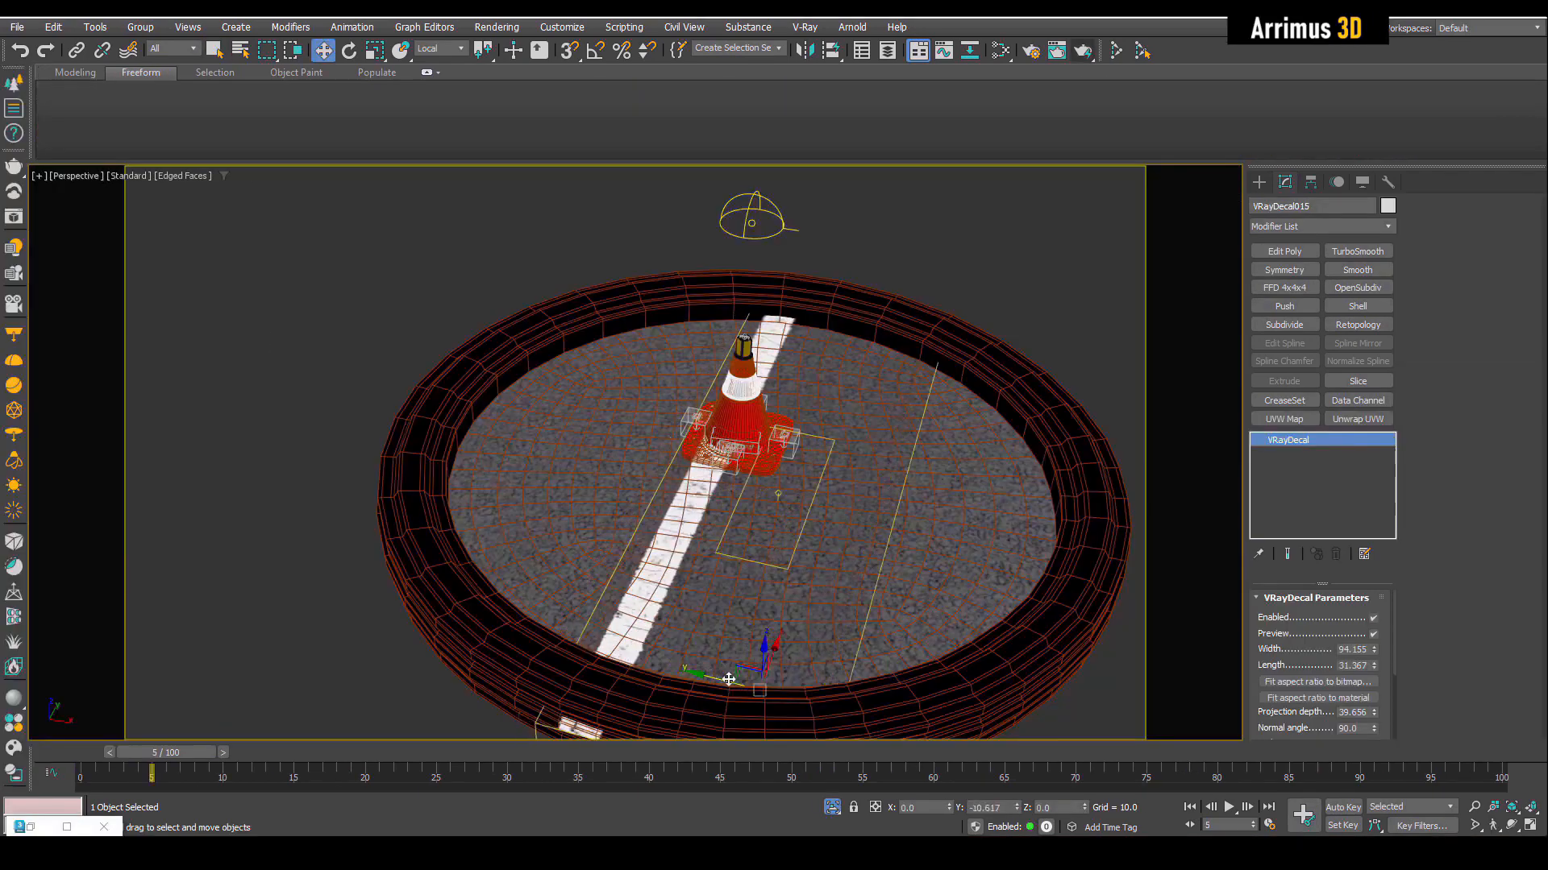
- Slide the selected VRayDecal along its local Y axis near the front rim of the asphalt disc
drag(729, 679, 670, 645)
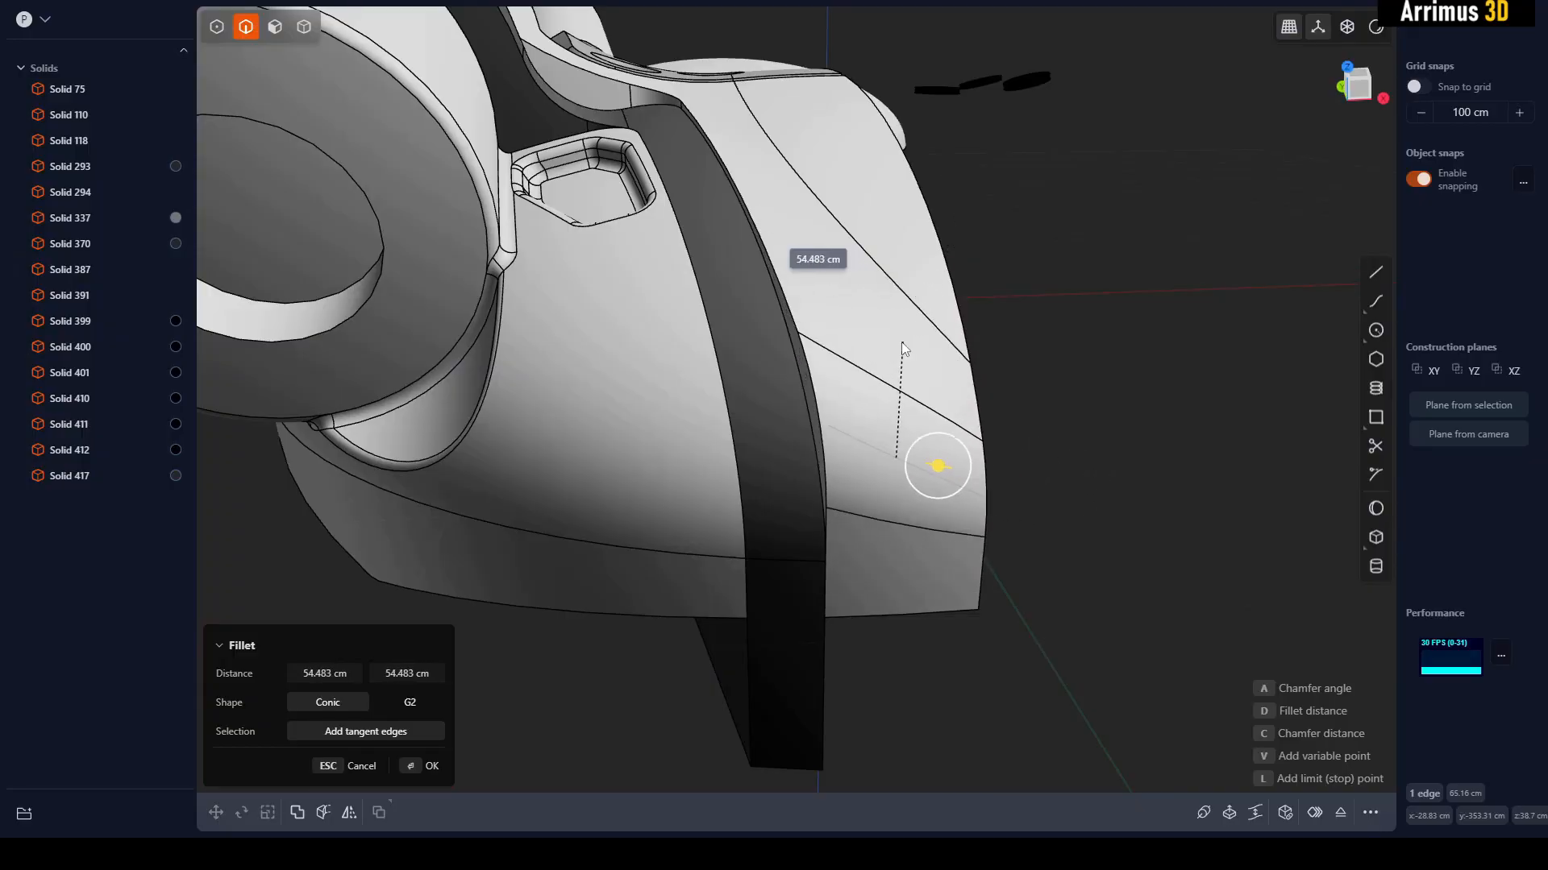
- Fillet the selected edge across the lower front of the body beside the dark band
click(923, 290)
right_click(924, 290)
middle_drag(1061, 313, 851, 367)
click(845, 332)
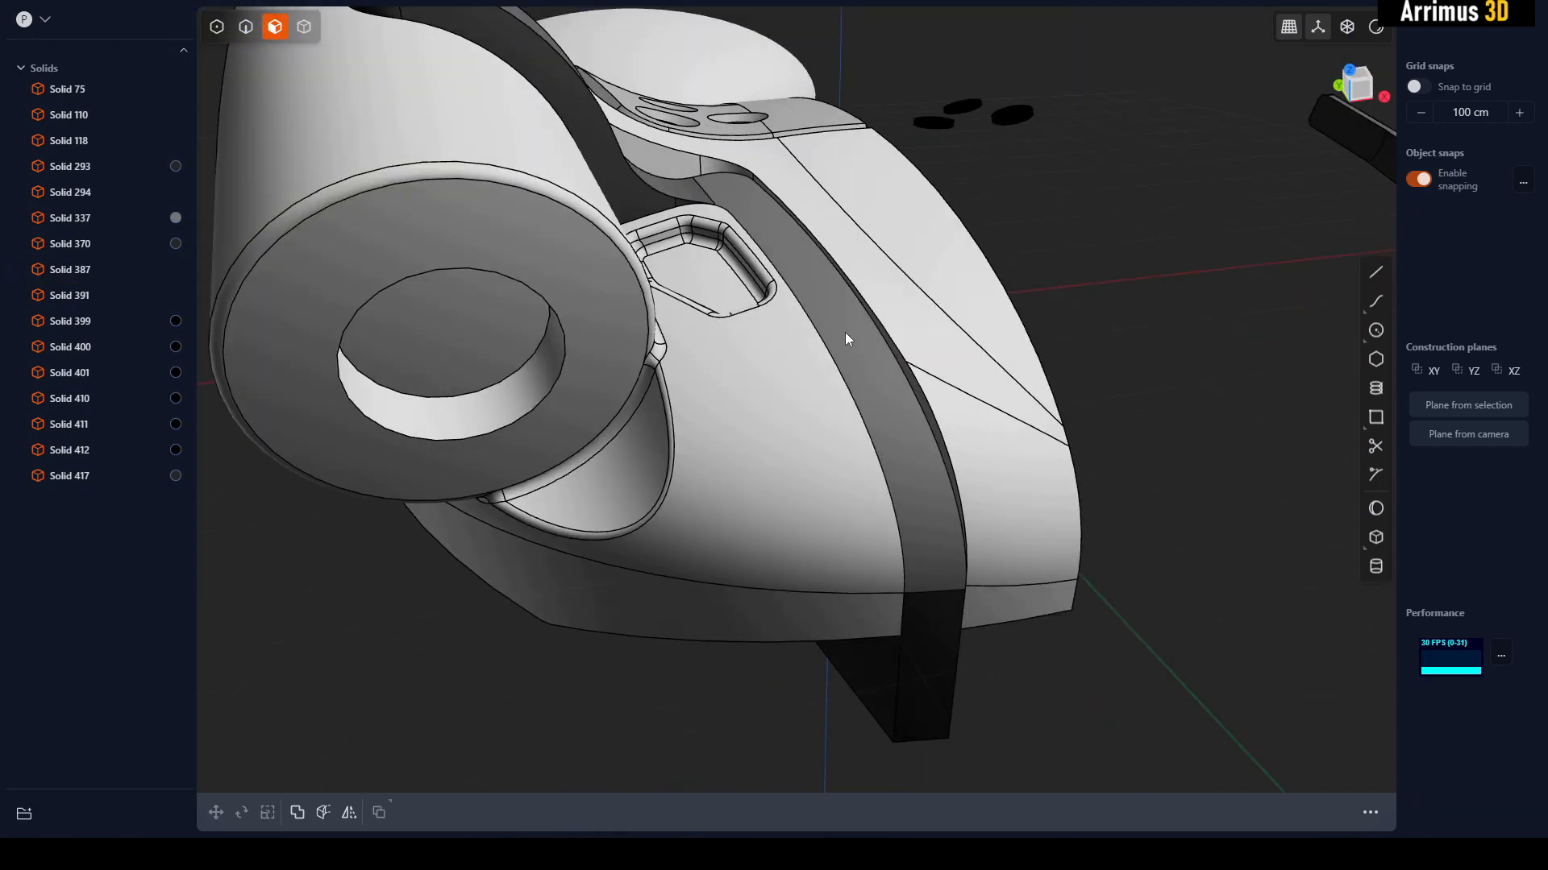
key(o)
right_click(864, 334)
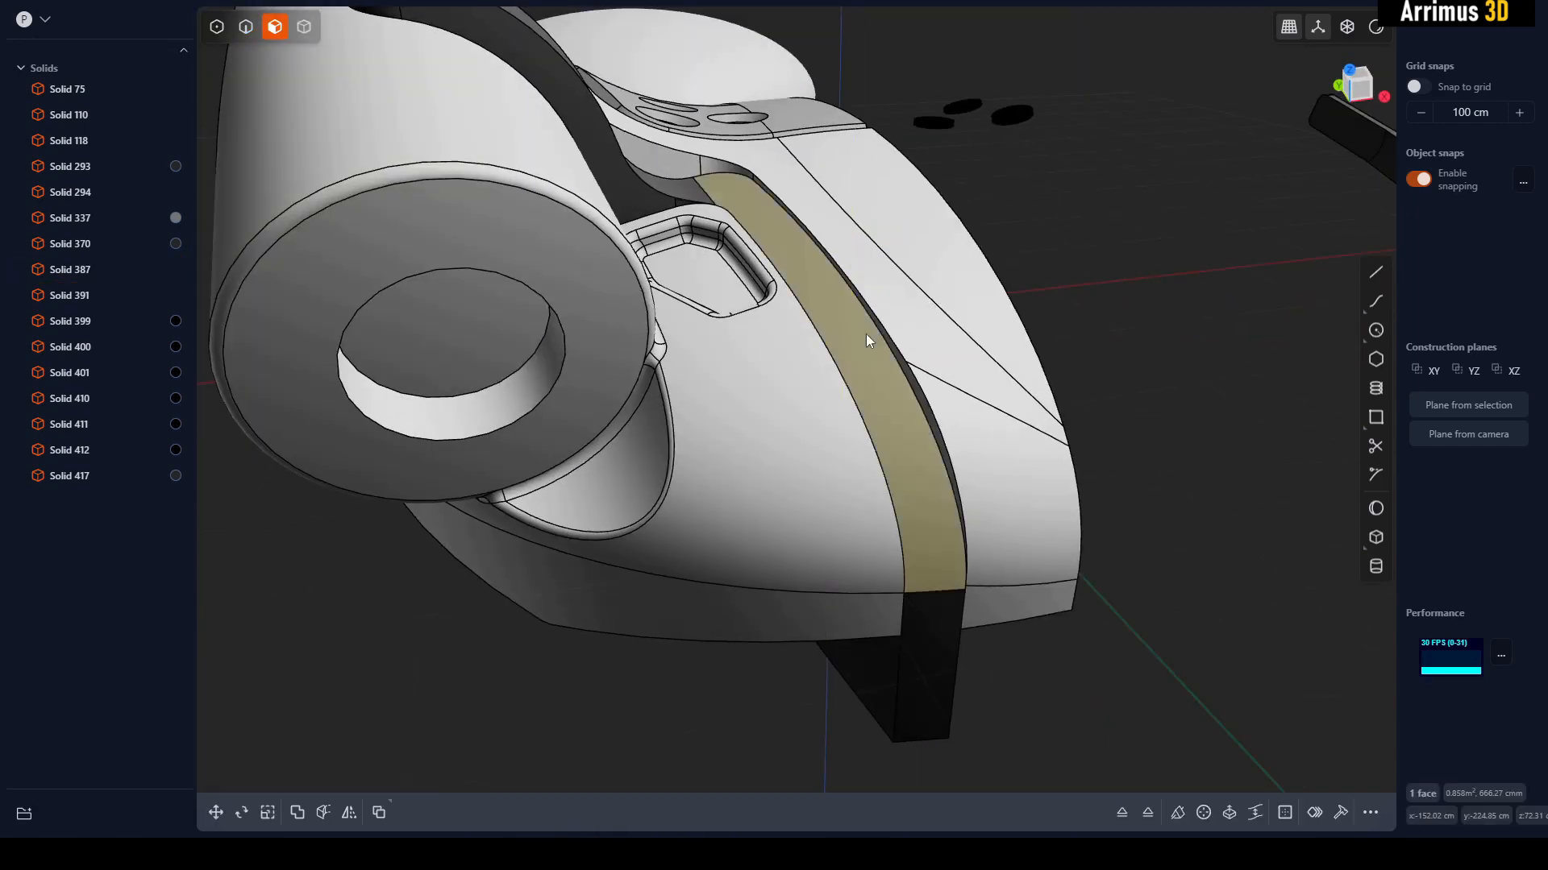
key(Escape)
- Draw a horizontal line about 370 cm long in the top view, just in front of the body's tip
middle_drag(872, 385, 892, 508)
shift+middle_drag(891, 507, 874, 379)
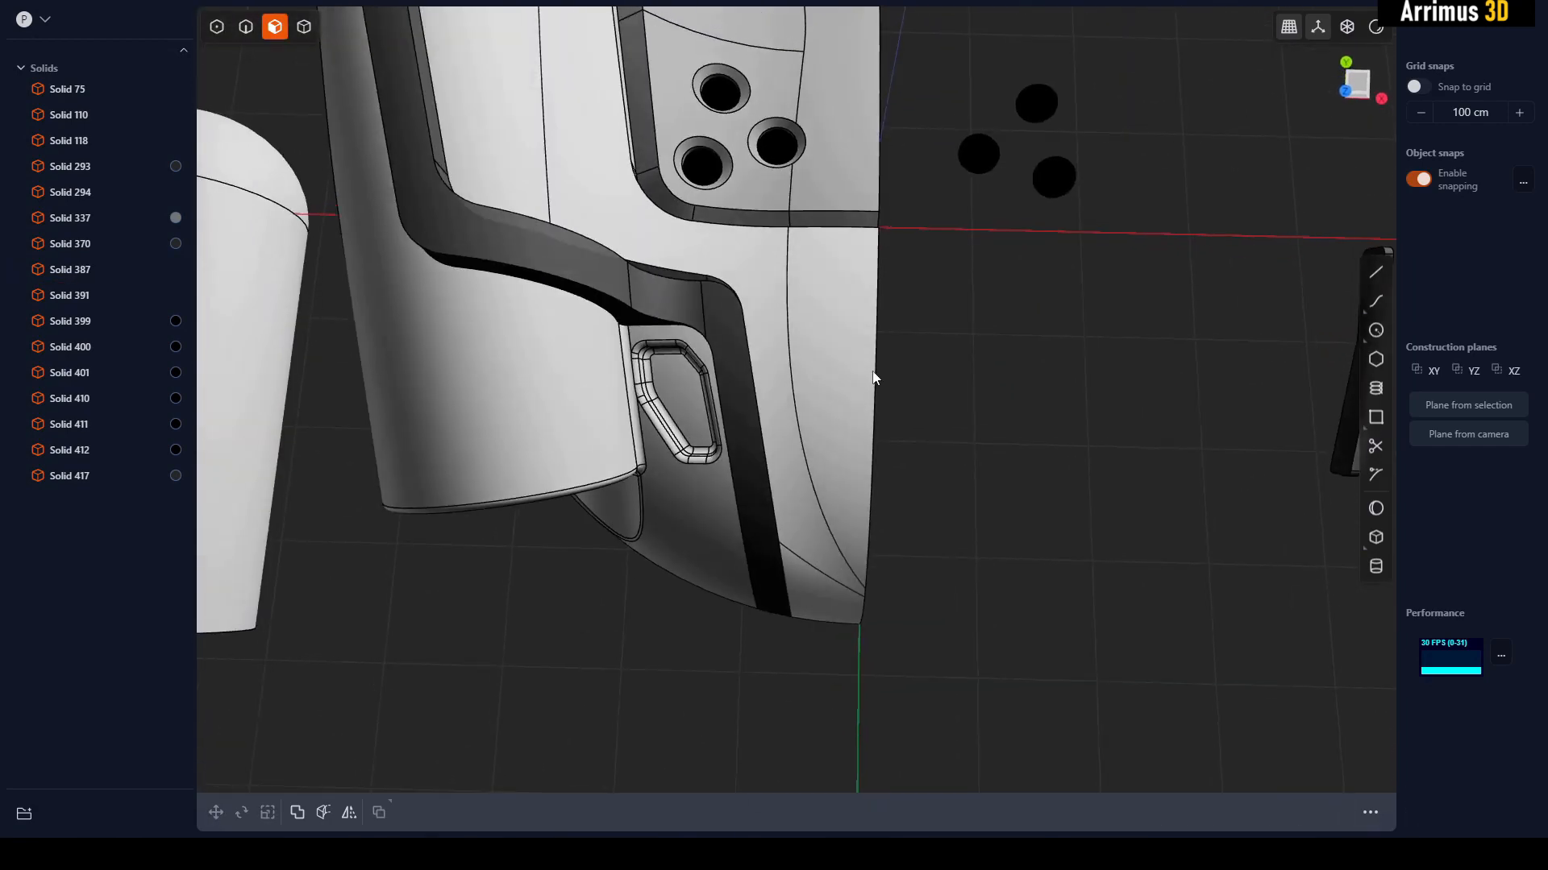
click(1344, 90)
scroll(906, 600, up, 4)
key(shift+a)
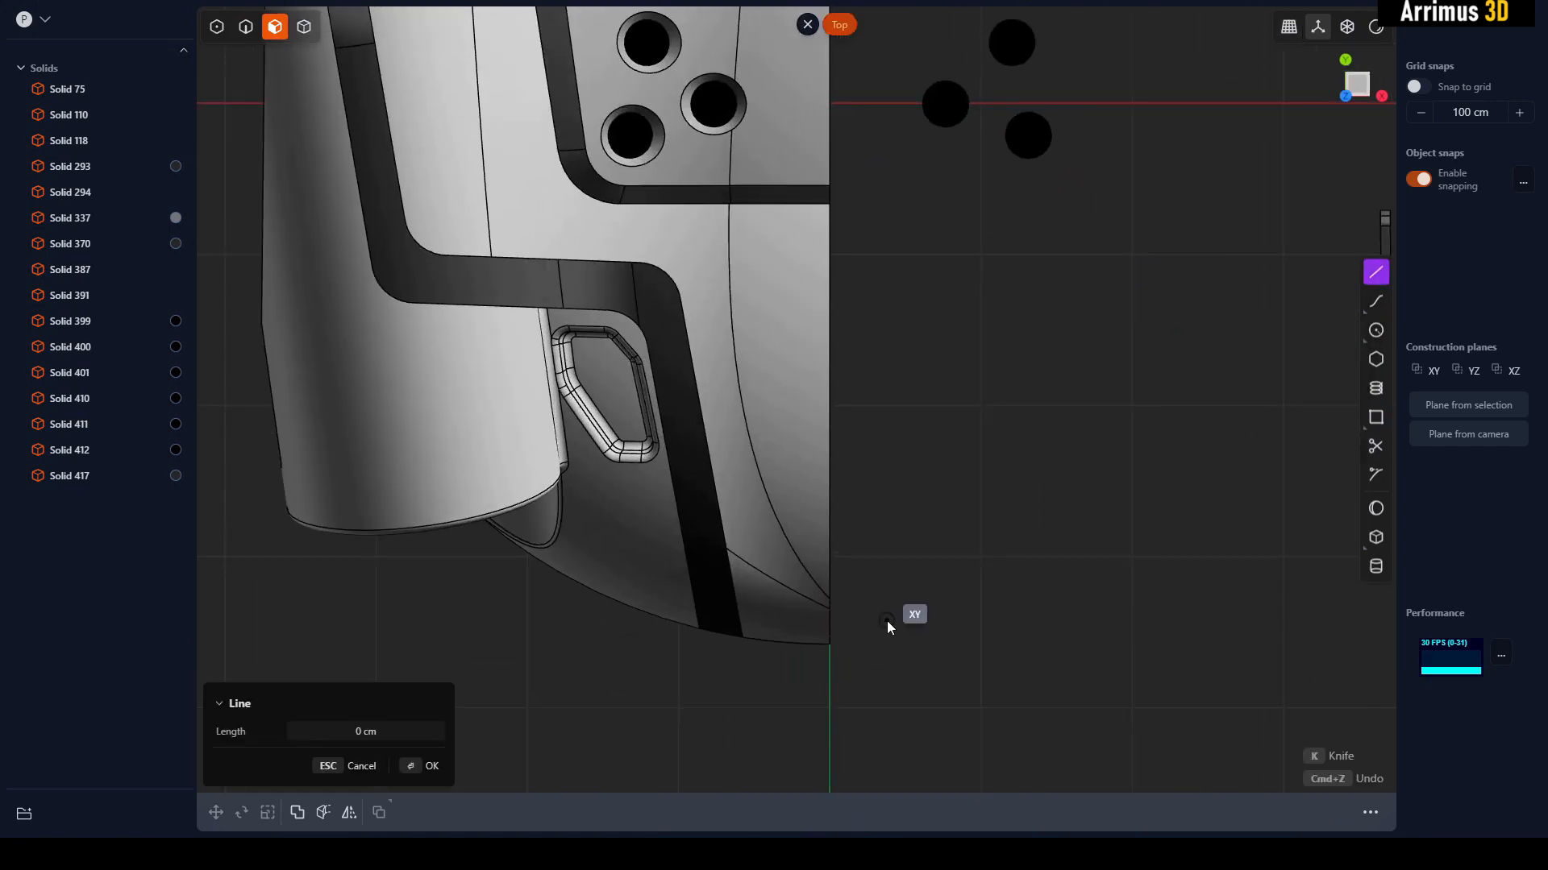
scroll(896, 614, up, 3)
scroll(882, 632, down, 2)
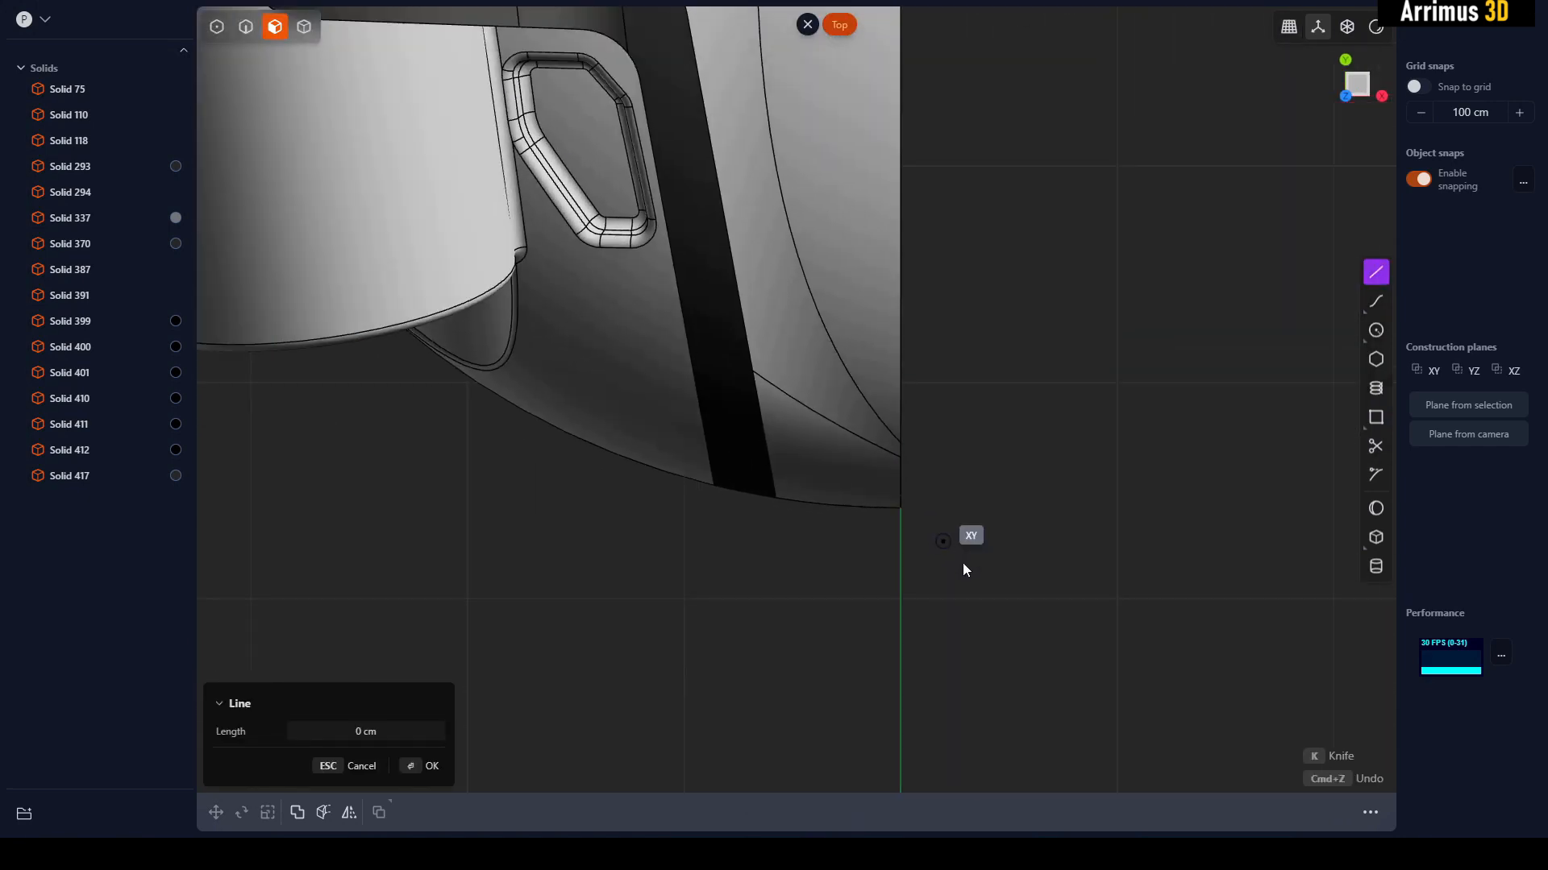
click(1037, 618)
click(389, 601)
key(Escape)
click(1153, 636)
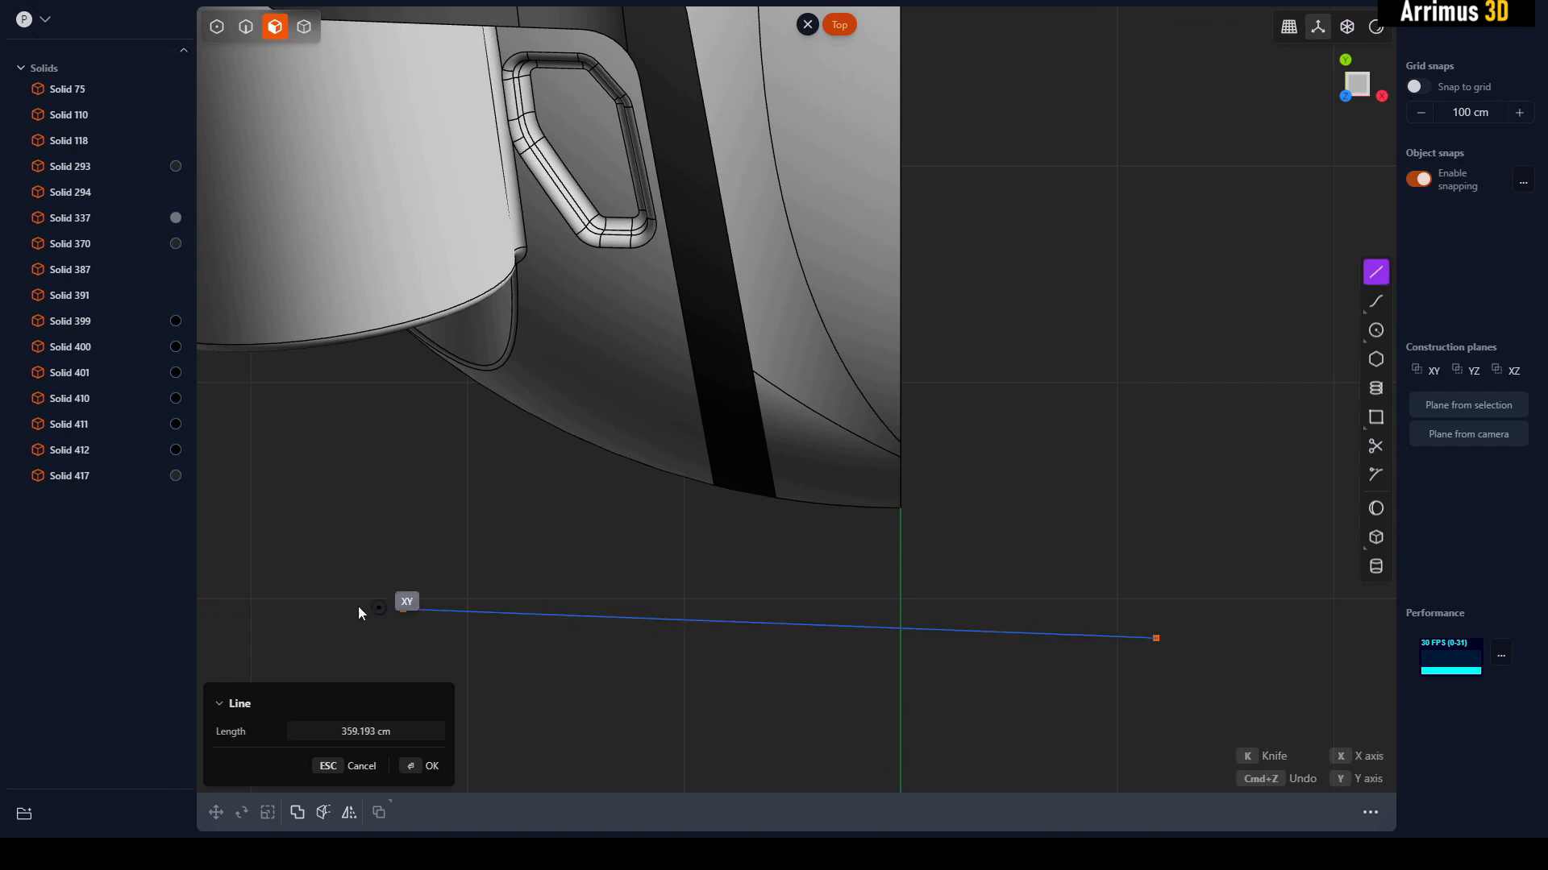
click(356, 636)
- Move the line along the Y axis by about 62.5 cm so it crosses the body's front tip
key(g)
key(y)
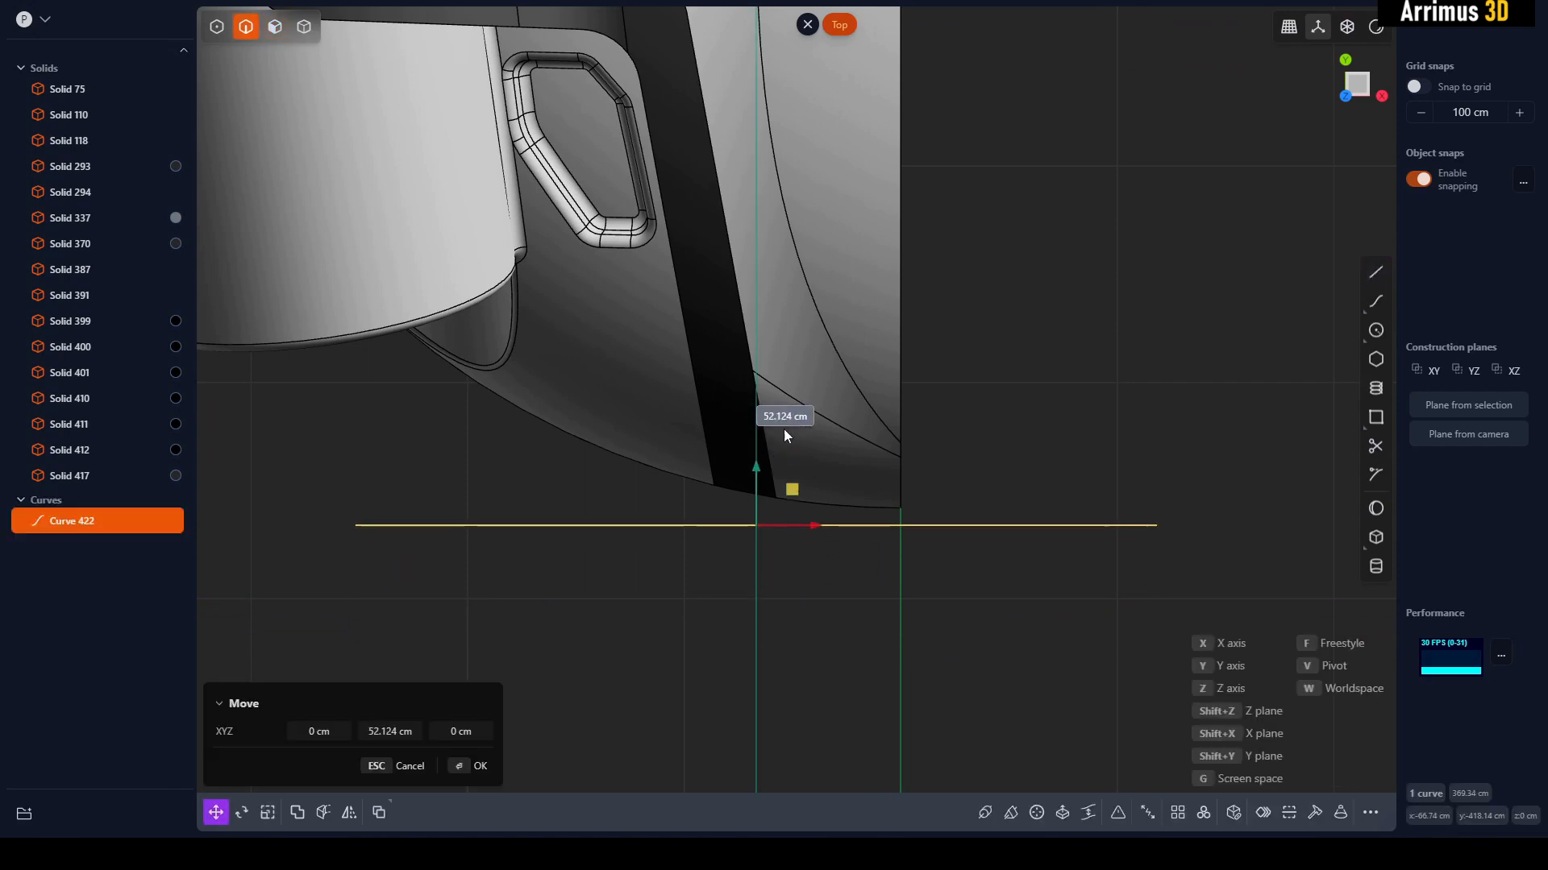
click(832, 409)
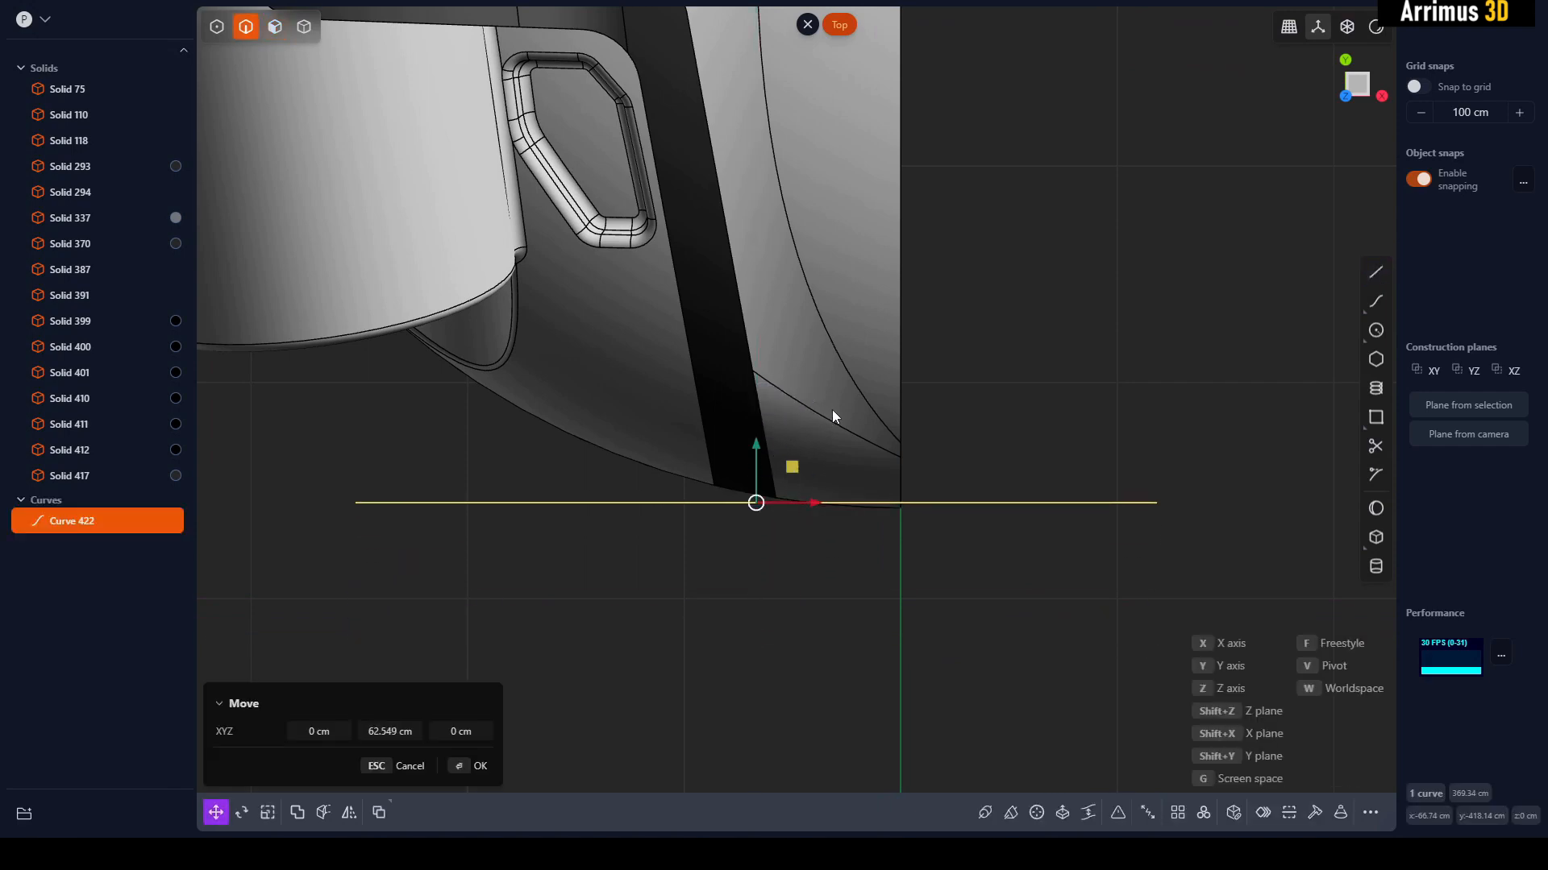
right_click(832, 409)
click(972, 438)
- Cut the front body at its tip, using the horizontal line as the cutter
scroll(972, 438, up, 5)
key(4)
click(819, 477)
key(c)
click(920, 520)
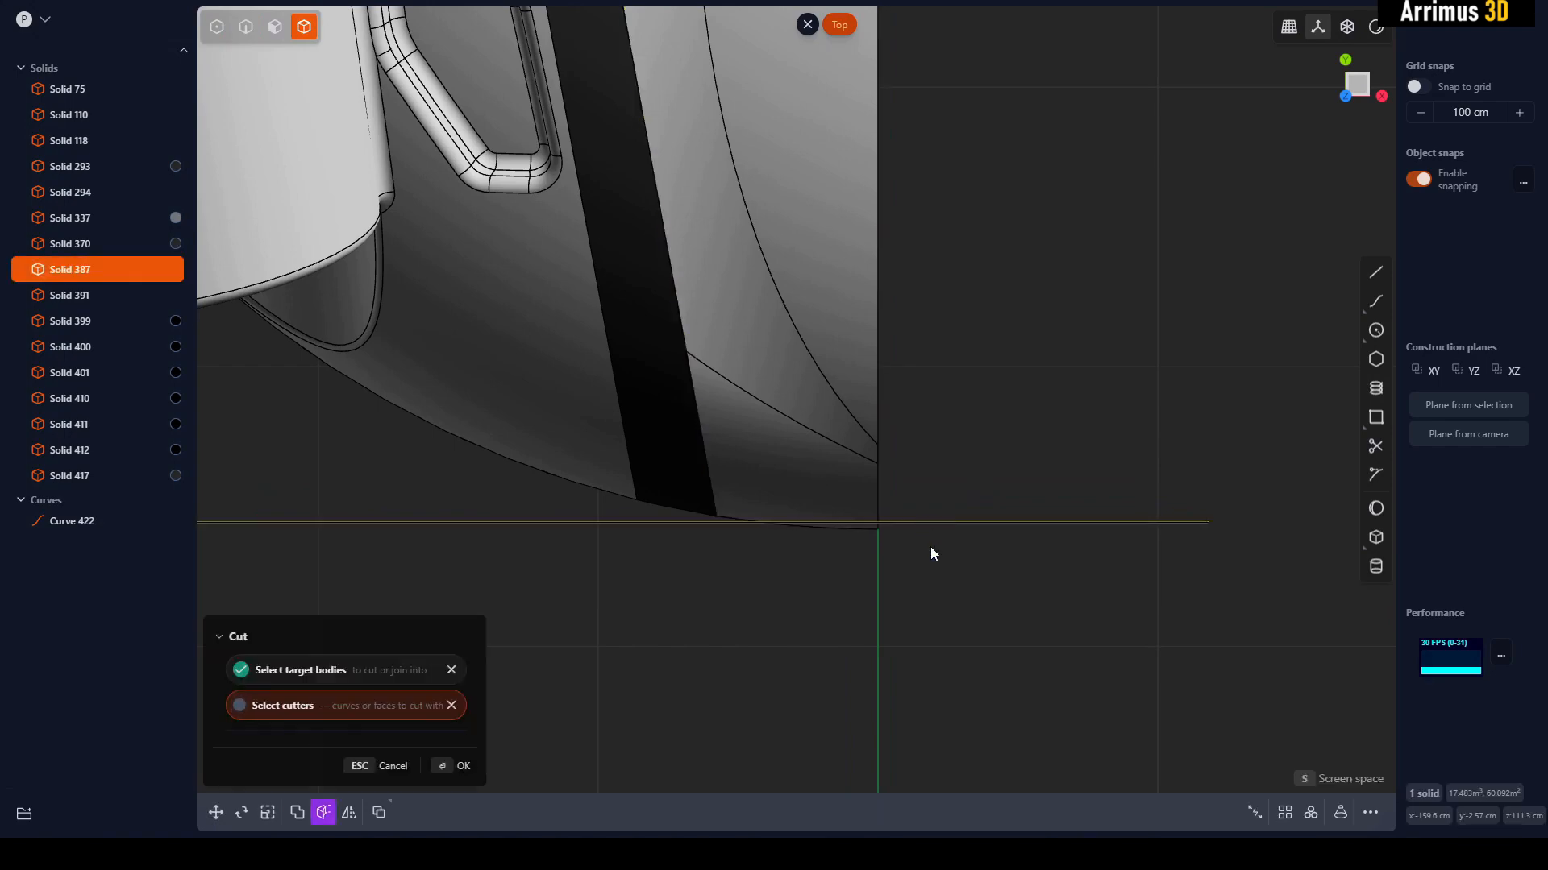
right_click(931, 548)
- Delete the thin sliver that was cut off the body's front tip
key(2)
scroll(893, 541, up, 2)
key(4)
click(872, 526)
key(Delete)
- Align a temporary construction plane to the flat cut face at the body's tip
shift+middle_drag(897, 598, 907, 494)
scroll(907, 495, down, 3)
shift+middle_drag(865, 121, 816, 380)
key(3)
click(816, 387)
key(slash)
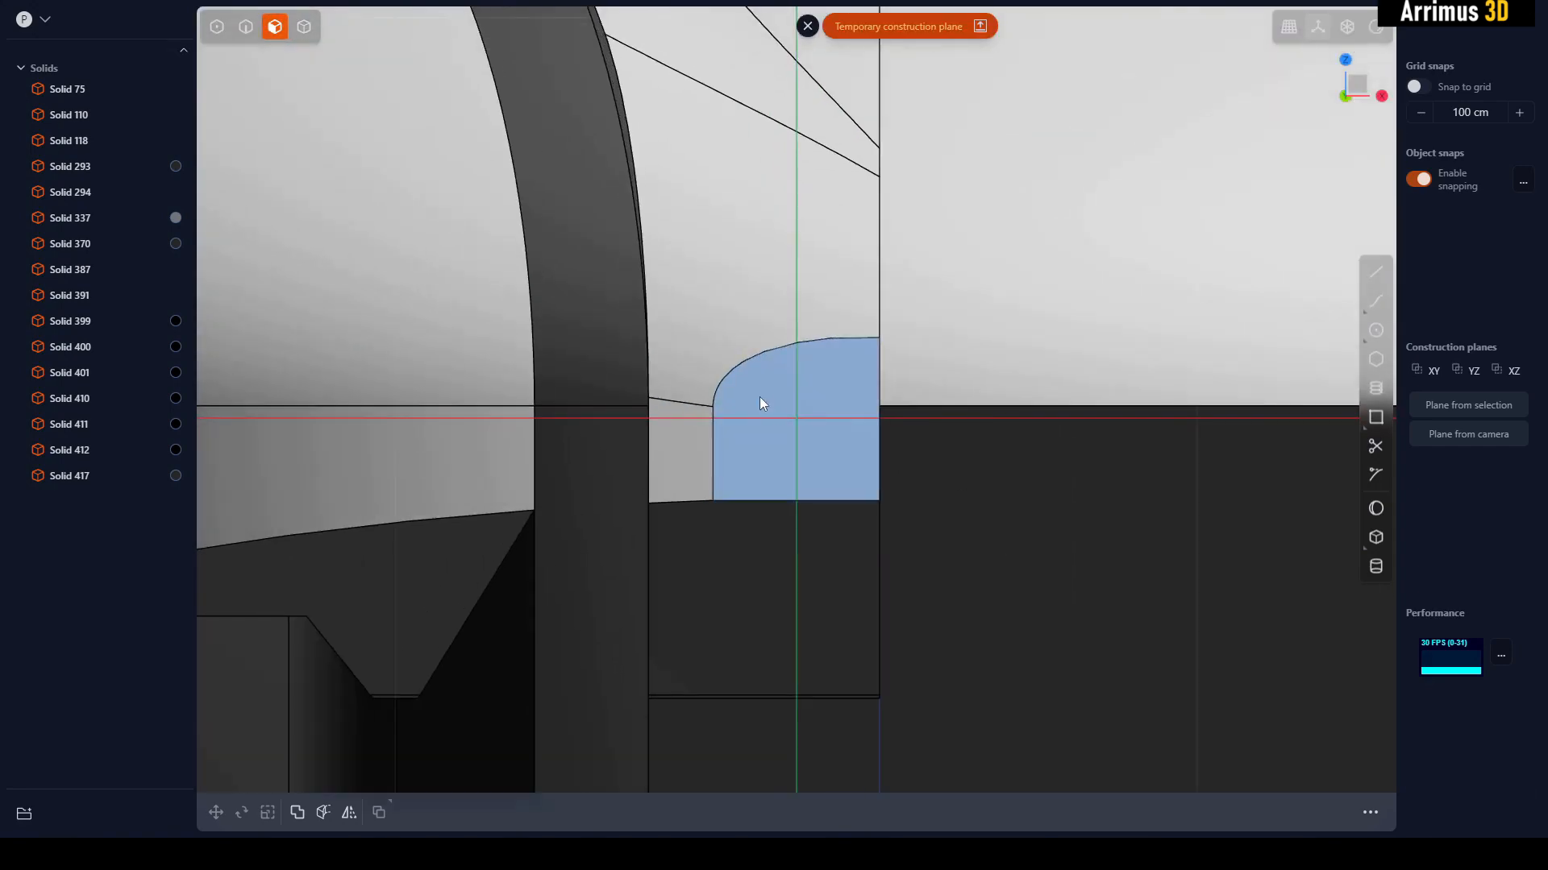
- Try a narrow upright box across the flat face's curved upper edge with a fillet on its long side
key(shift+b)
click(761, 392)
click(796, 203)
click(797, 226)
key(2)
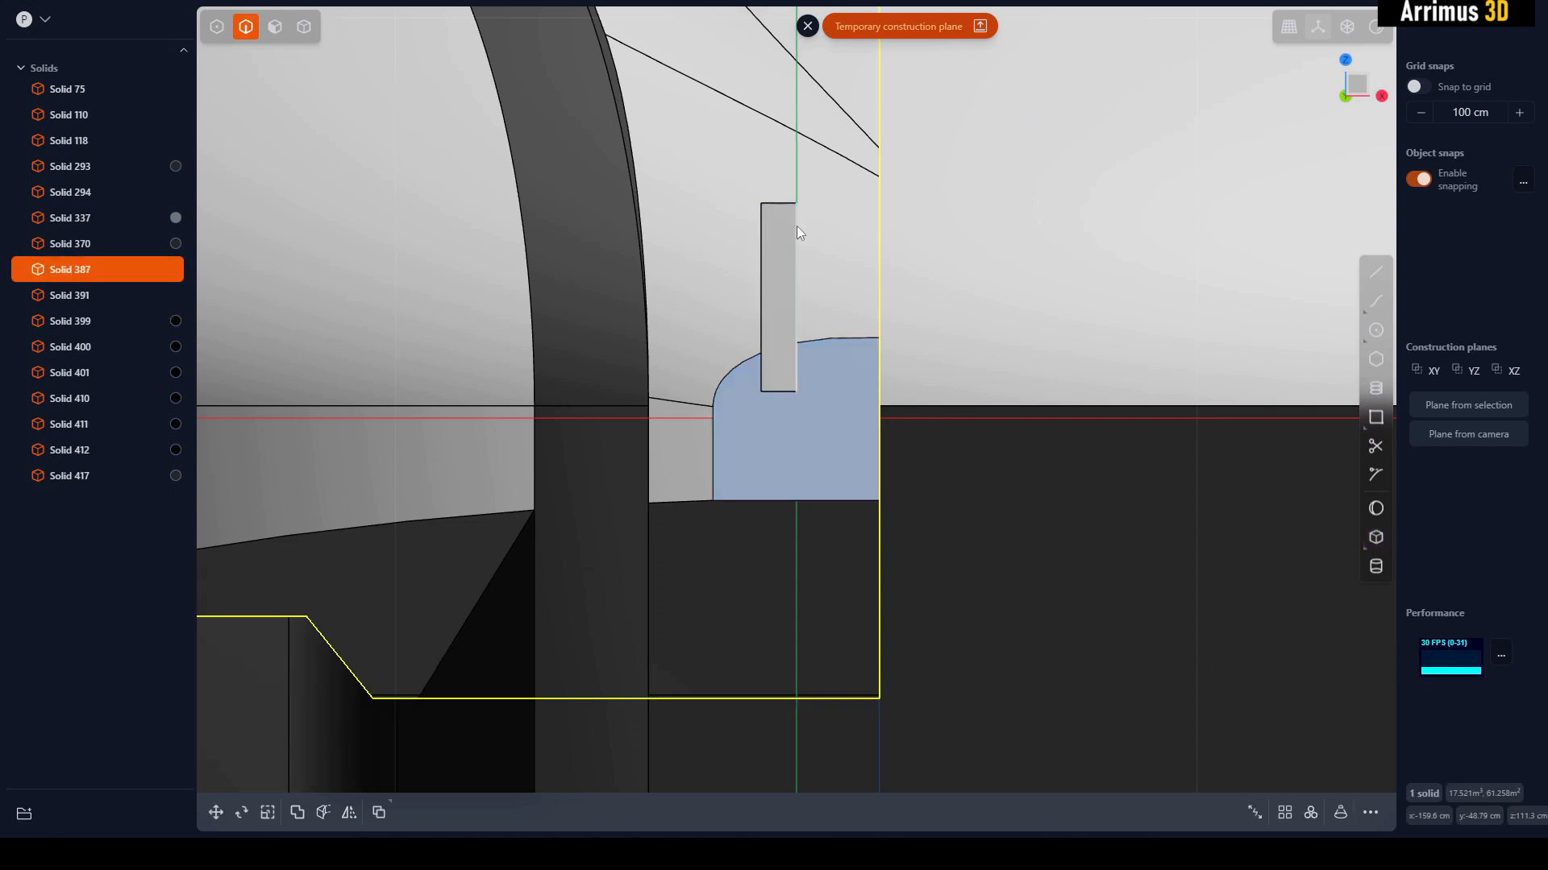
click(797, 225)
click(761, 209)
key(Escape)
key(b)
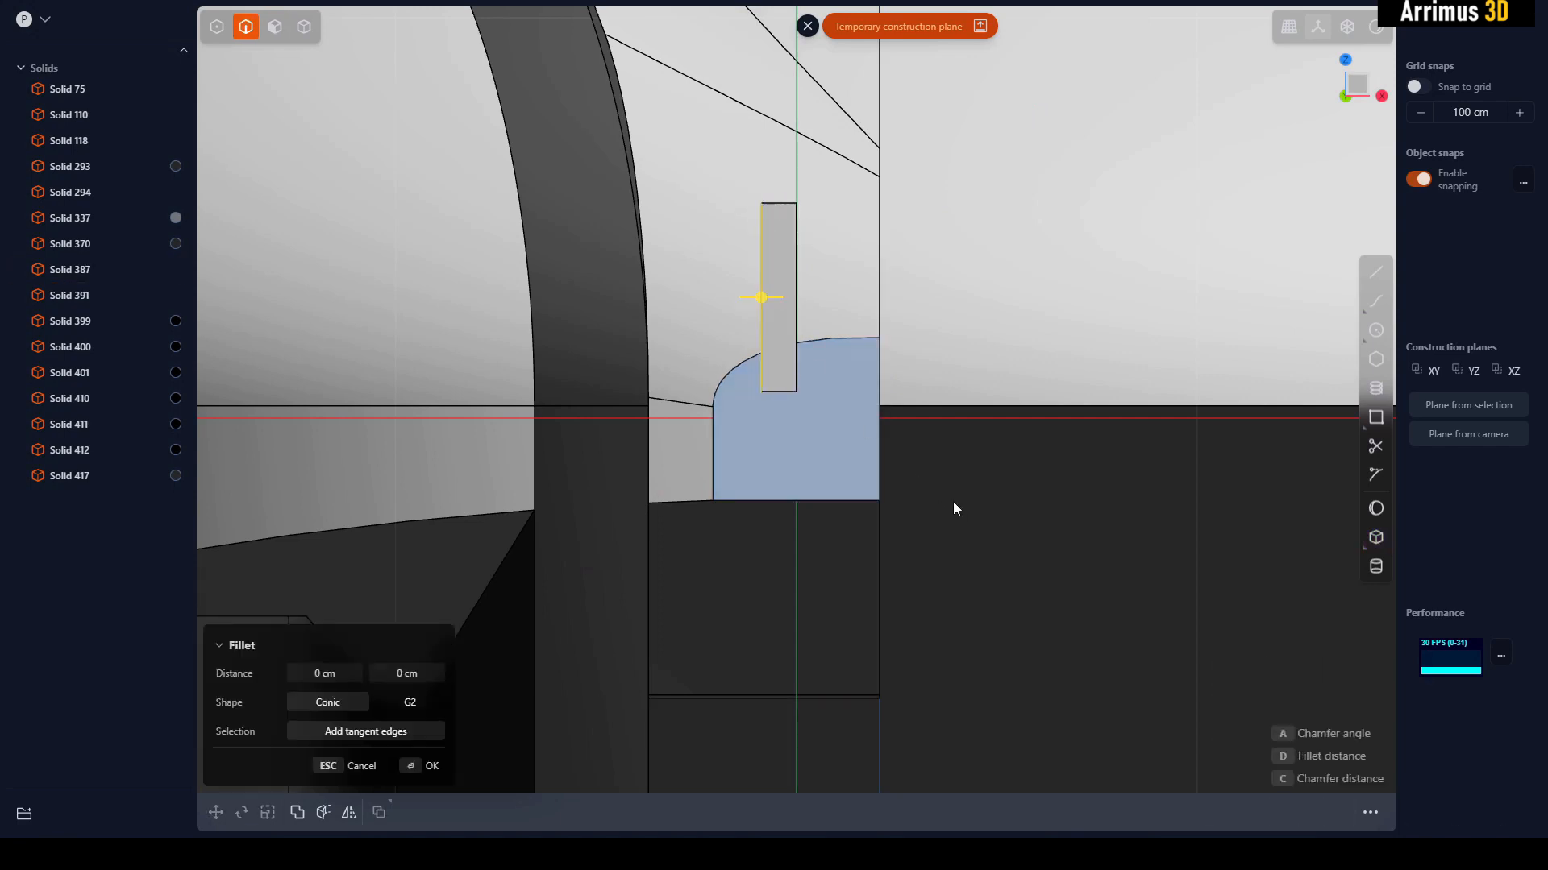
key(ctrl+z)
- Create a narrow upright box over the flat face's curved upper edge as a separate solid and tilt it diagonally
key(shift+b)
click(753, 385)
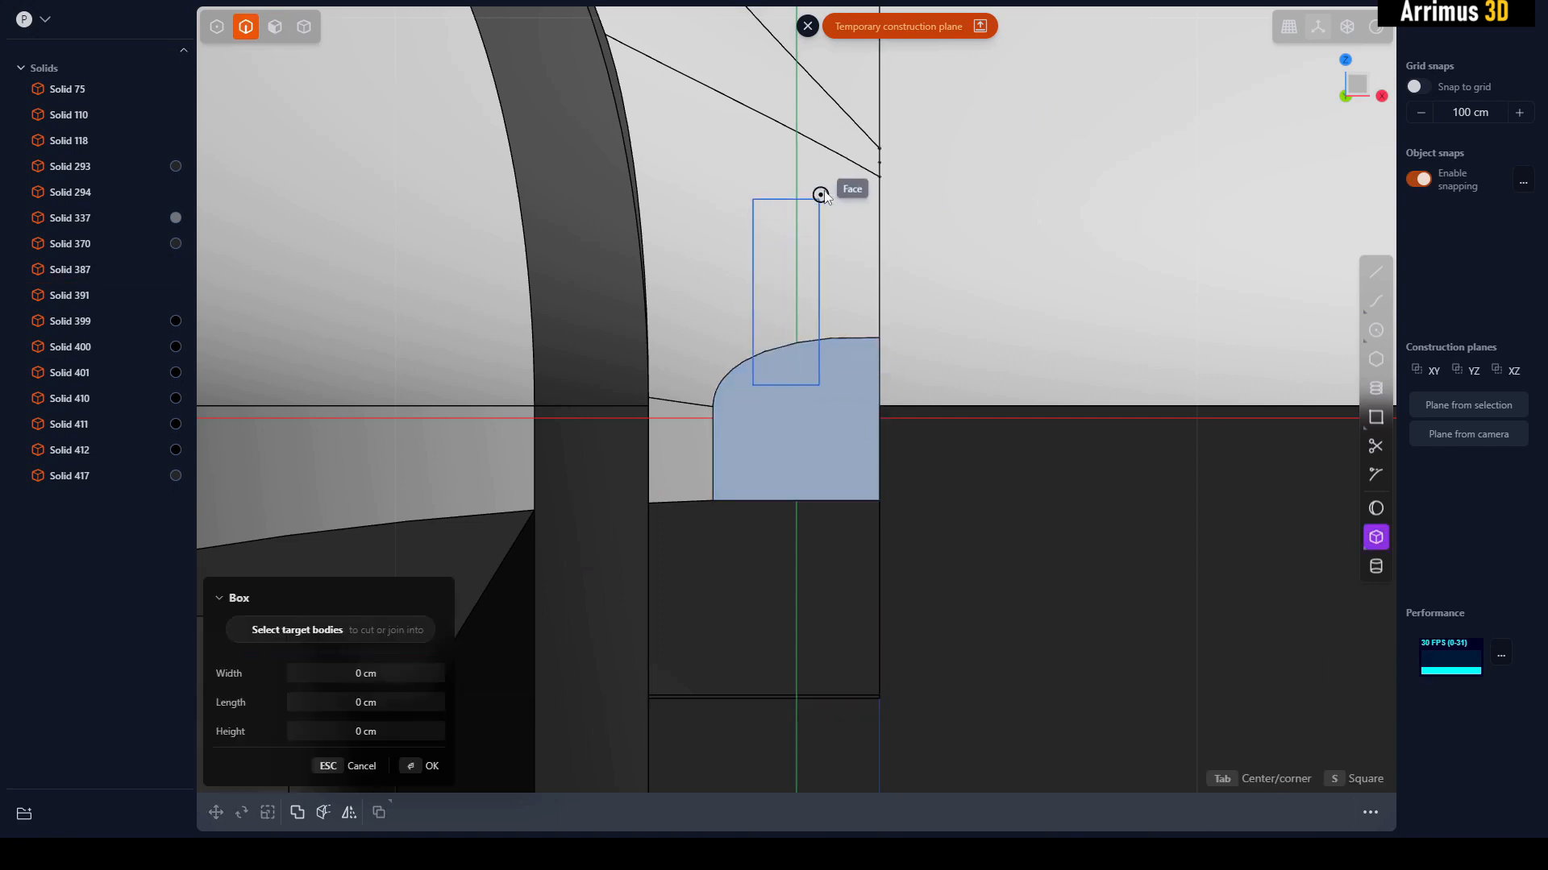
click(796, 174)
click(811, 200)
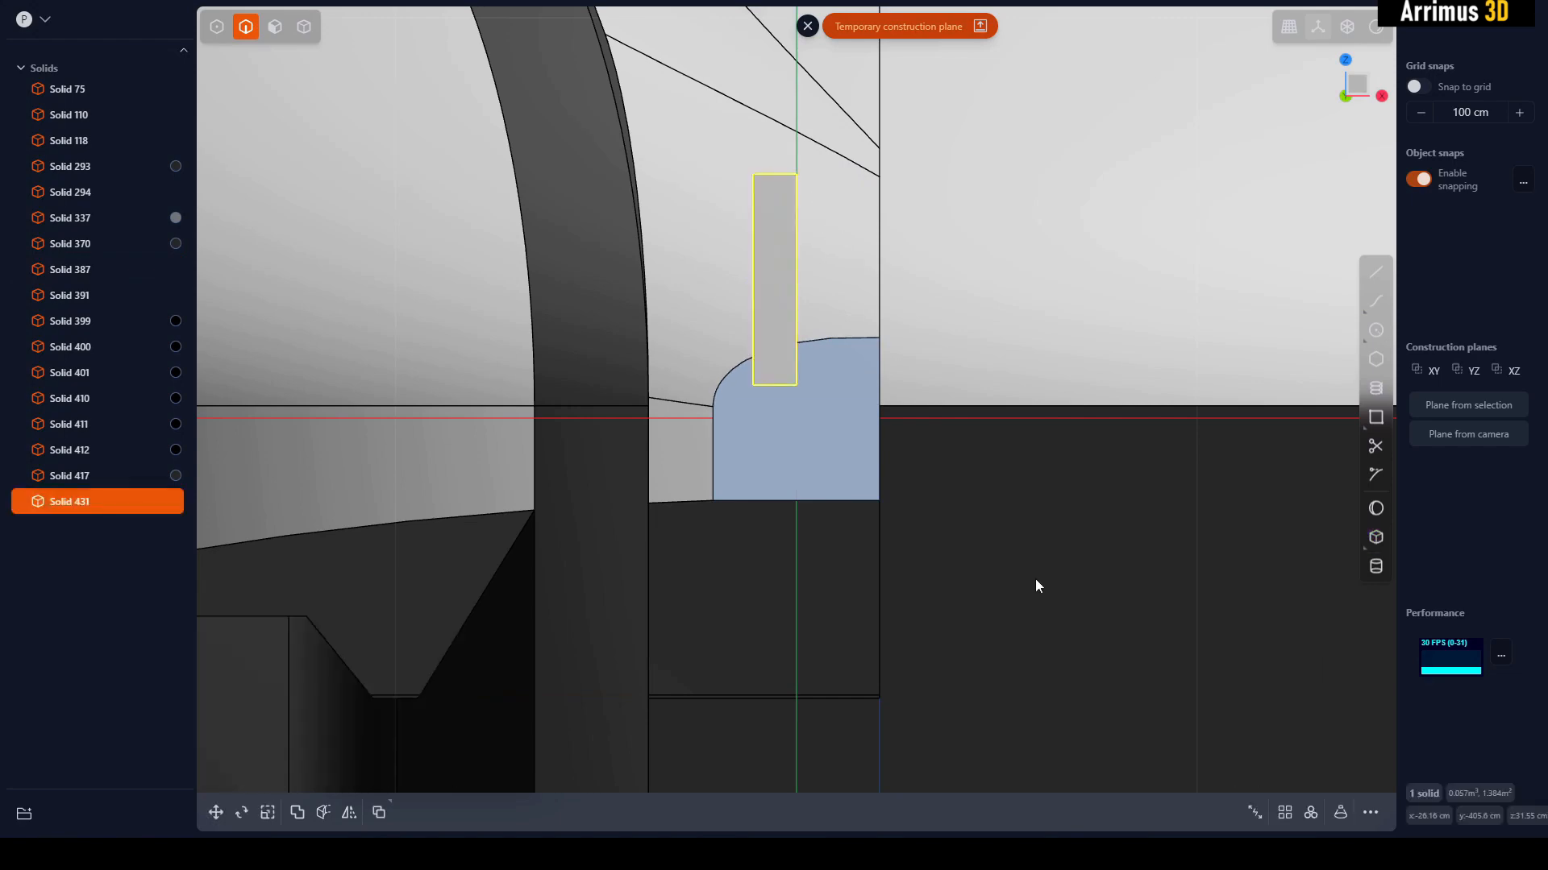
key(4)
click(772, 295)
key(r)
click(837, 202)
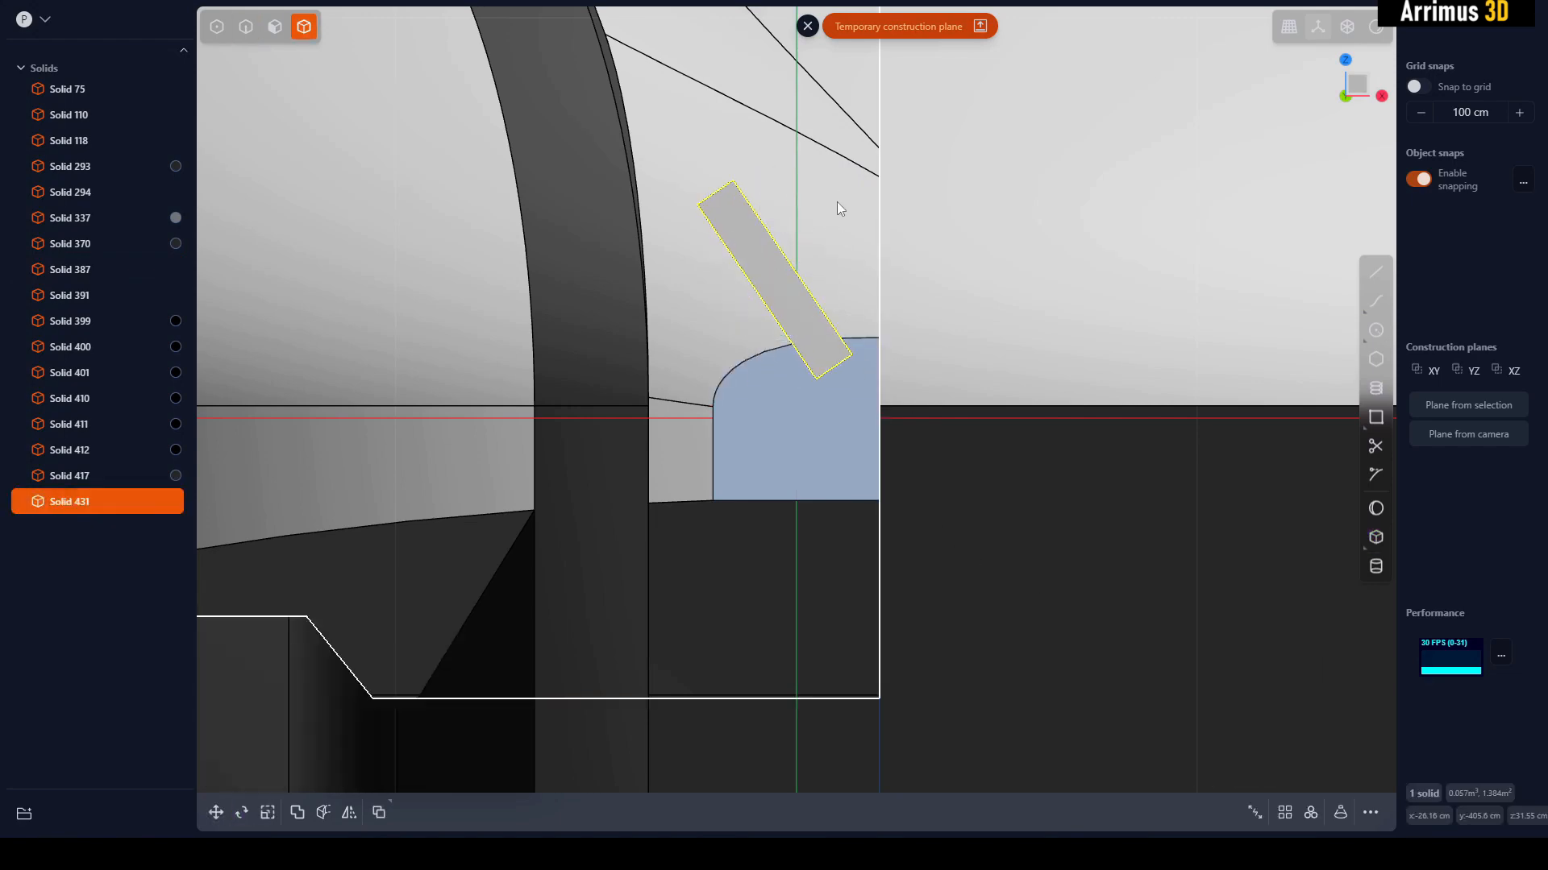
- Reposition the tilted box over the flat face's curved upper edge and scale it down
key(g)
click(821, 244)
key(s)
click(803, 273)
middle_drag(841, 298, 985, 421)
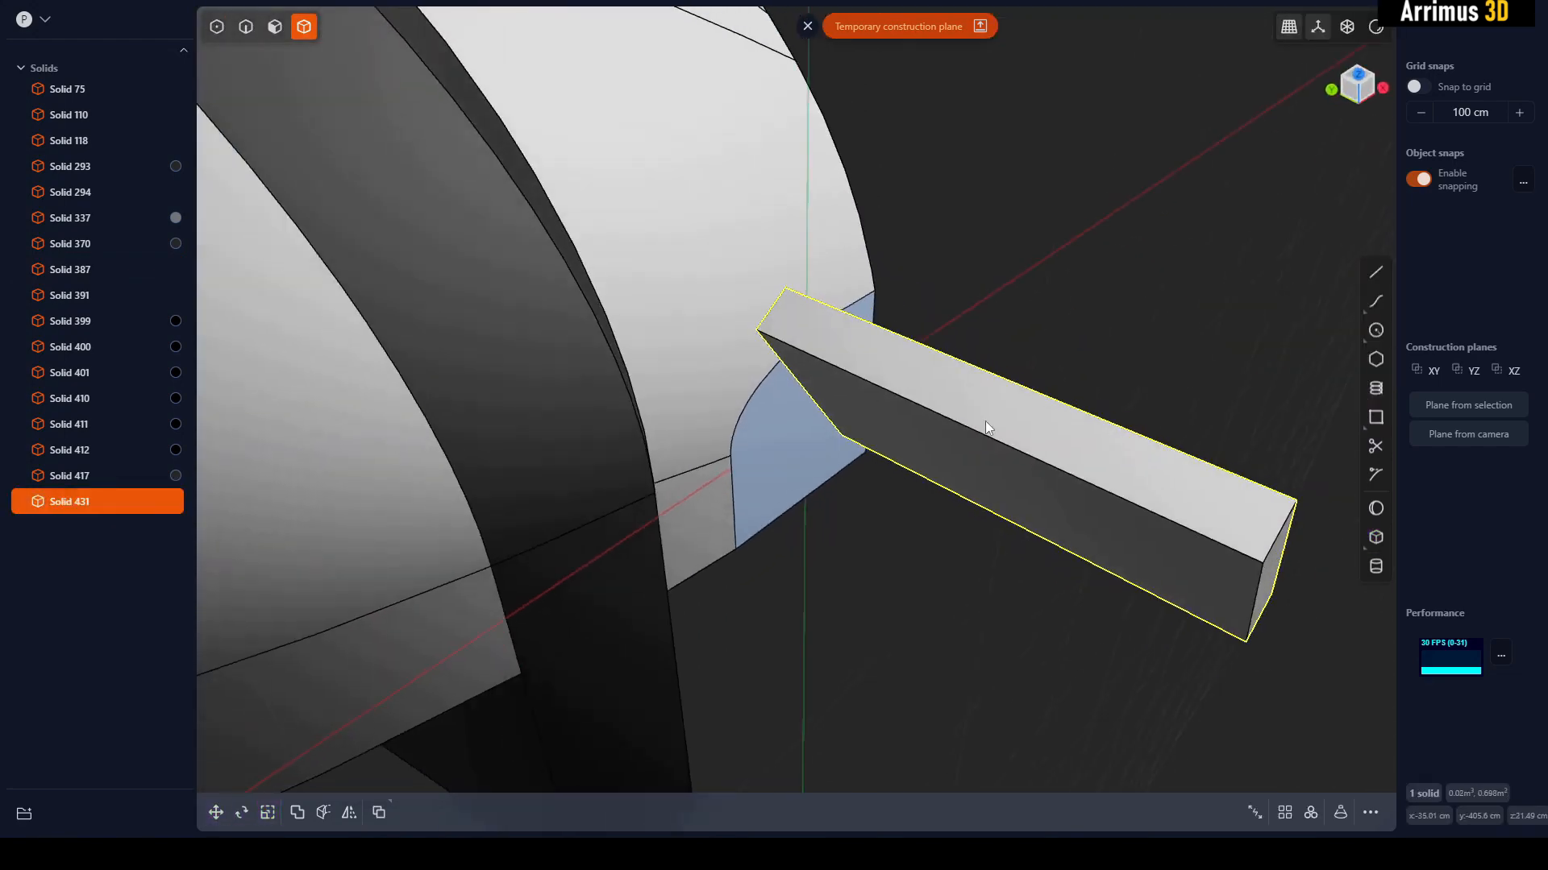
click(806, 26)
- Move the tilted box along the Y axis until its inner end penetrates the body's tip
middle_drag(812, 32, 1001, 360)
click(1049, 356)
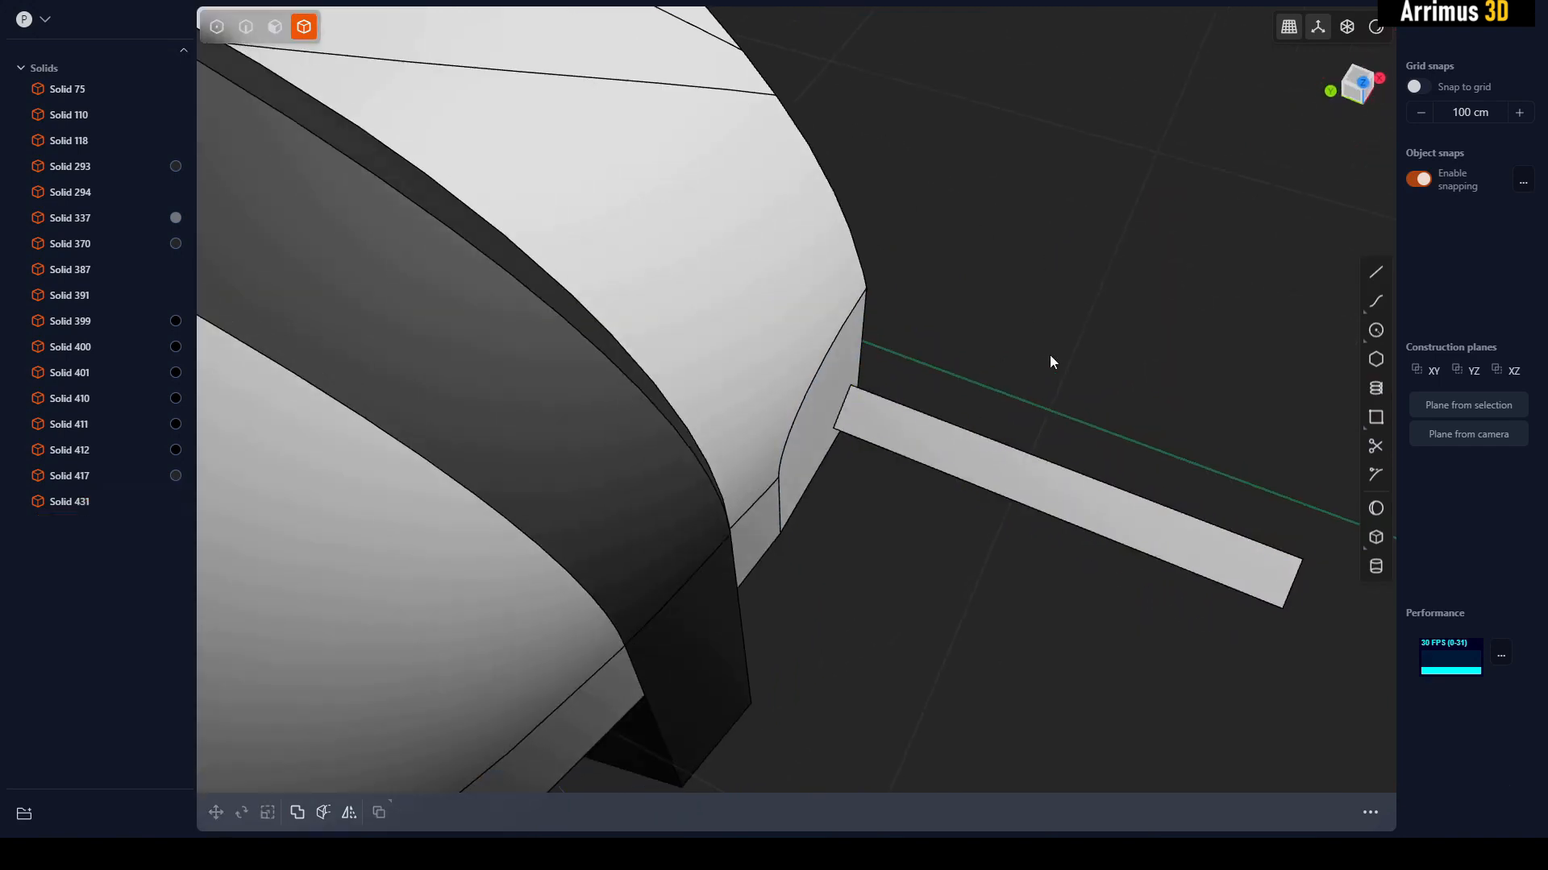
click(987, 476)
key(g)
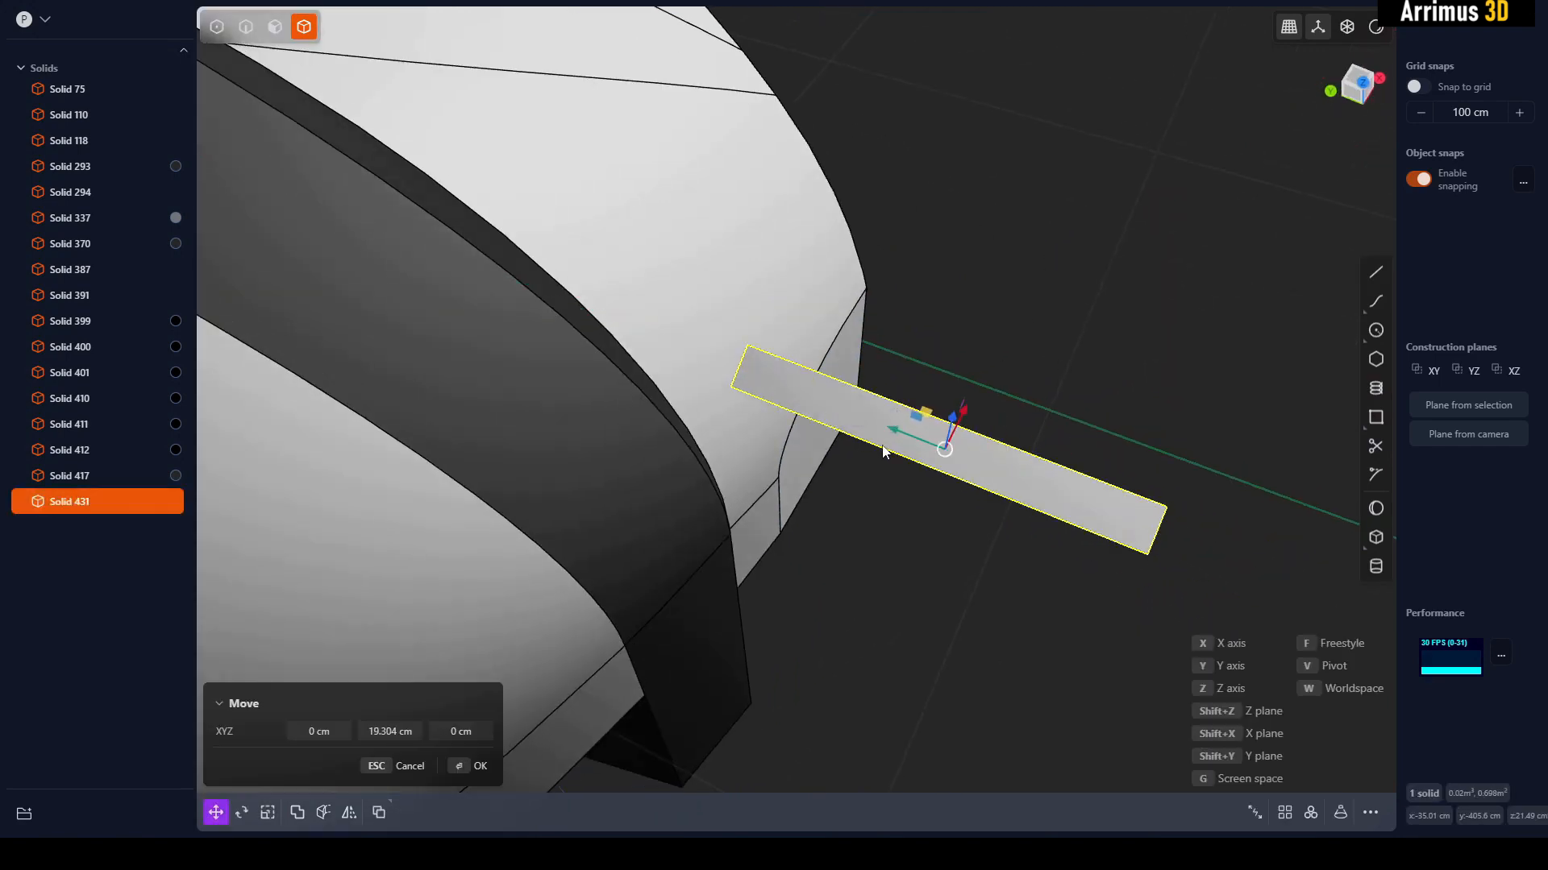
right_click(882, 447)
middle_drag(933, 316, 918, 348)
click(849, 349)
click(906, 356)
click(907, 484)
key(g)
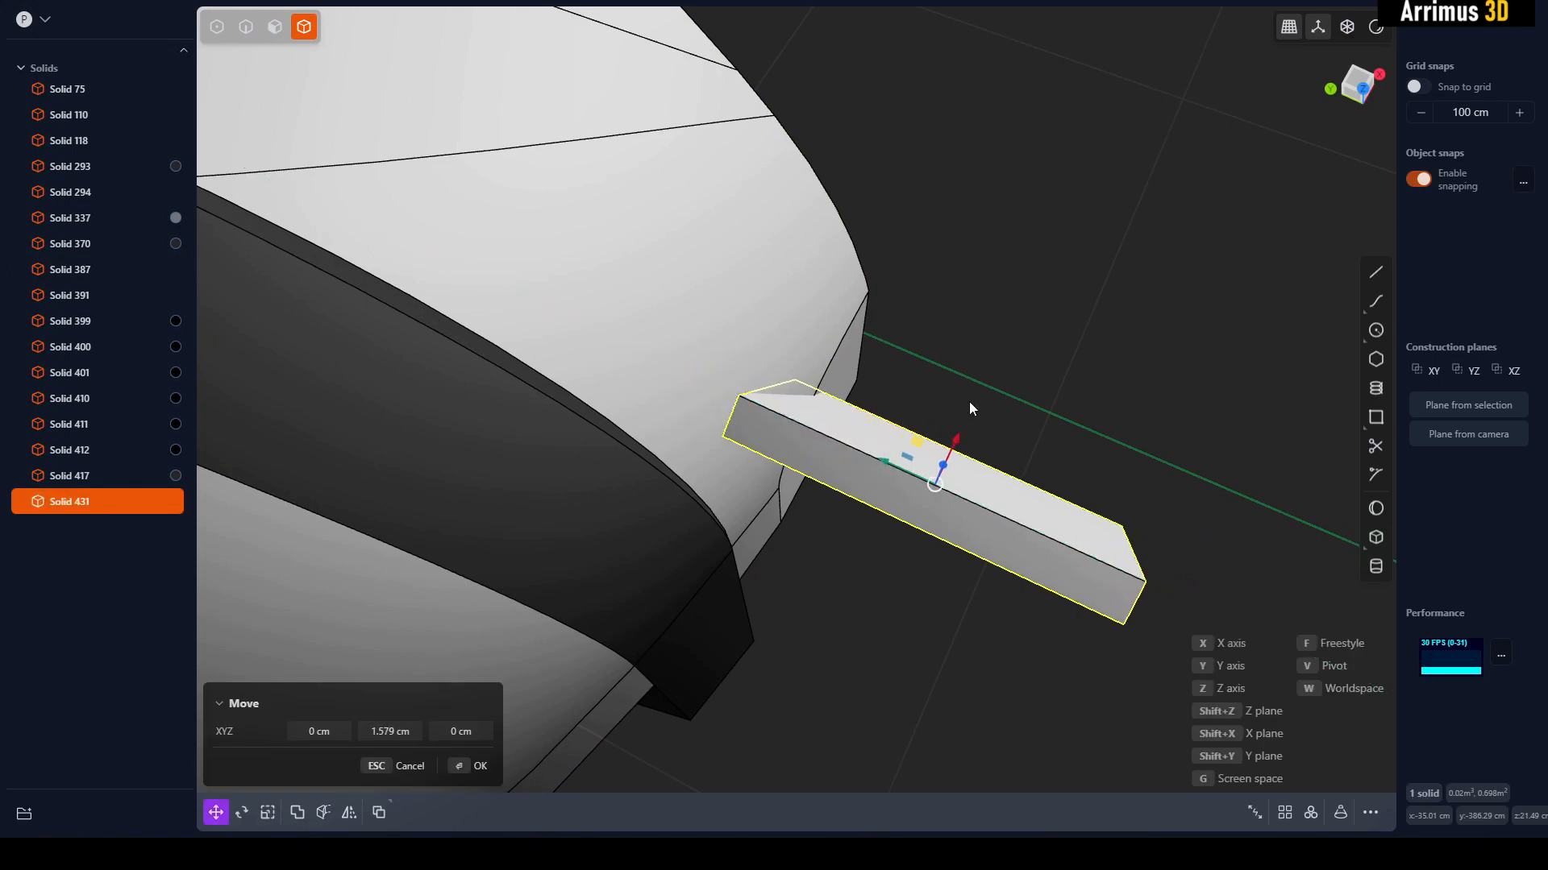
right_click(969, 401)
- Isolate the tilted box by hiding all other solids
middle_drag(969, 401, 923, 445)
click(920, 460)
click(920, 459)
key(shift+h)
- Slant the box's narrow end face by rotating it around the Z axis about a corner pivot
middle_drag(717, 433, 865, 332)
key(3)
click(879, 282)
key(r)
key(v)
click(800, 385)
key(z)
right_click(962, 384)
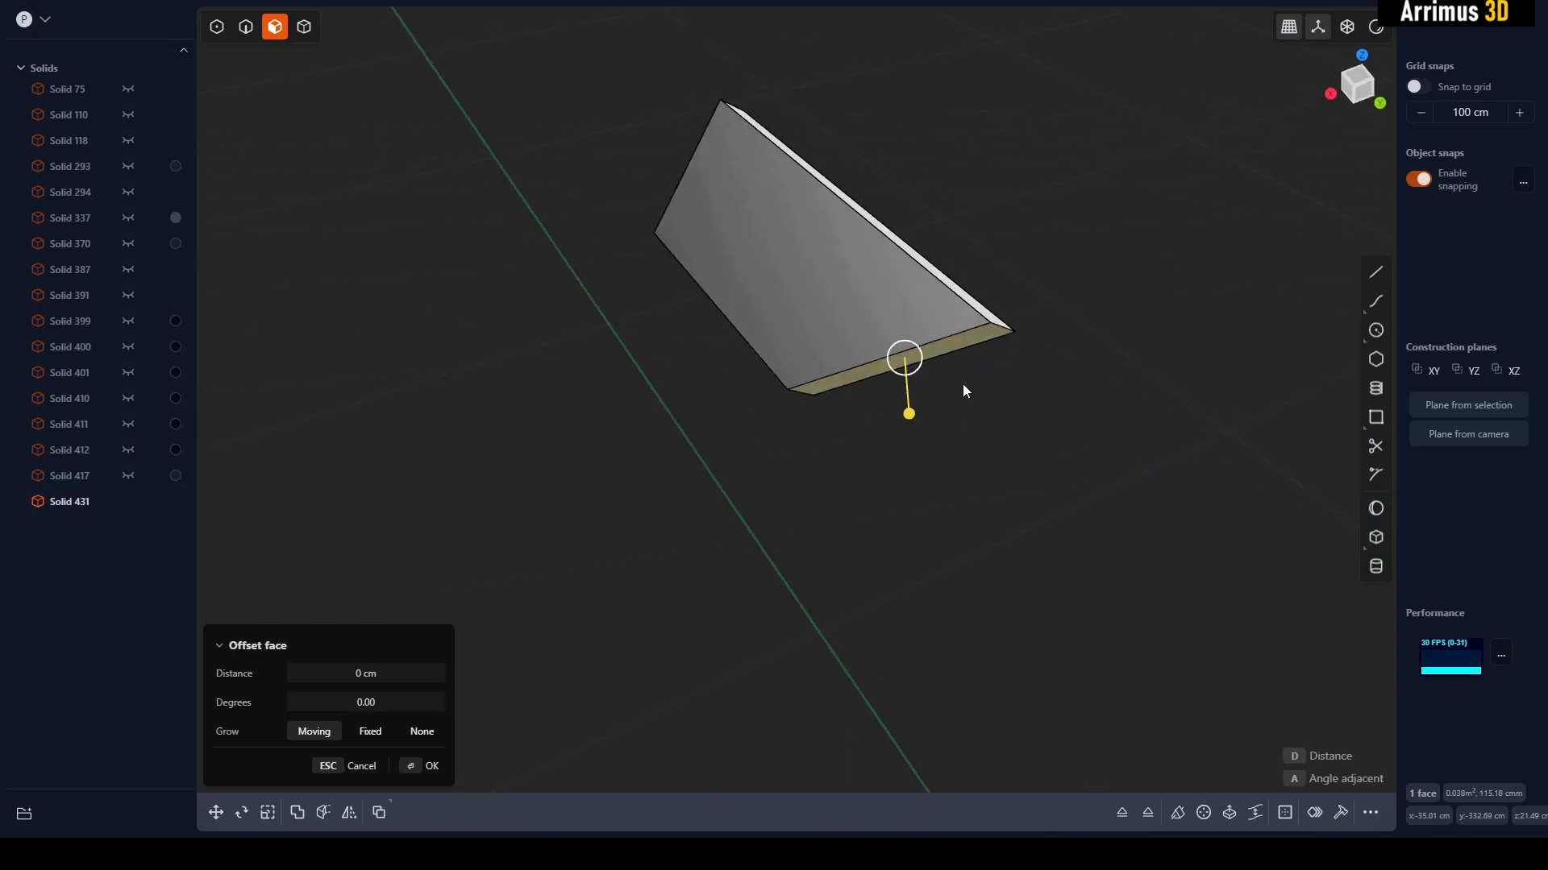
- Show the hidden solids again and move the slanted box partly back out of the body along the Y axis
key(alt+h)
middle_drag(962, 383, 794, 387)
key(4)
click(919, 401)
middle_drag(919, 401, 868, 448)
key(g)
key(y)
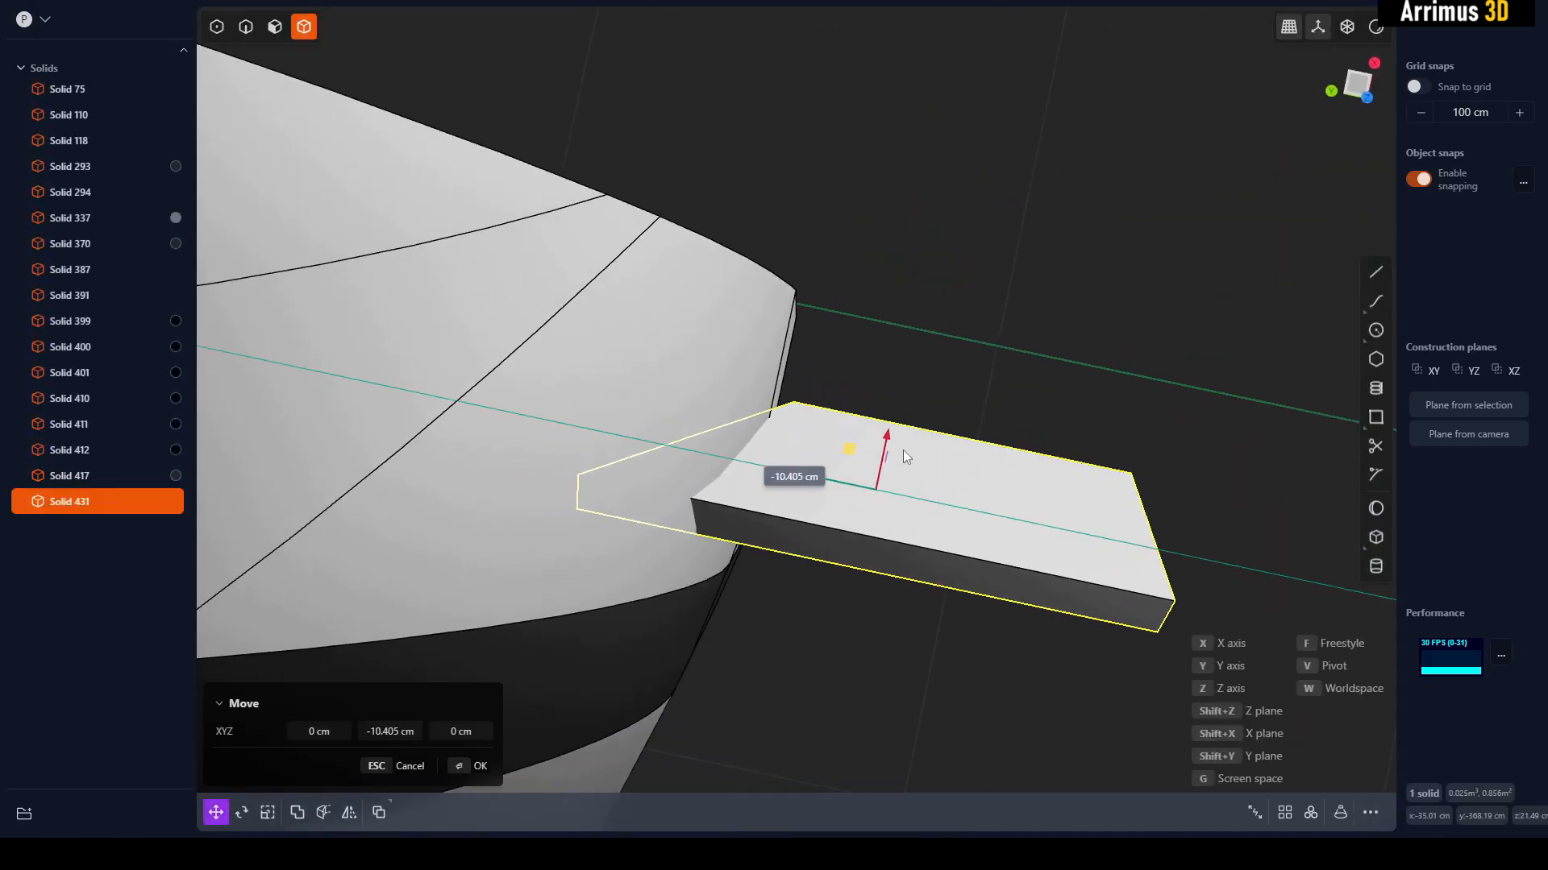
click(918, 452)
right_click(938, 351)
click(938, 351)
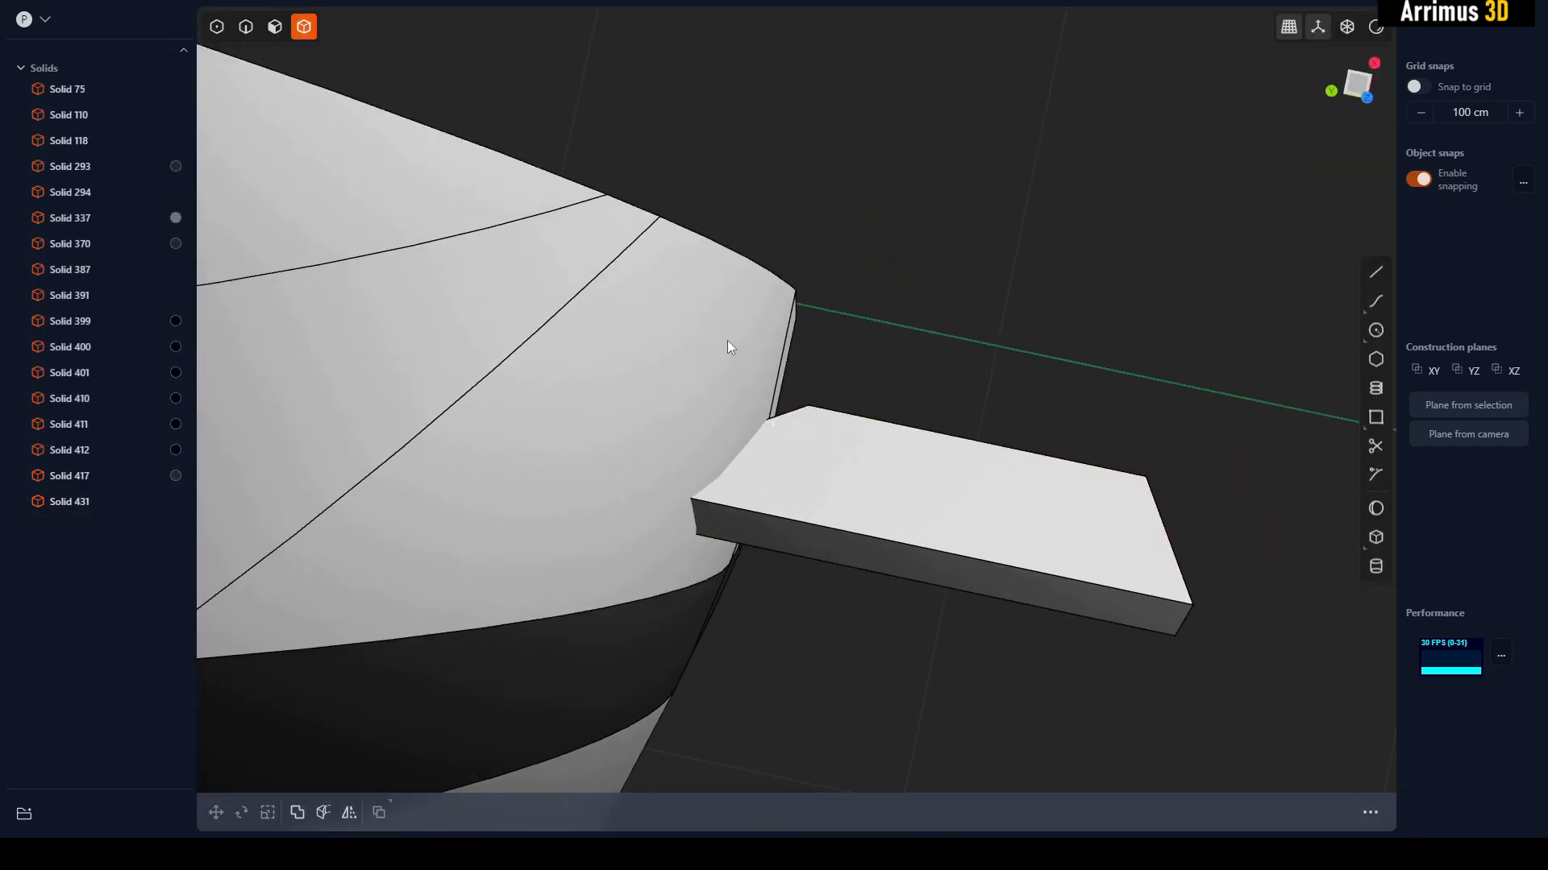
- Subtract the slanted box from the front body with a Boolean to cut a diagonal slot
click(727, 340)
key(q)
click(858, 422)
right_click(933, 395)
- Rotate the face at the slot's upper end about a pivot on its corner so that it slopes
middle_drag(933, 395, 711, 309)
scroll(709, 245, up, 2)
key(3)
click(707, 248)
key(r)
key(v)
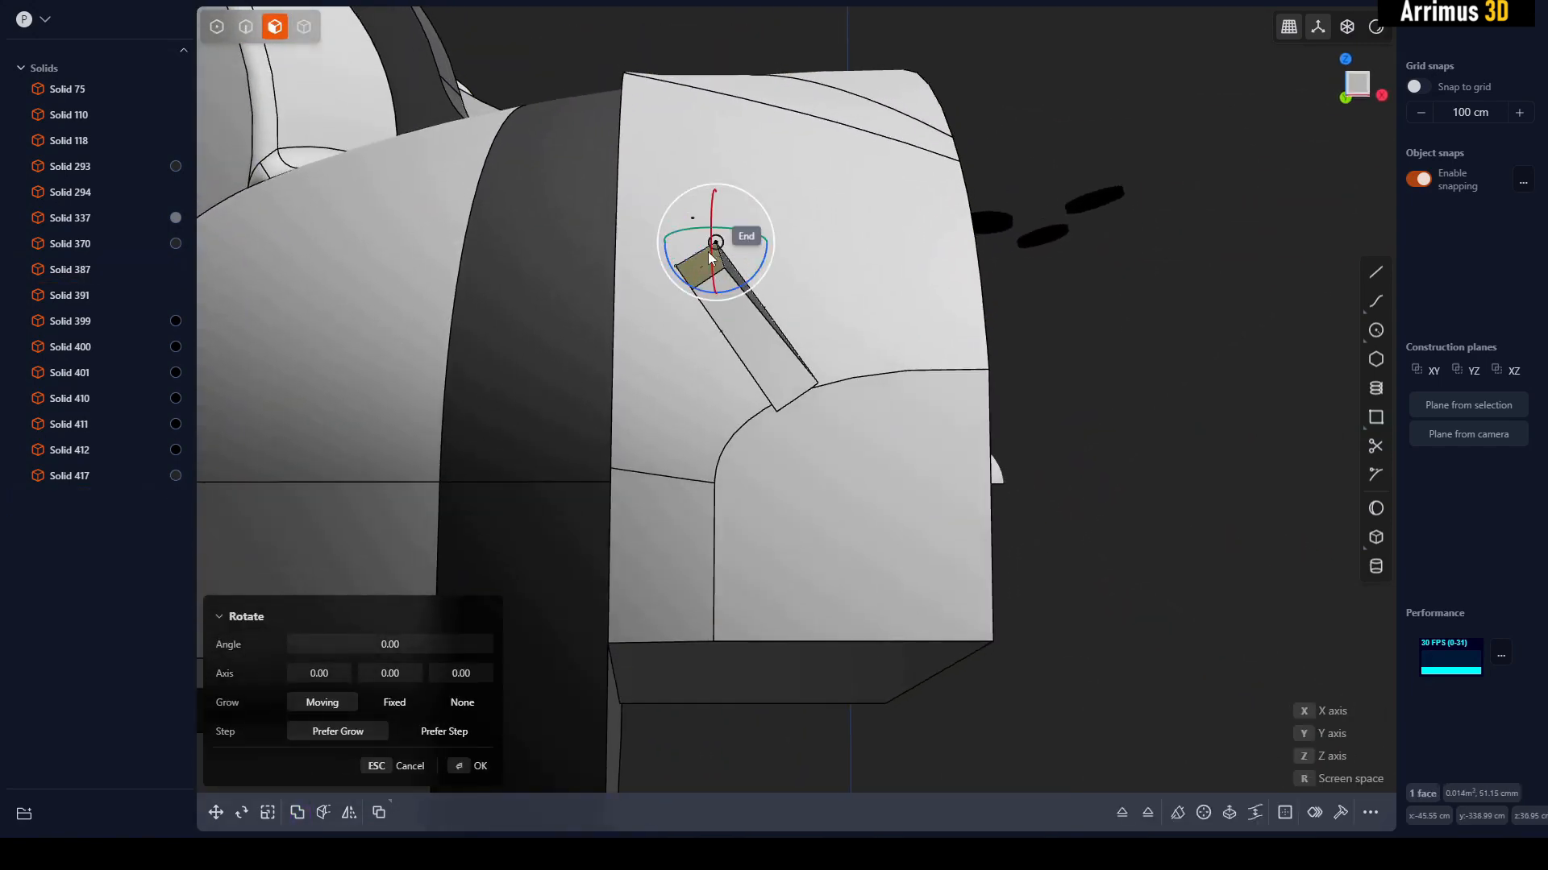
click(696, 250)
drag(692, 215, 585, 179)
middle_drag(645, 203, 770, 302)
right_click(751, 327)
- Fillet the cross edge between the slot's sloped end face and its floor by about 6.6 cm
key(2)
click(709, 297)
key(b)
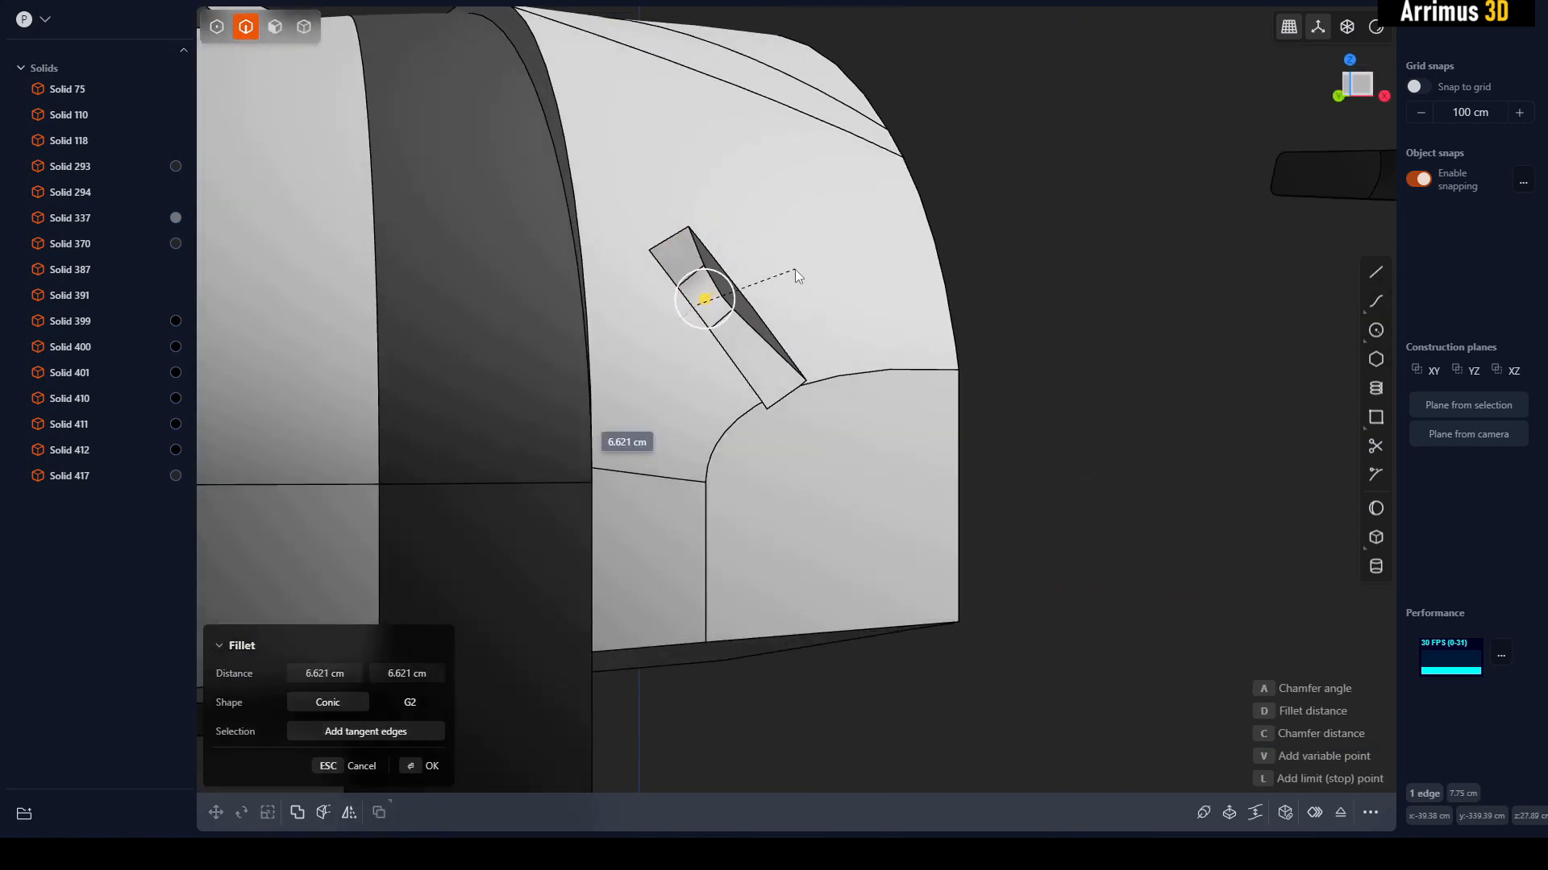
drag(795, 270, 790, 281)
right_click(746, 319)
- Fillet the long inner edges where the slot's floor meets its side walls
click(744, 322)
key(b)
middle_drag(745, 322, 787, 297)
click(787, 328)
key(d)
click(841, 301)
right_click(839, 299)
click(708, 253)
key(b)
key(d)
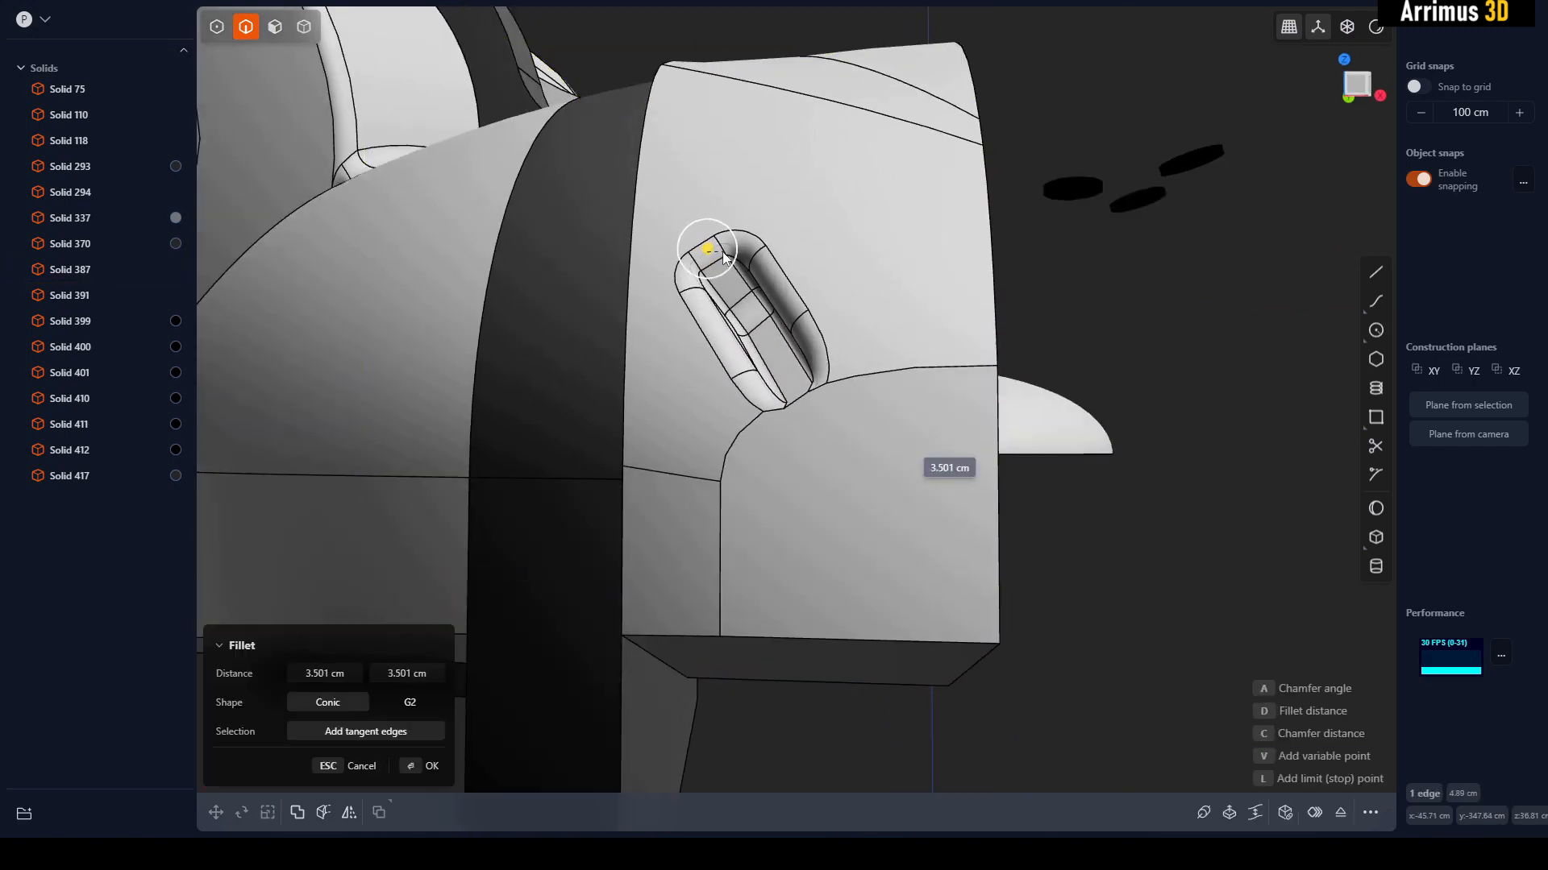
key(Escape)
- Fillet the flat front face's curved edges on both sides of the slot
click(878, 370)
key(b)
click(759, 419)
key(d)
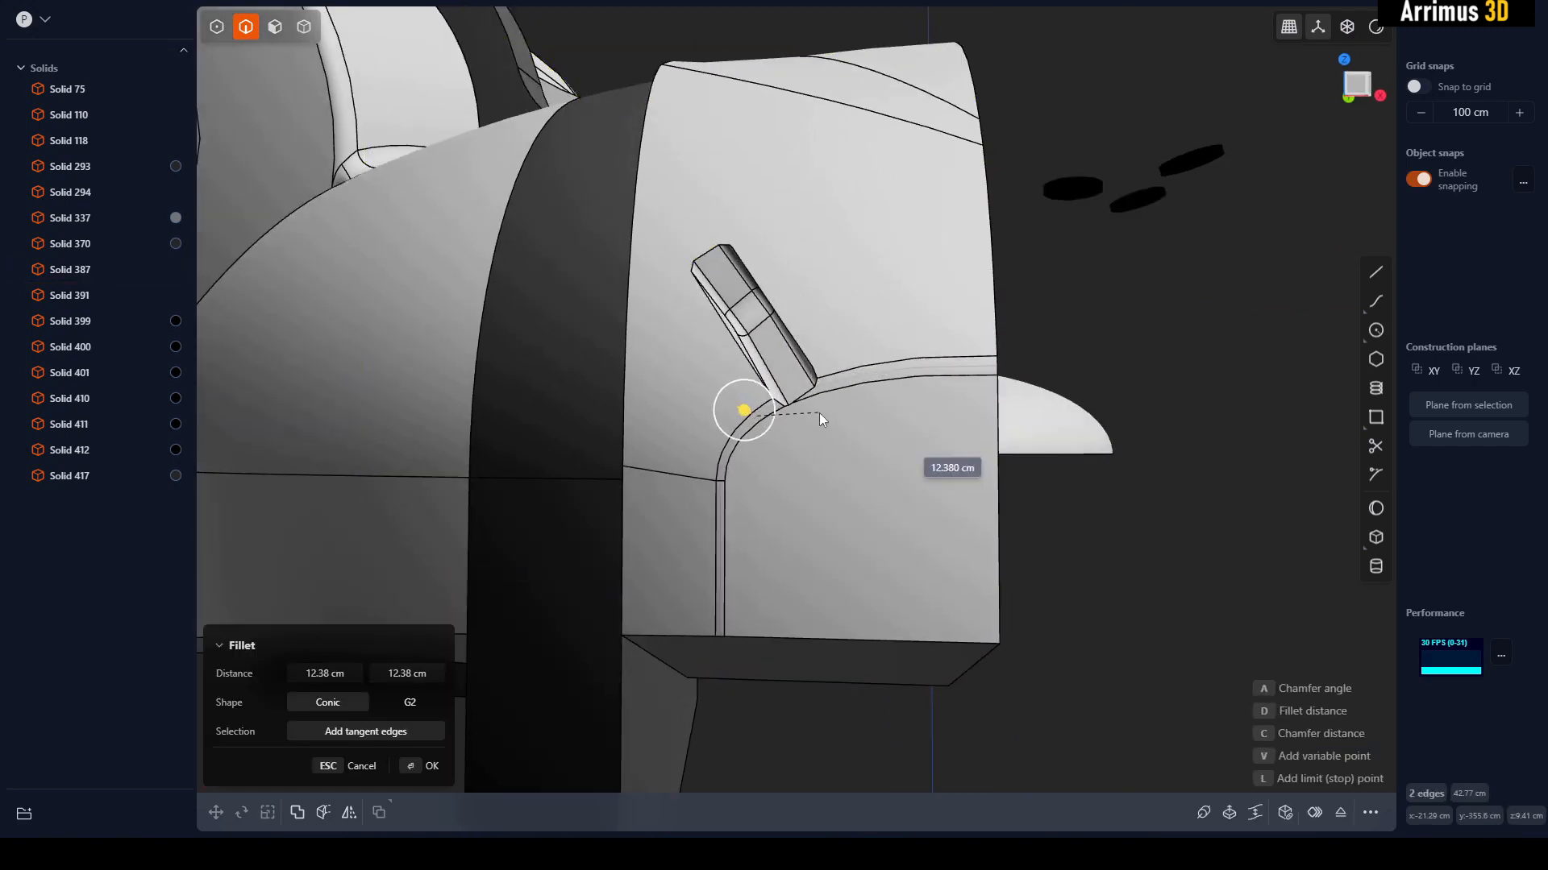
click(883, 403)
- Fillet the short edge at the slot's lower end where it runs out into the rounded front edge
scroll(854, 456, up, 5)
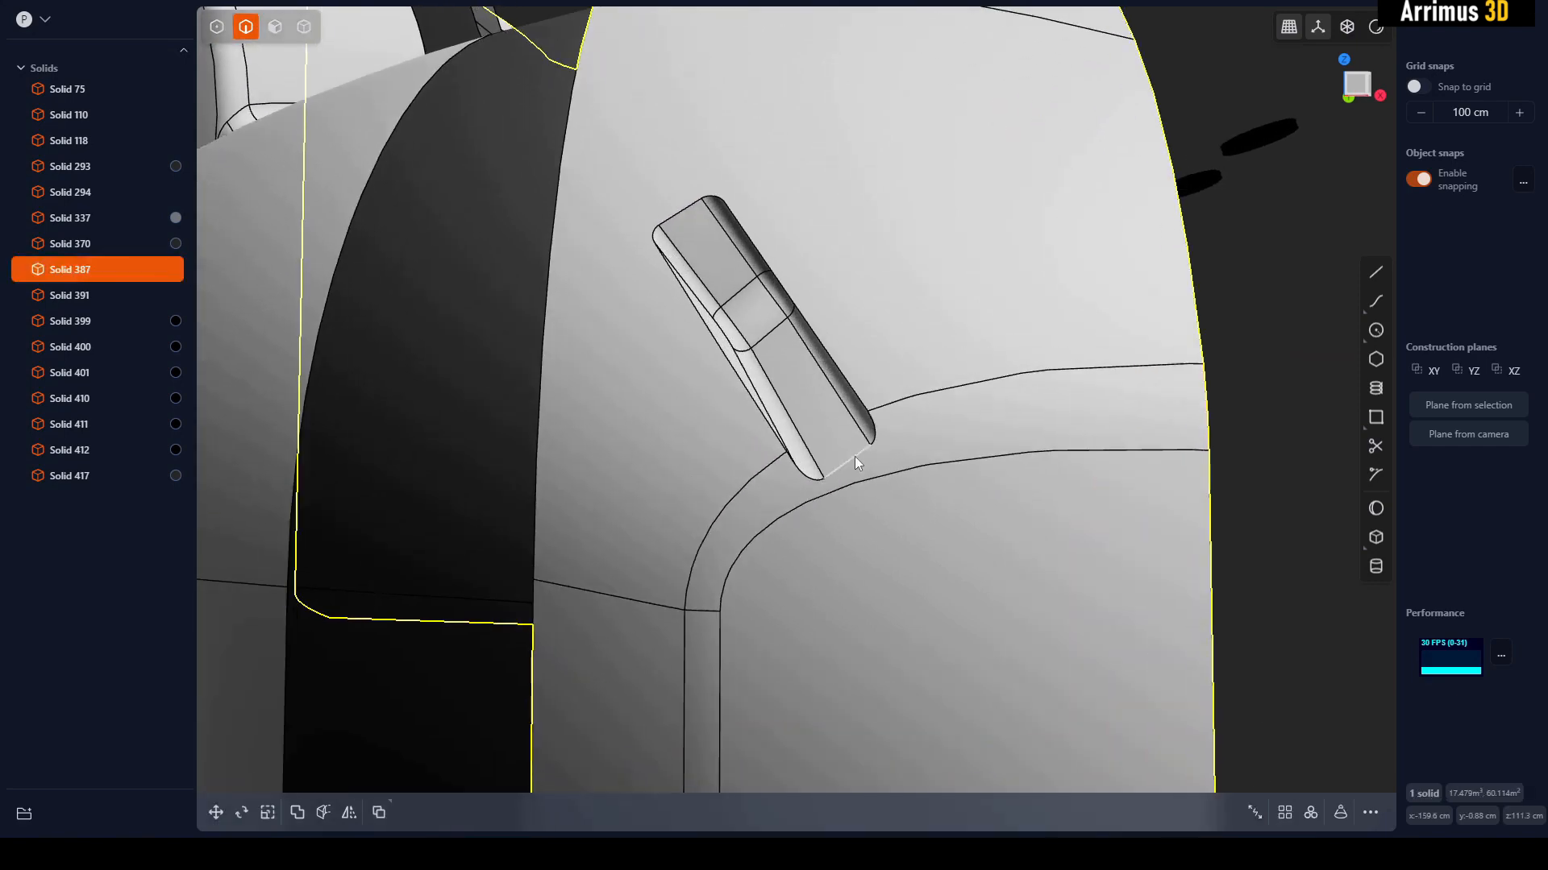
click(855, 457)
key(b)
key(d)
click(885, 420)
right_click(885, 420)
- Select the main assembly's solids together and isolate them by hiding the rest
middle_drag(885, 420, 927, 553)
scroll(927, 553, down, 3)
key(4)
click(1027, 452)
scroll(1009, 459, down, 2)
middle_drag(1026, 452, 1141, 516)
scroll(1141, 516, down, 2)
drag(1134, 150, 592, 632)
key(shift+h)
middle_drag(1153, 499, 933, 411)
click(898, 370)
key(ctrl+a)
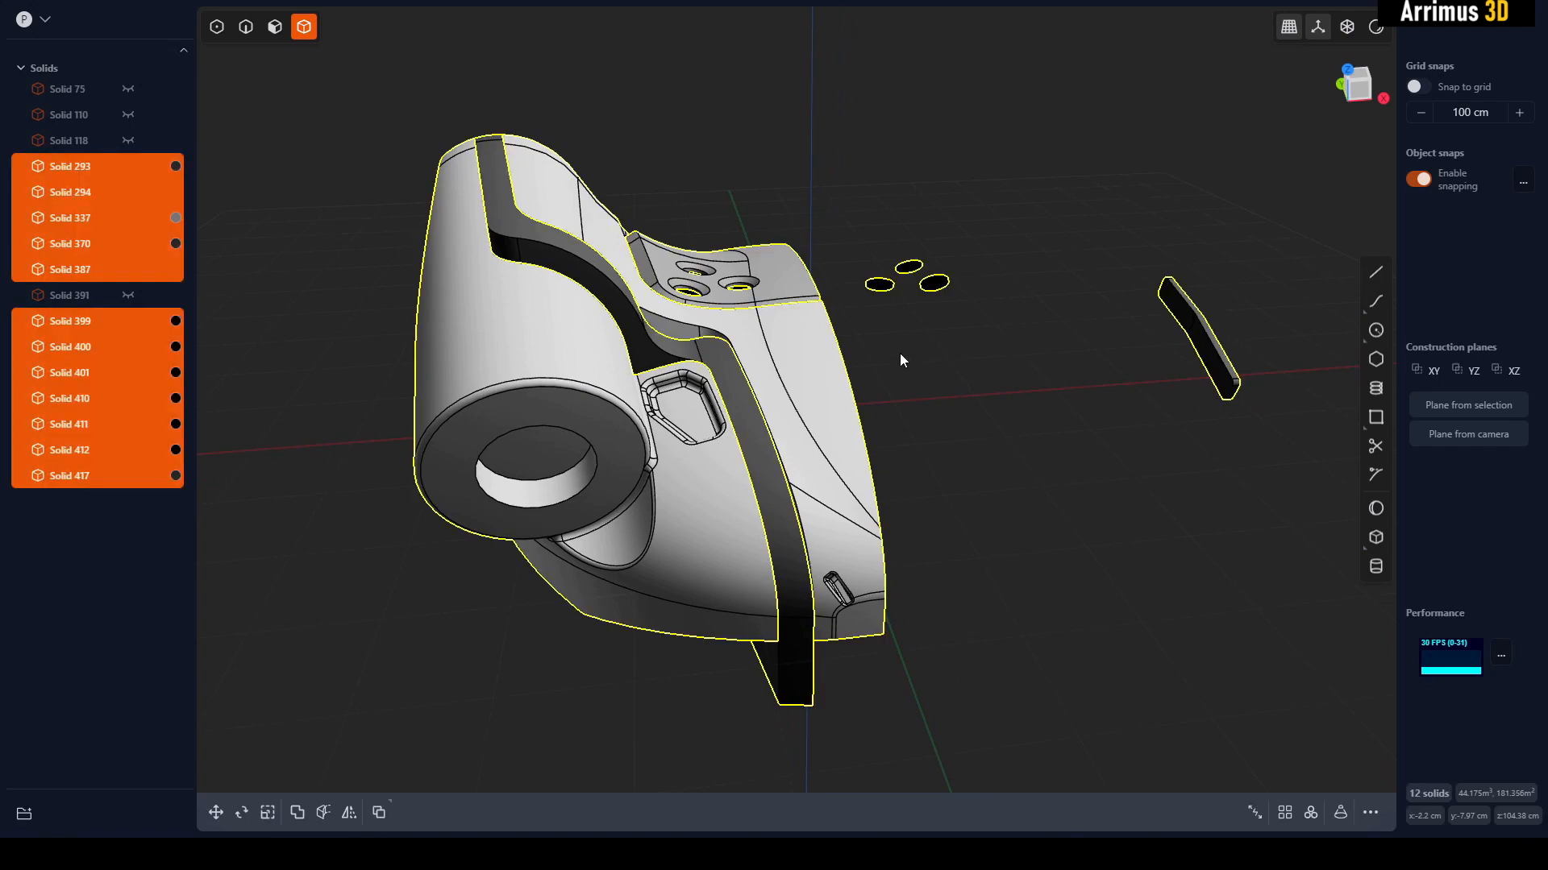
click(901, 355)
middle_drag(901, 355, 896, 366)
- Delete the four solids that form the main body, keeping the small discs and the bent bars
click(792, 284)
shift+click(774, 342)
shift+click(708, 356)
shift+click(672, 389)
key(Delete)
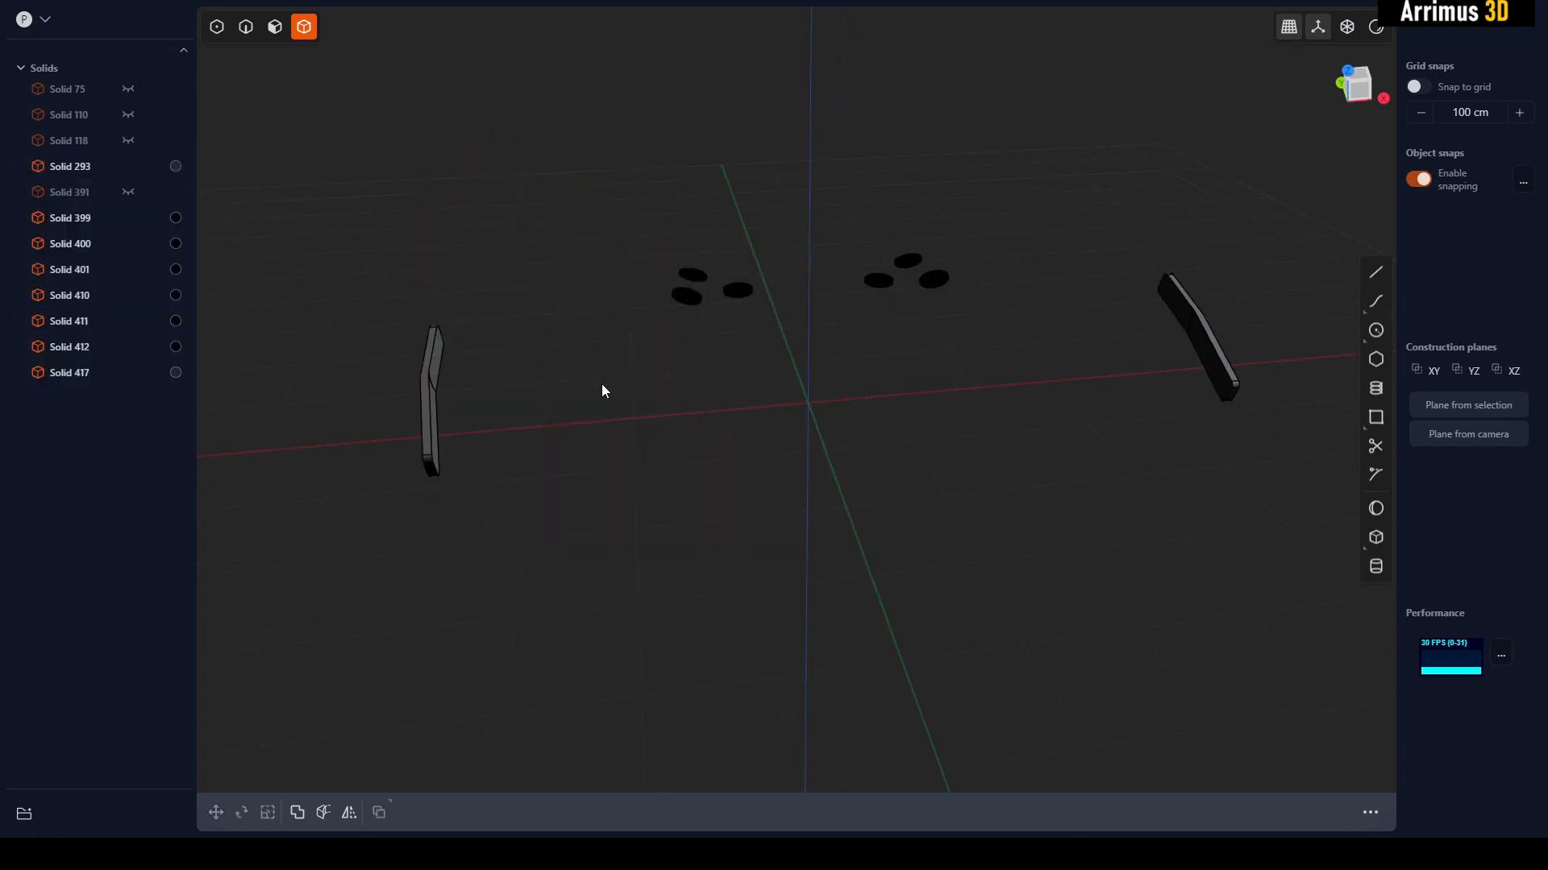
- Undo the deletion of the main body's four solids and try mirroring them all together across the X plane
key(ctrl+z)
middle_drag(614, 391, 622, 390)
key(alt+x)
key(x)
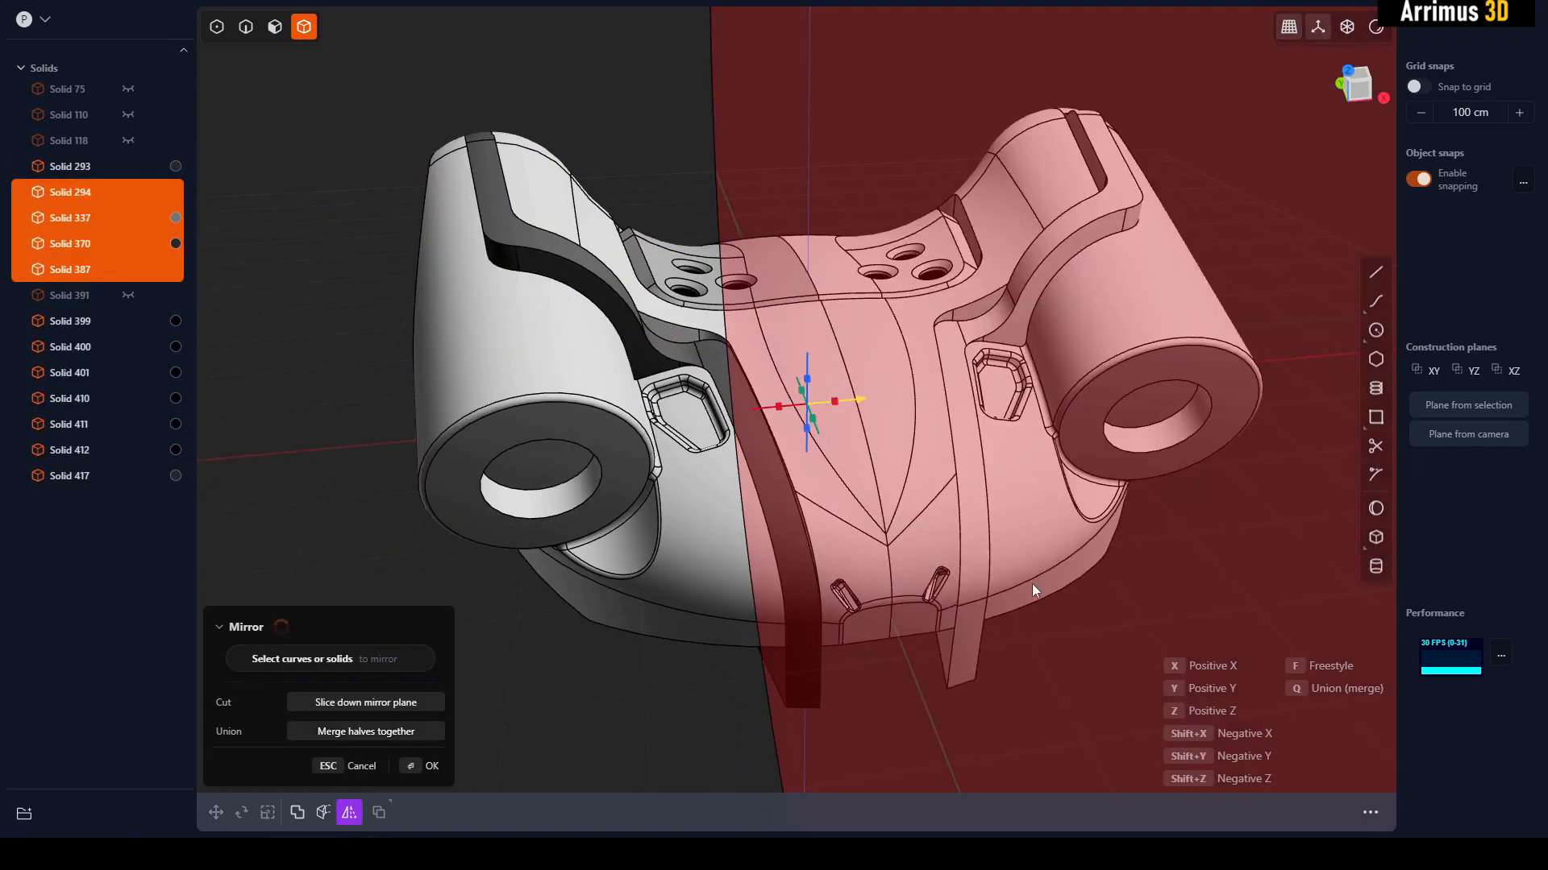
click(1040, 596)
- Mirror the two central body solids one at a time across the X plane to complete their other halves
click(808, 367)
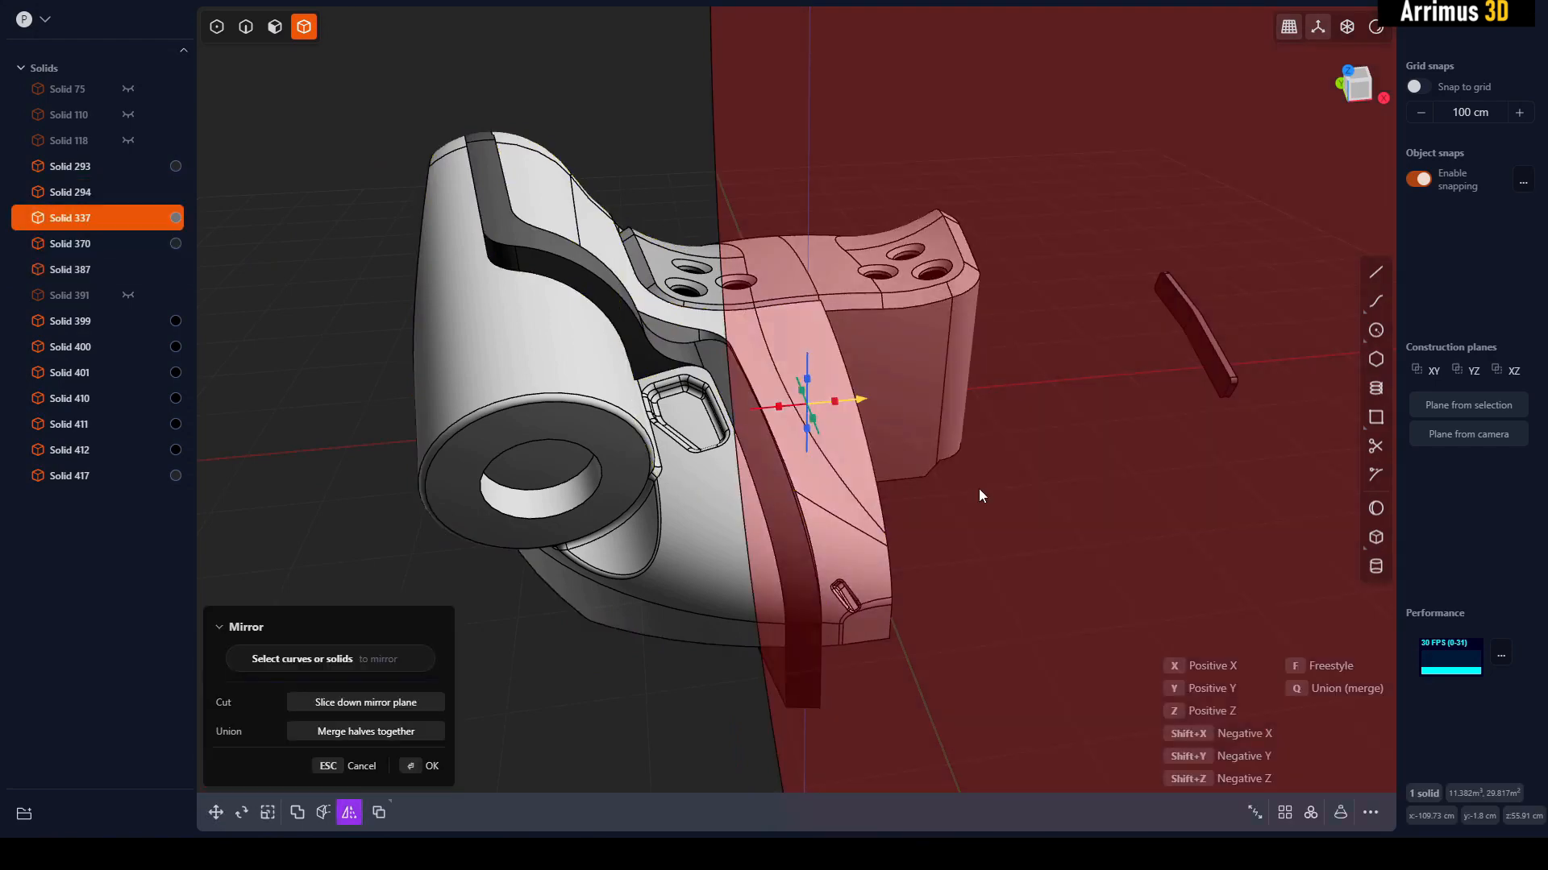
click(917, 497)
click(848, 438)
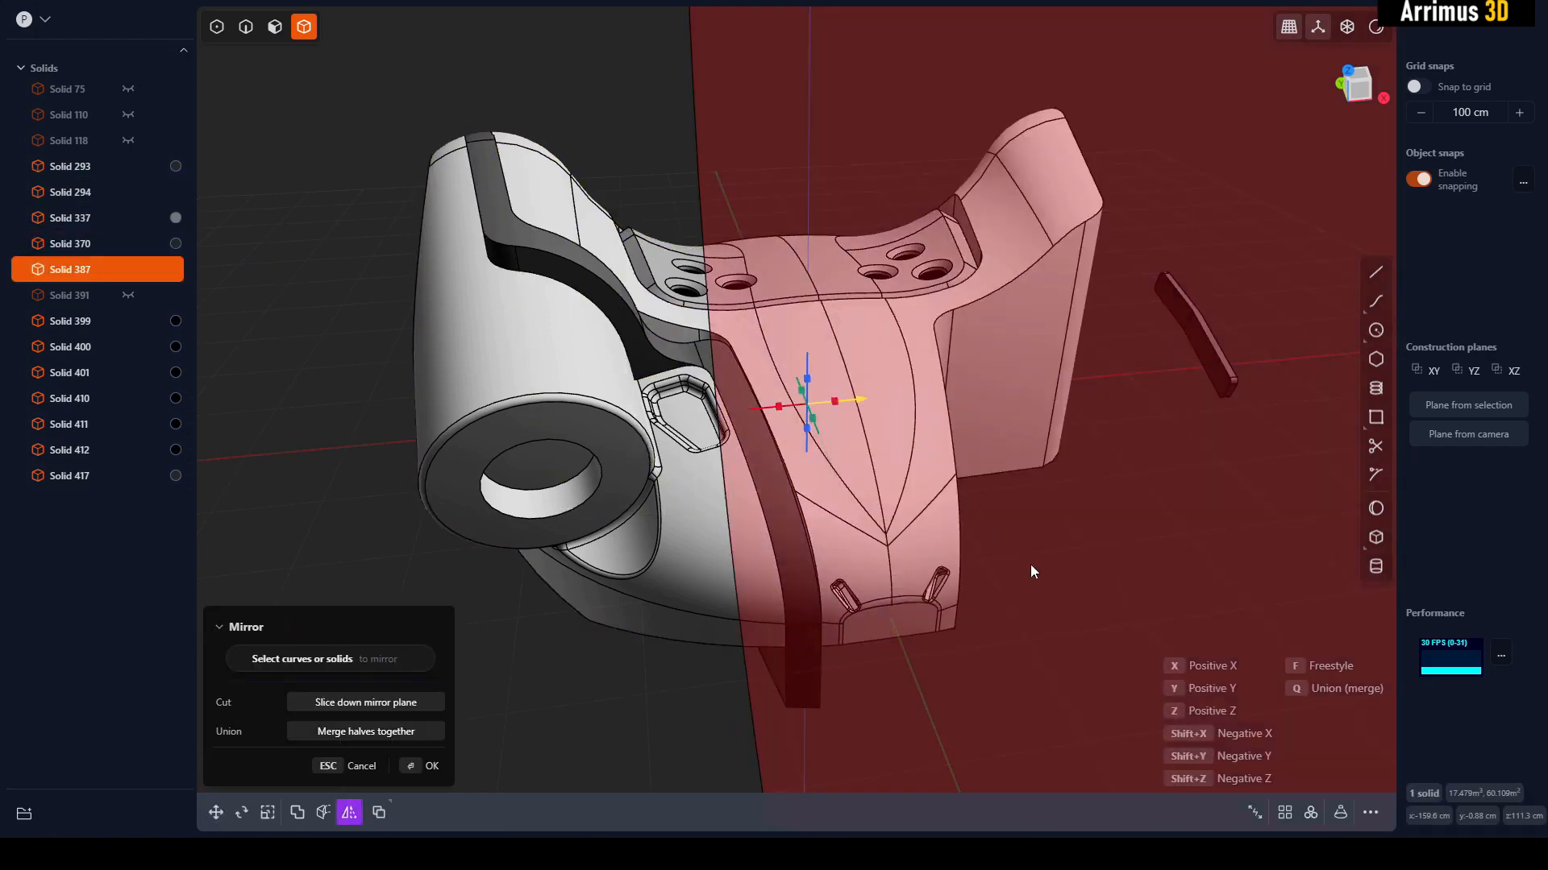
key(Return)
key(Escape)
- Mirror the side shell with its cylinder and the dark curved strap across the X plane as separate solids
click(846, 279)
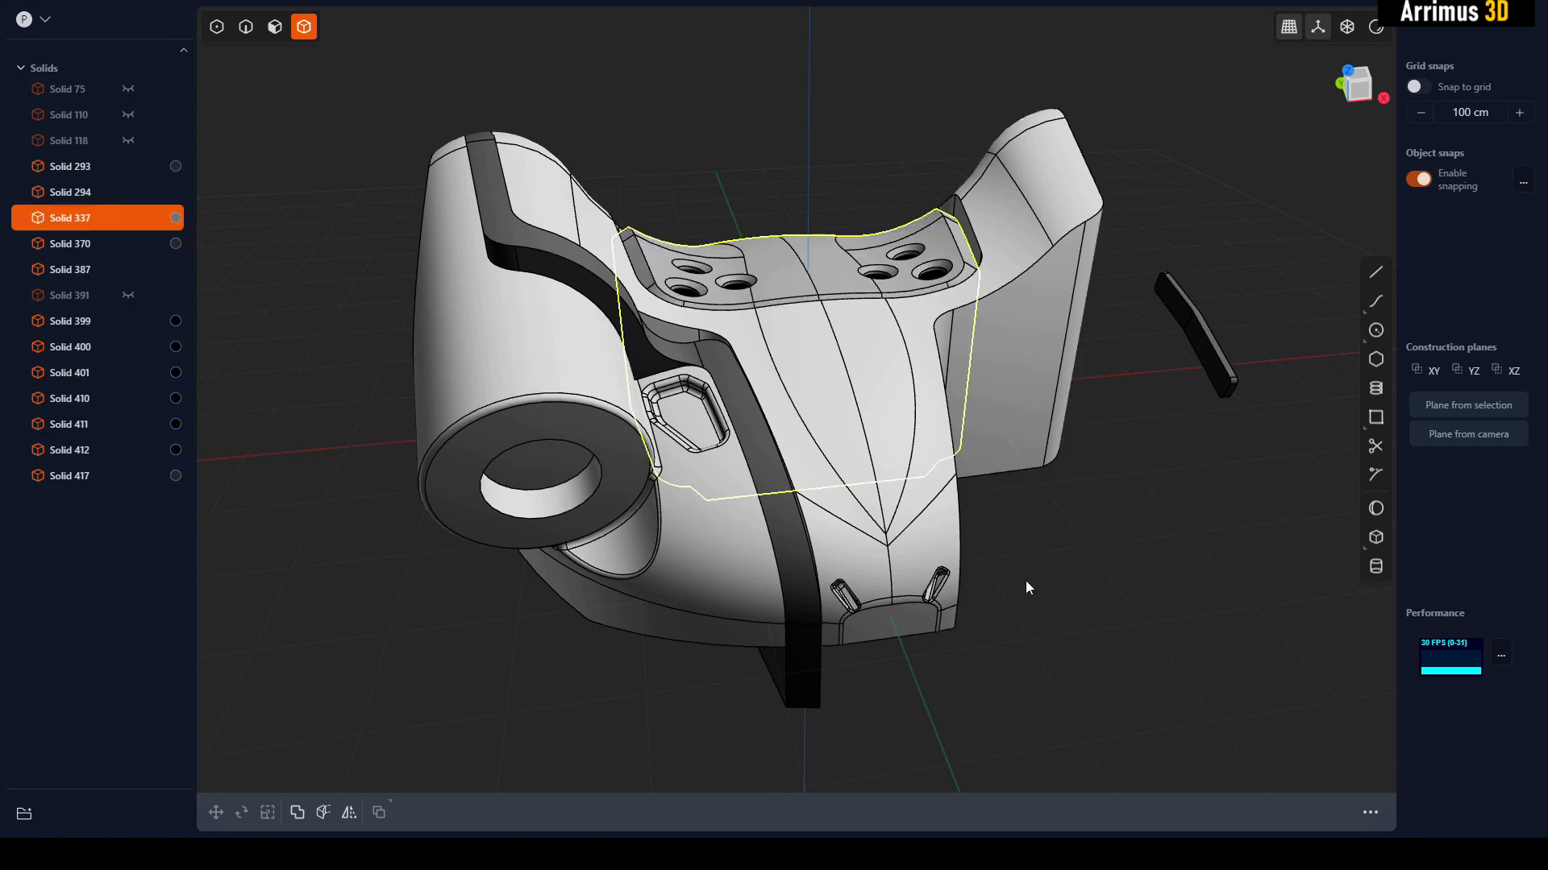
key(alt+x)
key(Return)
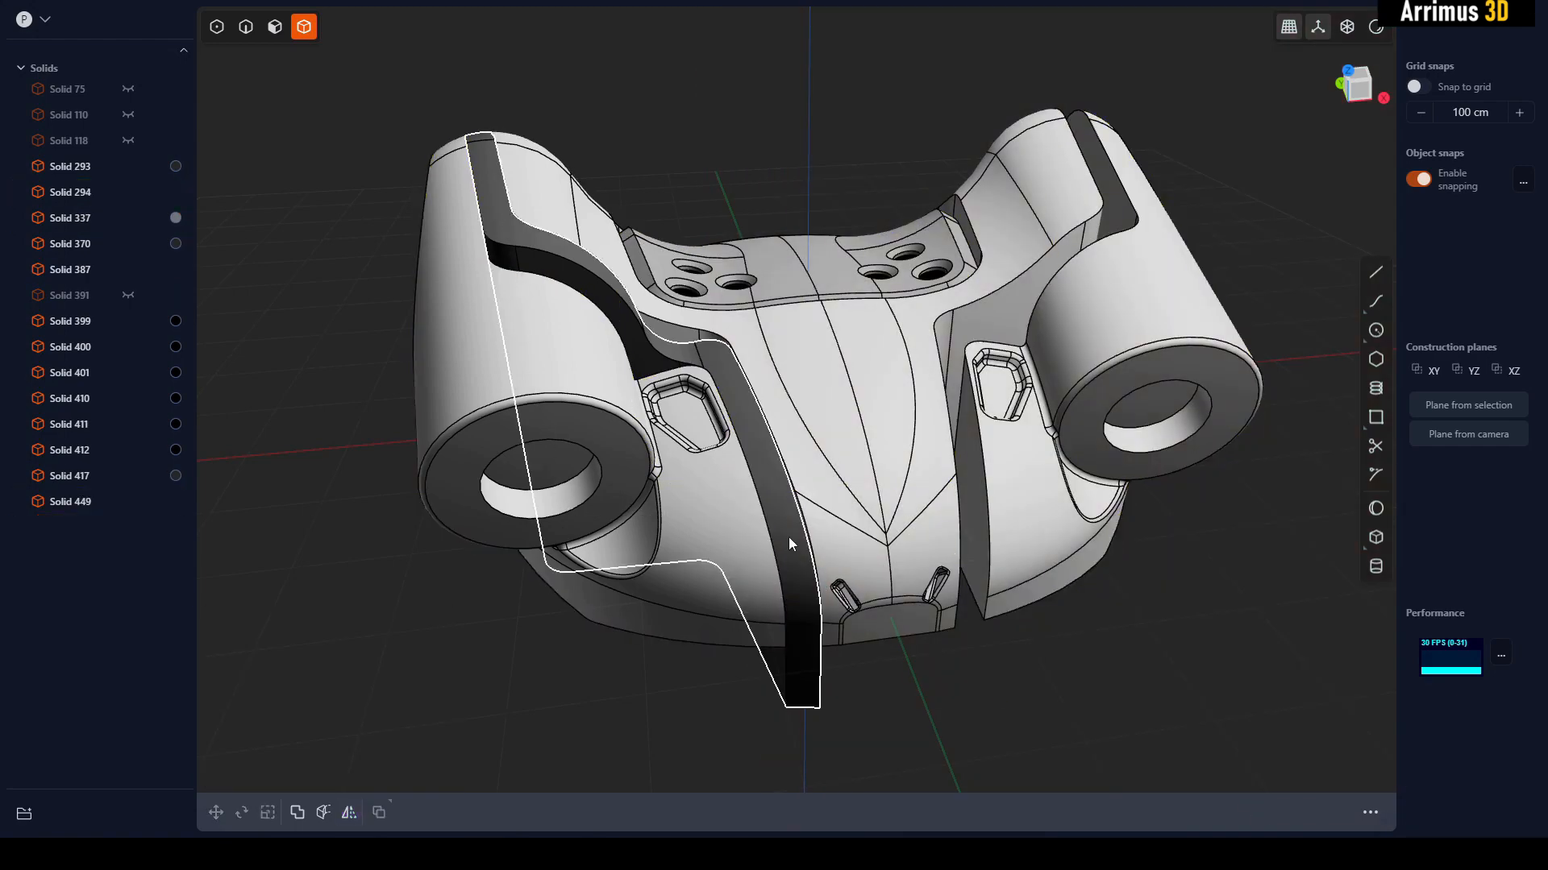
click(788, 537)
key(alt+x)
key(Return)
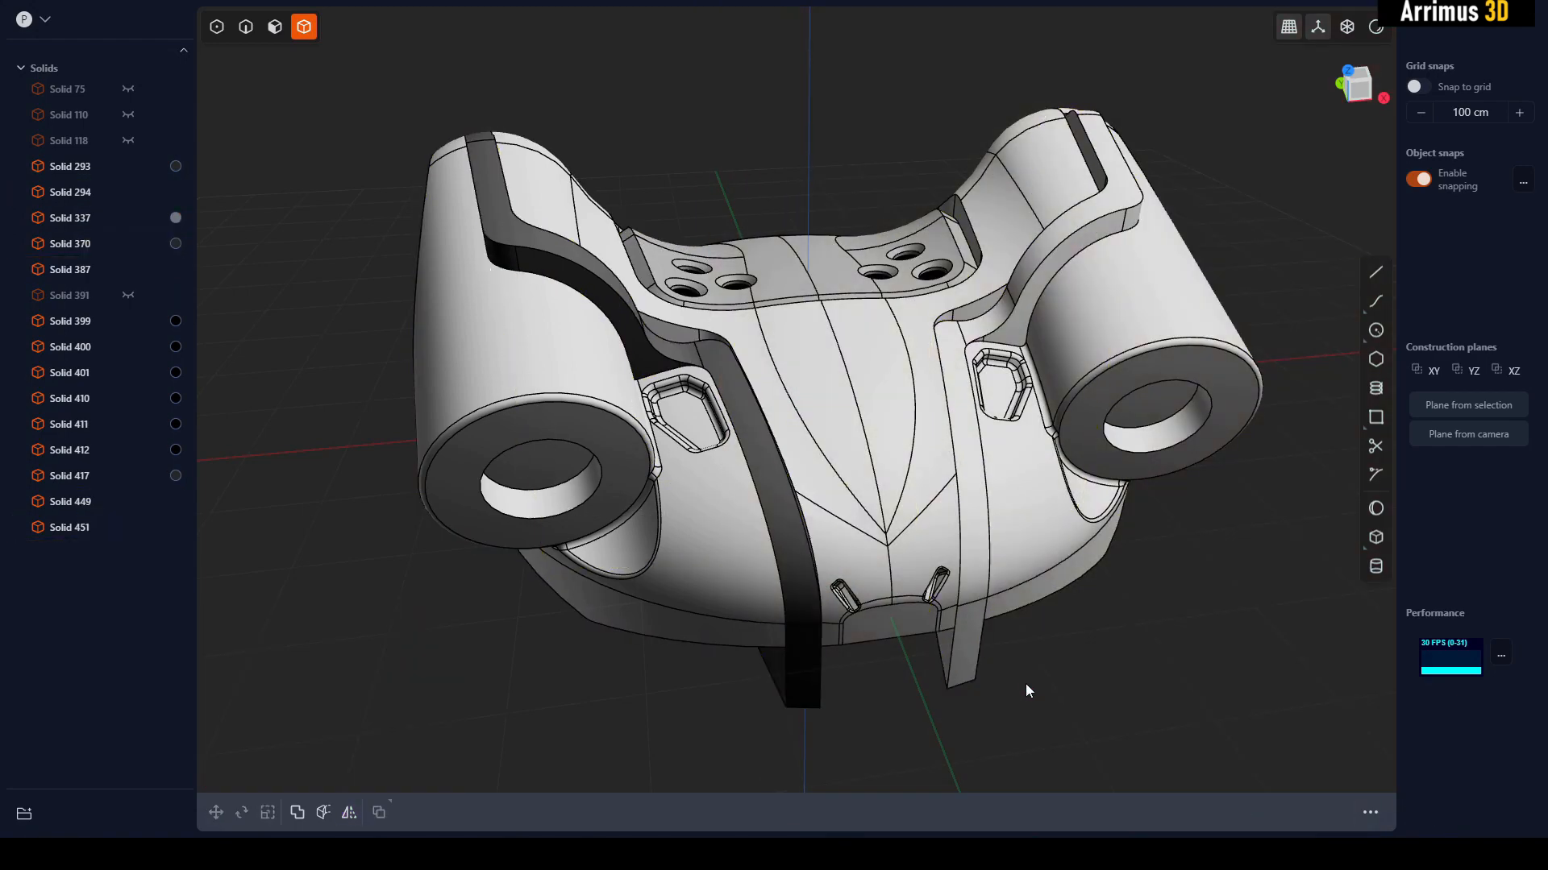
- Try to mirror the two curved straps downward about a horizontal plane
middle_drag(1025, 683, 837, 491)
shift+click(968, 569)
key(alt+x)
click(836, 495)
key(Return)
click(932, 266)
middle_drag(932, 266, 848, 491)
click(861, 378)
key(alt+x)
key(ctrl+z)
key(ctrl+z)
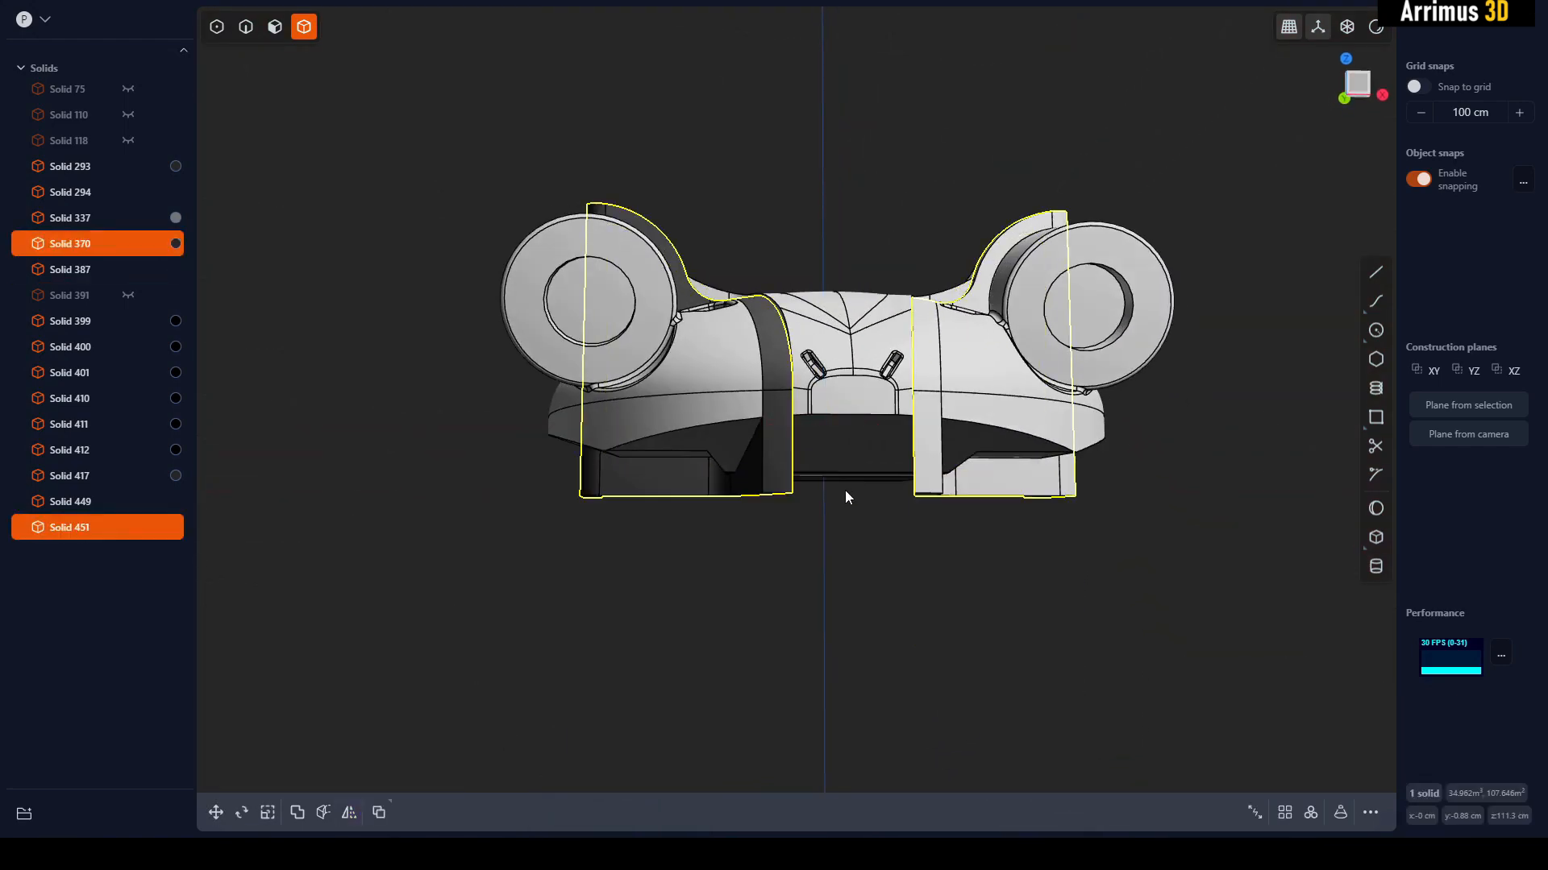
- Select the two central solids and both side shells without the straps, checking the selection by deleting and restoring it
click(845, 490)
click(838, 421)
shift+click(737, 401)
middle_drag(736, 400, 738, 439)
key(Delete)
key(ctrl+z)
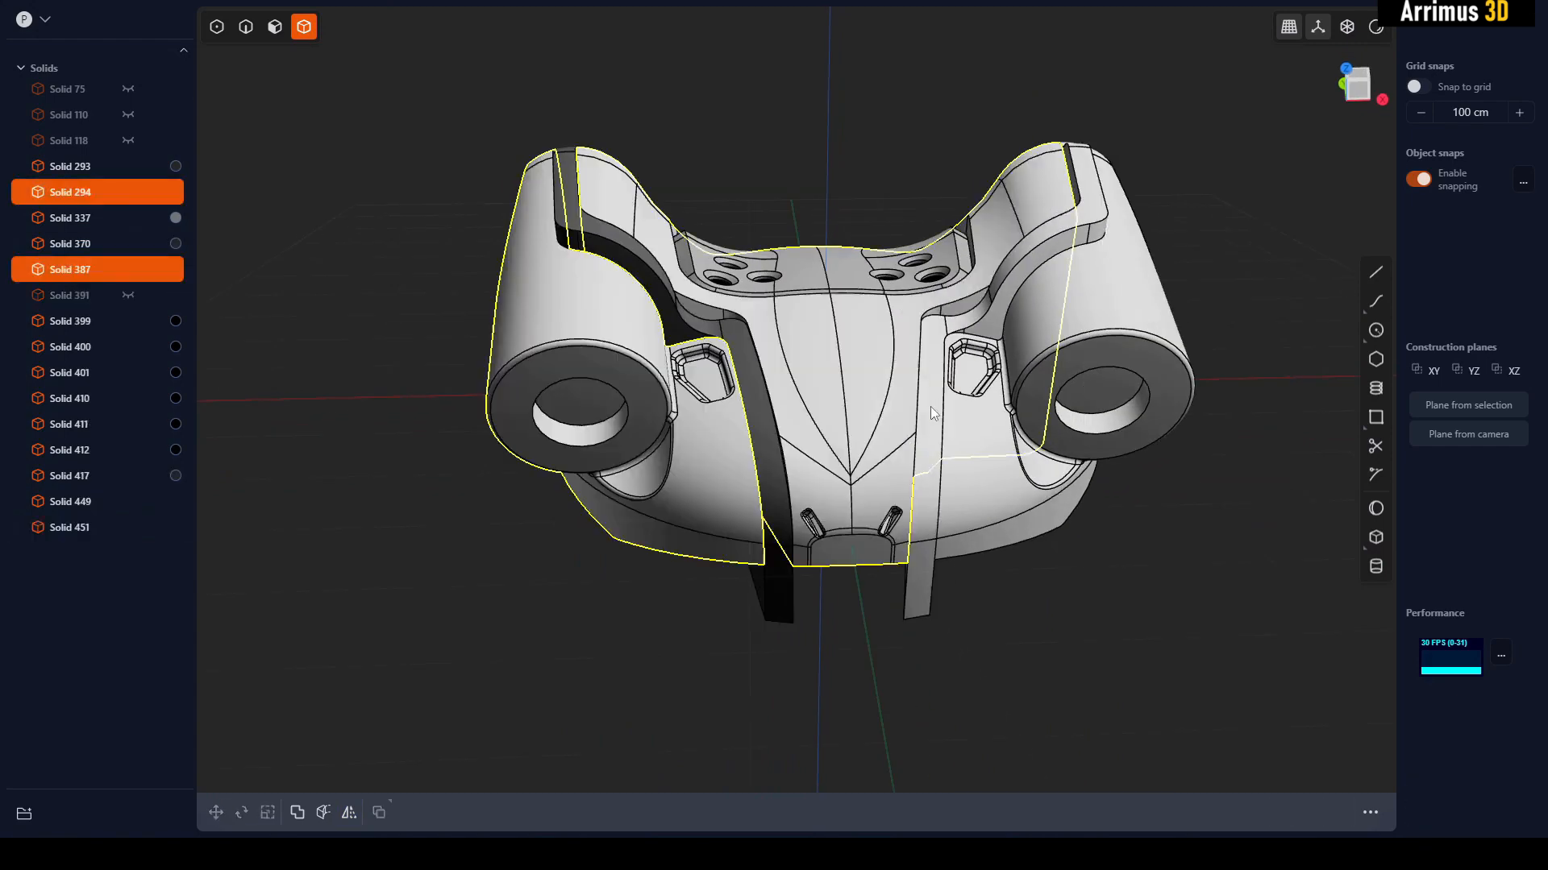
shift+click(1001, 421)
shift+click(1091, 368)
key(Delete)
key(ctrl+z)
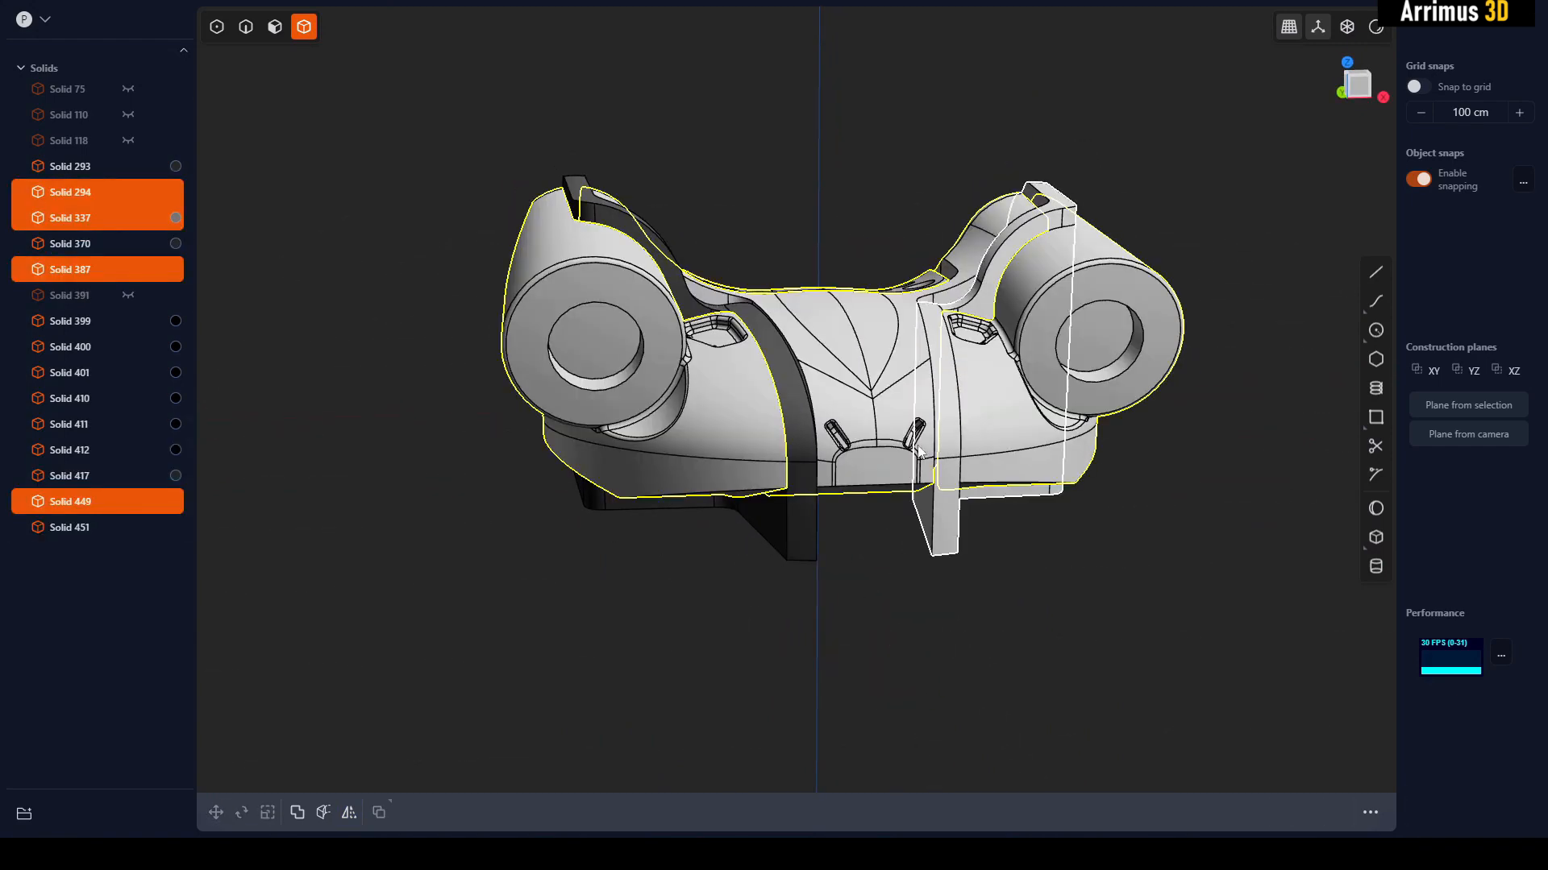
- Mirror the four selected body solids downward along Z to form a separate, upside-down lower half
middle_drag(838, 492, 806, 395)
key(alt+x)
click(793, 393)
key(q)
key(q)
middle_drag(925, 398, 973, 450)
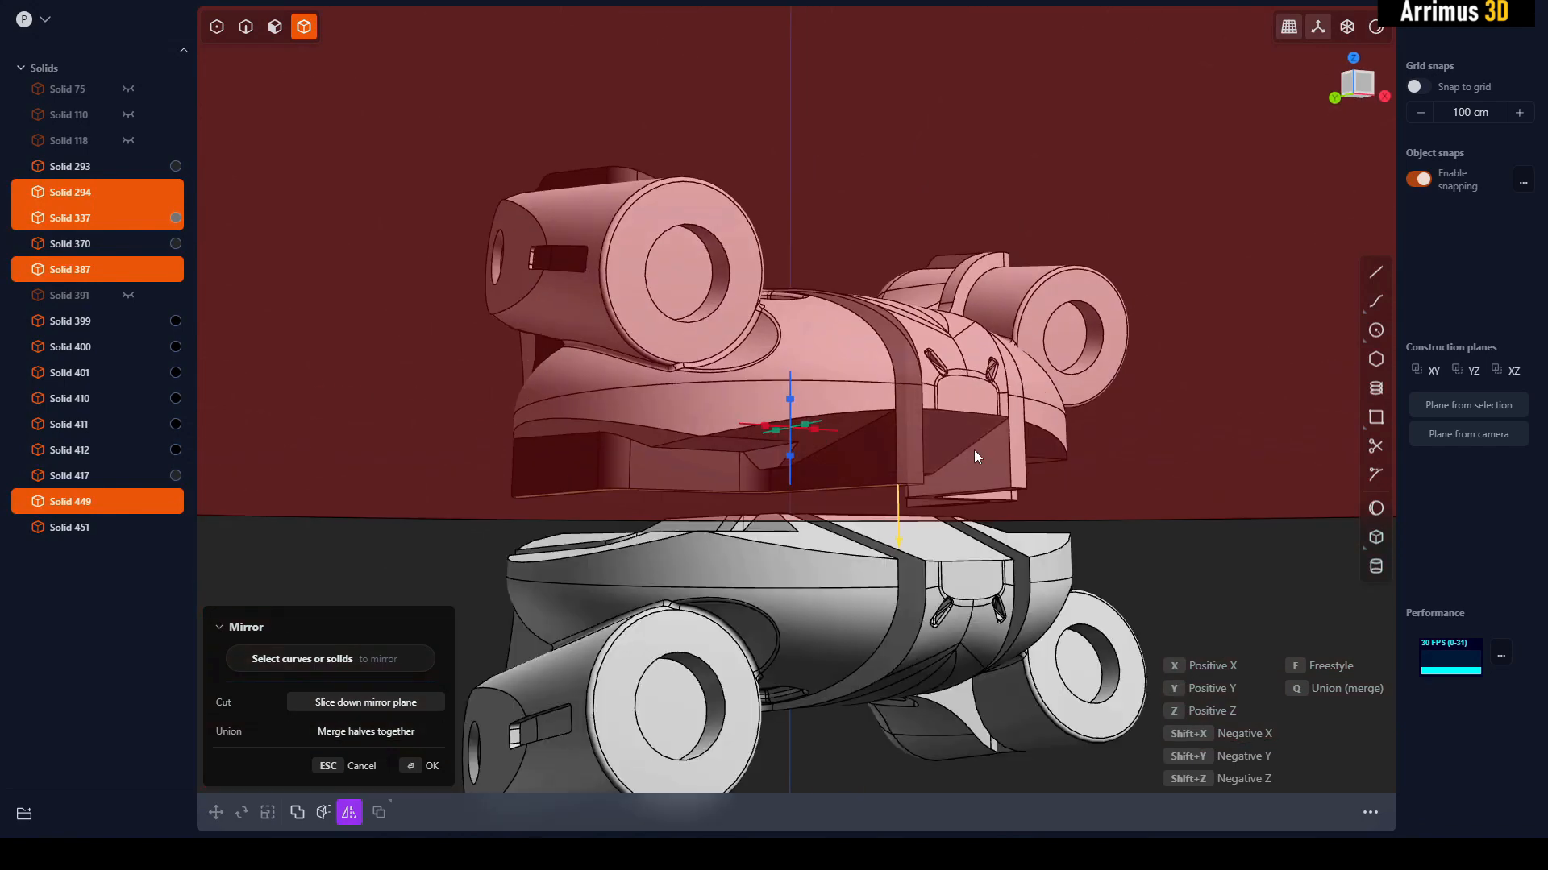
right_click(1109, 486)
middle_drag(1135, 503, 1108, 501)
click(1108, 502)
middle_drag(937, 496, 844, 395)
click(843, 460)
shift+click(938, 437)
key(alt+x)
click(809, 419)
key(Escape)
click(1117, 519)
- Mirror the two curved straps downward along Z with their halves merged so they join the upper and lower bodies
click(887, 455)
shift+click(975, 460)
key(alt+x)
click(850, 394)
key(q)
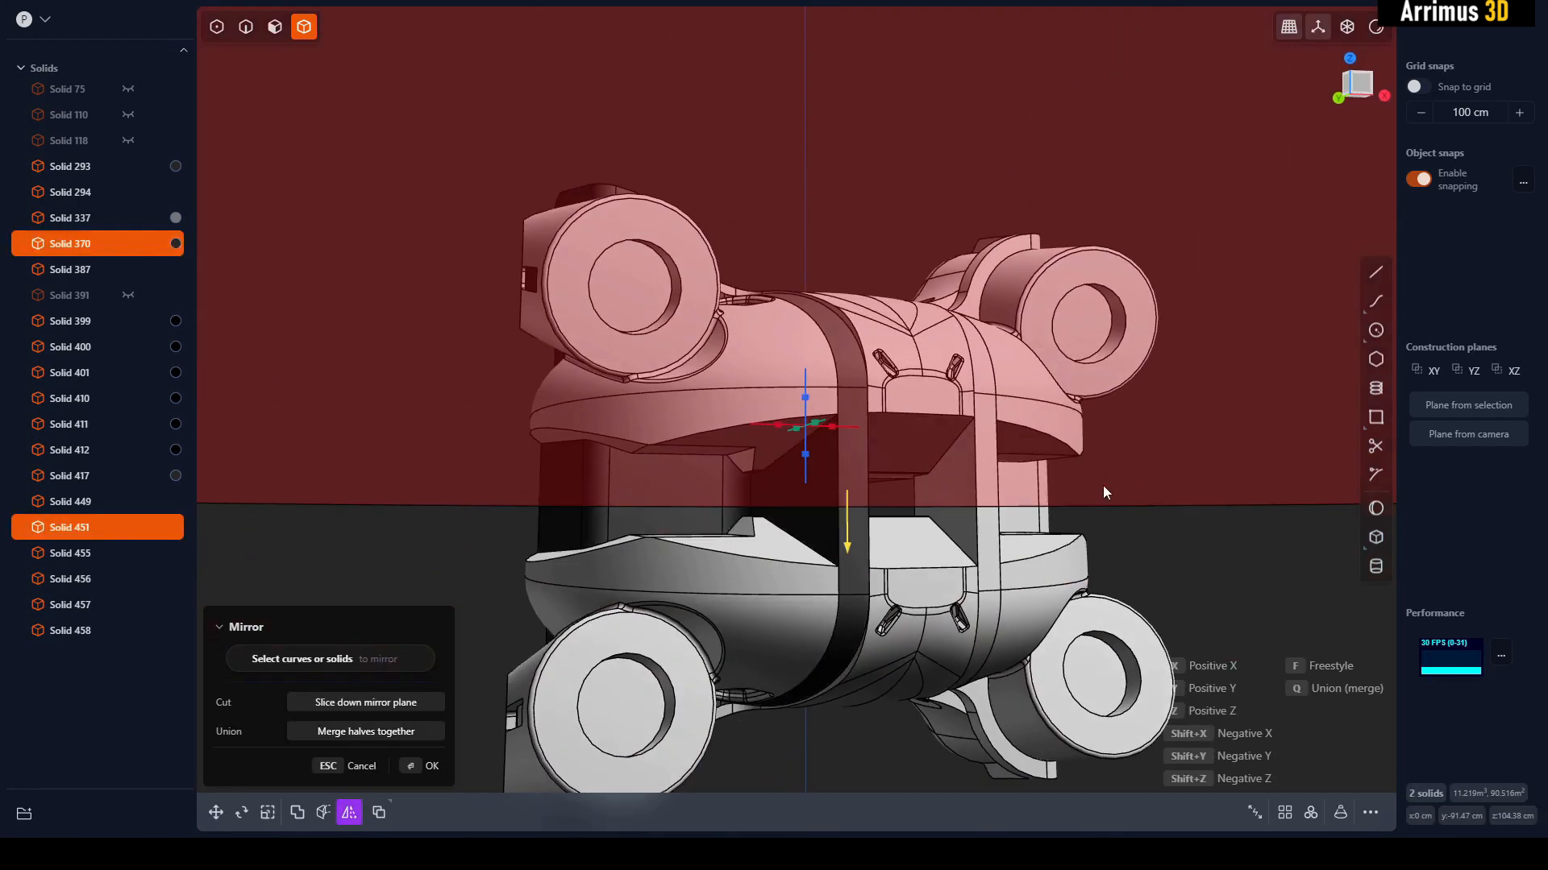
key(Return)
click(1120, 481)
- Assign a dark material to the light-coloured mirrored strap
click(975, 469)
key(m)
click(443, 356)
drag(316, 453, 275, 471)
key(Return)
click(358, 276)
- Try to fillet the long lower rim edge of the upper side shell
middle_drag(846, 322, 839, 404)
scroll(850, 403, down, 3)
drag(1114, 246, 487, 741)
middle_drag(618, 649, 757, 600)
click(1038, 511)
middle_drag(911, 488, 906, 345)
scroll(1028, 475, up, 2)
key(2)
key(f)
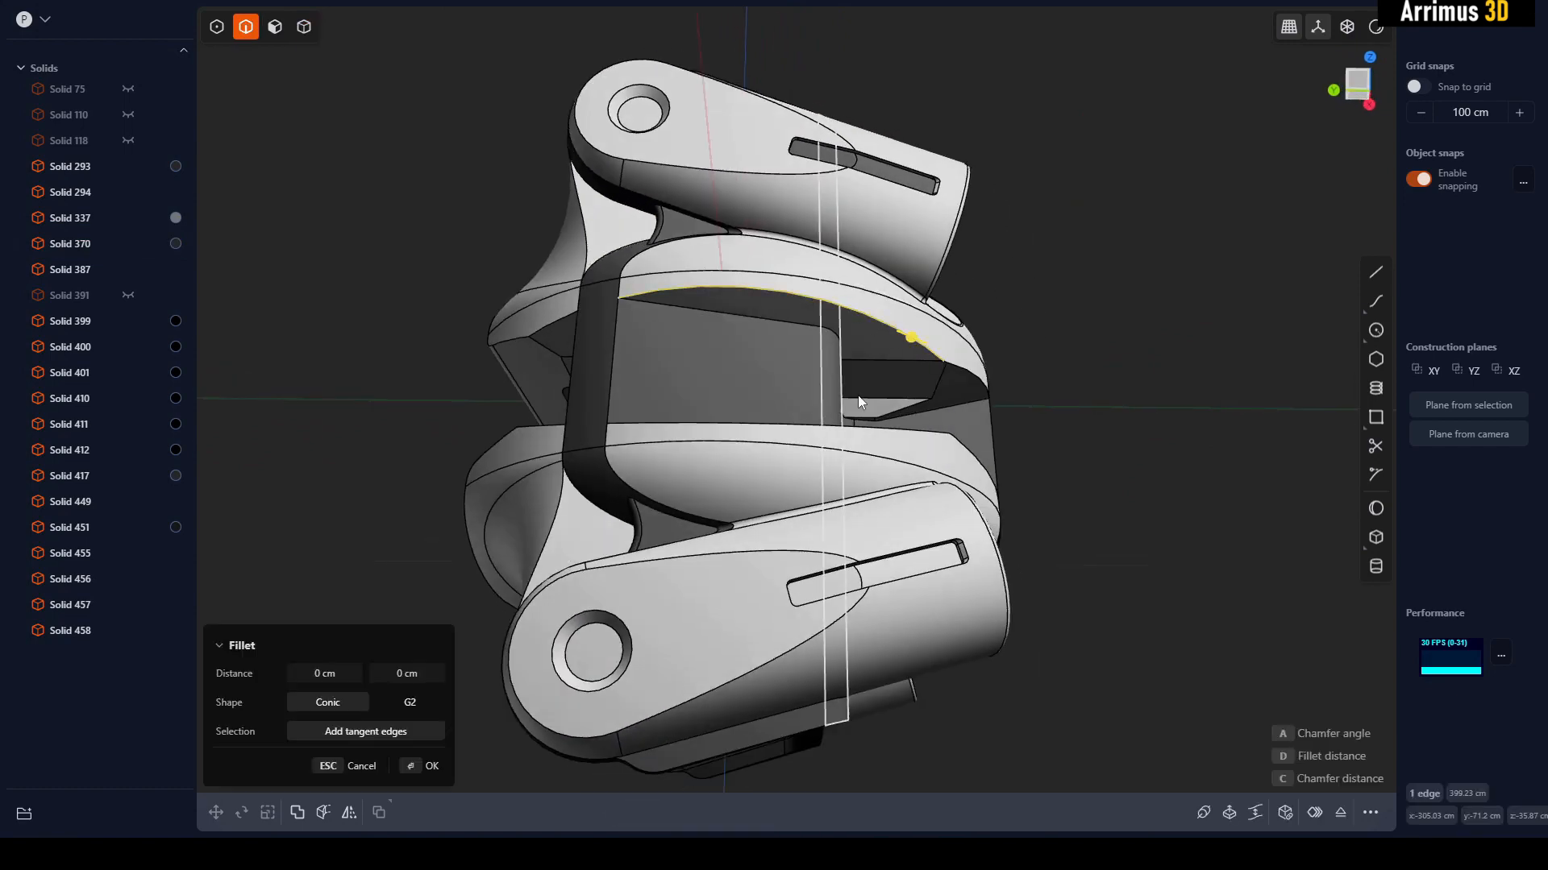
middle_drag(857, 395, 793, 337)
mouse_move(793, 337)
mouse_down()
mouse_move(823, 308)
mouse_move(798, 330)
mouse_up()
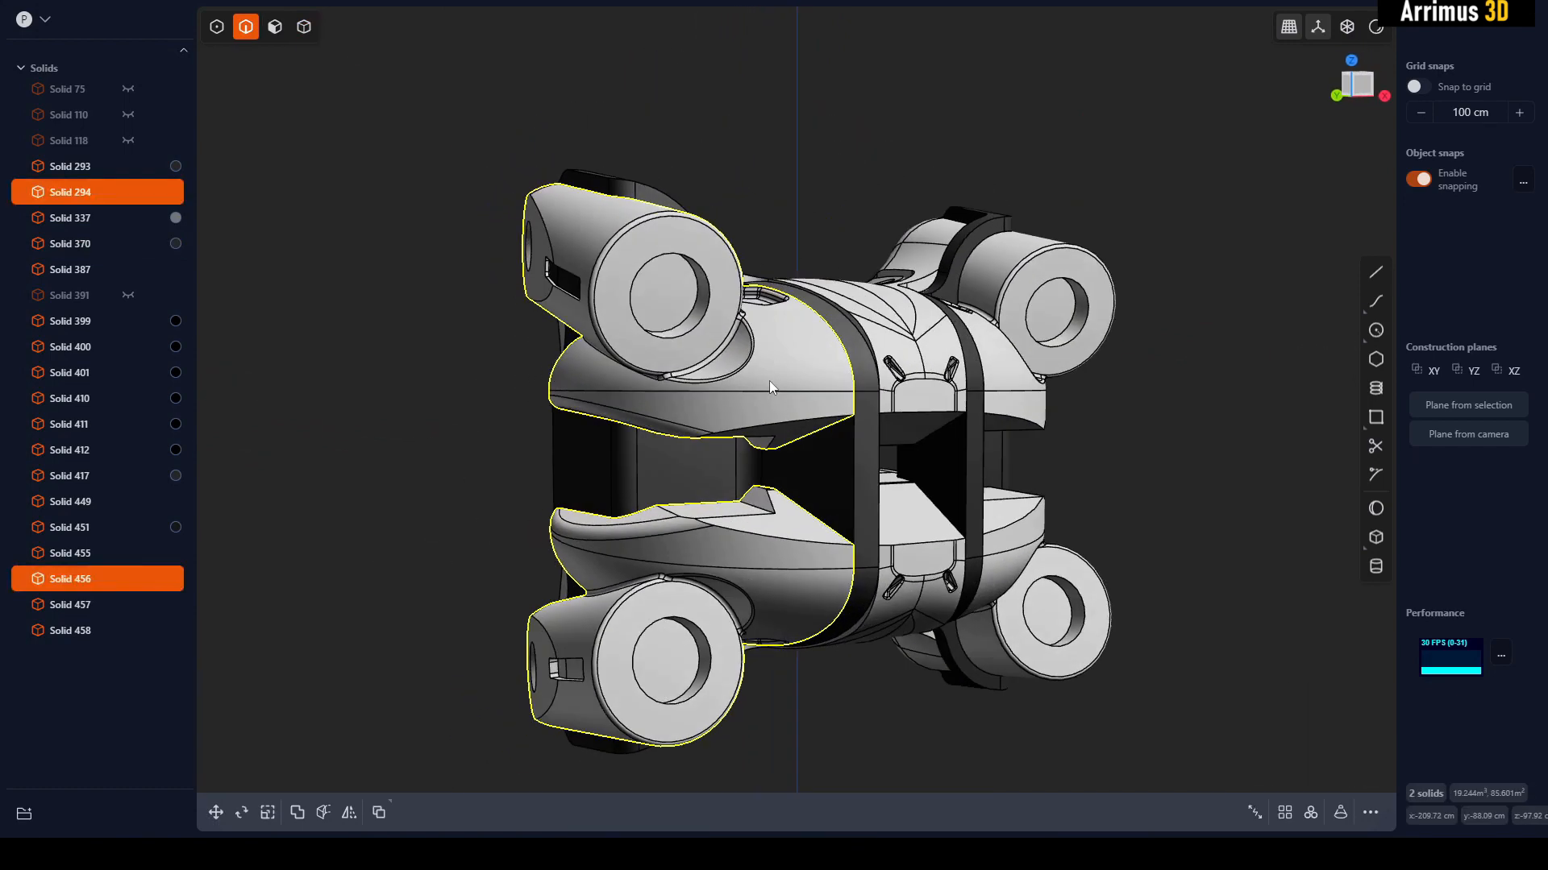
middle_drag(769, 380, 866, 211)
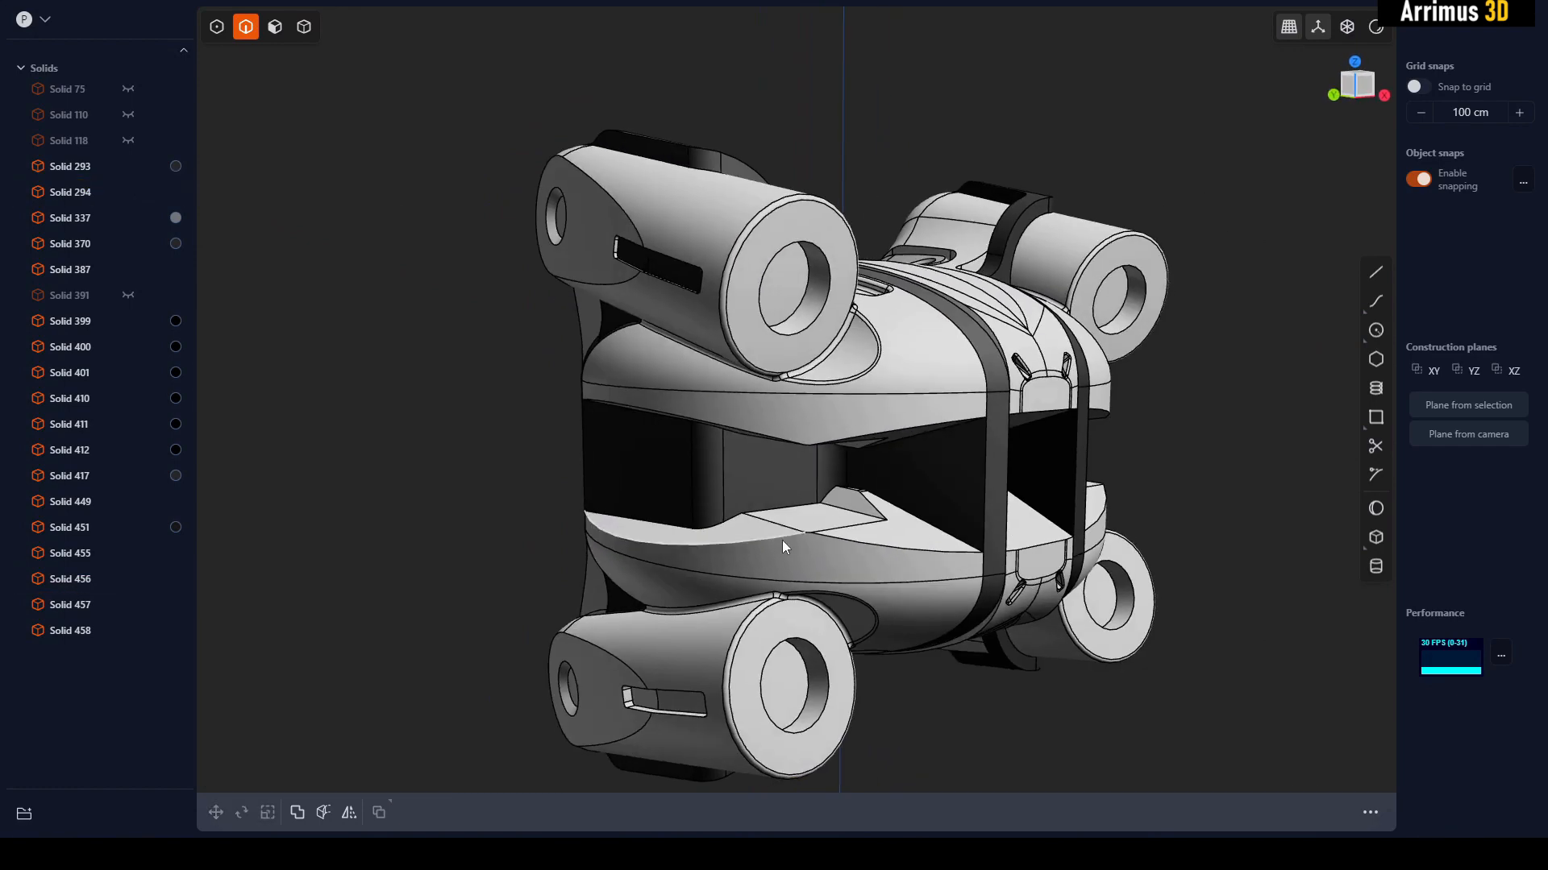
- Fillet the long rim edges facing the gap on the upper and lower side shells by about 40 cm
click(770, 538)
key(f)
middle_drag(769, 538, 723, 346)
click(742, 300)
drag(727, 339, 777, 304)
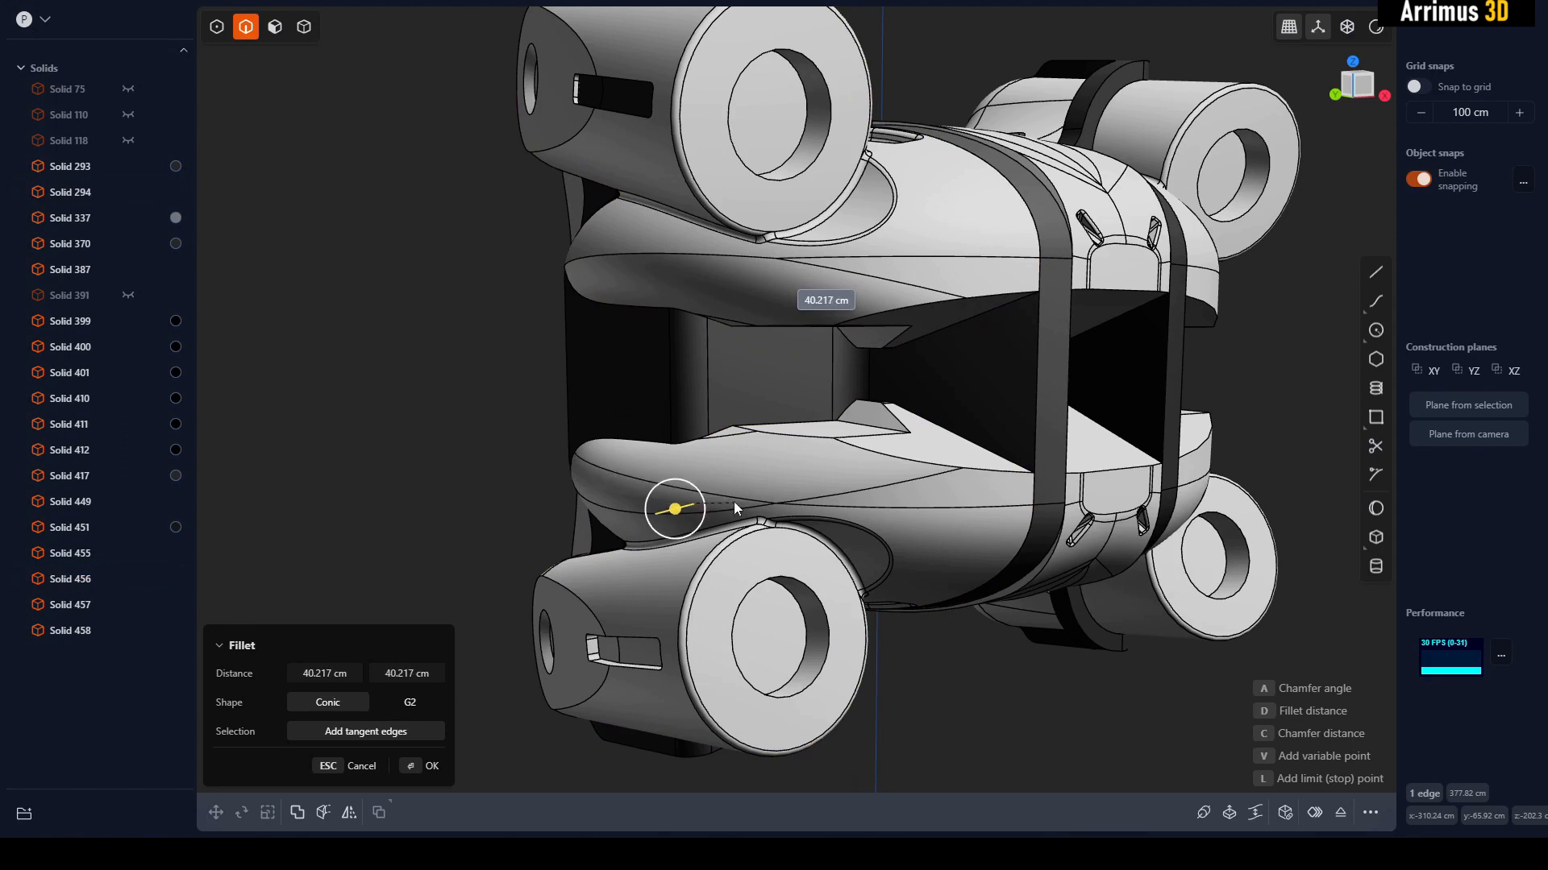
click(700, 256)
drag(735, 266, 661, 276)
key(Escape)
click(535, 315)
click(602, 258)
click(625, 505)
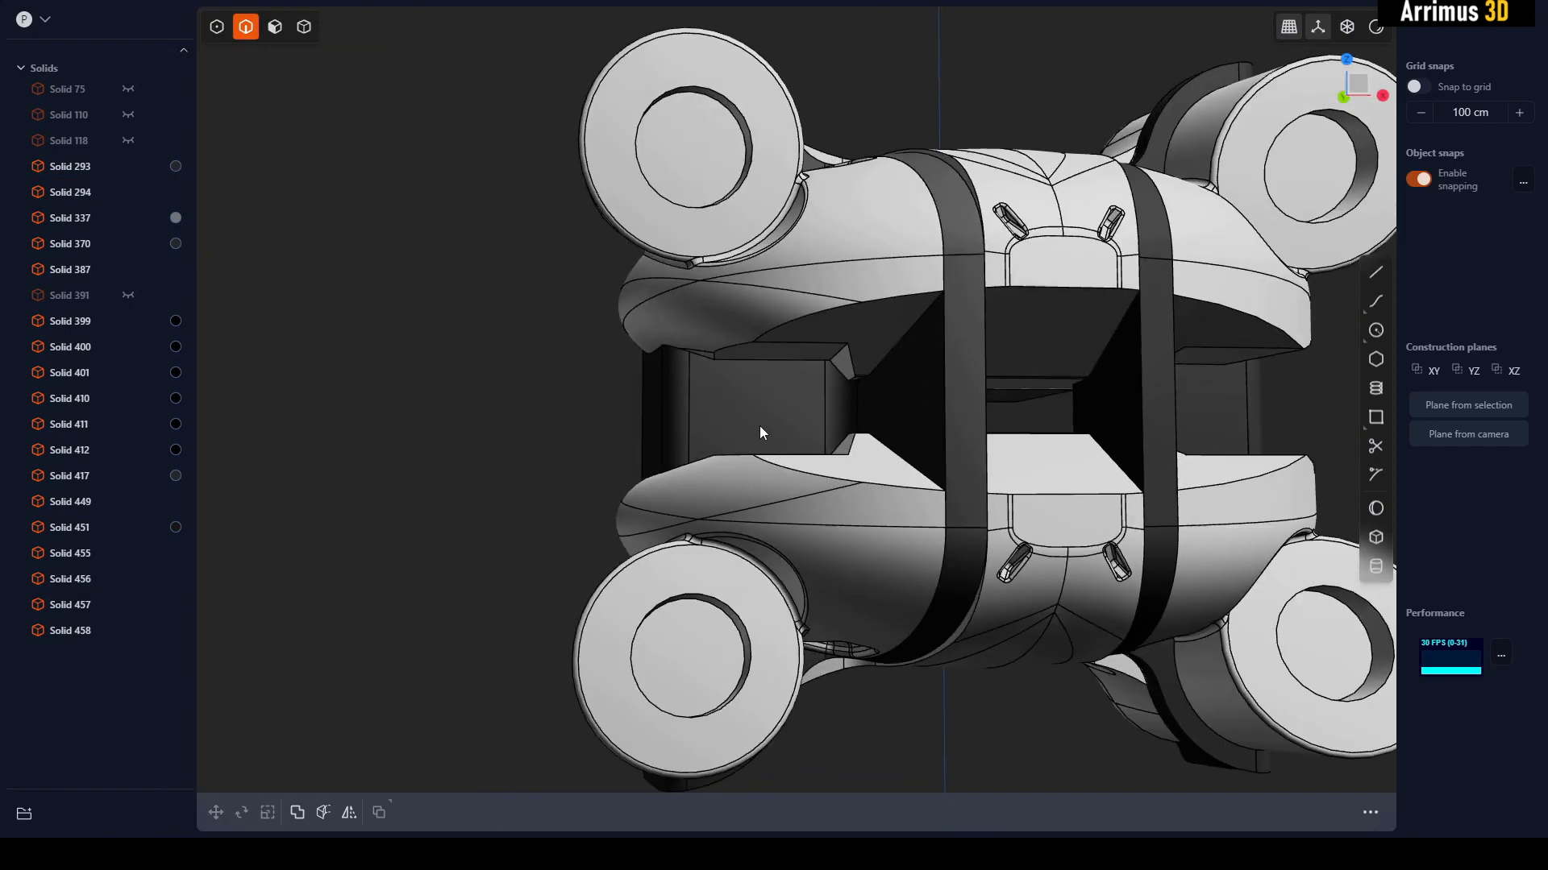
- Switch to solid selection and view the assembly straight from the front
key(4)
click(758, 420)
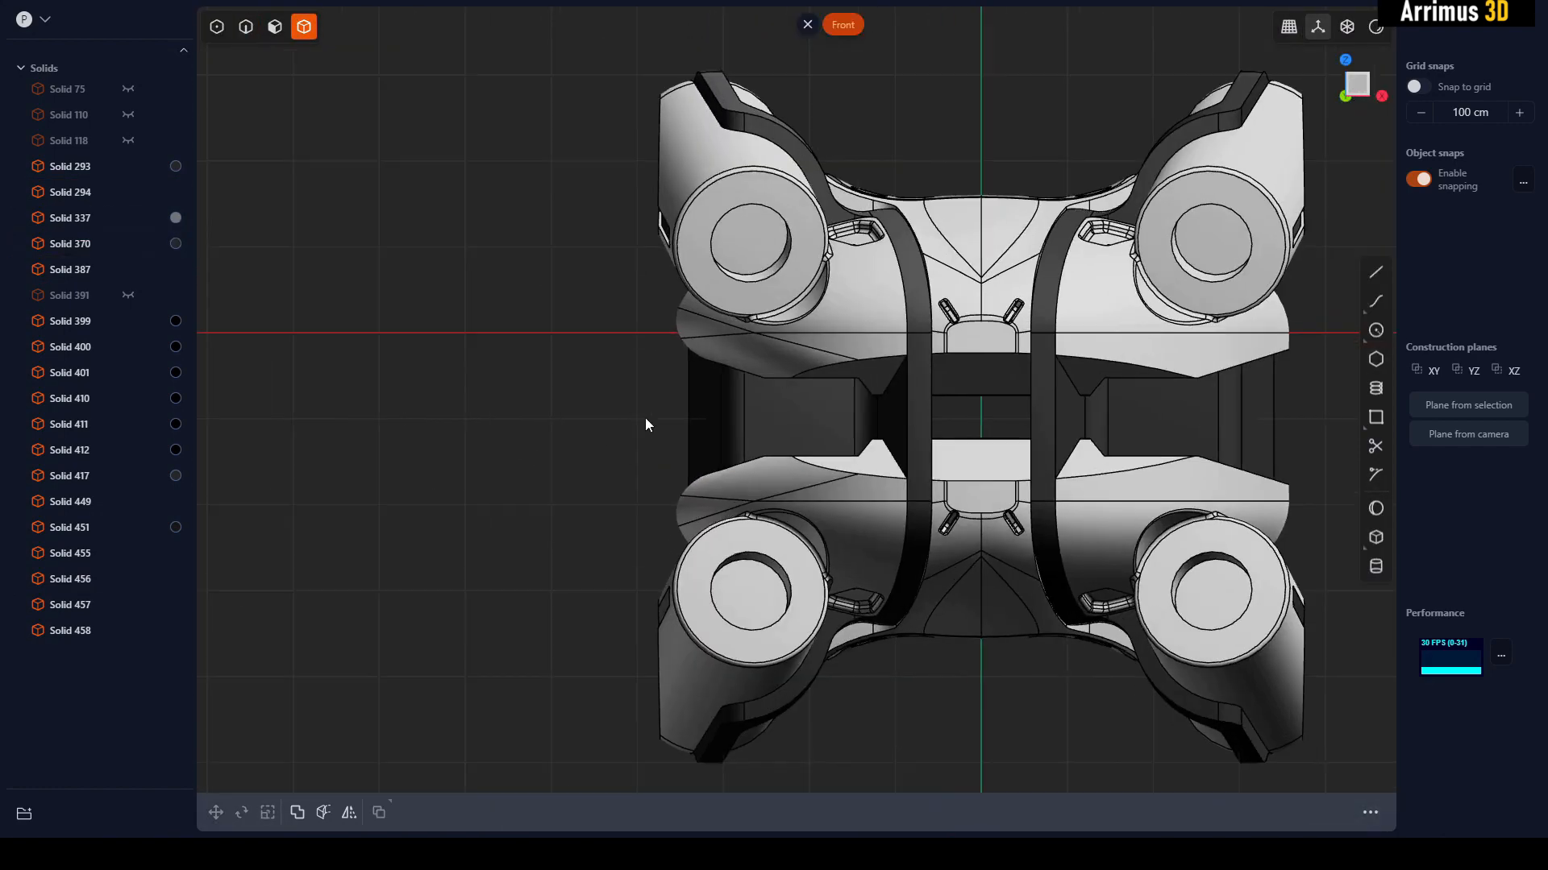
scroll(645, 419, up, 3)
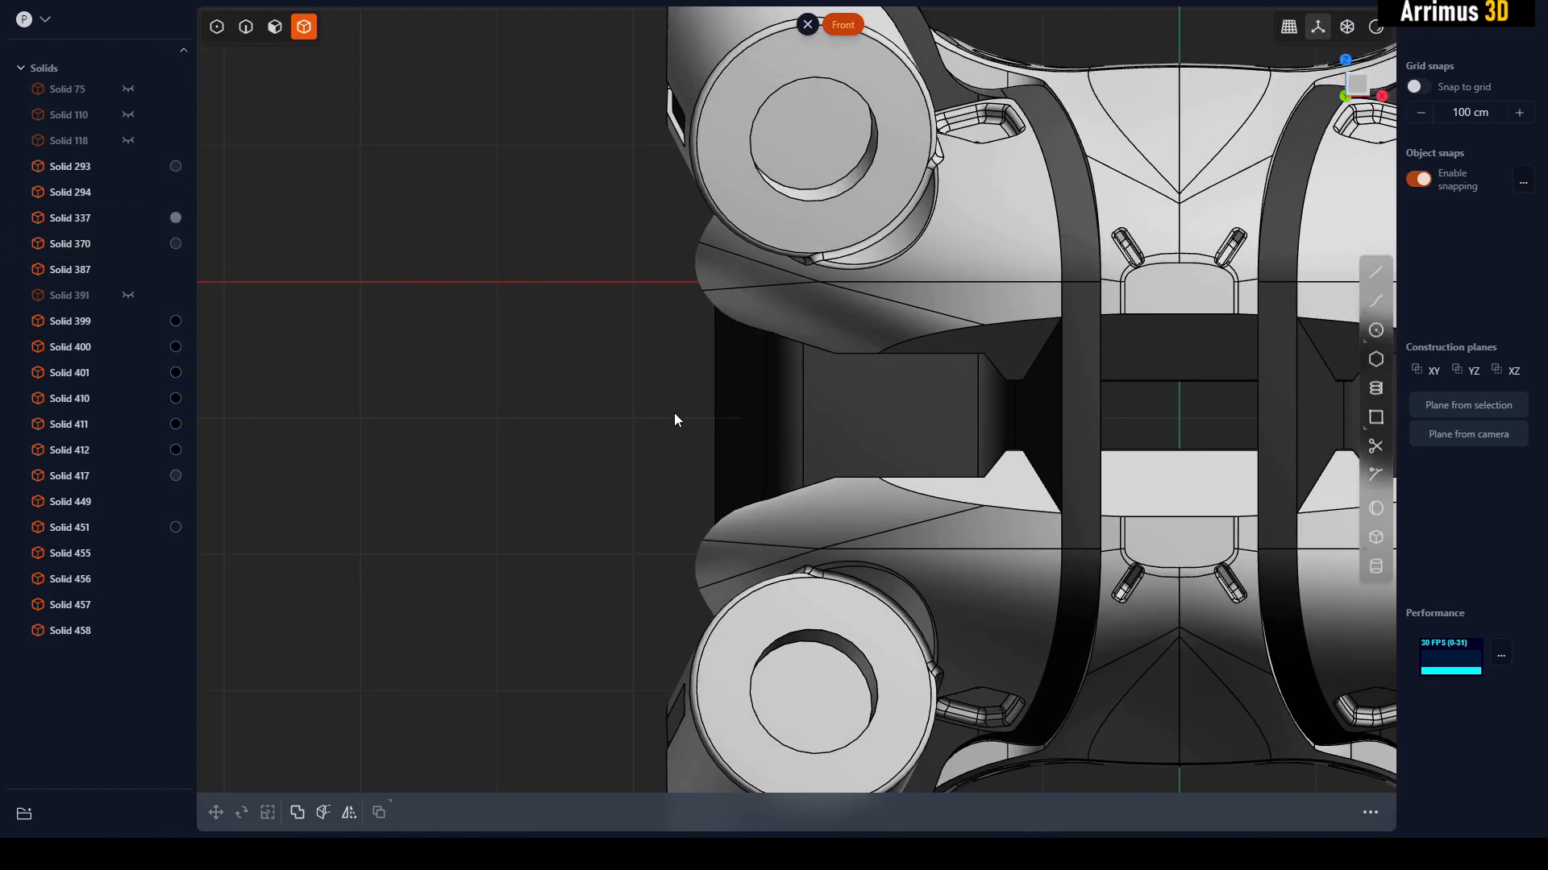
key(shift+c)
scroll(666, 382, up, 1)
click(623, 359)
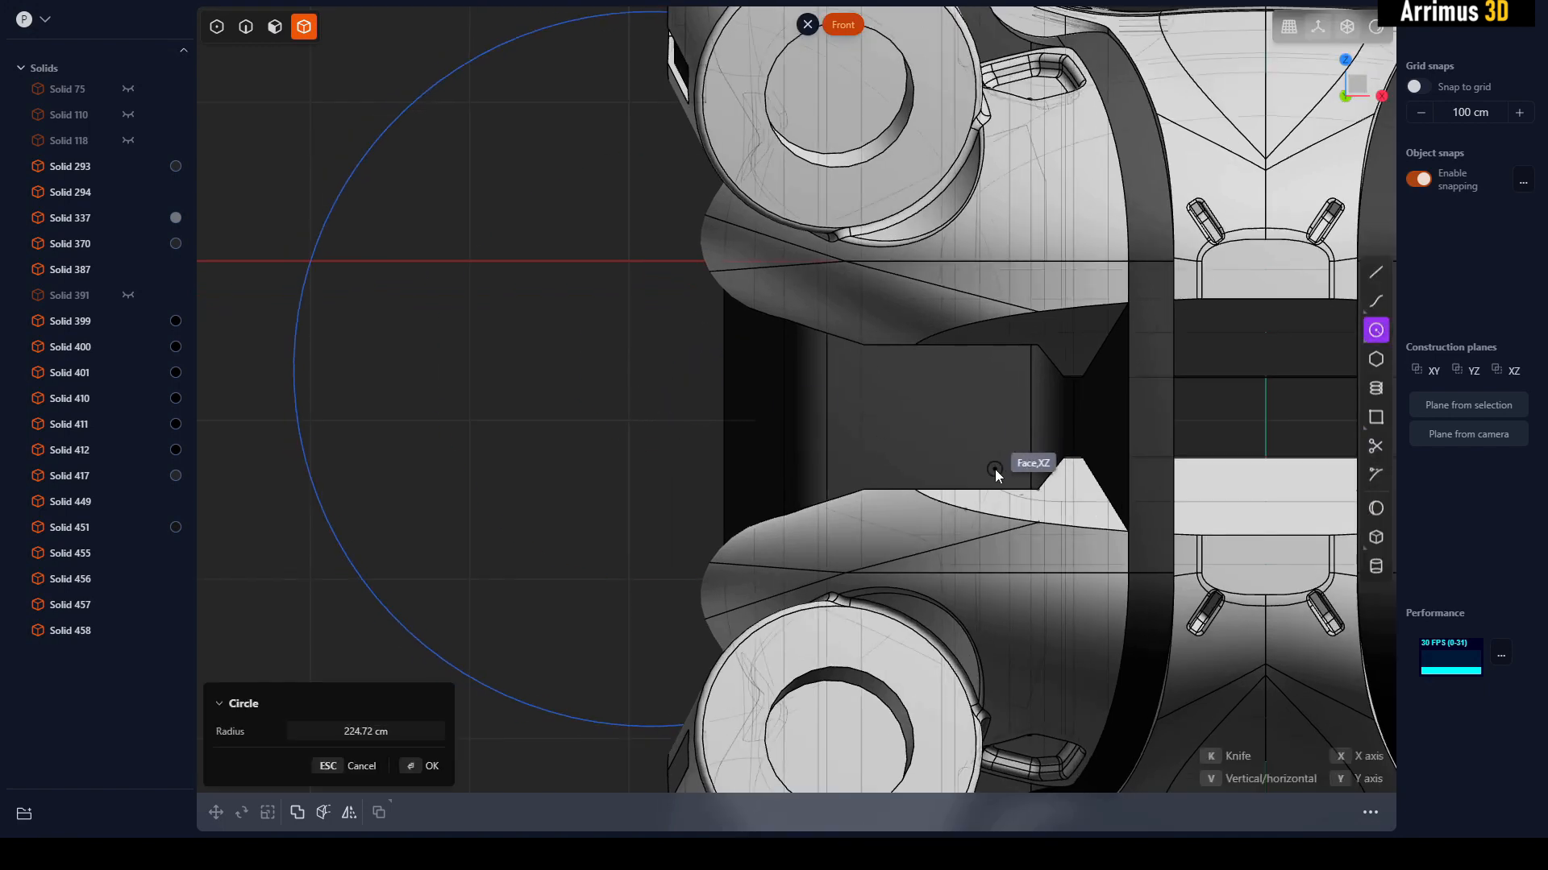
key(Escape)
- Draw a rectangle about 162 by 41 cm over the block between the side shells and shift it about 57 cm outward along X
key(r)
click(638, 373)
click(1012, 465)
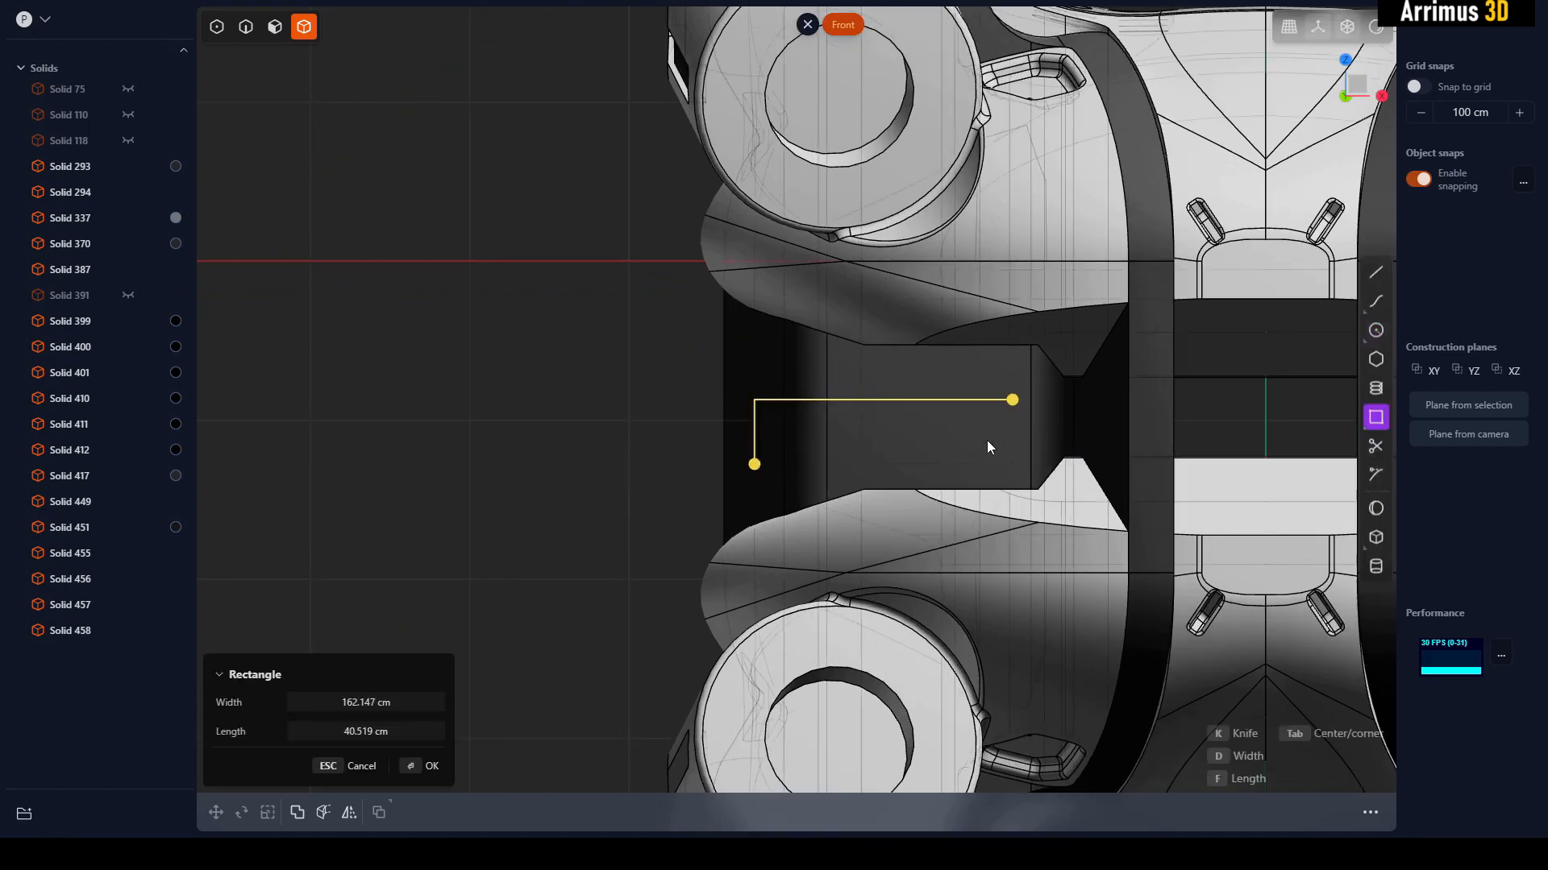
key(g)
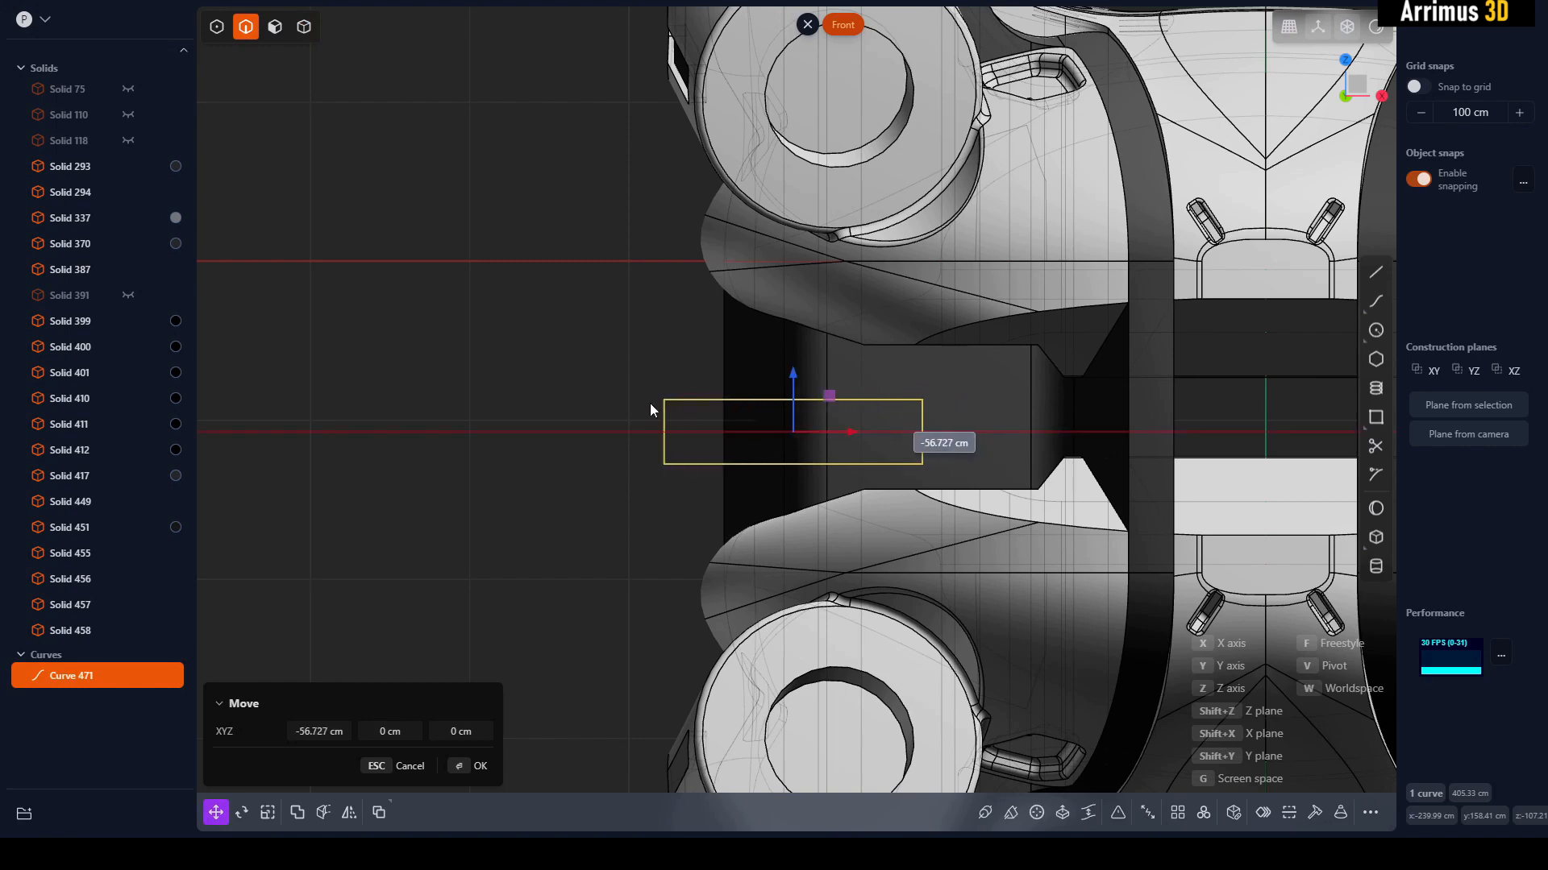
click(651, 407)
- Scale the rectangle taller along Z and extend its outer end well beyond the side of the body
key(s)
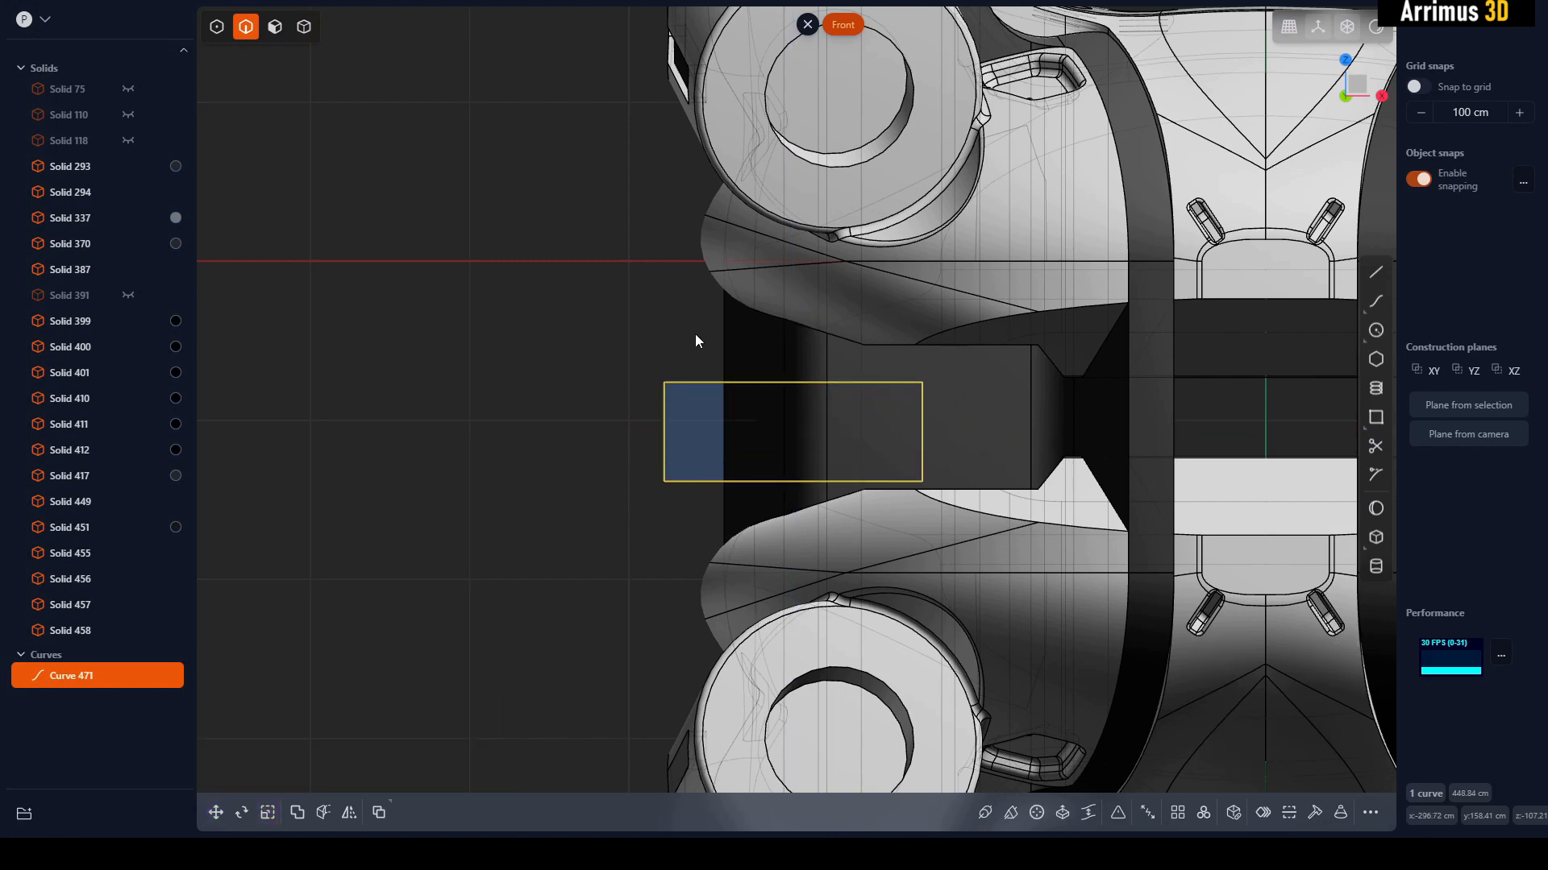
key(1)
drag(619, 340, 662, 510)
key(g)
click(542, 518)
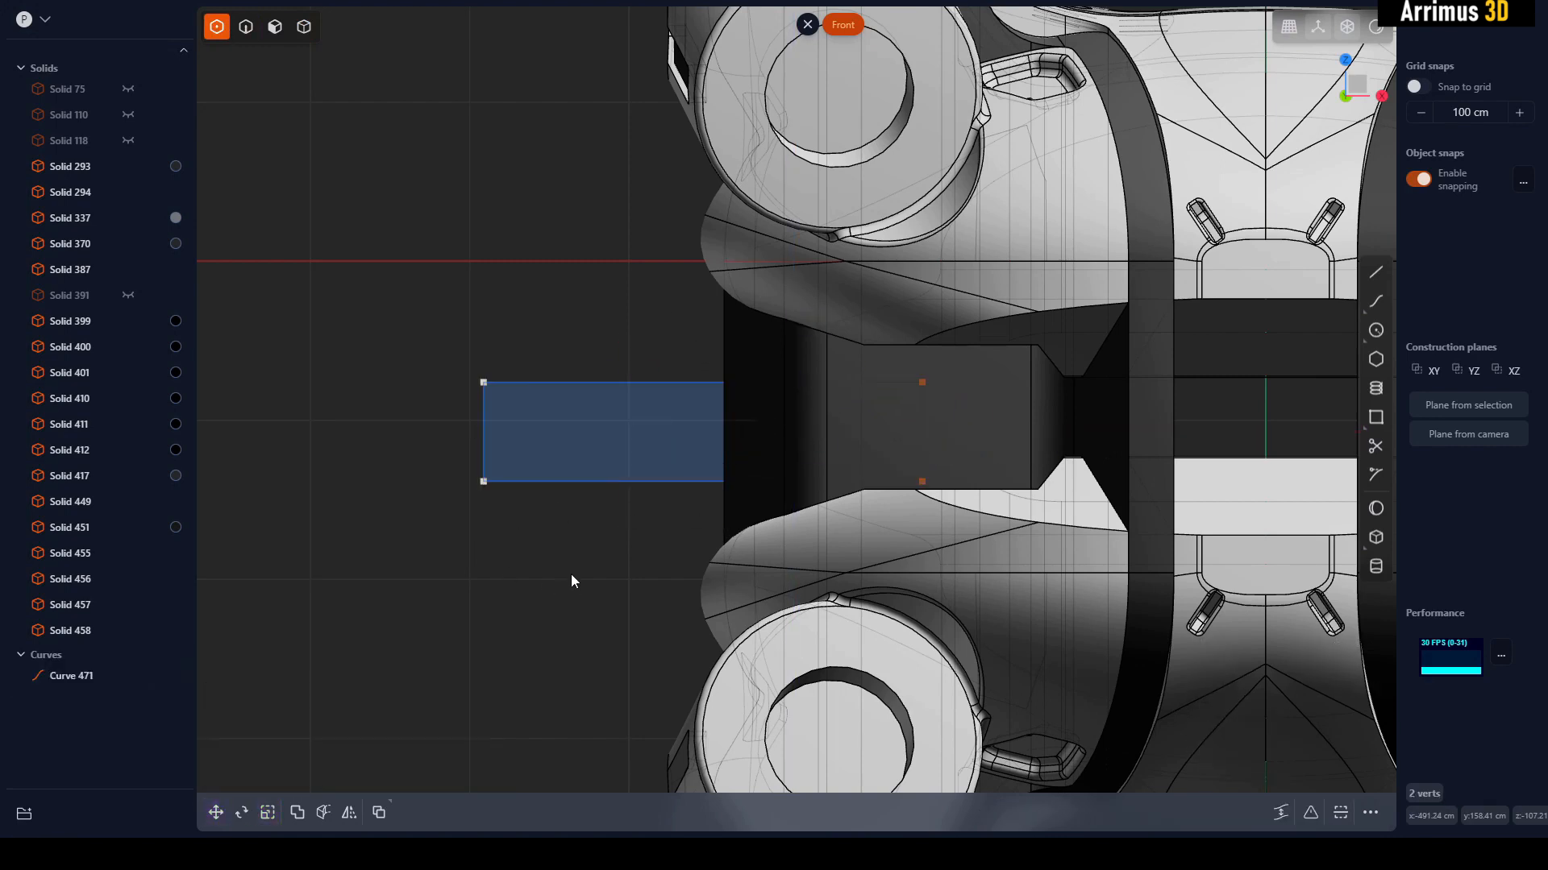
- Move the whole rectangle inward and slightly up to centre it vertically in the gap between the side shells
key(2)
drag(579, 384, 669, 366)
click(559, 353)
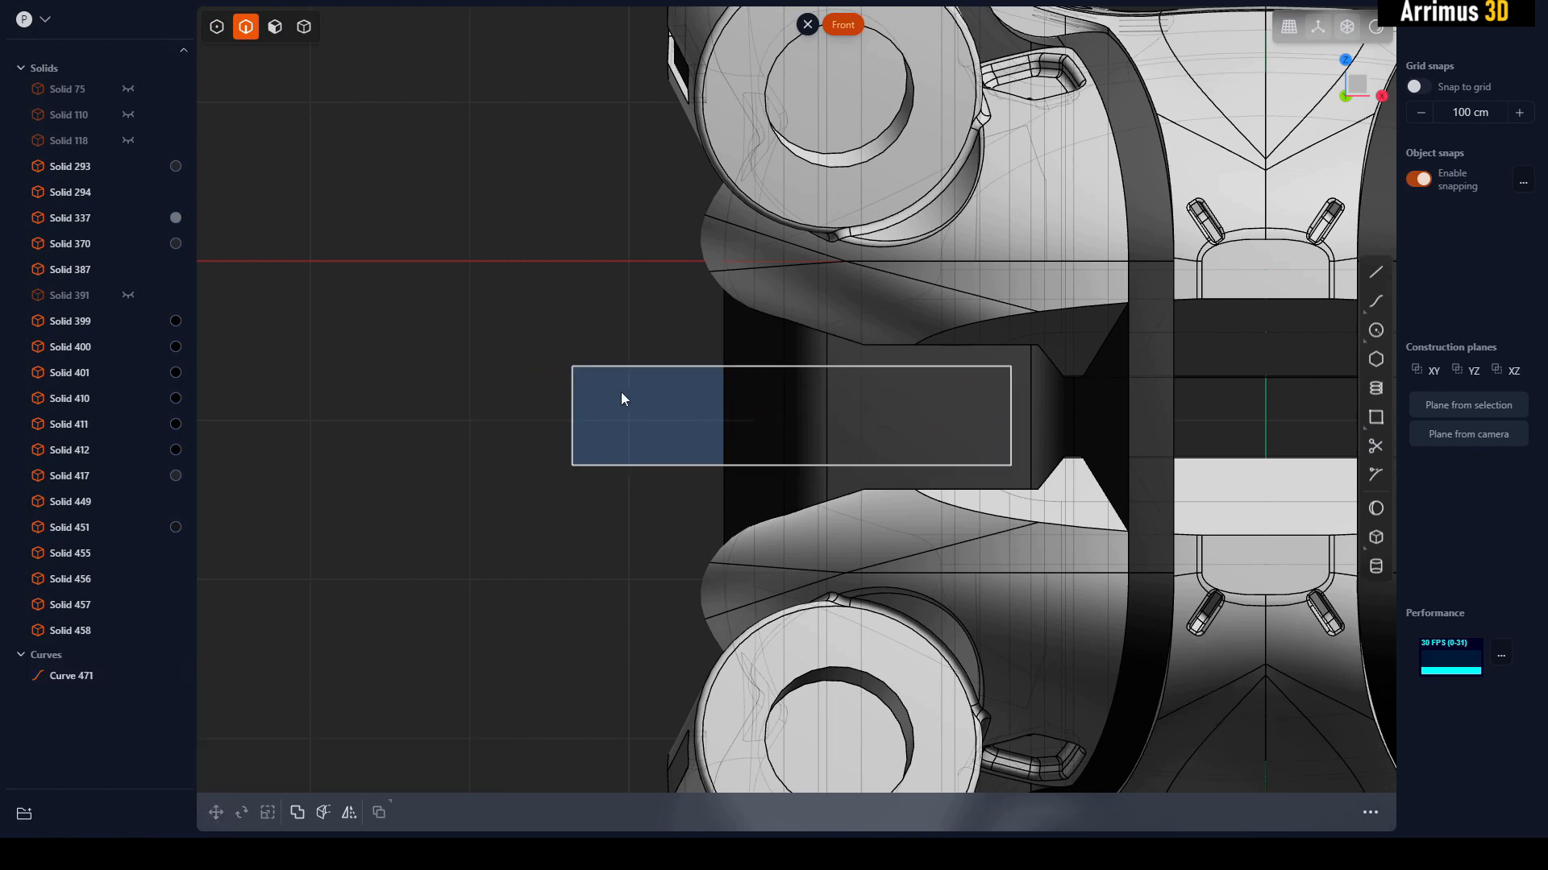
middle_drag(624, 397, 559, 400)
- Cut the strap body with the rectangle and remove the piece inside it to leave an open side notch
key(4)
click(679, 493)
key(c)
click(628, 470)
key(Return)
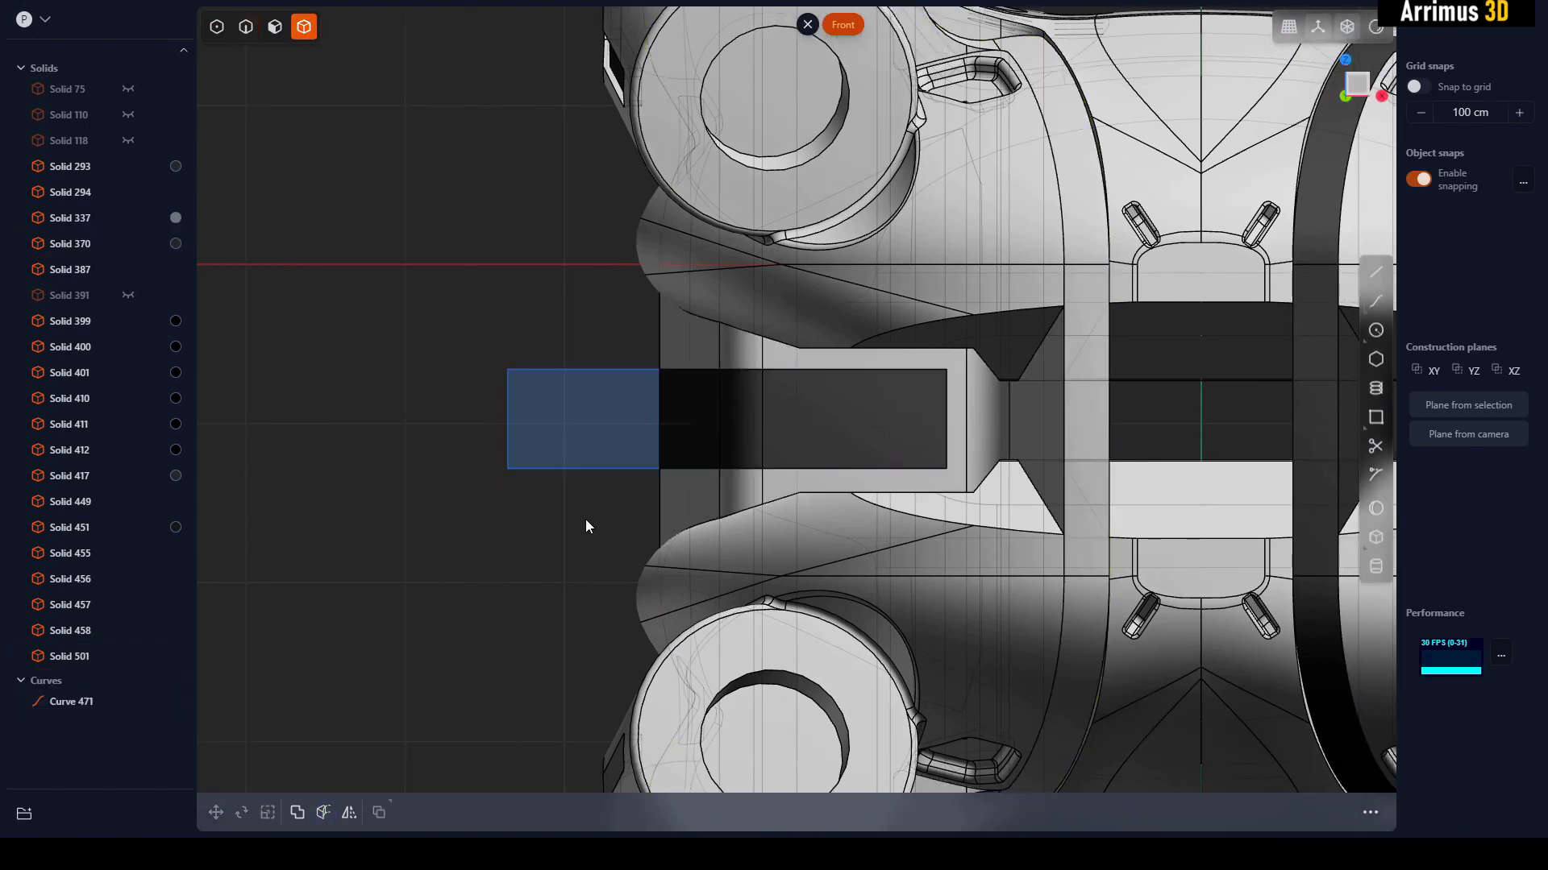
middle_drag(718, 437, 629, 437)
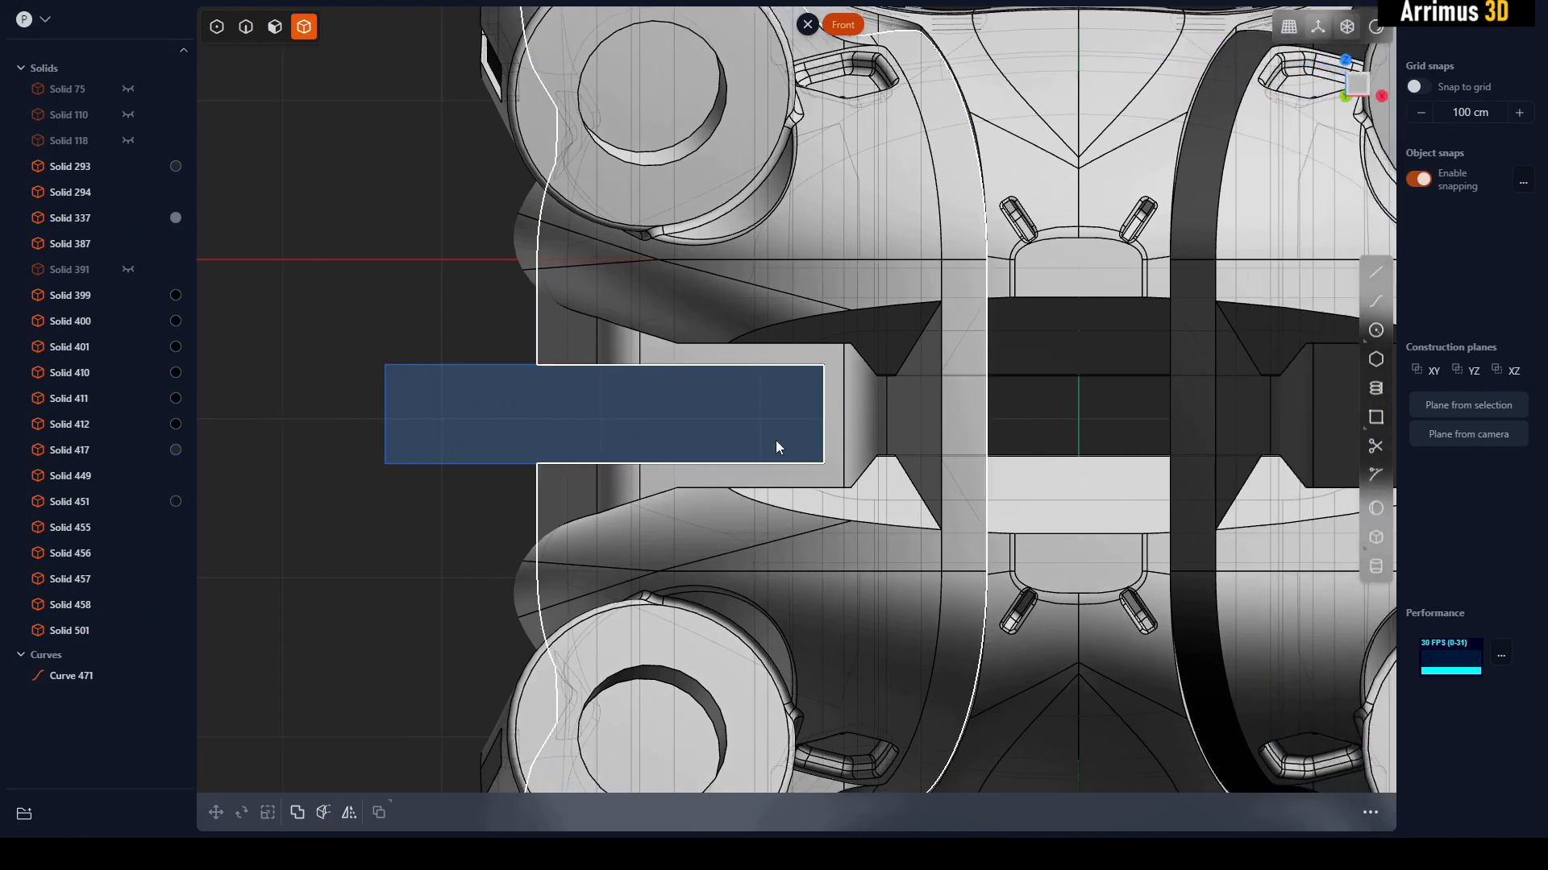
- Scale the rectangle down to about a quarter of its size and move it along X onto the notch's inner end
key(2)
click(449, 367)
key(s)
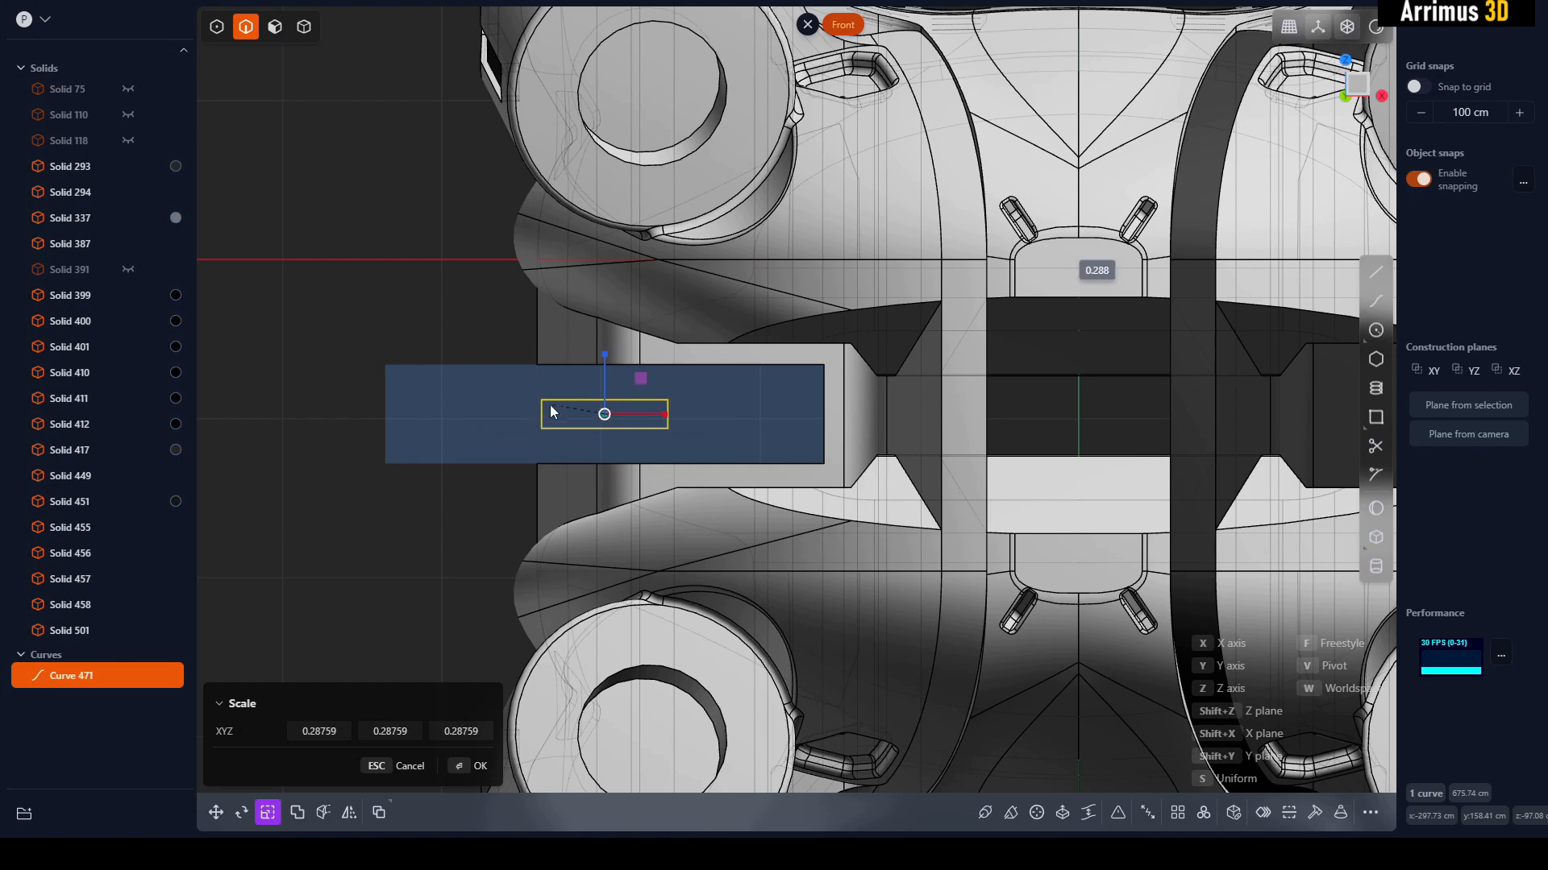
click(571, 414)
middle_drag(660, 412, 597, 417)
key(g)
key(x)
click(882, 427)
scroll(769, 398, up, 3)
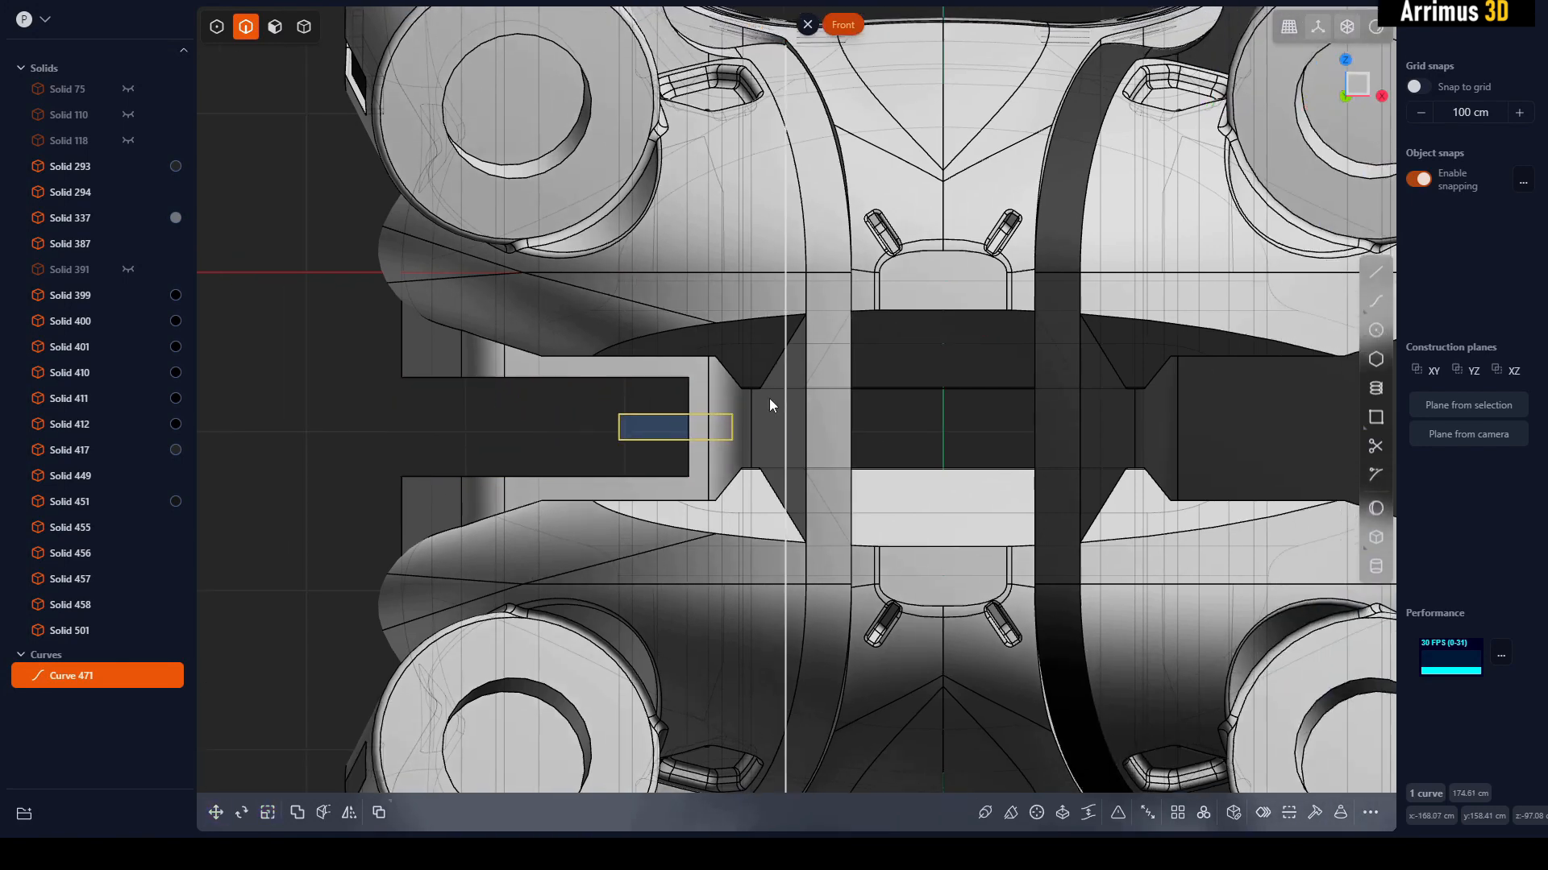
- Flatten the small rectangle along Z into a thin horizontal strip
key(s)
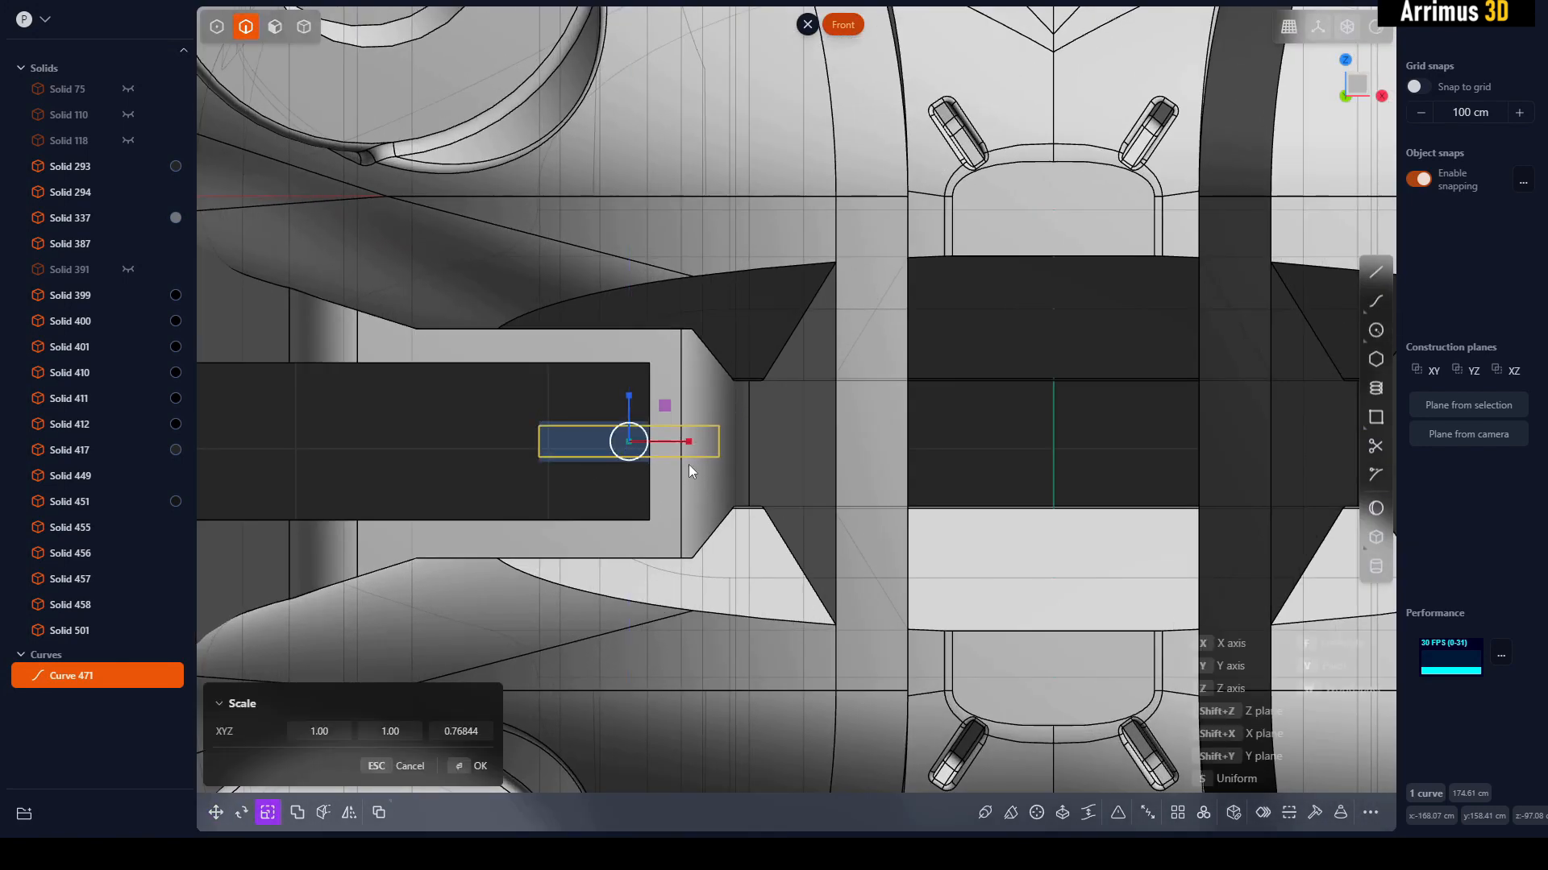
click(611, 485)
key(s)
key(z)
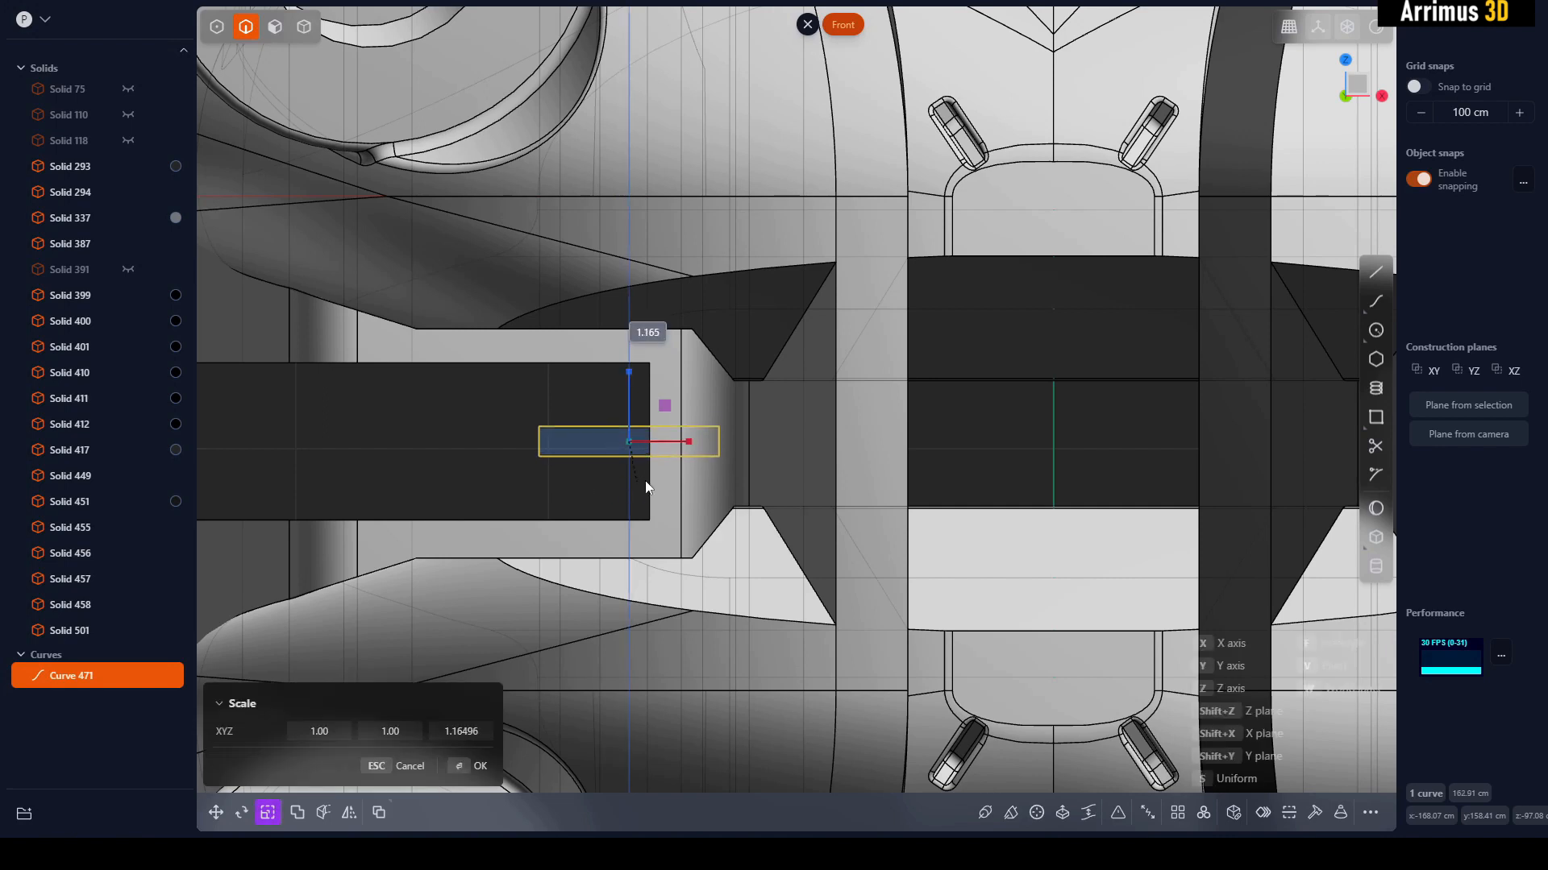
click(647, 434)
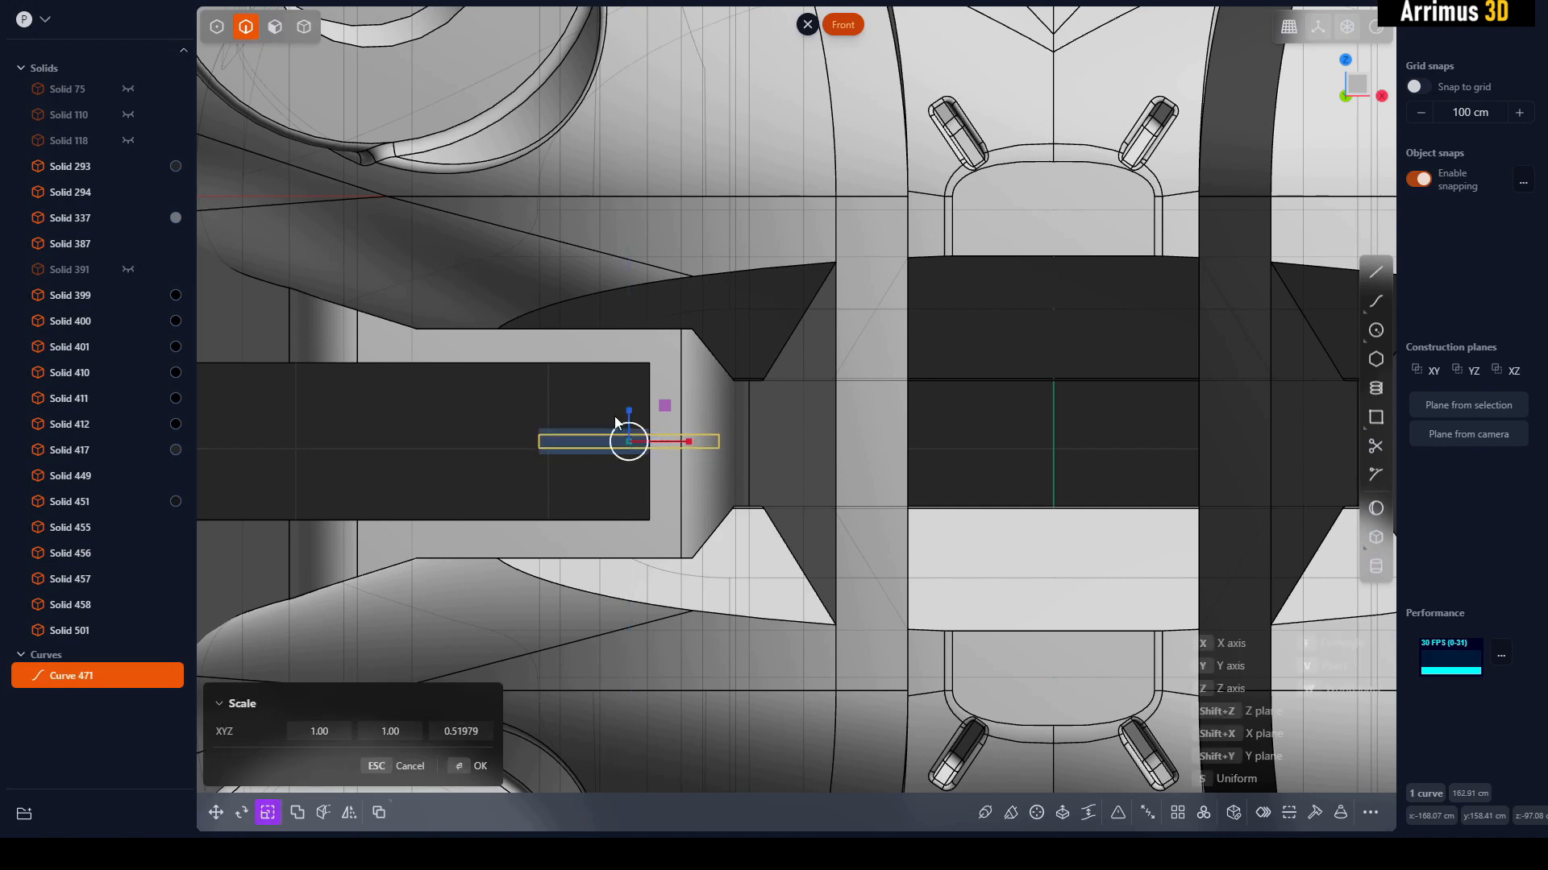
right_click(610, 415)
click(594, 405)
click(612, 433)
- Shift the thin strip slightly outward along X and duplicate it about 142 cm inward across the strap's inner edge
middle_drag(652, 442, 515, 420)
key(g)
key(x)
click(595, 438)
key(shift+d)
key(x)
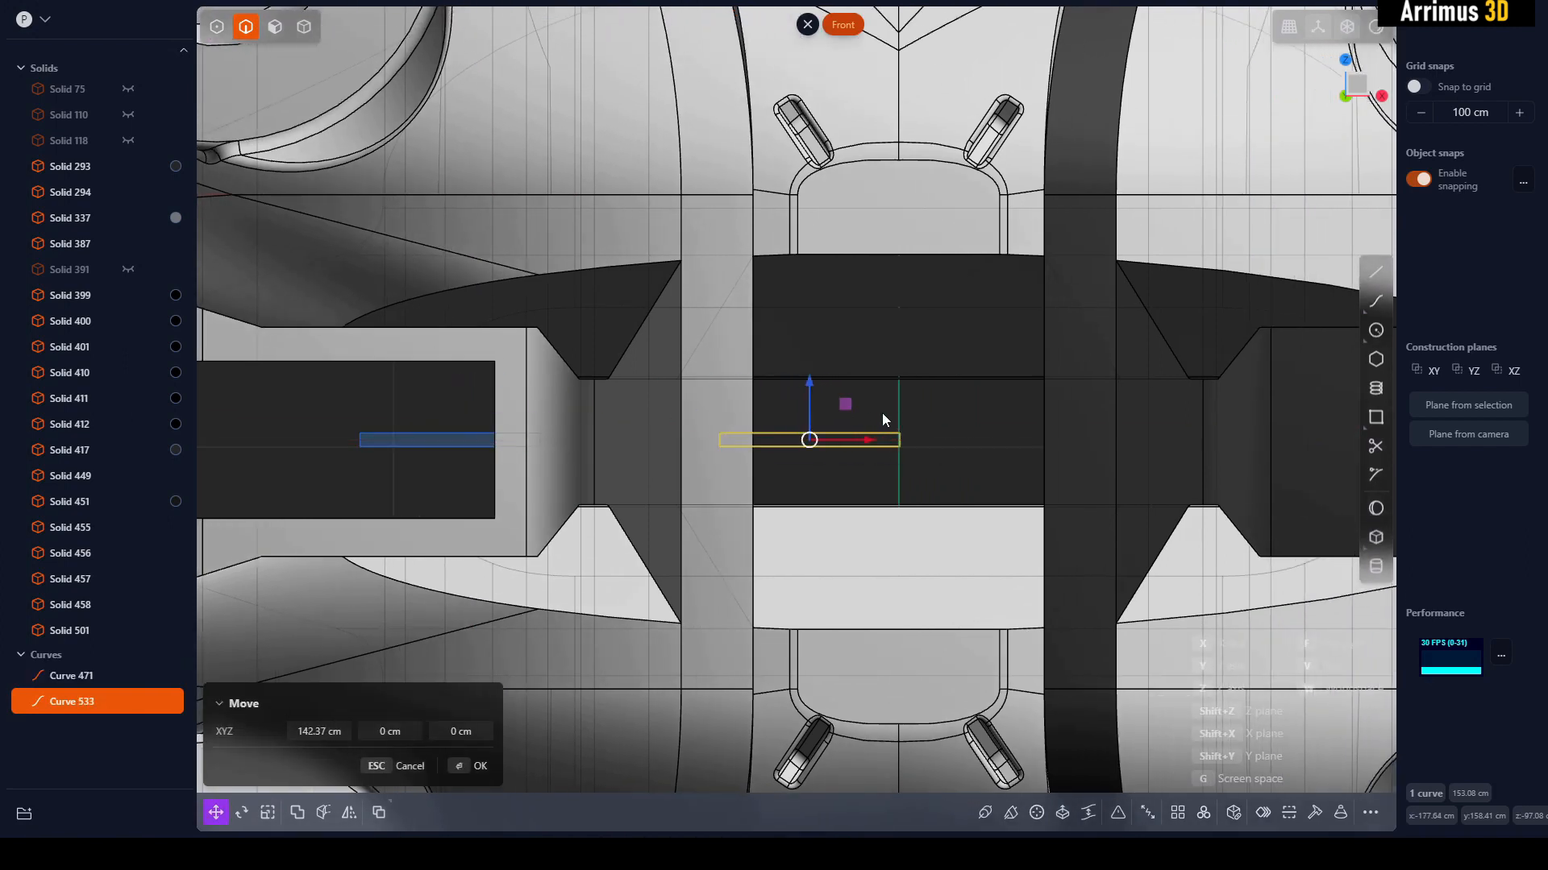
click(881, 412)
- Cut the notched strap body with both thin strips
key(4)
click(481, 450)
key(c)
click(474, 445)
click(790, 448)
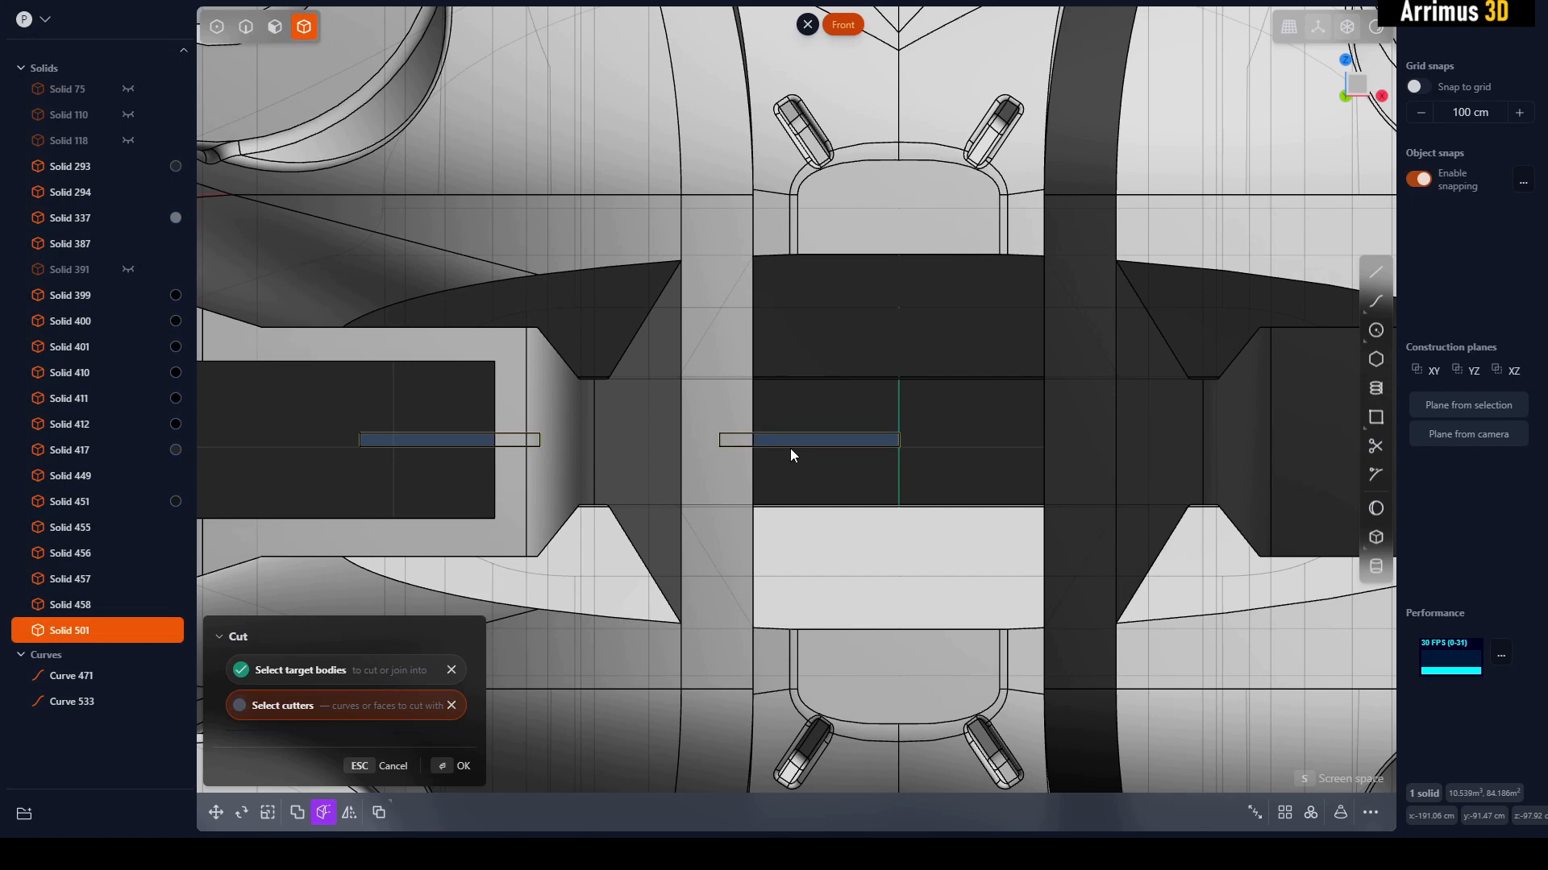
right_click(793, 450)
- Delete the two thin strip curves used as cutters
key(2)
click(851, 450)
key(x)
click(443, 446)
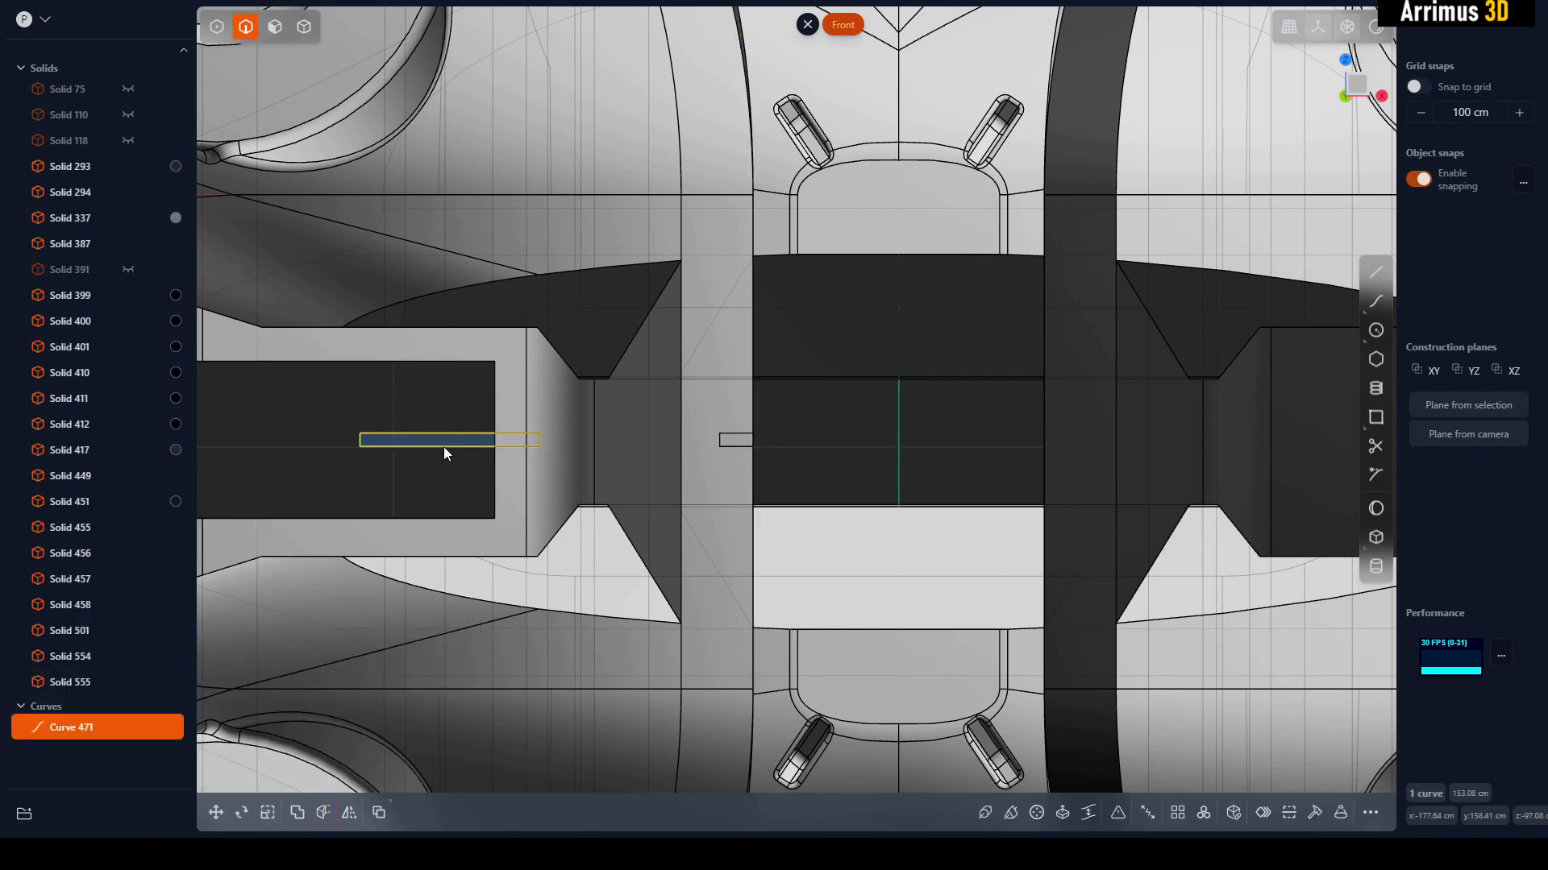
key(x)
- Delete the two small cut-out pieces to open narrow slots at the notch end and the strap's inner edge
key(4)
scroll(493, 462, up, 1)
click(518, 440)
key(x)
click(759, 440)
key(x)
scroll(764, 440, down, 5)
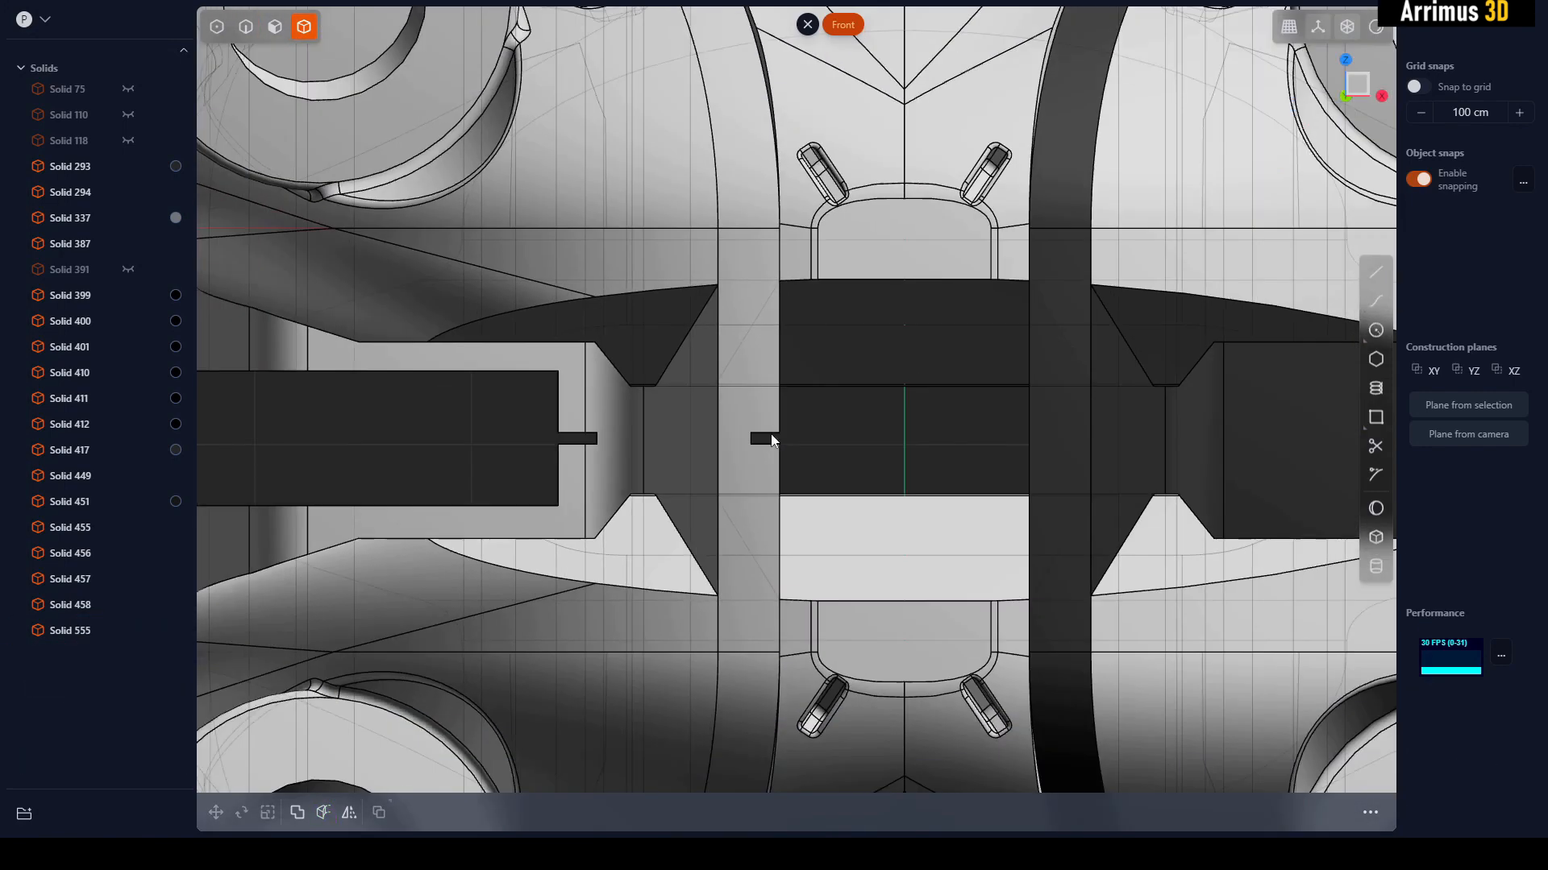
- Try to bevel the slotted strap's inner edge above the slot and its outer vertical edge
scroll(883, 474, up, 6)
middle_drag(814, 448, 630, 422)
scroll(885, 474, down, 6)
scroll(628, 419, up, 3)
key(2)
click(627, 411)
key(f)
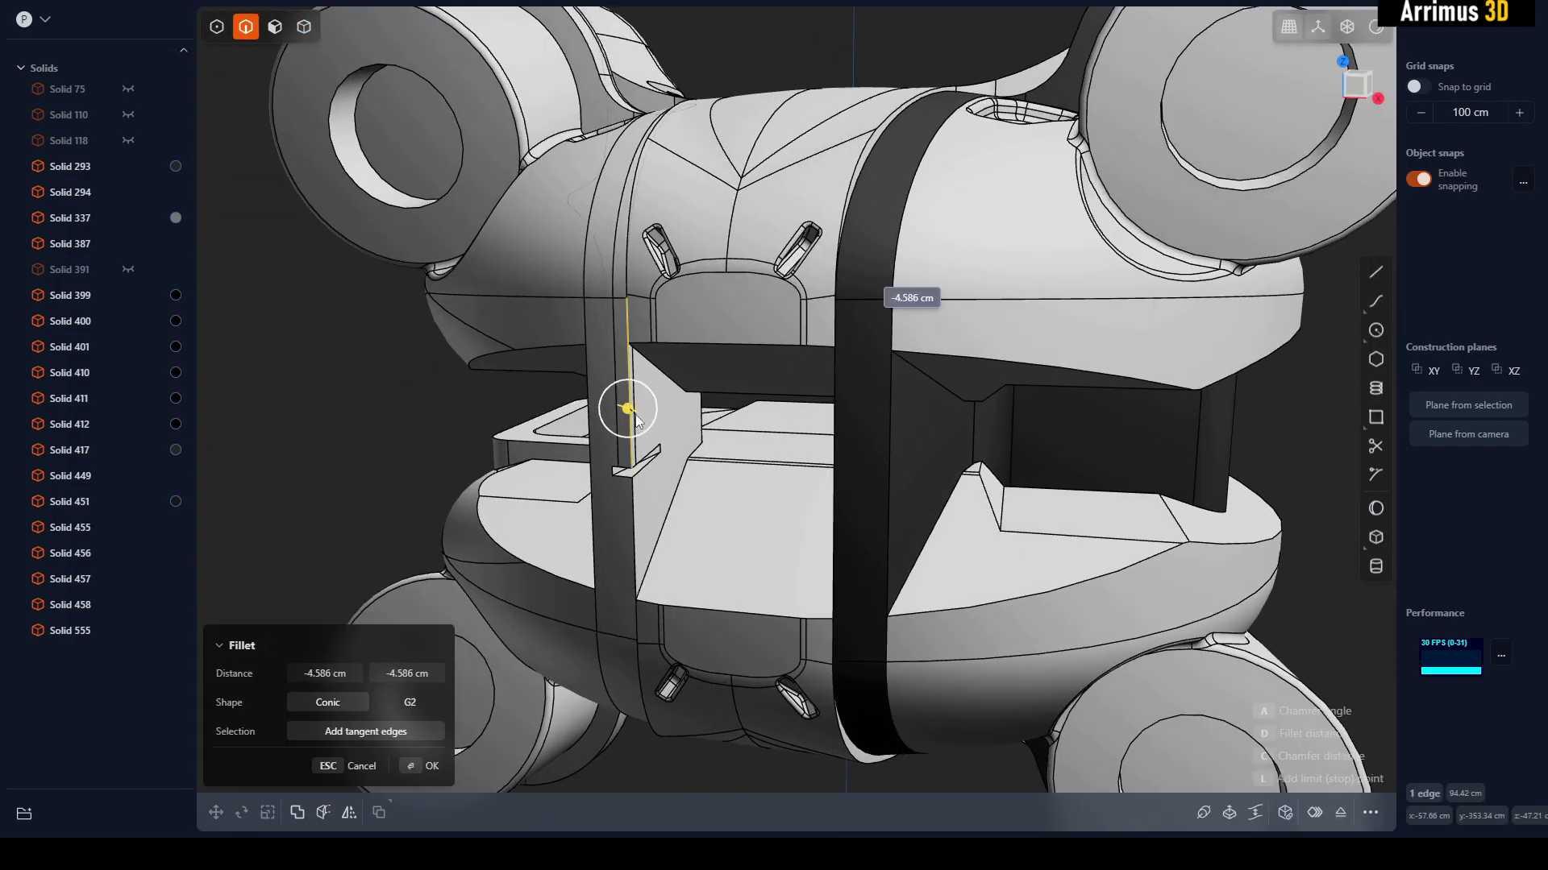
right_click(632, 413)
middle_drag(524, 426, 925, 421)
click(925, 421)
key(f)
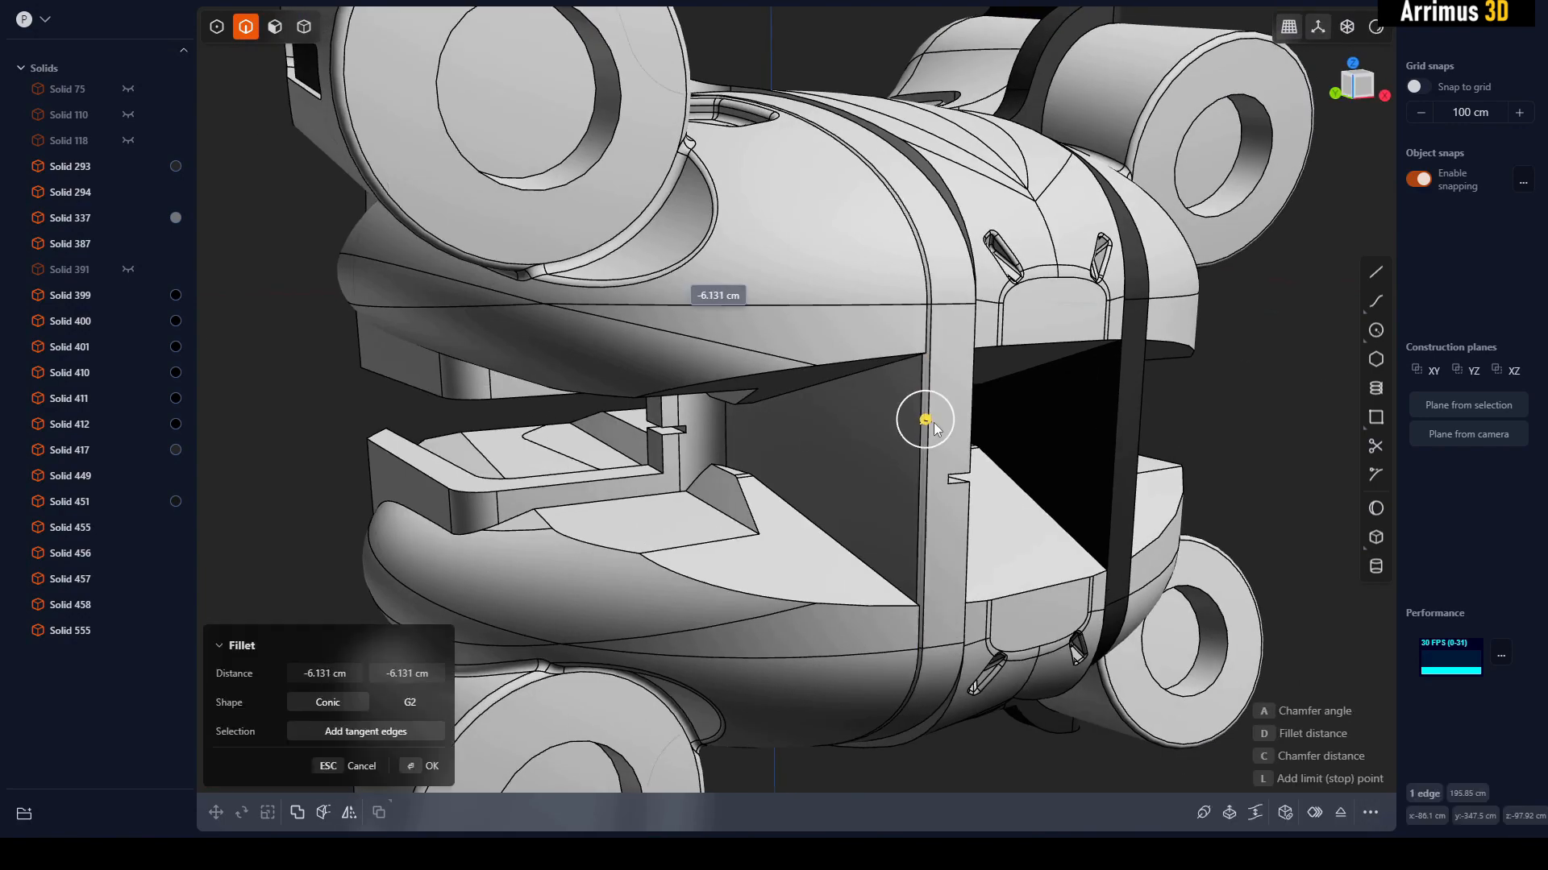
right_click(931, 424)
key(Escape)
- Isolate the upper shell beside the slotted strap and set a temporary construction plane facing its cut side
middle_drag(988, 353, 909, 277)
key(4)
click(920, 391)
key(shift+h)
click(1075, 369)
scroll(1026, 363, up, 5)
key(space)
- Draw an open four-segment line about 120 cm long just inside the shell's curved front edge, with both ends outside the body
key(shift+a)
scroll(827, 292, up, 6)
scroll(903, 266, up, 1)
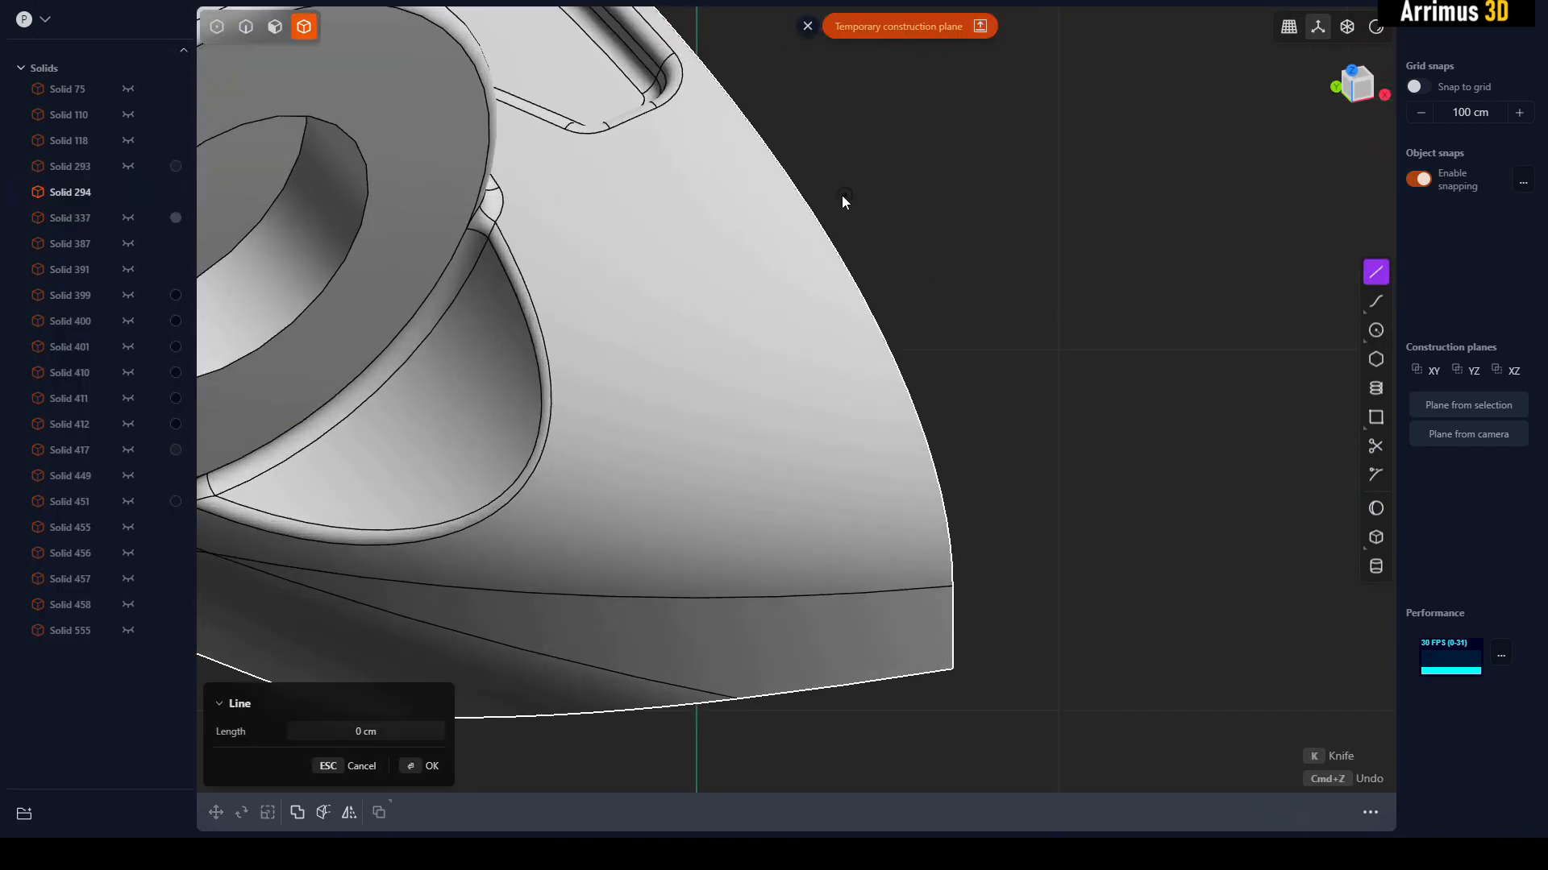
click(822, 151)
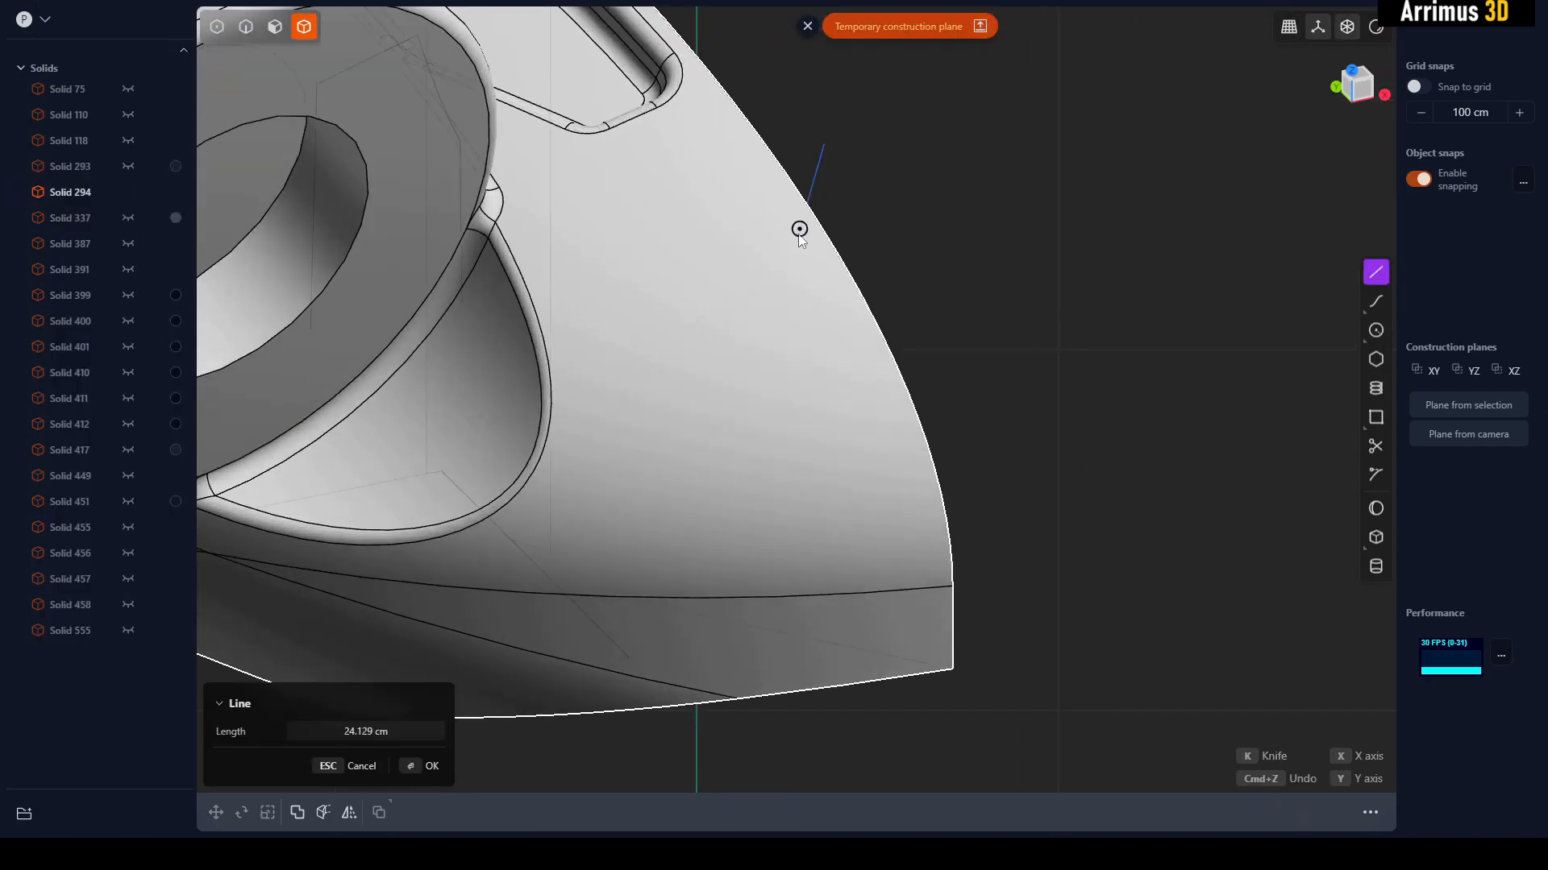
click(857, 345)
click(895, 455)
click(982, 499)
key(Return)
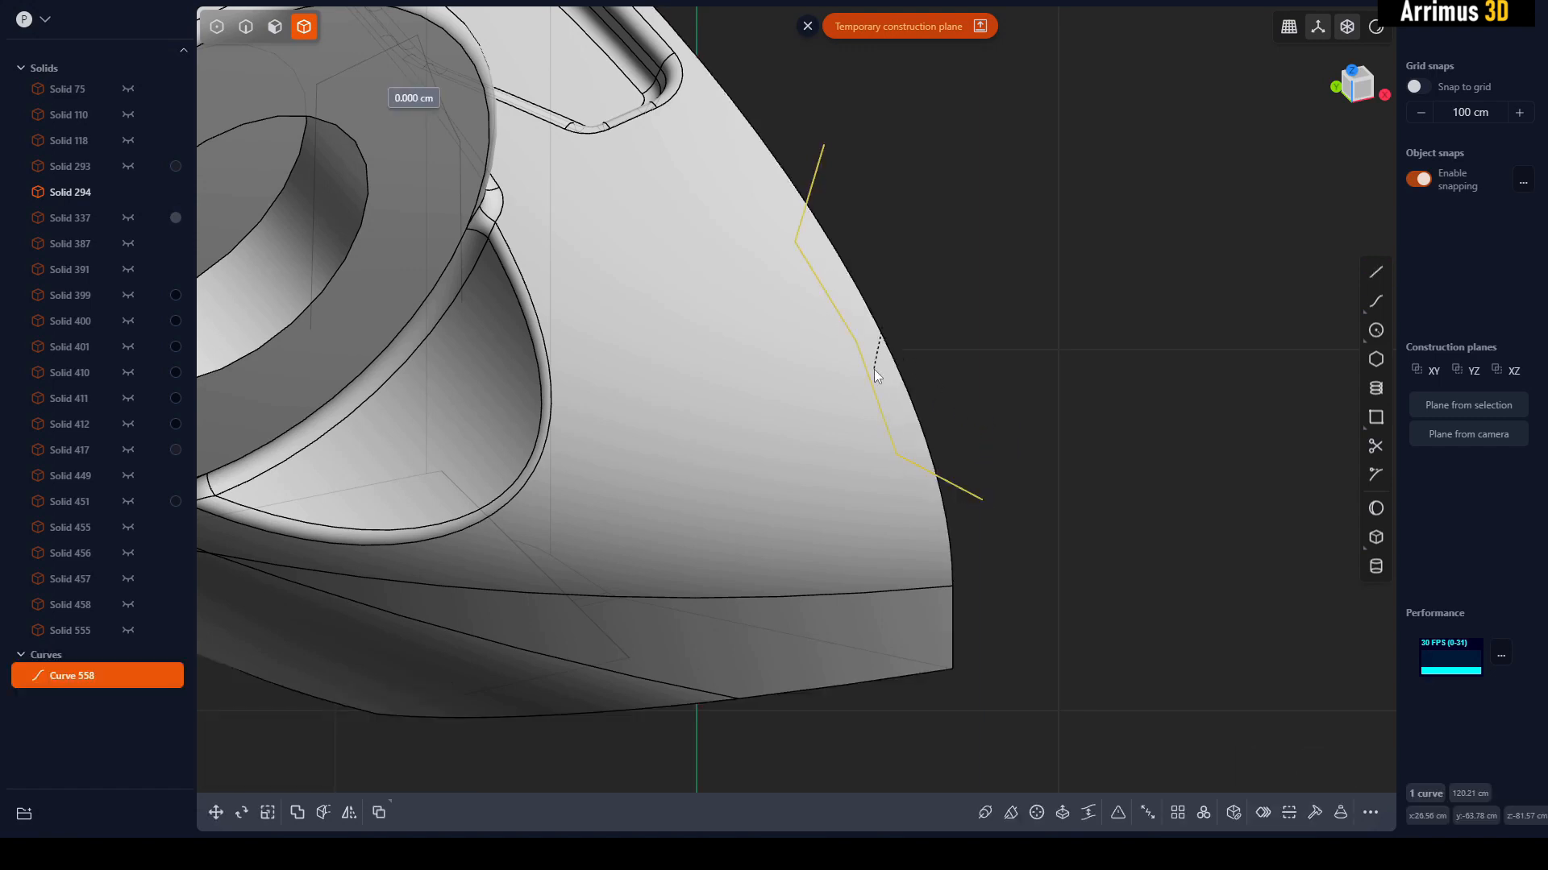
- Round the middle corner of the four-segment line into a smooth curve
key(1)
click(856, 345)
key(b)
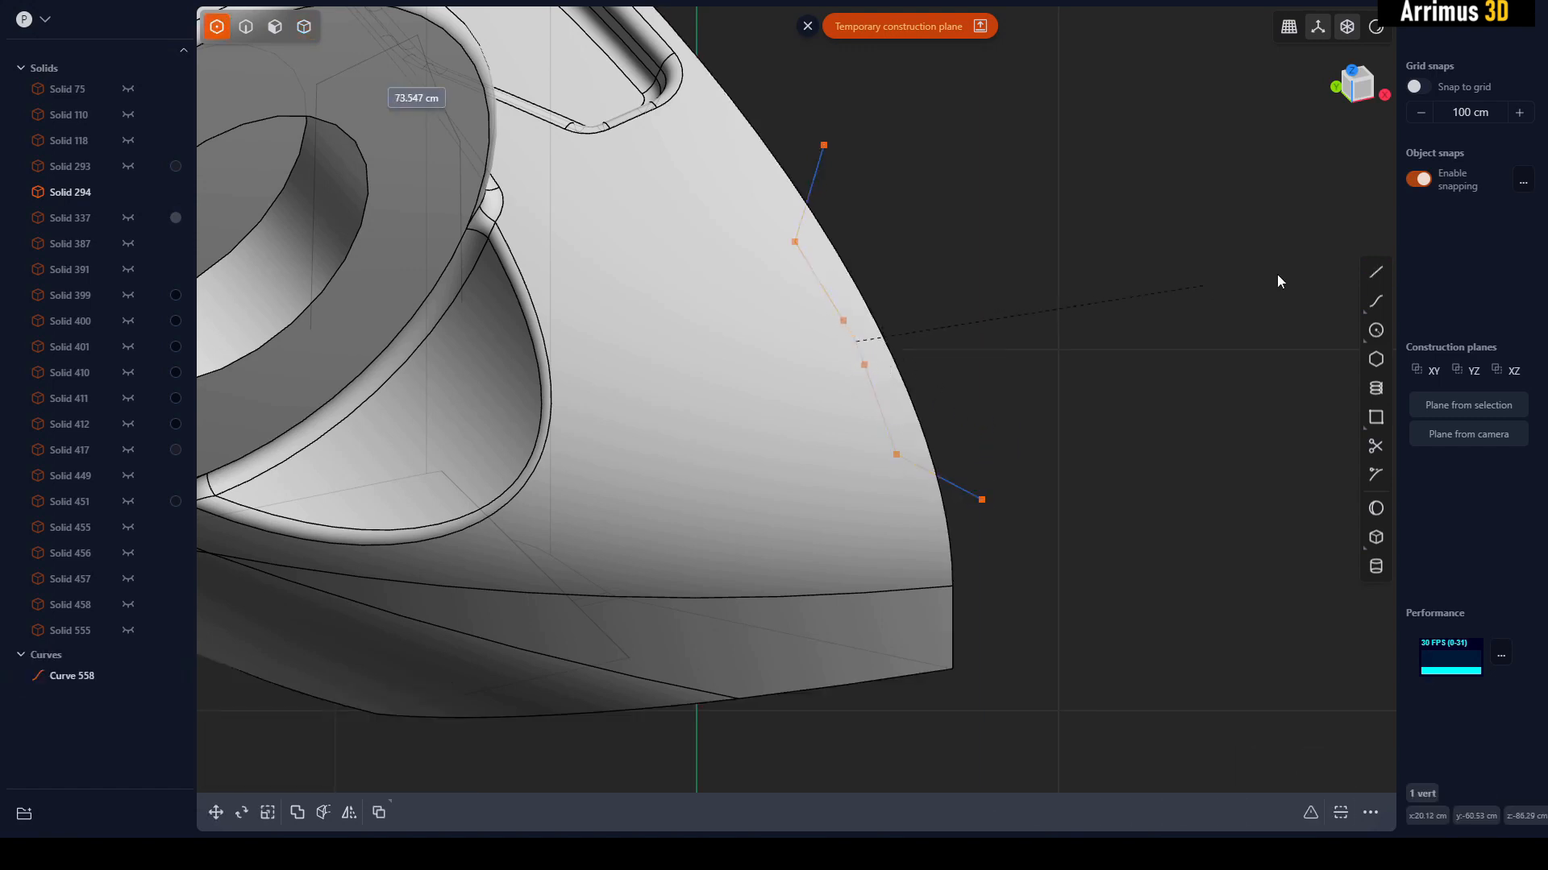
click(1485, 281)
- Cut the isolated shell with the four-segment line
key(4)
click(803, 223)
key(c)
click(803, 222)
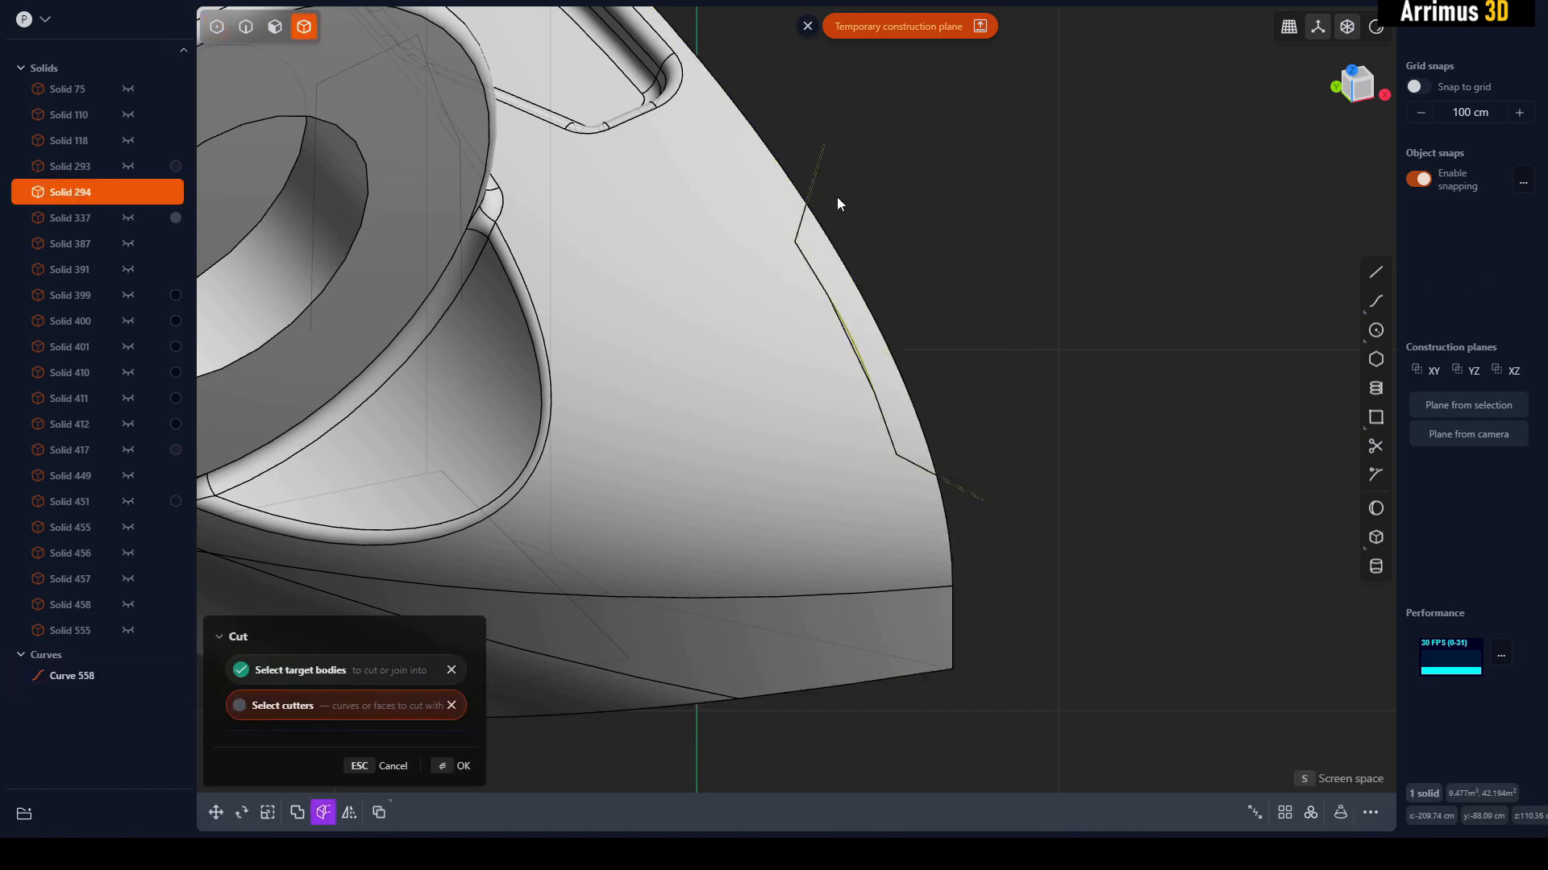
right_click(836, 197)
- Delete the cutting line and the cut-off sliver to open a shallow notch in the shell's front edge
key(2)
click(879, 200)
click(816, 182)
key(Delete)
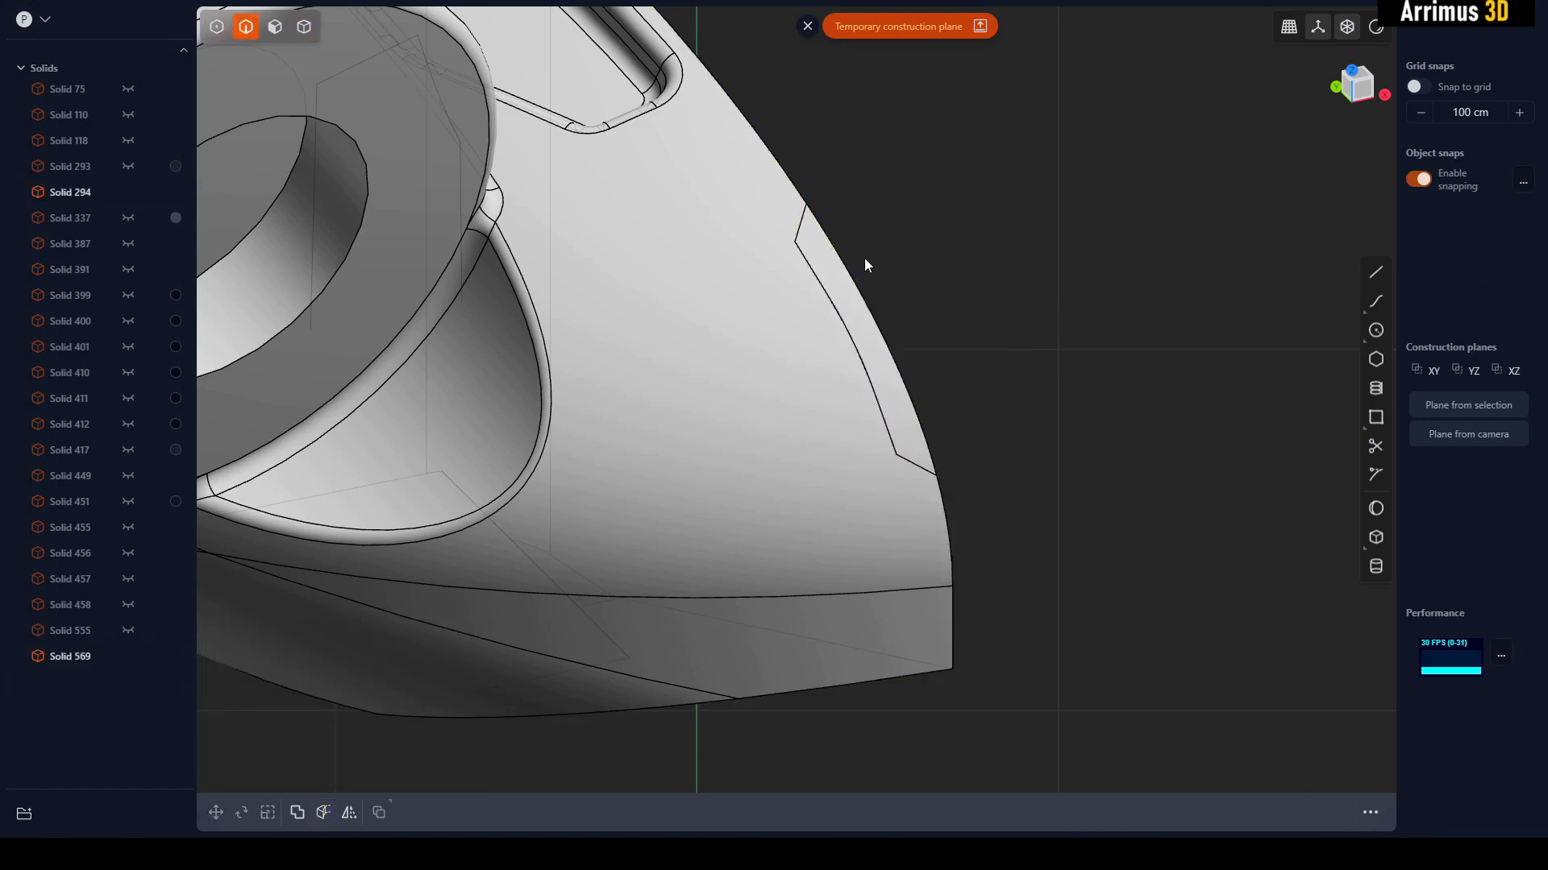
key(4)
click(856, 290)
key(Delete)
- Fillet the two inner corner edges of the new notch in the shell
middle_drag(883, 295, 919, 369)
scroll(1055, 289, down, 4)
key(alt+z)
key(2)
click(830, 208)
key(b)
click(830, 538)
drag(832, 538, 850, 535)
right_click(854, 520)
key(3)
click(830, 389)
key(Delete)
key(ctrl+z)
- Unhide all the solids around the notched shell
click(903, 400)
key(alt+h)
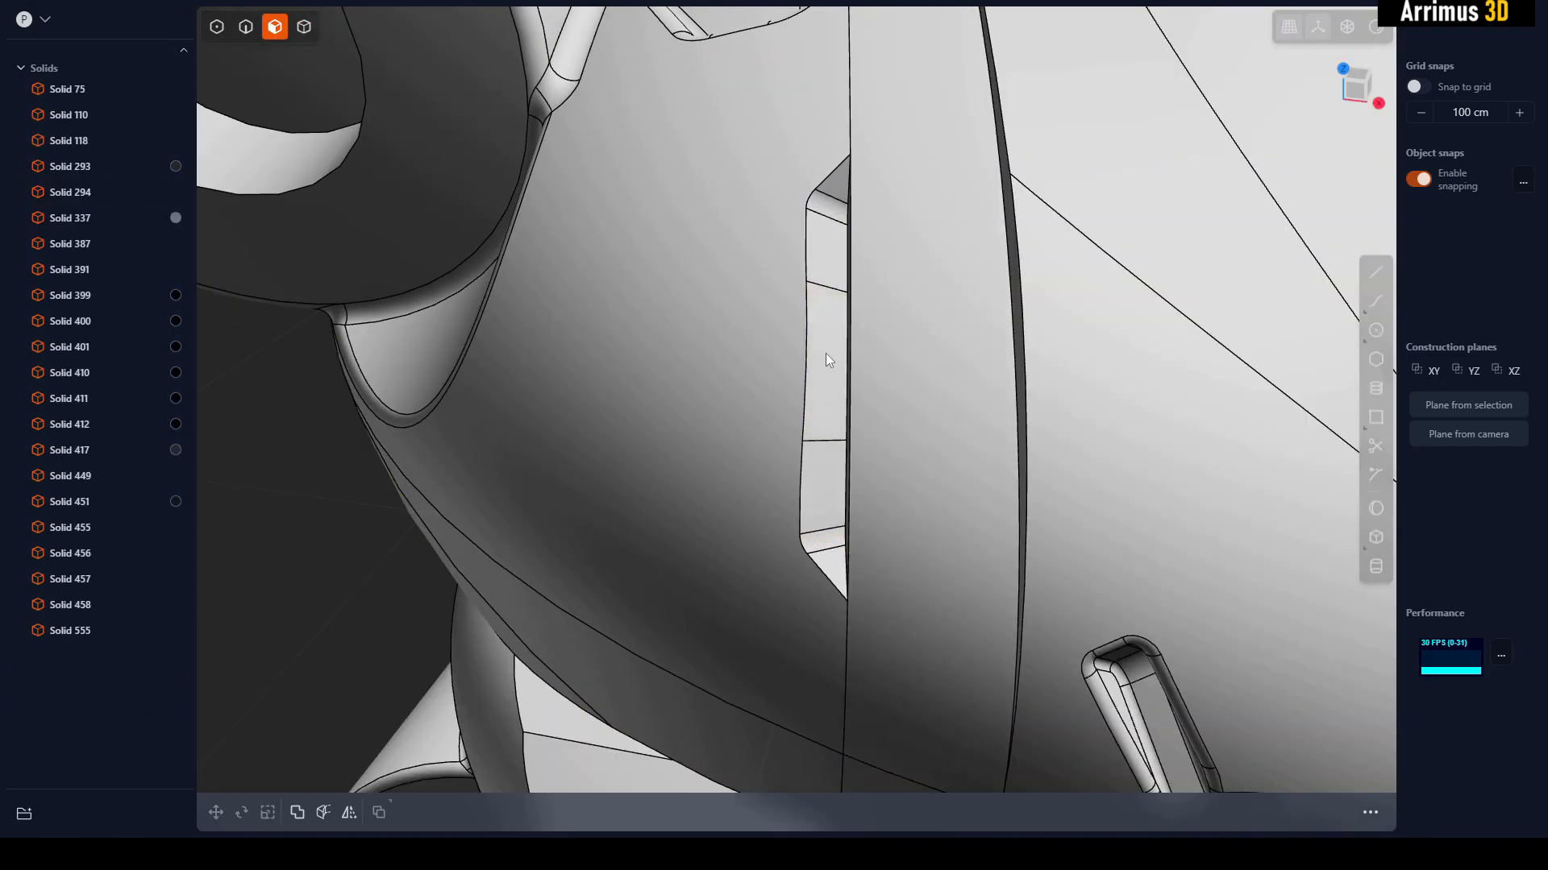
key(2)
click(807, 353)
key(b)
key(Escape)
- Isolate the notched upper shell again, with its lower front corner in side view
scroll(809, 361, down, 5)
middle_drag(551, 427, 532, 507)
key(4)
mouse_move(883, 219)
middle_down()
mouse_move(829, 382)
mouse_move(860, 280)
mouse_move(900, 218)
middle_up()
scroll(902, 211, up, 4)
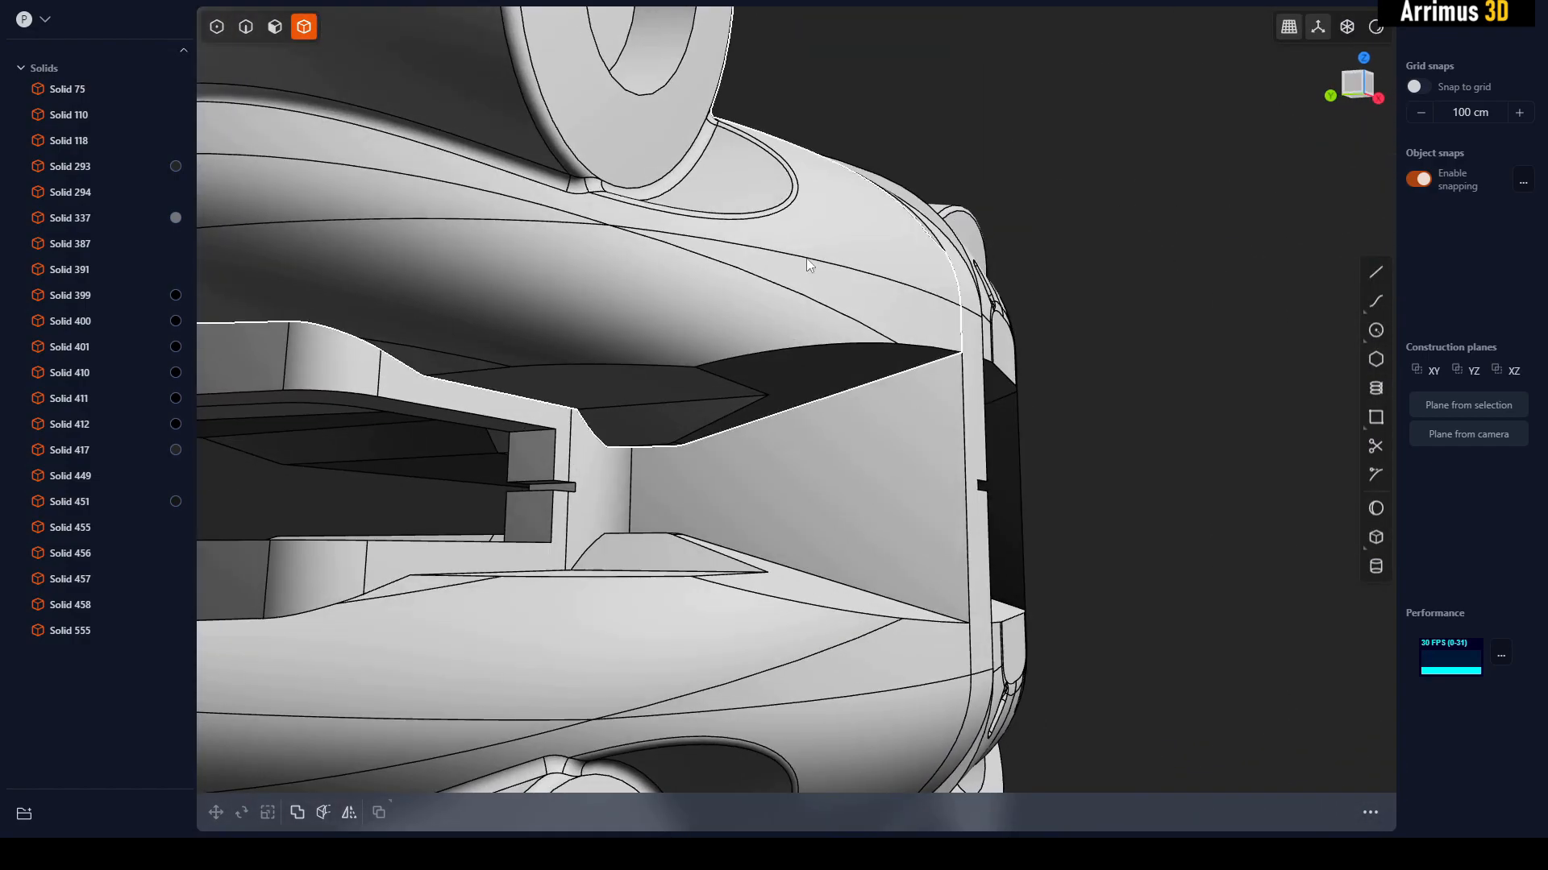
click(904, 347)
key(shift+h)
mouse_move(939, 368)
middle_down()
mouse_move(974, 401)
mouse_move(1009, 394)
mouse_move(919, 384)
middle_up()
scroll(919, 384, up, 3)
- Draw an open two-segment line across the shell's lower front corner, with both ends outside the body
key(l)
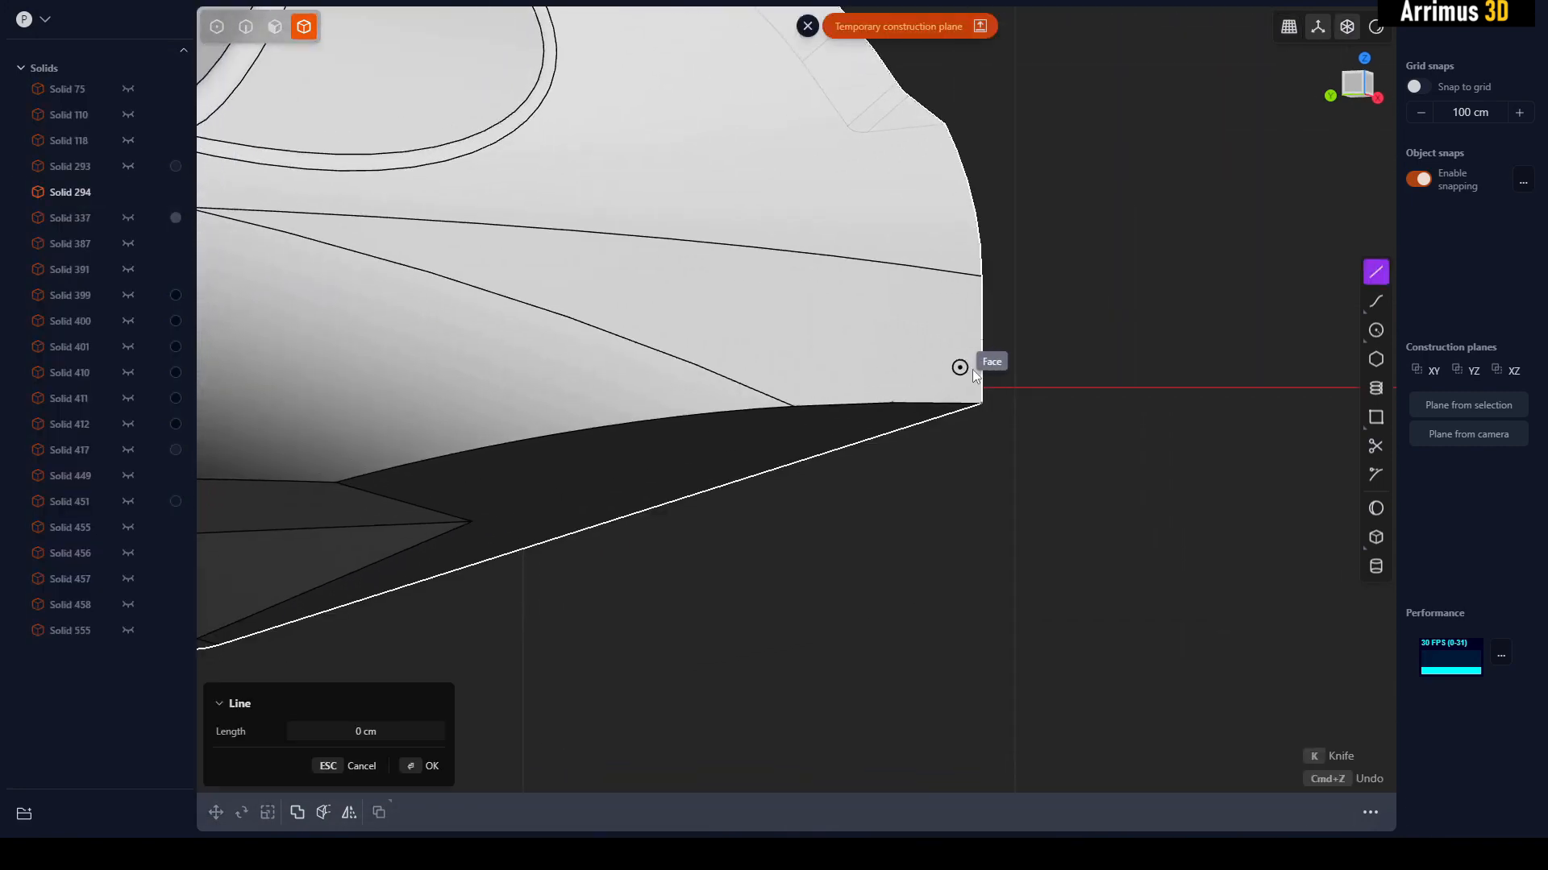
click(1063, 340)
click(673, 476)
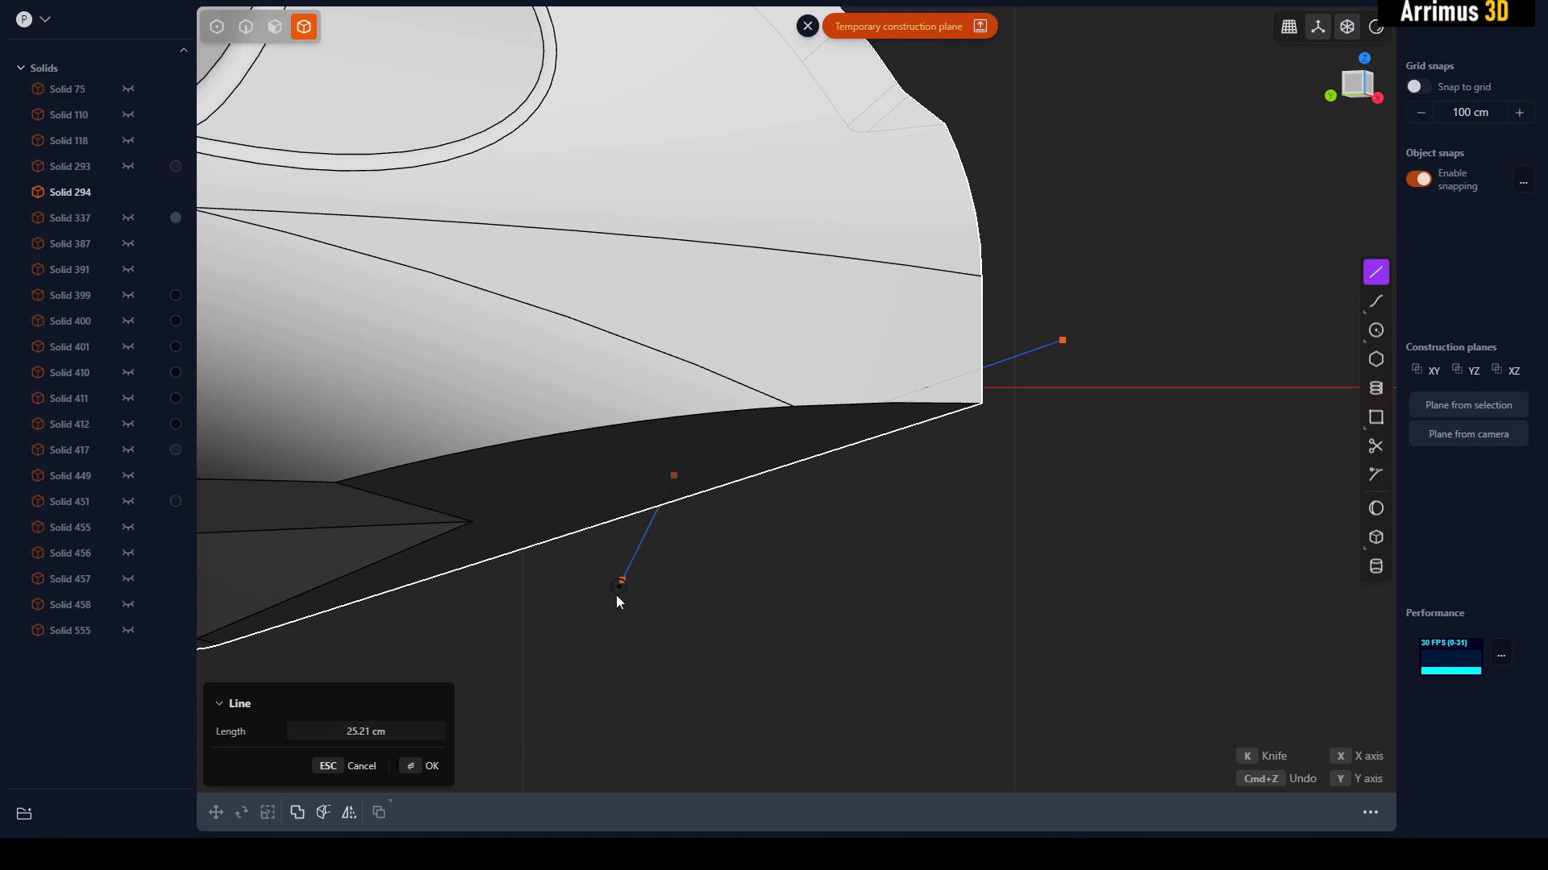
click(610, 612)
key(Return)
- Cut the shell with the two-segment line
click(834, 358)
key(c)
click(1009, 360)
right_click(1012, 372)
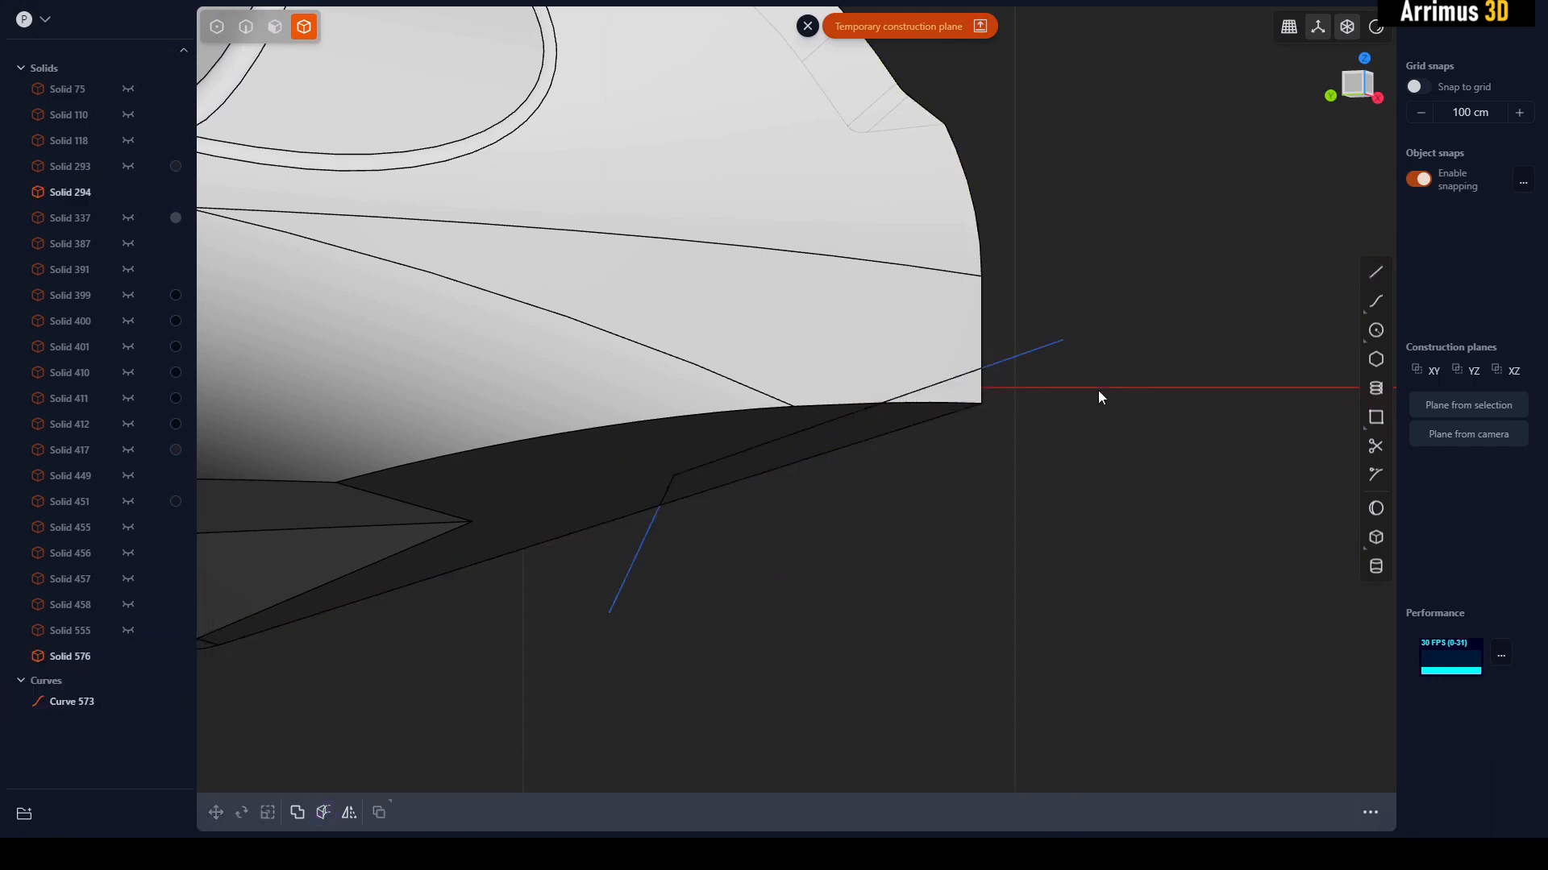
- Delete the cut-off lower corner piece and the two-segment cutting line
click(927, 422)
key(Delete)
key(2)
click(1028, 356)
key(Delete)
- Unhide all solids and fillet the inner corner edge of the shell's new lower notch
middle_drag(954, 408, 929, 466)
scroll(846, 414, down, 4)
mouse_move(751, 441)
middle_down()
mouse_move(671, 439)
mouse_move(755, 454)
middle_up()
click(631, 472)
key(b)
key(Return)
scroll(806, 459, up, 5)
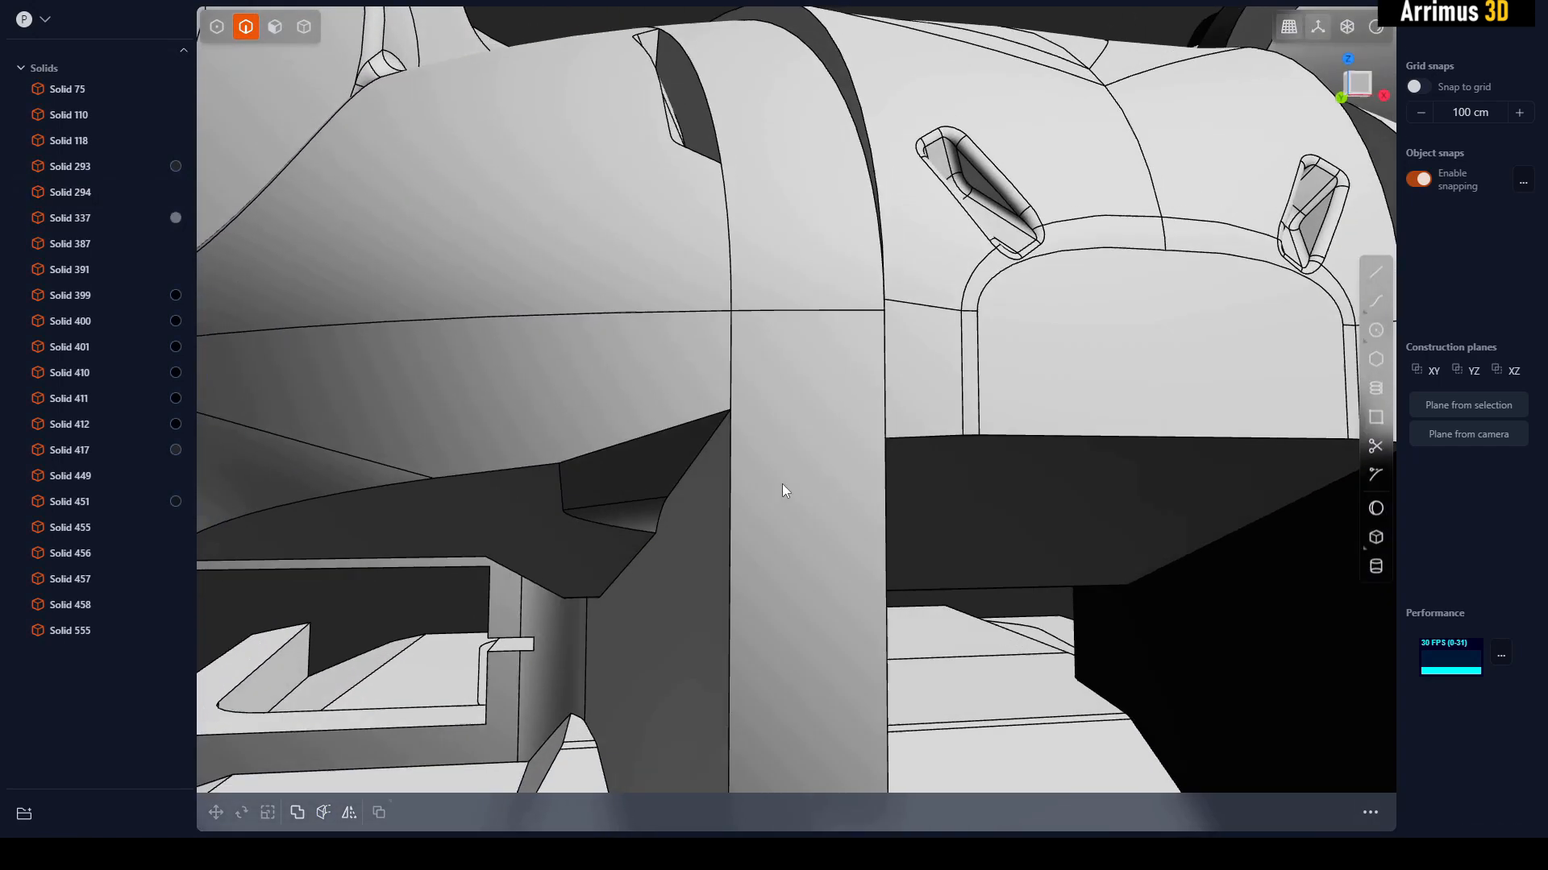
click(640, 436)
key(b)
key(Escape)
- Fillet the hood's central crease edge running from the V tip down to the front panel
shift+middle_drag(669, 445, 697, 507)
scroll(696, 507, down, 4)
key(alt+shift+z)
click(770, 136)
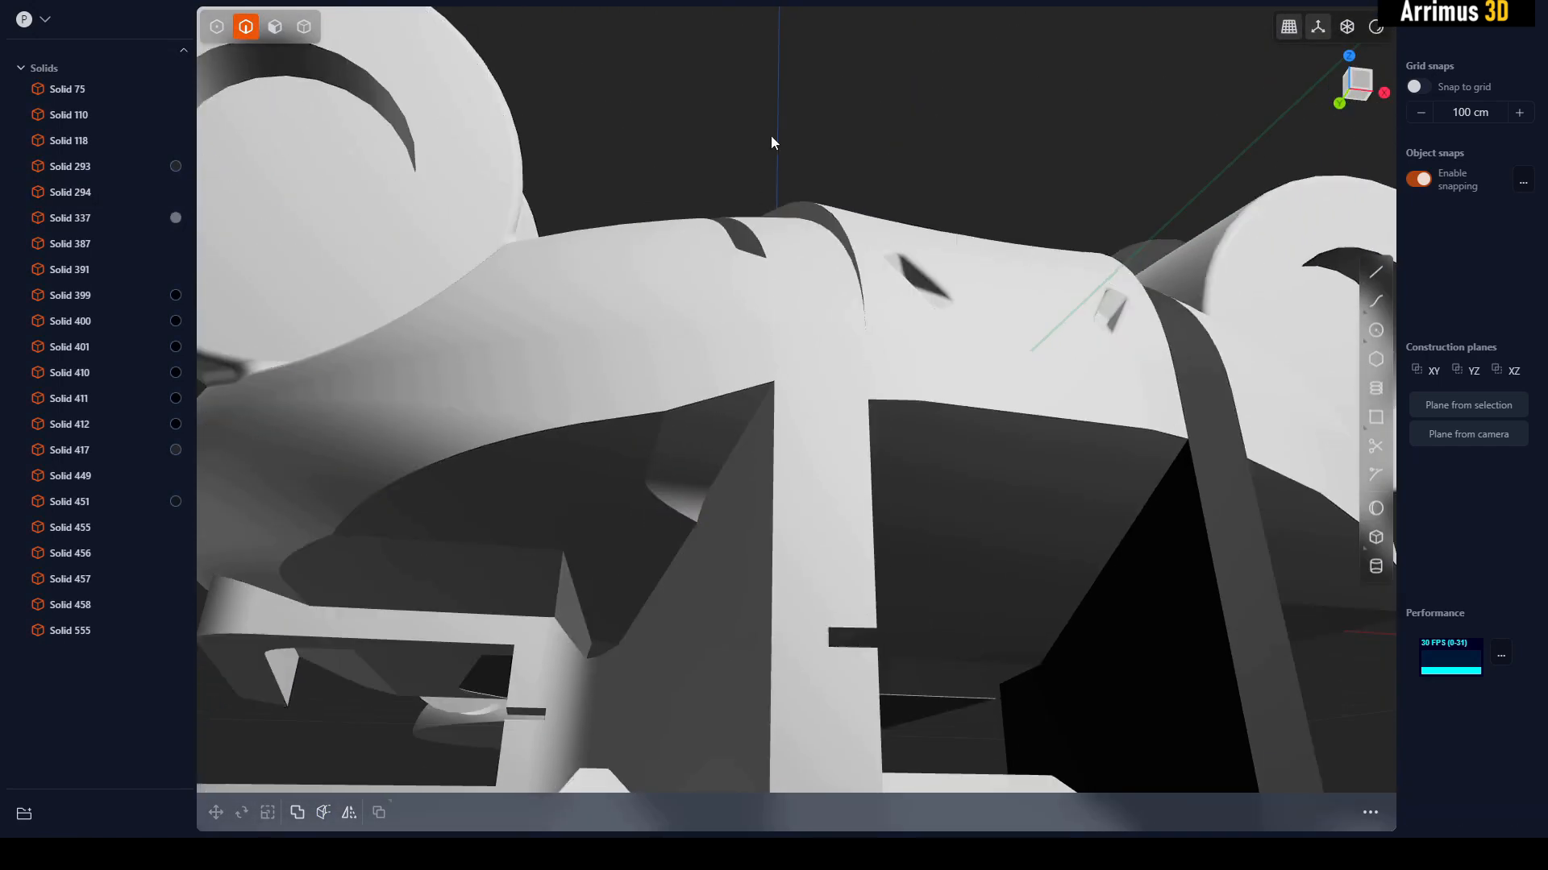
middle_drag(770, 135, 794, 434)
key(alt+shift+z)
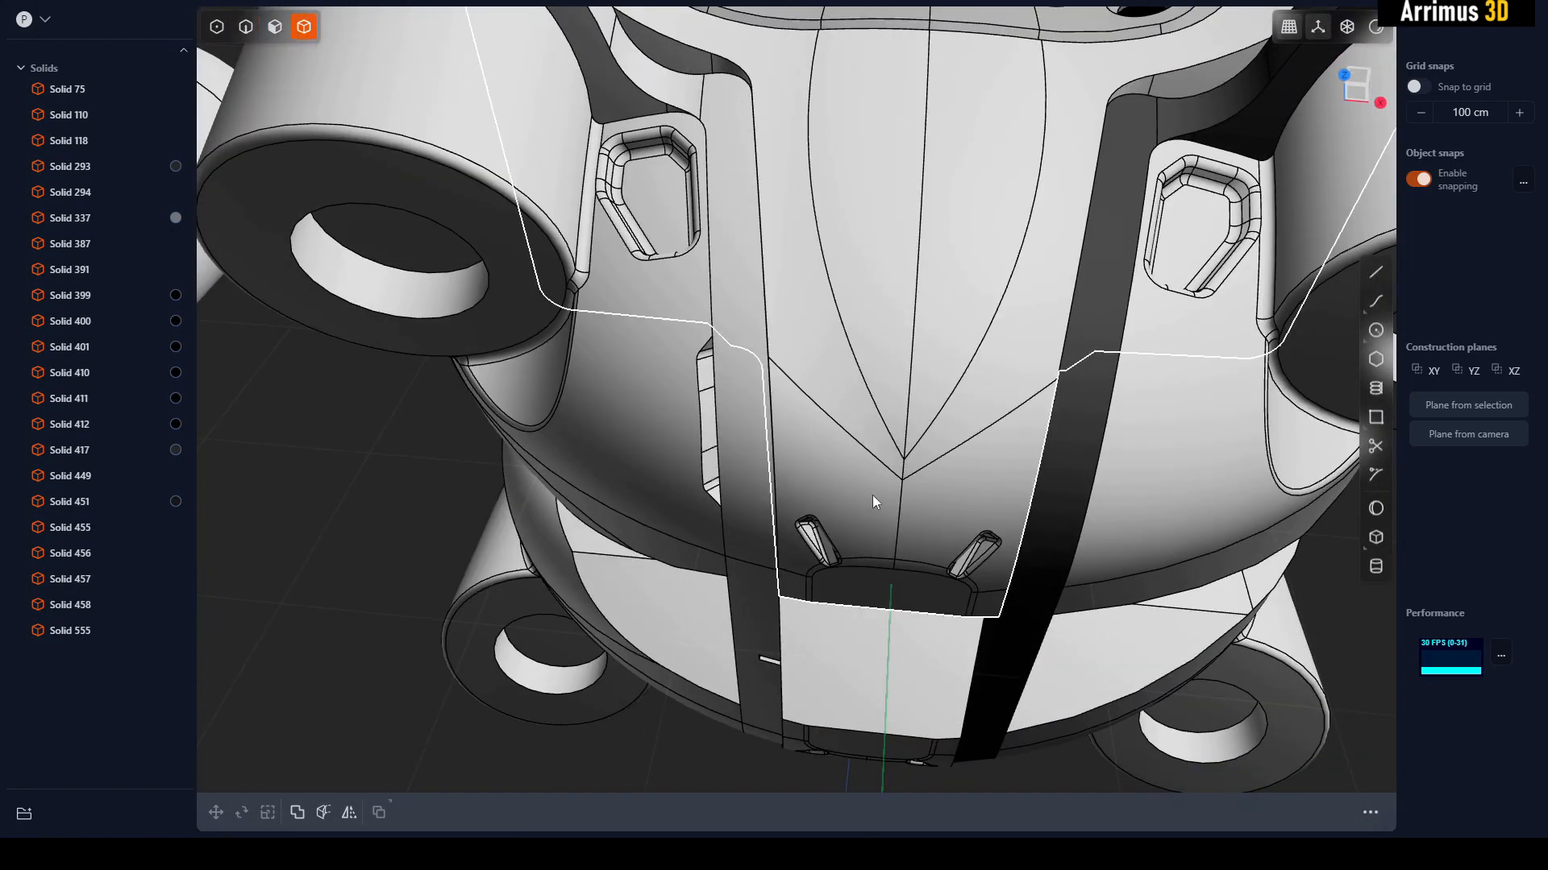
click(900, 509)
key(b)
key(Return)
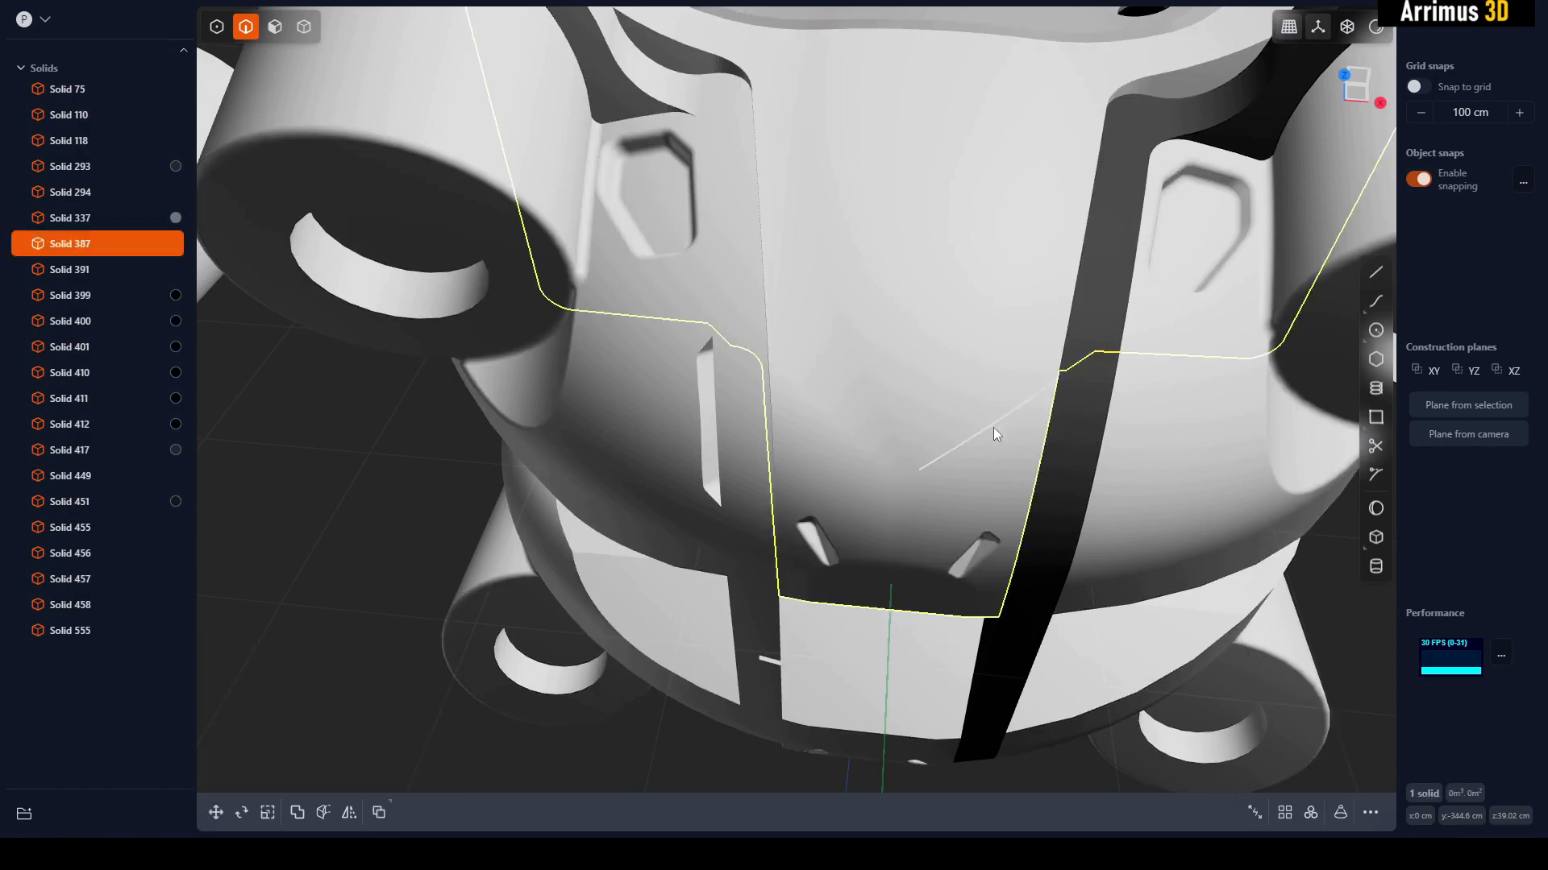
- Create a thin cylinder with a radius of about 14 cm centred on the V tip of the hood's creases
shift+middle_drag(993, 427, 941, 397)
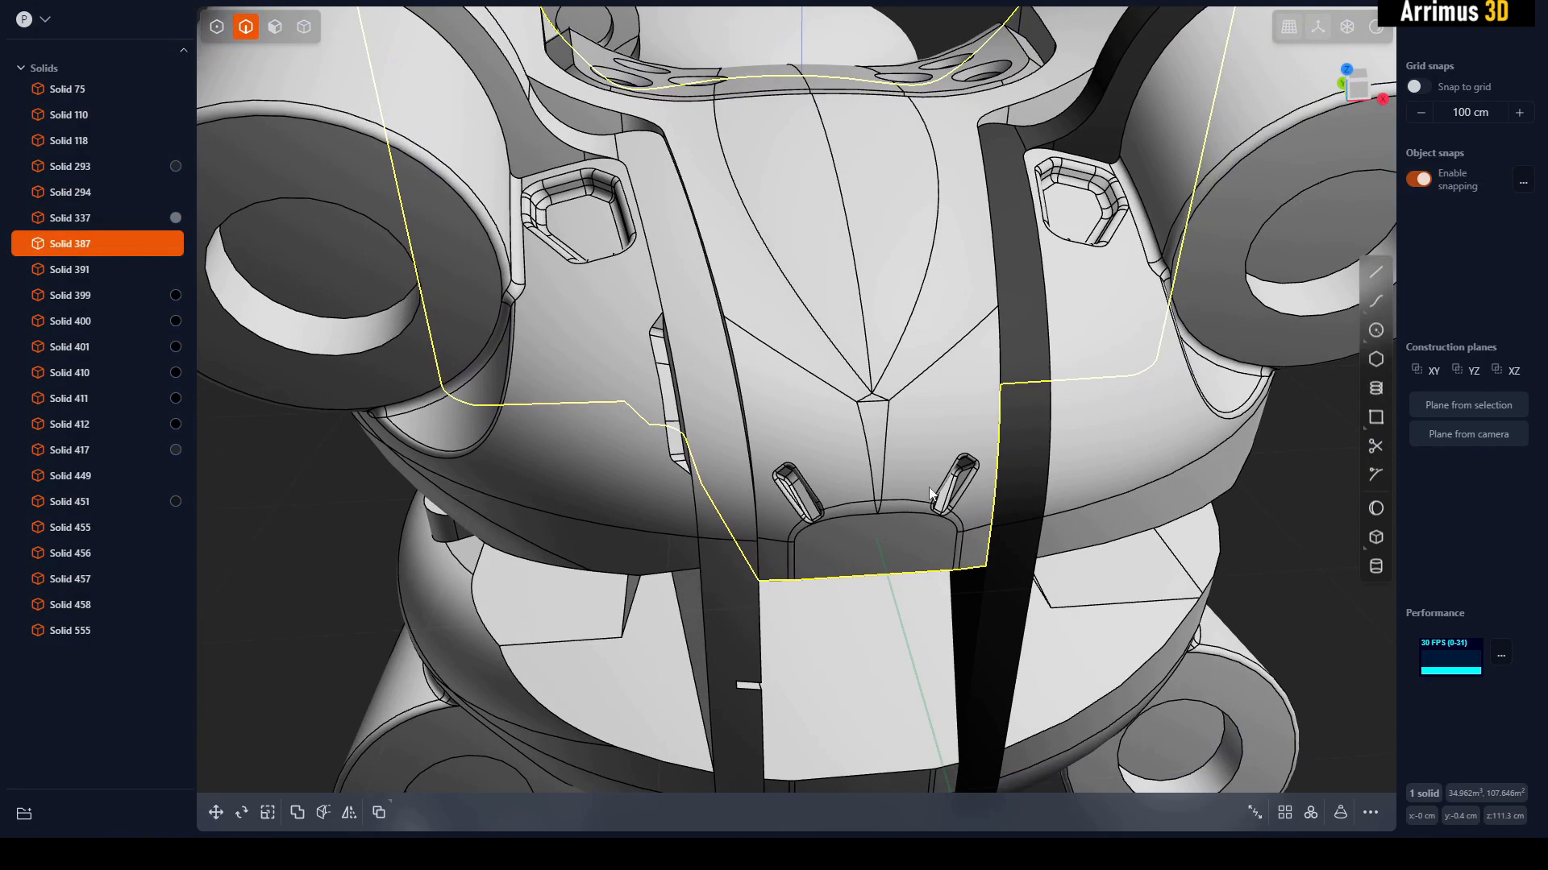
middle_drag(930, 485, 995, 495)
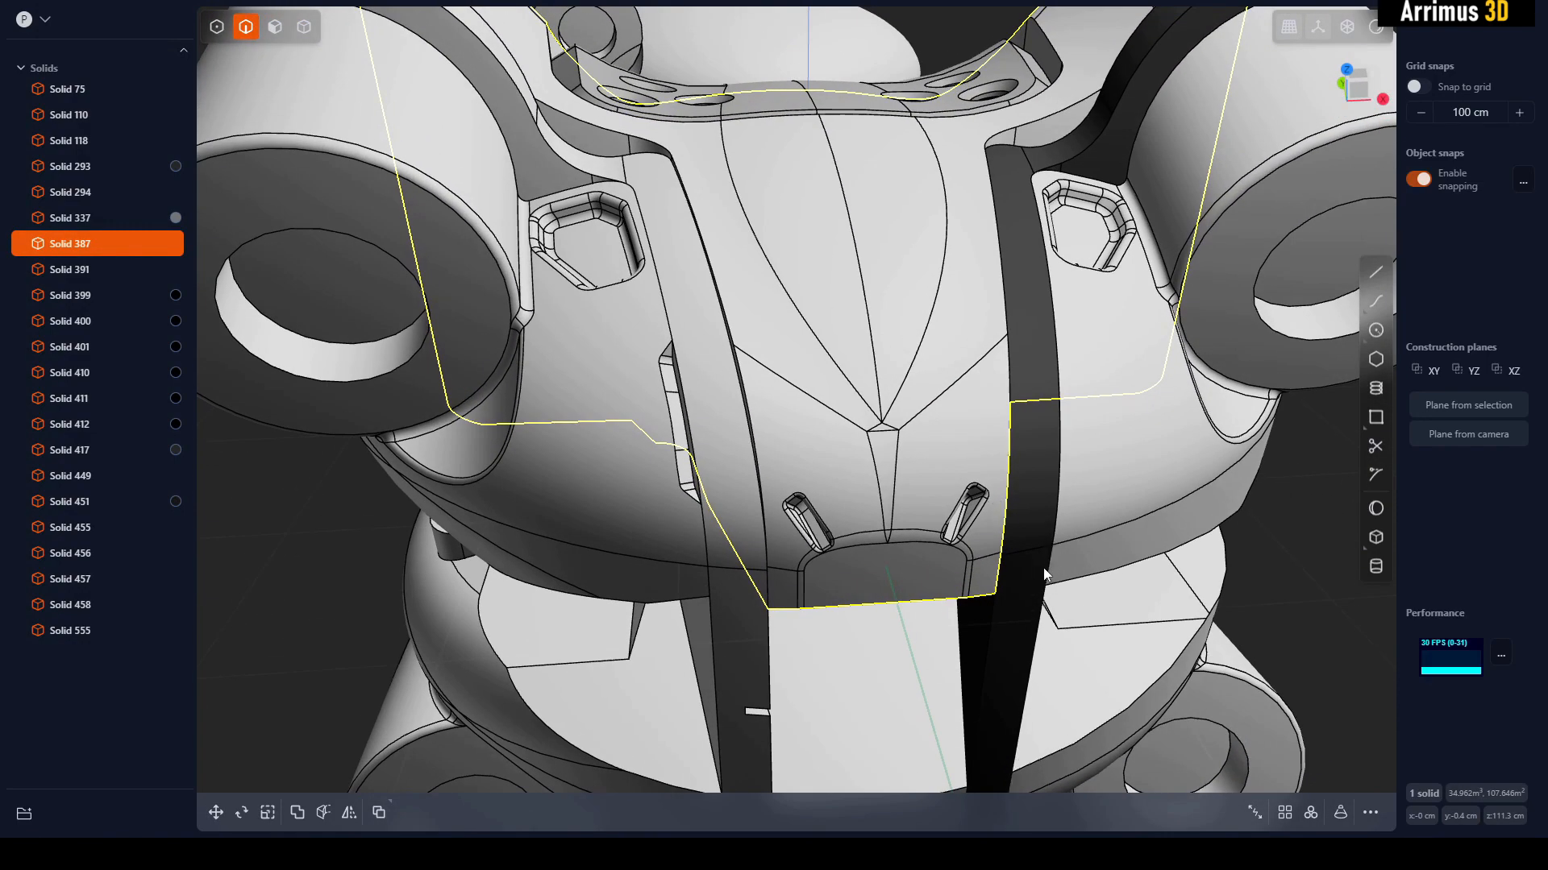
middle_drag(1037, 569, 968, 542)
scroll(974, 530, down, 4)
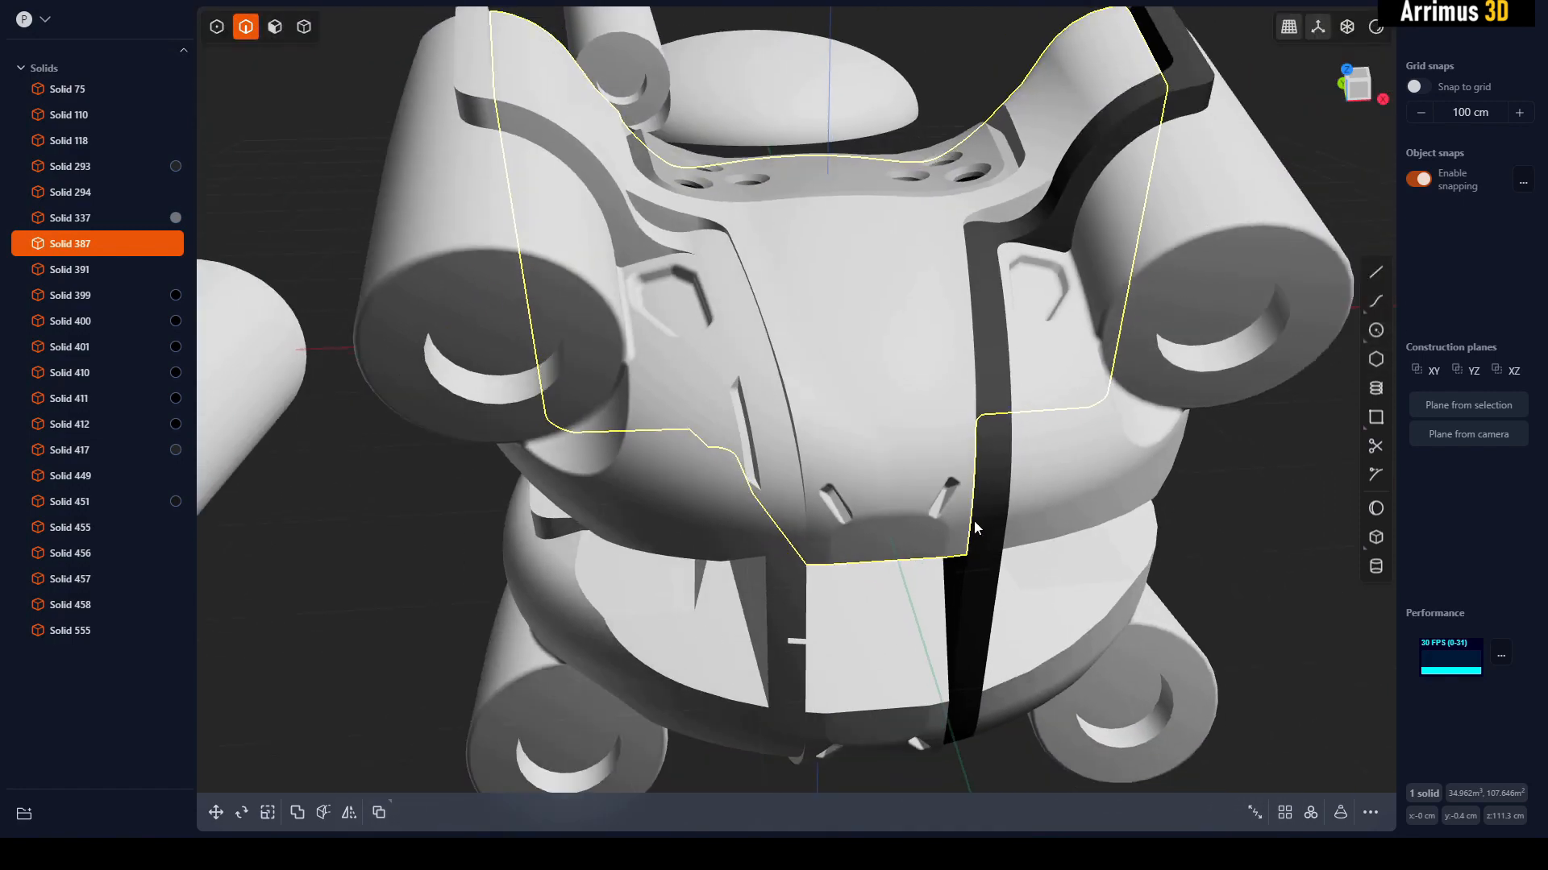
scroll(959, 499, up, 5)
scroll(863, 395, up, 8)
key(shift+c)
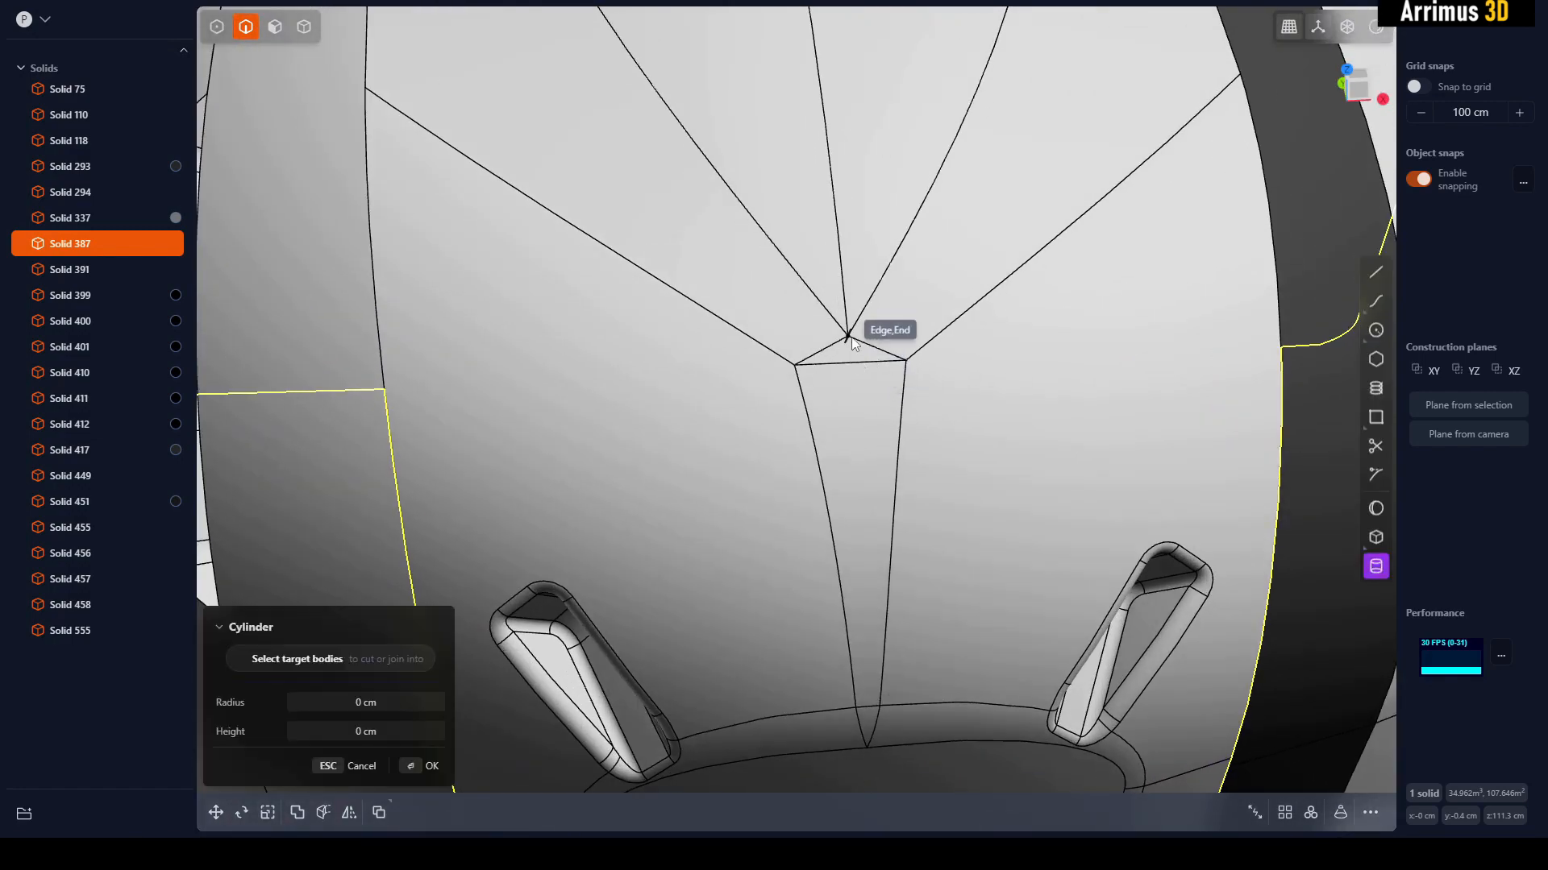
click(852, 340)
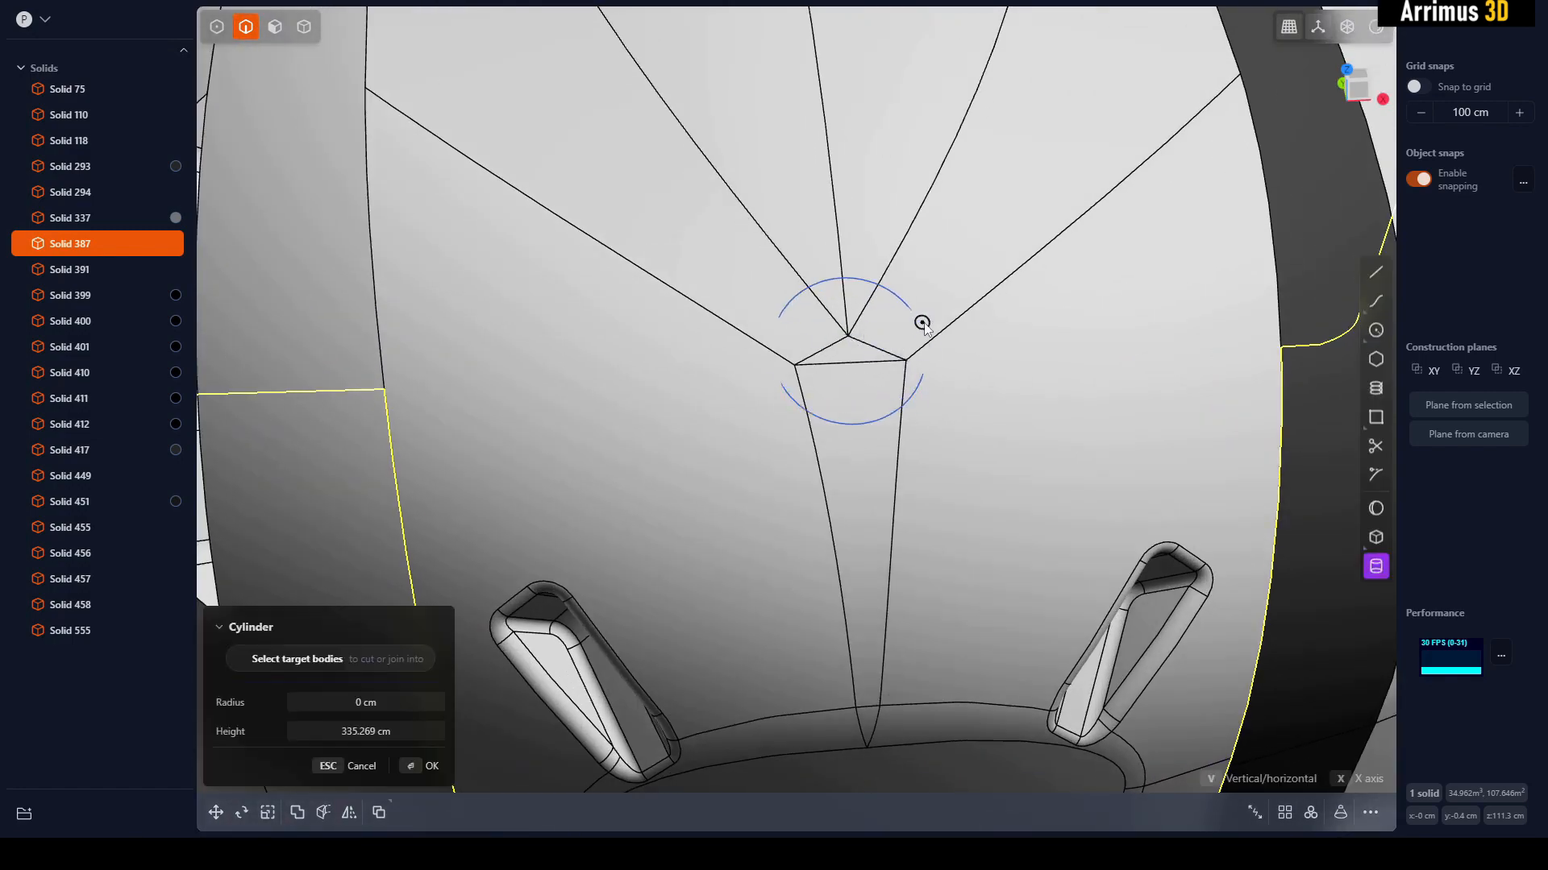
click(923, 320)
click(968, 312)
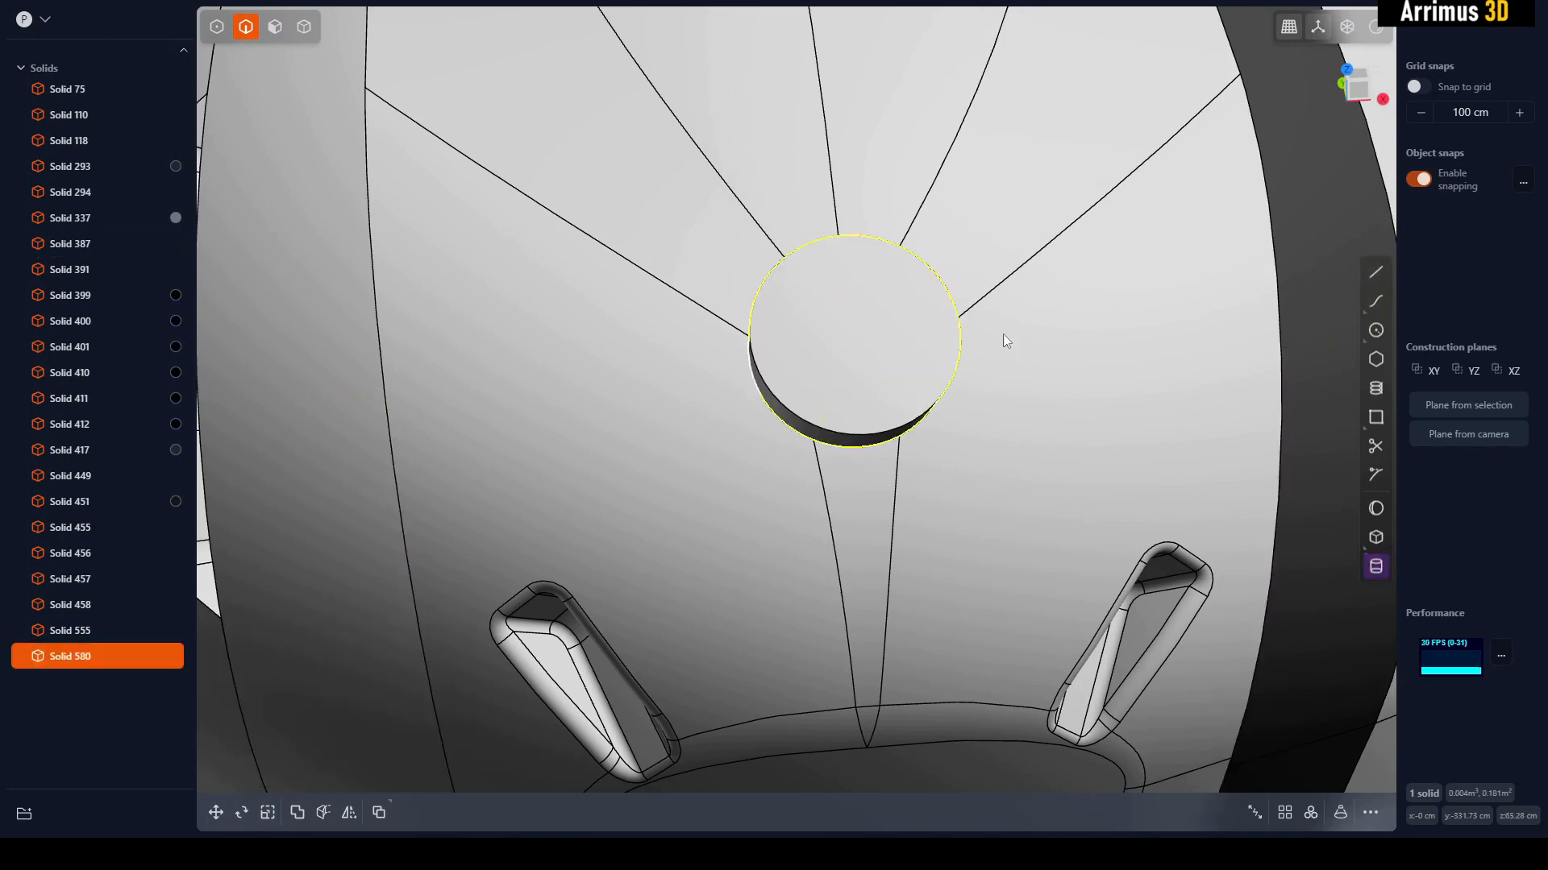
- Offset the cylinder's outer face outward to make the disc thicker
middle_drag(1003, 334, 1090, 361)
shift+middle_drag(1189, 244, 1047, 354)
scroll(1047, 355, up, 2)
click(991, 366)
key(3)
click(1039, 298)
drag(1084, 259, 1145, 183)
click(1191, 256)
- Chamfer the cylinder's inner rim, the one facing the hood, by about 5.4 cm
key(2)
click(923, 298)
drag(927, 278, 948, 259)
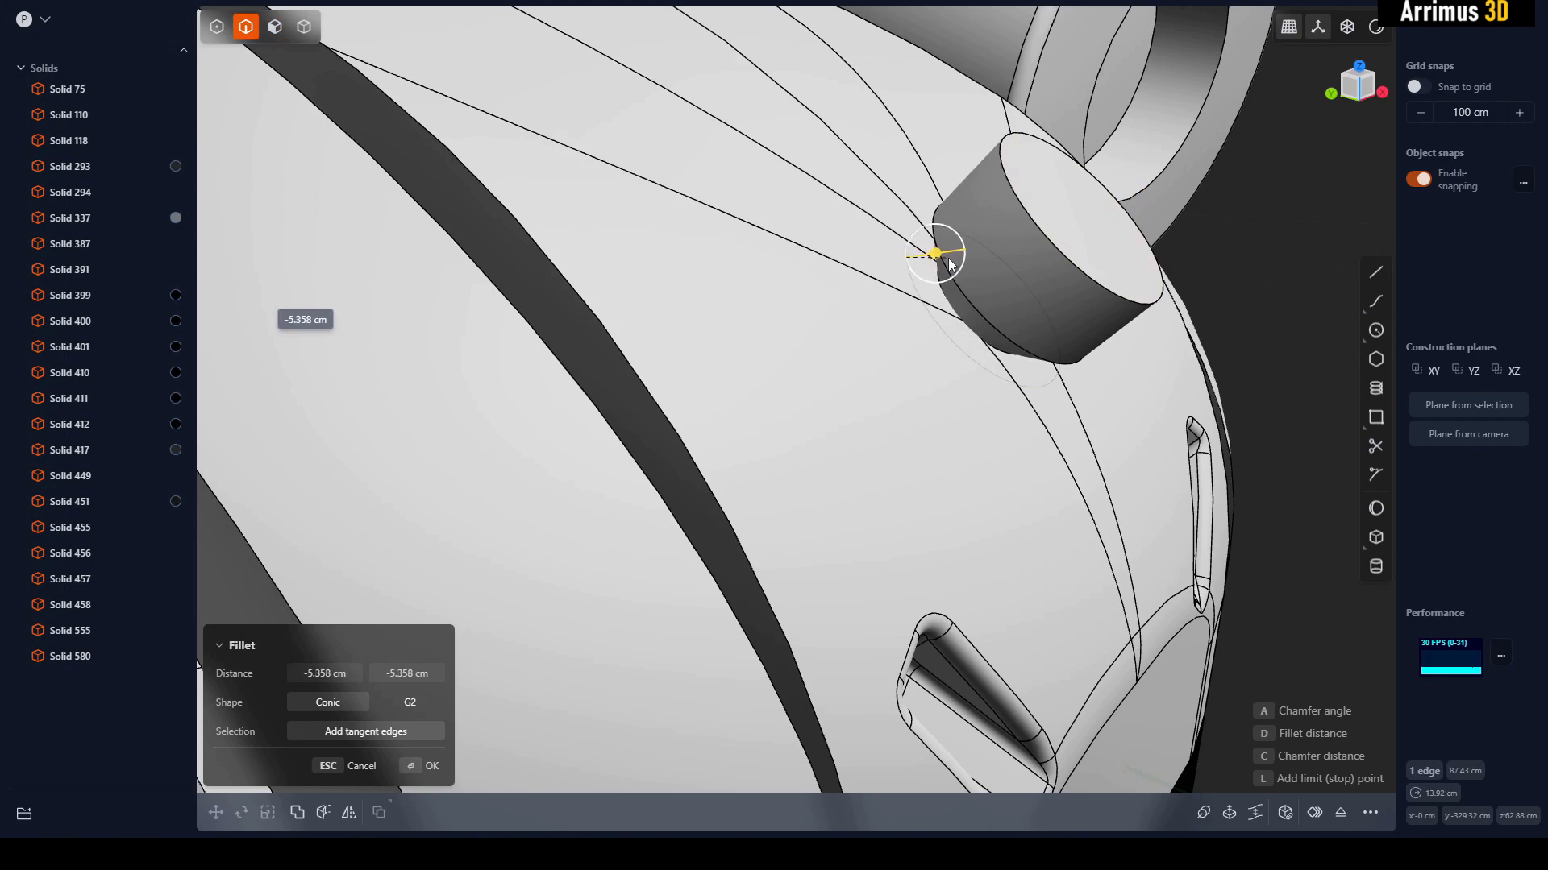
right_click(948, 259)
- Scale the chamfered cylinder up uniformly
key(4)
shift+middle_drag(1273, 274, 1212, 311)
click(1212, 312)
scroll(976, 341, down, 3)
click(975, 340)
key(s)
middle_drag(975, 340, 985, 310)
click(1023, 324)
- Move the cylinder about 5.8 cm outward along its own axis
key(g)
click(941, 345)
key(z)
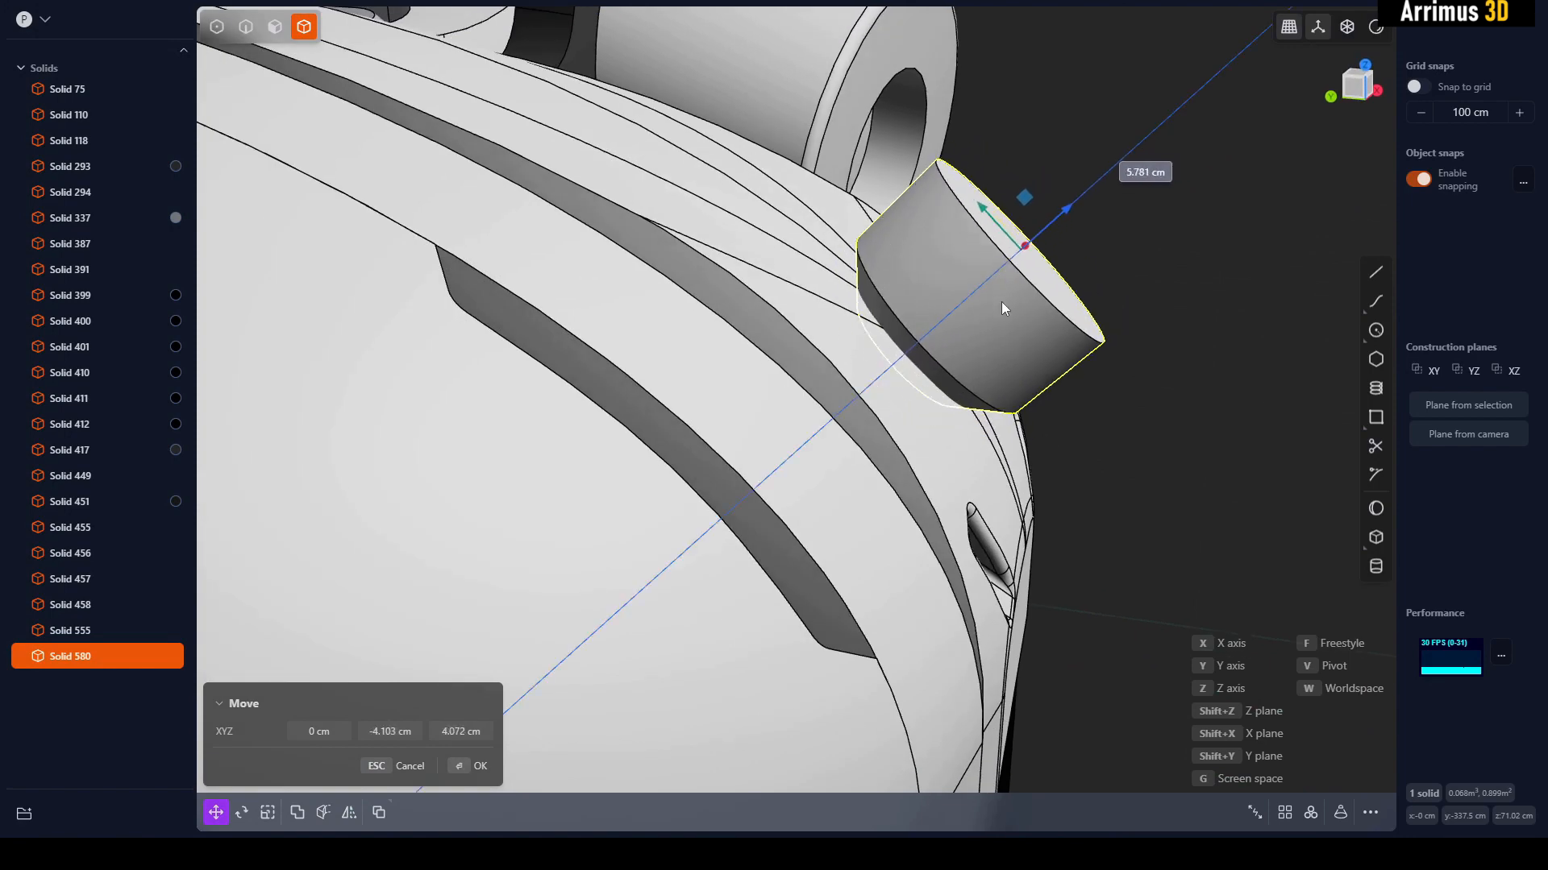
click(1001, 302)
right_click(1023, 301)
- Subtract the cylinder from the hood to form a tapered round pocket at the V tip
middle_drag(1156, 306, 798, 387)
click(720, 361)
click(1201, 383)
click(750, 372)
key(q)
click(884, 378)
right_click(1145, 386)
click(1157, 359)
- Fillet the round pocket's outer rim by about 4.5 cm
key(2)
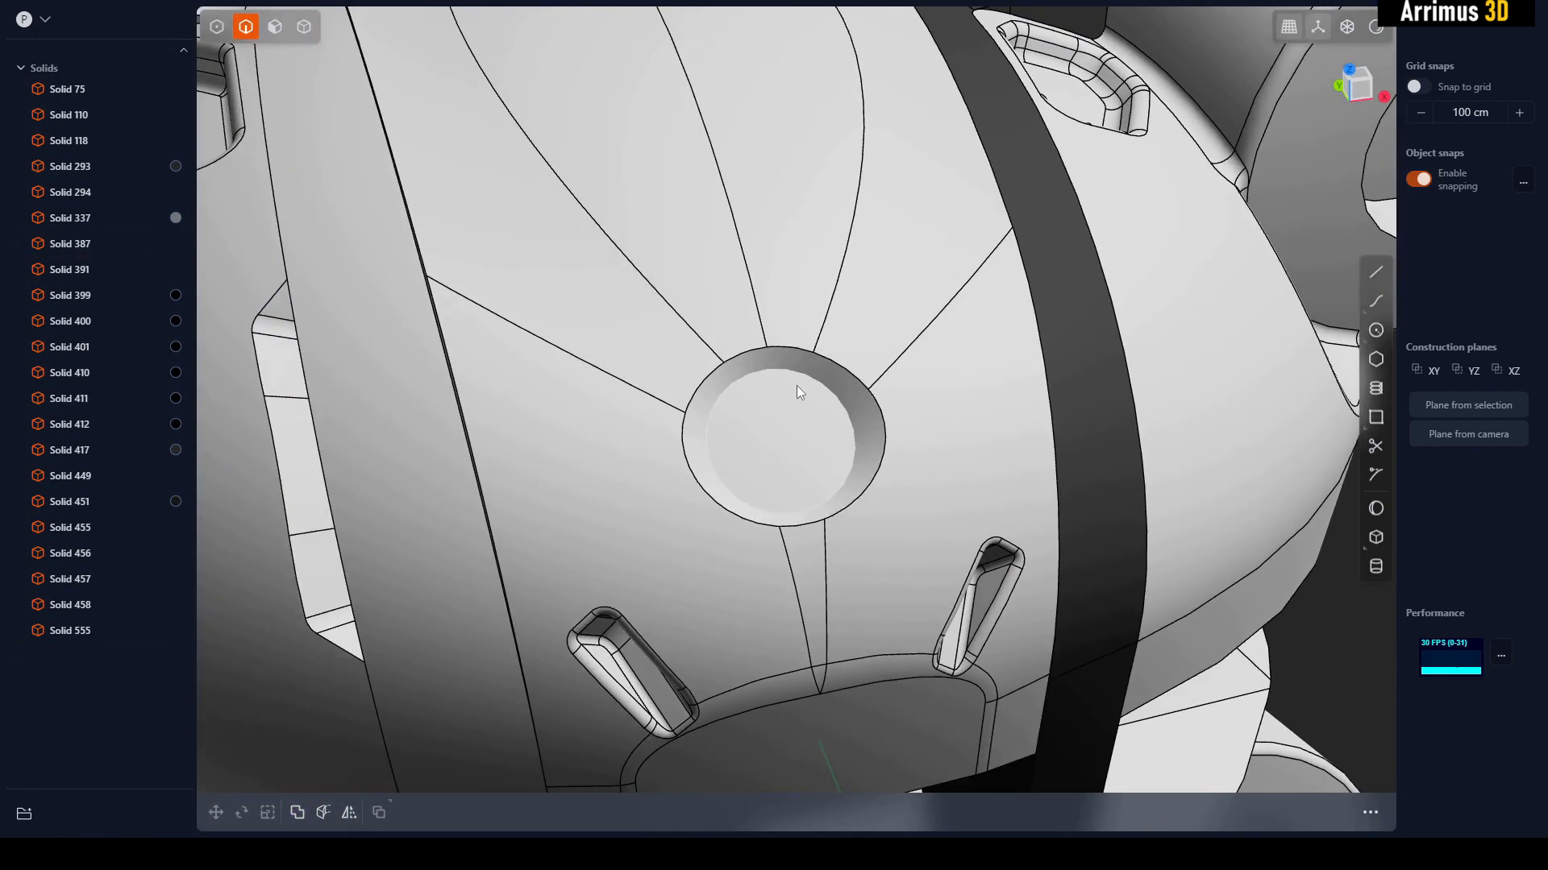
click(803, 350)
key(b)
click(874, 332)
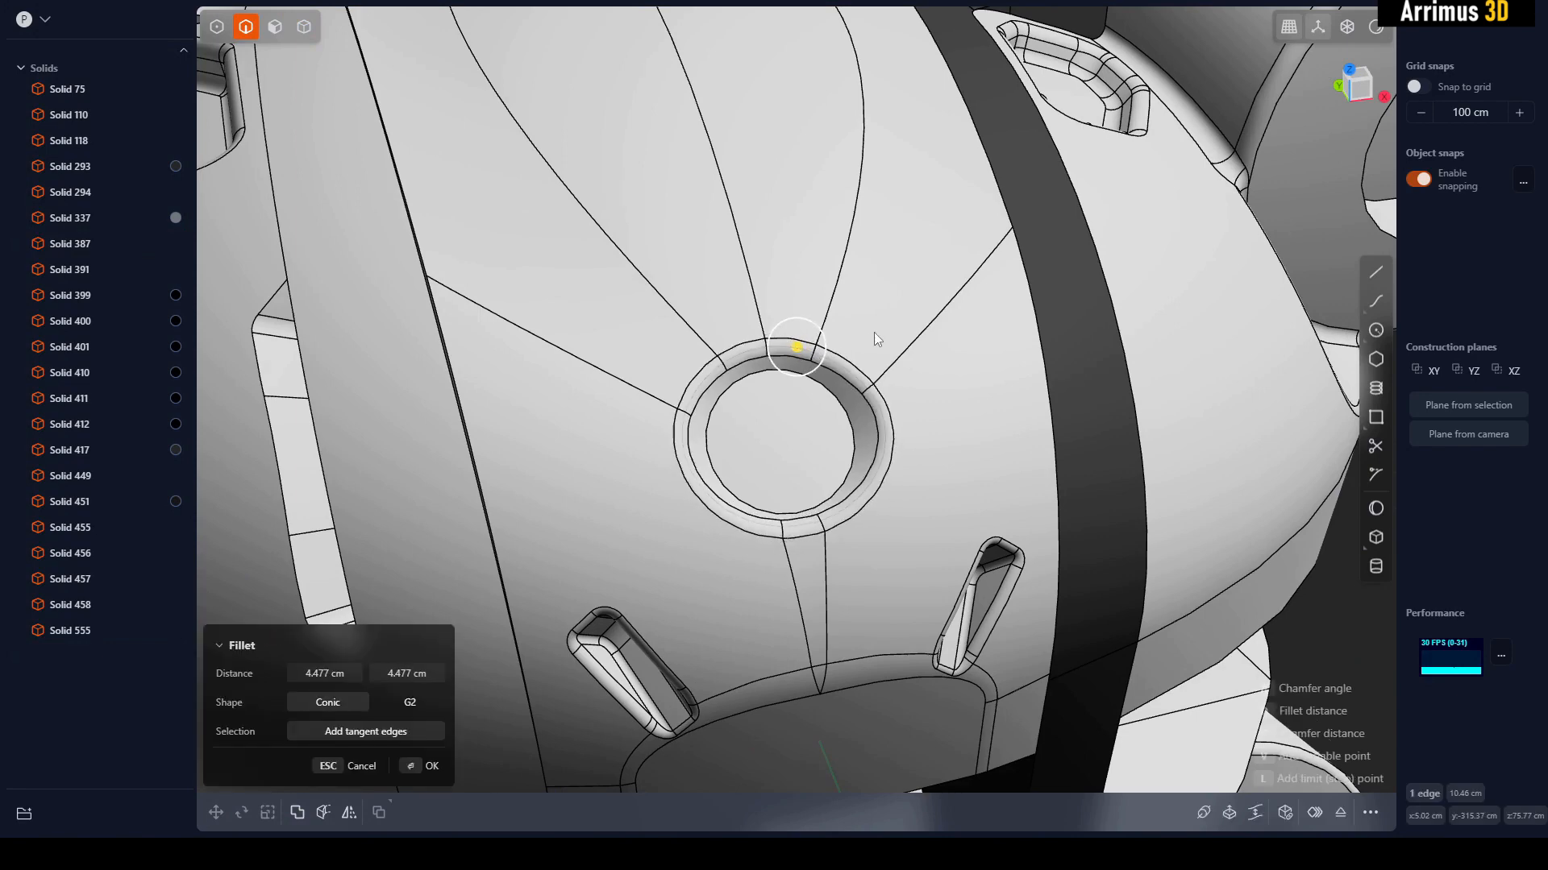
right_click(872, 333)
- Fillet the inner edge around the round pocket's floor
click(829, 386)
key(b)
click(862, 383)
right_click(864, 383)
scroll(869, 382, down, 6)
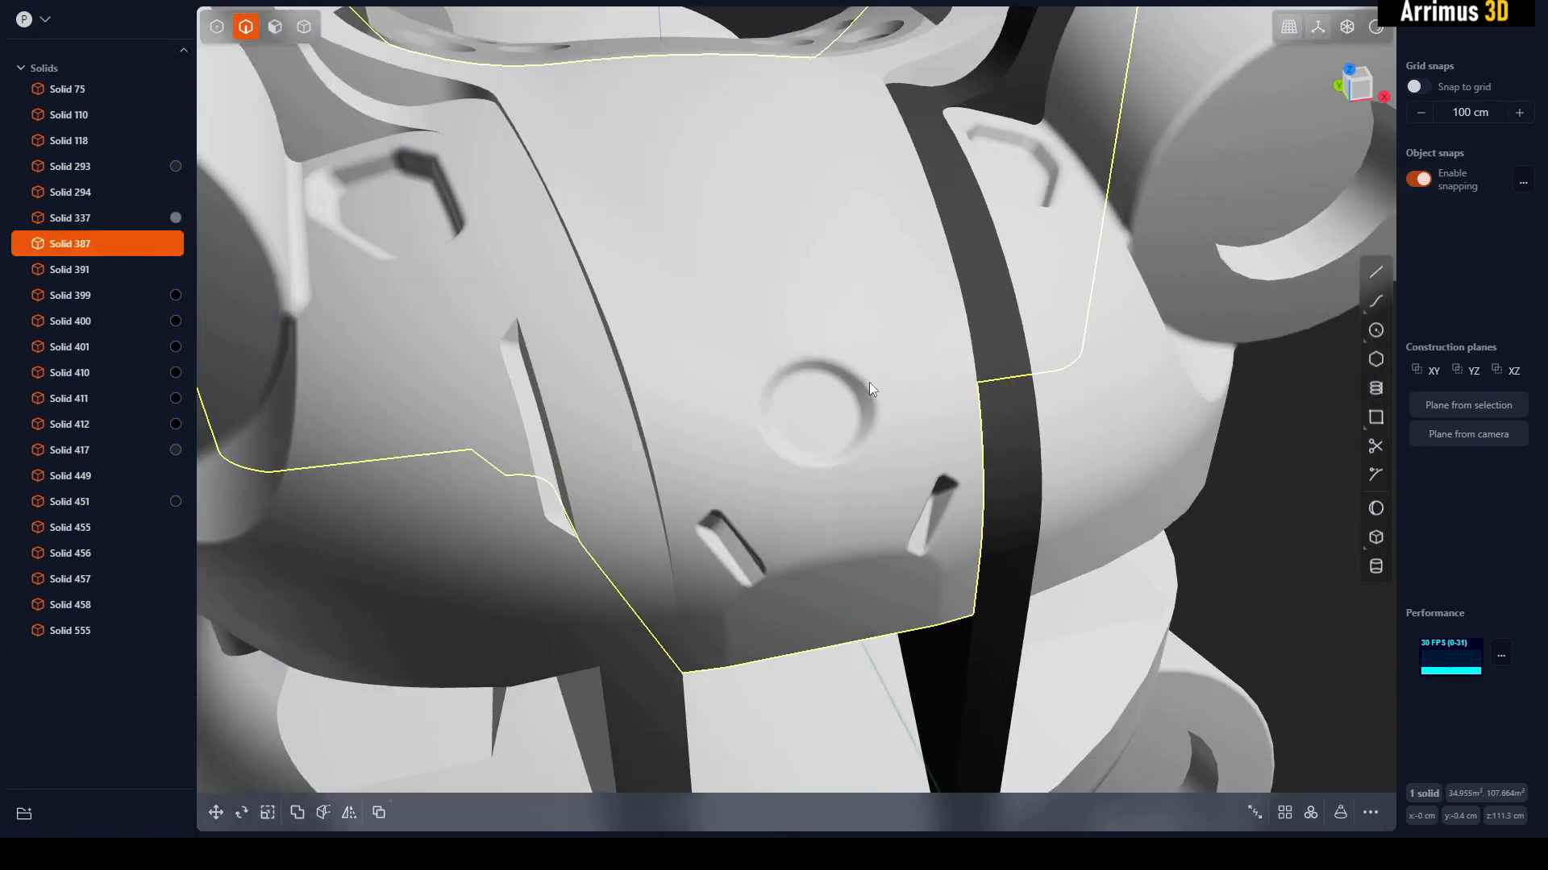
- Show the model's edges and isolate the upper and lower shells, hoods, straps and cylinders
middle_drag(902, 385, 935, 389)
click(1116, 529)
key(alt+shift+z)
middle_drag(1116, 529, 1077, 487)
scroll(1088, 475, down, 5)
key(alt+shift+z)
key(4)
drag(1231, 234, 703, 752)
key(shift+h)
- Delete the right-hand strap together with the right upper and lower shells
middle_drag(855, 663, 948, 513)
click(1107, 522)
click(947, 512)
key(Delete)
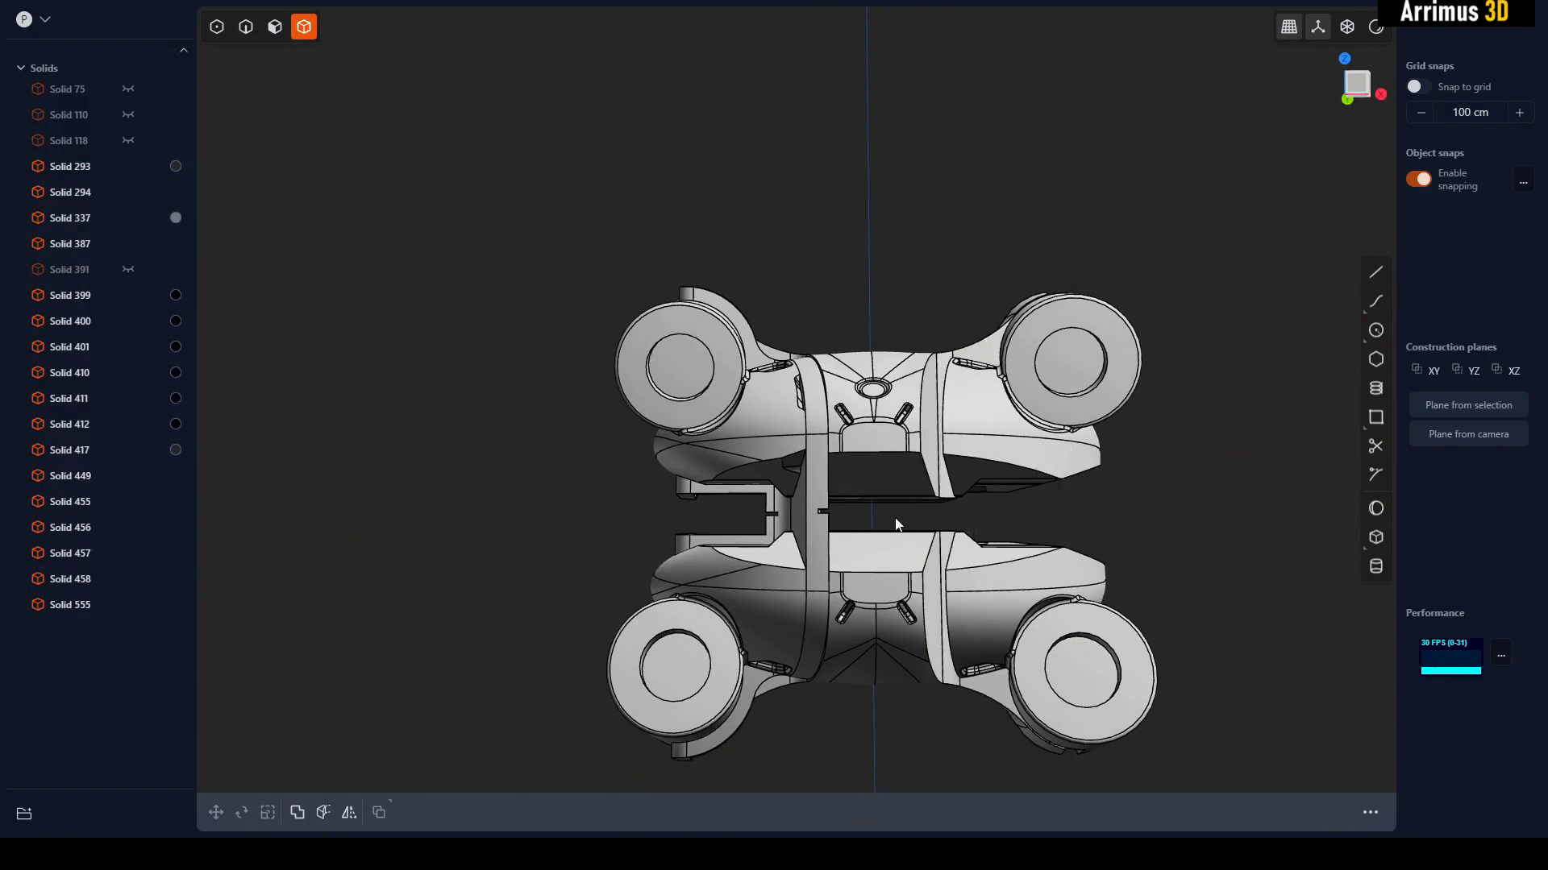
click(819, 520)
middle_drag(819, 520, 832, 538)
click(1076, 379)
key(Delete)
click(1076, 649)
key(Delete)
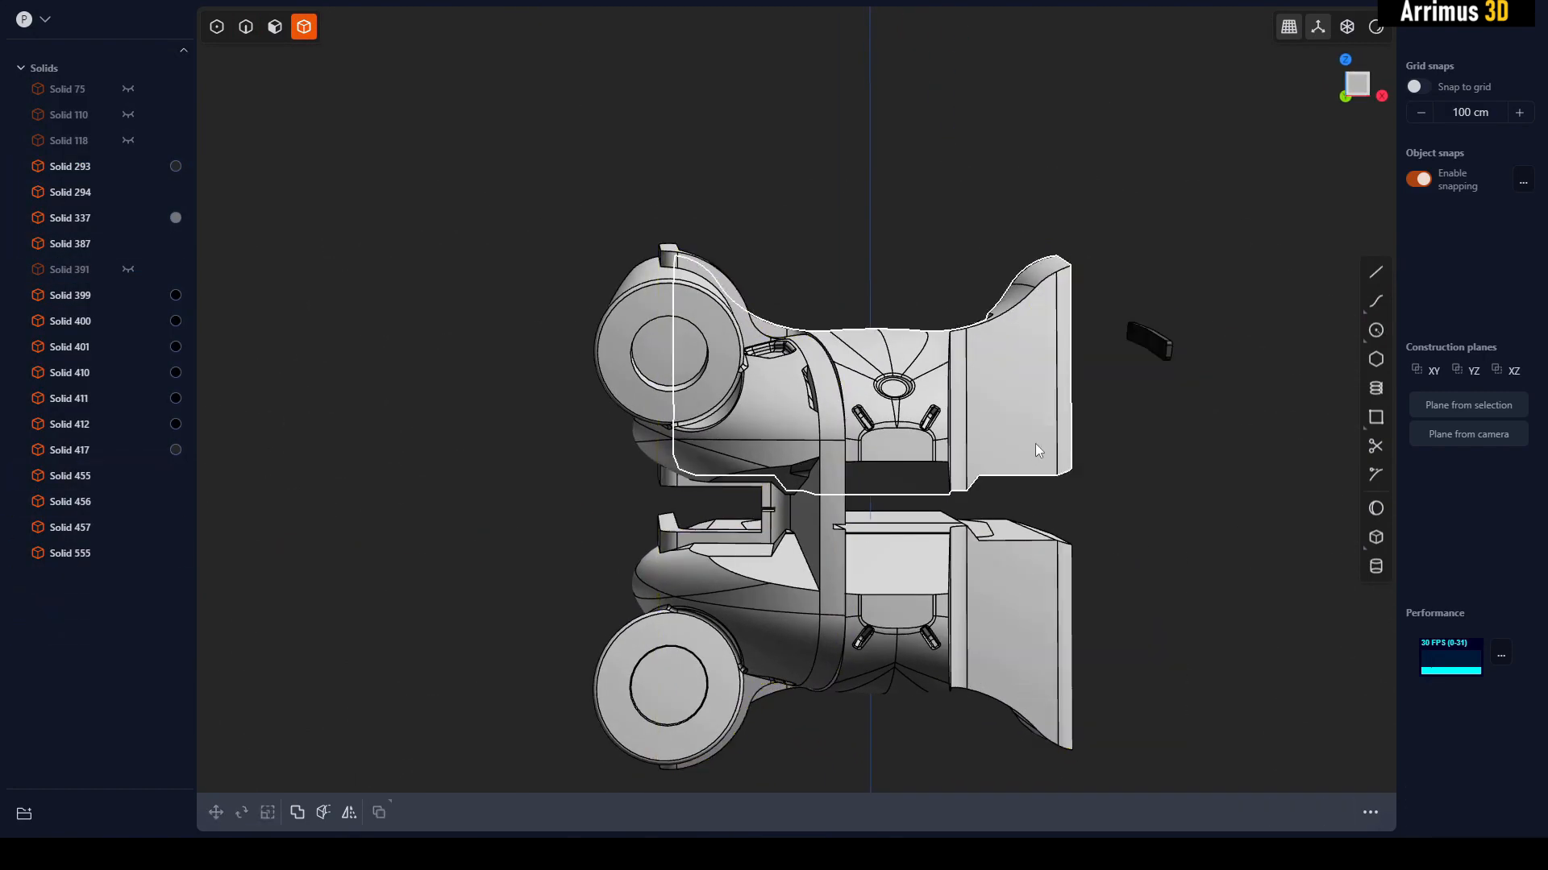
middle_drag(1034, 443, 971, 456)
click(774, 415)
middle_drag(774, 415, 830, 403)
shift+click(718, 595)
key(alt+x)
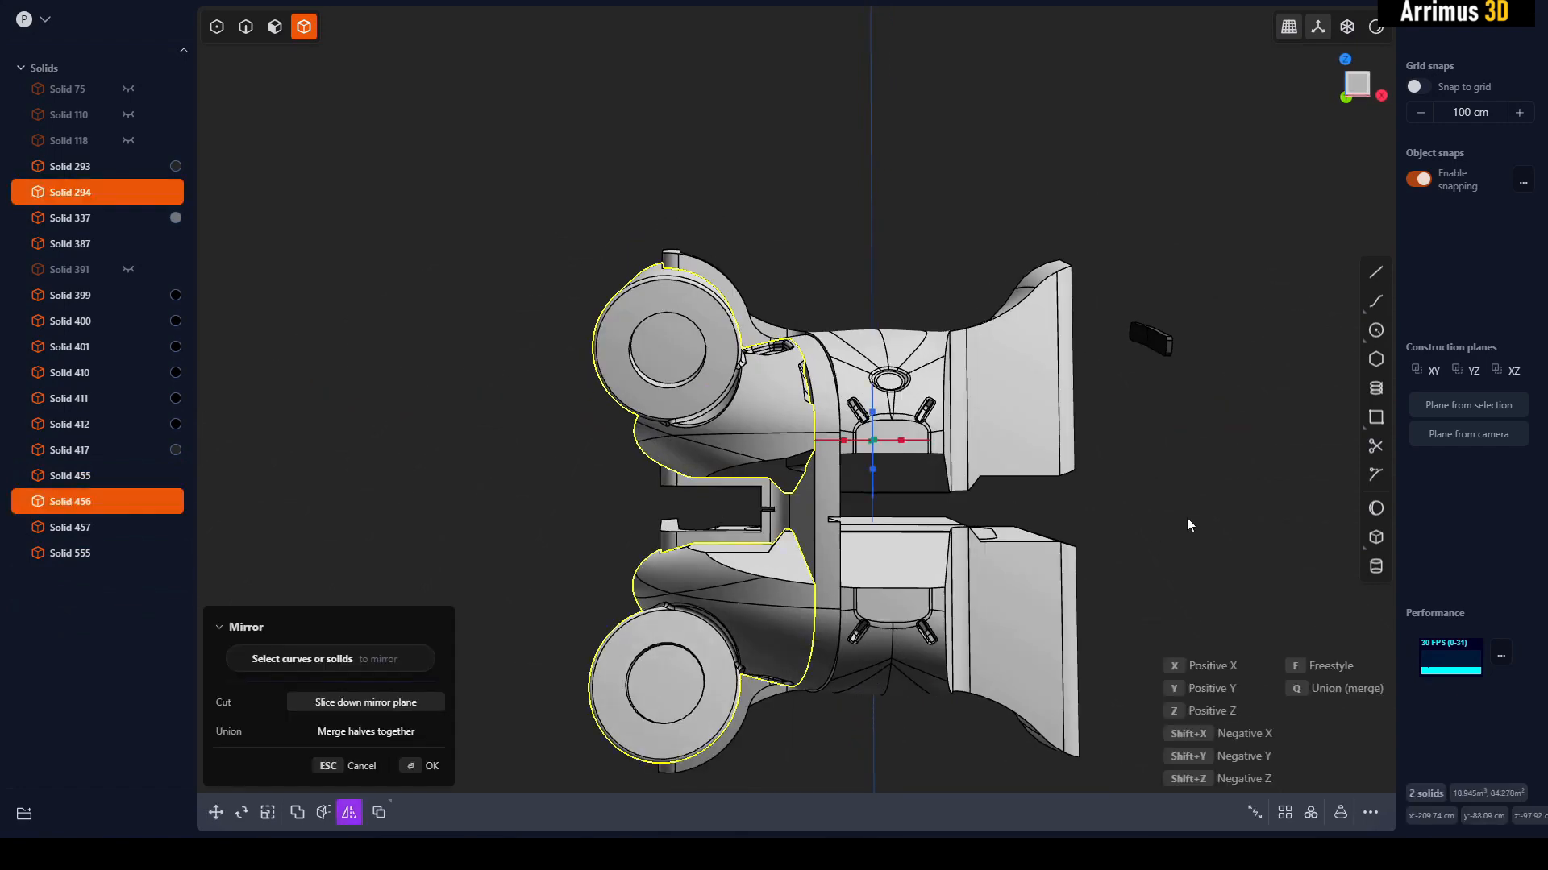
key(Escape)
click(1183, 530)
- Delete the lower left shell and look at the model from the front
click(742, 579)
key(Delete)
scroll(788, 521, up, 4)
middle_drag(741, 578, 832, 492)
click(1361, 84)
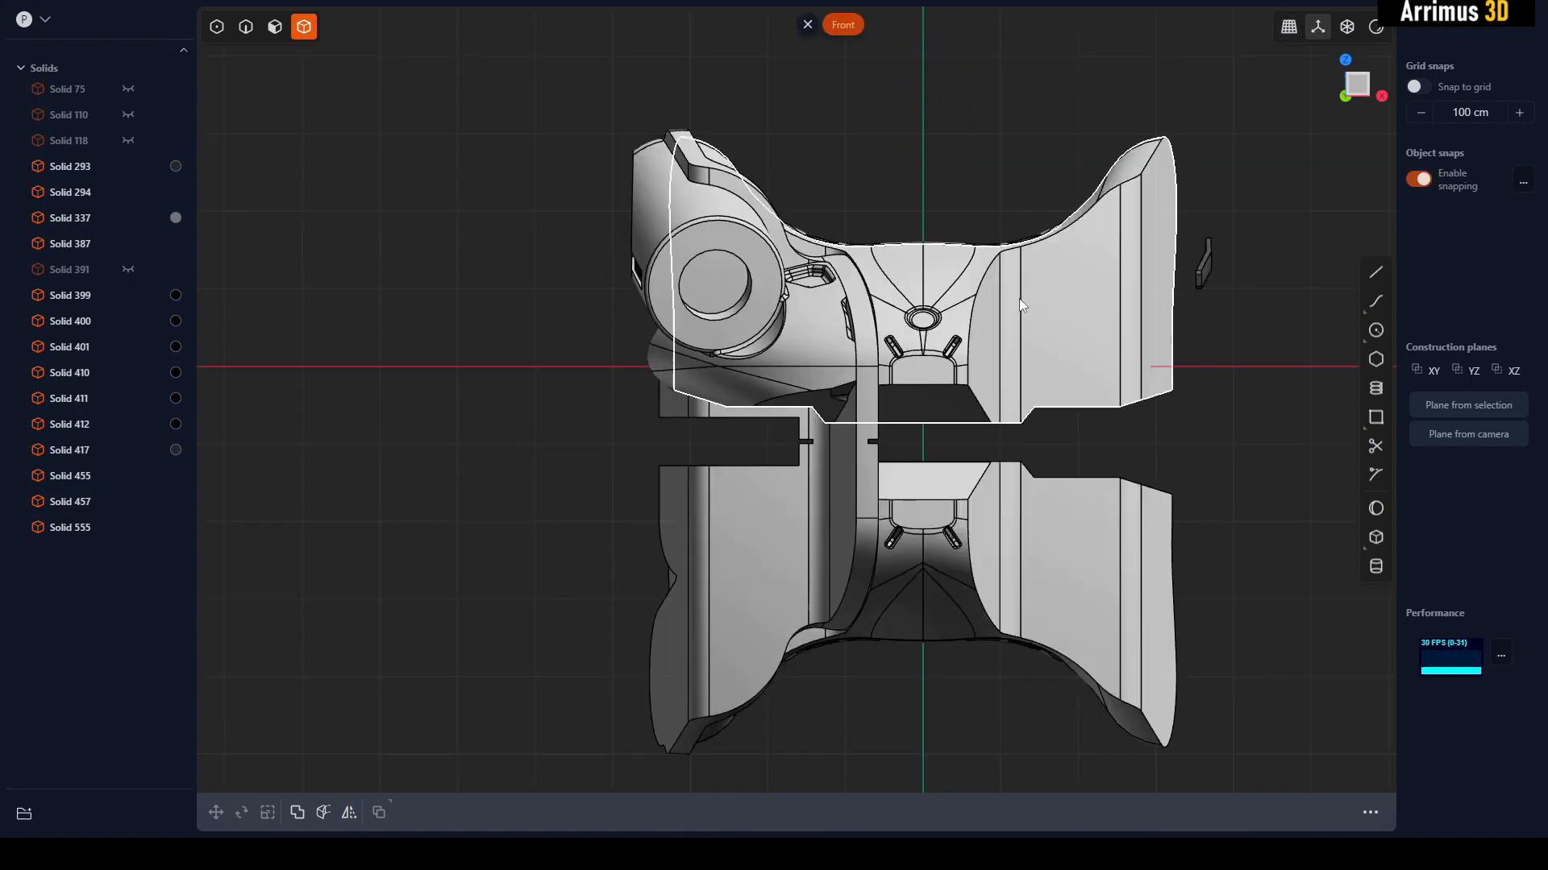
scroll(999, 387, up, 3)
scroll(597, 387, down, 4)
key(shift+a)
click(379, 392)
click(1132, 404)
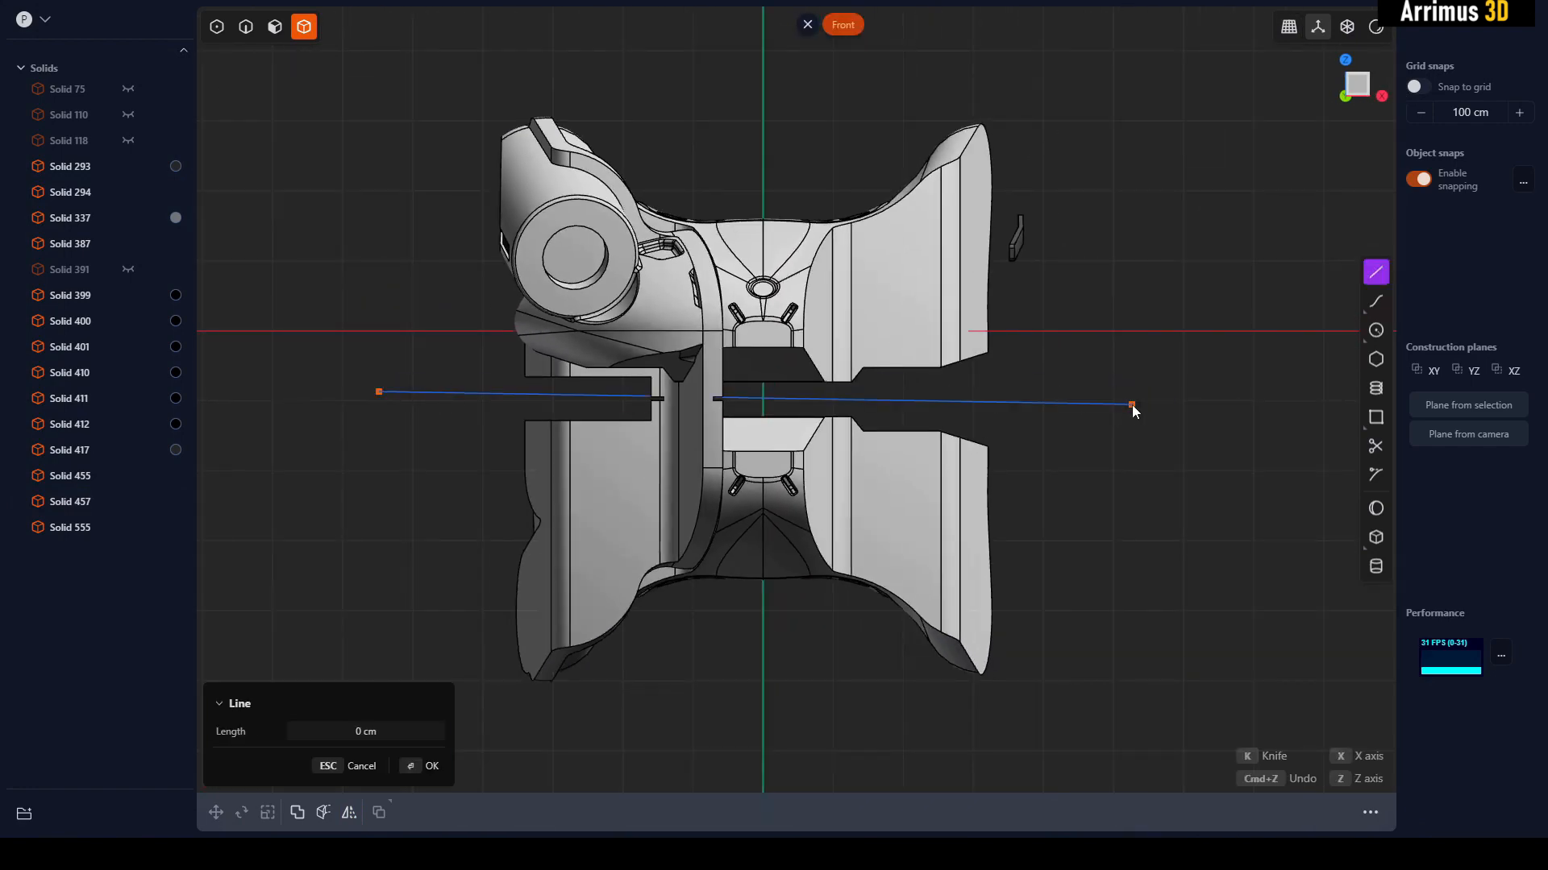
key(Escape)
- Draw a horizontal line about 1243 cm long through the gap between the upper and lower halves
key(shift+a)
click(341, 396)
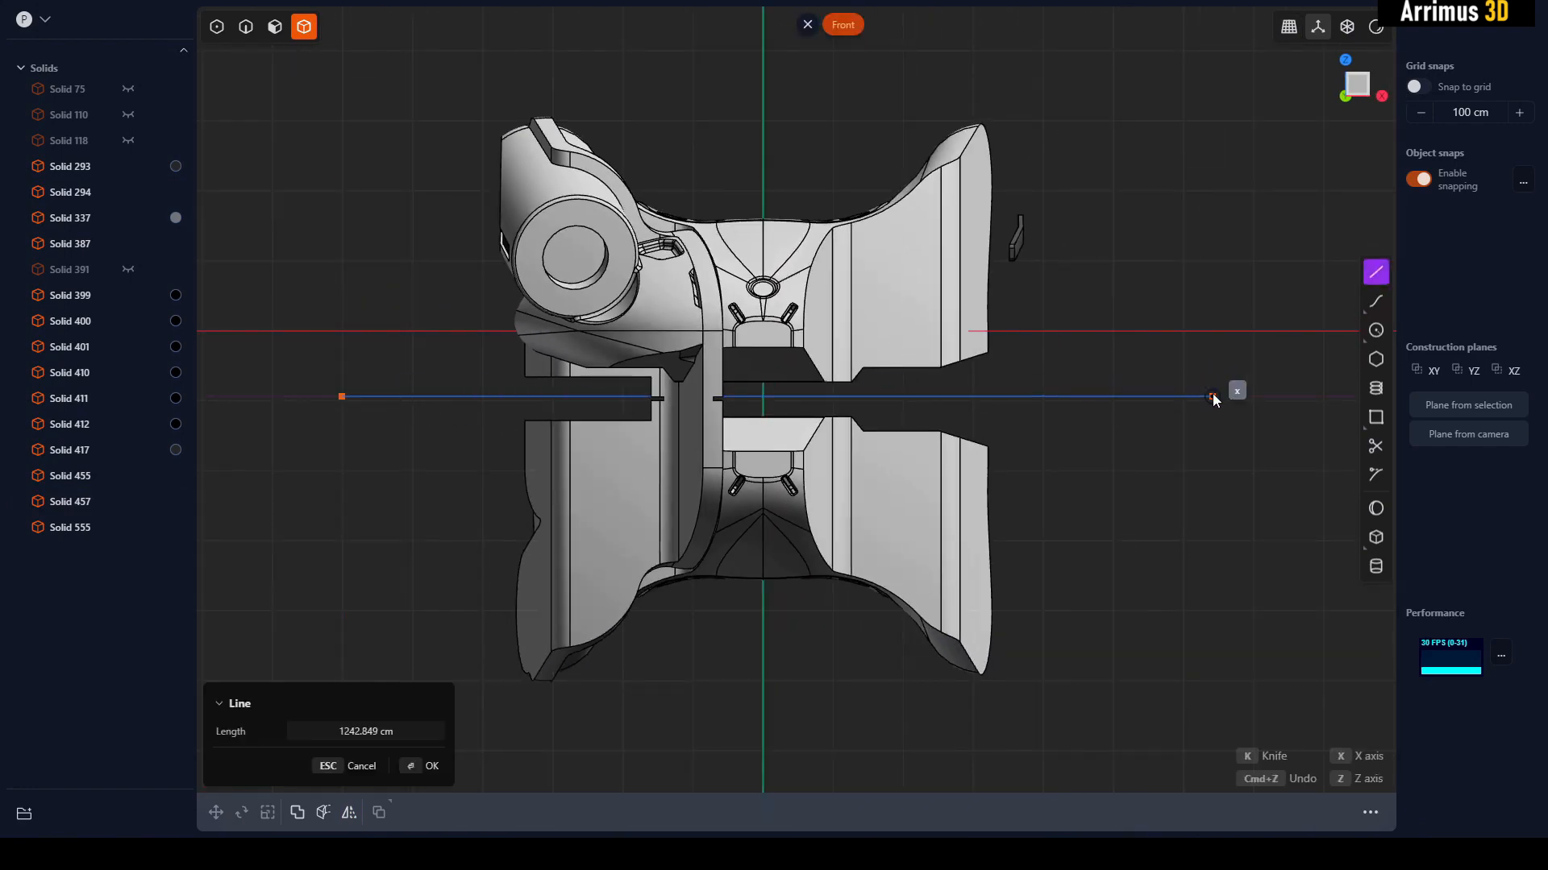
click(1213, 397)
- Move the horizontal line down by about 3.4 cm so it runs through the strap's small notches
scroll(866, 363, up, 4)
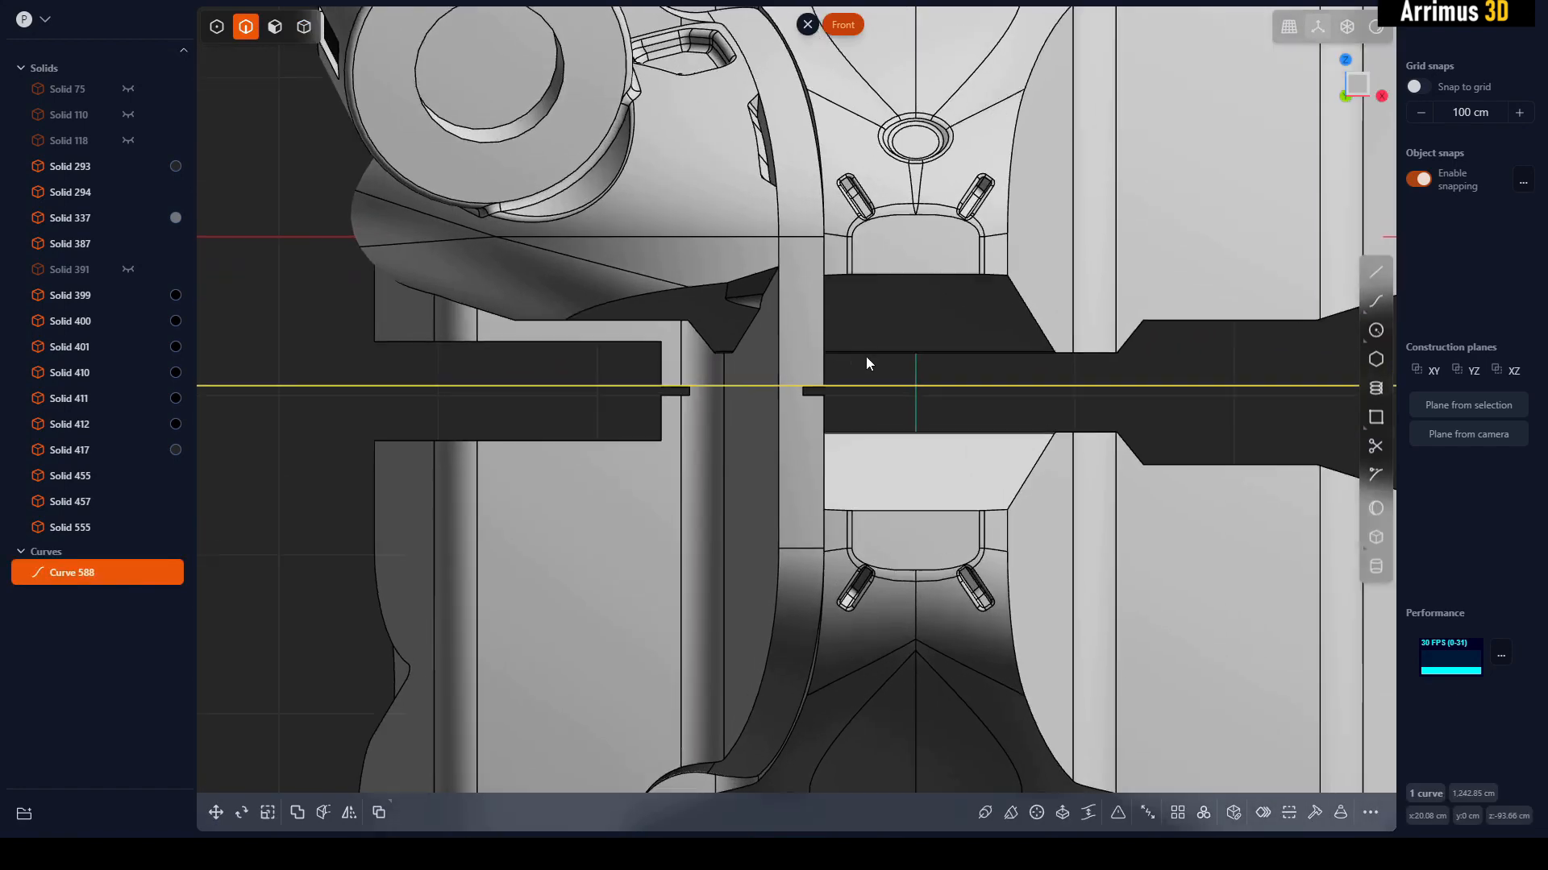
scroll(866, 362, up, 3)
key(g)
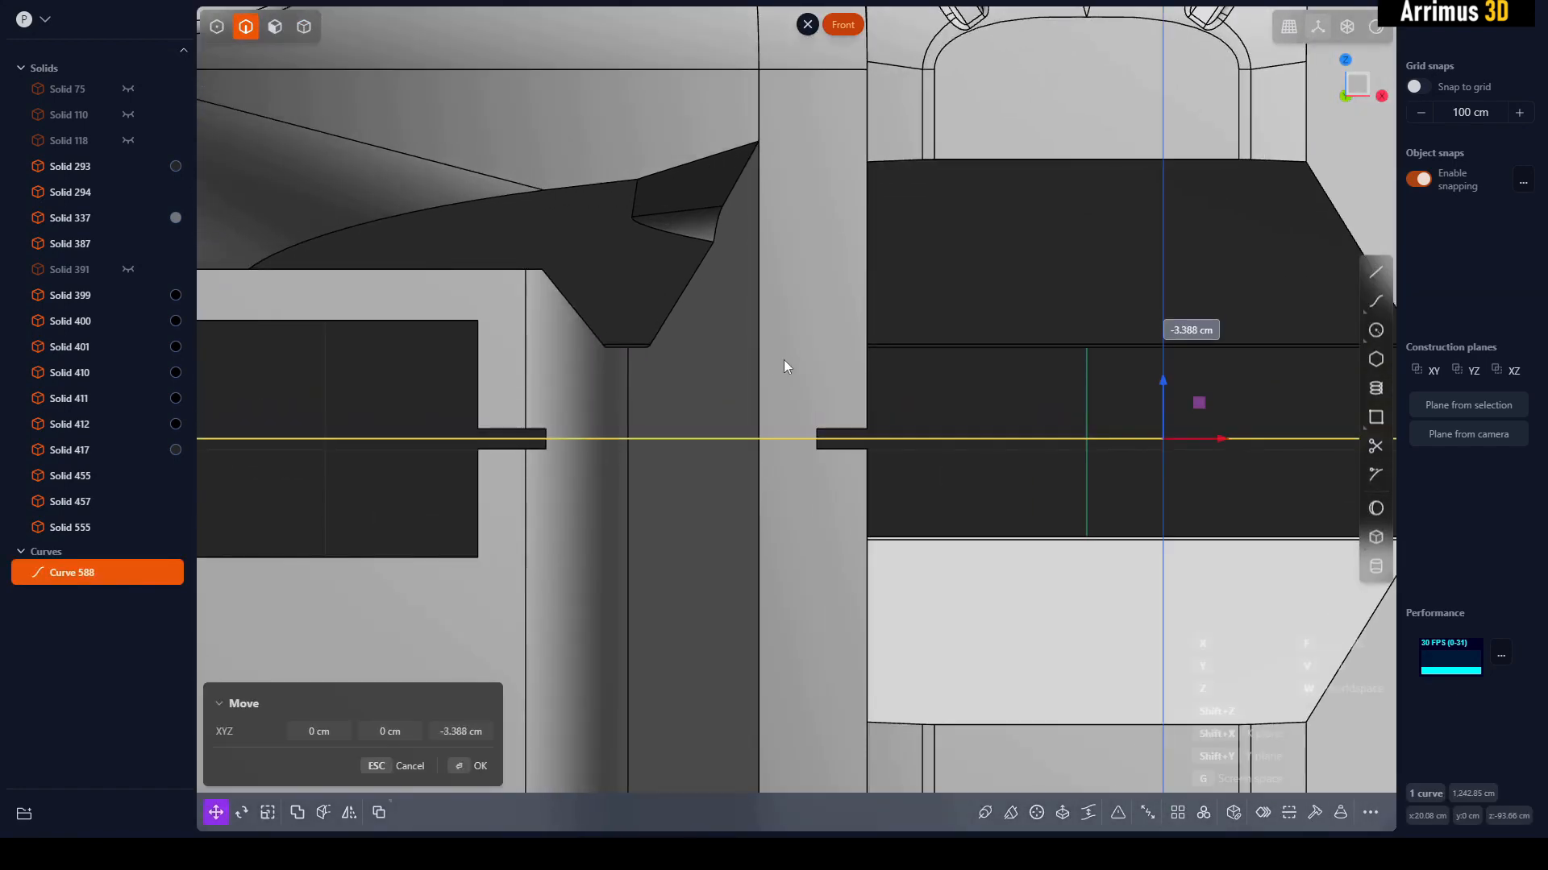
click(783, 359)
click(941, 355)
scroll(1040, 397, down, 4)
key(Escape)
- Cut the left strap in two along the horizontal line
middle_drag(1055, 403, 902, 310)
scroll(916, 345, down, 7)
key(4)
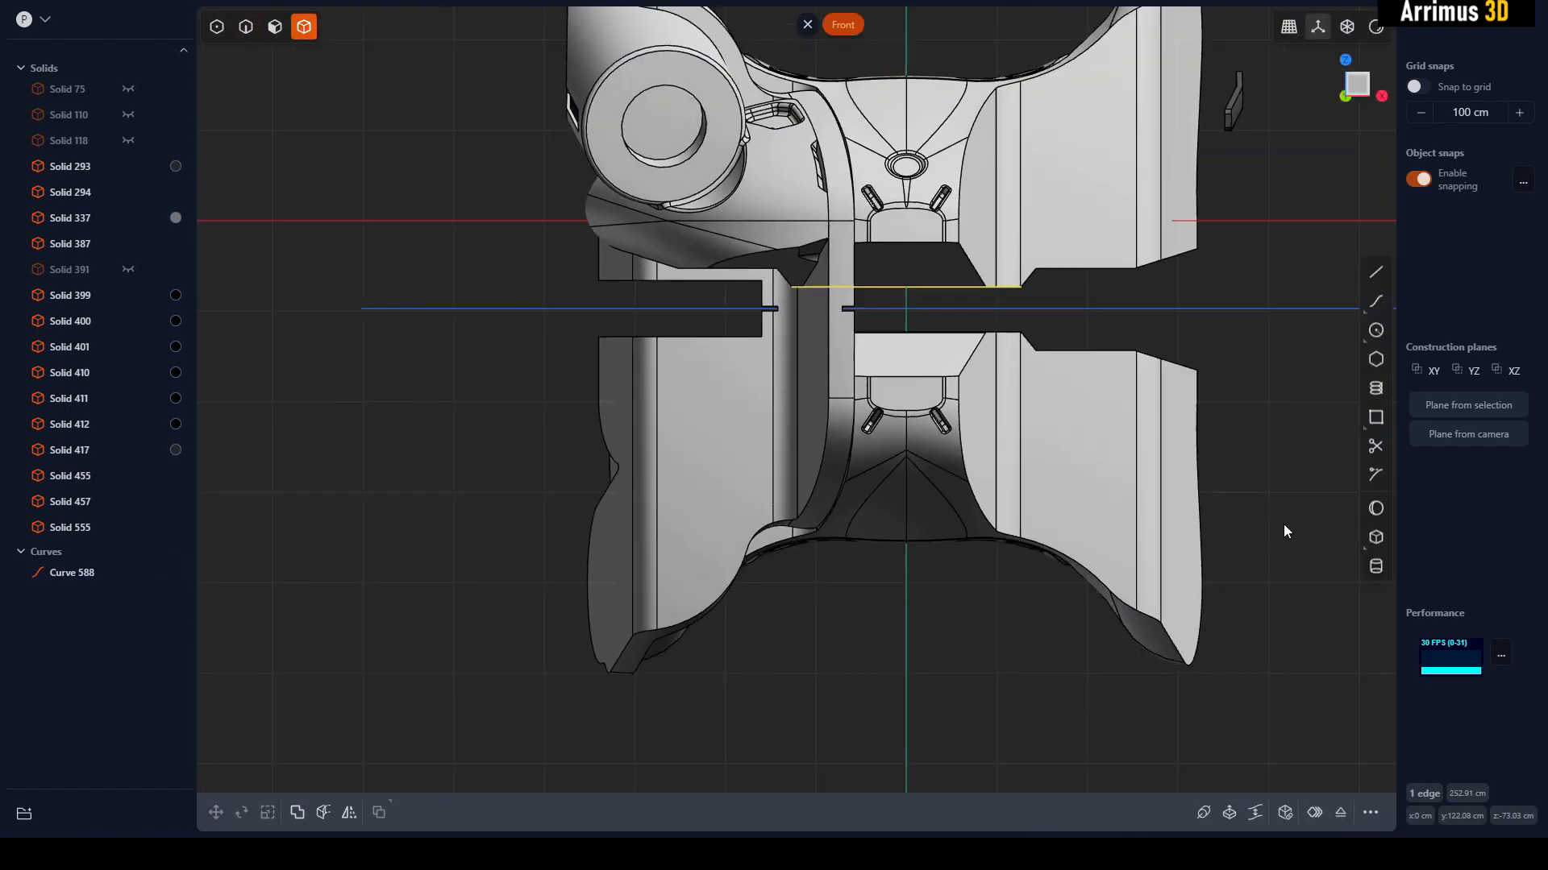
drag(1257, 407, 444, 621)
key(c)
click(560, 308)
right_click(537, 365)
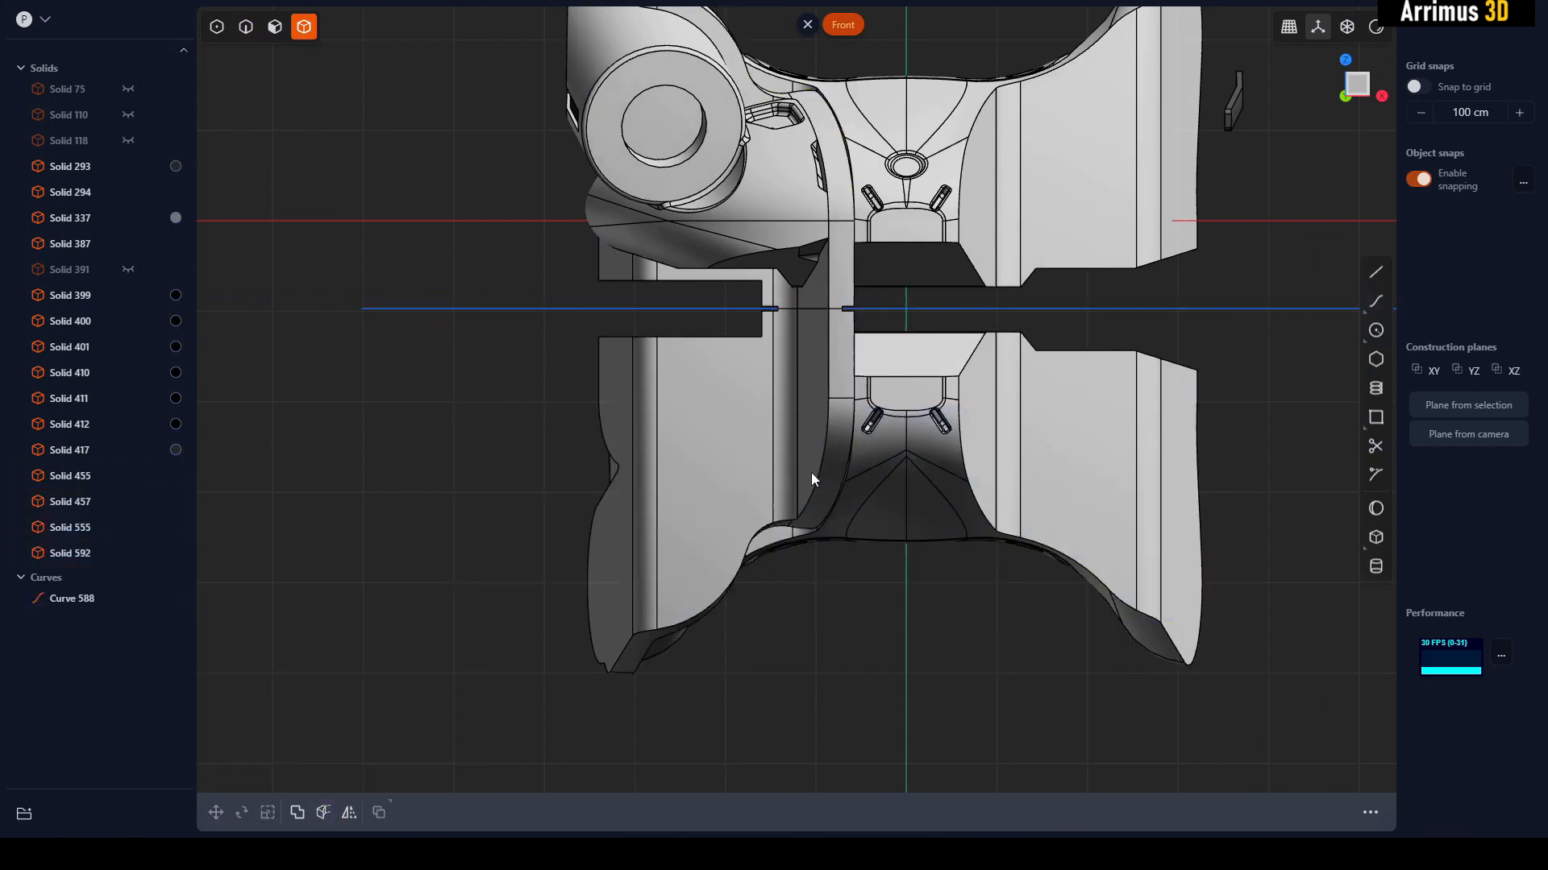
- Delete the lower half of the cut strap and the remaining lower hood pieces
click(812, 473)
key(Delete)
click(882, 471)
key(Delete)
click(883, 470)
key(Delete)
- Mirror the upper left shell across the model's center in X
middle_drag(874, 253, 914, 451)
scroll(860, 439, down, 3)
click(849, 438)
key(alt+x)
key(x)
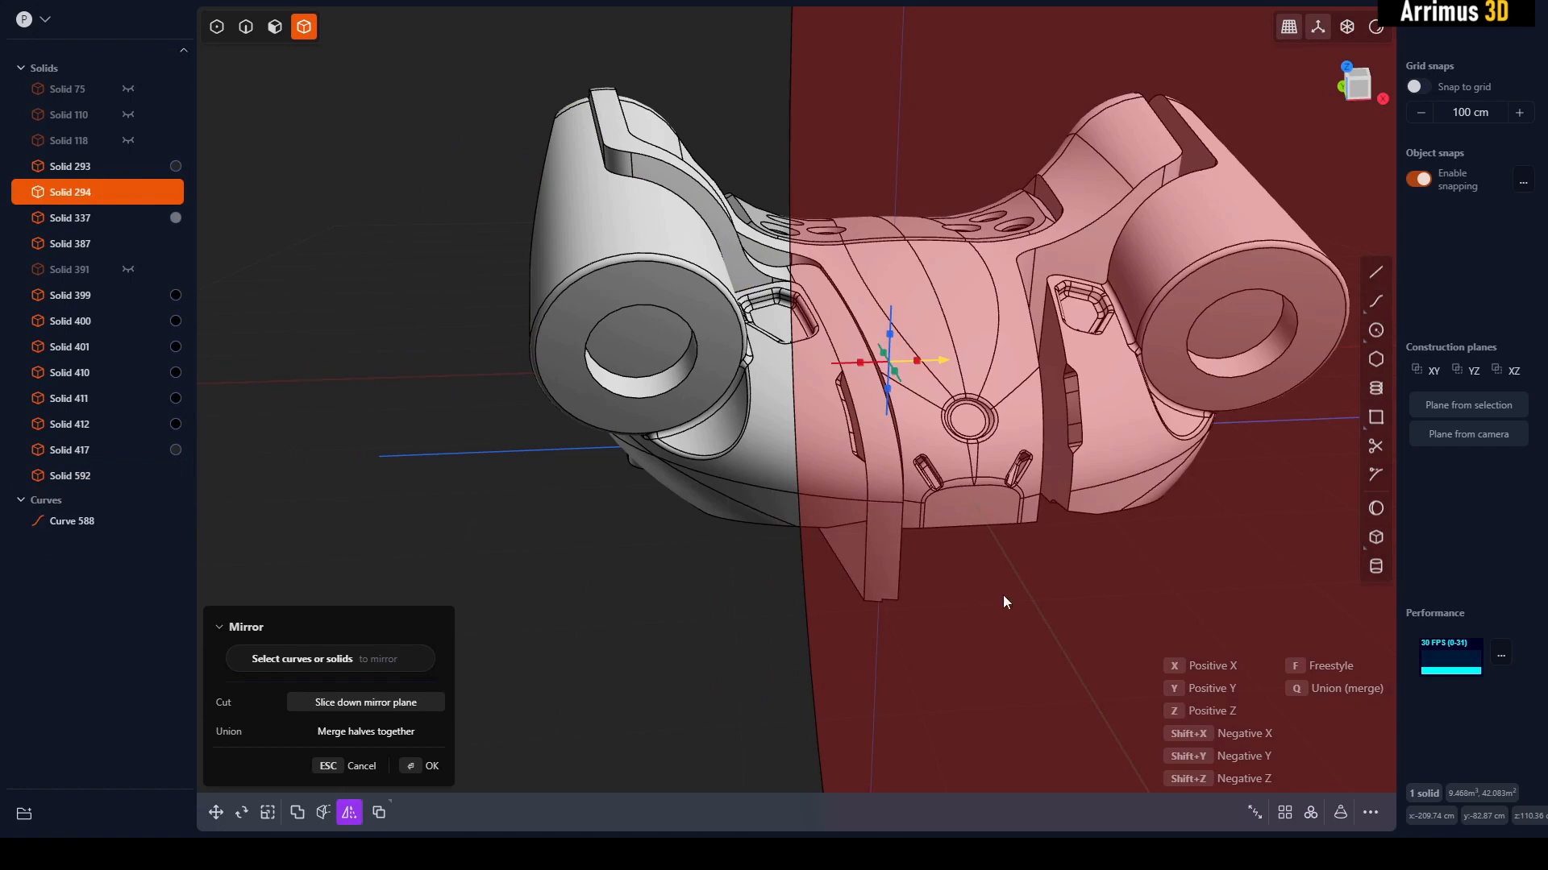
key(Return)
- Mirror the left strap across the model's center in X
click(893, 403)
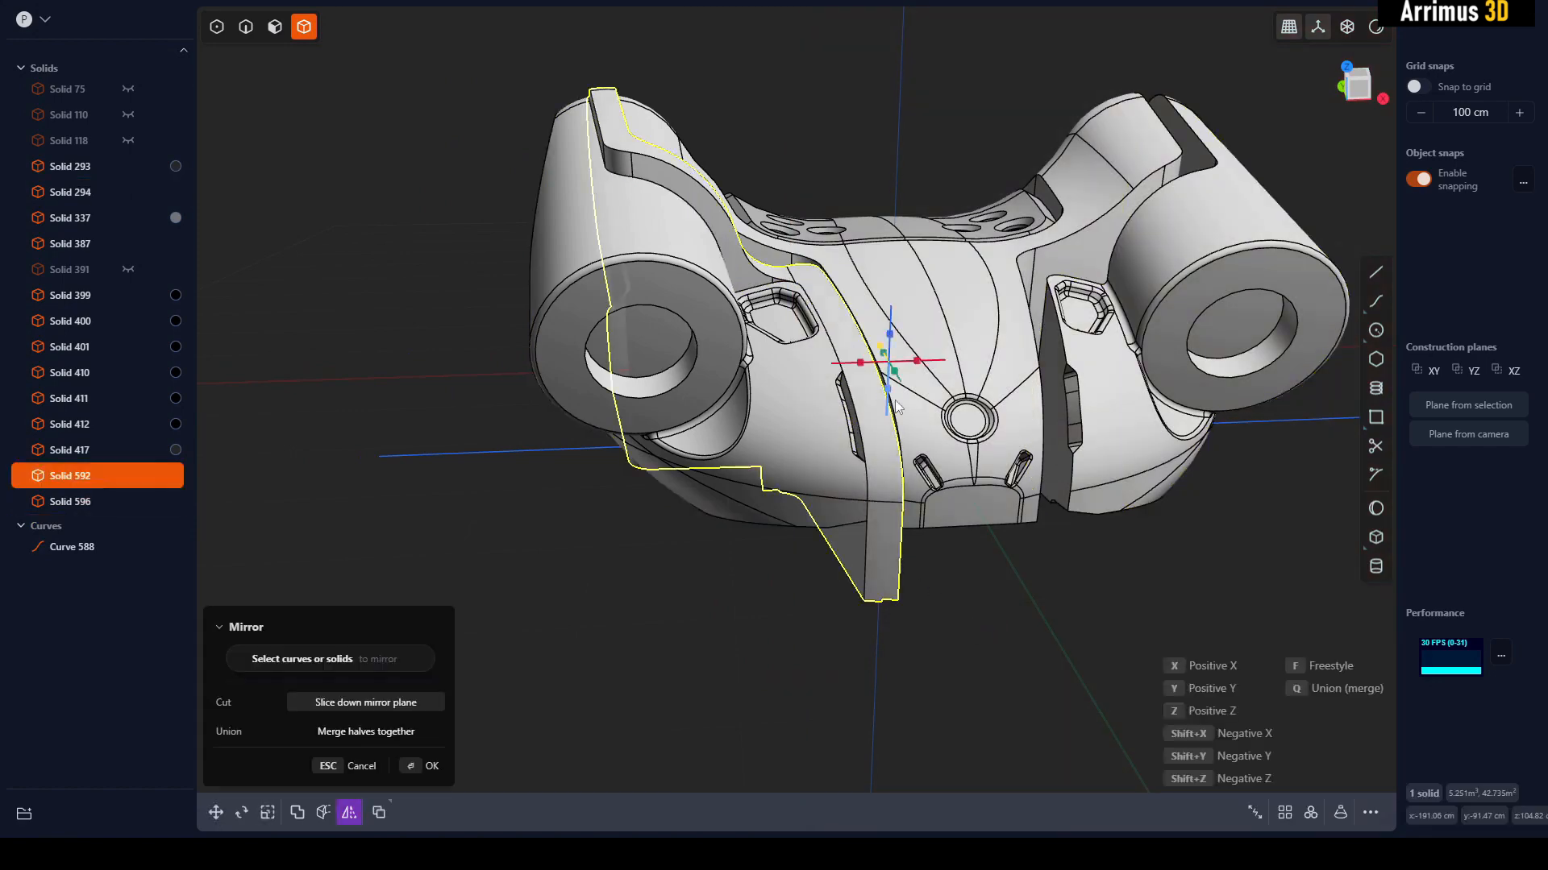
key(x)
key(Return)
click(772, 637)
- Extend the front end faces of both straps outward together with Offset face
middle_drag(773, 635, 802, 565)
key(3)
click(922, 490)
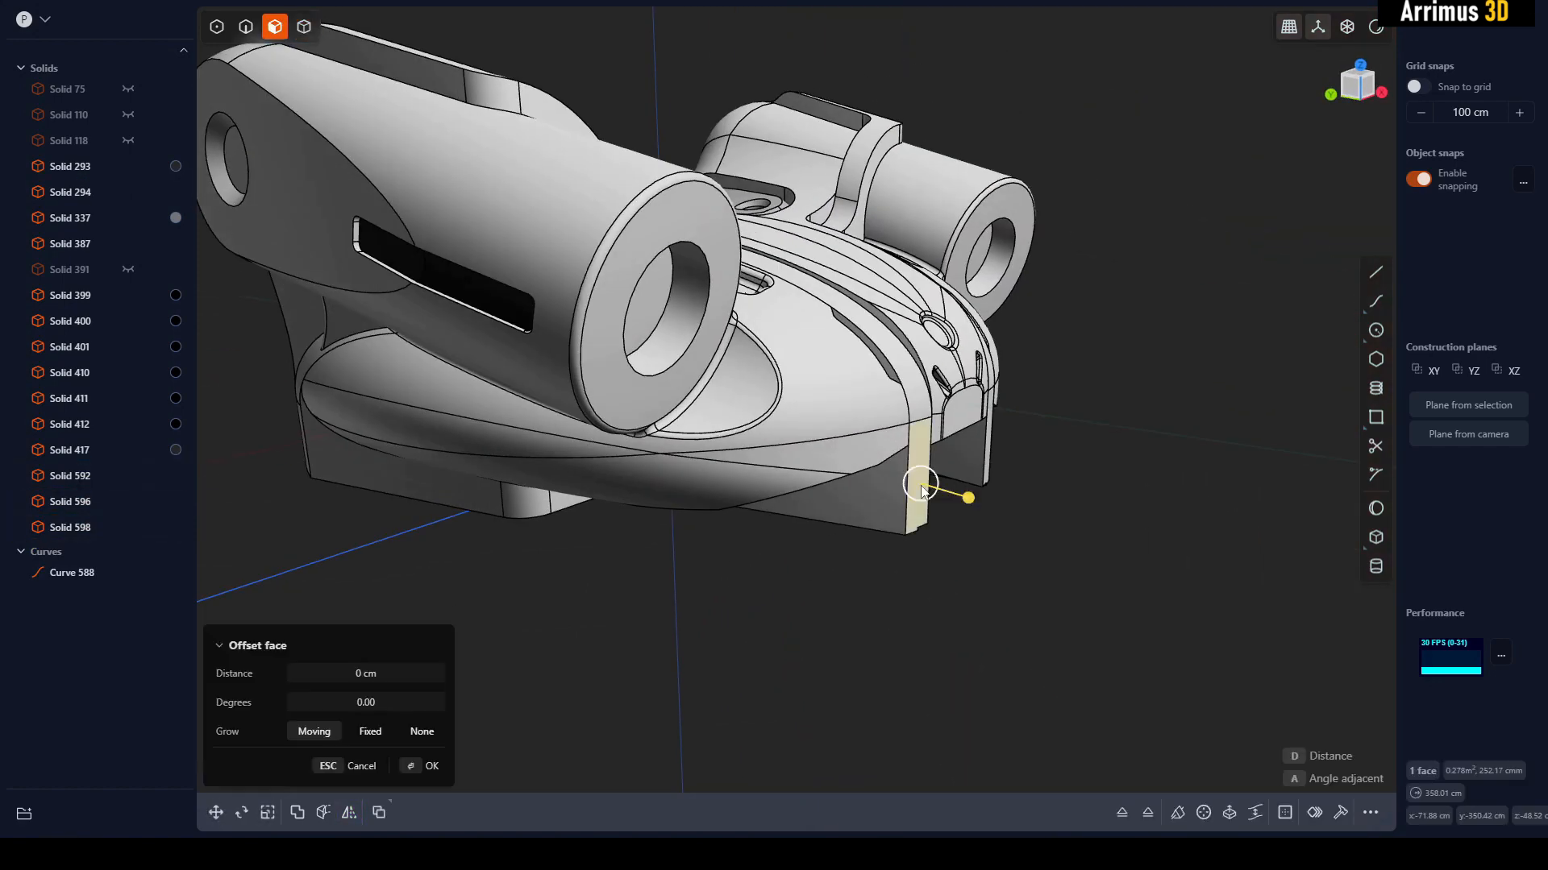
middle_drag(922, 490, 1132, 563)
shift+click(884, 509)
key(d)
click(987, 548)
click(1131, 563)
- Rotate the top face of the left strap's extension down about 22.4° around a pivot on its rear edge
scroll(968, 499, up, 3)
click(854, 440)
key(r)
key(v)
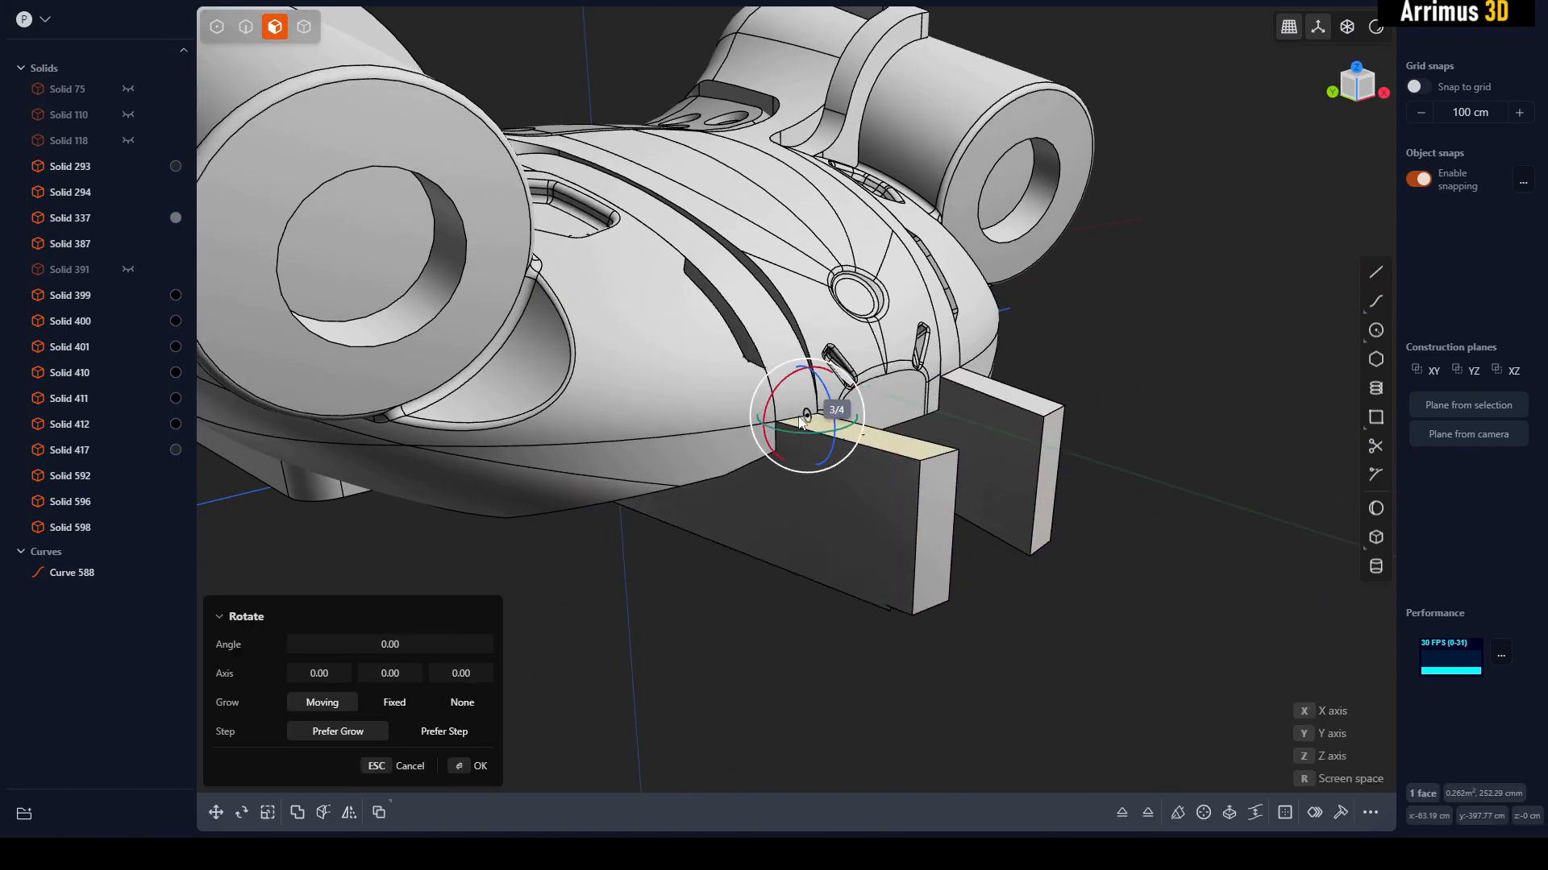
click(798, 416)
key(z)
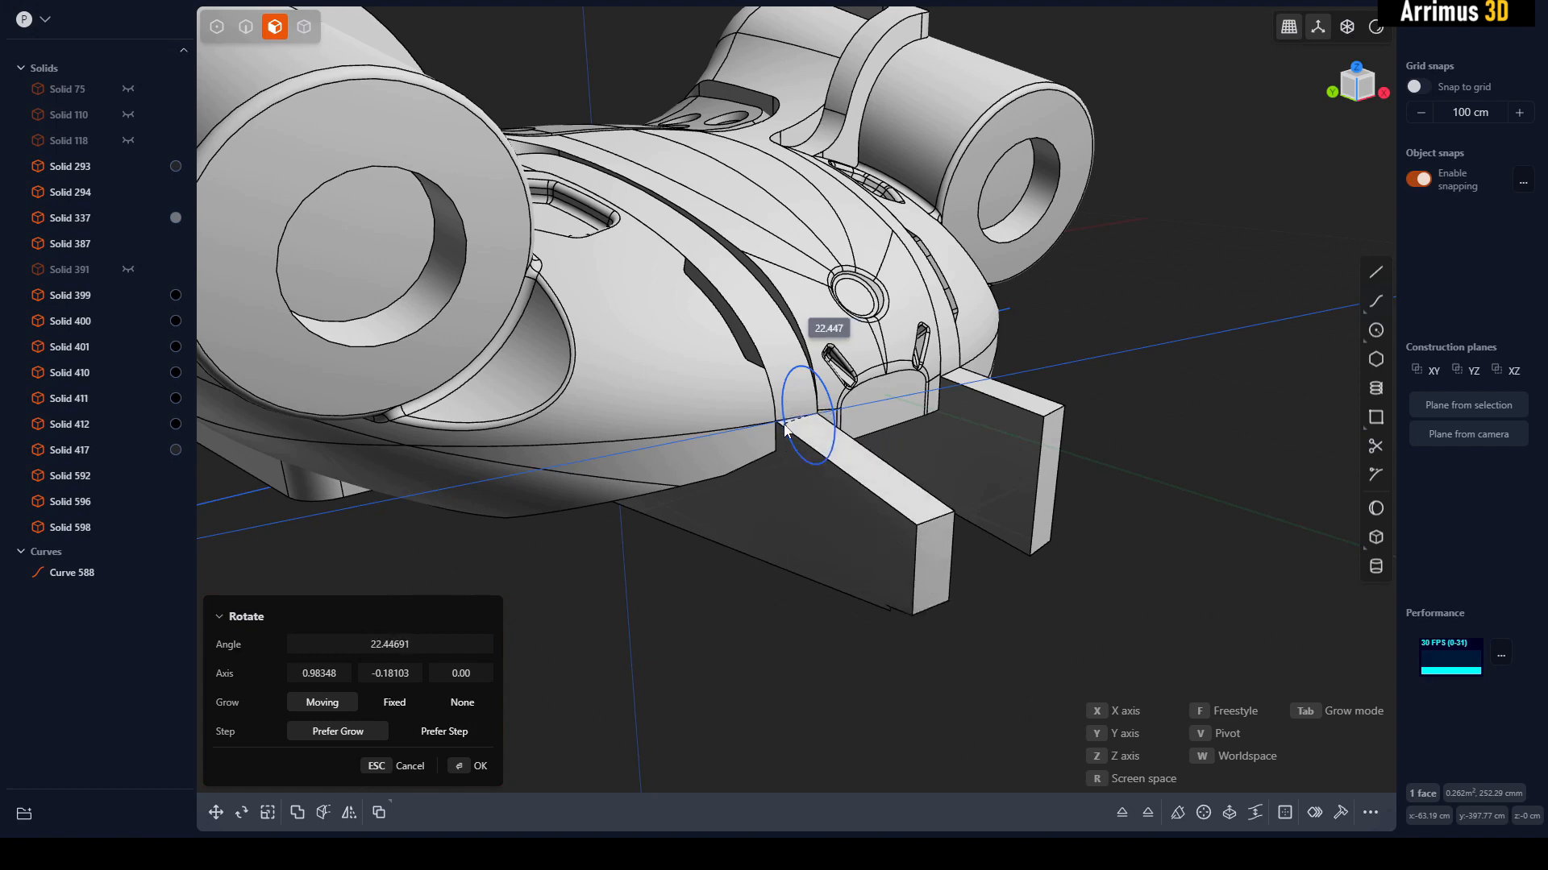
click(785, 423)
- Delete the mirrored right strap
key(4)
click(1014, 456)
key(x)
- Fillet the edge where the left strap's curved top meets its sloped extension
scroll(821, 439, up, 1)
key(2)
click(801, 412)
key(b)
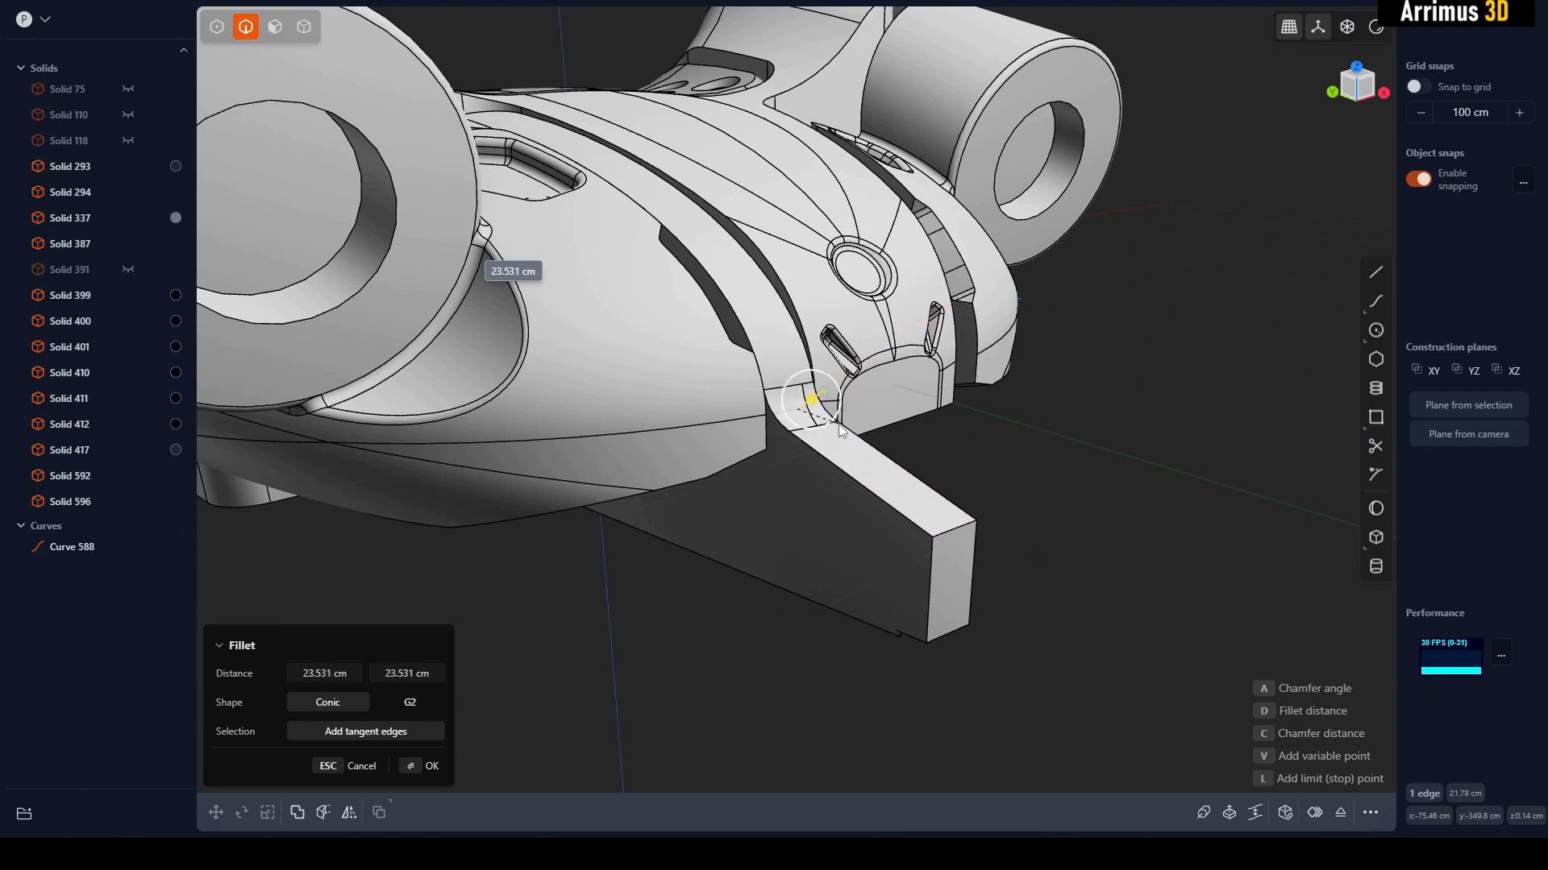
click(1073, 458)
right_click(1070, 455)
key(3)
key(2)
click(961, 528)
key(b)
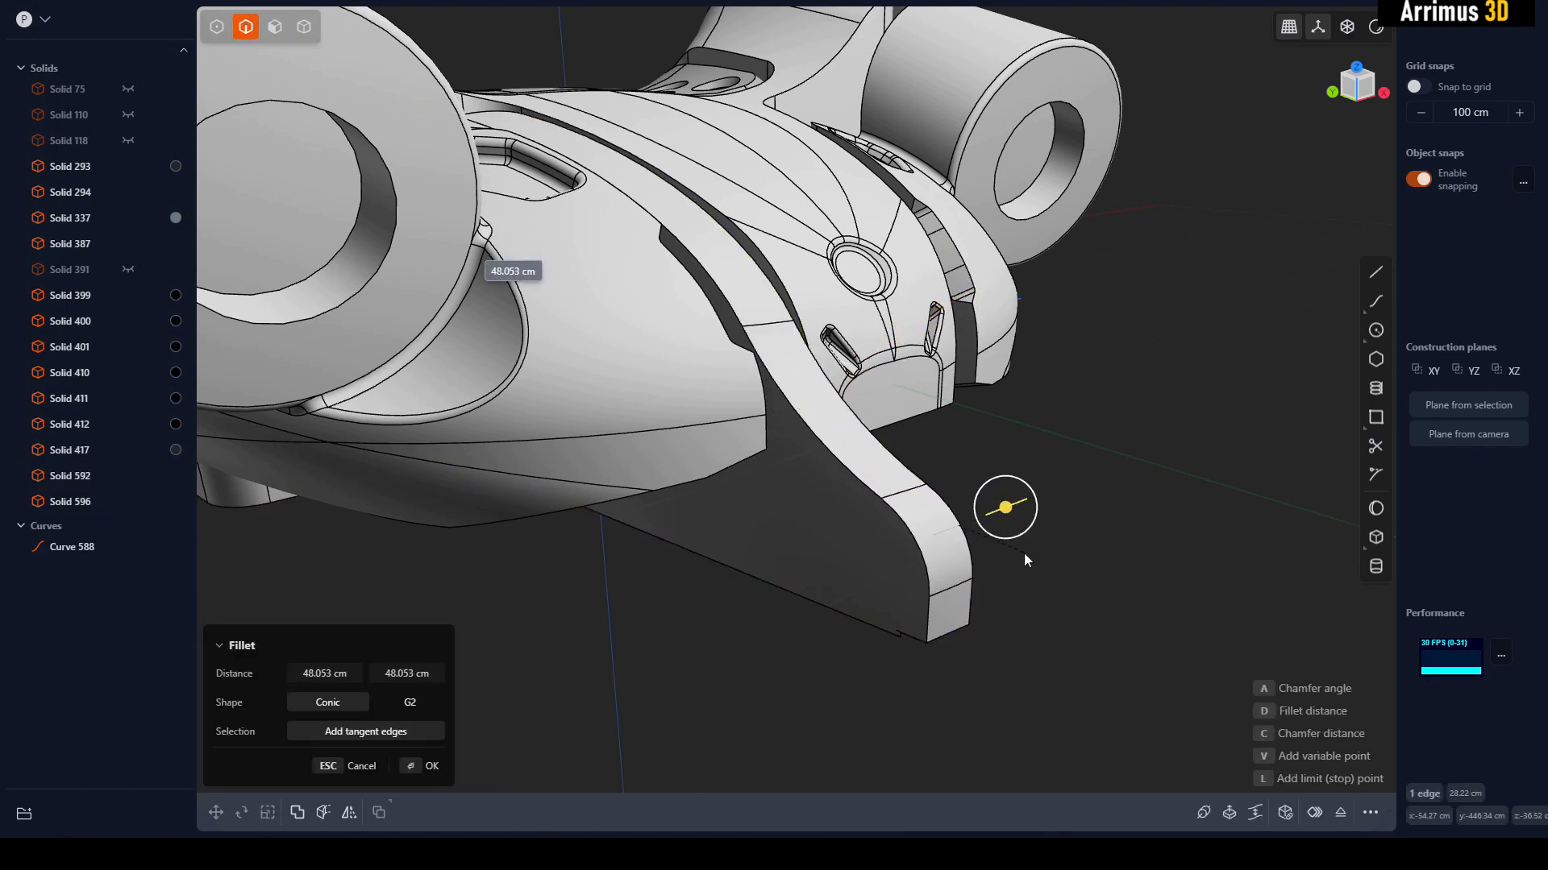
key(Escape)
- Try to offset the left strap's front end face inward by about 32.3 cm
key(3)
click(957, 556)
middle_drag(957, 556, 983, 551)
key(d)
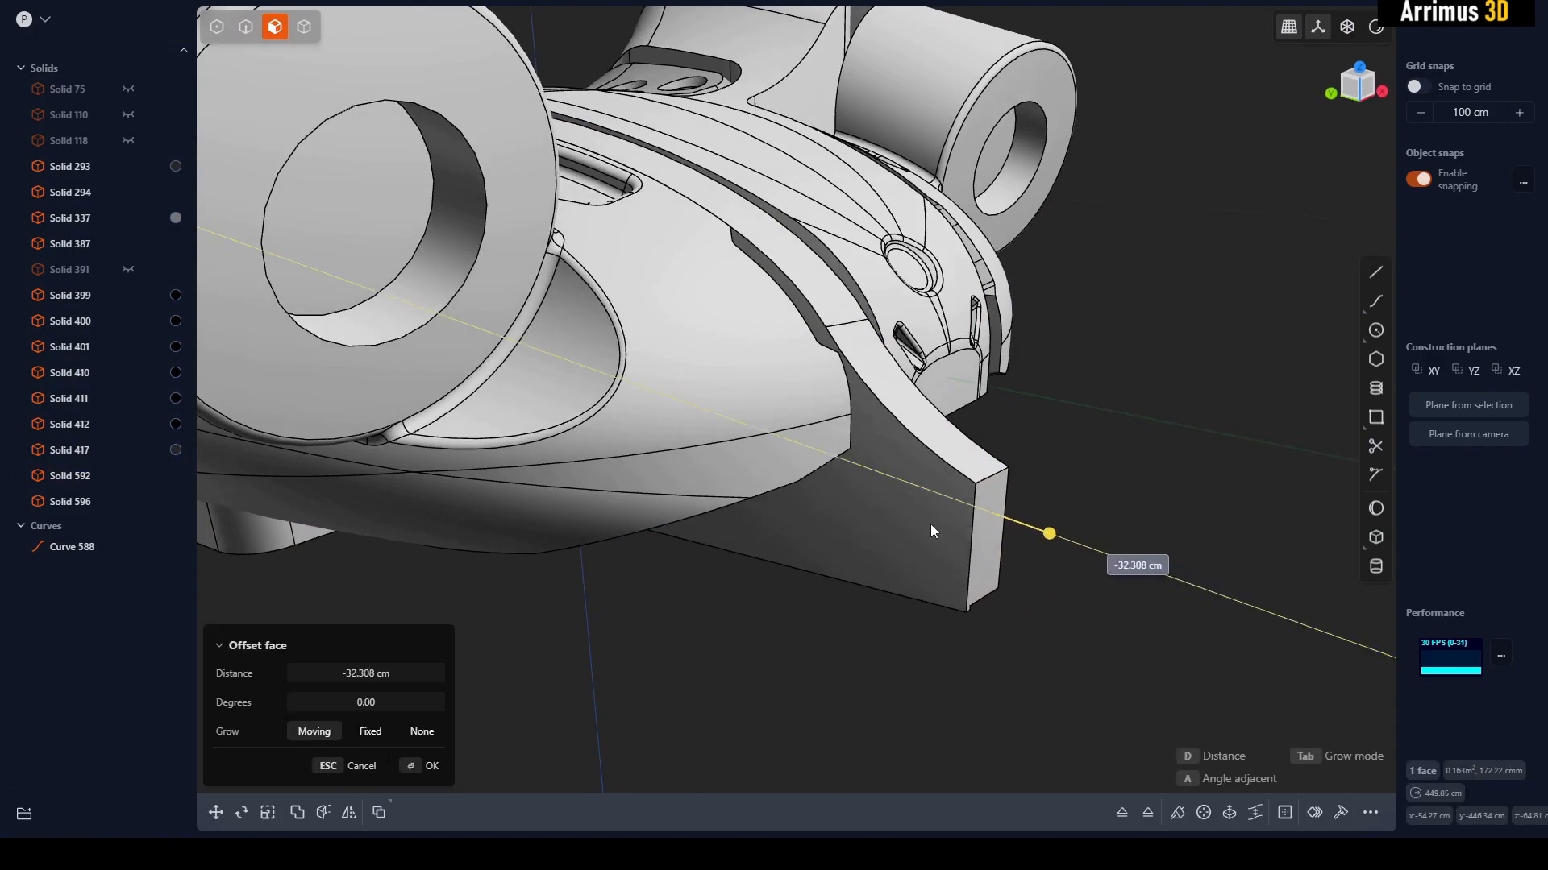
click(930, 523)
middle_drag(1131, 513, 685, 419)
scroll(686, 418, up, 2)
click(699, 418)
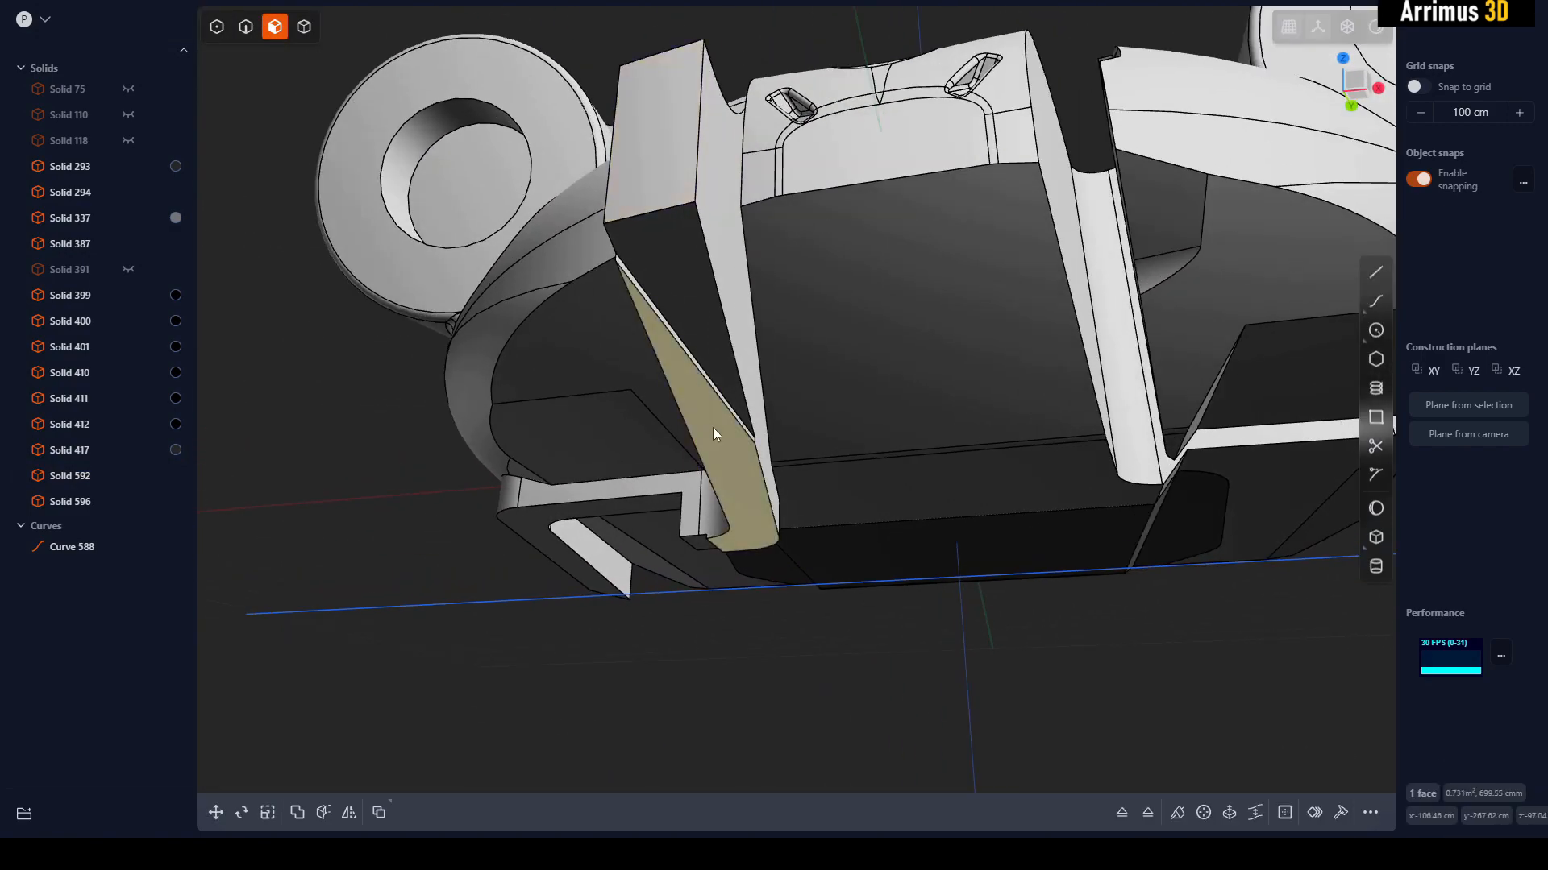
key(ctrl+z)
key(4)
middle_drag(777, 588, 1280, 262)
middle_drag(1201, 197, 1081, 203)
click(1349, 97)
middle_drag(1096, 318, 1045, 246)
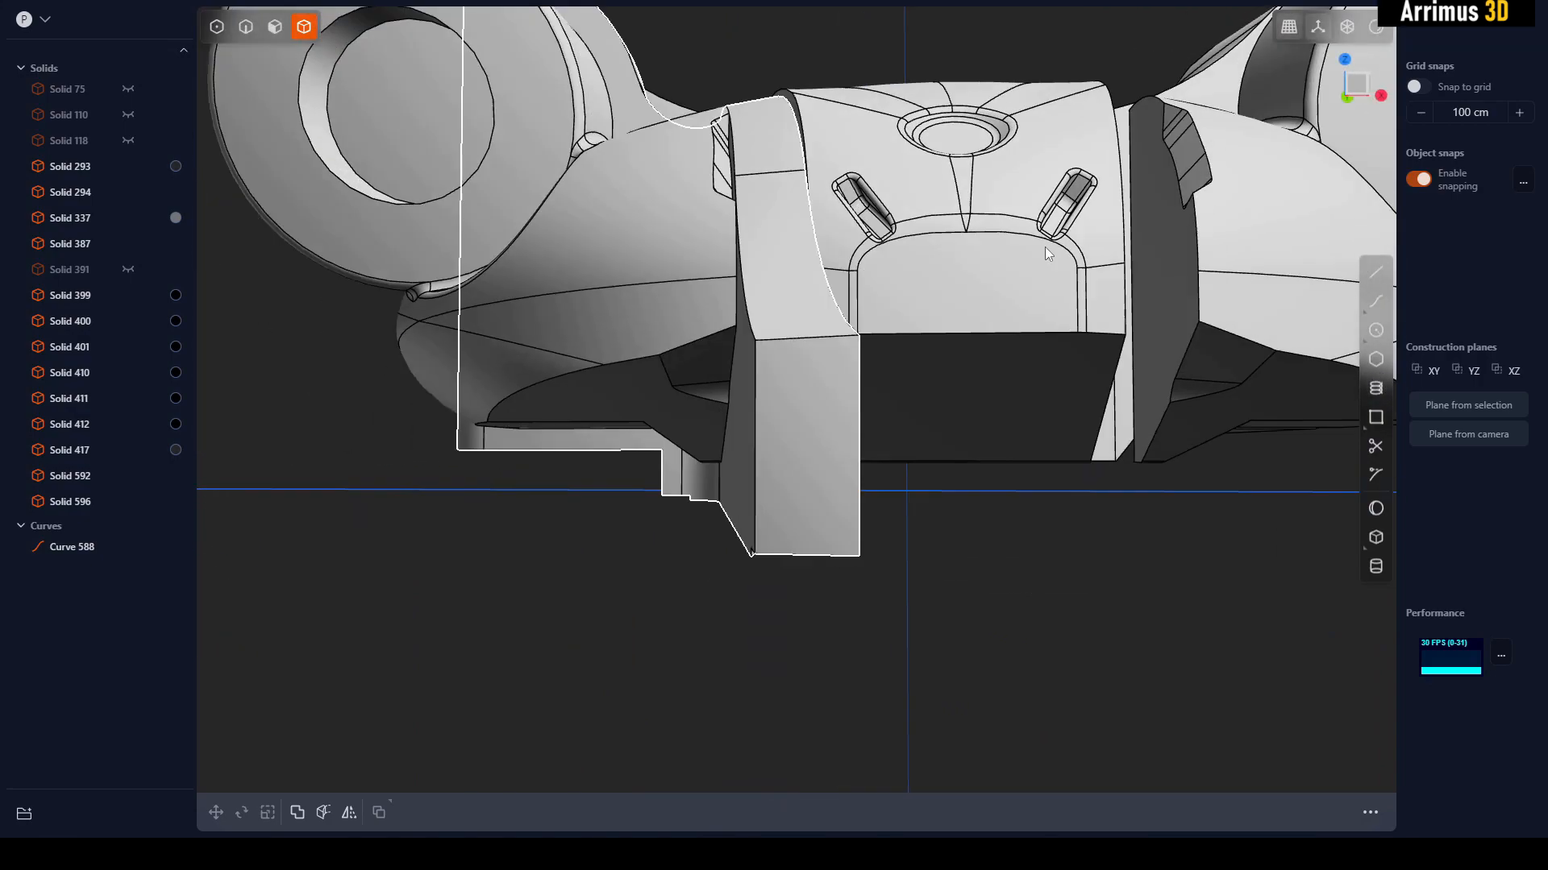
click(1351, 90)
scroll(781, 452, up, 4)
middle_drag(853, 500, 657, 440)
key(3)
click(658, 442)
drag(651, 494, 649, 471)
middle_drag(652, 463, 990, 482)
key(Escape)
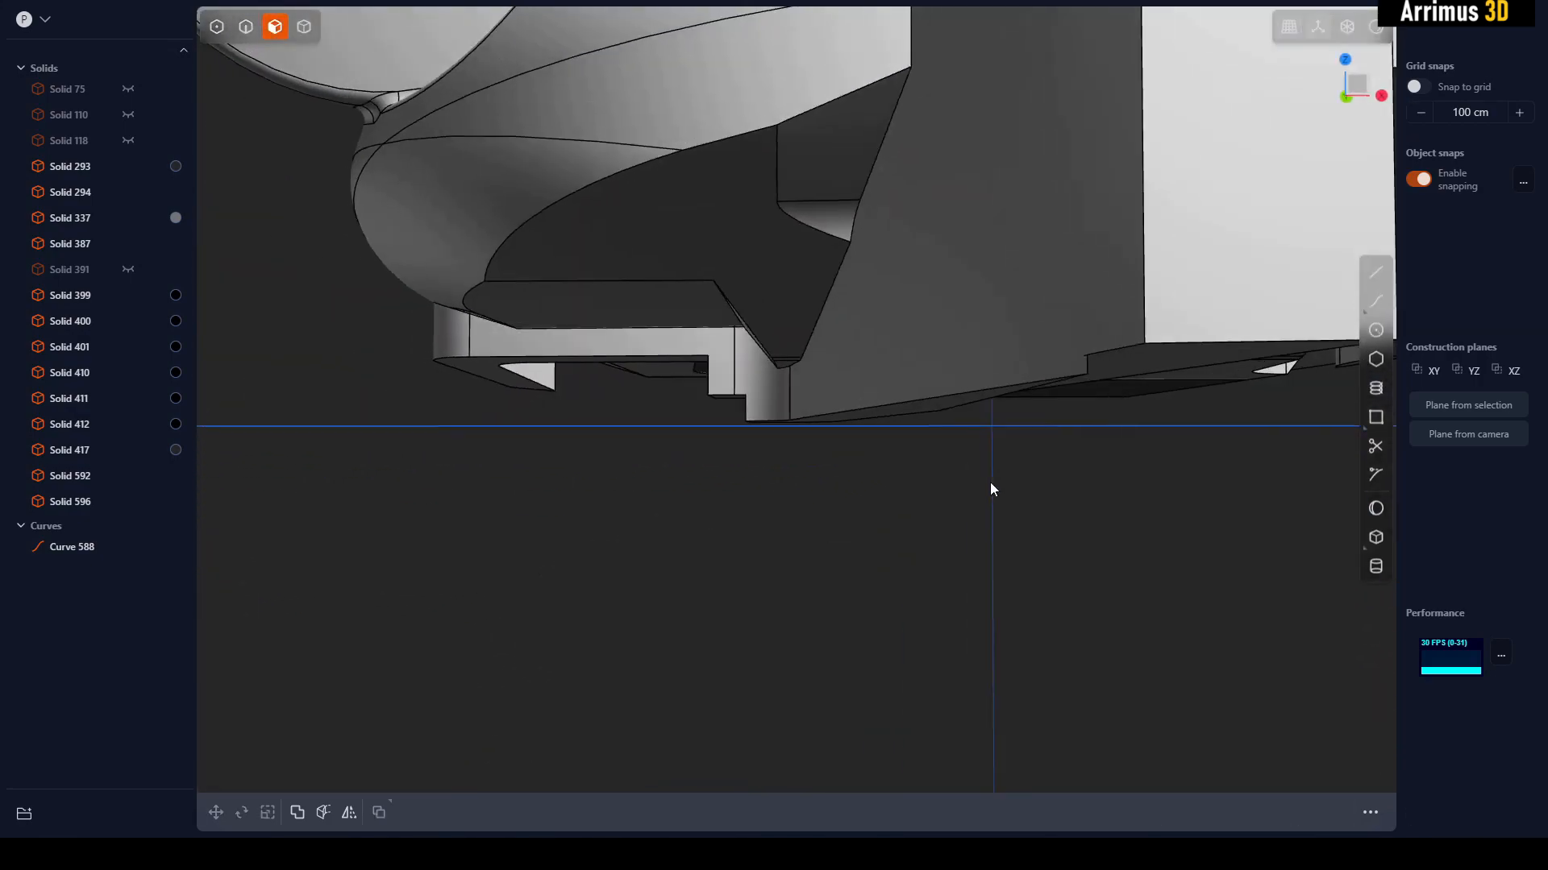
- In the front view, draw a horizontal line about 143 cm long across the strap's lower end
click(1360, 84)
scroll(944, 422, up, 6)
key(l)
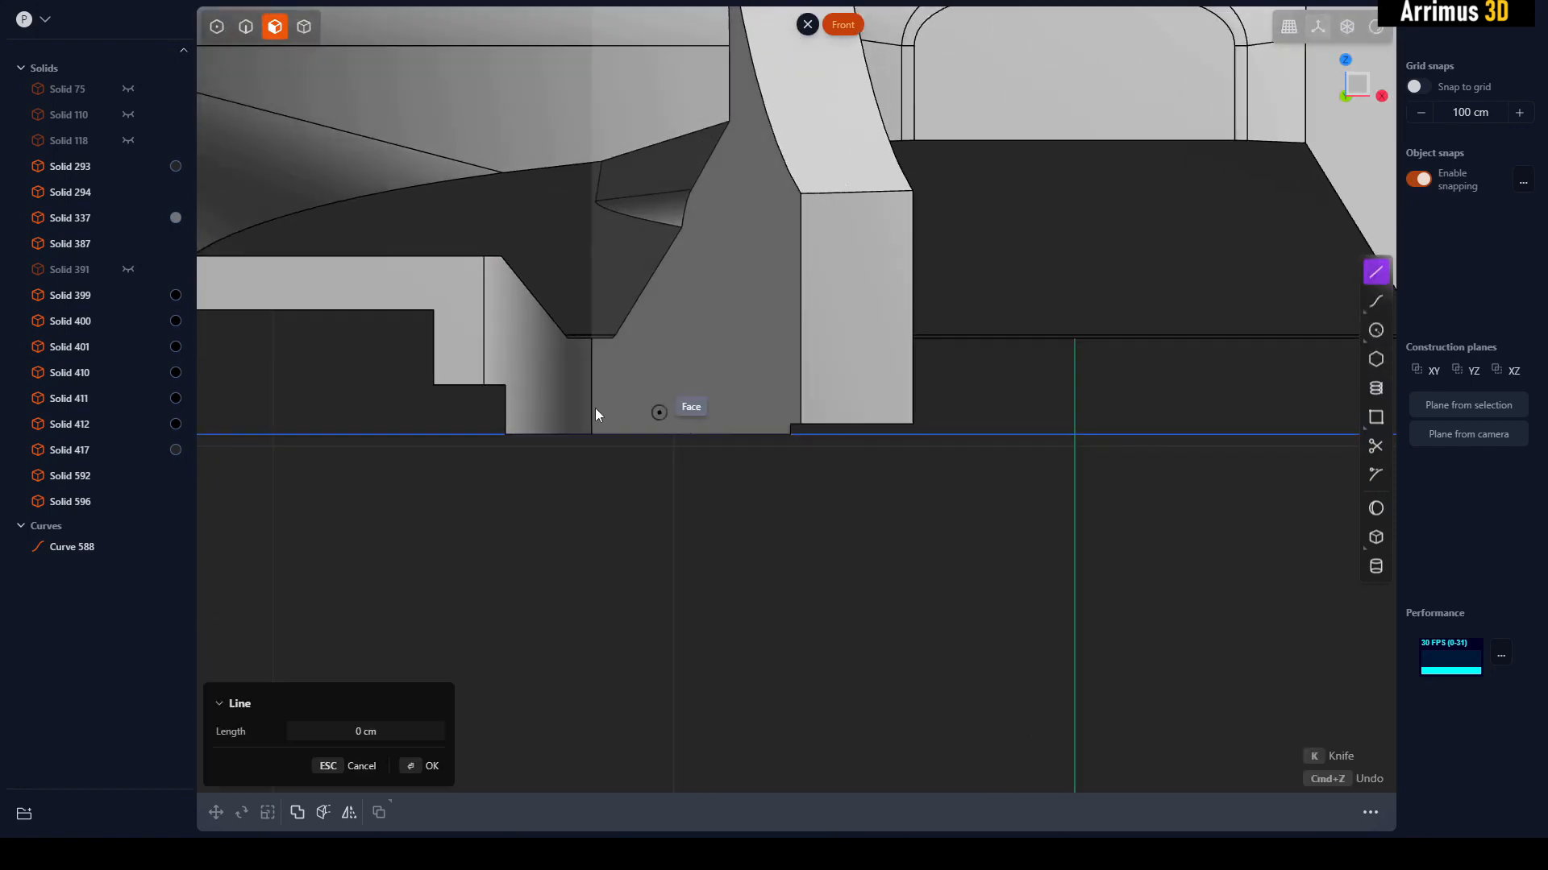
click(441, 405)
click(1014, 406)
right_click(1020, 379)
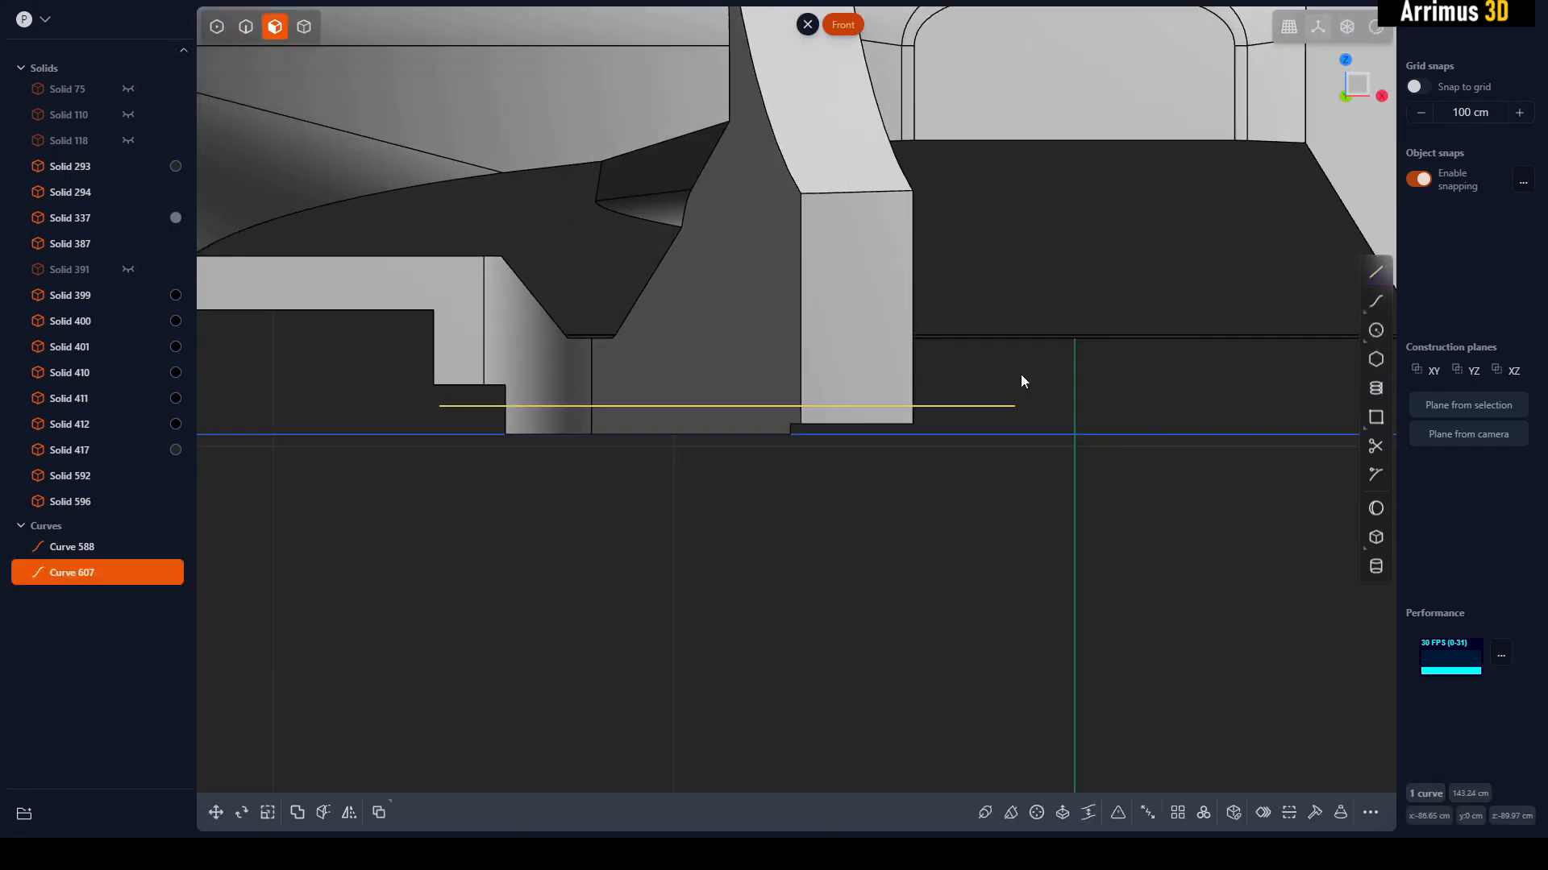
- Cut the left strap along the short horizontal line
key(4)
click(896, 383)
key(c)
click(981, 405)
right_click(988, 400)
- Delete the sliver cut off below the strap and the short cutting line
click(1007, 394)
click(879, 415)
key(x)
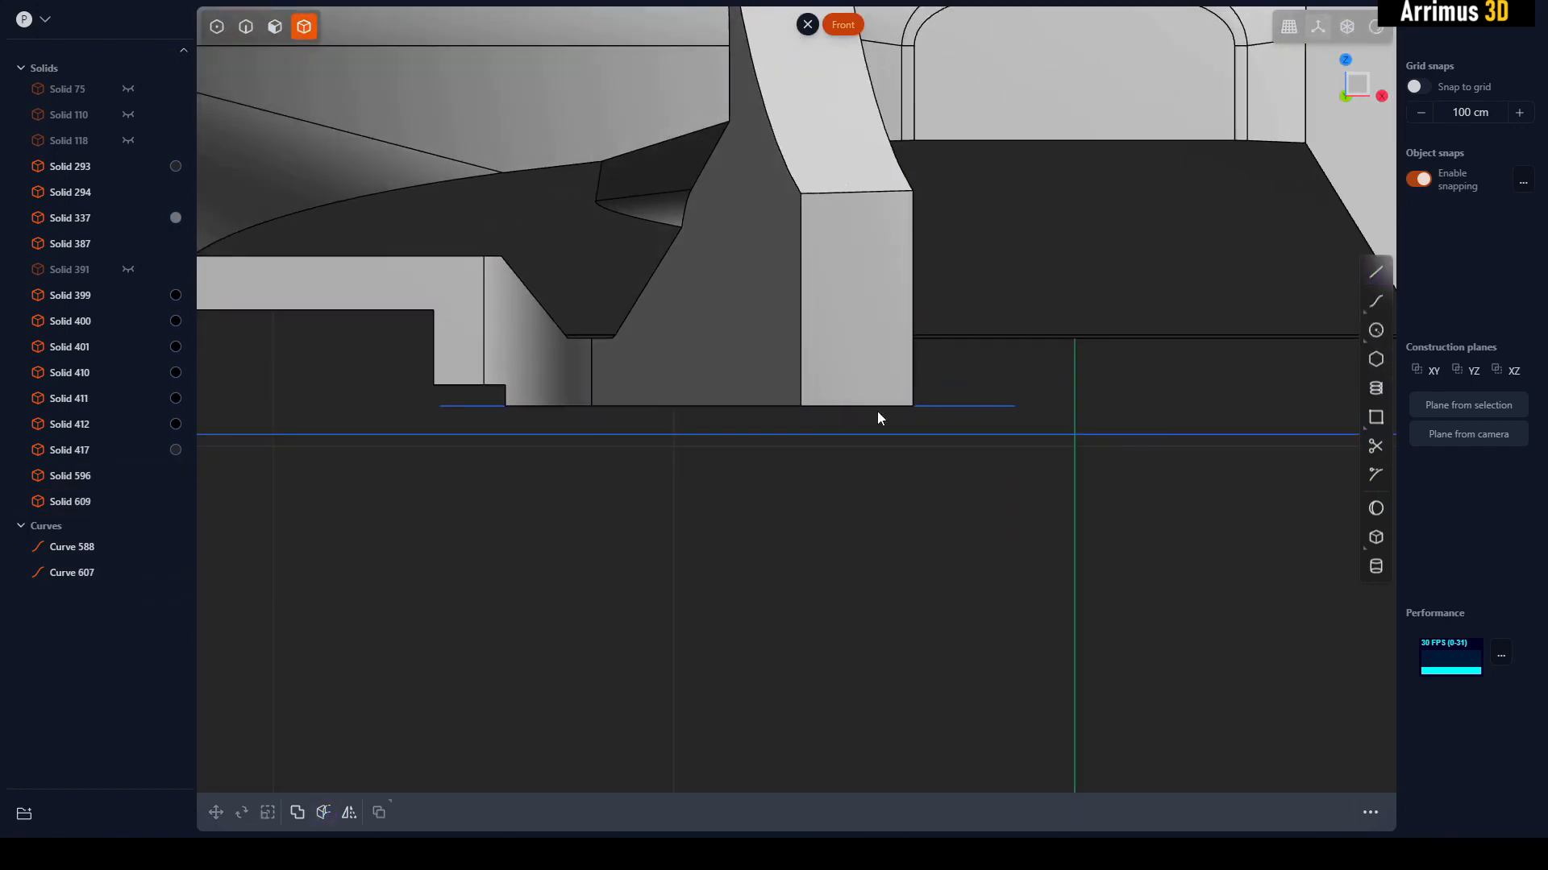
click(960, 405)
key(x)
- Offset the strap's bottom face downward by about 2 cm
key(2)
key(3)
click(902, 395)
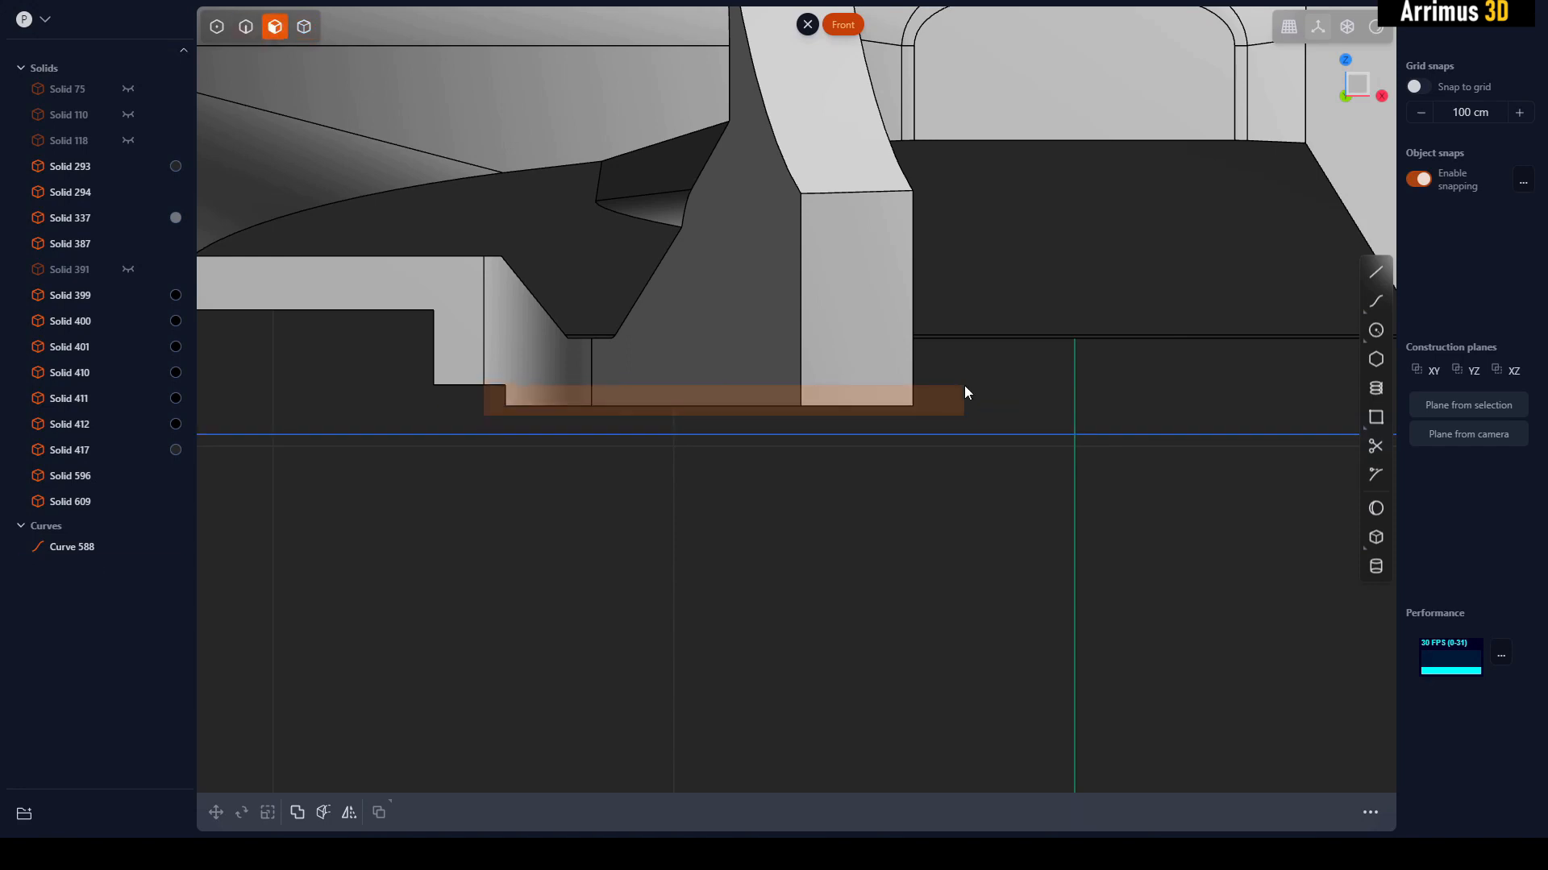
key(o)
key(g)
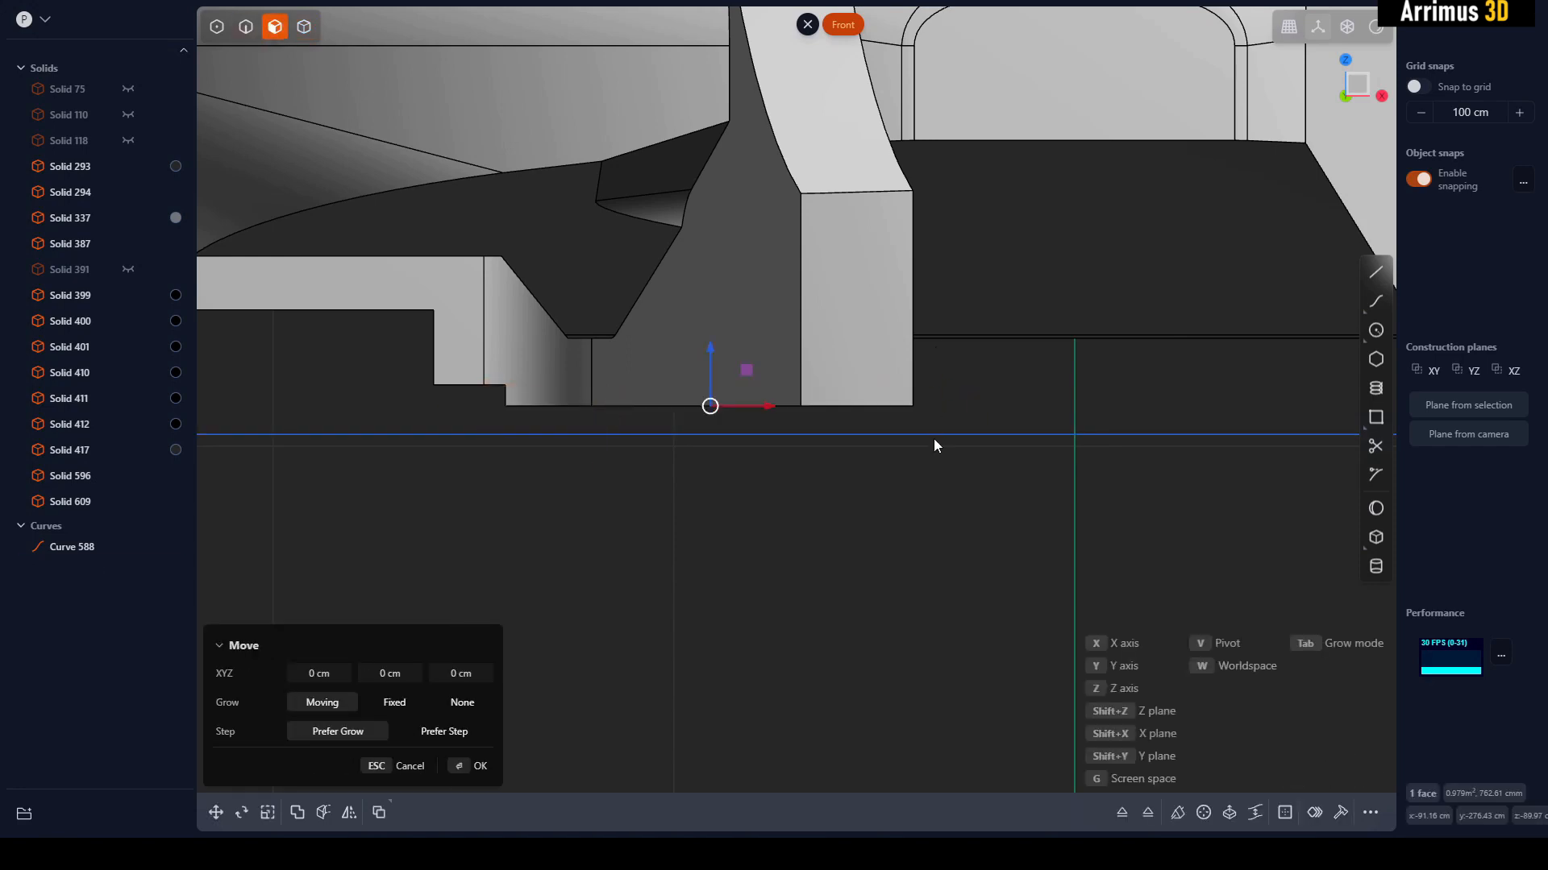
key(Escape)
key(o)
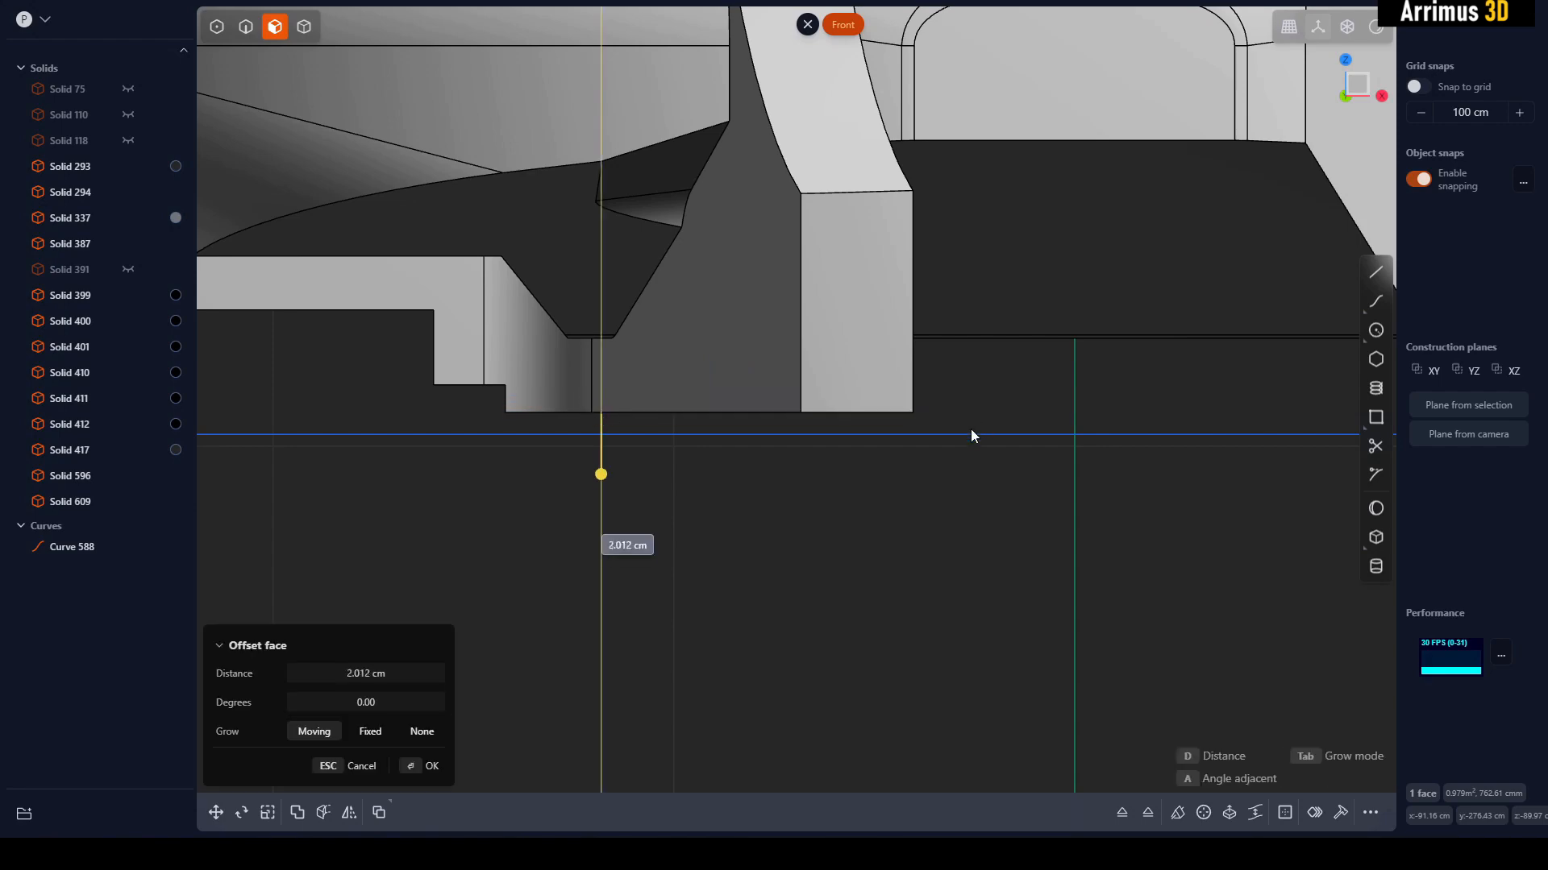
key(Return)
- Extend the small stepped face beside the strap's bottom downward with Offset face
scroll(967, 430, down, 2)
middle_drag(967, 432, 939, 359)
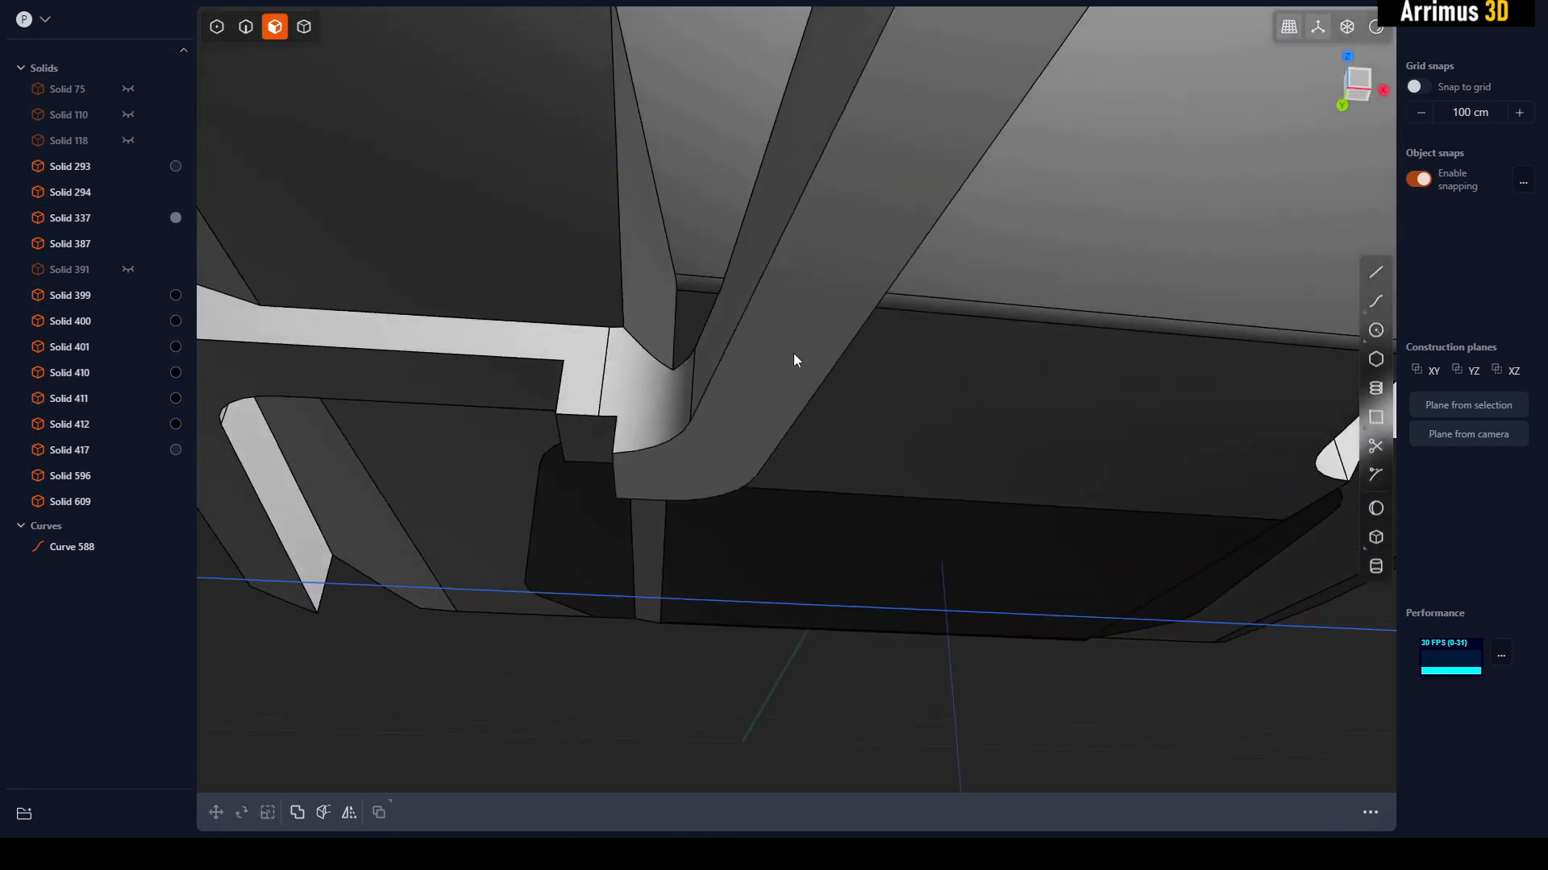
click(581, 440)
key(d)
click(586, 454)
scroll(846, 457, down, 2)
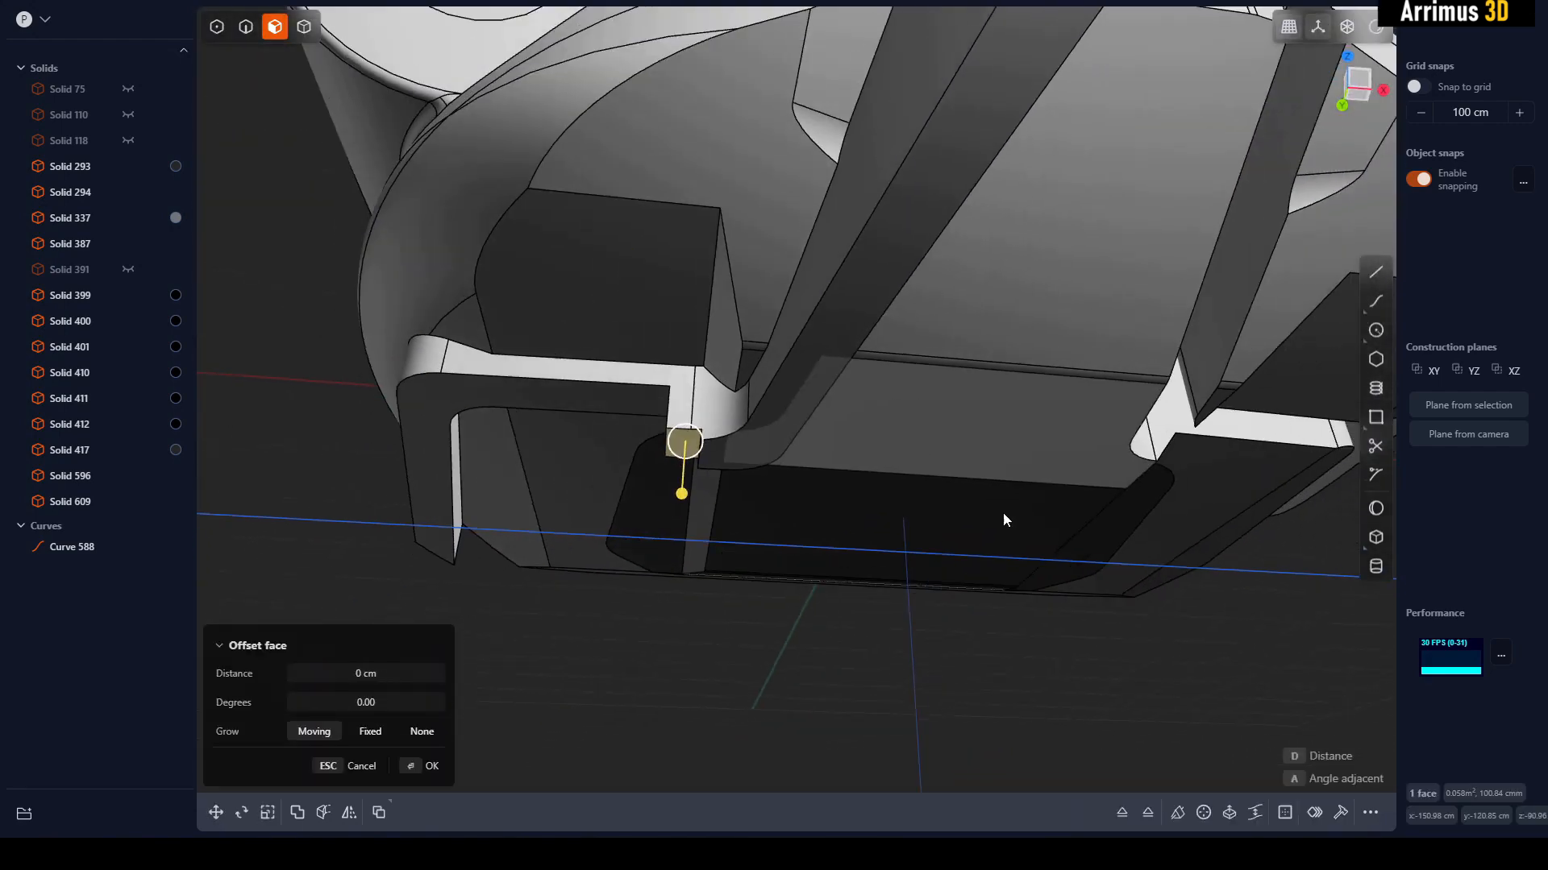
- Hide the long horizontal cutting line
key(2)
click(1278, 574)
key(h)
- Offset the strap's front end face outward so the strap protrudes forward past the body
scroll(1109, 408, down, 1)
middle_drag(1109, 412, 970, 442)
key(3)
click(1006, 458)
key(d)
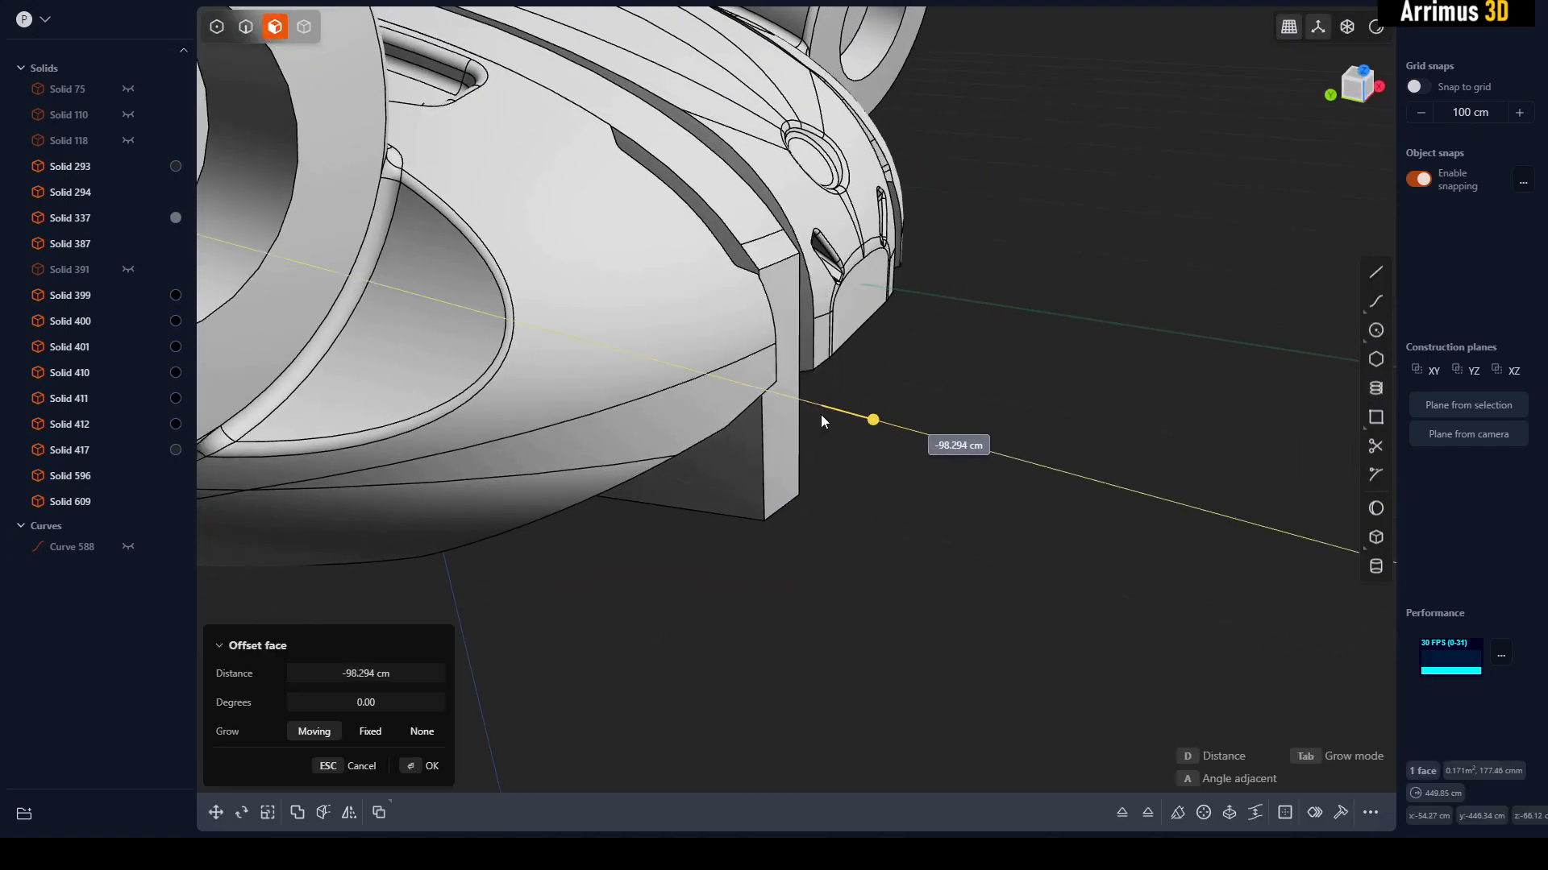
click(915, 453)
key(d)
click(994, 415)
- Fillet the top front edge of the strap's protruding end
key(2)
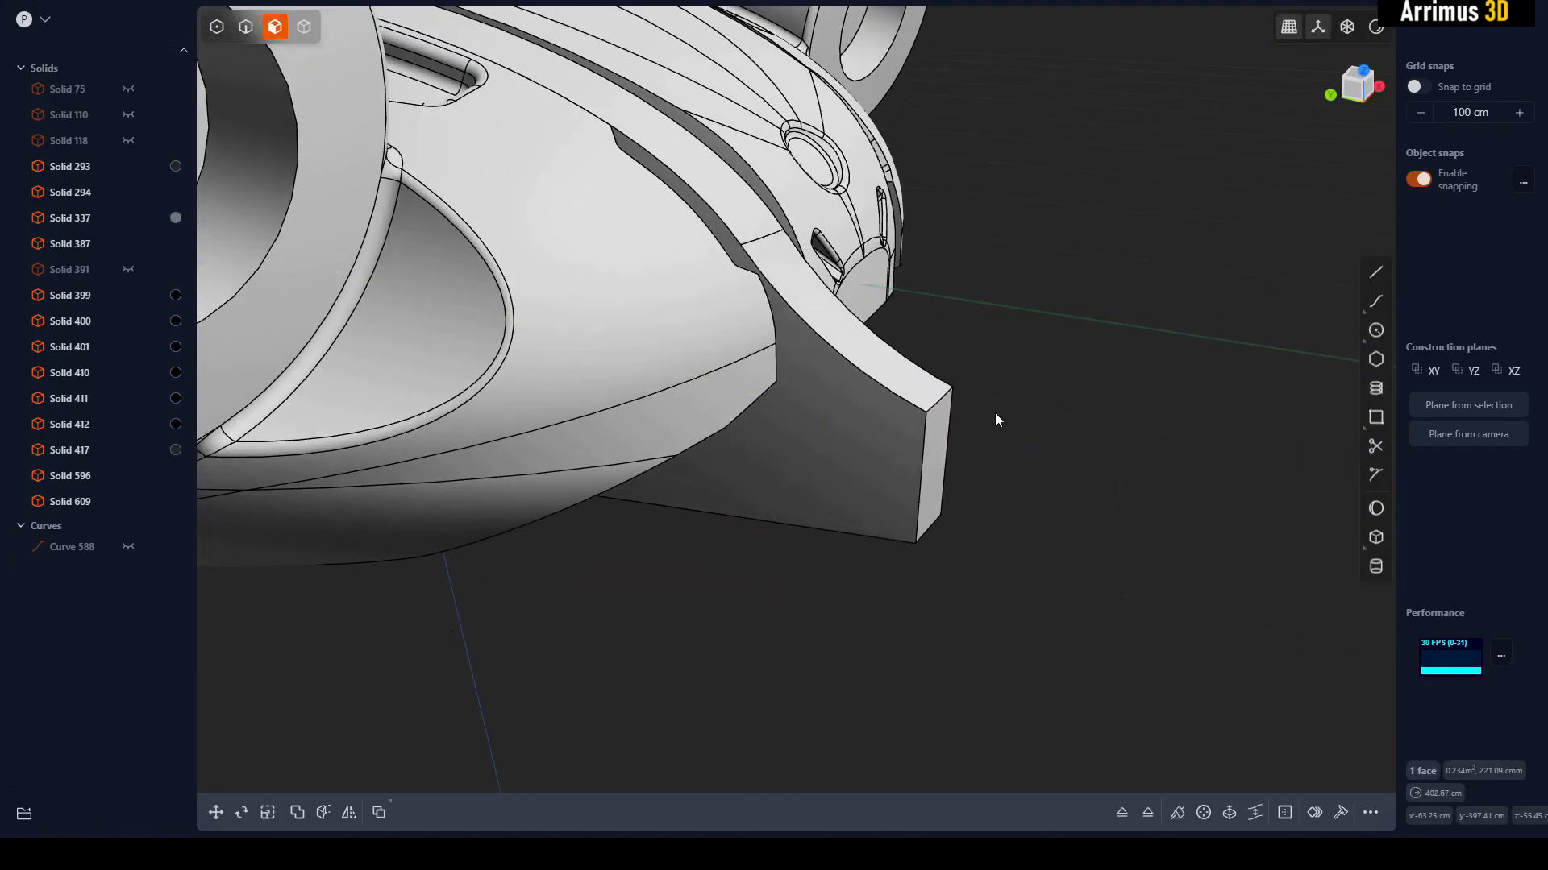
click(938, 394)
key(d)
click(1019, 413)
right_click(1019, 413)
- Draw a straight line about 99 cm long along the Y axis beside the strap's front end in the top view
middle_drag(1019, 413, 927, 511)
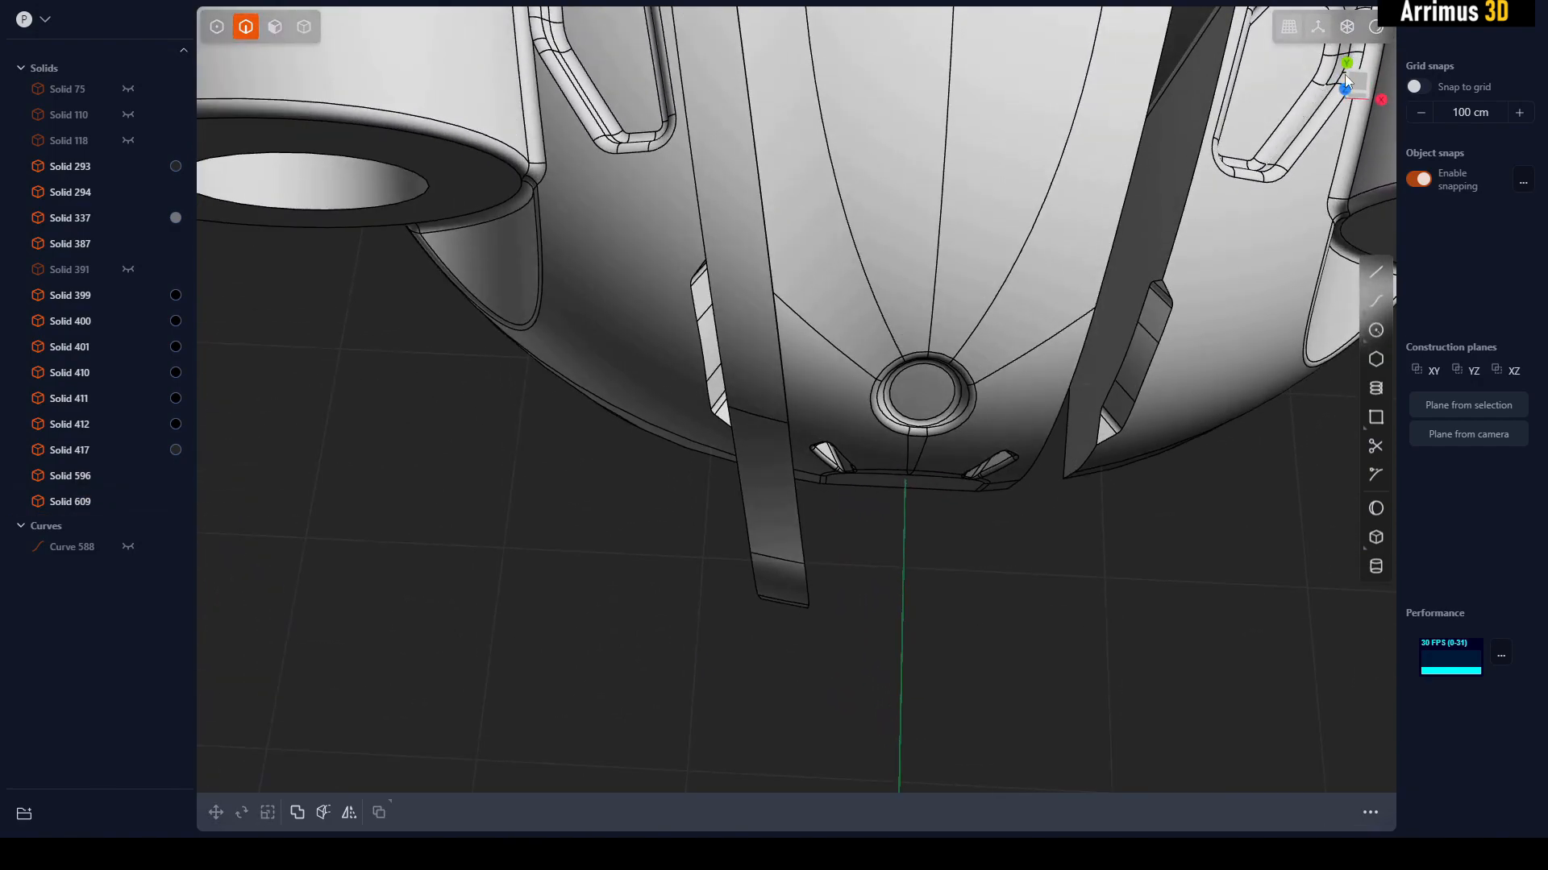
click(1362, 98)
middle_drag(1132, 373, 1129, 397)
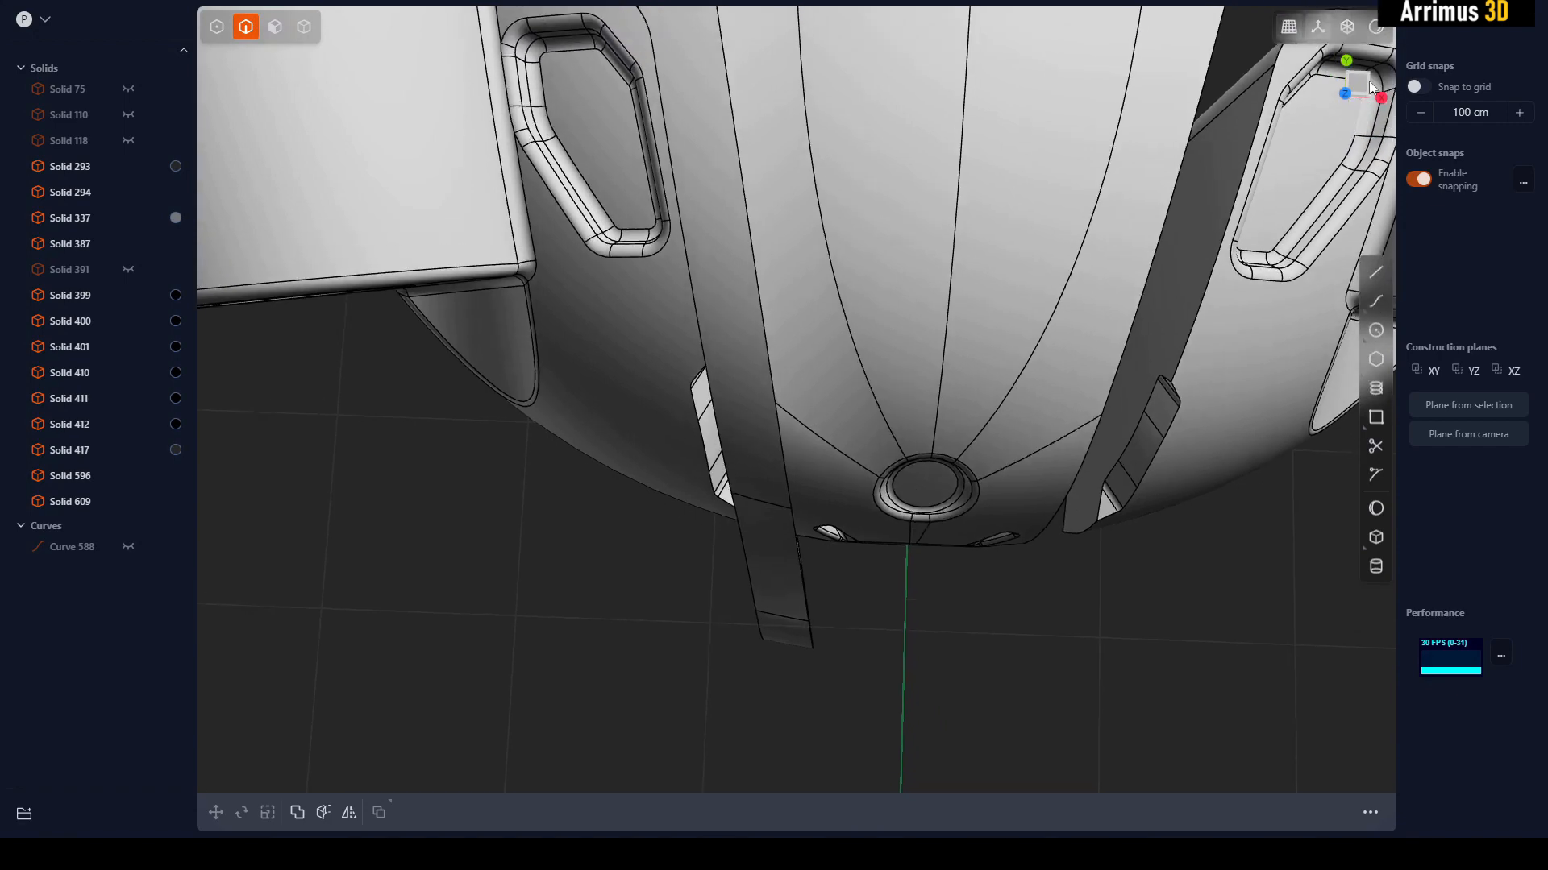
key(KP_7)
shift+middle_drag(864, 417, 882, 376)
scroll(882, 376, up, 6)
key(l)
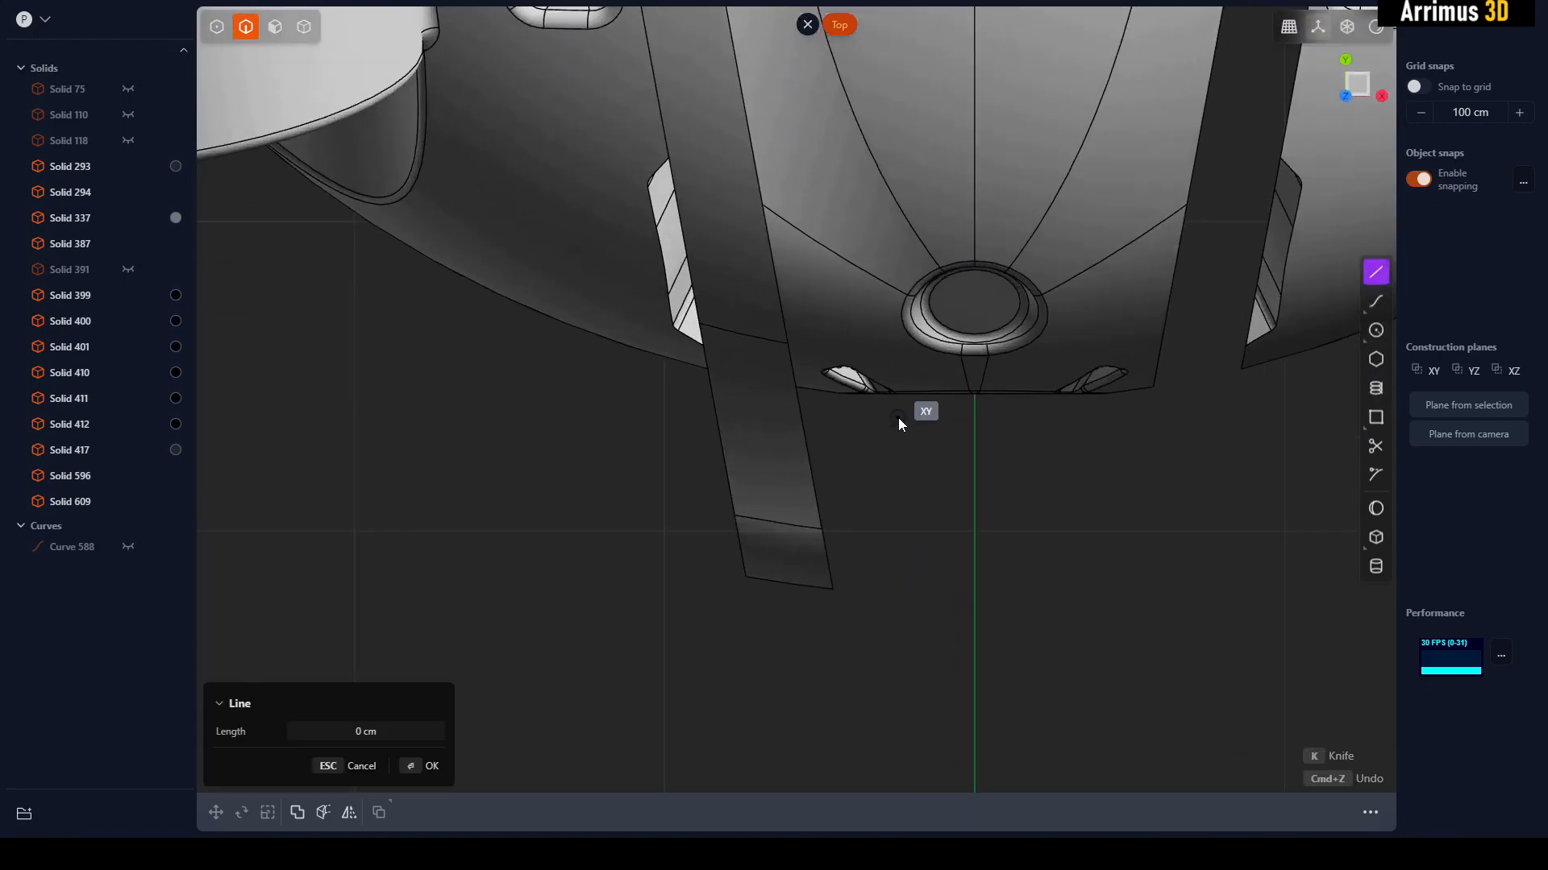
click(895, 728)
click(996, 652)
click(901, 522)
- Move the line along the X axis so it crosses the inner front corner of the strap
key(g)
scroll(894, 523, up, 3)
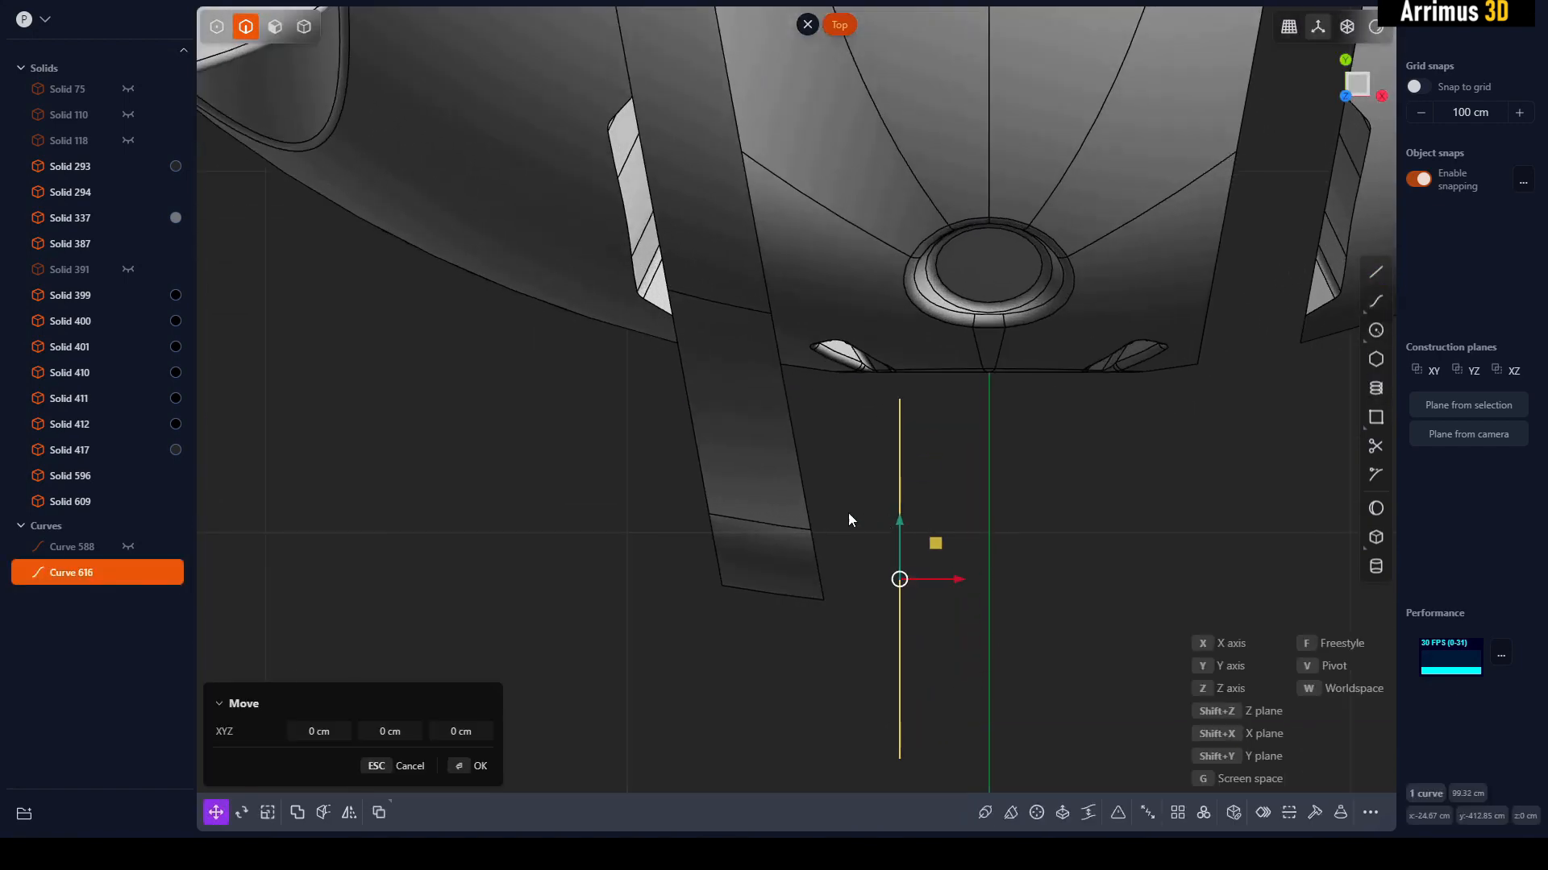
key(x)
click(752, 504)
right_click(752, 505)
click(928, 532)
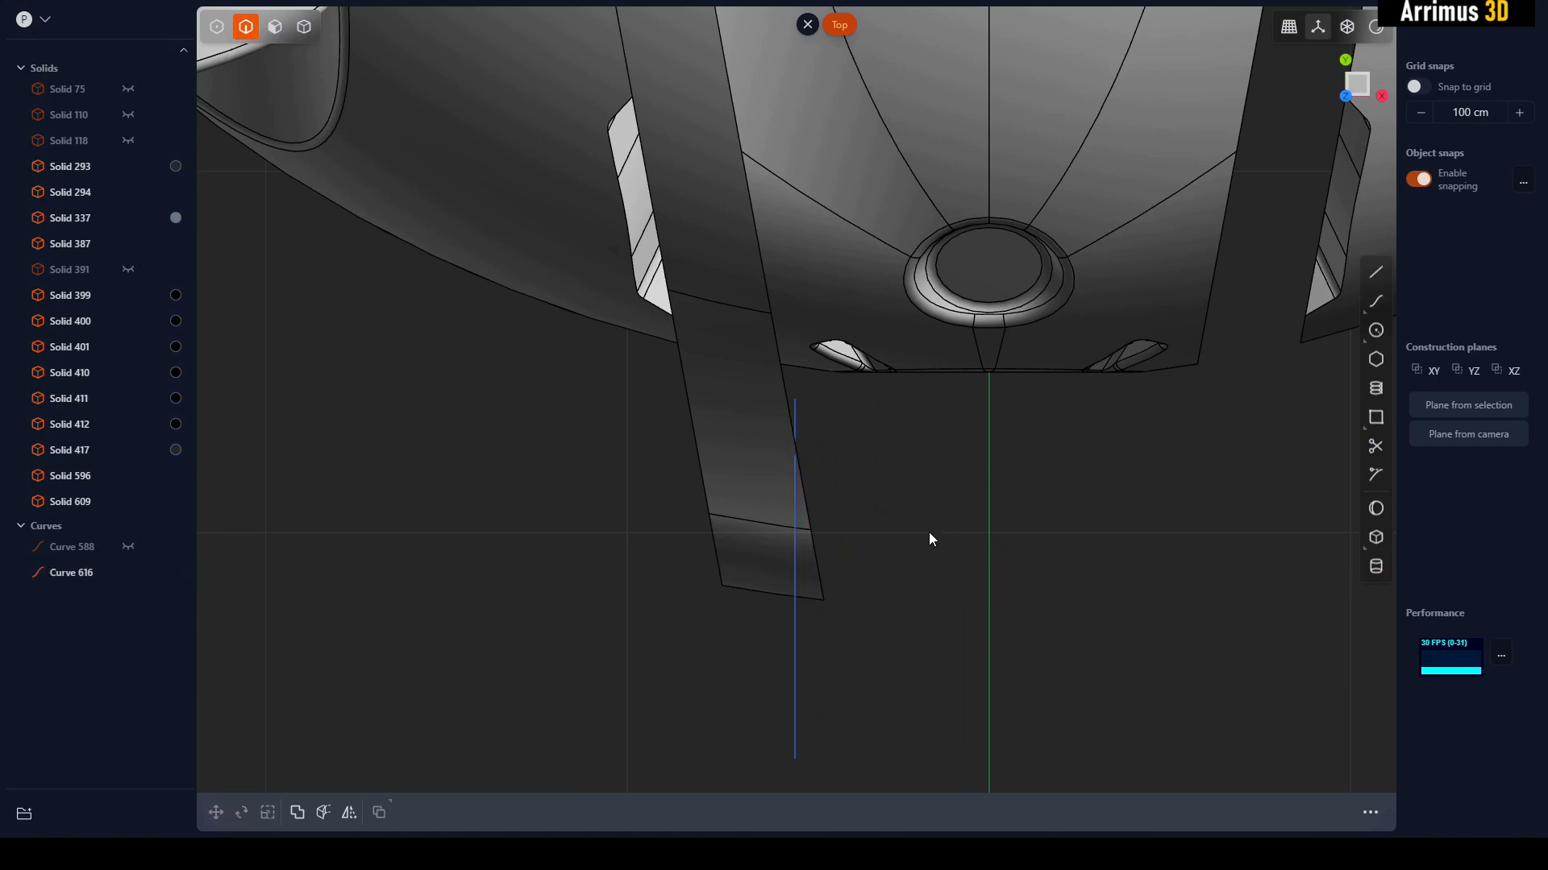
- Cut the strap with the line, then delete the line and the cut-off inner corner wedge
key(4)
click(783, 565)
key(c)
click(801, 614)
key(2)
click(805, 634)
key(Delete)
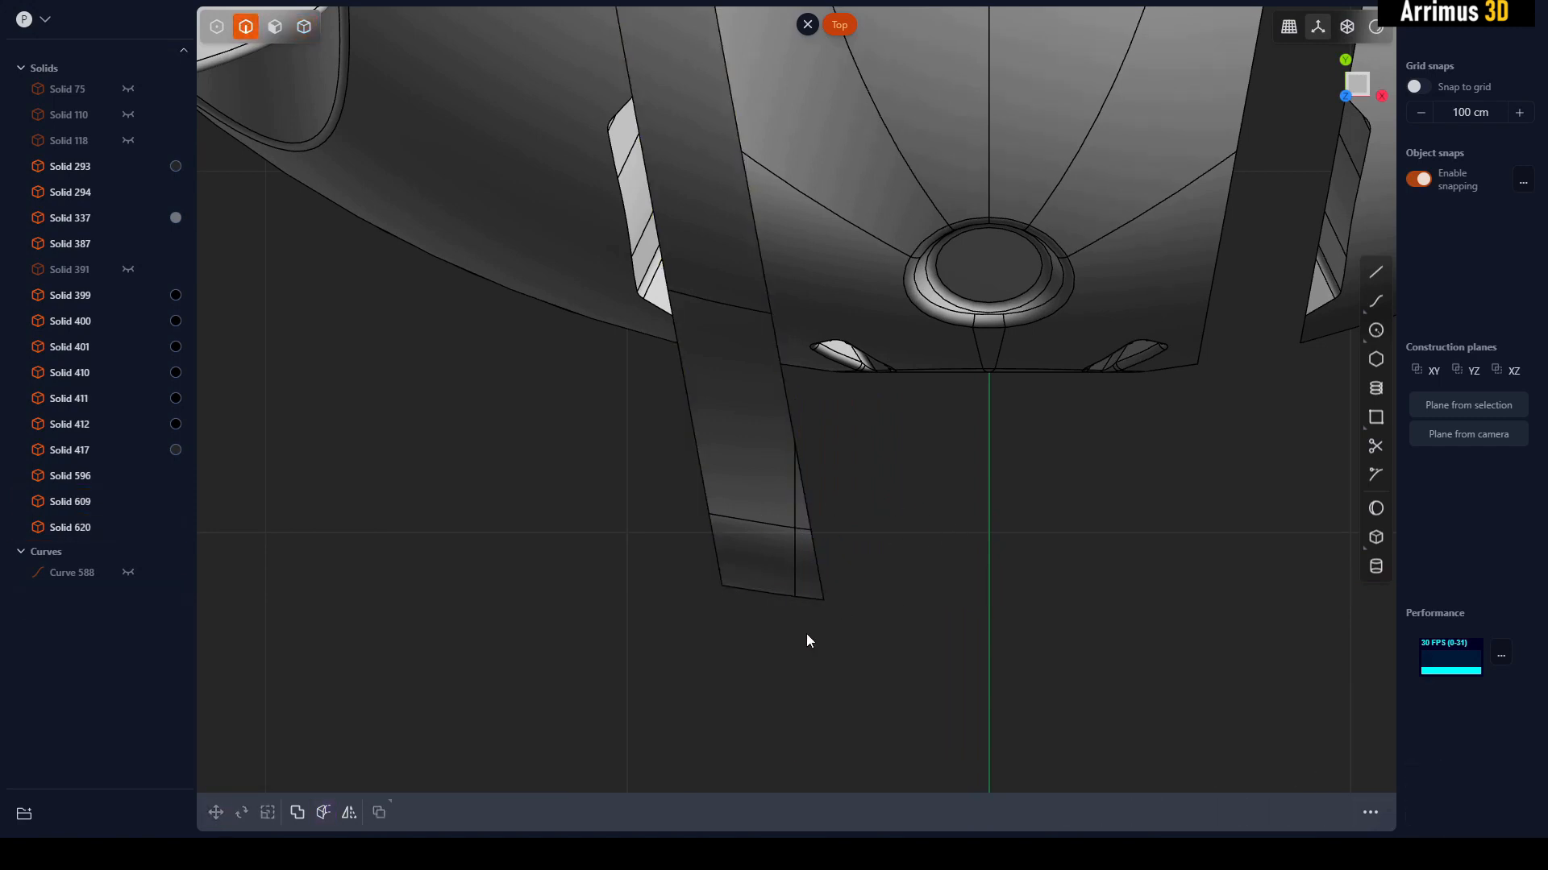
key(4)
click(809, 583)
key(Delete)
- Fillet the vertical edge that the cut left on the strap's inner side
middle_drag(809, 583, 769, 509)
scroll(769, 509, down, 3)
key(2)
click(779, 264)
key(b)
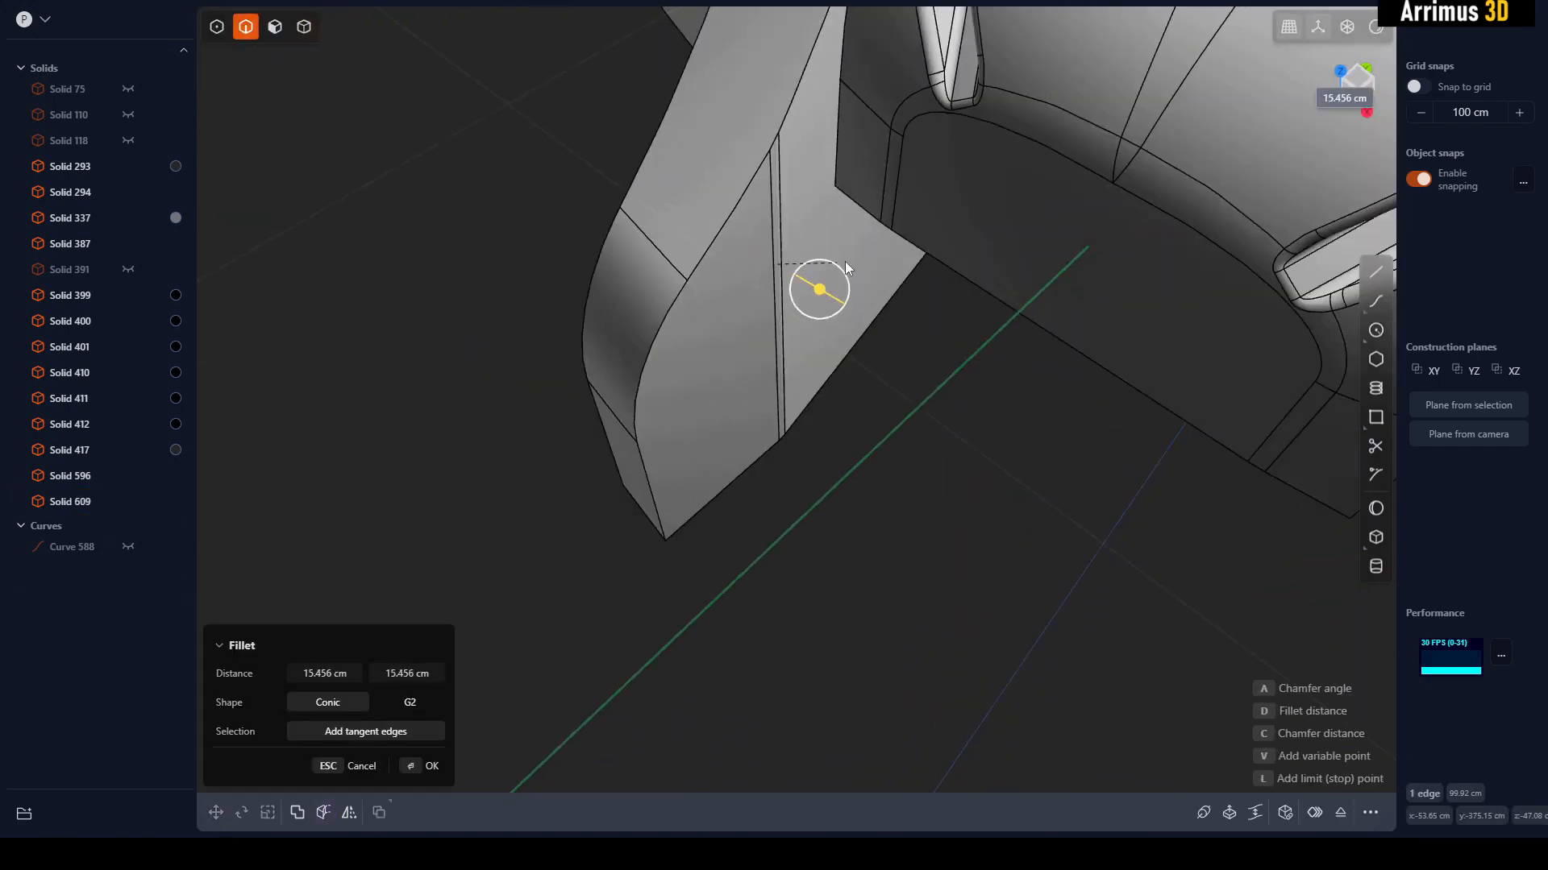
click(993, 345)
- Create a cylindrical bar on the inner face of the strap's front end, reaching to the centre plane
mouse_move(993, 345)
middle_down()
mouse_move(867, 452)
mouse_move(805, 328)
mouse_move(763, 363)
mouse_move(982, 345)
mouse_move(777, 398)
mouse_move(637, 337)
mouse_move(718, 327)
middle_up()
scroll(719, 327, up, 3)
key(shift+c)
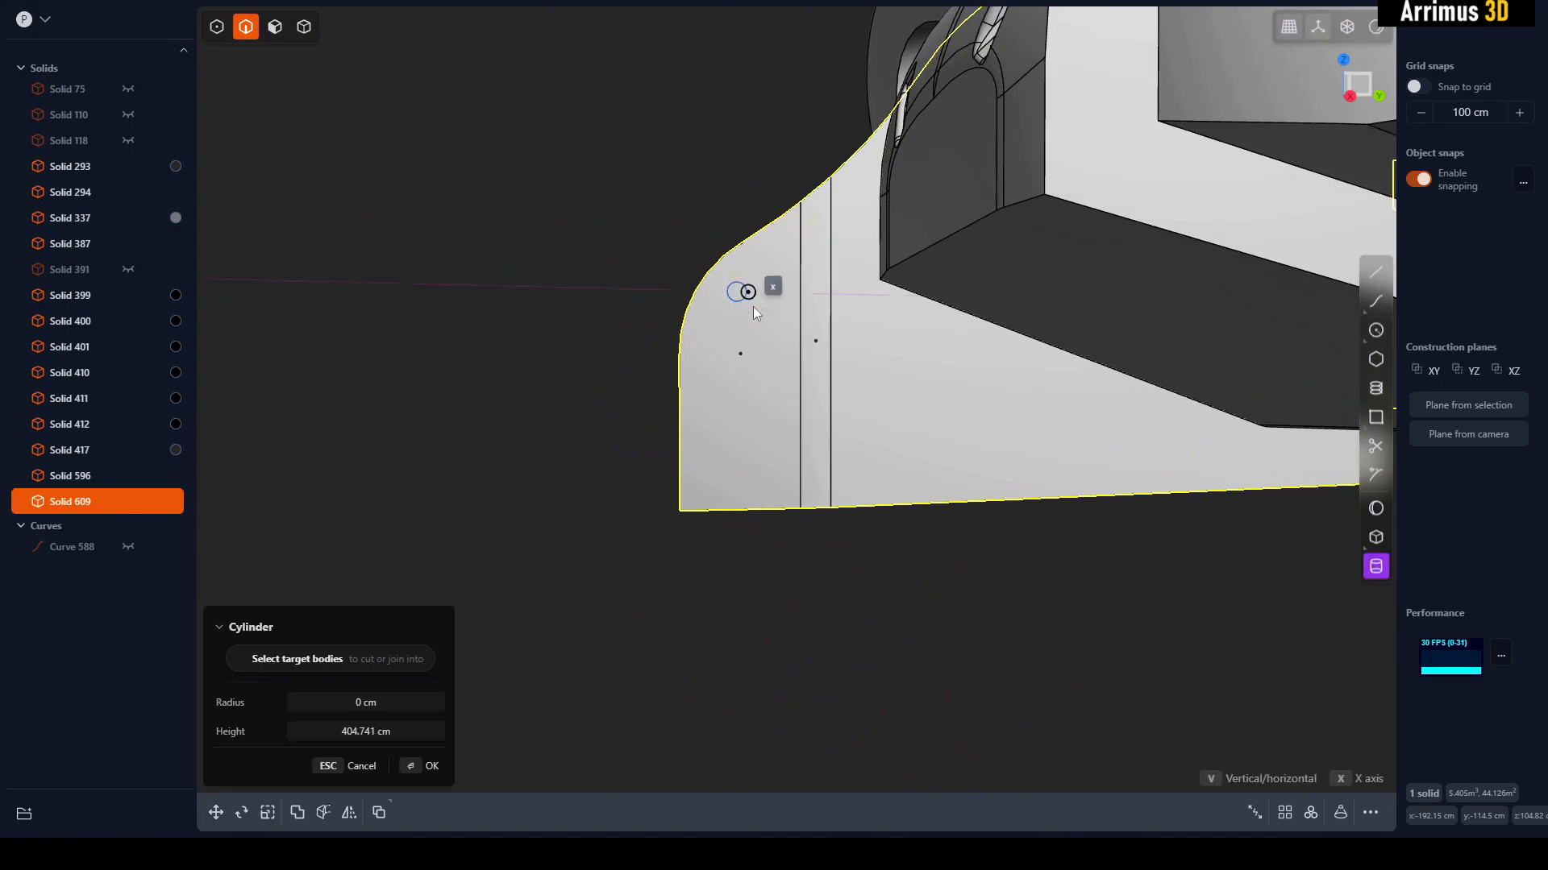
click(756, 308)
right_click(888, 339)
middle_drag(888, 338, 1053, 451)
key(3)
click(730, 388)
click(1354, 77)
key(d)
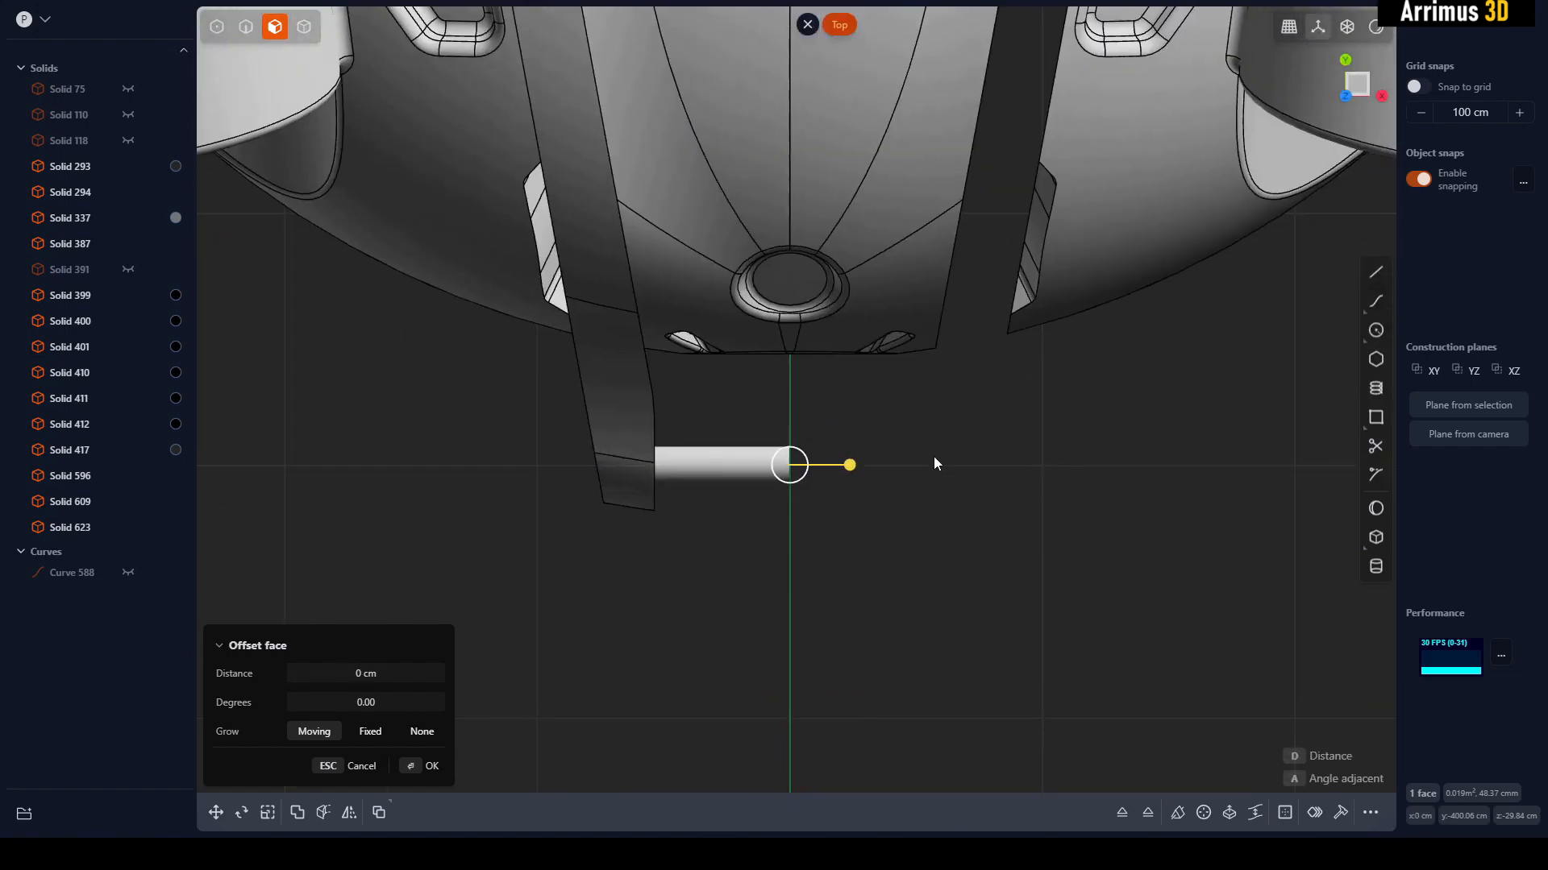
right_click(1033, 496)
shift+middle_drag(933, 456, 855, 459)
click(926, 482)
- Mirror the cylindrical bar across the X axis and merge both halves into one crossbar
key(4)
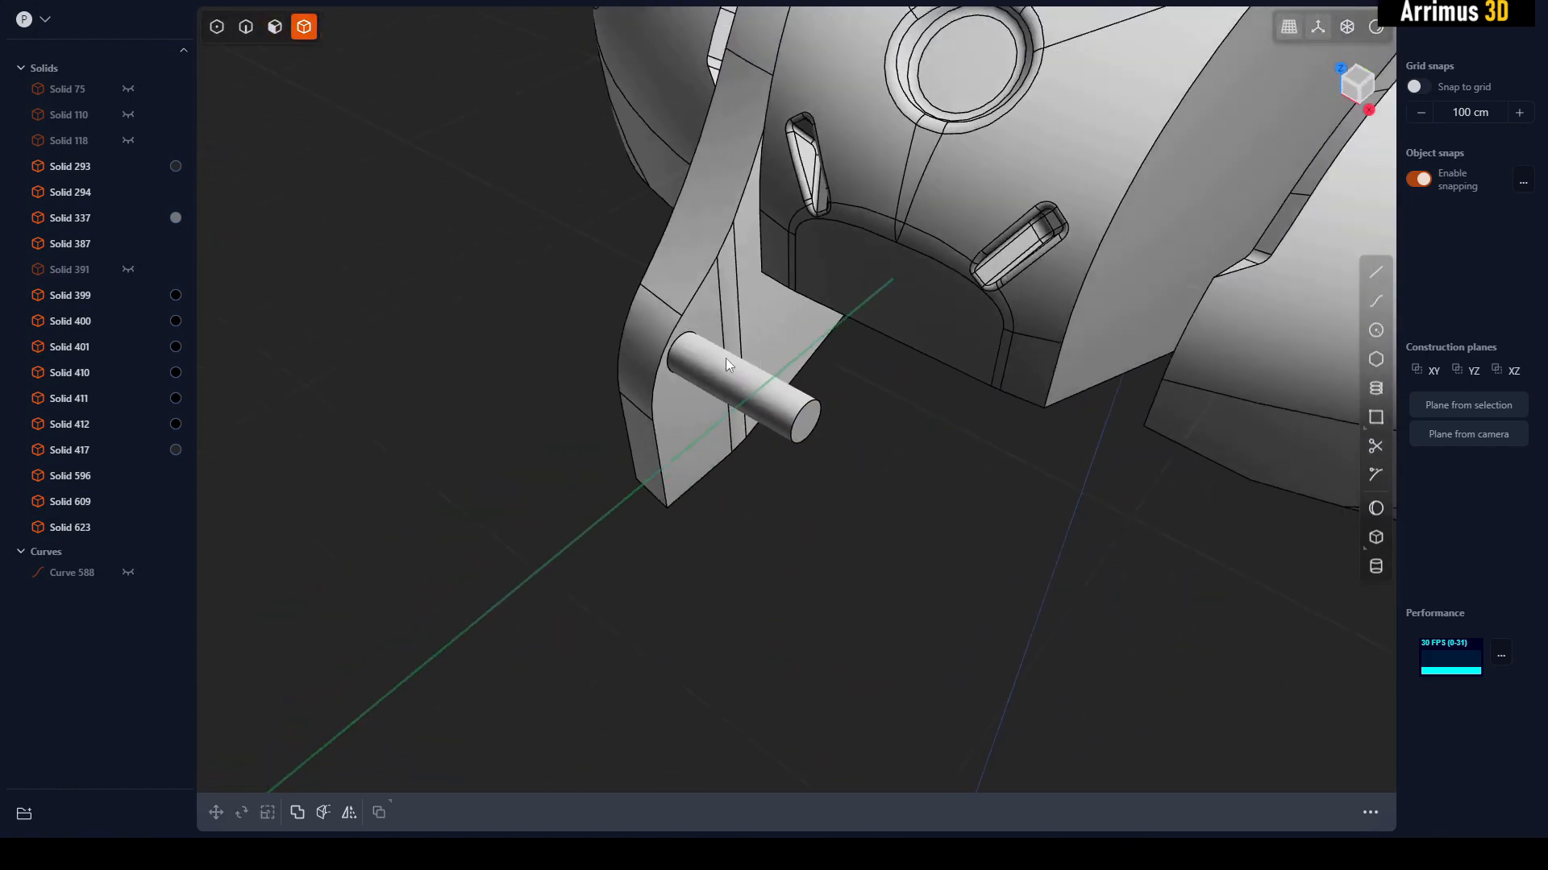
middle_drag(726, 358, 822, 435)
click(823, 467)
key(alt+x)
key(x)
key(q)
right_click(790, 494)
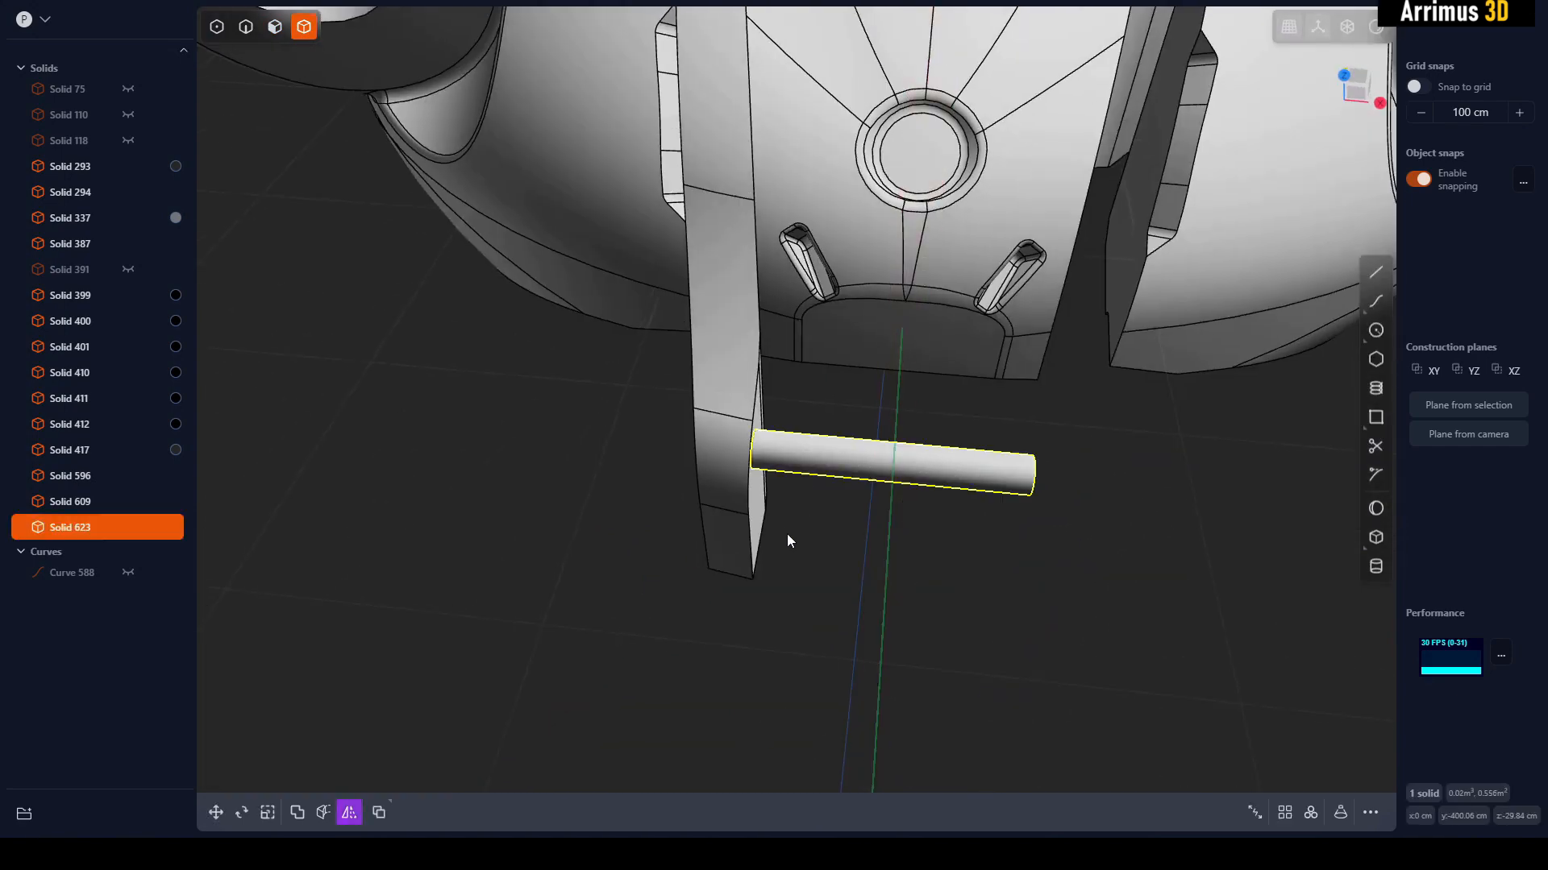
- Mirror the strap across the X axis as a separate body on the opposite side
click(748, 529)
key(alt+x)
key(x)
key(q)
key(q)
right_click(772, 610)
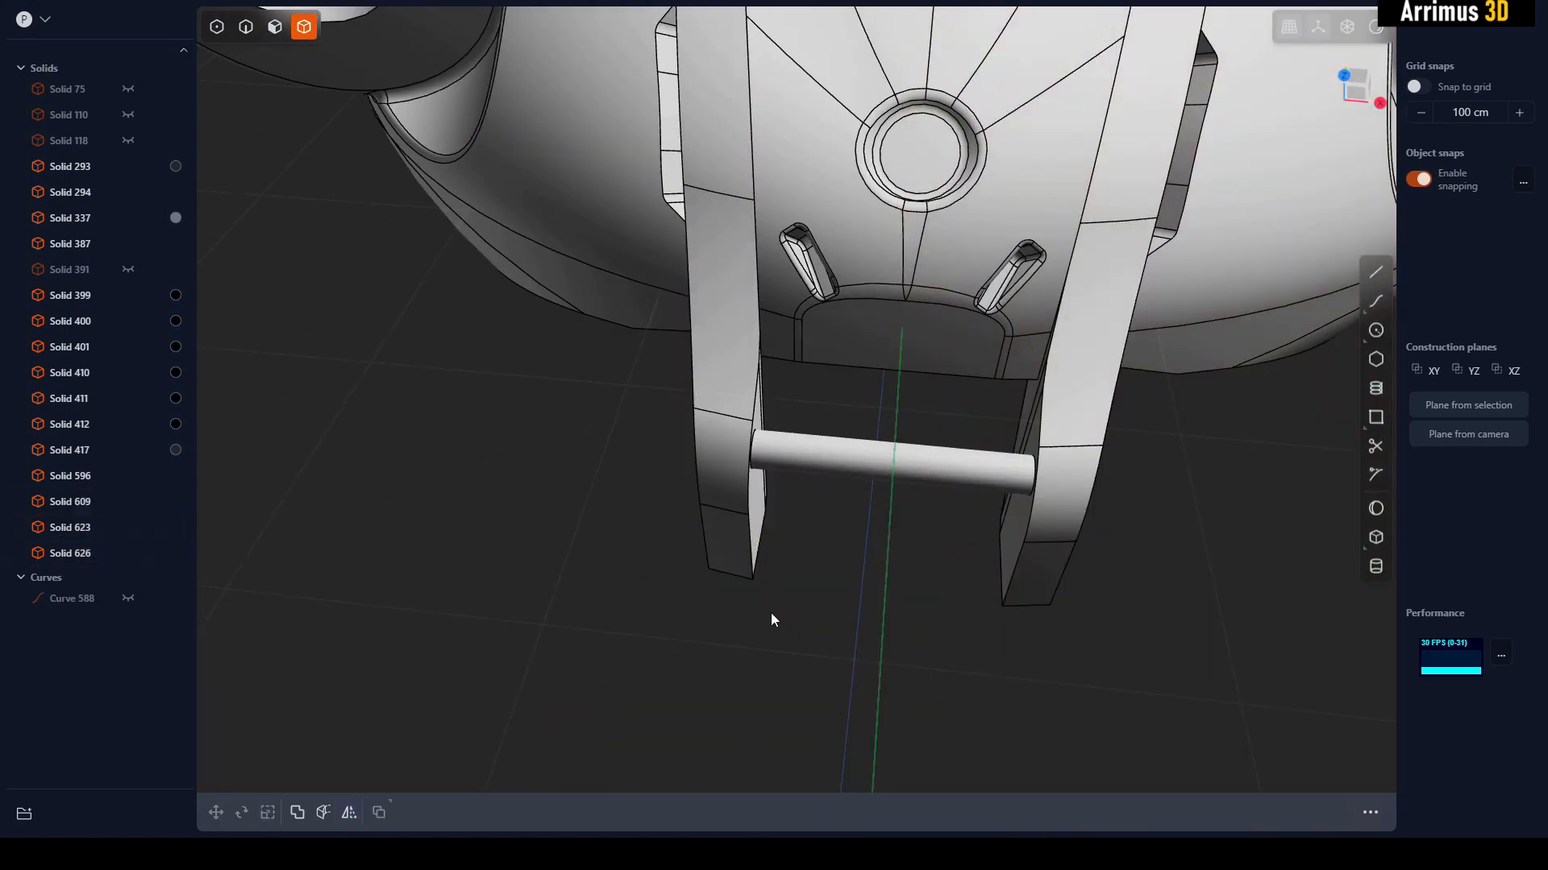
- Adjust the position of the crossbar between the two front arms with Move
middle_drag(772, 614, 702, 451)
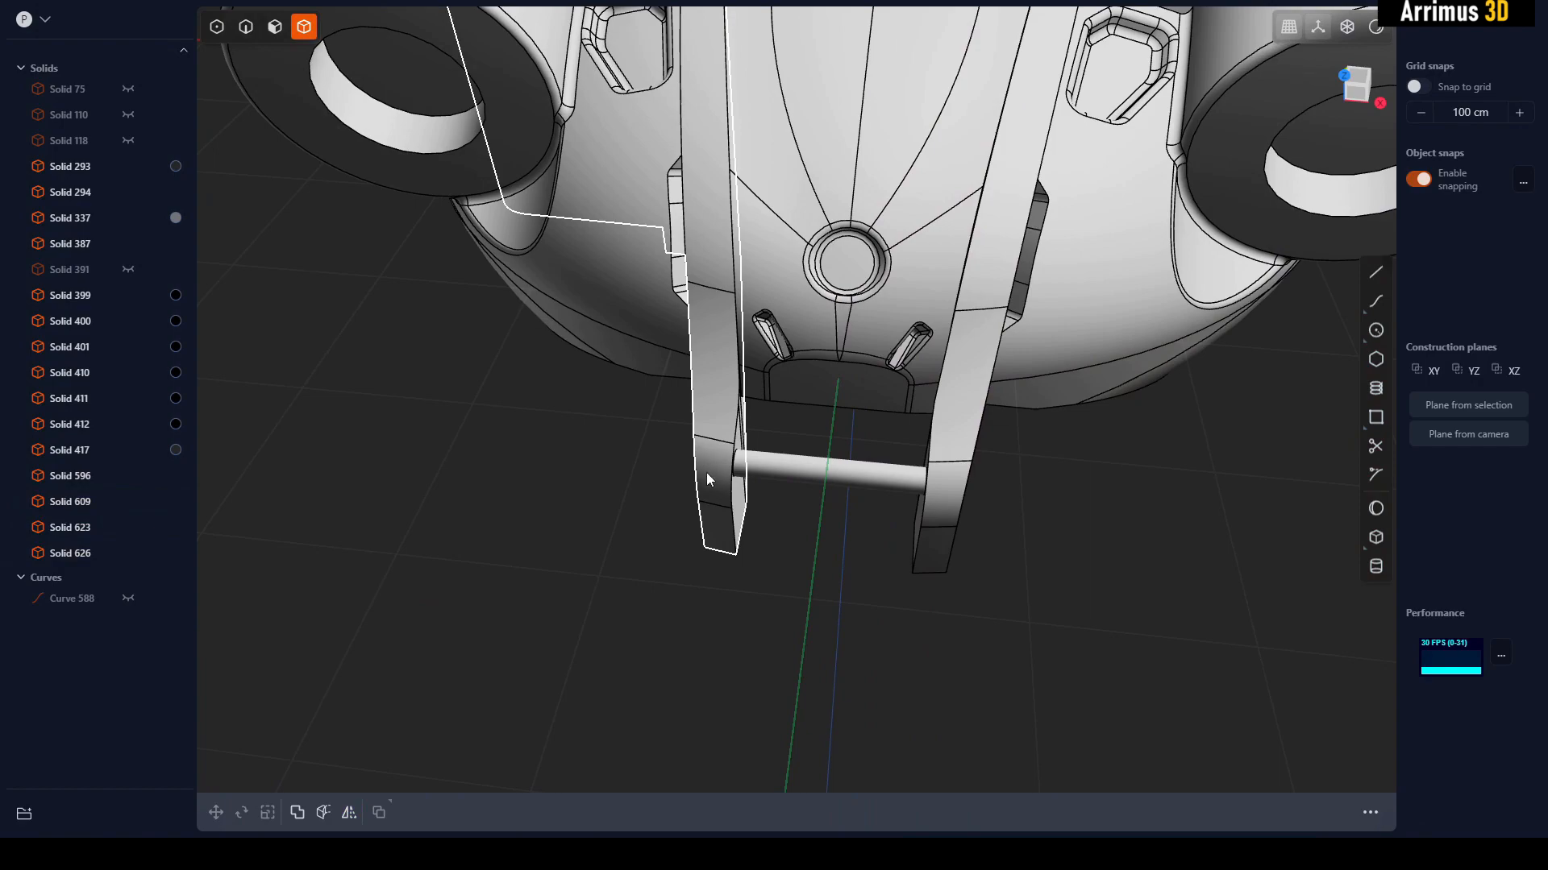
middle_drag(706, 478, 780, 453)
click(787, 465)
key(g)
right_click(687, 427)
click(686, 427)
- Fillet the straight bottom edge of the recessed front panel between the two arms
mouse_move(686, 426)
middle_down()
mouse_move(732, 452)
mouse_move(684, 371)
mouse_move(689, 419)
middle_up()
scroll(689, 419, up, 2)
key(2)
click(844, 462)
key(f)
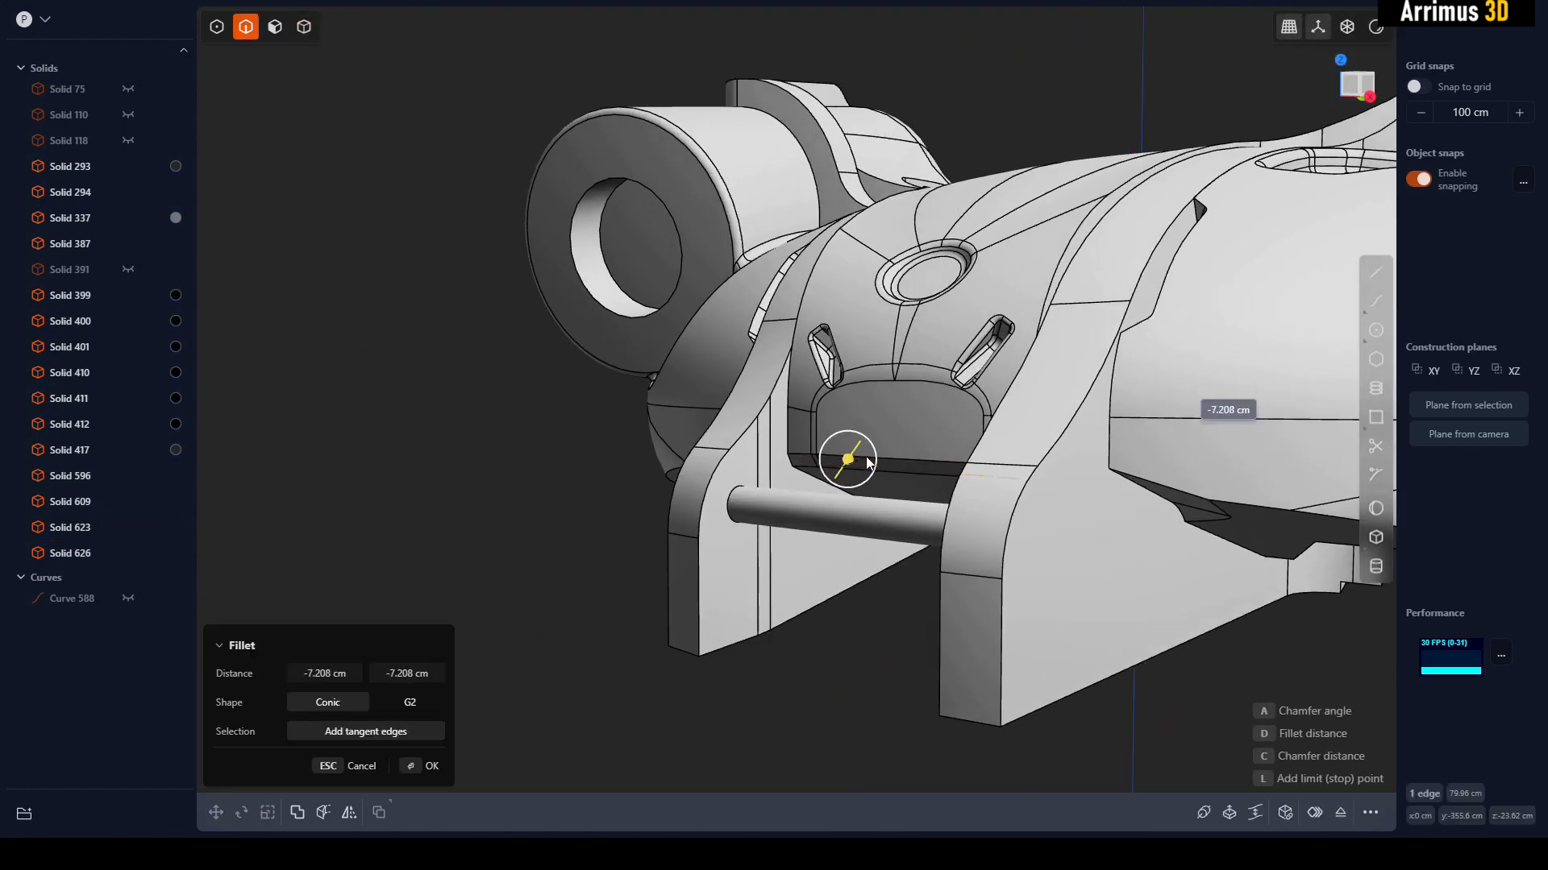
key(Escape)
middle_drag(848, 455, 928, 445)
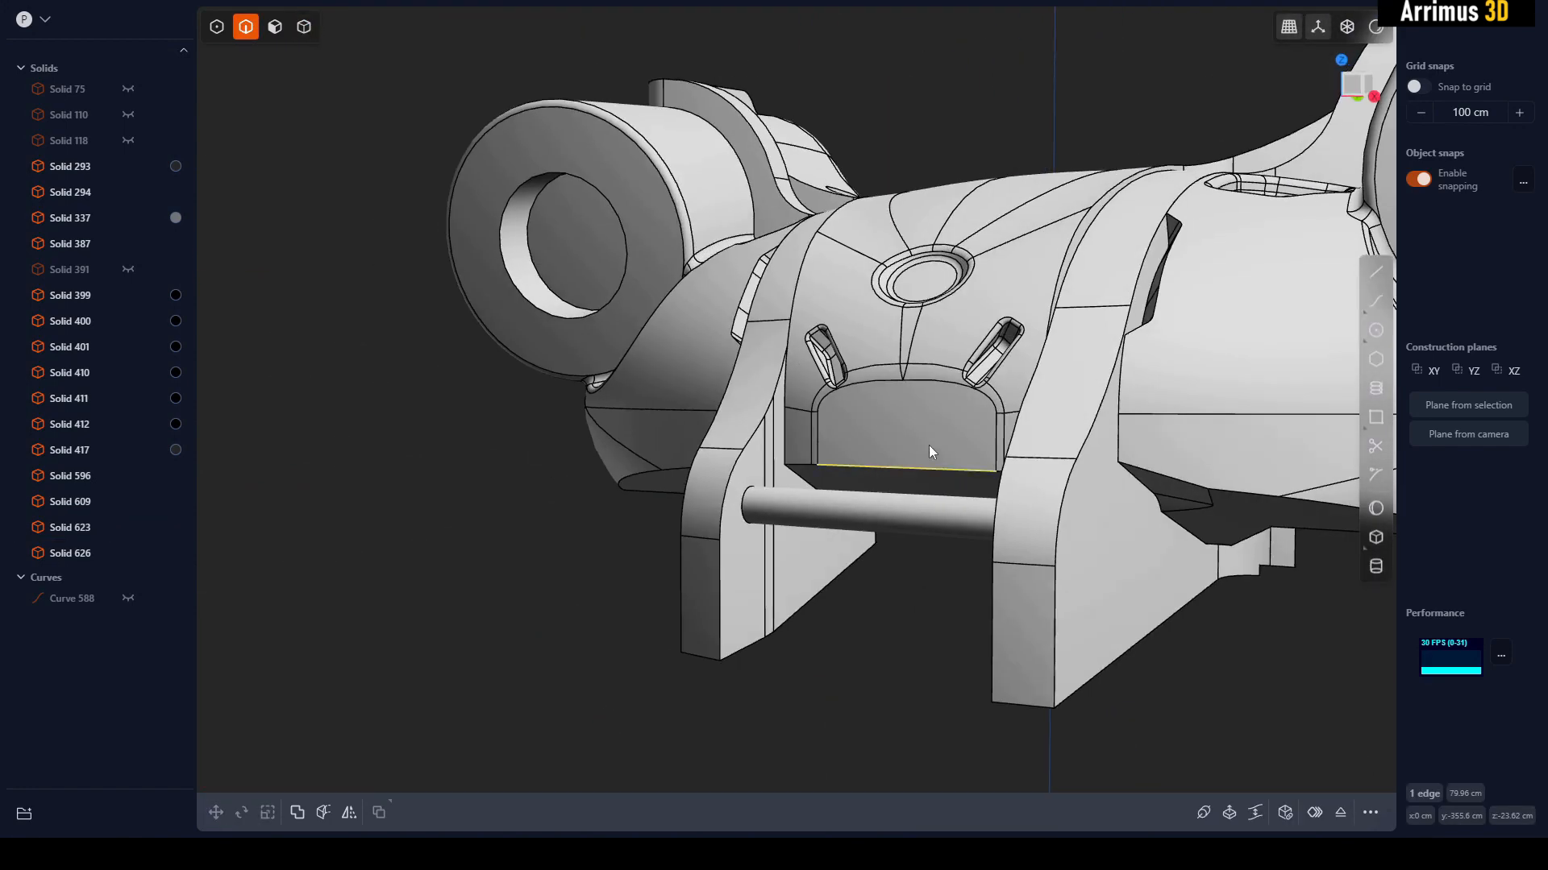
key(f)
key(Escape)
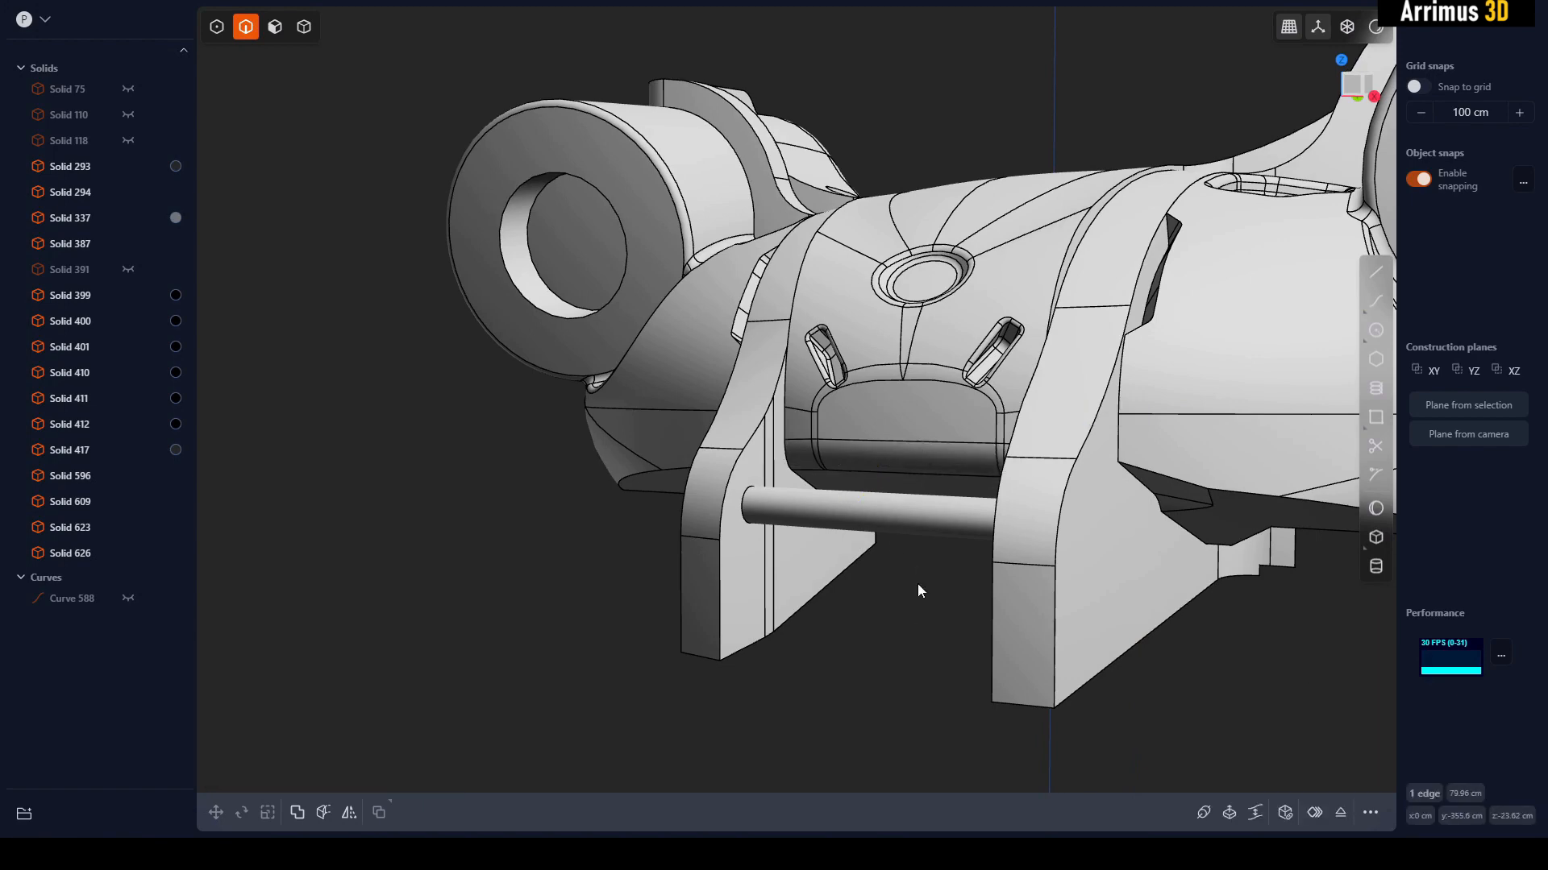
- Isolate the central body and show it in the front view
middle_drag(918, 588, 988, 414)
key(4)
click(964, 415)
key(shift+h)
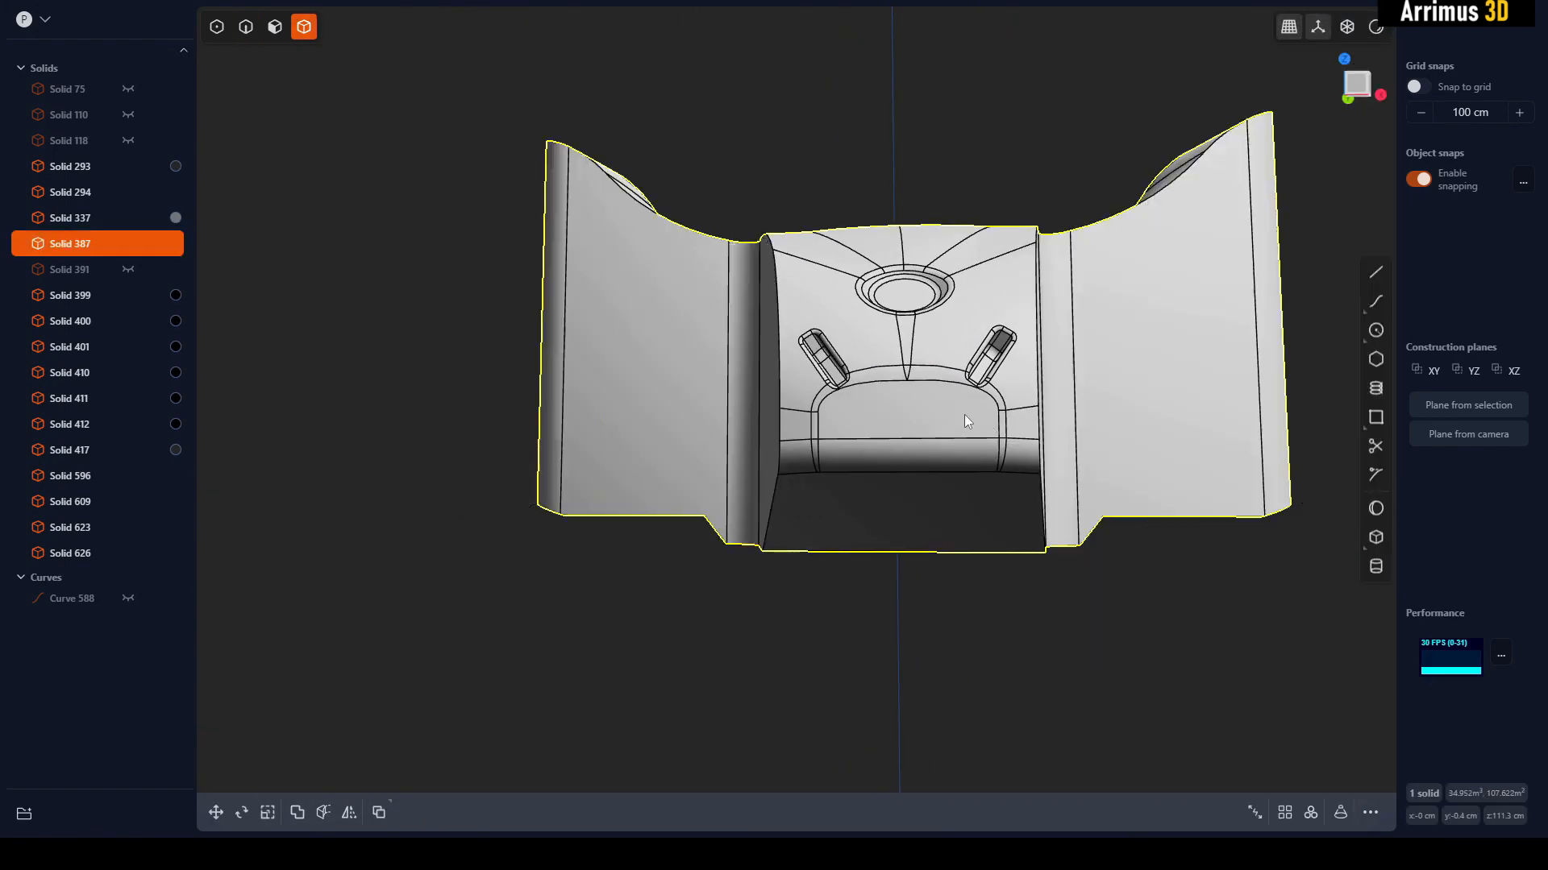
click(1318, 182)
click(1350, 84)
scroll(775, 566, up, 5)
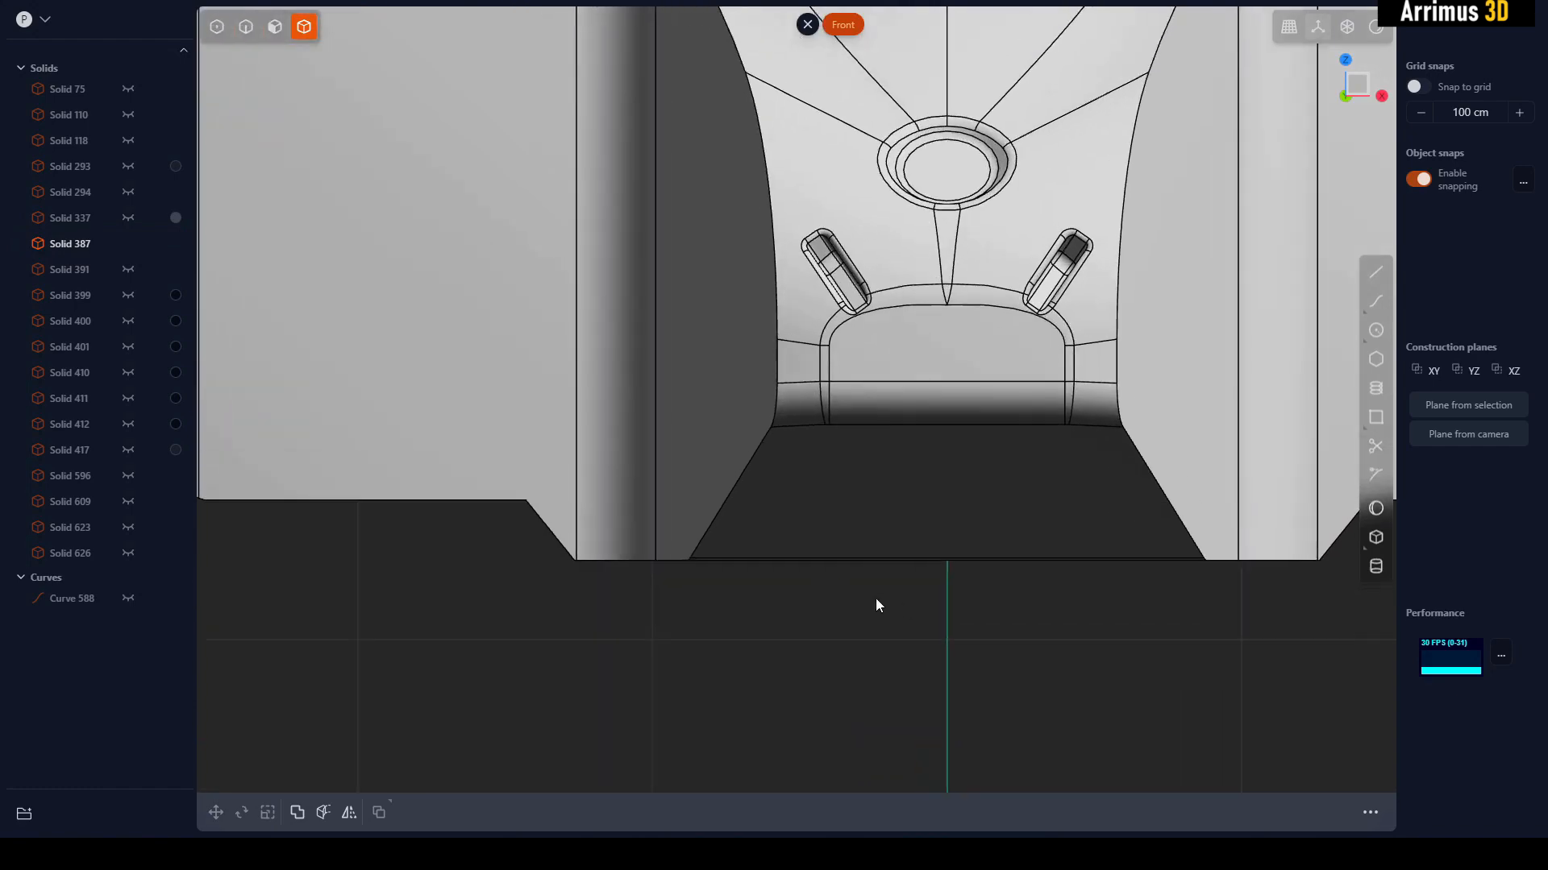
scroll(876, 598, down, 5)
key(shift+b)
click(873, 108)
click(873, 686)
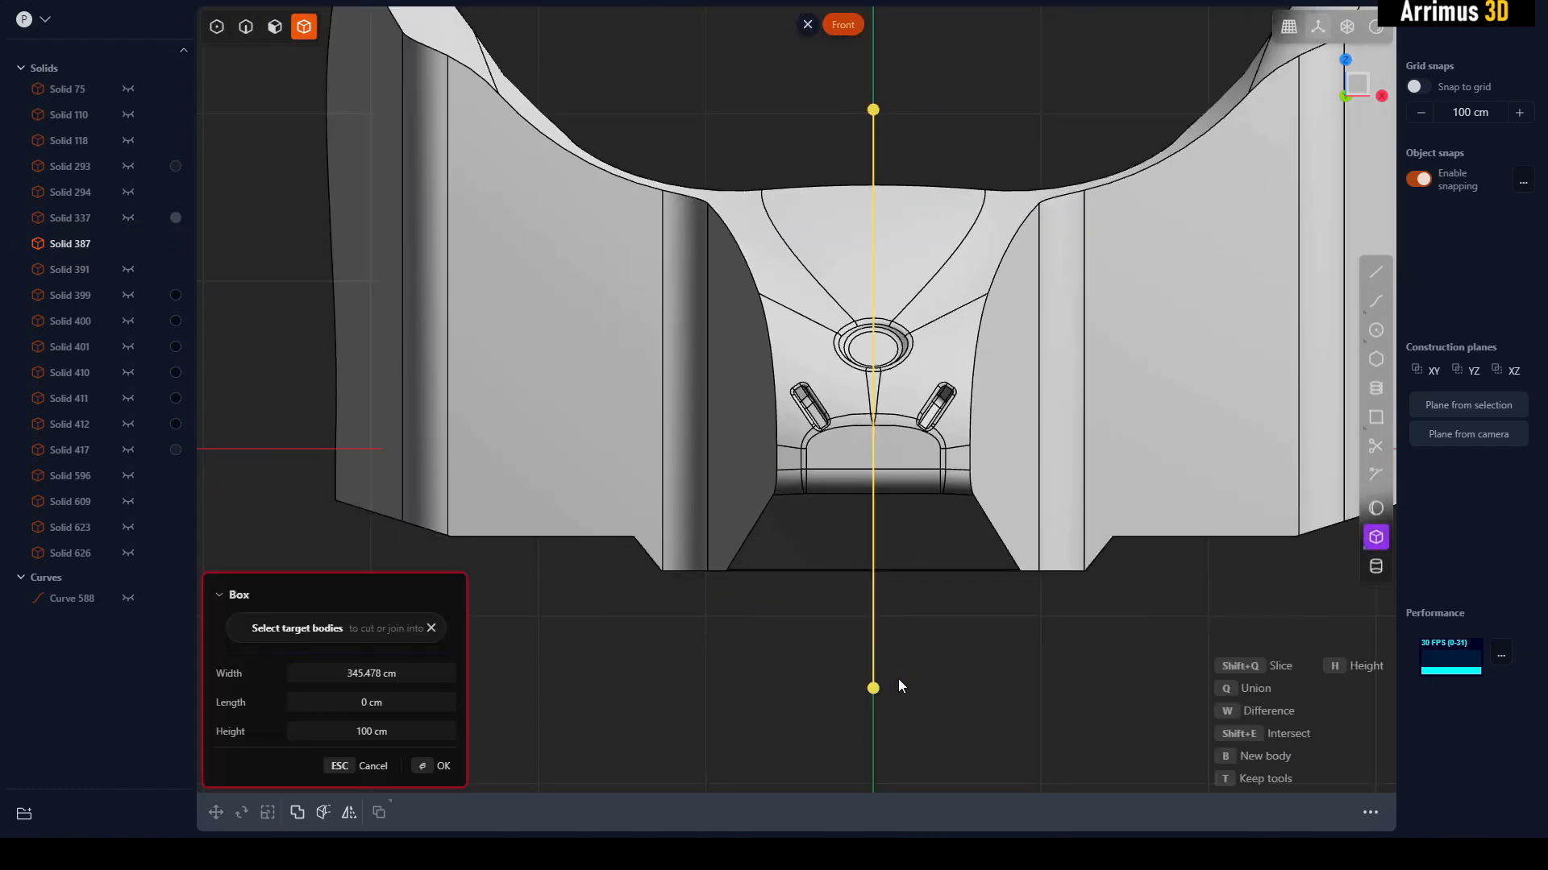
key(Escape)
- Draw a vertical centre line about 432 cm long across the isolated body in the front view
scroll(969, 282, down, 4)
shift+middle_drag(993, 168, 877, 219)
click(973, 414)
key(shift+h)
key(shift+h)
click(898, 210)
key(l)
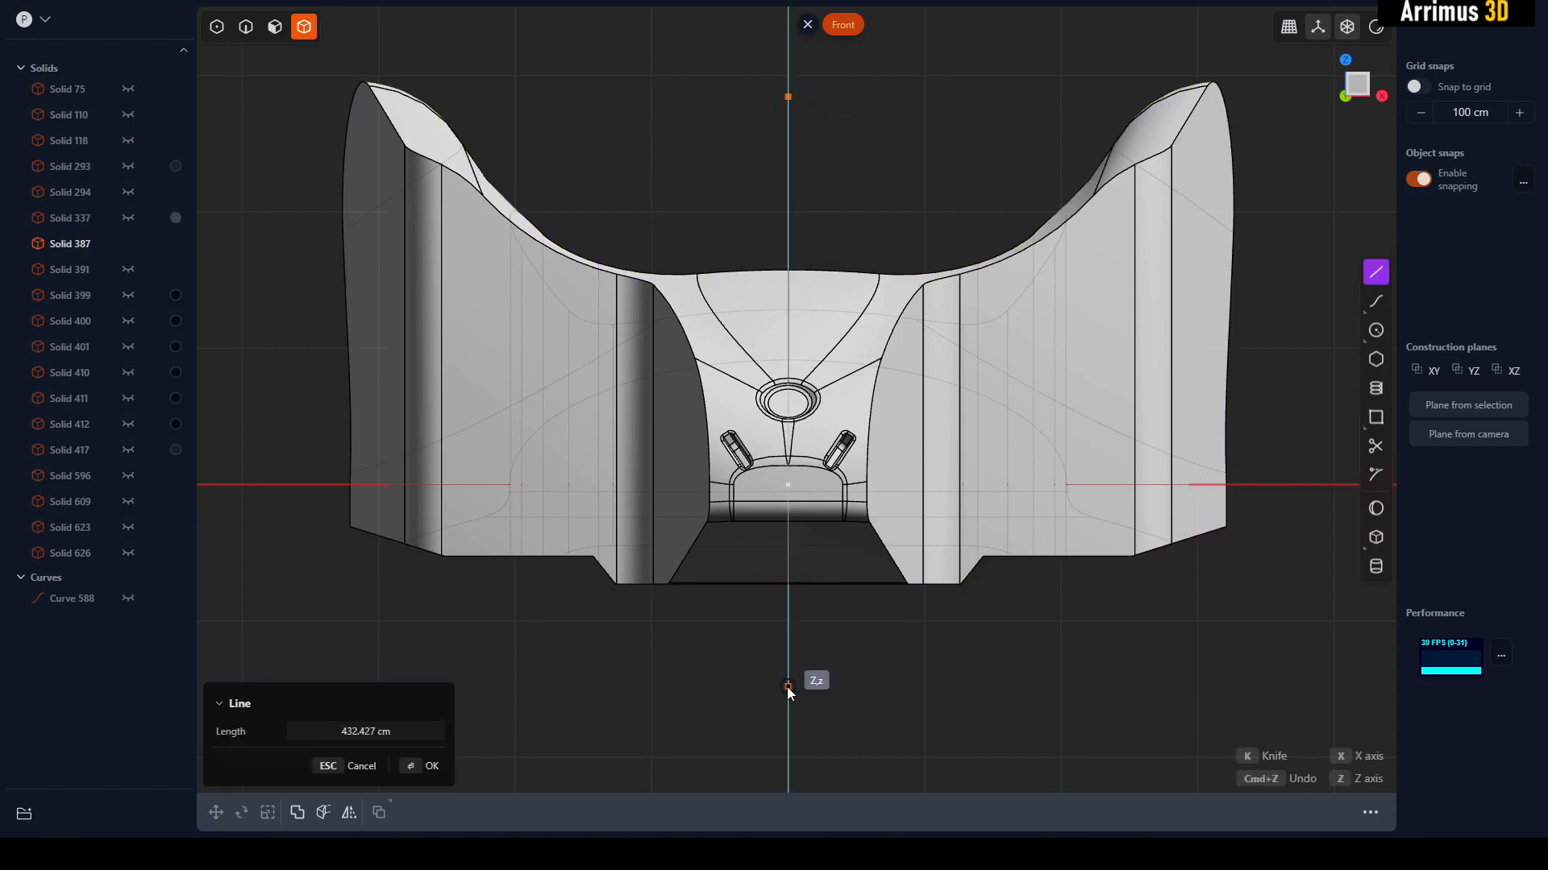
click(788, 687)
right_click(881, 687)
- Try to cut the body along the centre line and delete the line and one half
click(847, 306)
key(c)
key(Escape)
key(2)
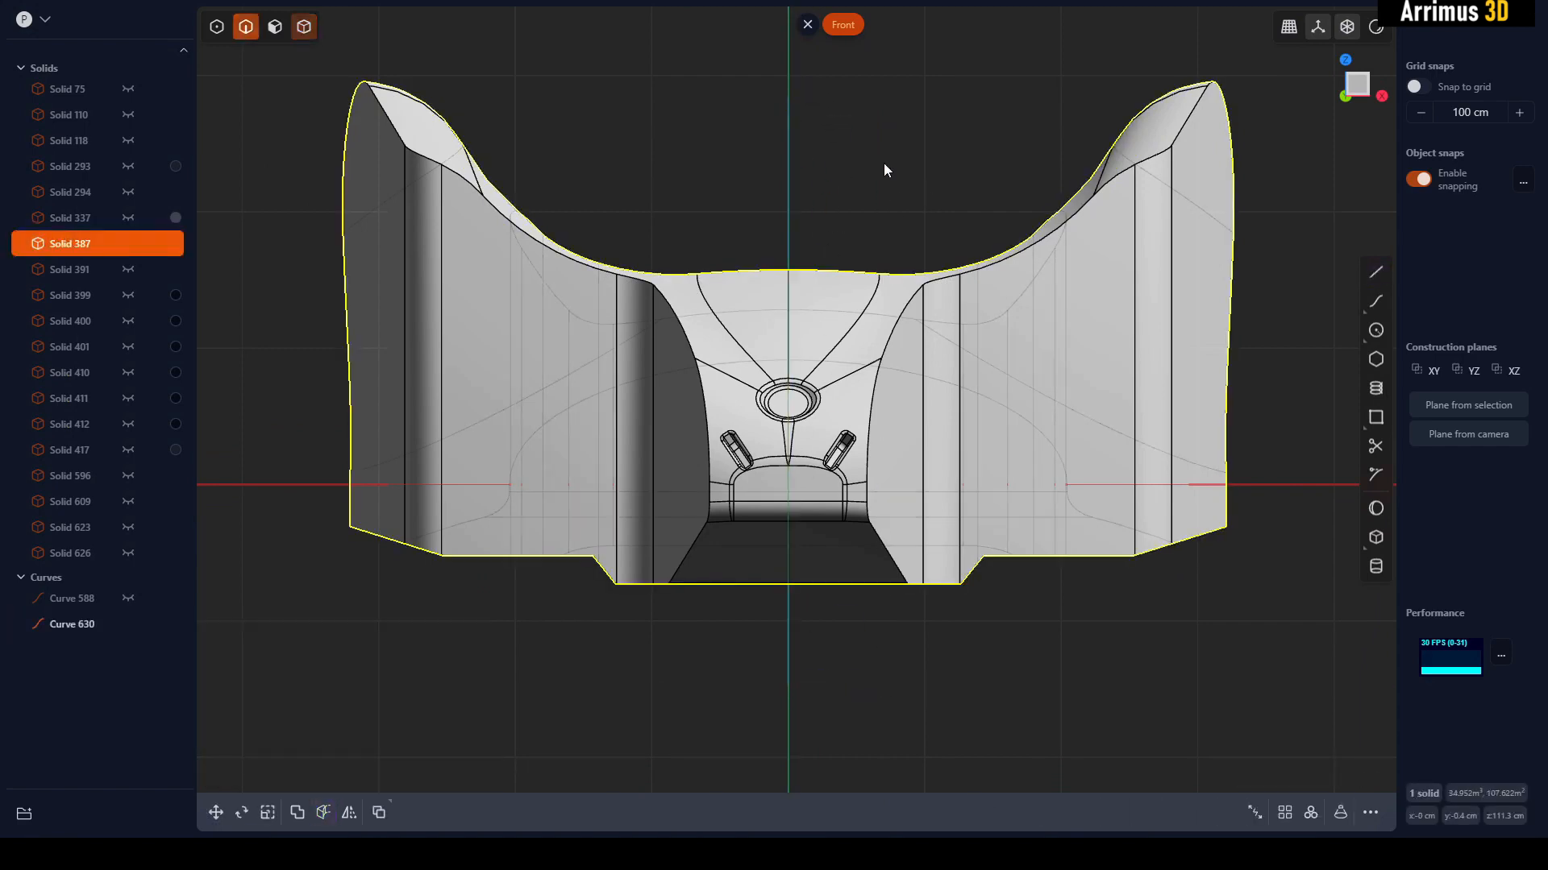
click(789, 190)
key(Delete)
key(4)
click(869, 323)
key(Delete)
- Undo the deletions of the body and the centre line
key(ctrl+z)
key(ctrl+z)
key(ctrl+z)
key(ctrl+z)
key(ctrl+z)
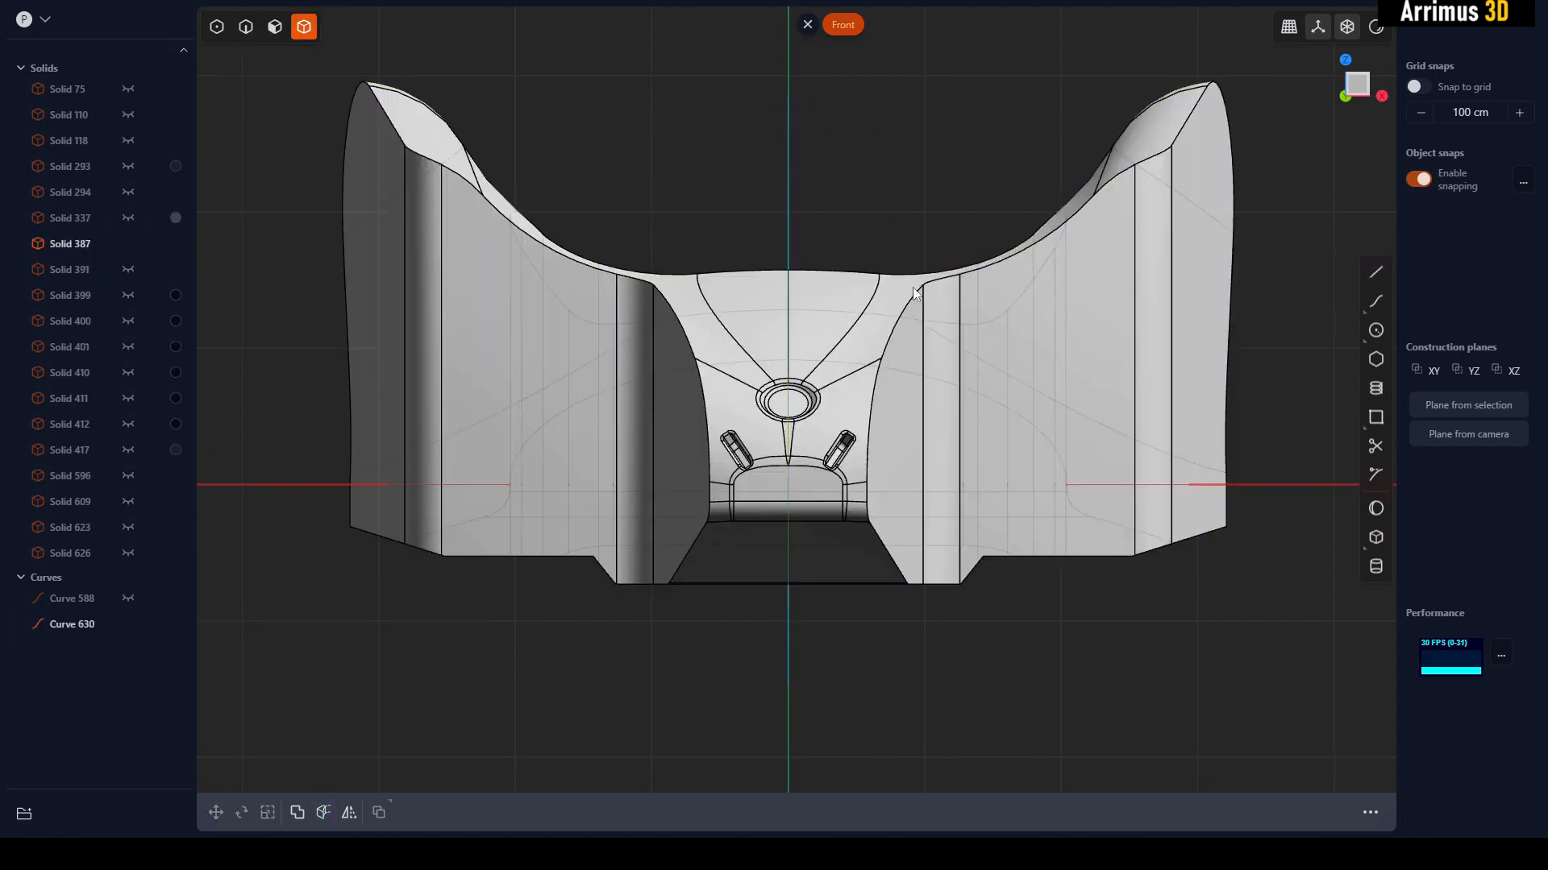
- Try again to cut the body along the centre line, then undo the line
click(914, 294)
key(c)
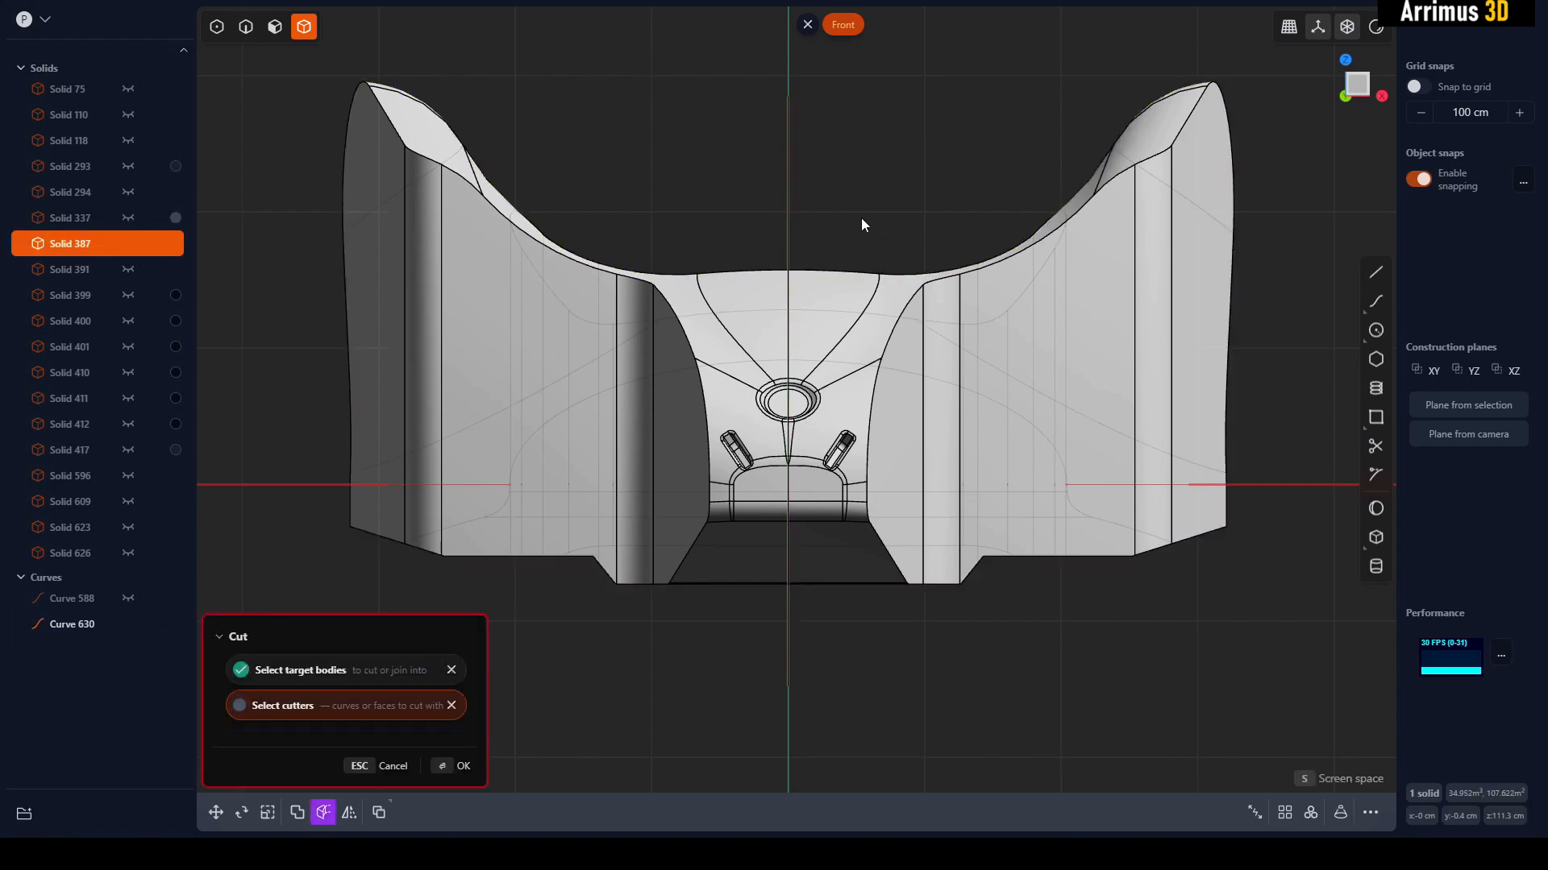
key(Escape)
key(Escape)
key(ctrl+z)
key(ctrl+z)
key(ctrl+z)
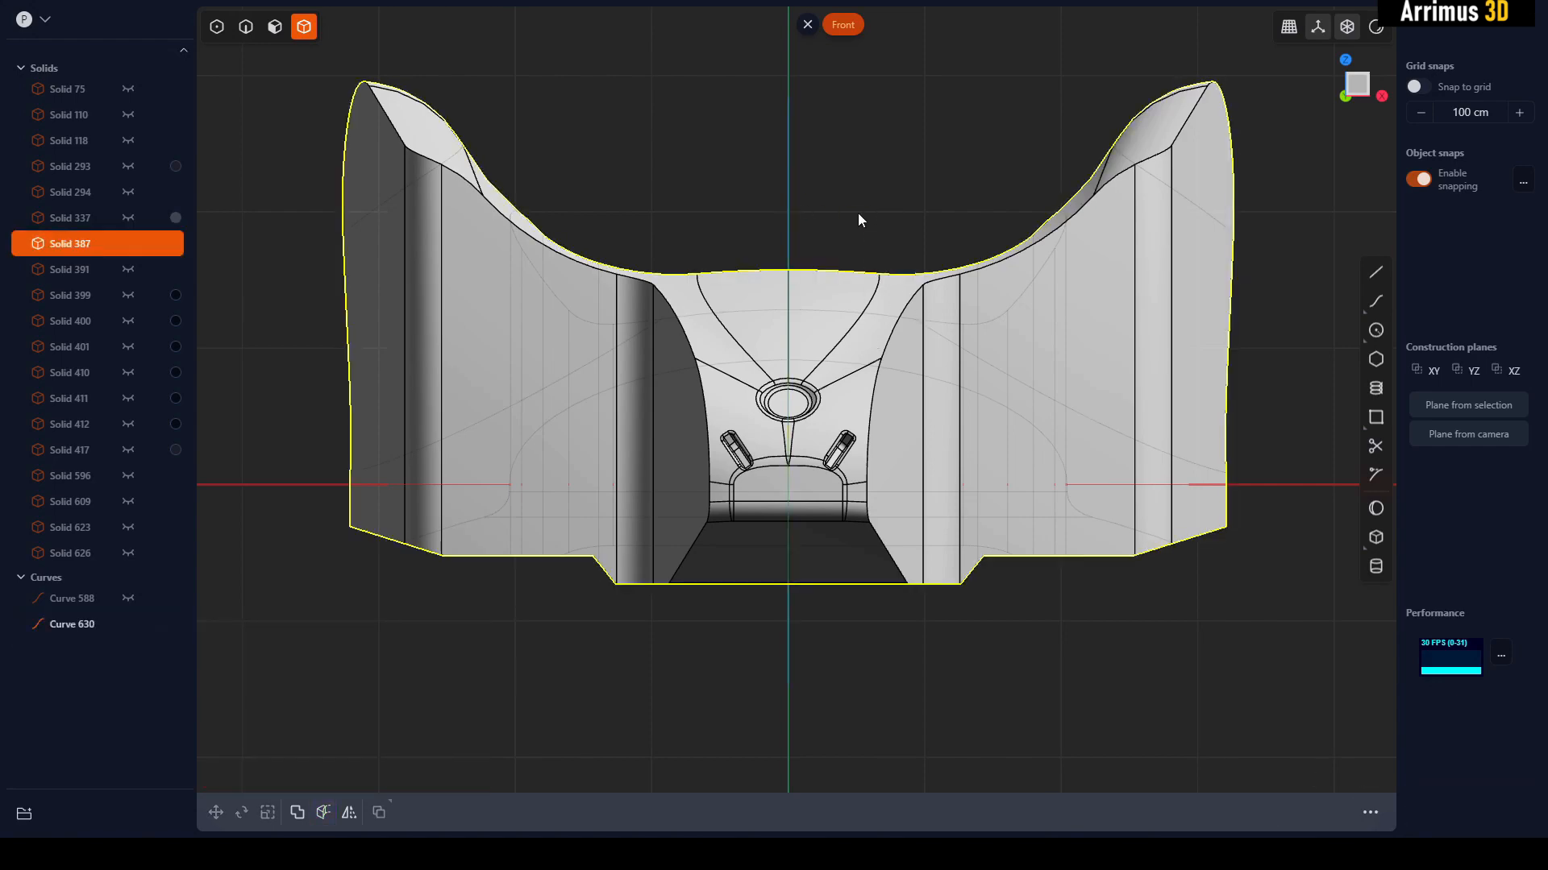
- Try to mirror the body across the X axis, slicing it down the mirror plane
key(2)
scroll(698, 308, up, 5)
middle_drag(745, 685, 757, 461)
scroll(757, 461, up, 2)
middle_drag(786, 407, 727, 488)
scroll(806, 476, down, 3)
key(4)
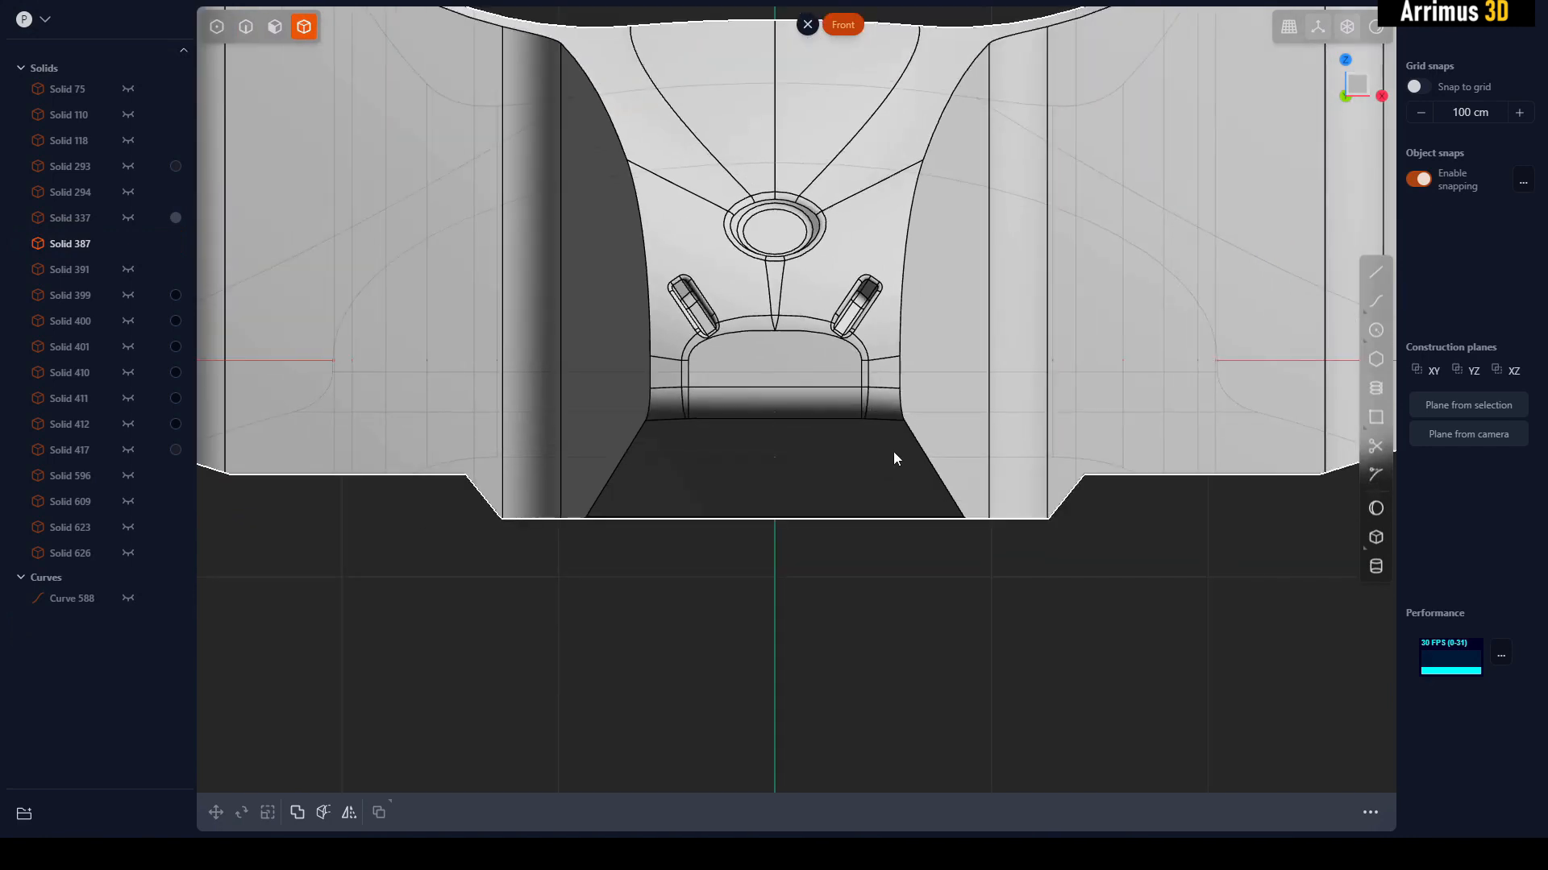
click(893, 453)
key(m)
scroll(846, 556, up, 2)
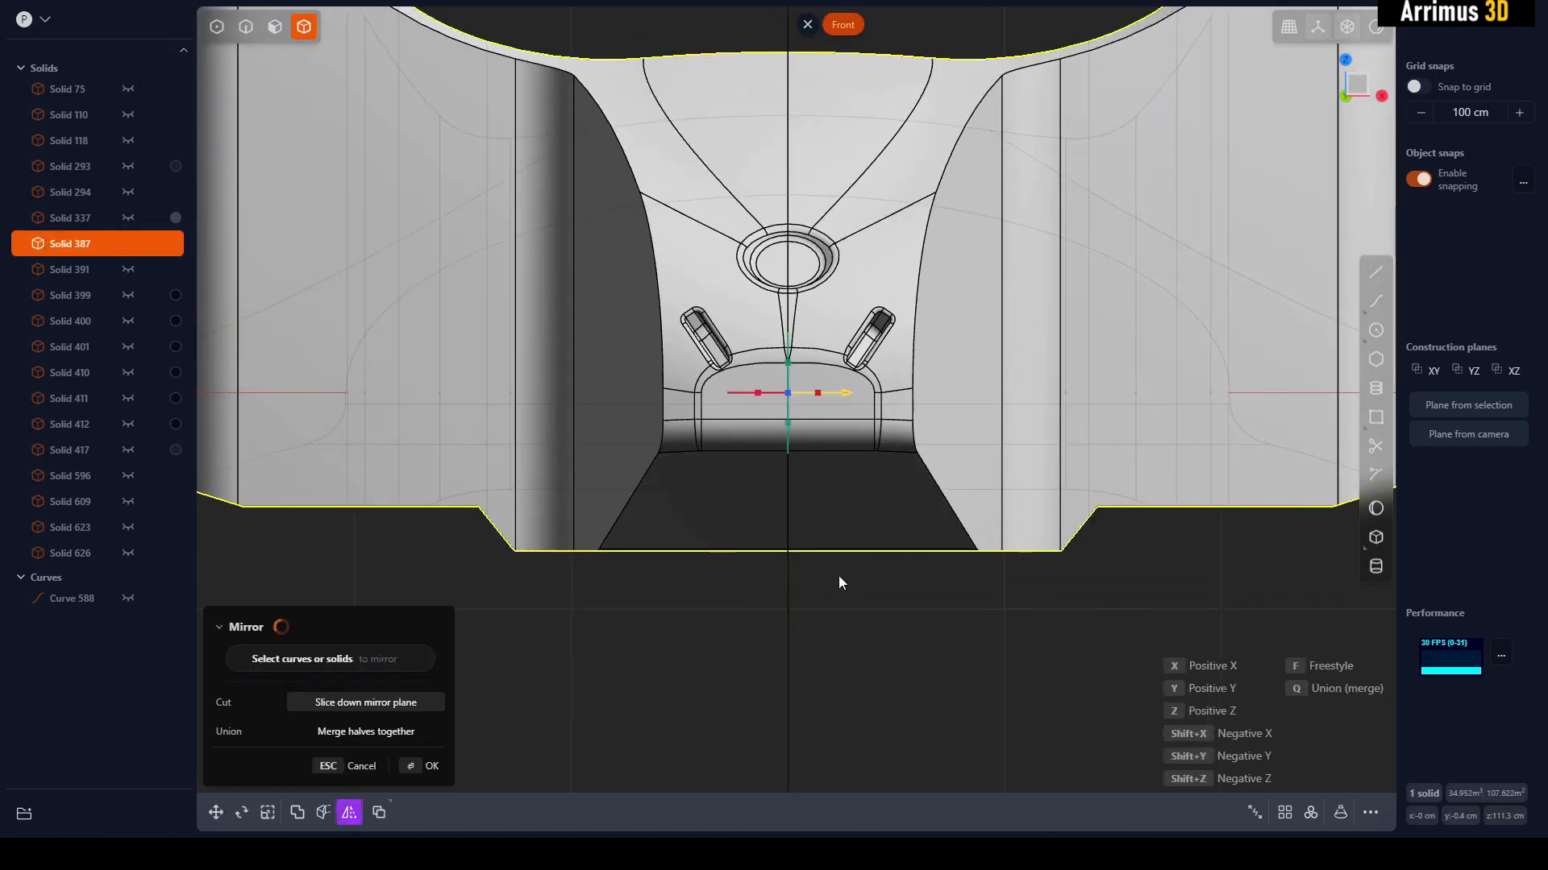
right_click(839, 575)
- Undo the mirror attempt on the body
key(ctrl+z)
scroll(856, 579, down, 2)
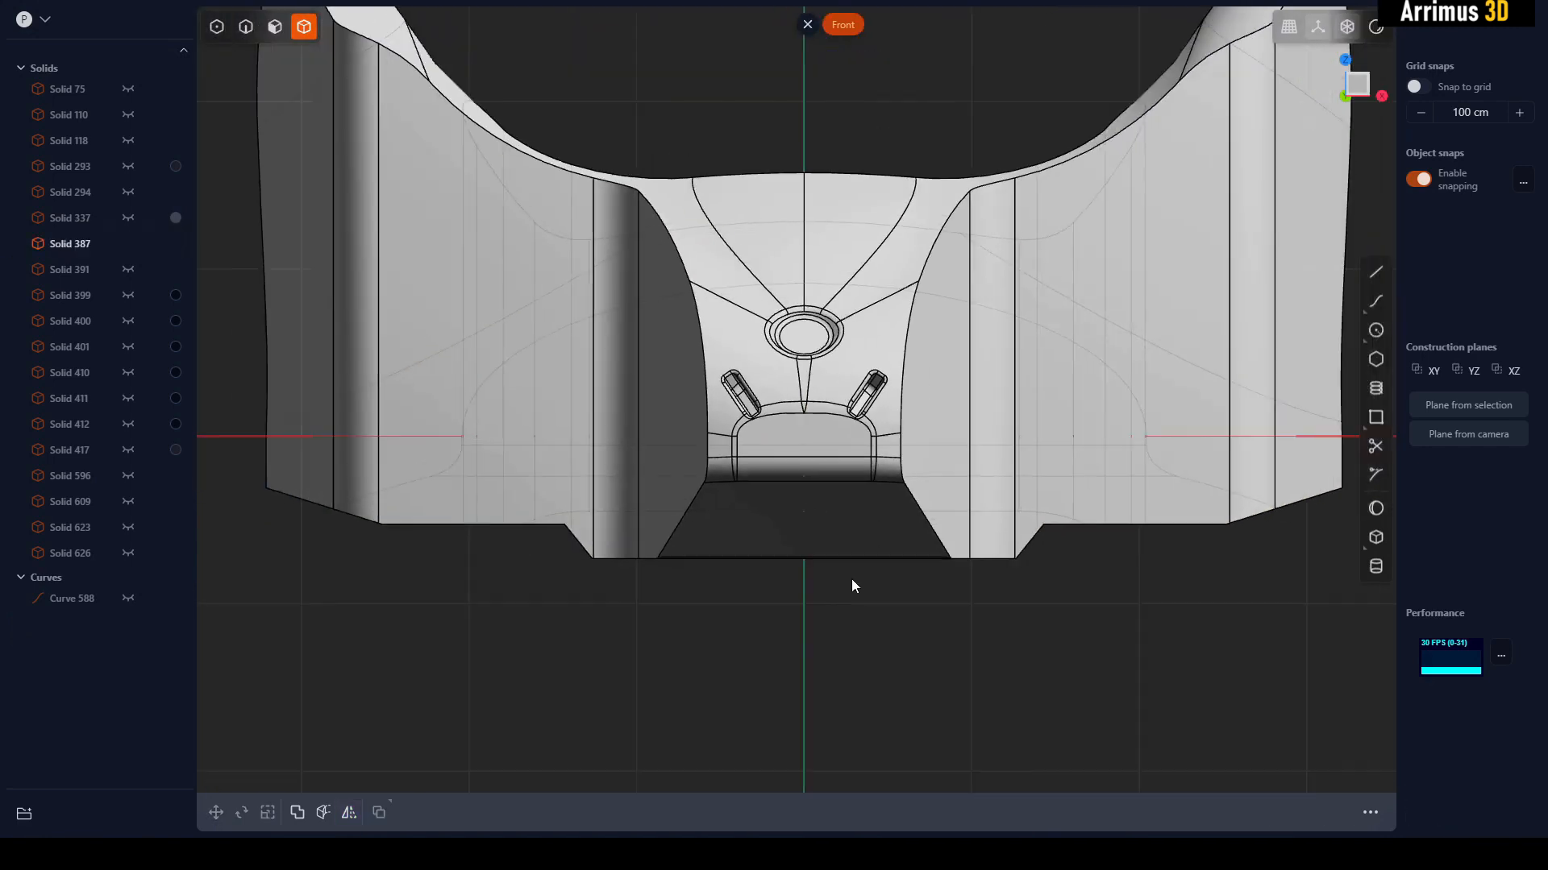
key(ctrl+z)
key(ctrl+z)
key(ctrl+z)
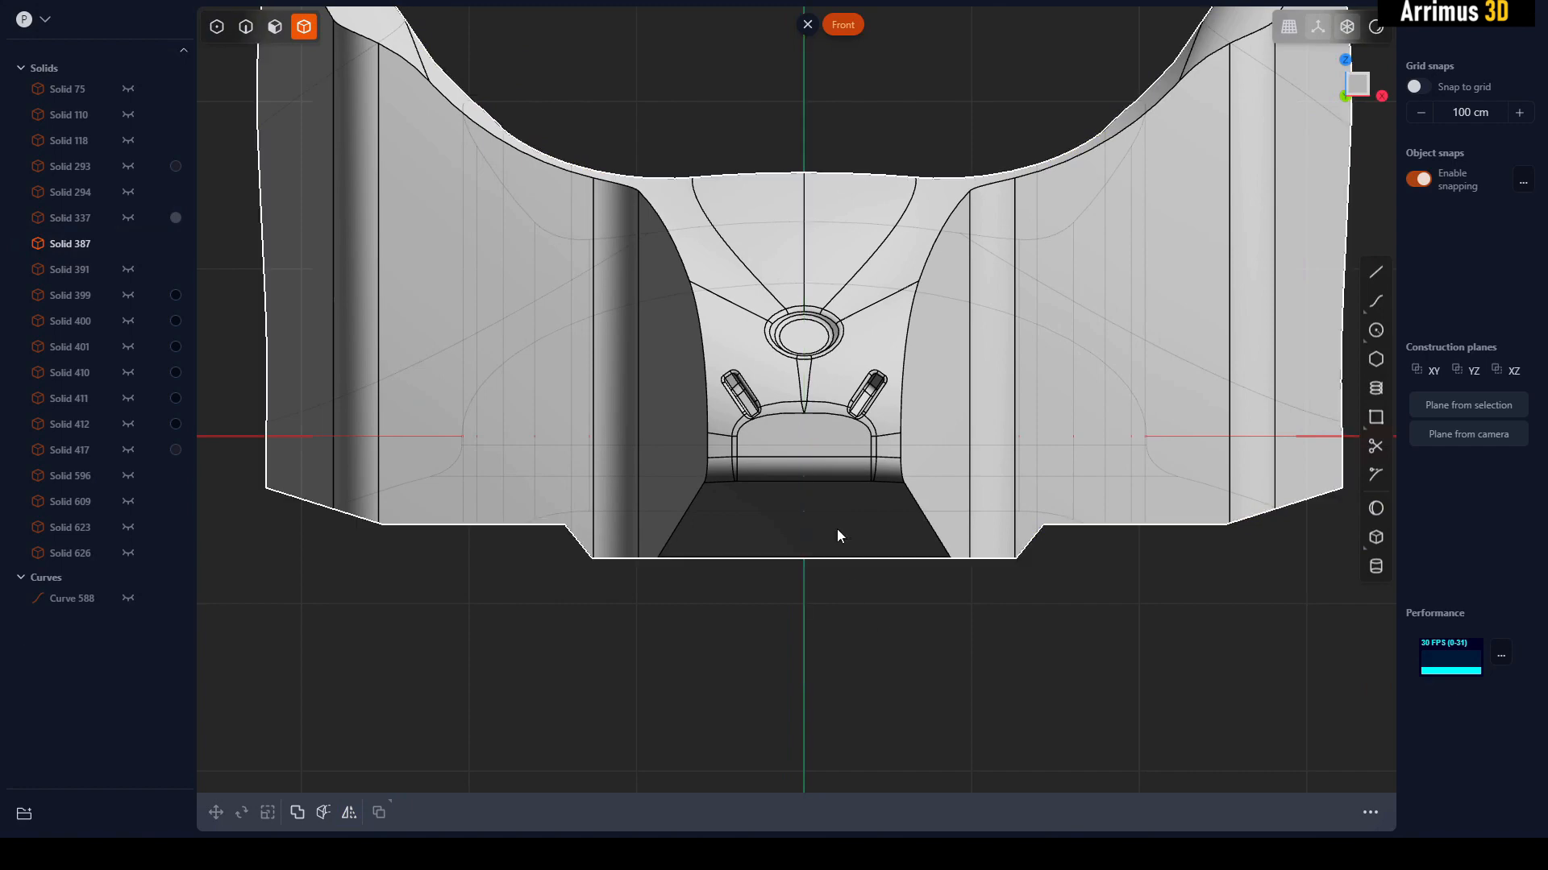
click(835, 529)
key(h)
key(ctrl+z)
click(919, 616)
- Draw a longer vertical centre line, about 895 cm, through the body in the front view
scroll(884, 527, down, 4)
scroll(874, 506, down, 1)
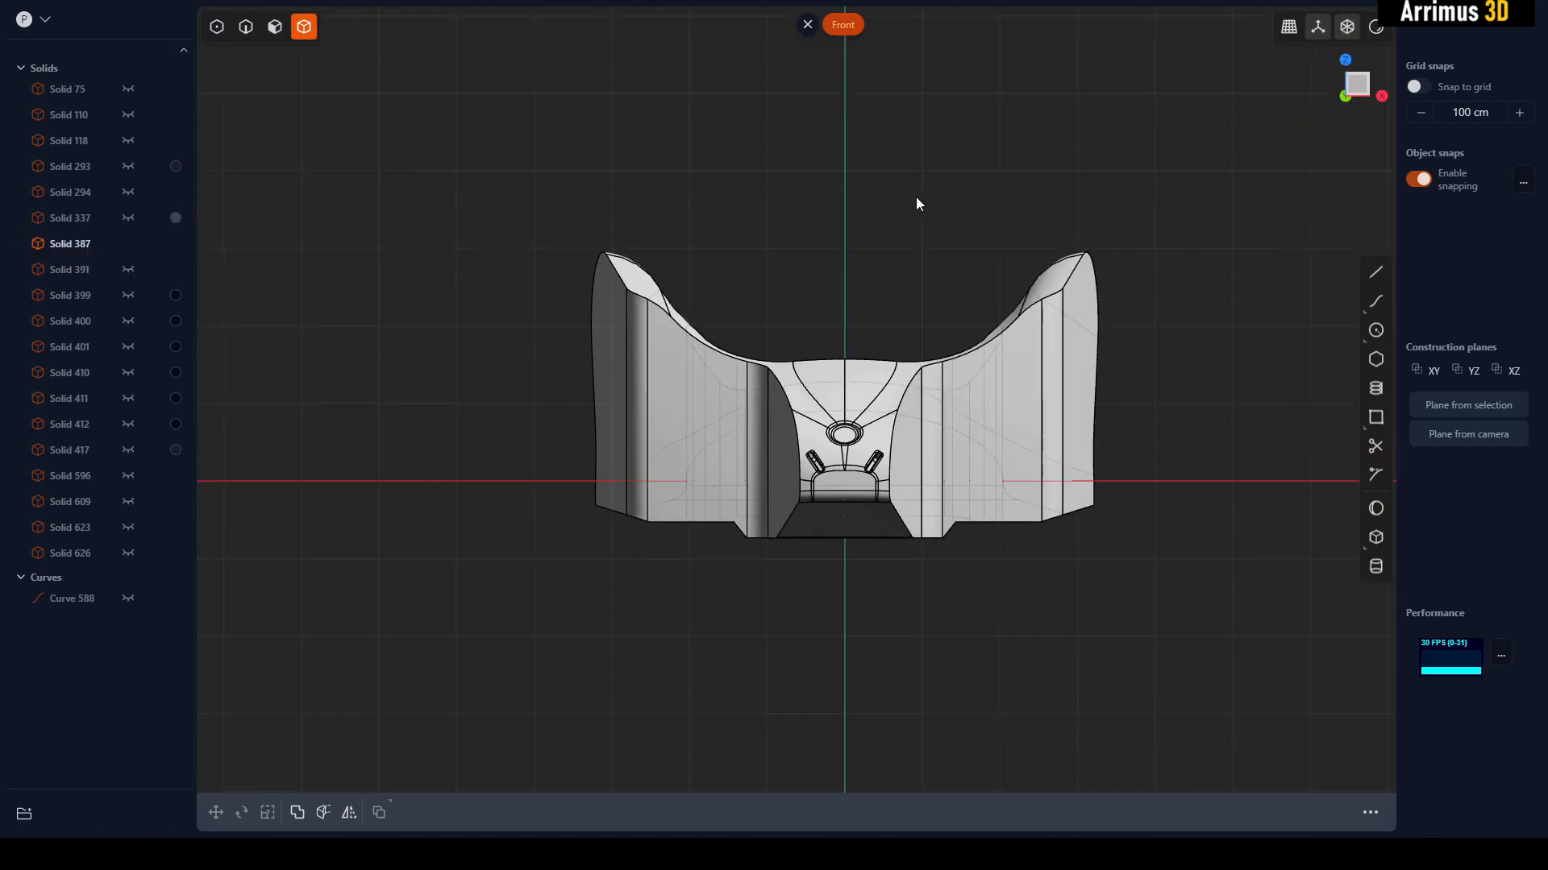
key(l)
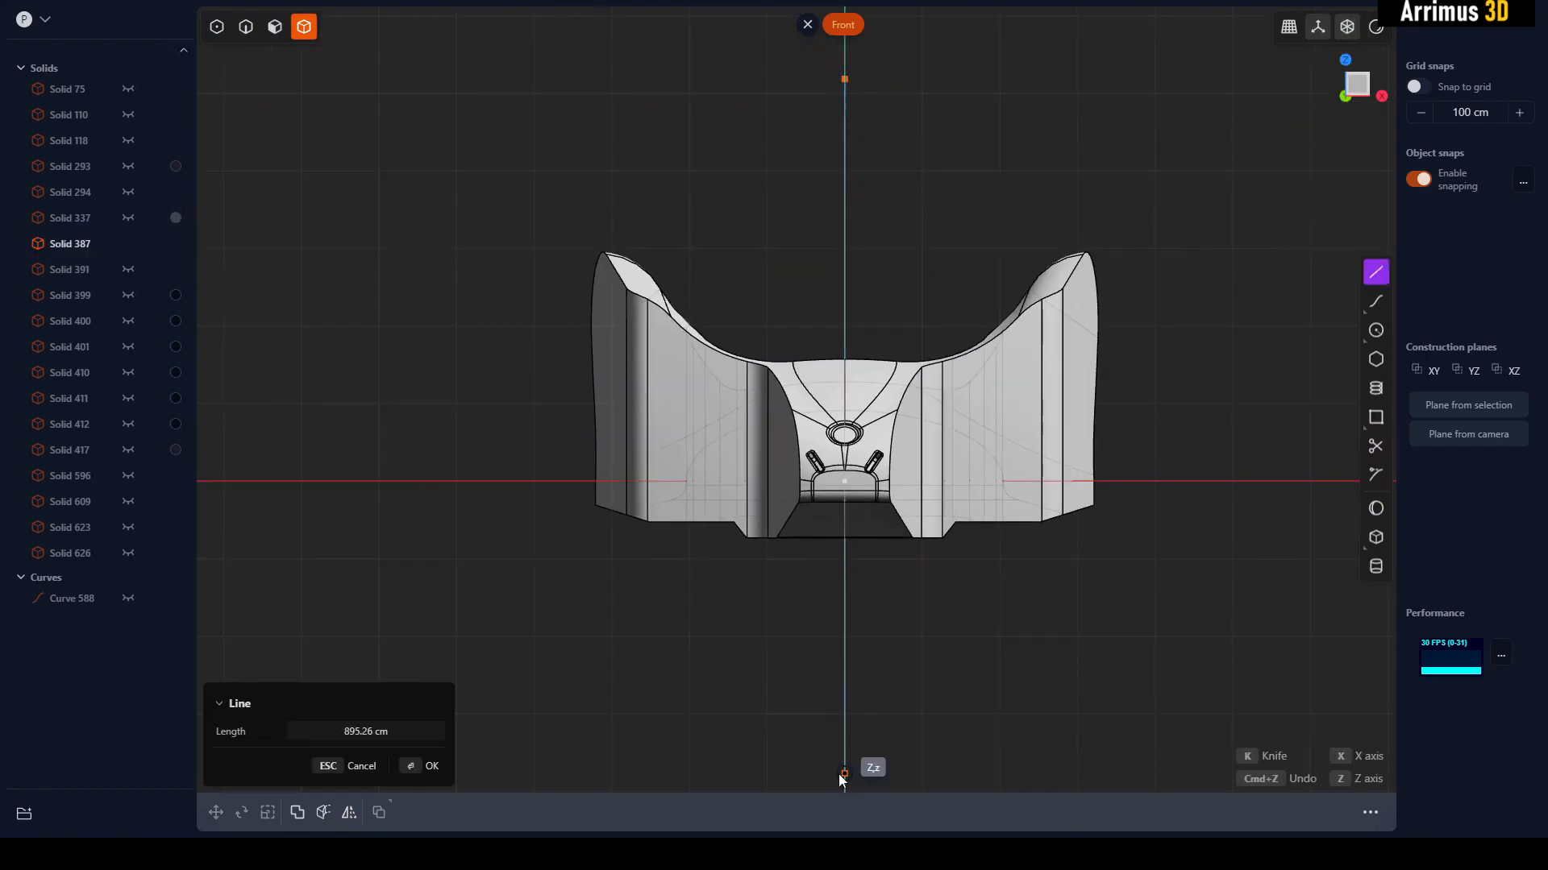
click(839, 774)
right_click(911, 695)
- Try to cut the isolated body with the longer centre line
click(899, 484)
key(c)
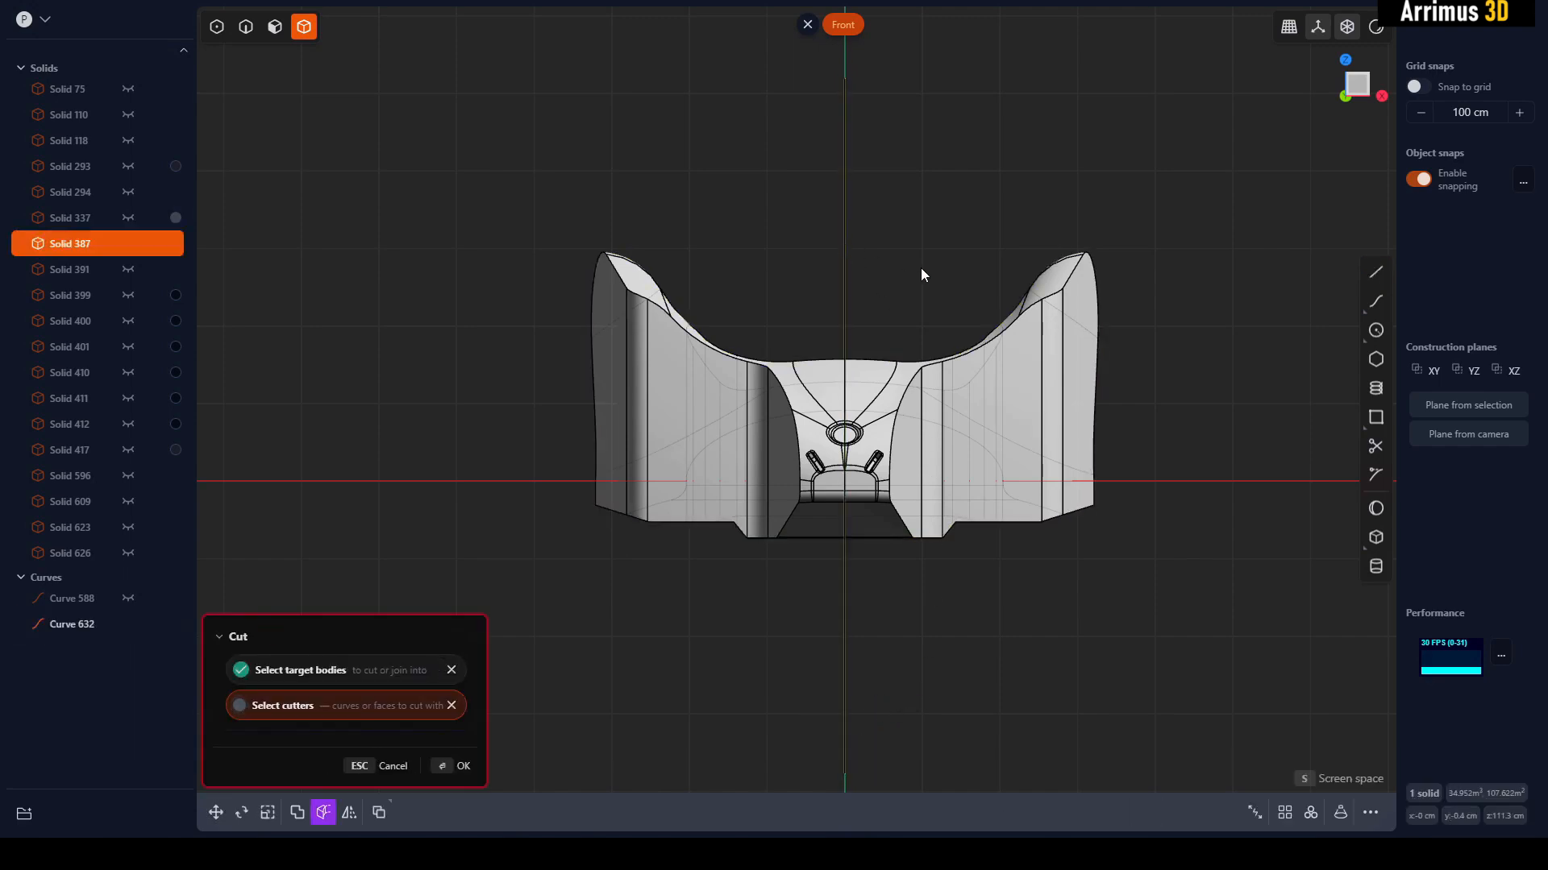
key(Return)
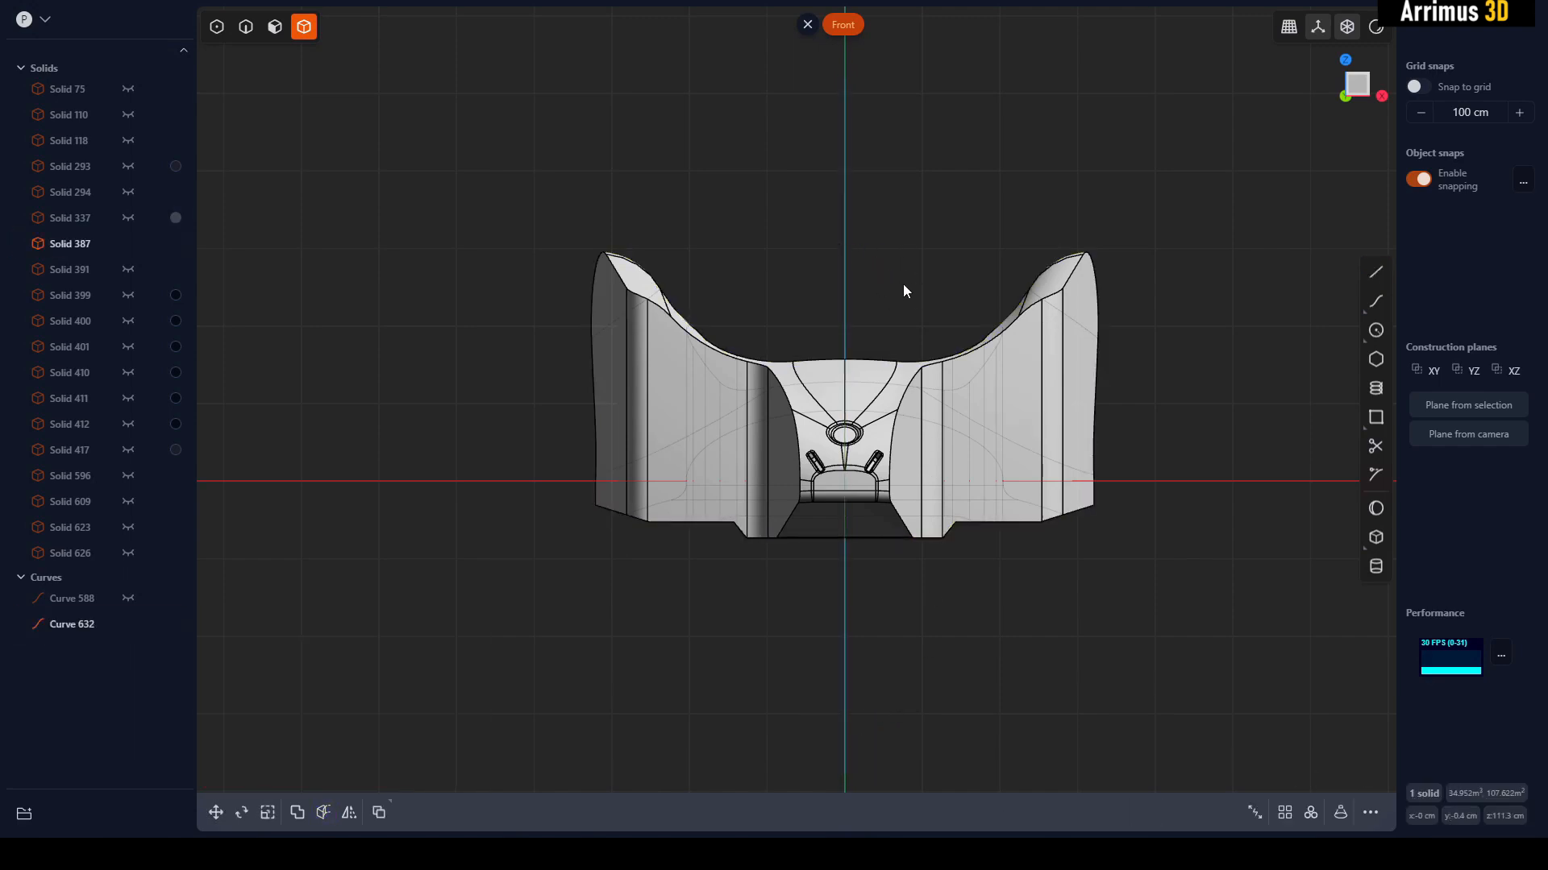
middle_drag(901, 278, 974, 342)
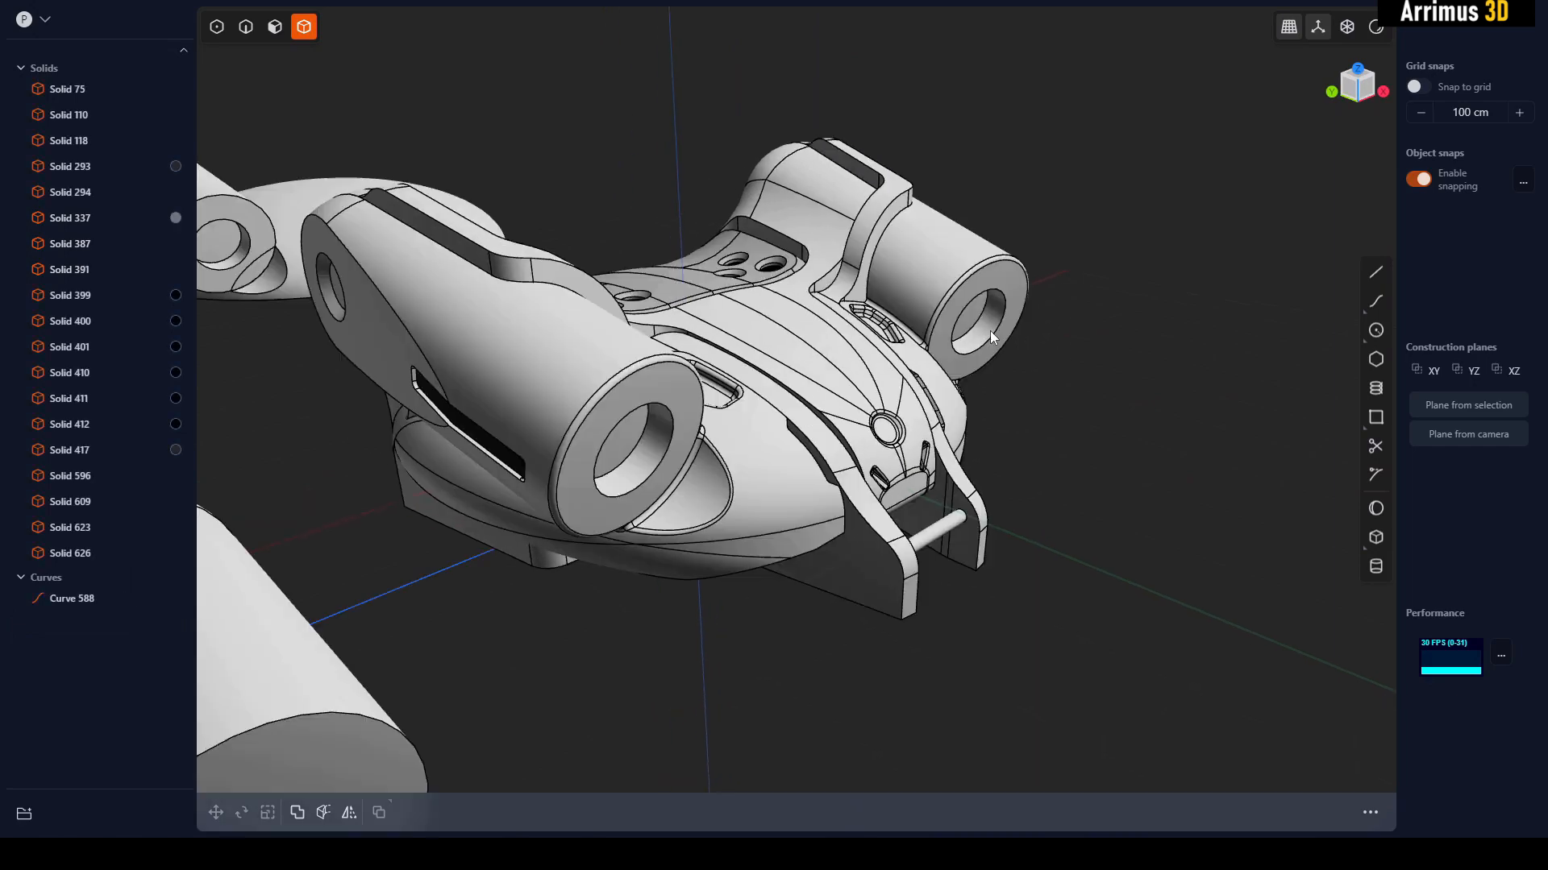
- Give both dark side straps a near-black material colour of RGB 28, 28, 28
middle_drag(990, 330, 848, 451)
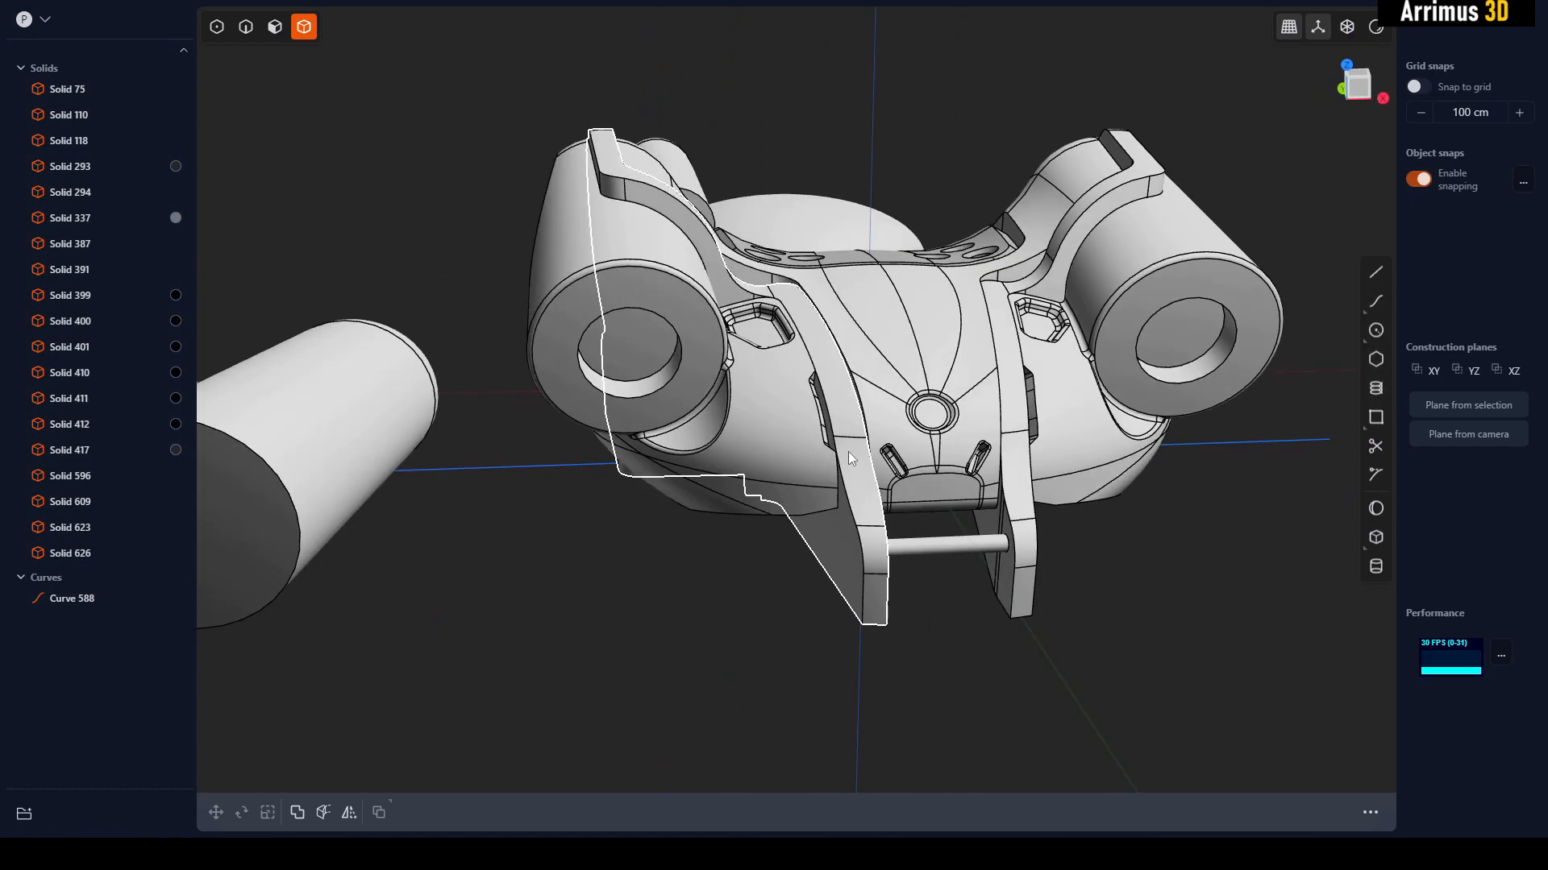
click(843, 452)
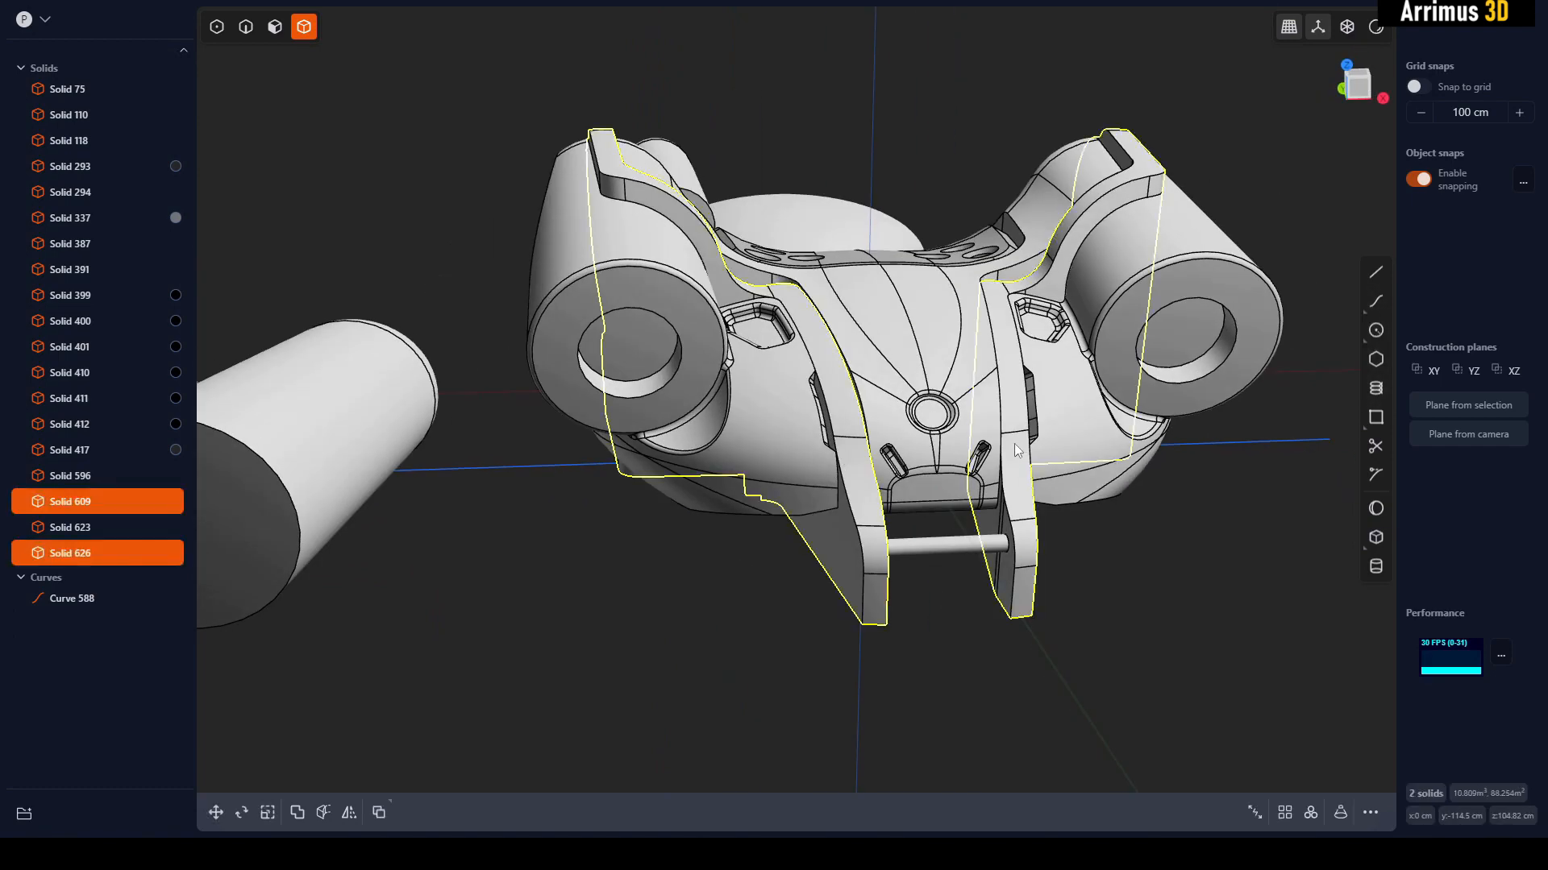
key(m)
click(385, 368)
drag(290, 373, 282, 476)
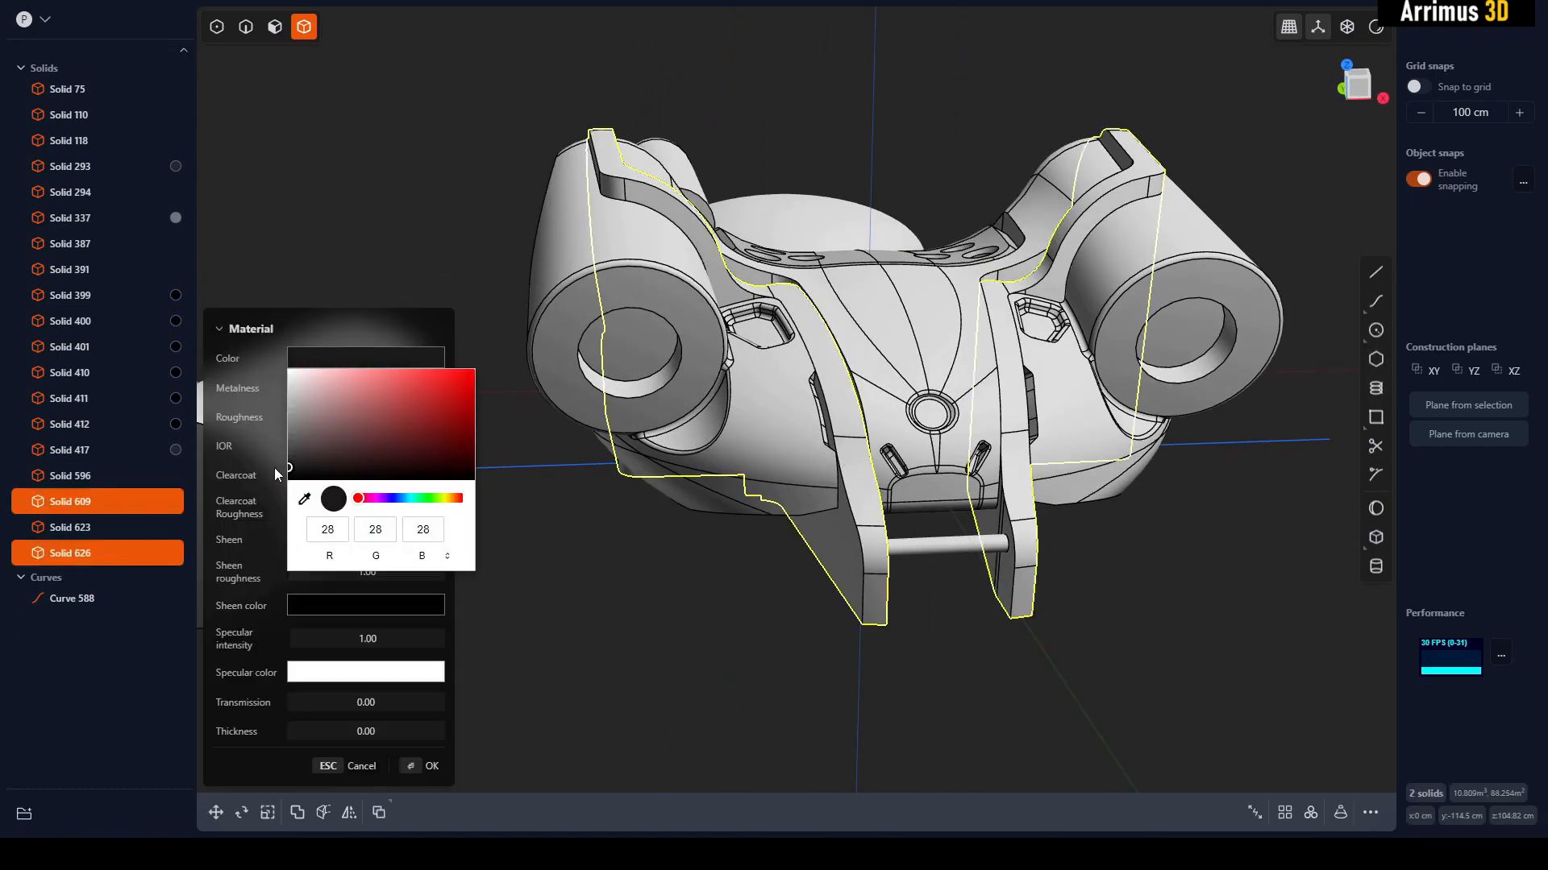
right_click(387, 247)
click(386, 247)
- Set the crossbar between the straps' front arms to a mid-grey material colour
middle_drag(914, 348, 959, 338)
click(956, 528)
key(m)
click(328, 360)
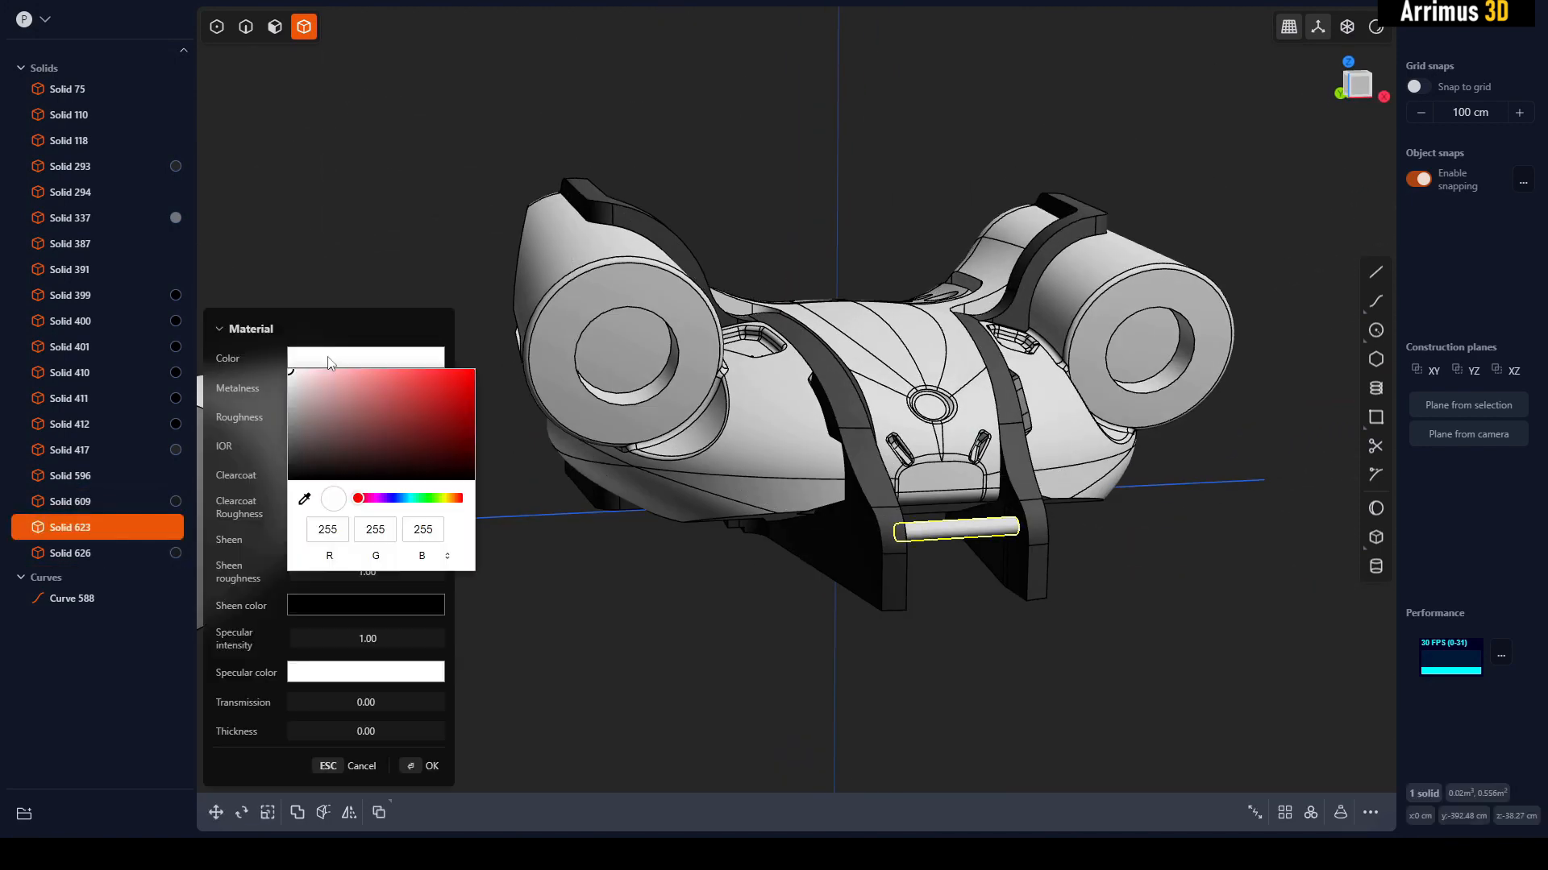
drag(295, 438, 290, 443)
right_click(695, 615)
key(m)
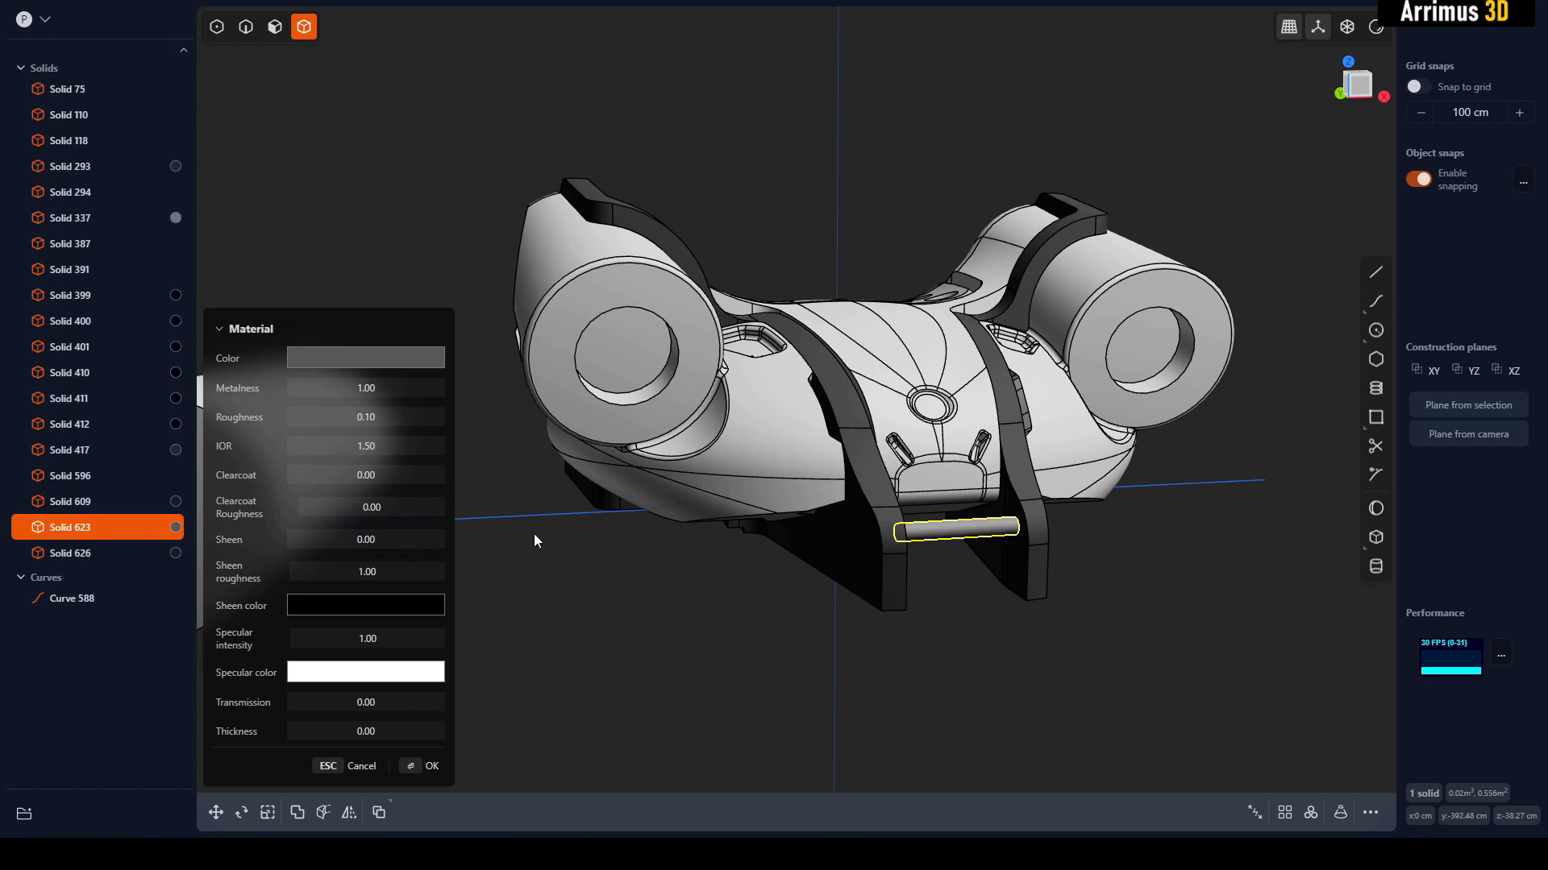
click(339, 363)
right_click(701, 634)
click(681, 636)
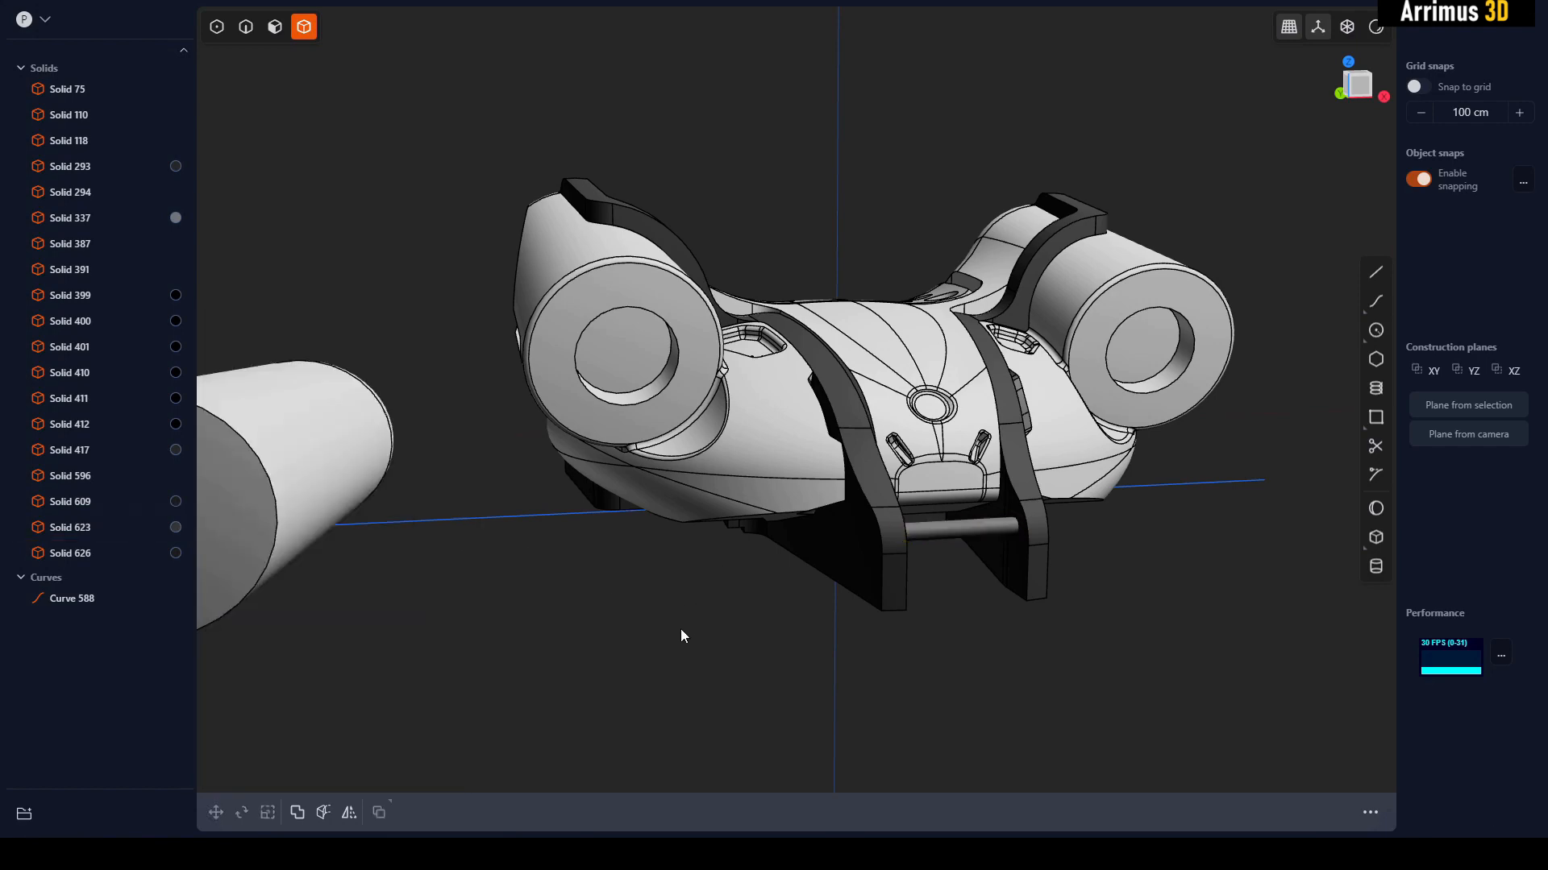
- Gather the outer shells, central body and rear panel in one selection, checking it by deleting the solids and undoing
click(762, 469)
key(Delete)
key(ctrl+z)
middle_drag(846, 502, 921, 405)
key(Delete)
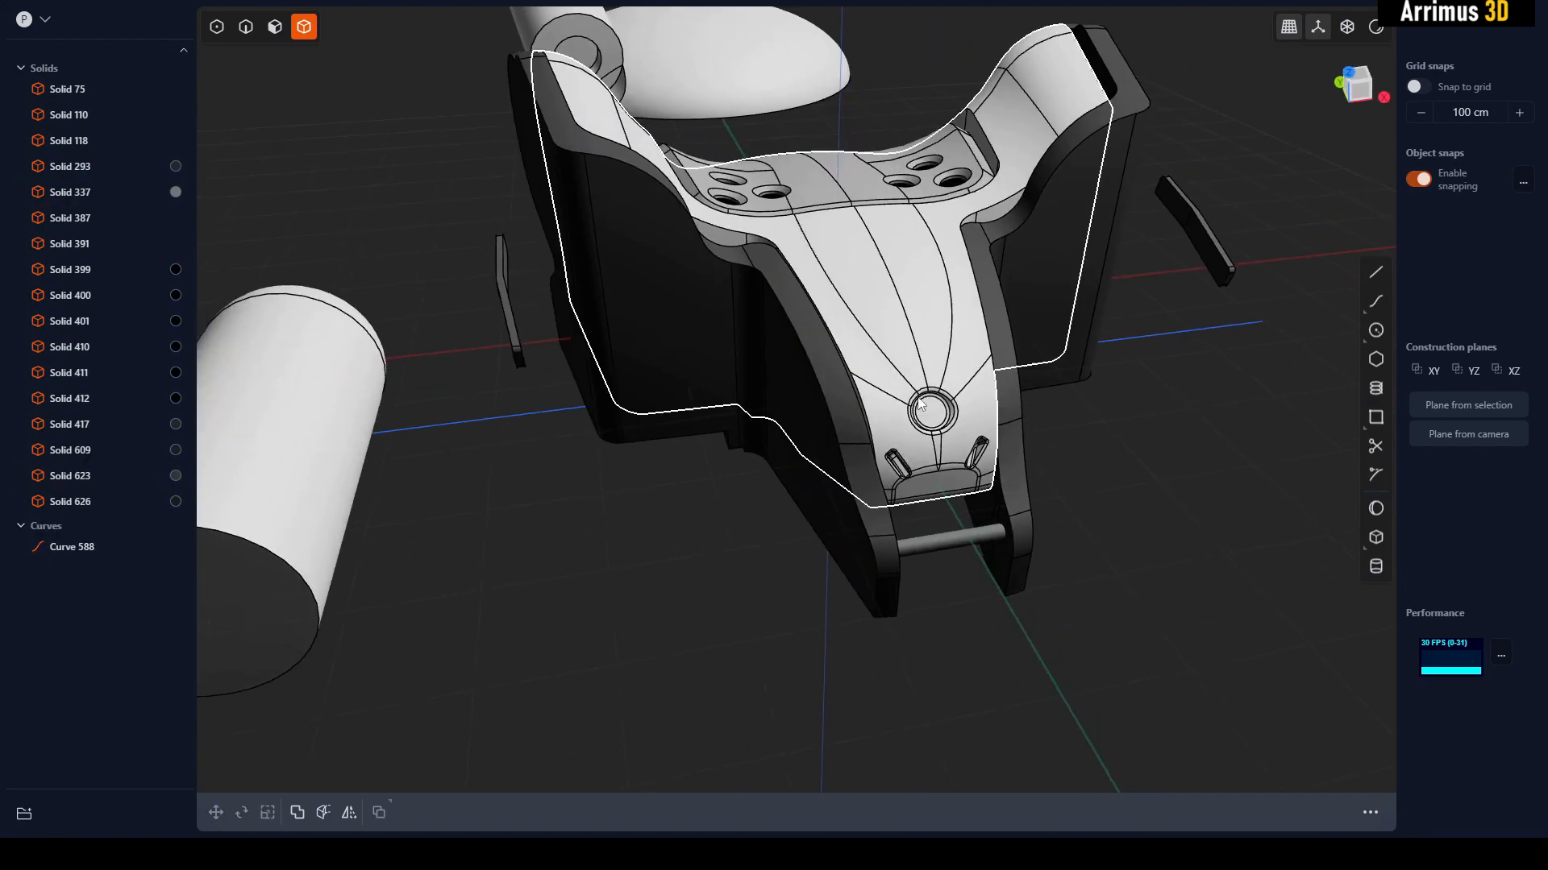
key(ctrl+z)
shift+click(885, 284)
shift+click(846, 189)
key(Delete)
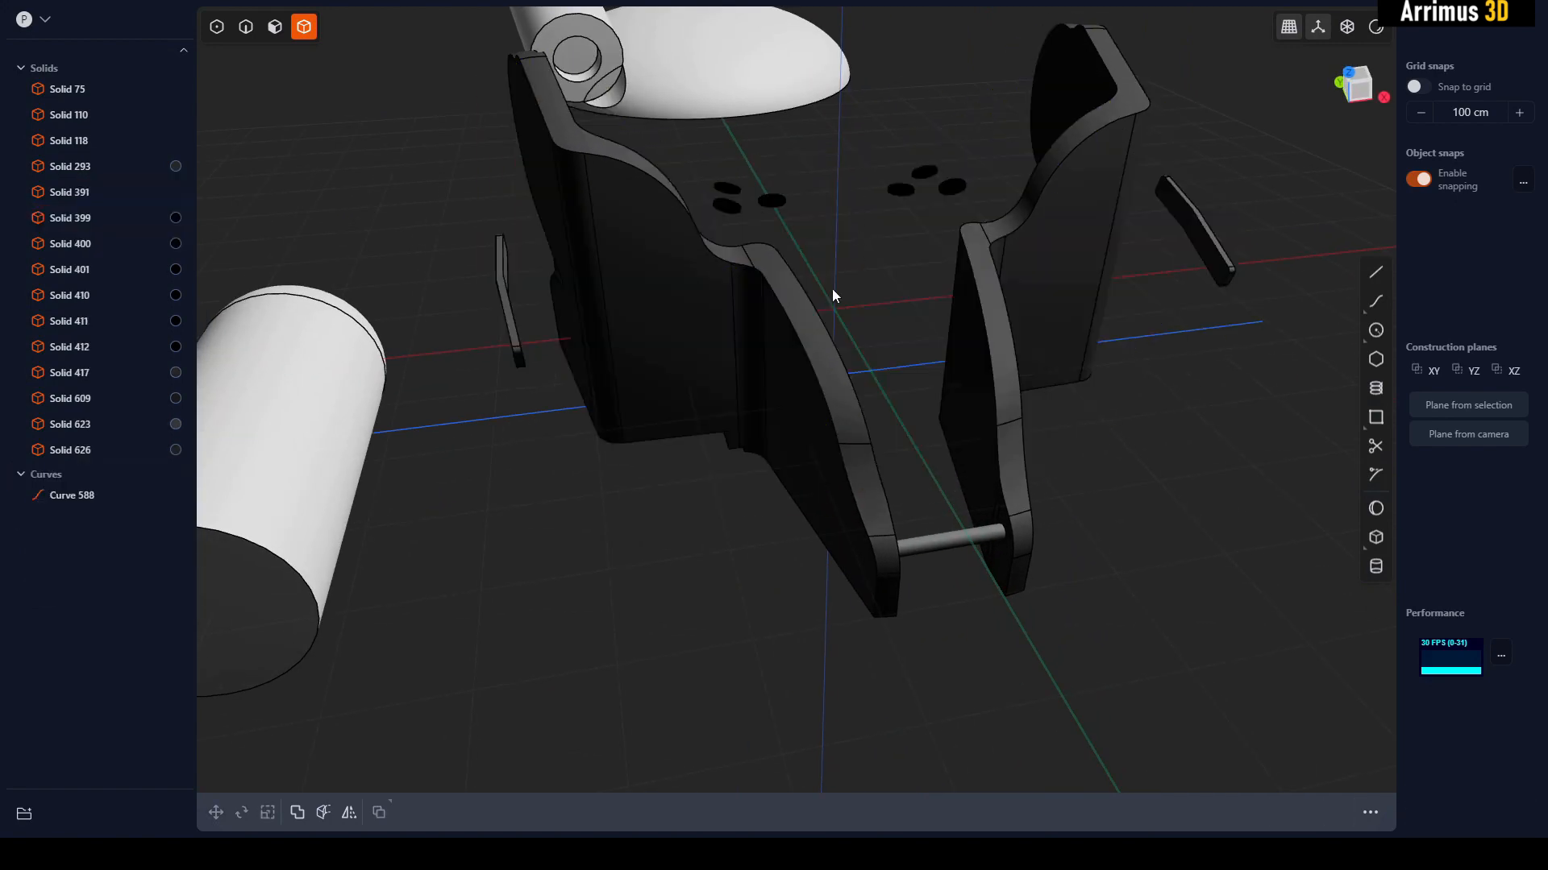
key(ctrl+z)
- Add the thin slot inserts on both sides to the selection, checking it with a temporary deletion
middle_drag(832, 289, 358, 348)
shift+click(526, 324)
mouse_move(814, 348)
middle_down()
mouse_move(725, 290)
mouse_move(914, 343)
mouse_move(984, 320)
mouse_move(861, 300)
mouse_move(829, 371)
middle_up()
key(Delete)
click(726, 290)
key(Delete)
key(ctrl+z)
- Mirror the selected body solids downward across the plane of the straps' bottom faces
key(alt+x)
key(z)
key(shift+z)
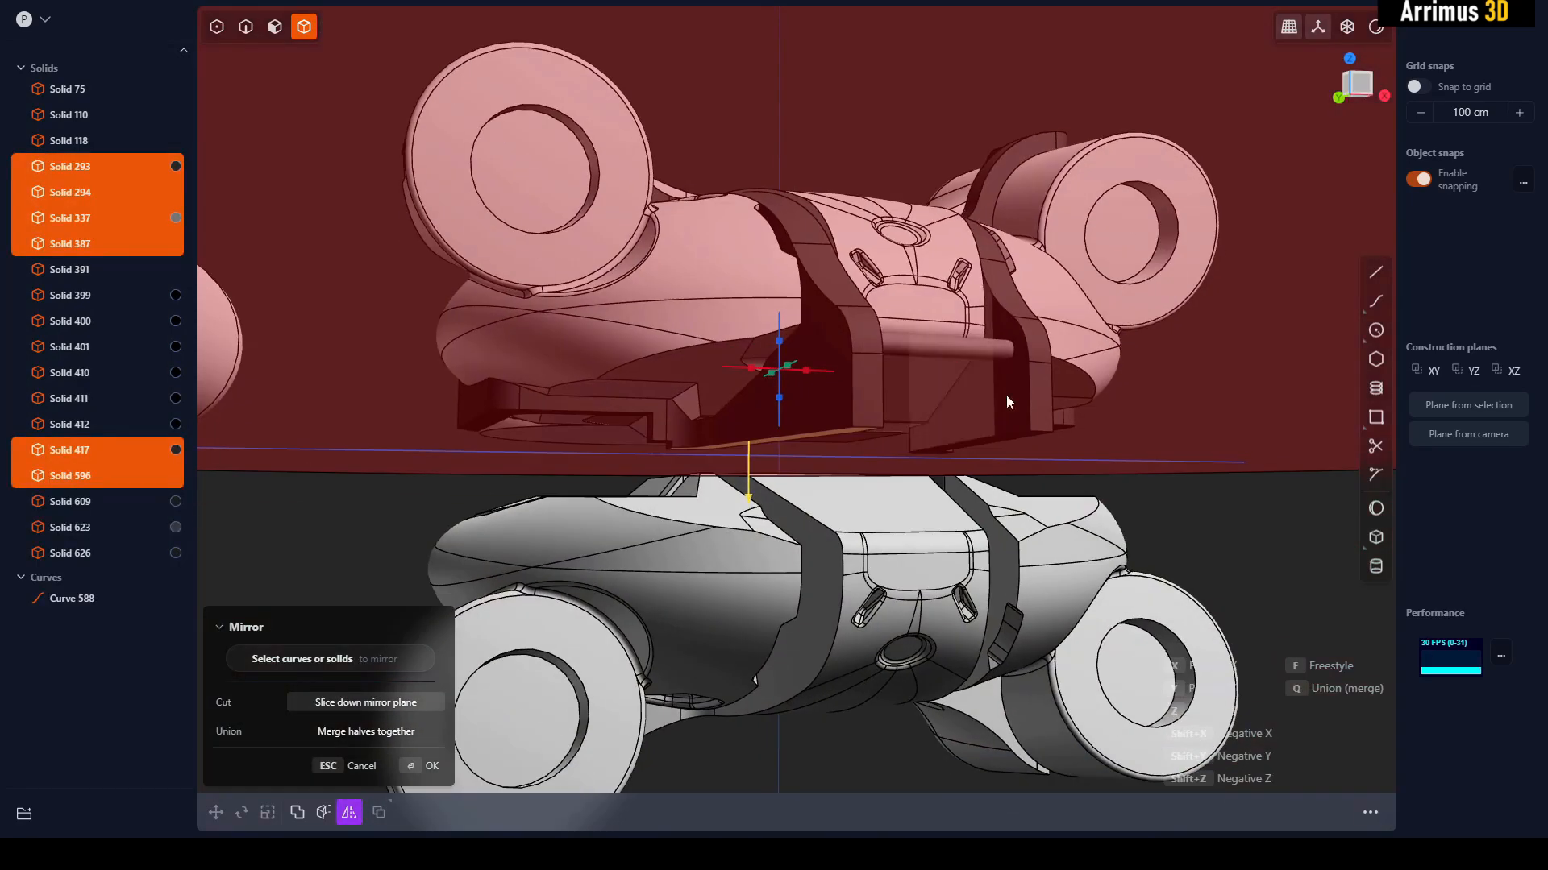
key(Return)
key(Escape)
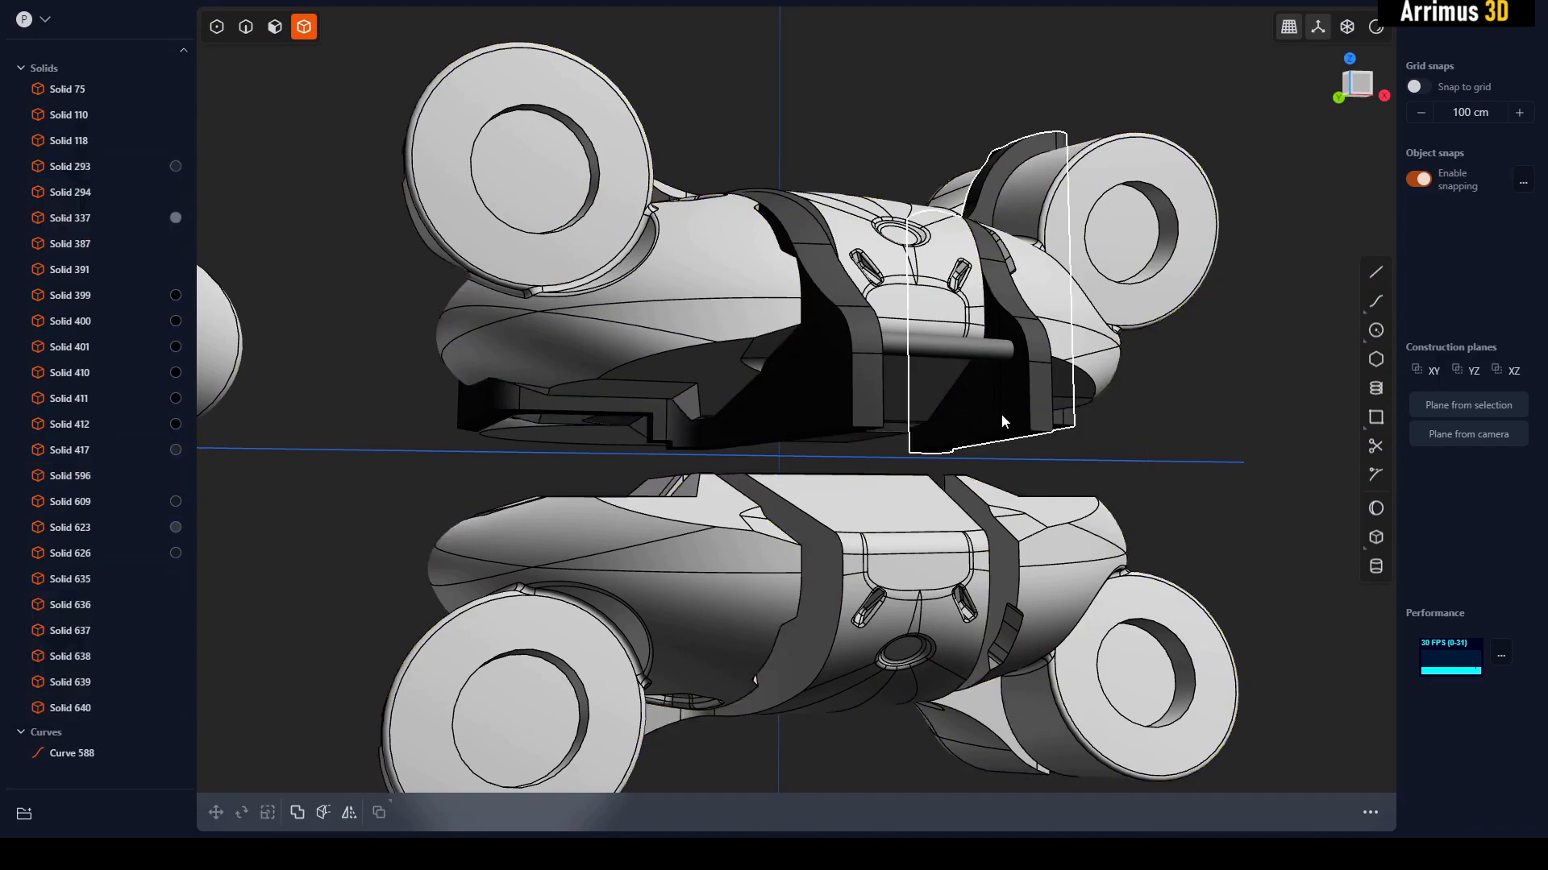
- Mirror the six disc inserts in the rear panel's holes down to the lower body half
middle_drag(1001, 414, 757, 358)
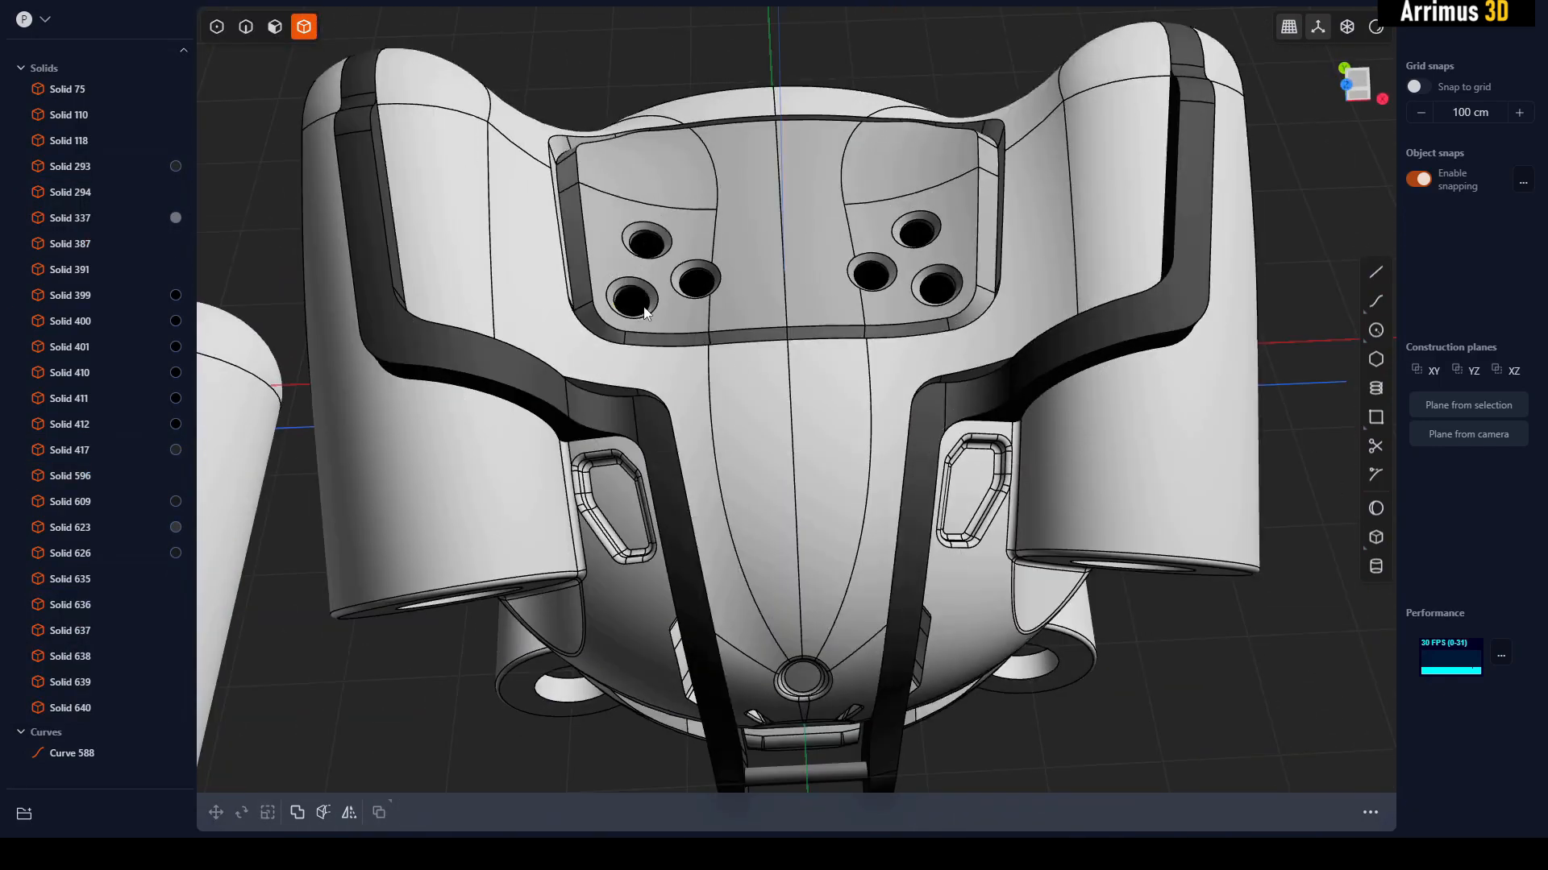
click(648, 246)
click(633, 303)
shift+click(945, 294)
shift+click(917, 238)
shift+click(874, 278)
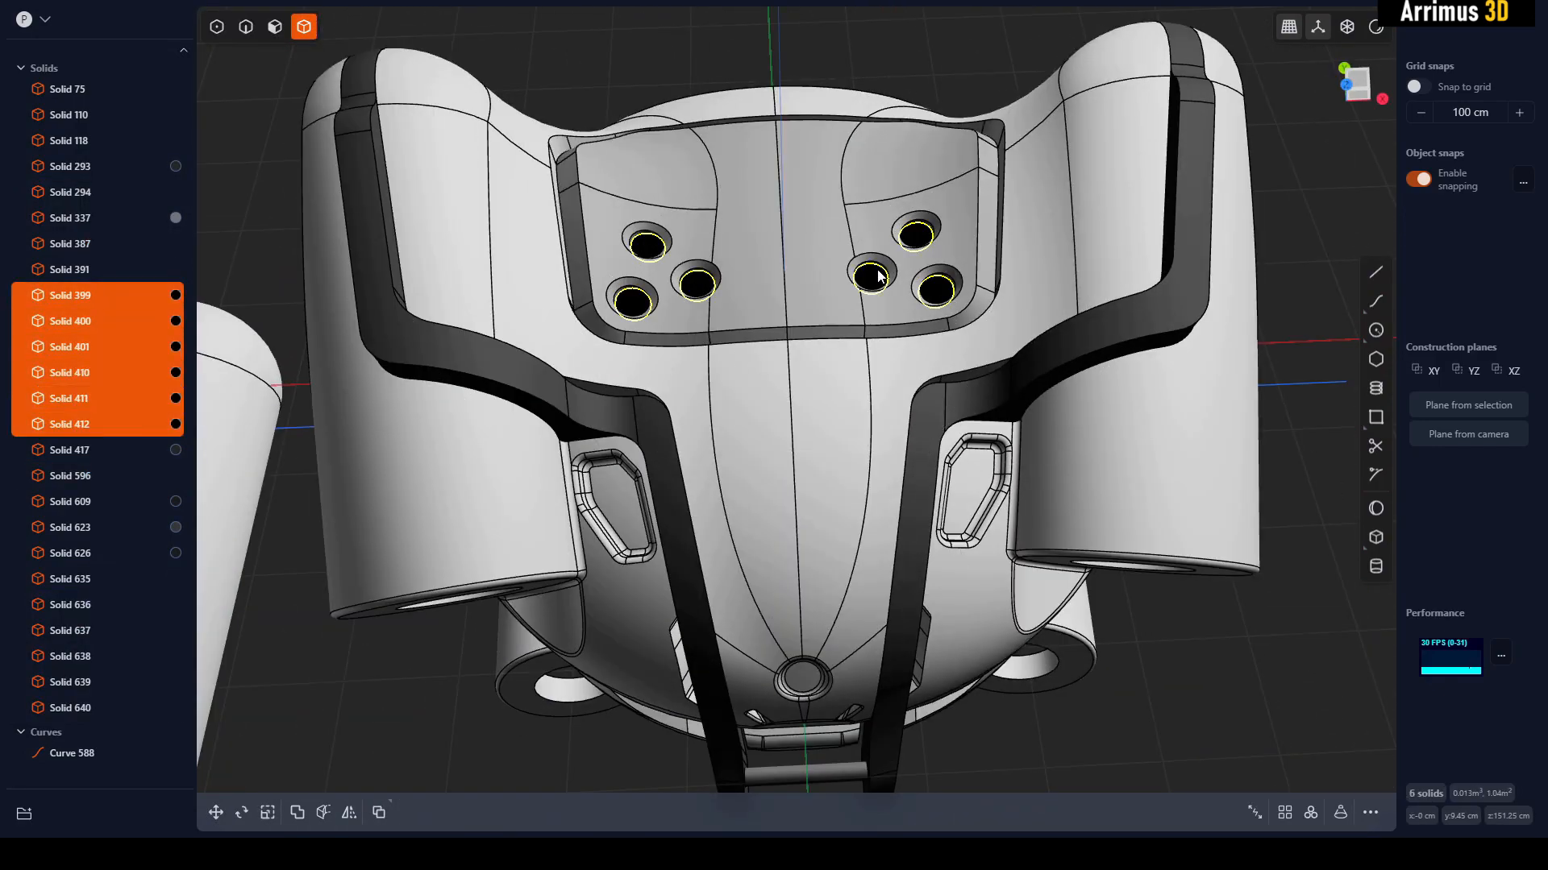
middle_drag(879, 278, 840, 310)
key(alt+x)
key(x)
middle_drag(823, 416, 849, 222)
key(Return)
middle_drag(1172, 265, 994, 509)
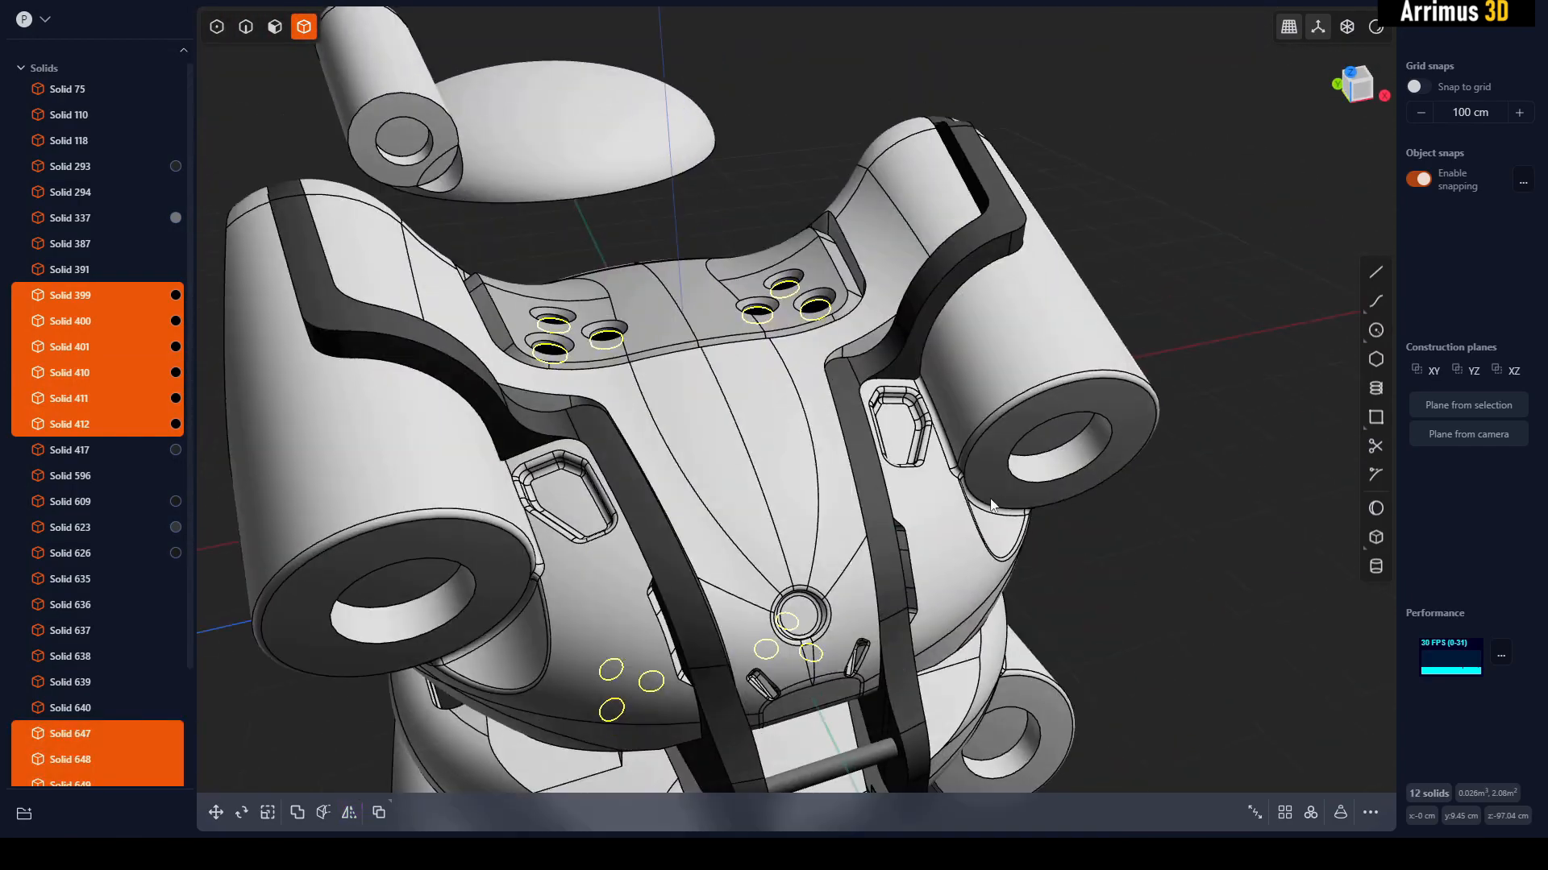
- Set the material colour of the original and mirrored disc inserts to black
key(m)
click(421, 362)
drag(322, 448, 257, 500)
key(Return)
middle_drag(699, 226, 889, 100)
middle_drag(911, 169, 885, 383)
key(Escape)
- Set the mirrored lower body's recessed panel with the six holes to a darker grey material colour
middle_drag(935, 500, 936, 270)
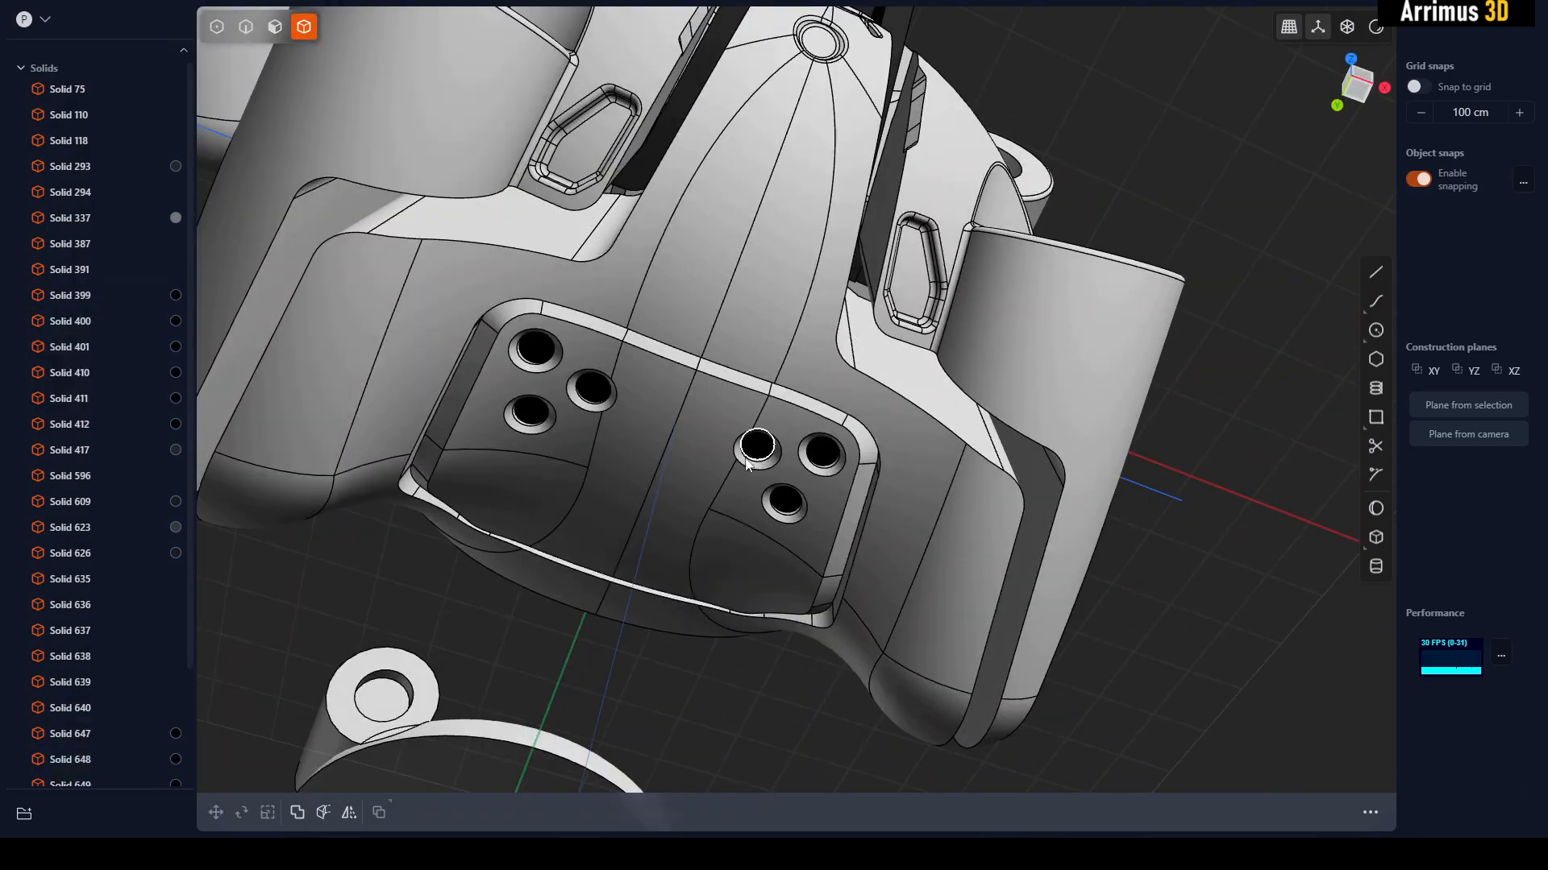
click(686, 432)
key(m)
click(413, 361)
key(Return)
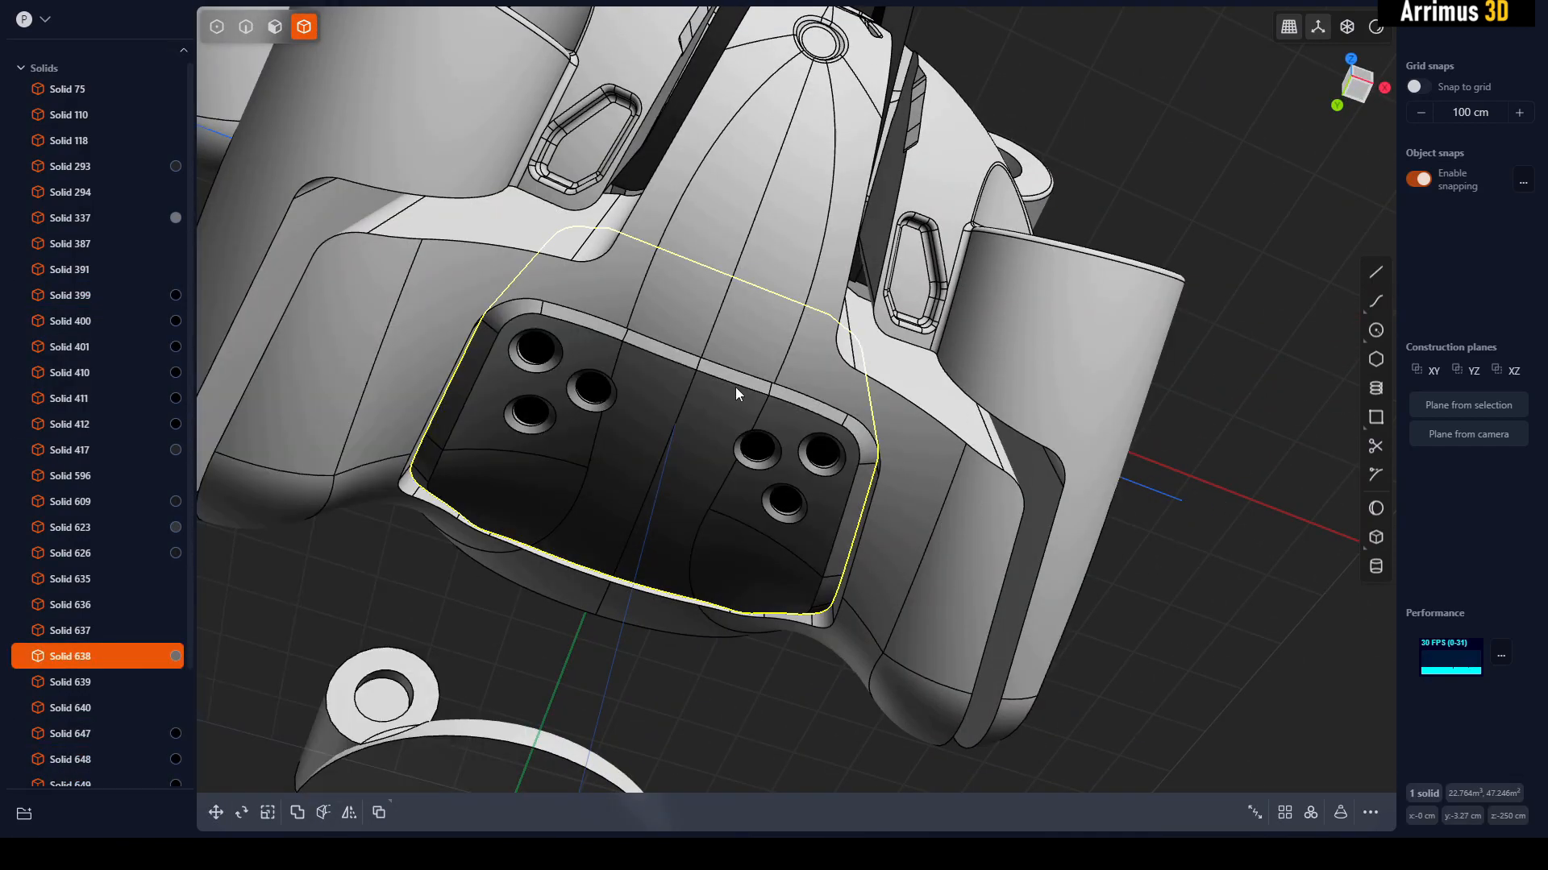
key(m)
click(309, 356)
drag(301, 406, 287, 418)
key(Return)
key(Escape)
- Try to mirror both dark straps downward and merge them with their lower halves
middle_drag(1146, 508, 656, 485)
click(657, 485)
shift+click(884, 492)
middle_drag(885, 492, 835, 368)
key(alt+x)
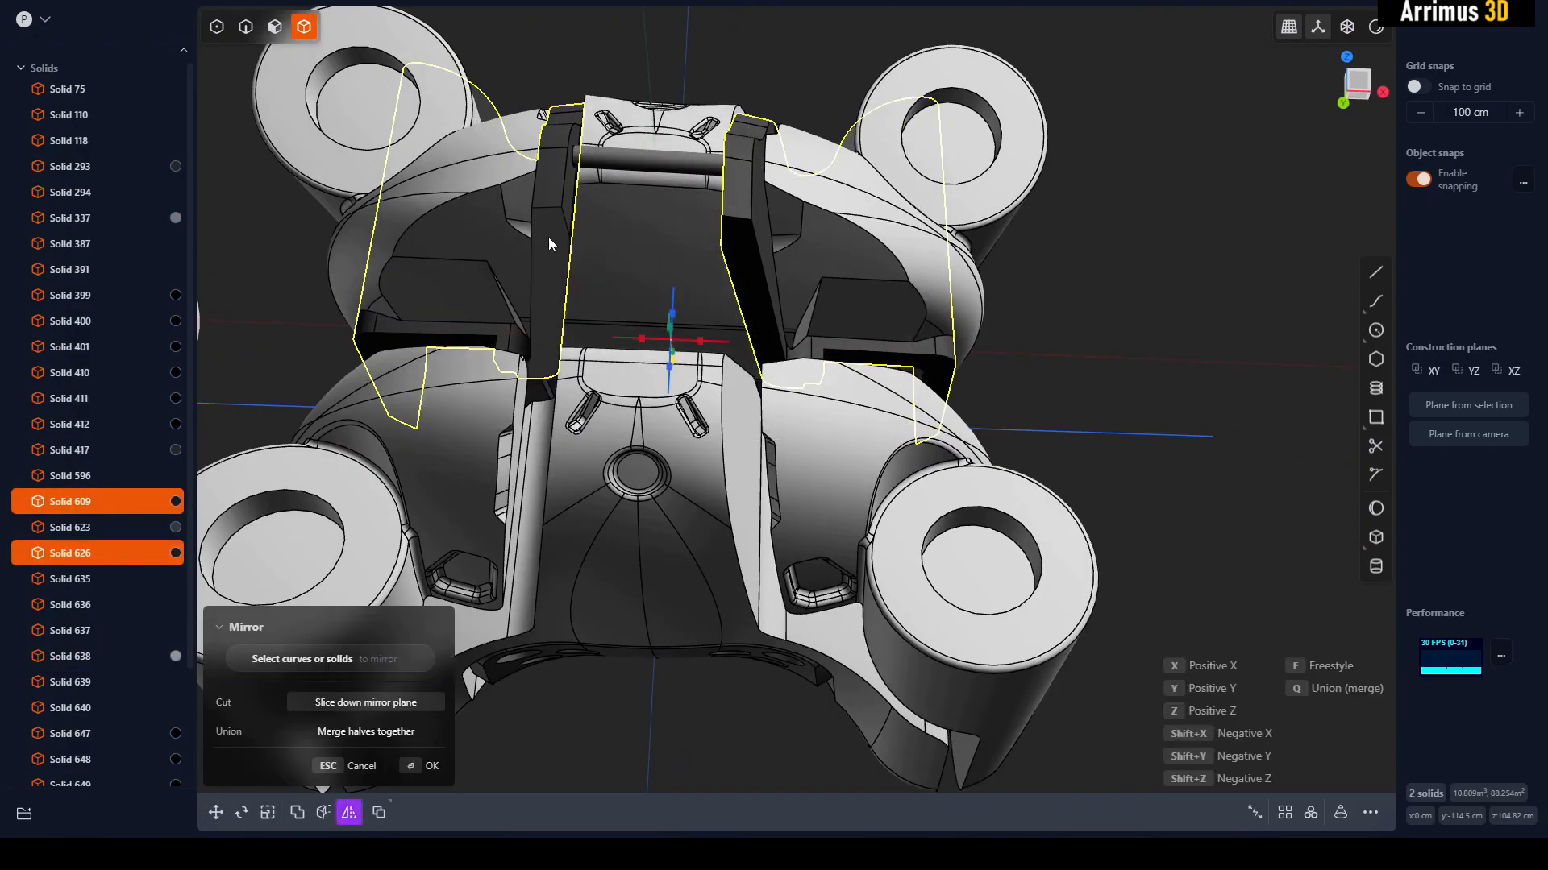
key(z)
middle_drag(548, 237, 583, 295)
key(Return)
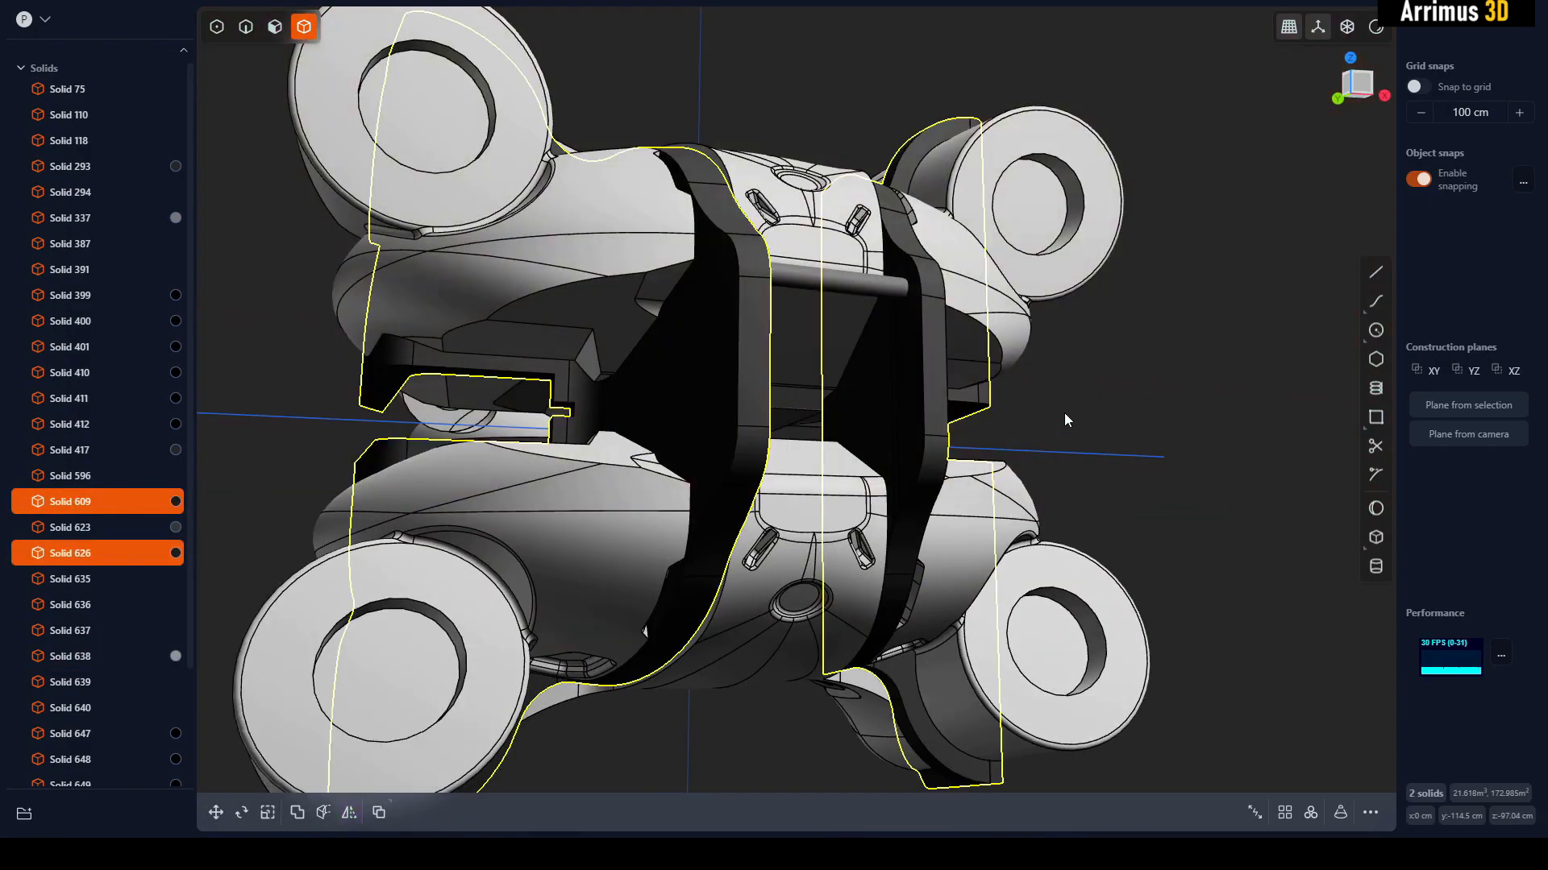
middle_drag(1064, 413, 996, 387)
click(1091, 362)
- Isolate the two dark straps and show them in the left view
click(893, 451)
shift+click(927, 464)
key(shift+h)
middle_drag(927, 464, 1160, 435)
click(1290, 200)
click(1349, 86)
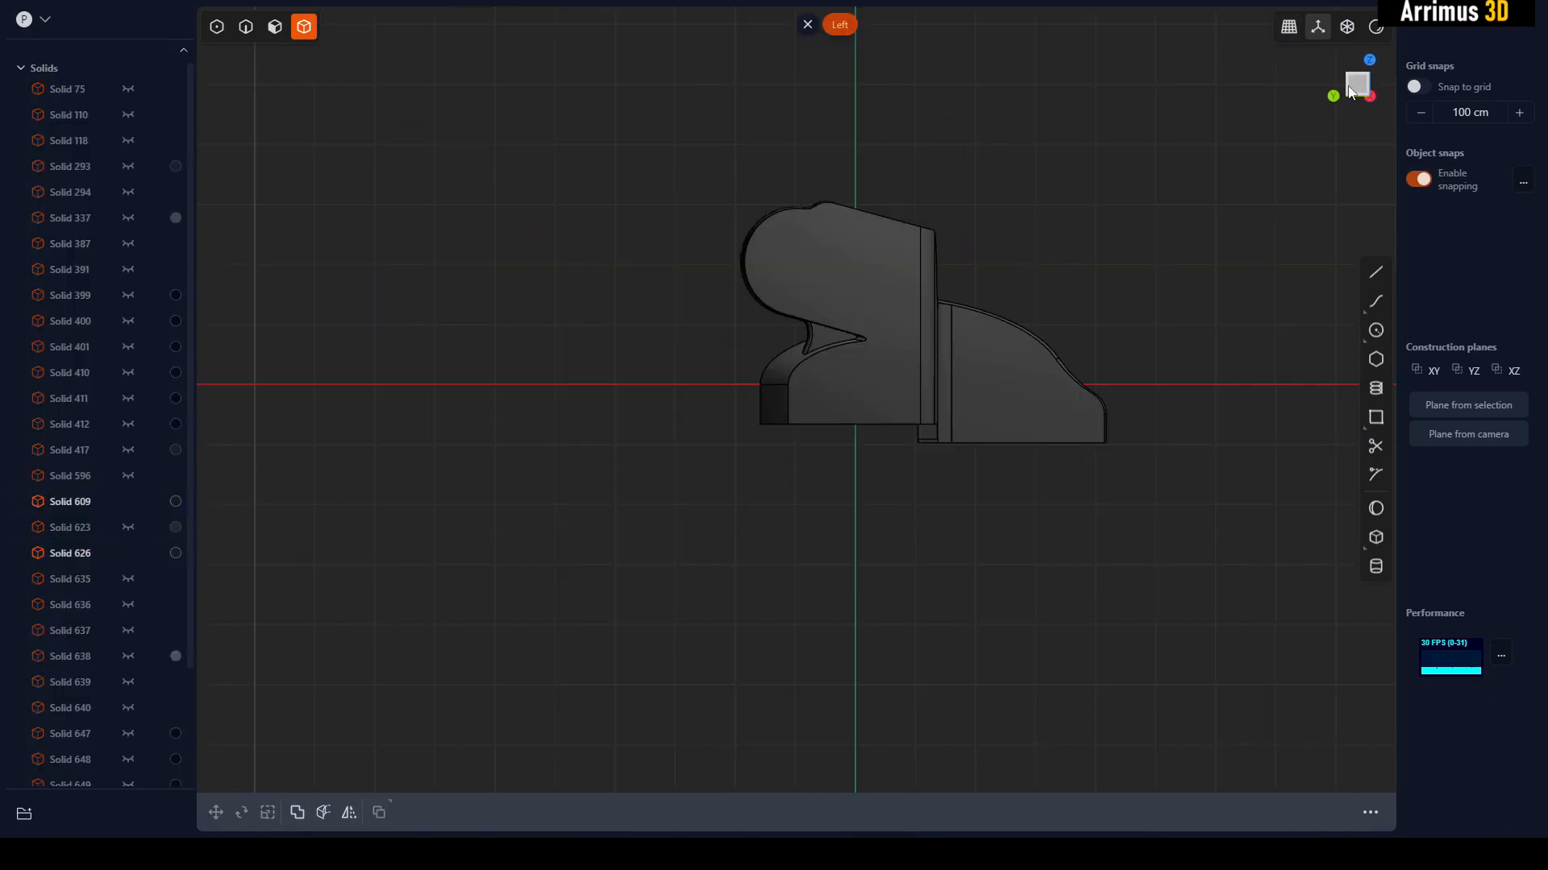
- Sketch a bent two-segment cutting line about 96 cm long and move it over the straps' lower front tip
scroll(1117, 416, up, 10)
scroll(1151, 421, up, 2)
key(l)
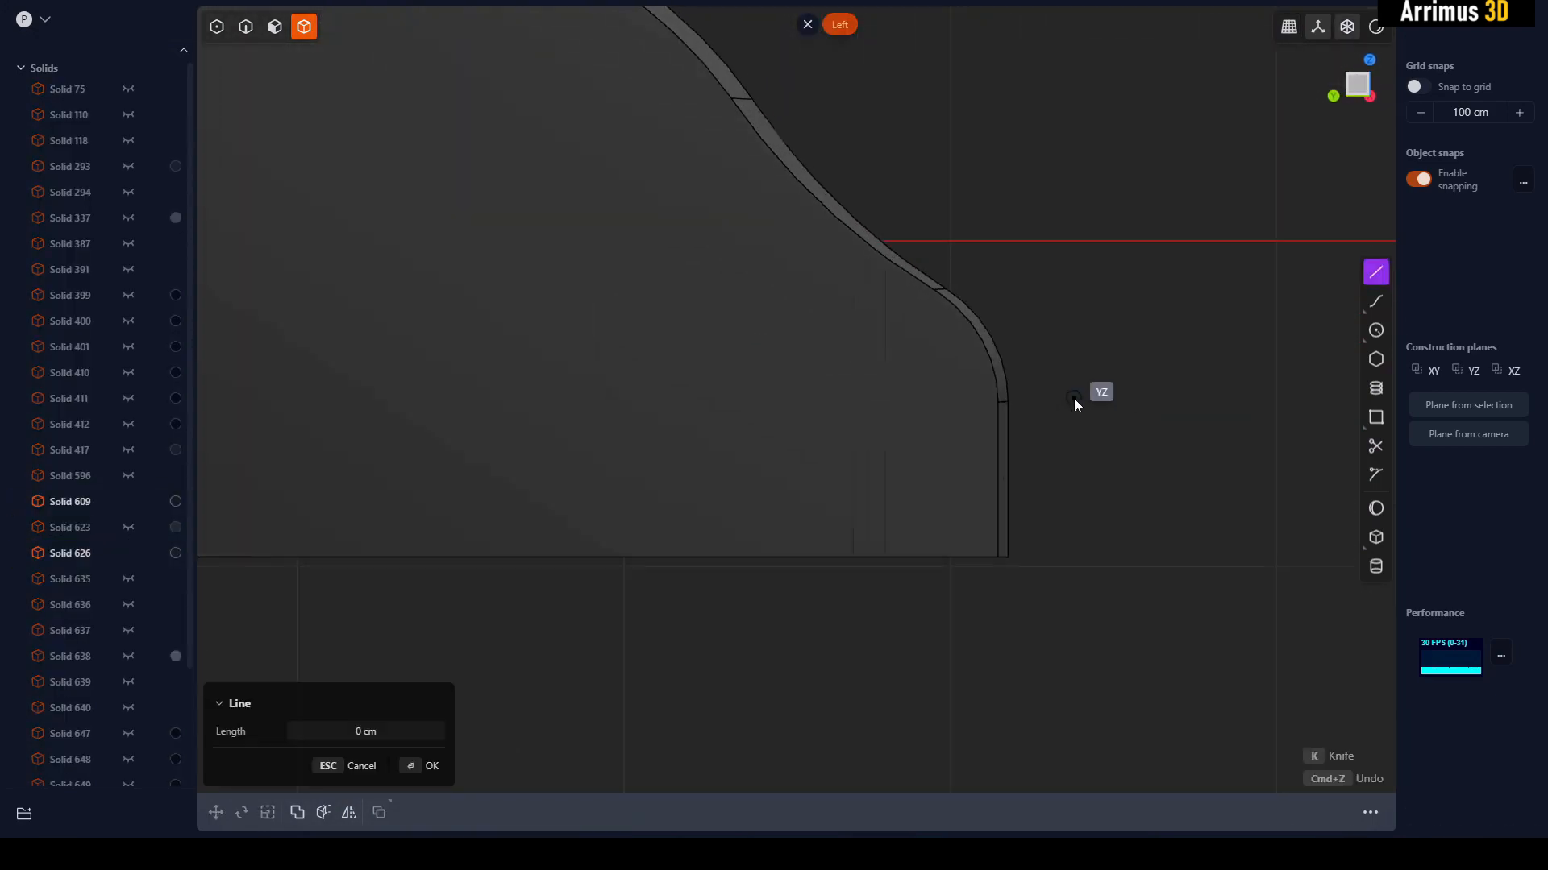
click(1041, 699)
right_click(1051, 691)
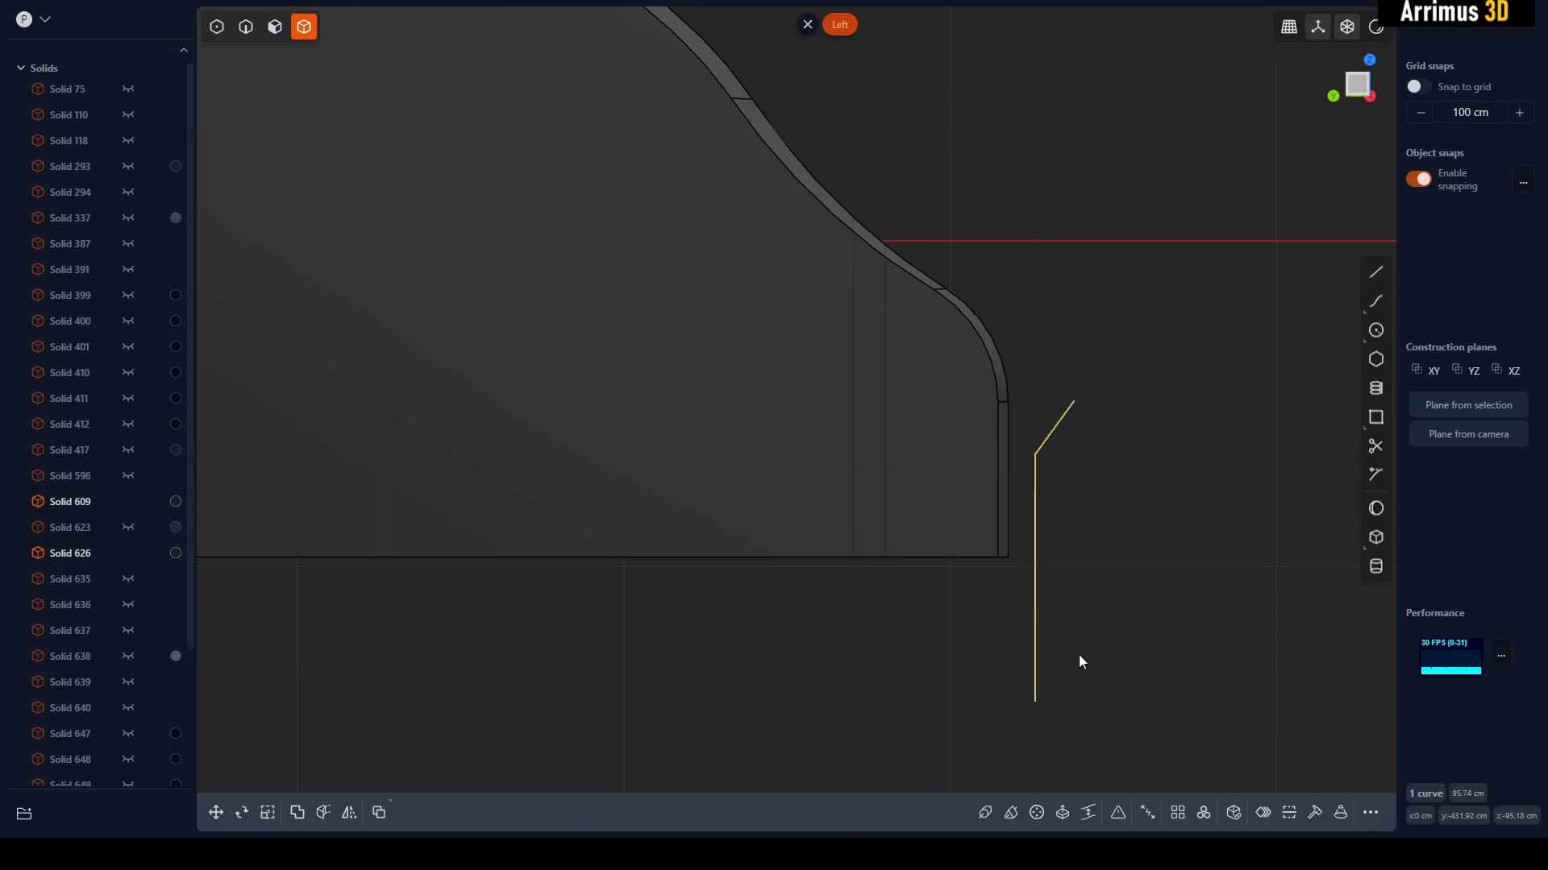
key(2)
click(1035, 503)
key(g)
click(985, 509)
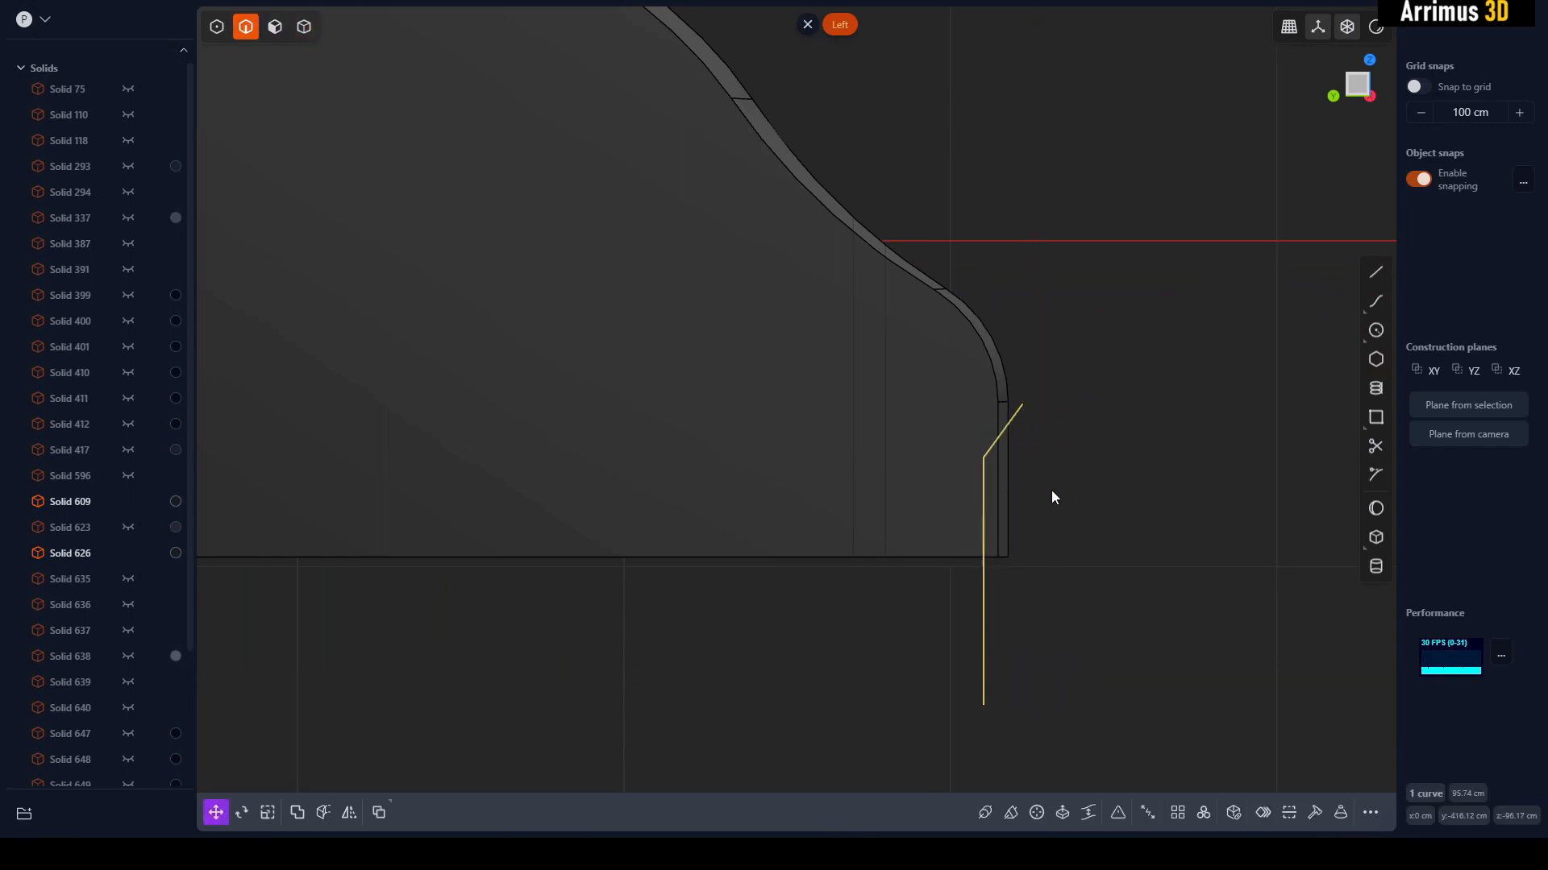
- Cut the first strap with the bent line and delete the separated sliver at its front tip
click(988, 501)
key(c)
click(985, 590)
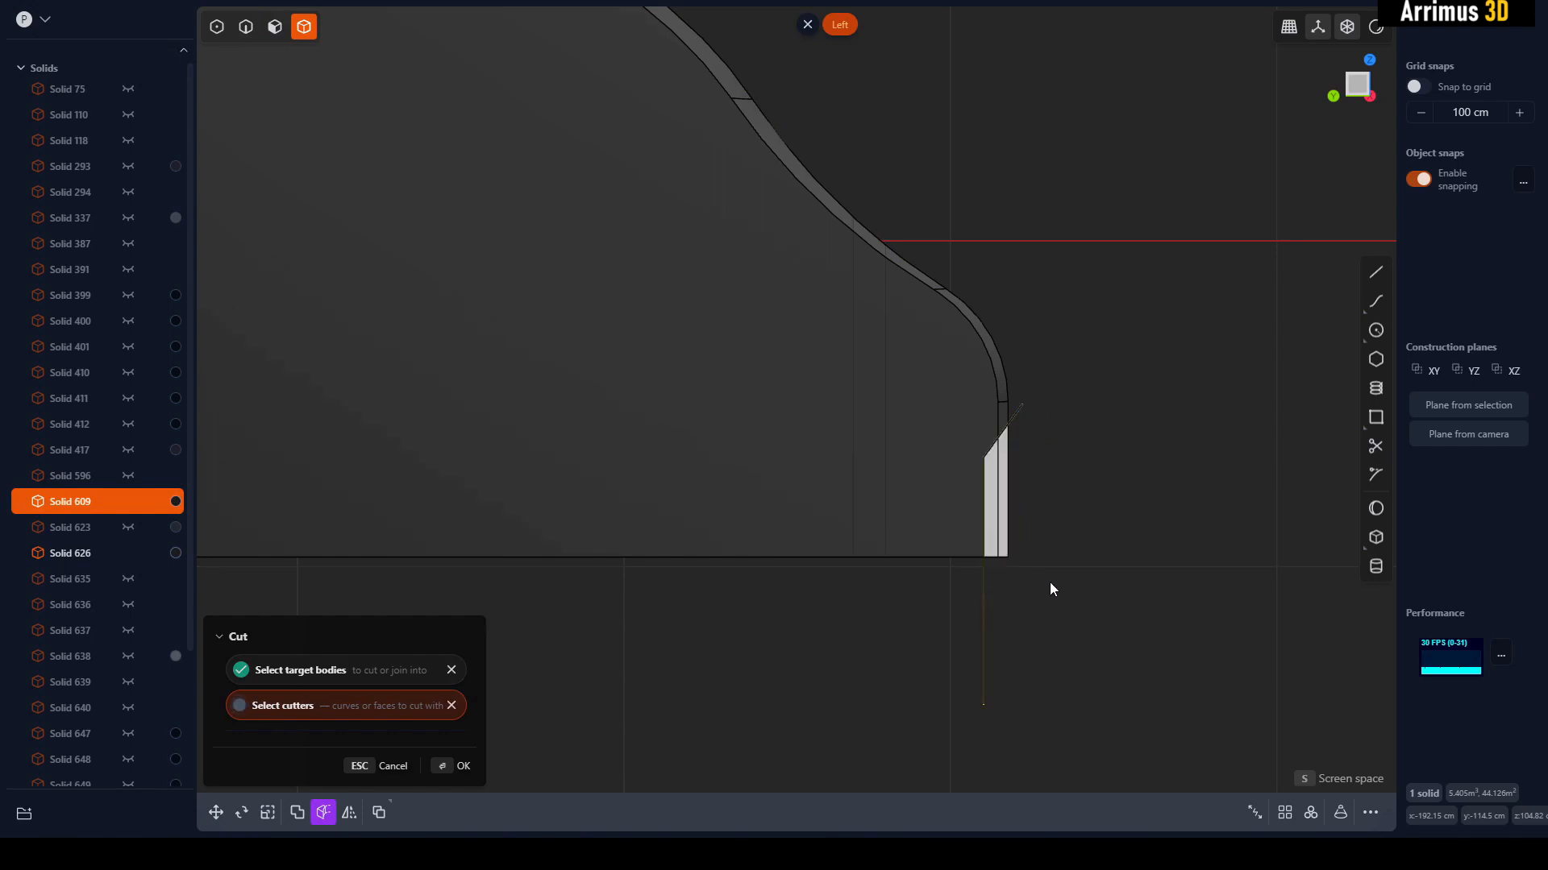
right_click(1049, 584)
key(2)
click(988, 585)
key(Delete)
key(4)
click(1000, 547)
key(Delete)
middle_drag(1000, 547, 944, 532)
scroll(1016, 528, down, 4)
scroll(1028, 516, down, 5)
scroll(945, 532, down, 3)
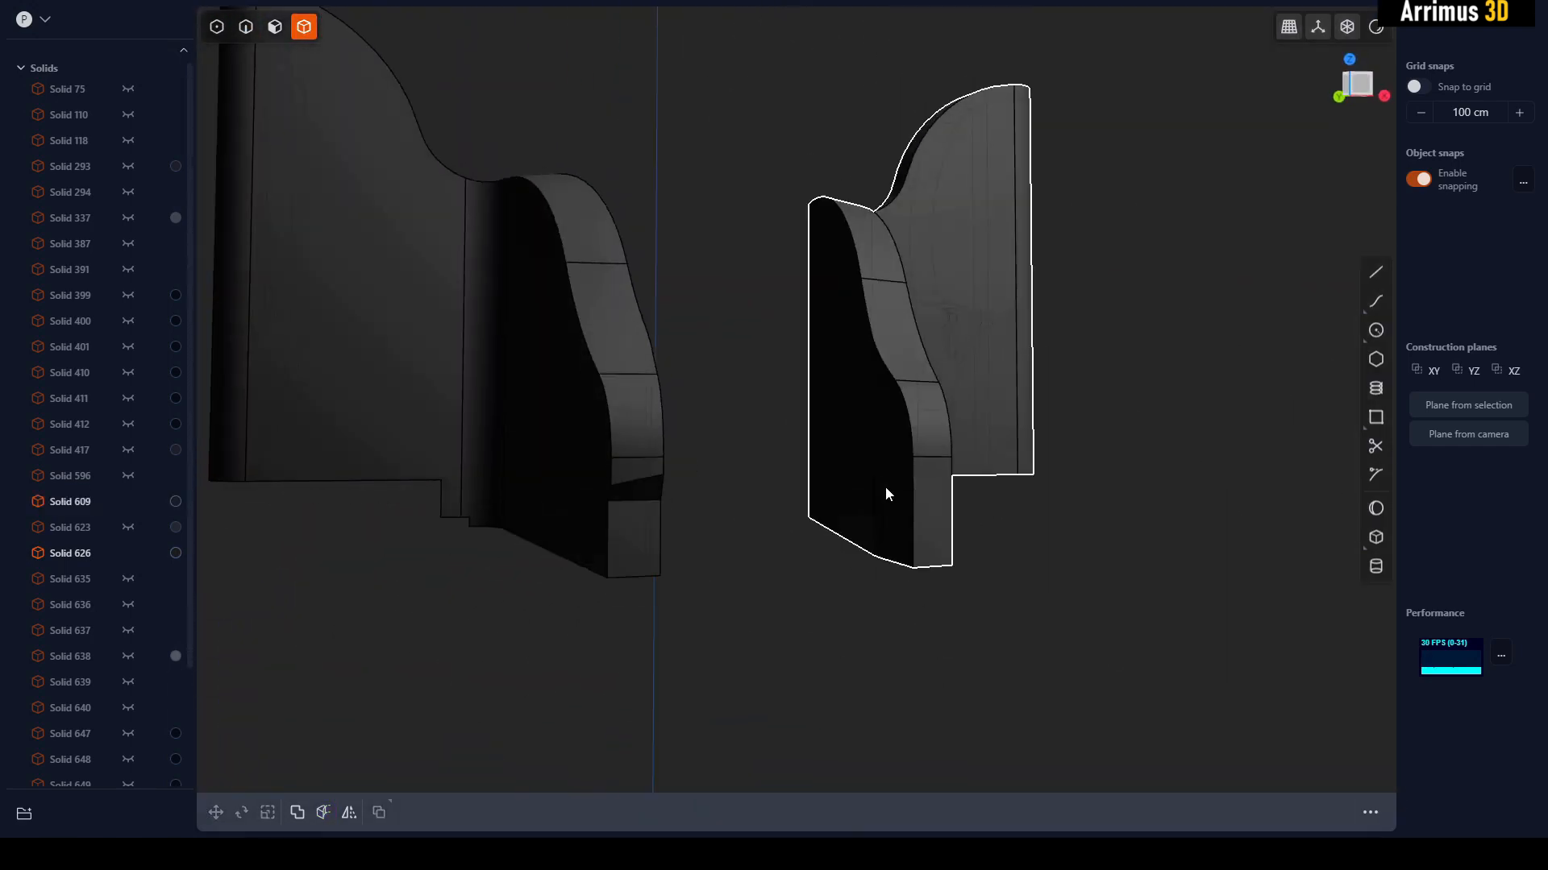
- Try to fillet the lower notch edge on the first strap's front face
middle_drag(885, 486, 743, 498)
scroll(661, 508, up, 5)
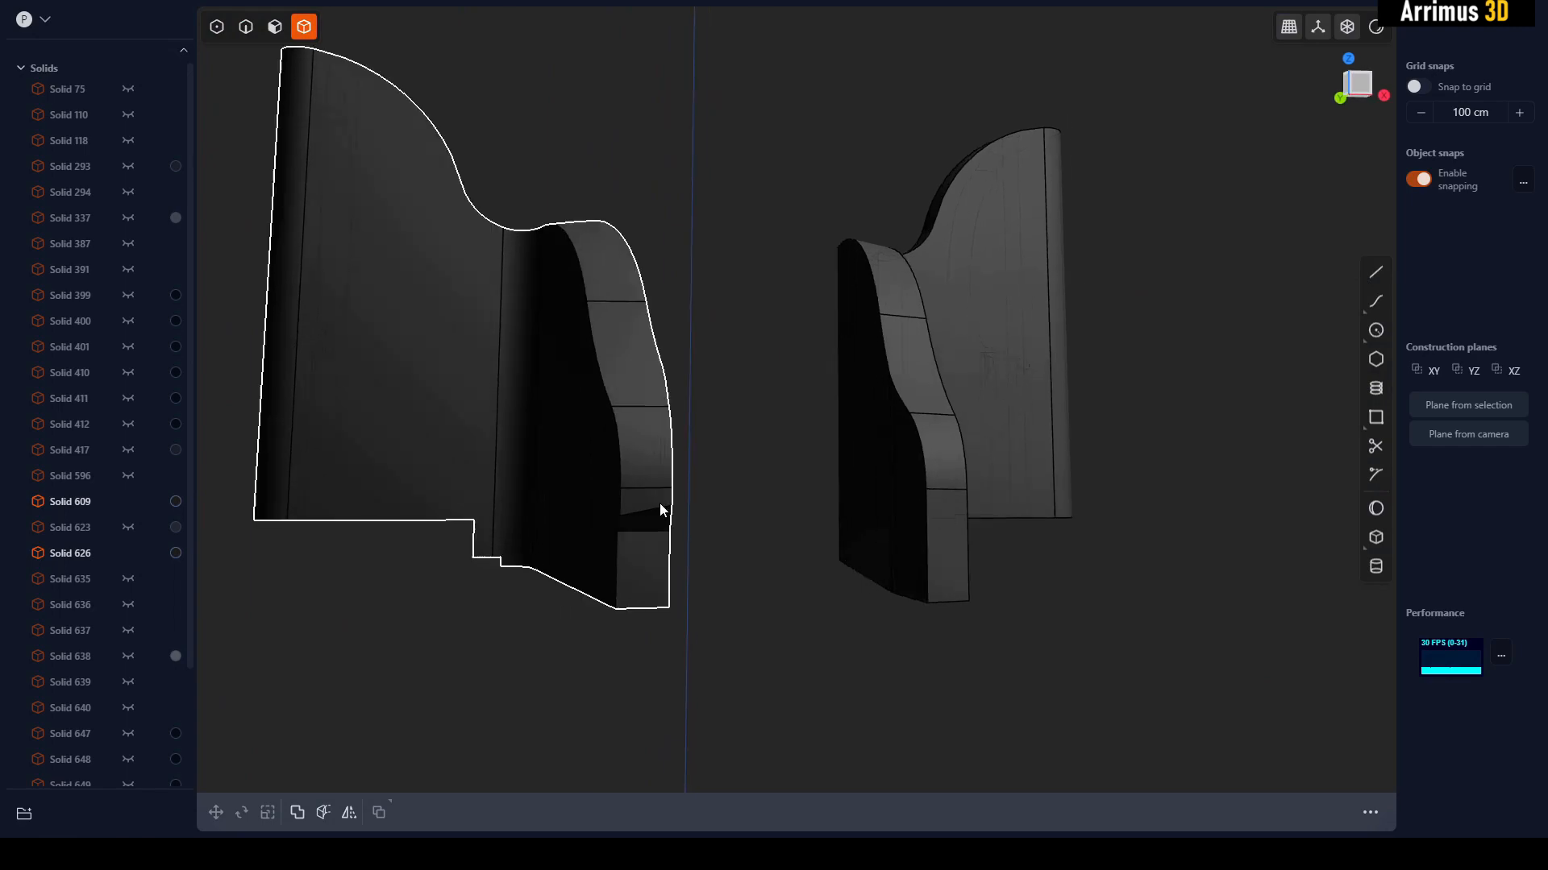
key(2)
click(642, 543)
key(b)
click(729, 548)
right_click(733, 547)
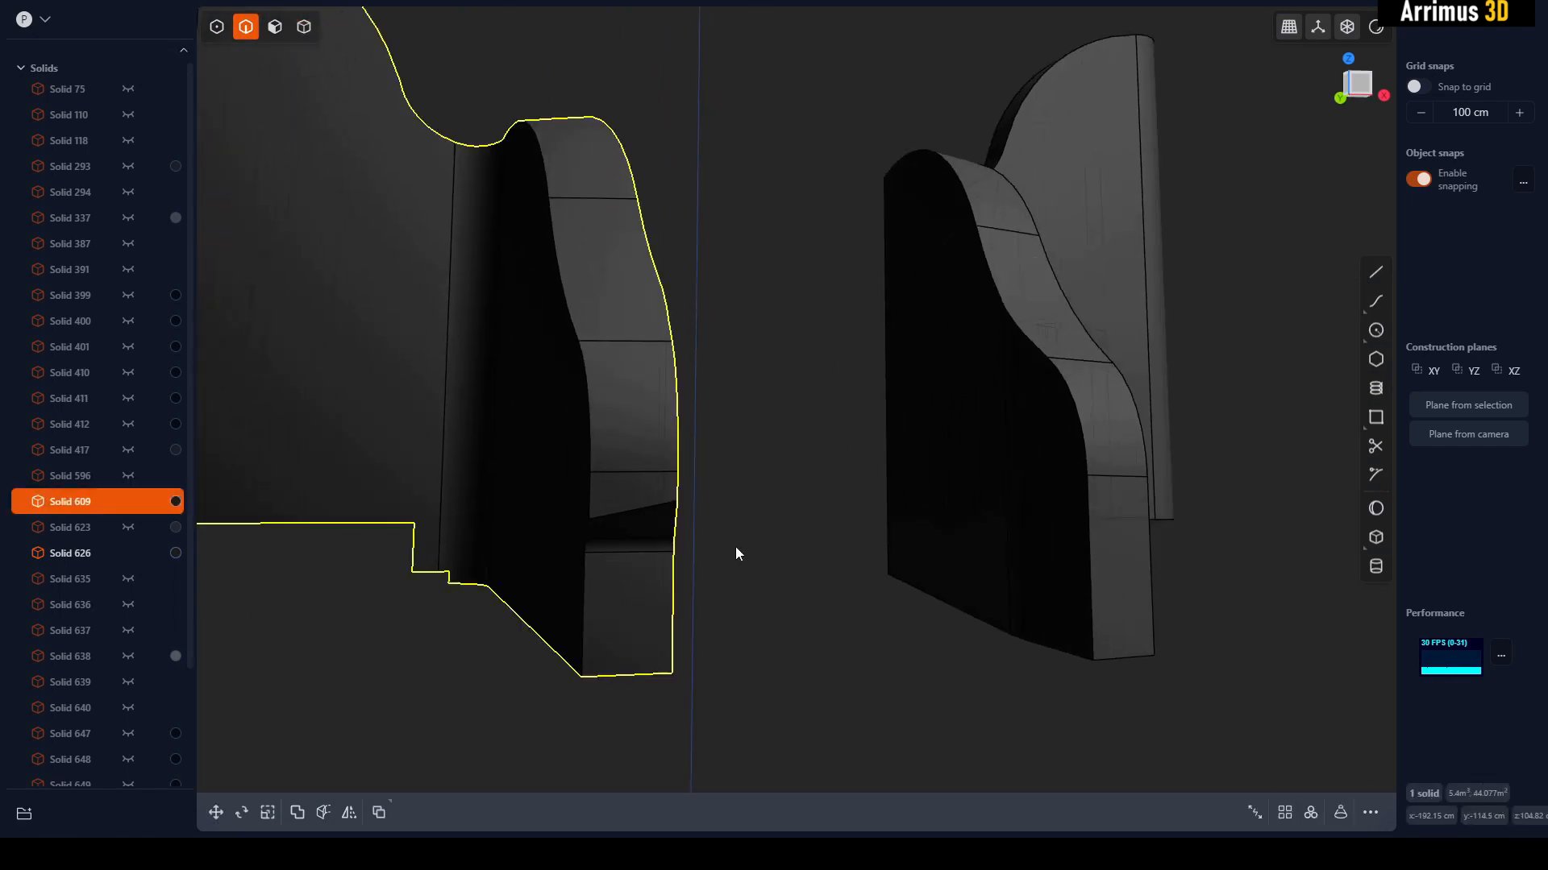
middle_drag(735, 547, 767, 556)
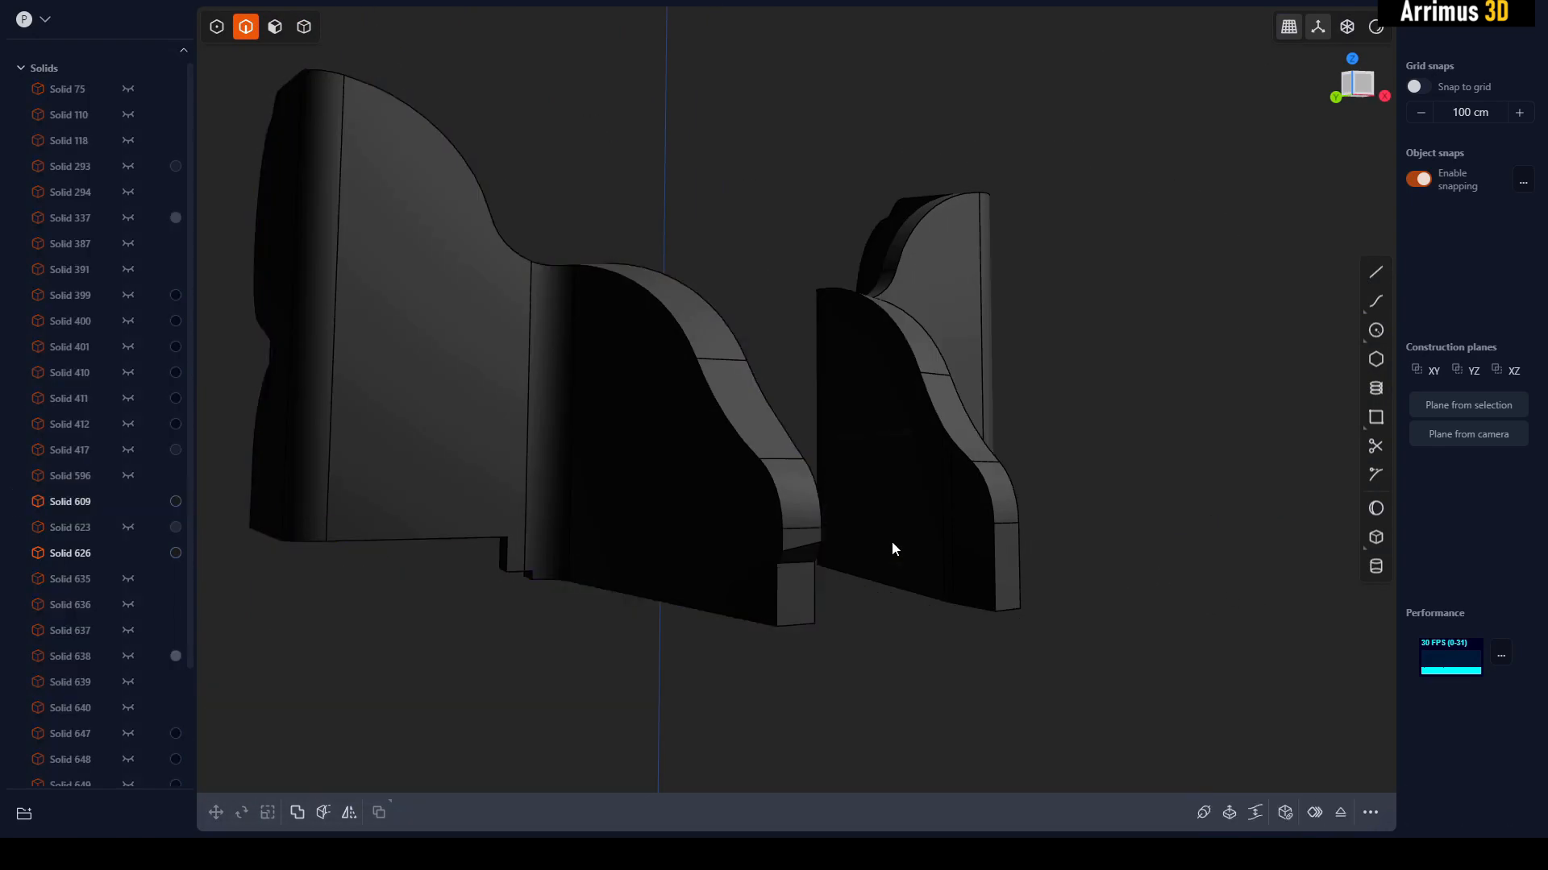
- Cut the second strap with the same bent line, then delete the line and the slivers at both front tips
key(4)
click(1006, 573)
key(c)
click(904, 642)
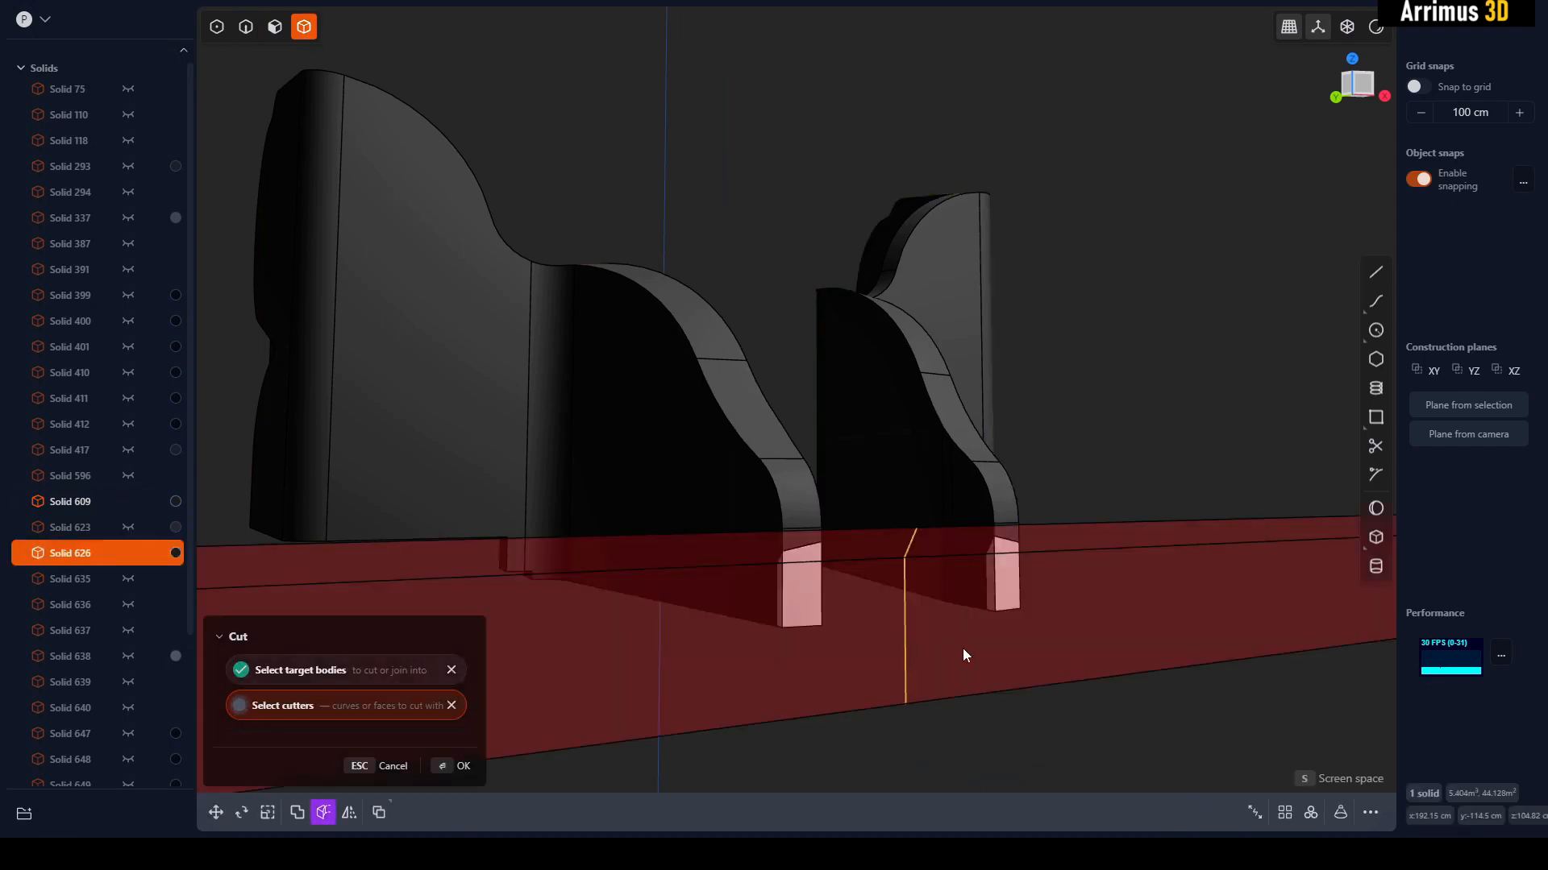
right_click(959, 651)
key(2)
key(Delete)
shift+click(810, 619)
key(Delete)
scroll(829, 609, up, 3)
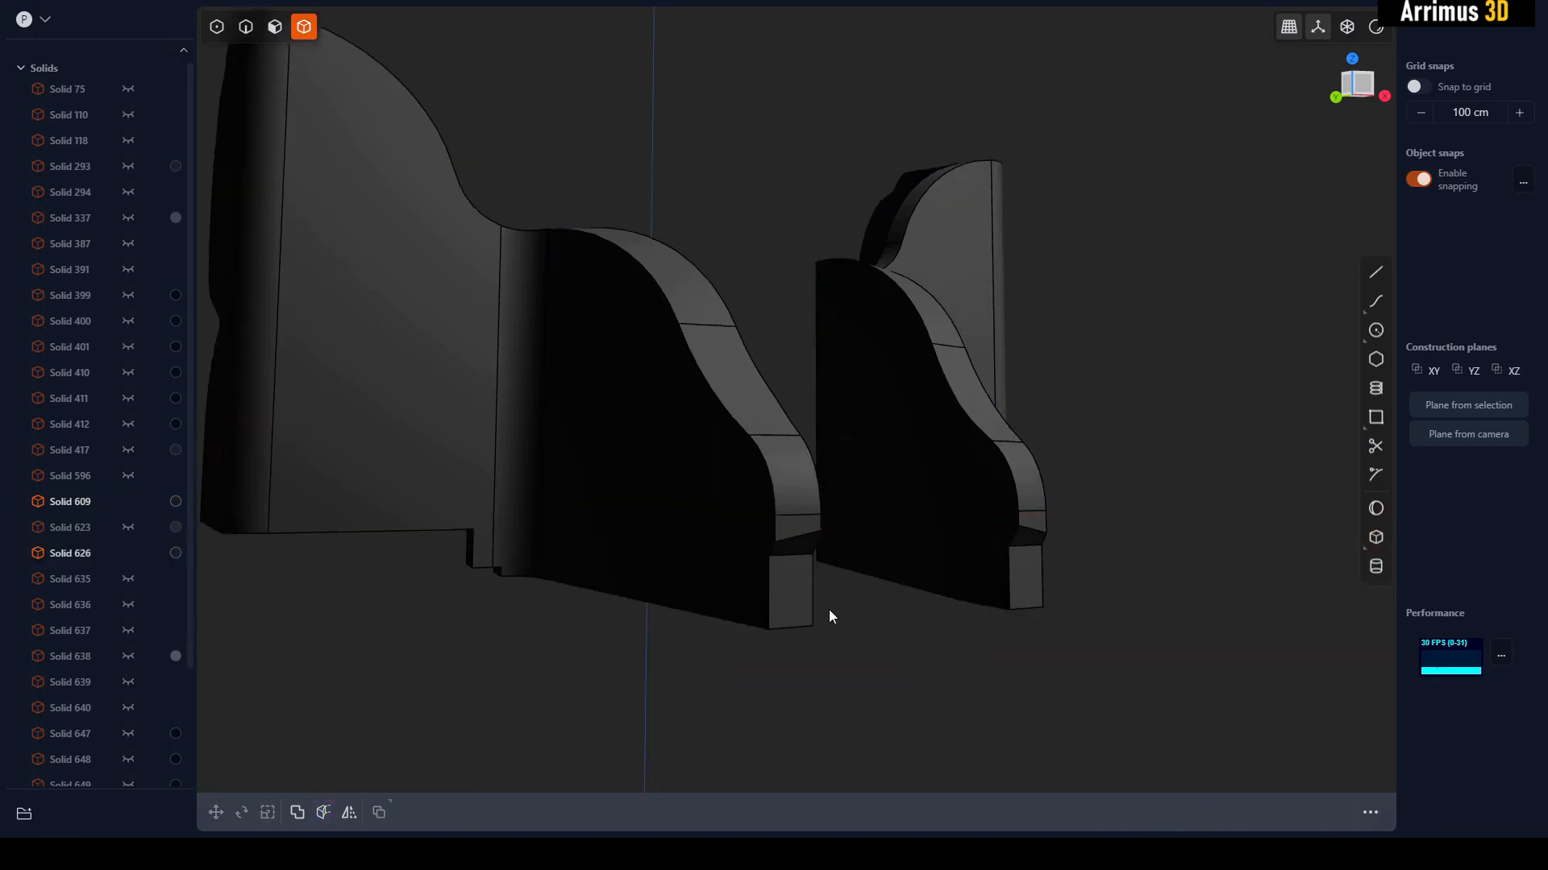
- Fillet the lower edge of the front notch on both straps
key(2)
click(794, 551)
key(b)
scroll(1049, 572, up, 3)
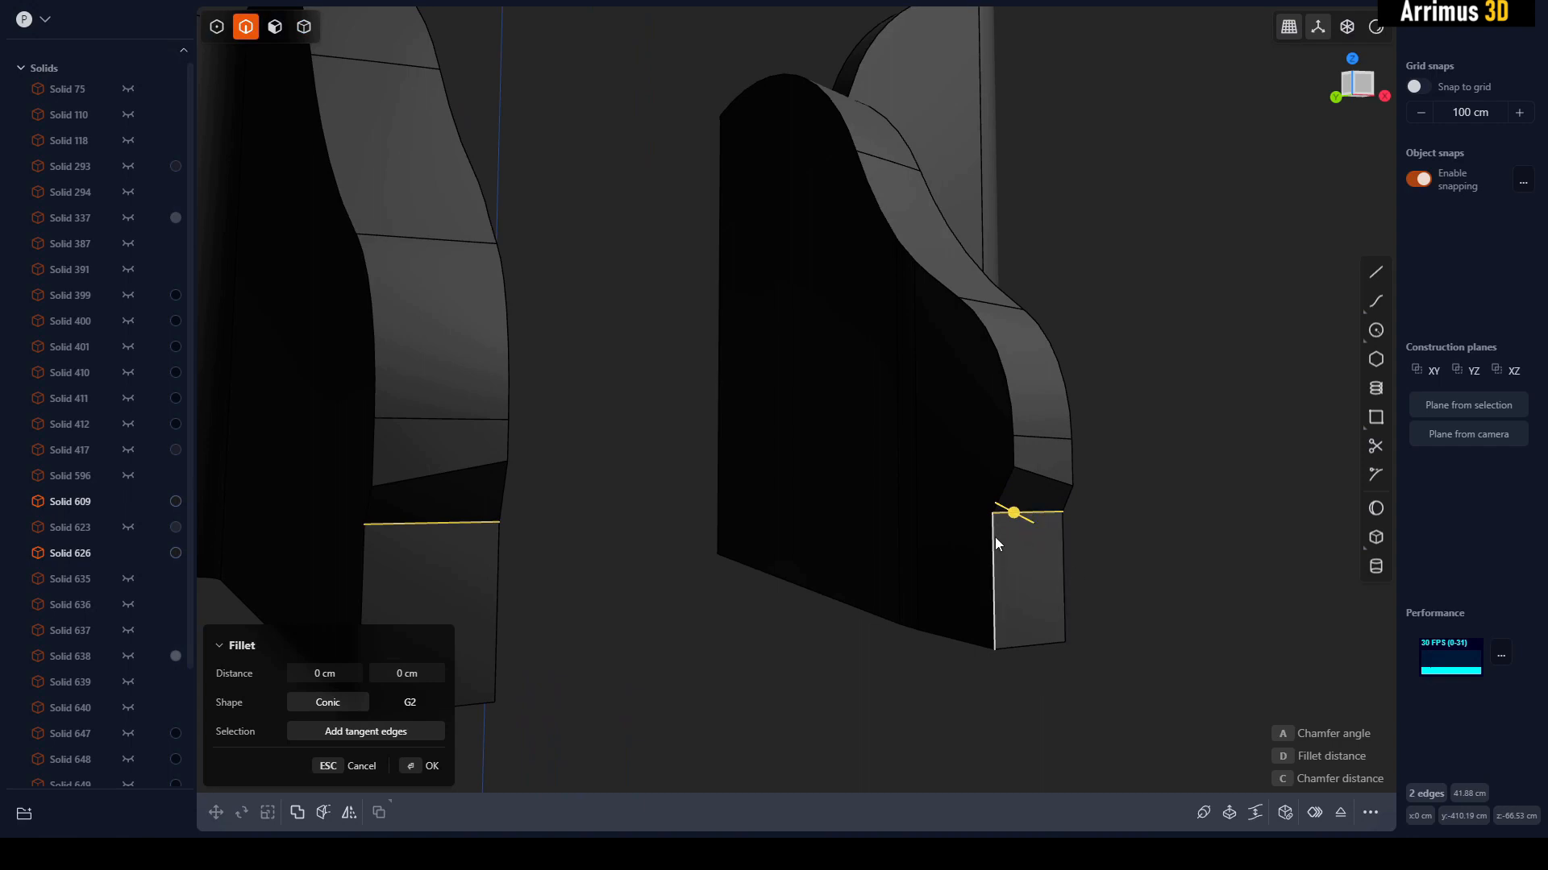
middle_drag(962, 544, 987, 503)
drag(1033, 477, 1080, 555)
right_click(1145, 548)
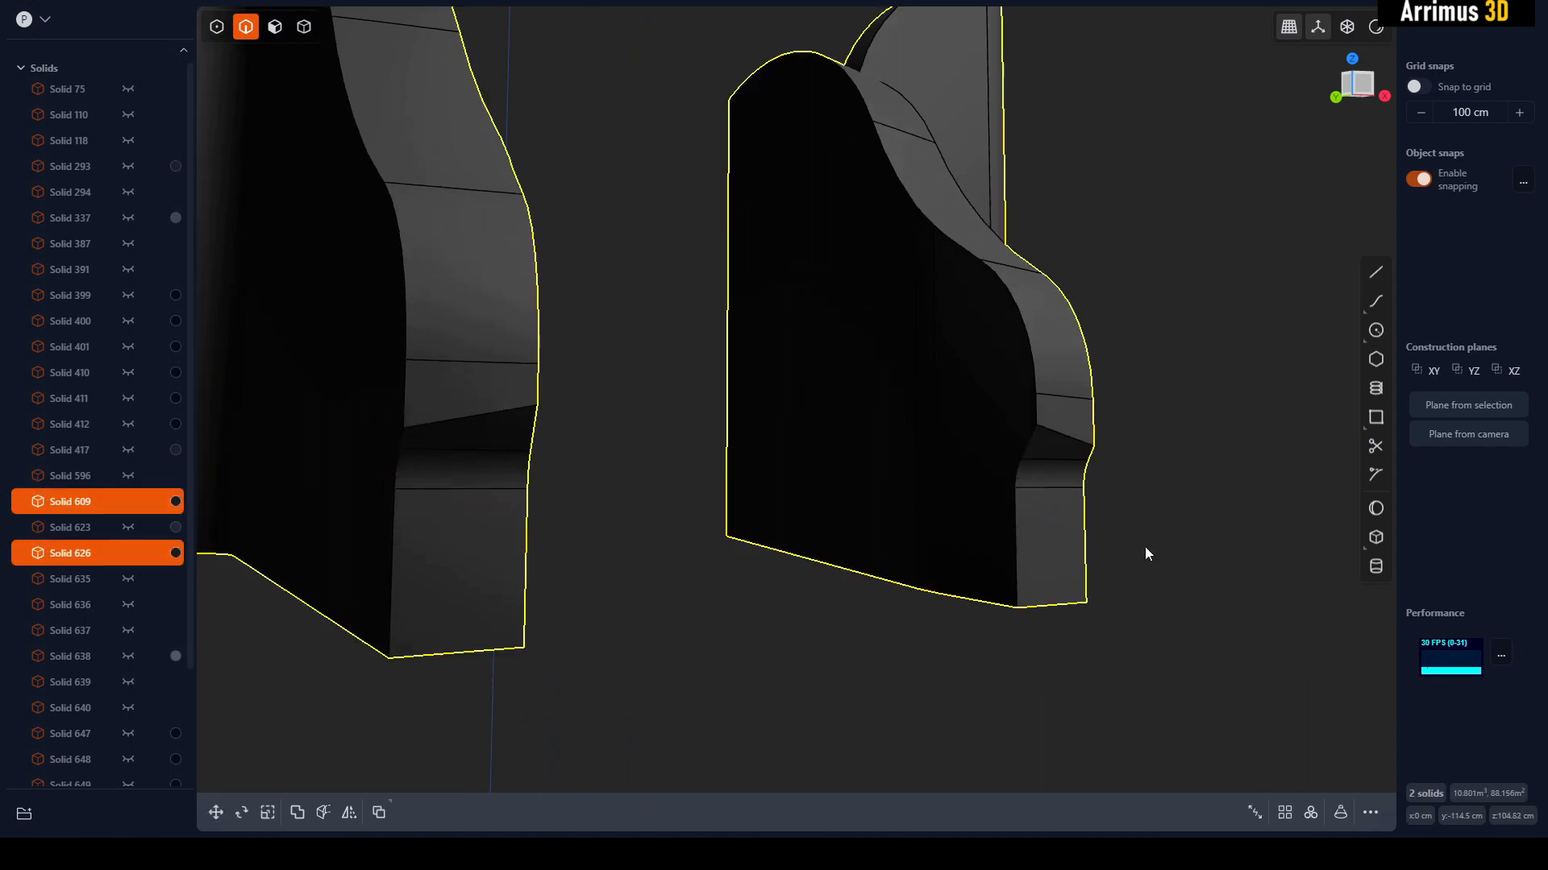
- Fillet the upper edge of the front notch on the straps and unhide the rest of the model
click(1059, 435)
key(b)
right_click(559, 411)
key(alt+h)
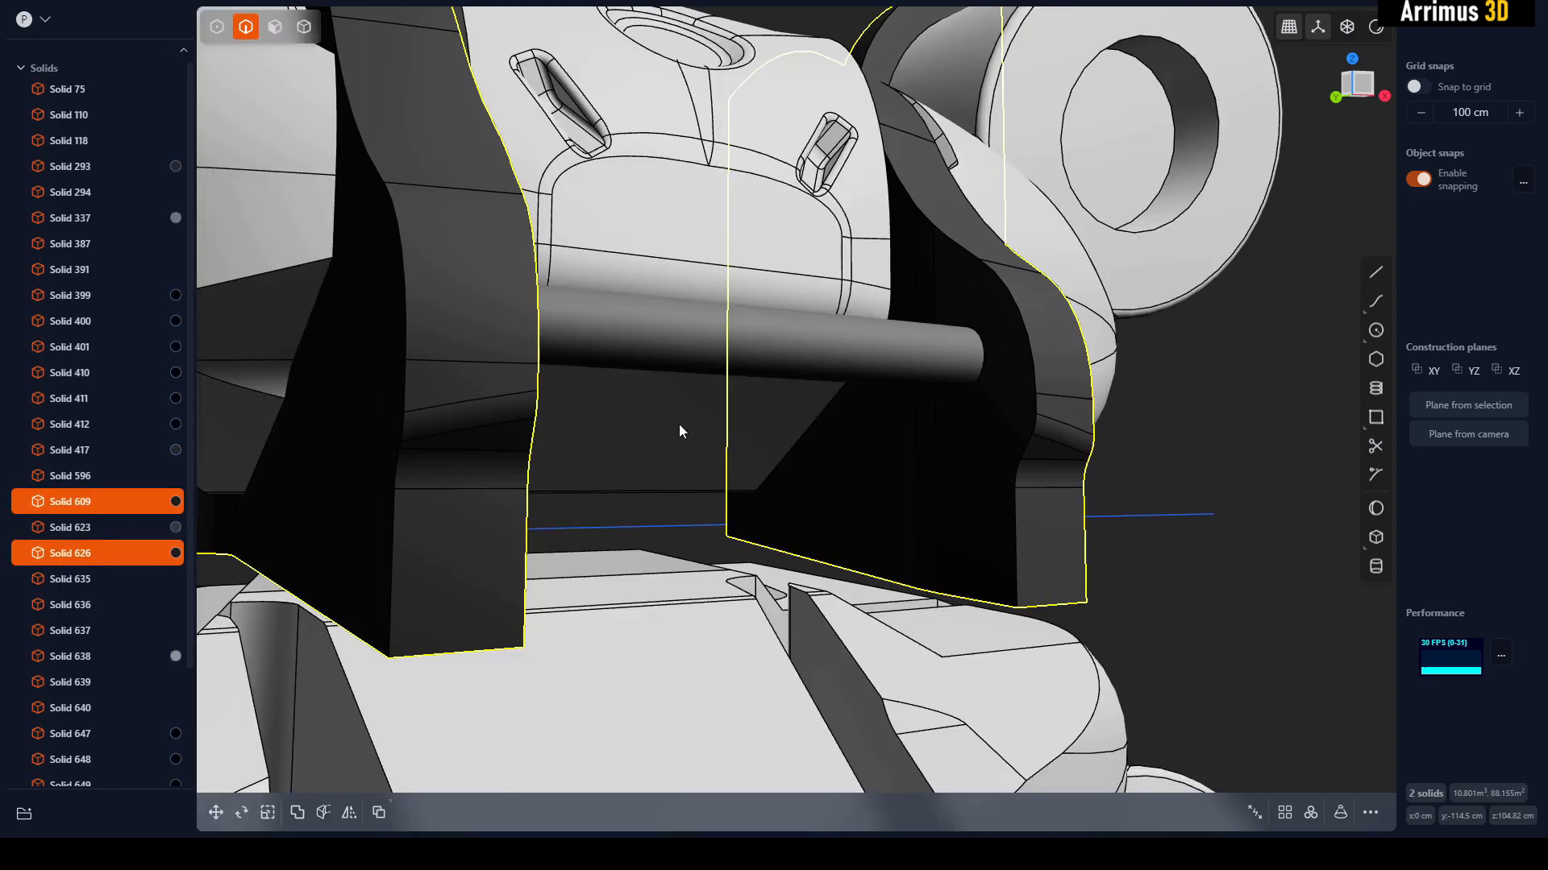
scroll(702, 422, down, 3)
key(Escape)
- Mirror the crossbar downward across the strap's bottom face
click(839, 389)
scroll(839, 388, down, 2)
middle_drag(838, 388, 858, 424)
key(alt+x)
click(842, 432)
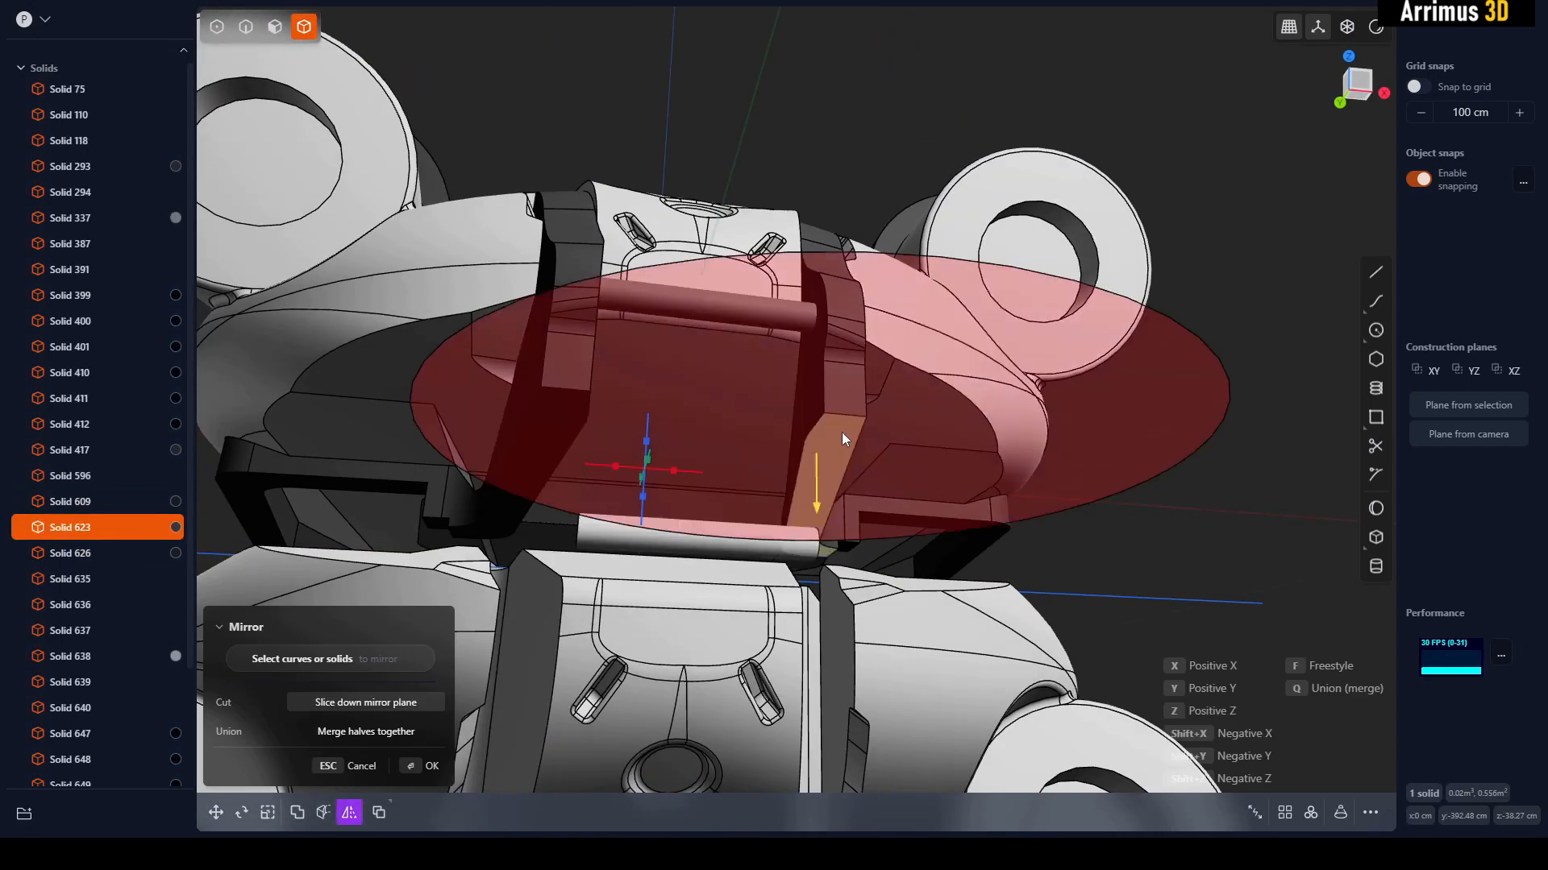
right_click(1113, 496)
click(1113, 496)
- Mirror both straps downward across their bottom face and merge the halves together
middle_drag(1113, 497, 911, 493)
click(674, 429)
click(889, 465)
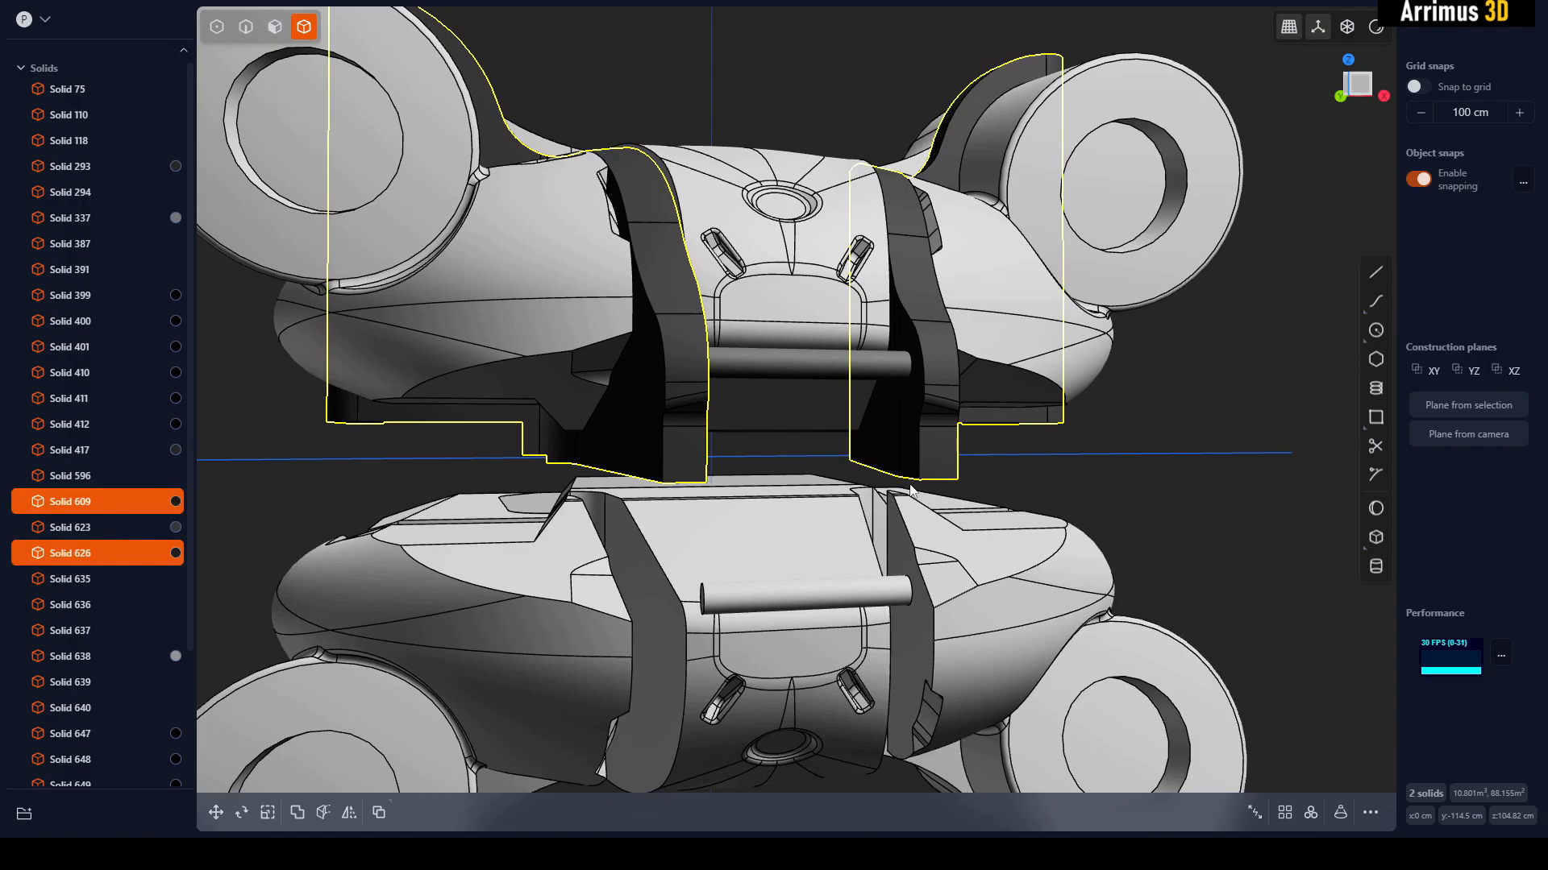
key(alt+x)
mouse_move(926, 495)
middle_down()
mouse_move(924, 408)
mouse_move(939, 479)
middle_up()
click(924, 408)
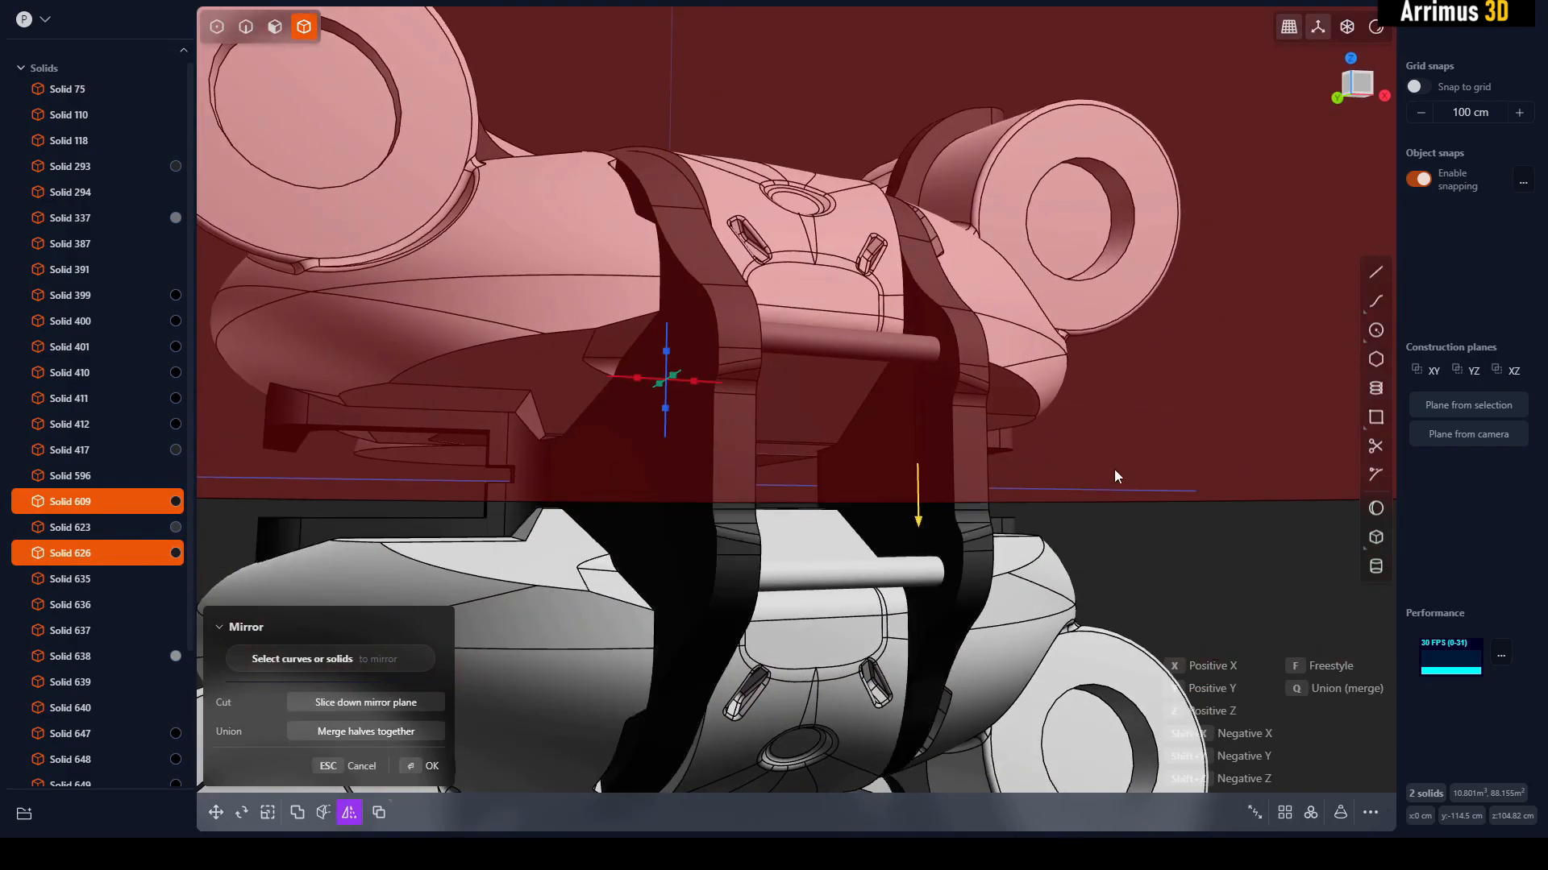
right_click(1117, 469)
click(1129, 462)
- Select the whole mirrored assembly and isolate it from the leftover construction solids
middle_drag(1128, 462, 1078, 525)
scroll(1100, 487, down, 4)
scroll(1084, 516, down, 2)
drag(1242, 225, 769, 669)
key(shift+h)
middle_drag(769, 669, 965, 580)
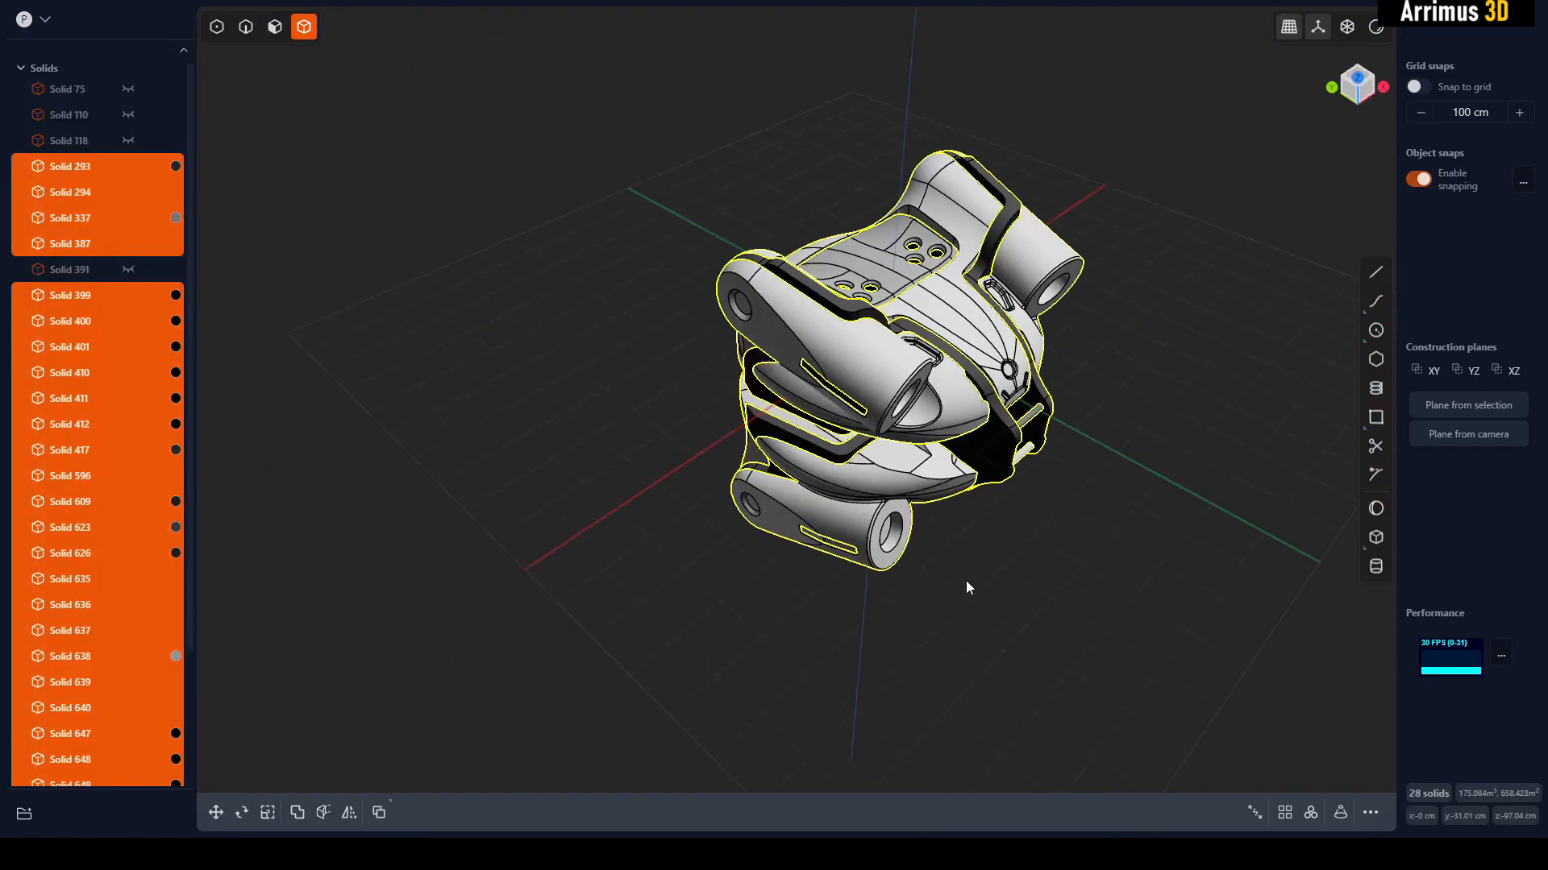
- Fillet the body's edges along the gap between the mirrored upper and lower halves
click(966, 580)
scroll(844, 359, up, 3)
key(2)
click(810, 365)
key(b)
middle_drag(872, 537, 784, 258)
click(783, 258)
middle_drag(834, 588, 914, 340)
key(d)
click(929, 374)
key(Return)
click(1187, 361)
- Offset the half-round end faces of the upper and lower body halves together
key(3)
click(822, 311)
key(d)
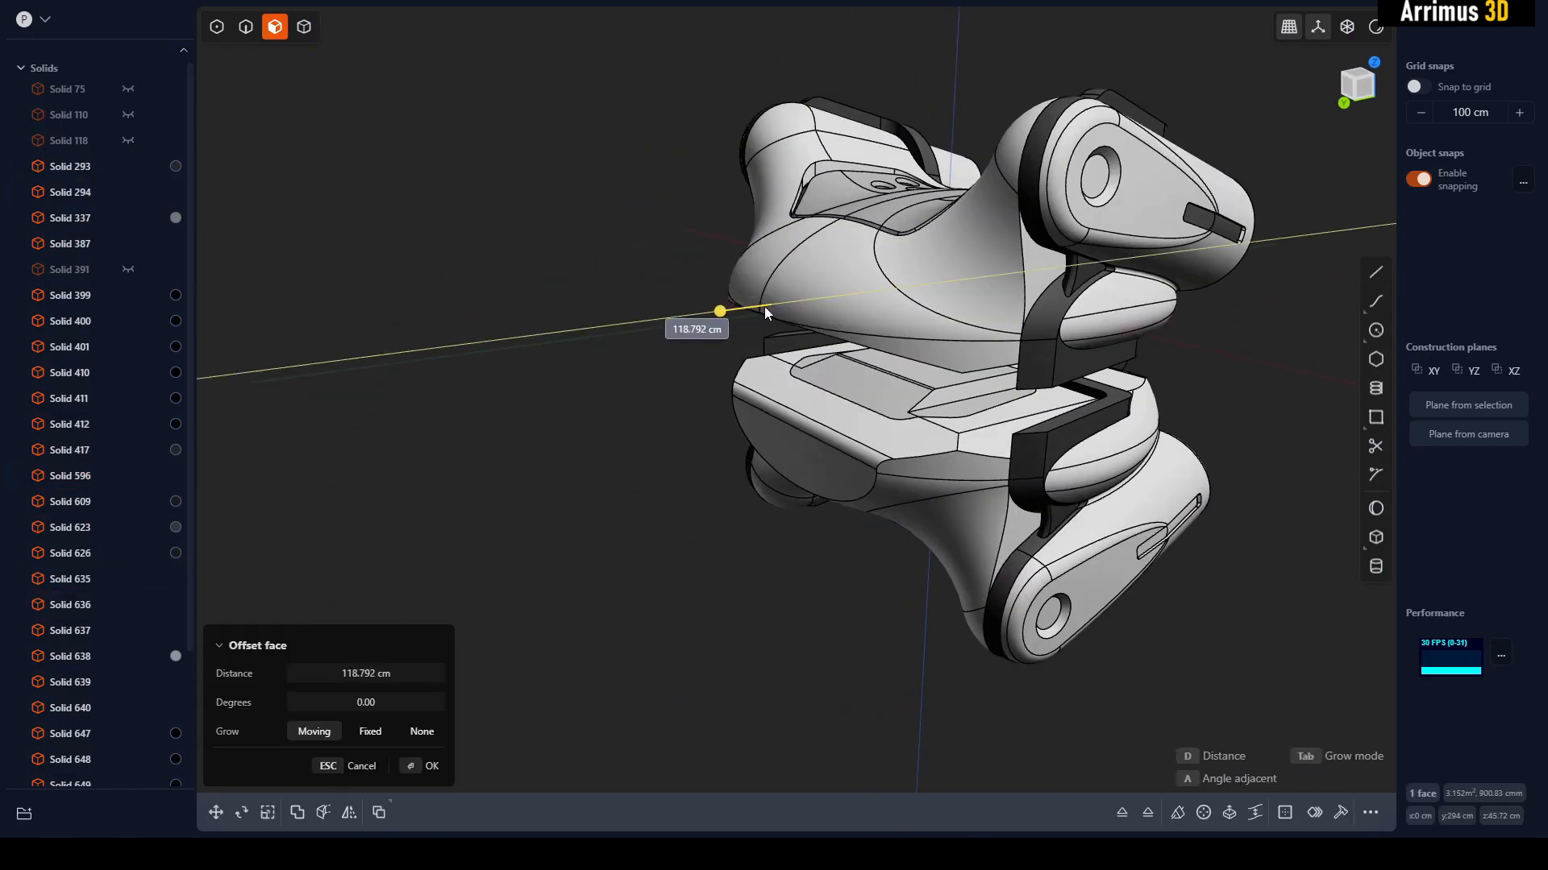
key(Escape)
middle_drag(828, 303, 797, 445)
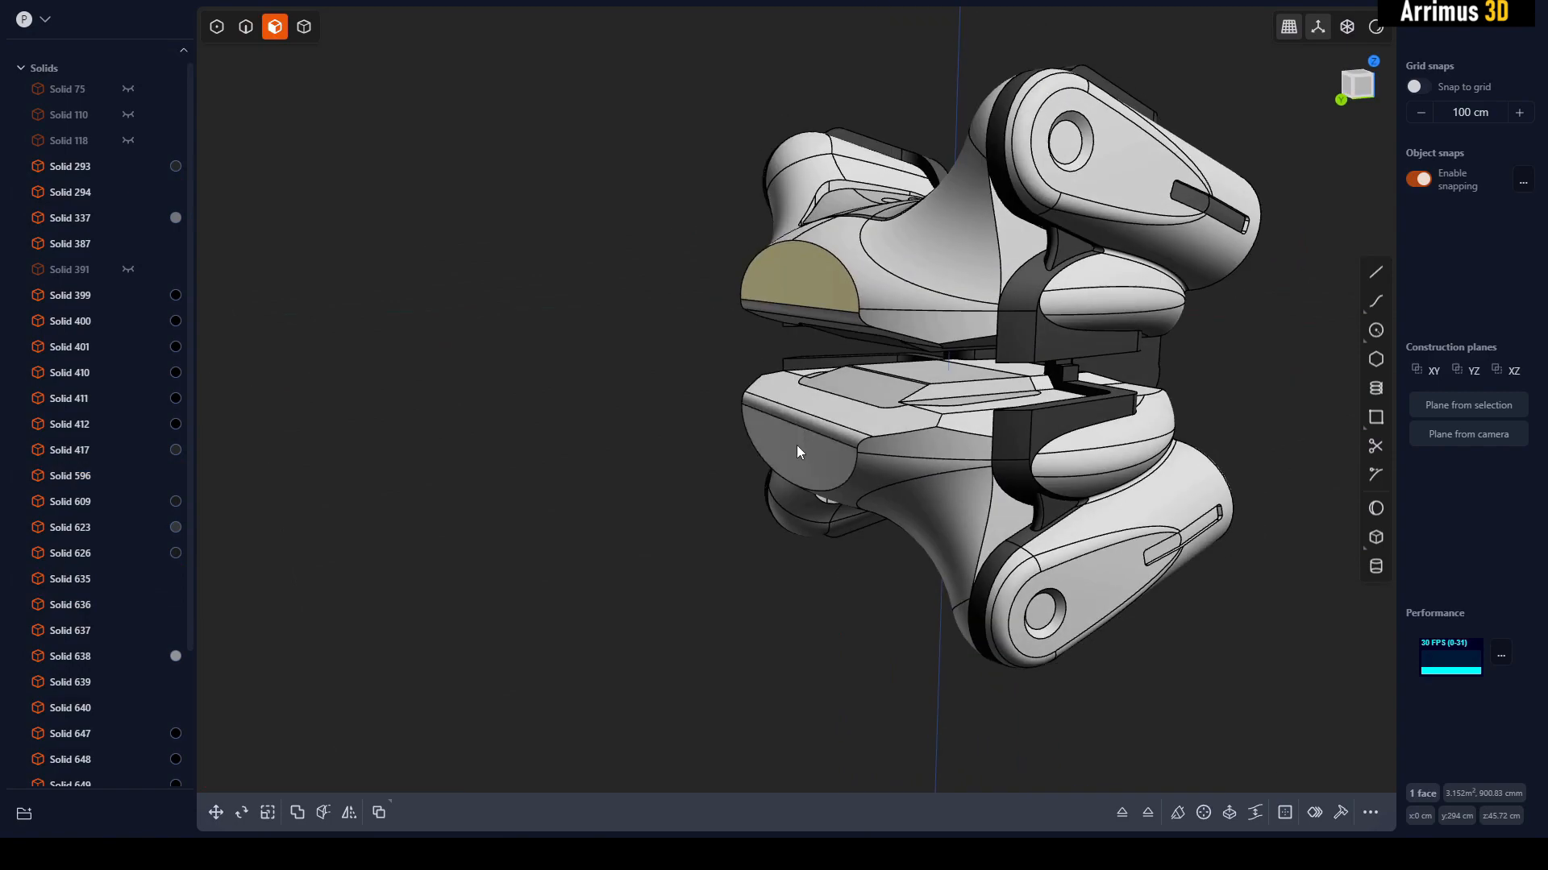
shift+click(797, 445)
key(d)
middle_drag(806, 355, 808, 477)
middle_drag(946, 422, 935, 307)
key(Return)
key(4)
key(ctrl+a)
click(705, 313)
key(Delete)
middle_drag(798, 311, 726, 355)
key(ctrl+z)
middle_drag(778, 500, 1015, 427)
- Draw a thin horizontal rectangle on the YZ plane across the strap's front end, in the gap between the halves
click(1346, 97)
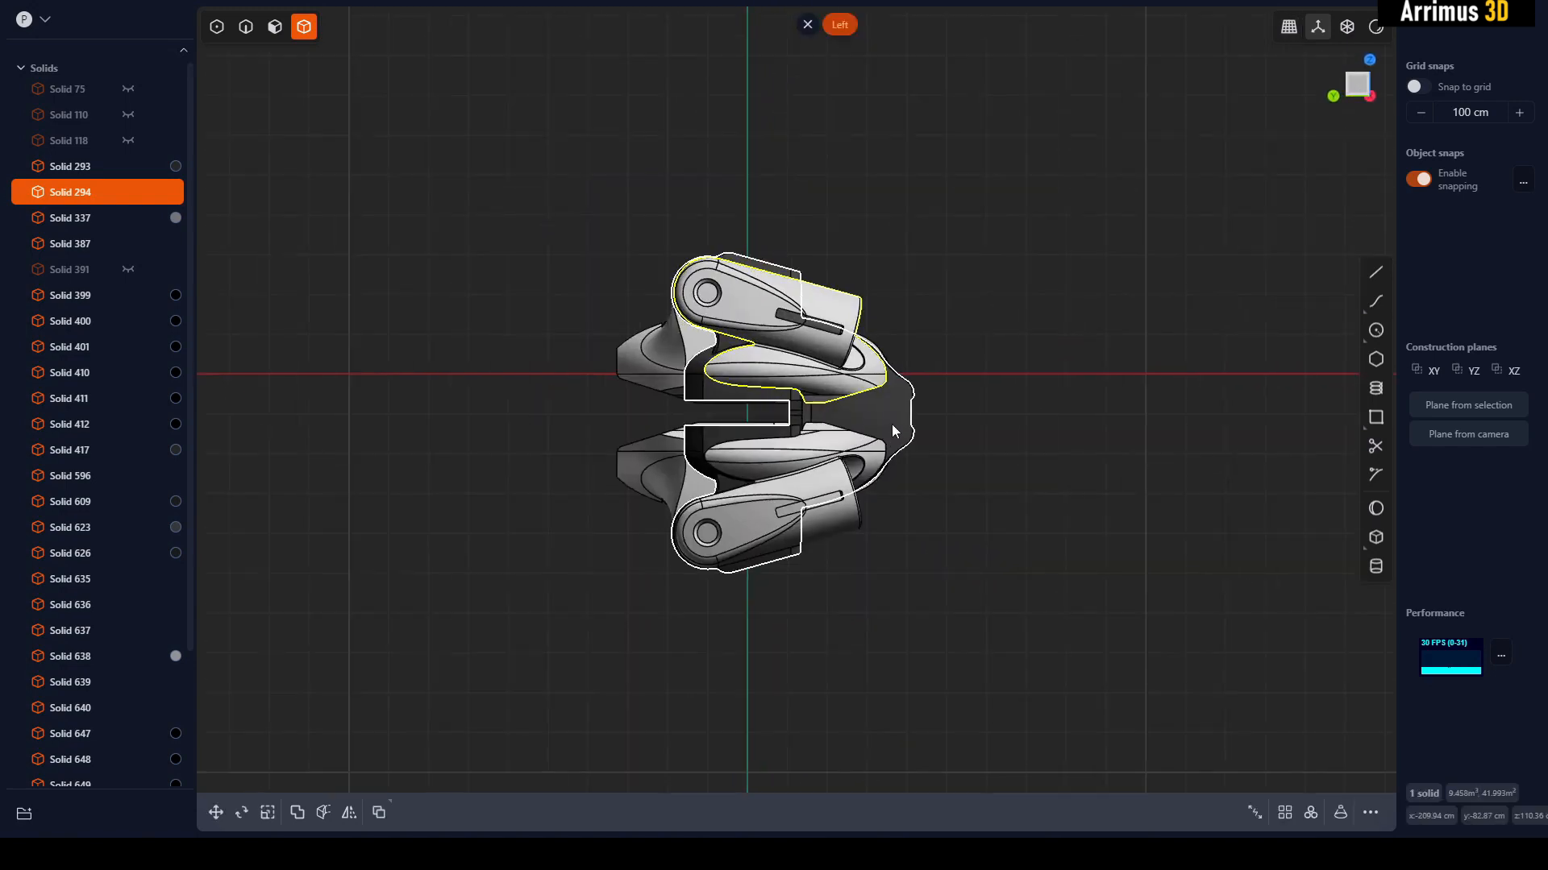
scroll(942, 416, up, 10)
scroll(950, 419, up, 3)
key(shift+b)
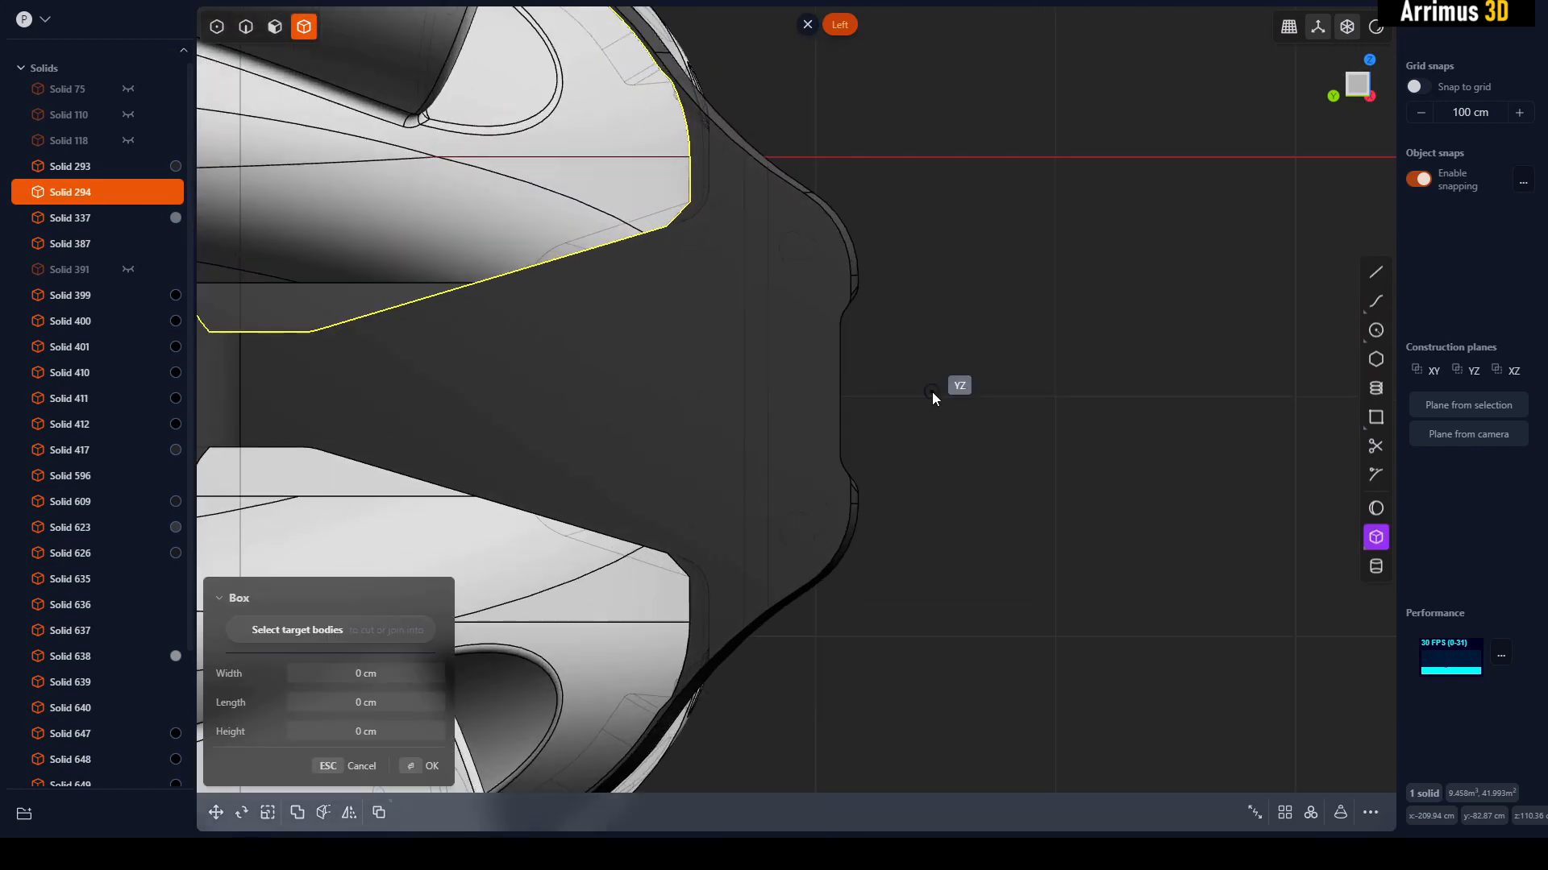
key(Escape)
key(r)
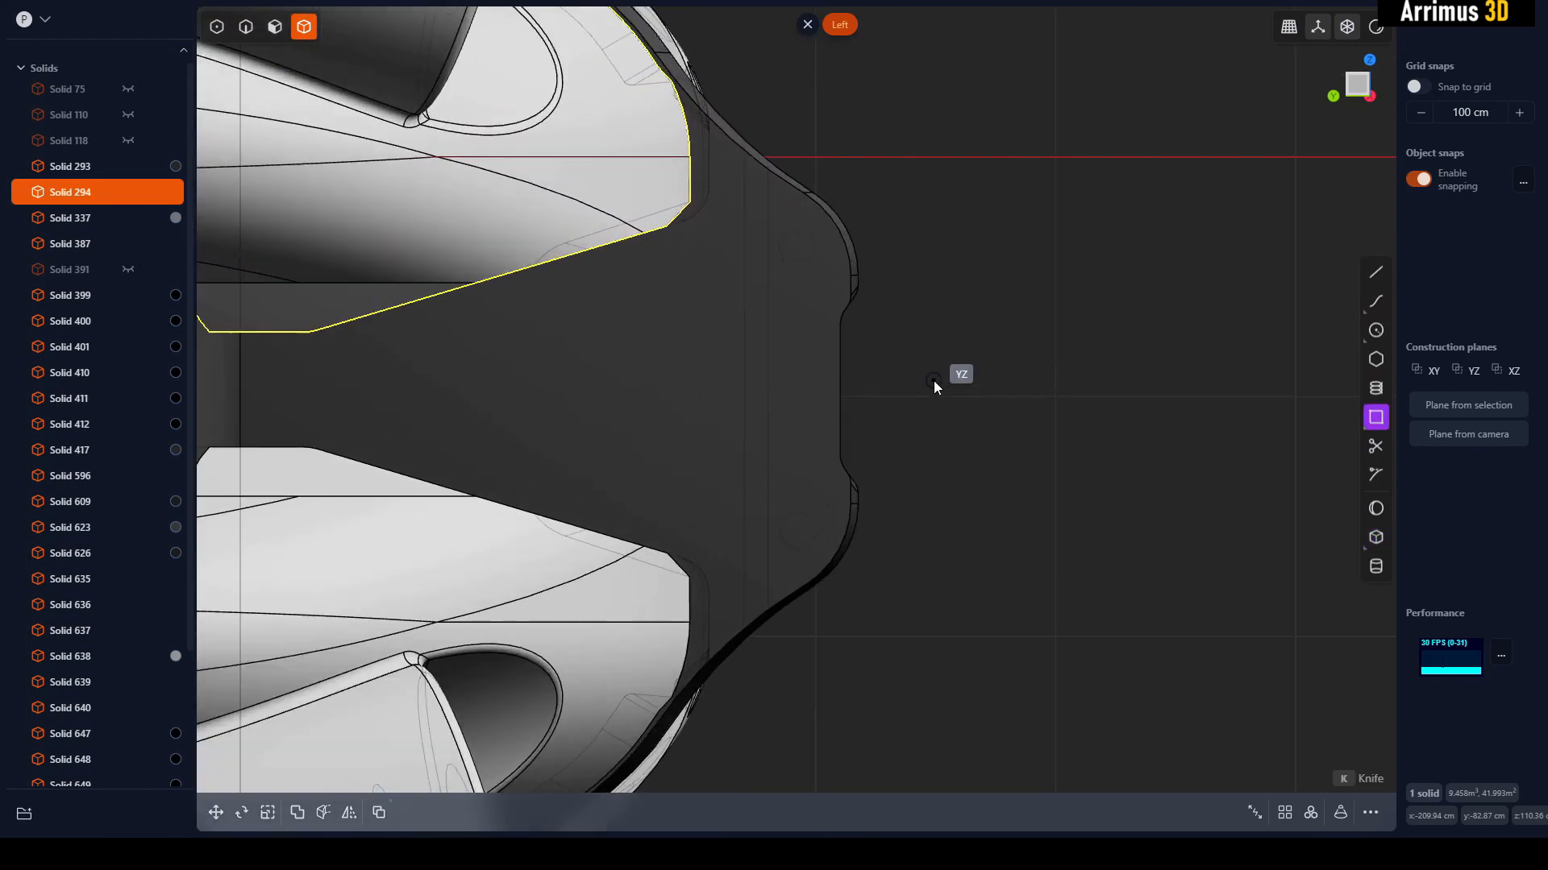
click(933, 382)
click(516, 414)
- Cut a narrow slot through both straps with the rectangle and delete the leftover sketch and cut-out pieces
key(c)
drag(900, 321, 799, 404)
right_click(927, 358)
key(2)
click(935, 390)
key(x)
key(4)
key(x)
key(2)
- Fillet the inner end corners of the slot in both straps by about 4.4 cm
drag(487, 352, 526, 422)
key(f)
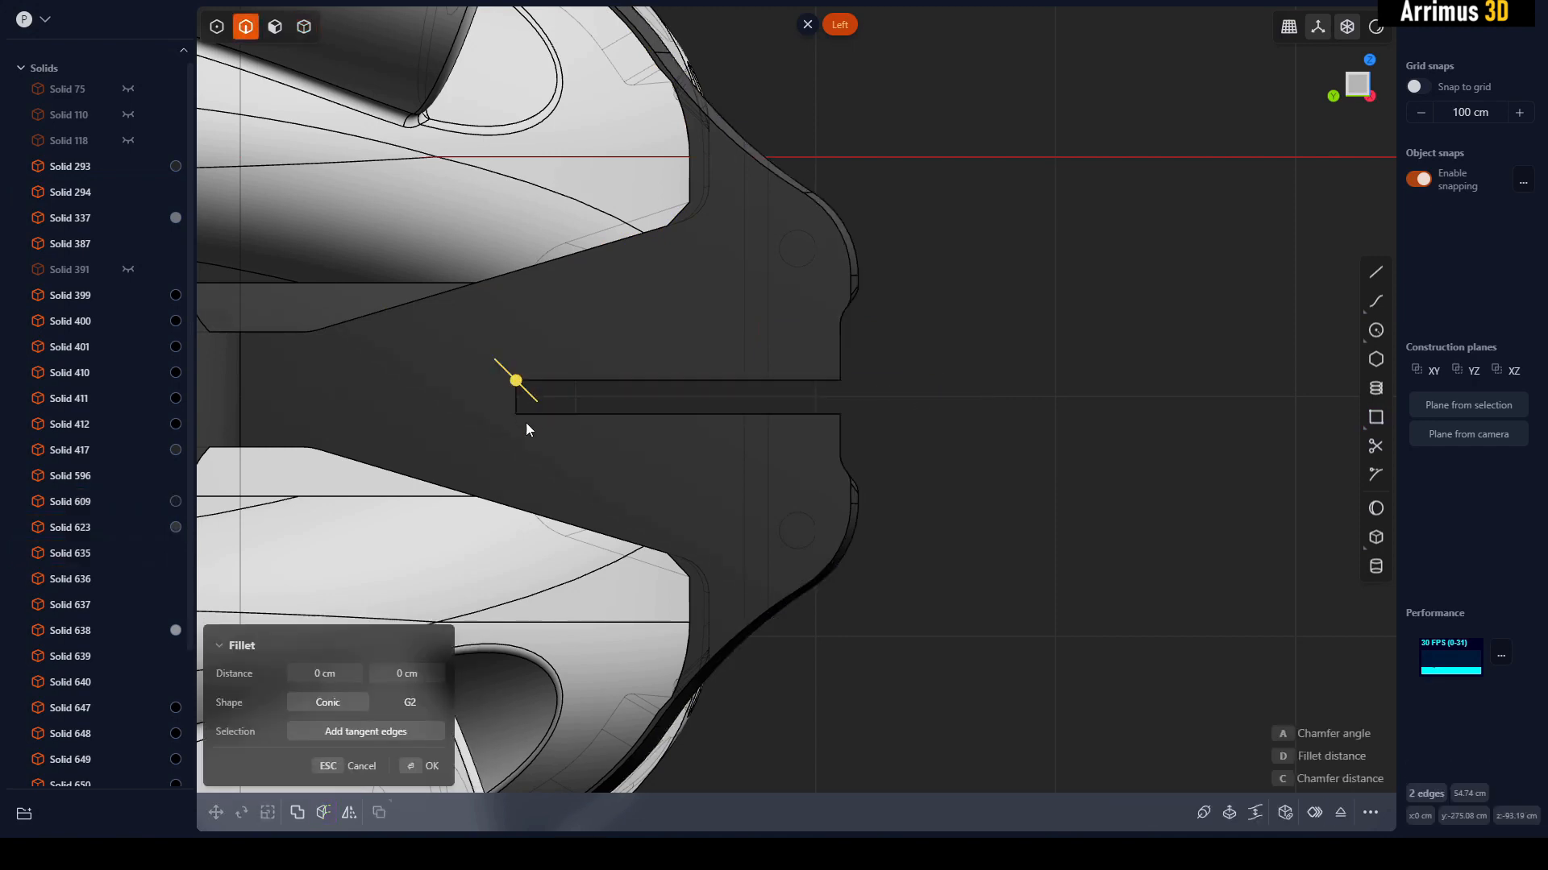
key(Escape)
scroll(750, 403, up, 6)
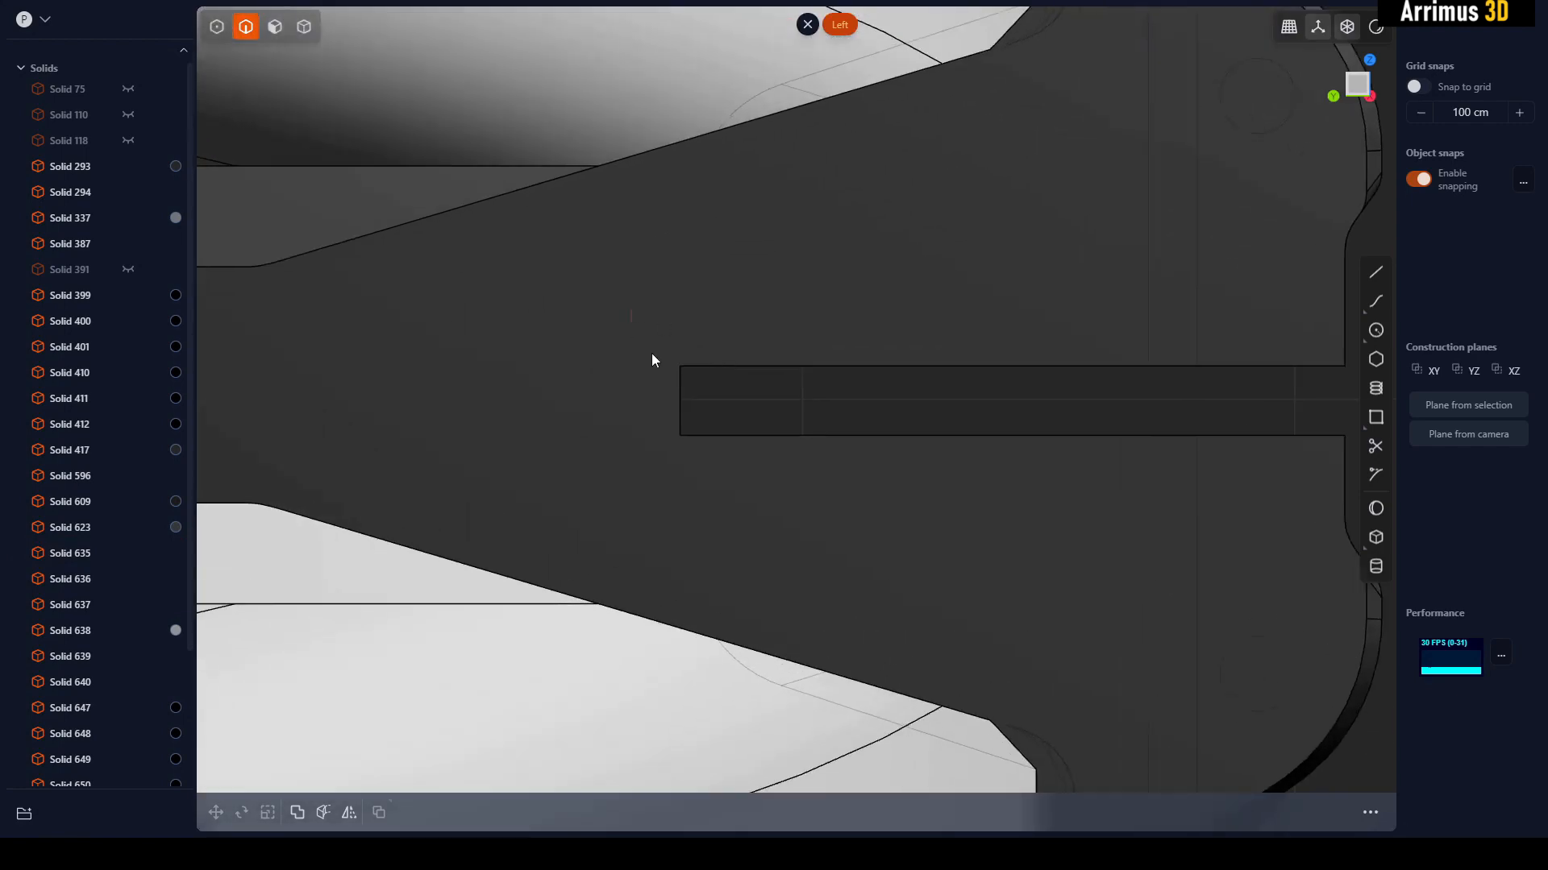
drag(652, 354, 695, 457)
key(f)
key(c)
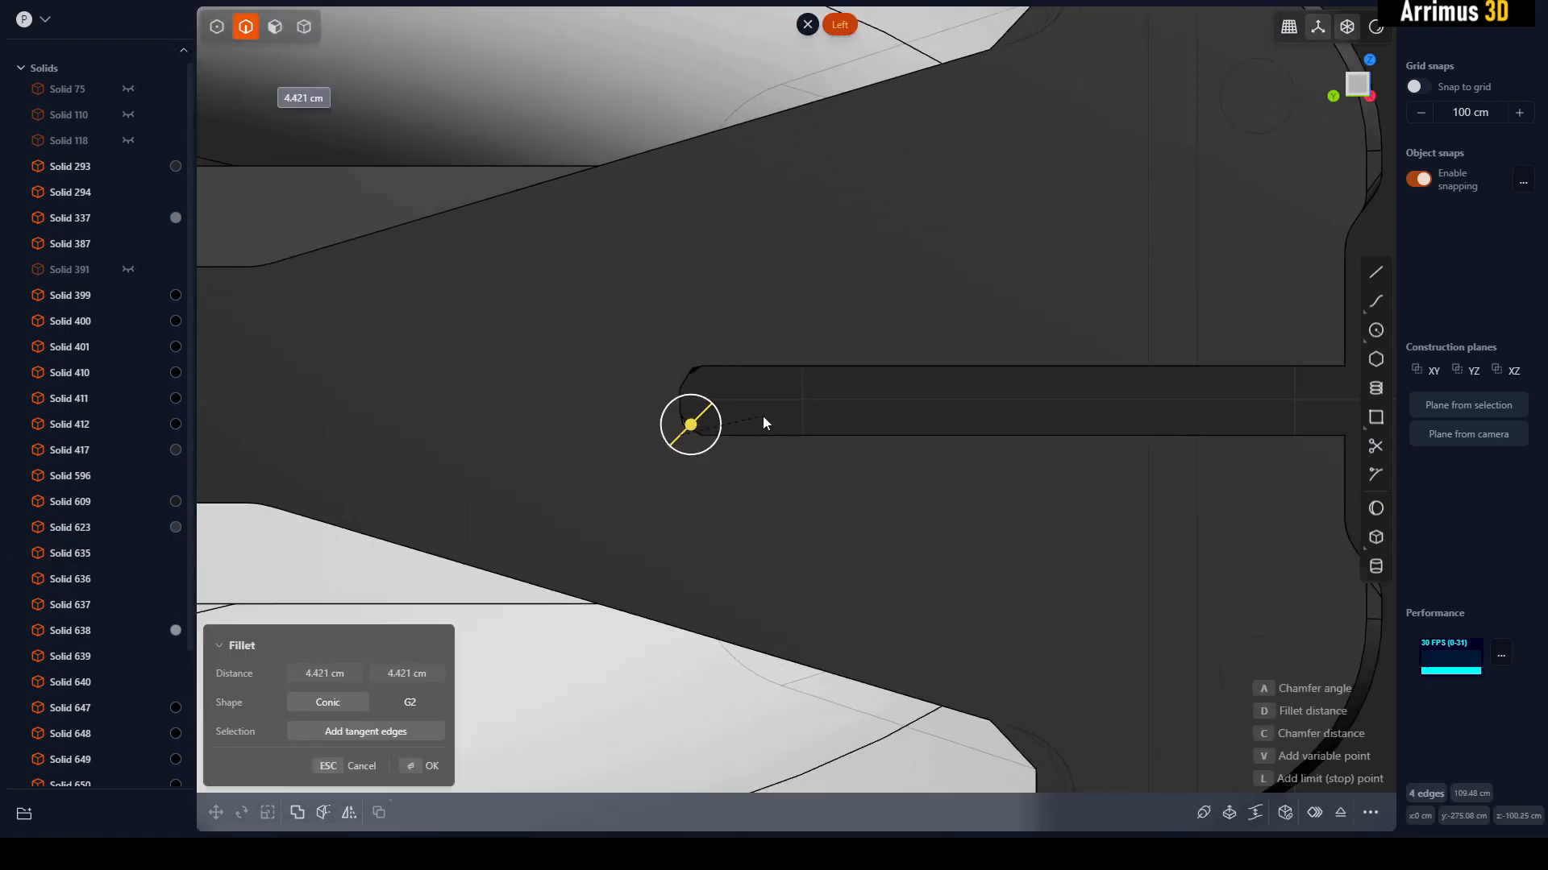
click(760, 419)
- Assign a near-black material to the uncoloured slotted strap
middle_drag(789, 397, 773, 461)
scroll(879, 453, down, 8)
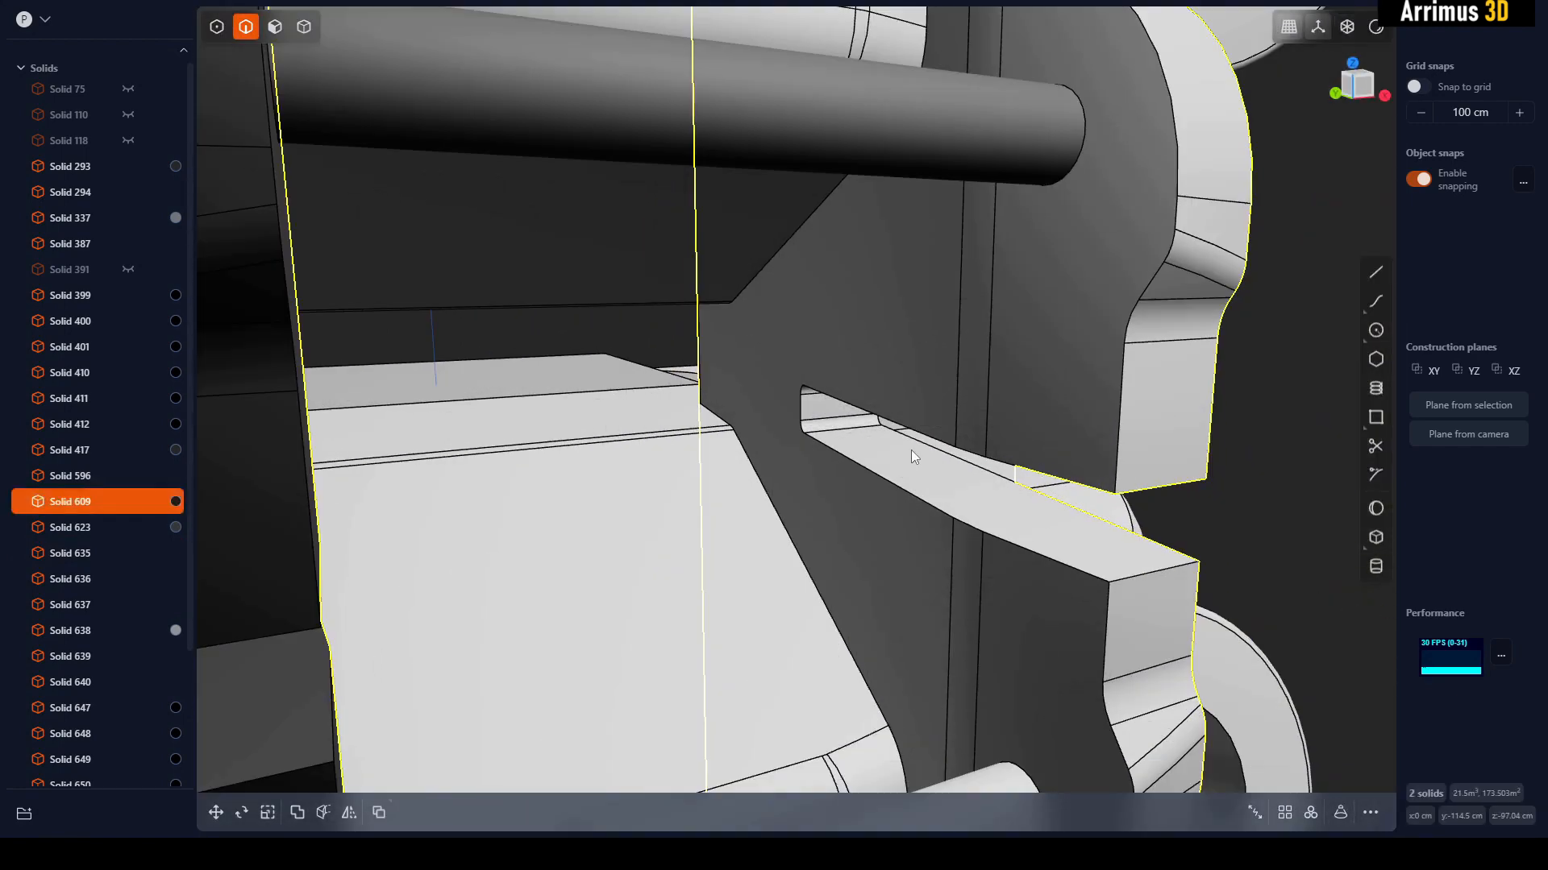
key(4)
click(1178, 430)
click(947, 403)
key(m)
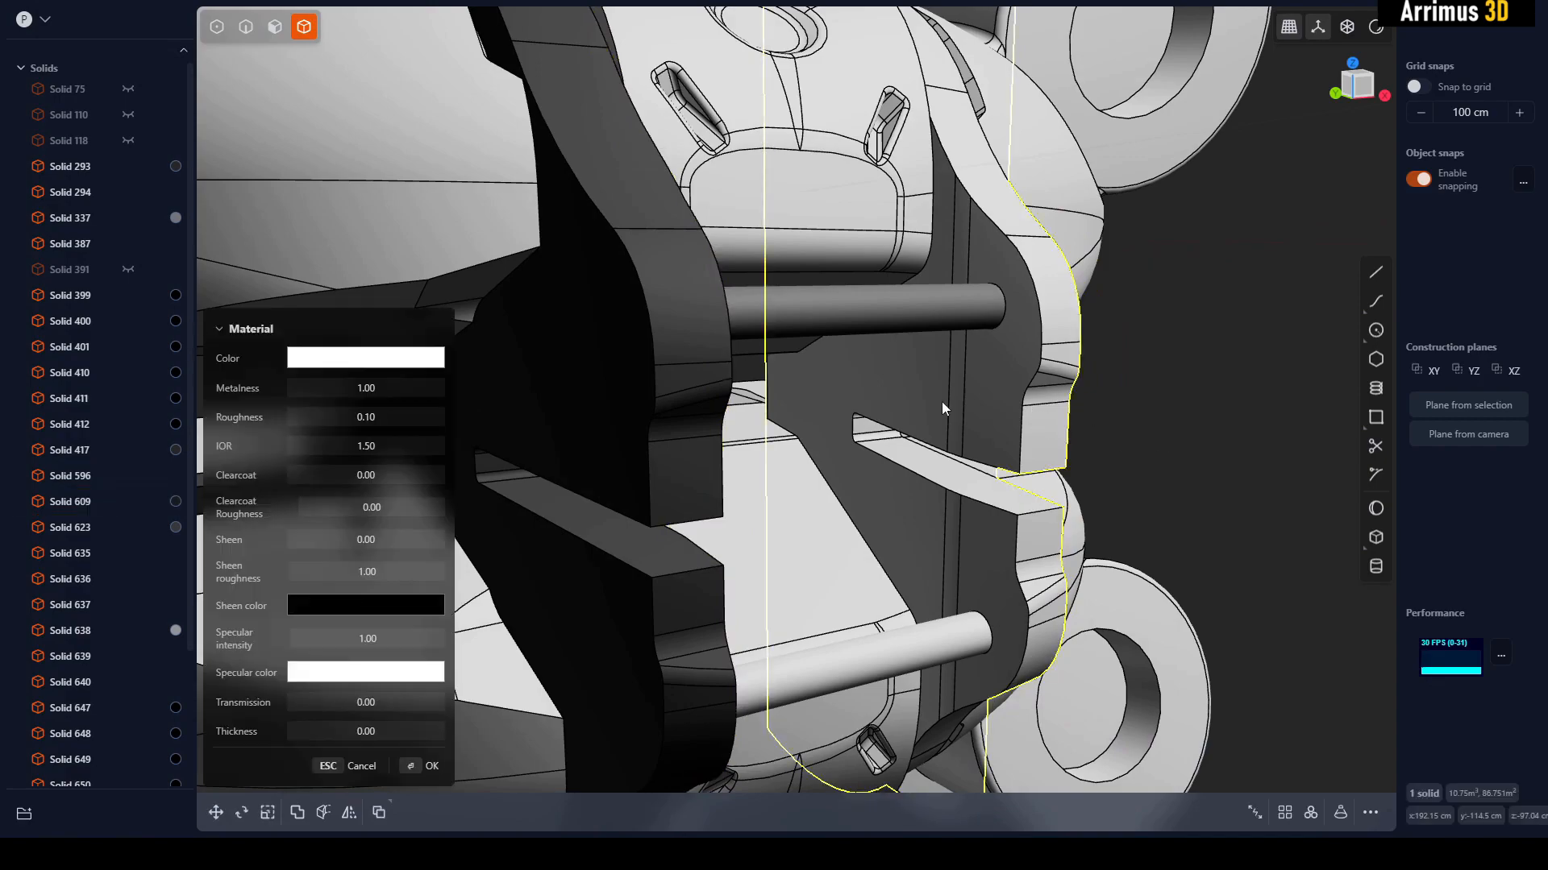
click(418, 365)
drag(355, 431, 287, 482)
right_click(1018, 464)
click(1145, 451)
- Fillet the short lower edge of the upper side armour panel beside the strap by about 12.6 cm
scroll(1054, 464, down, 4)
middle_drag(1053, 463, 782, 383)
key(2)
click(779, 379)
key(f)
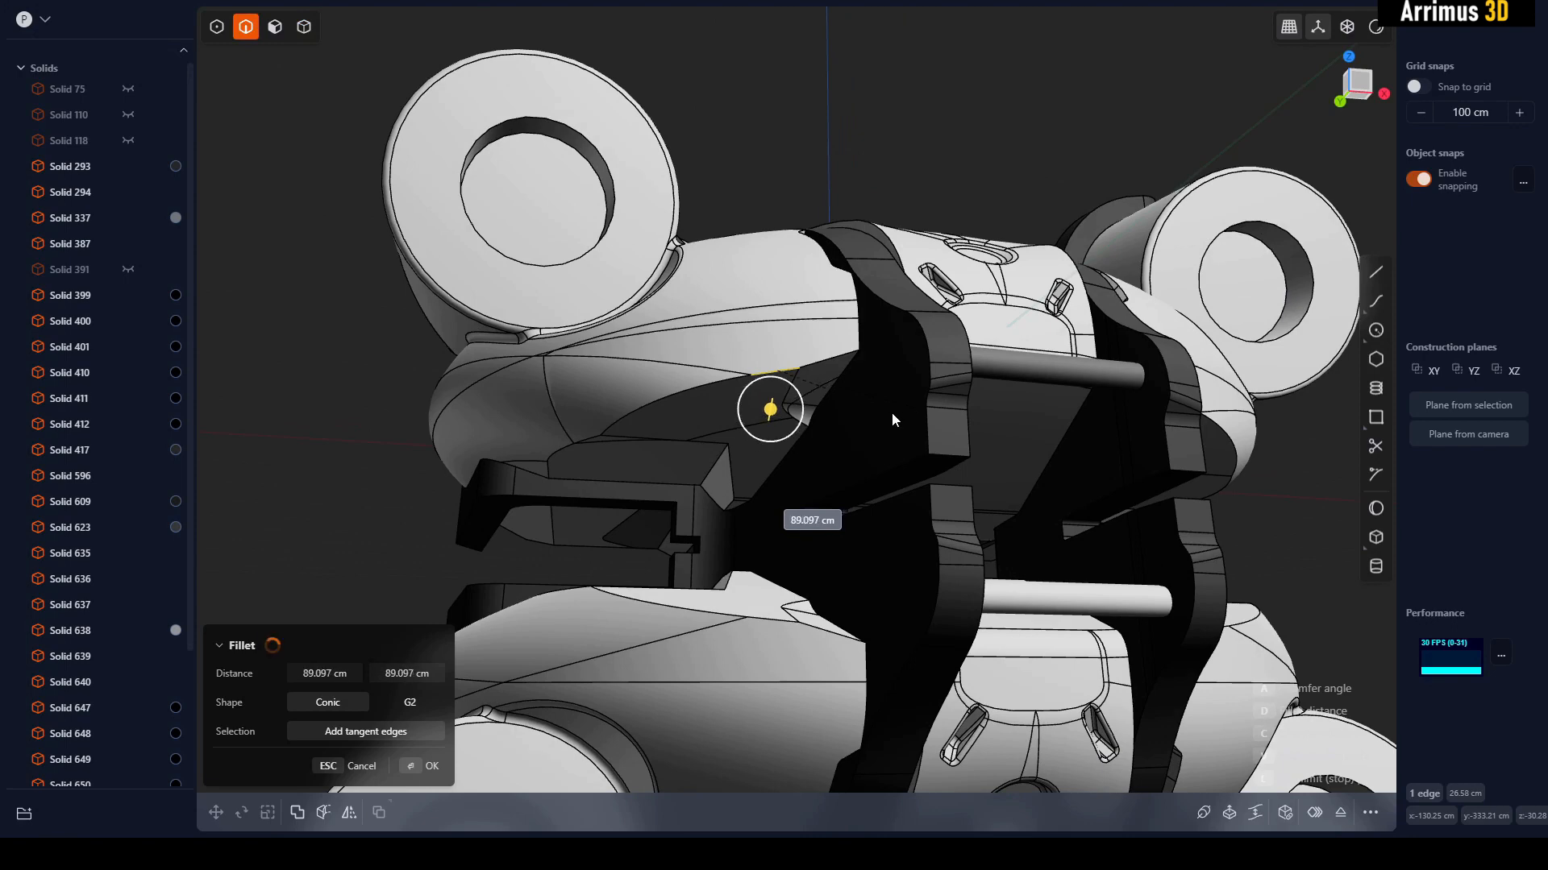
middle_drag(892, 413, 753, 349)
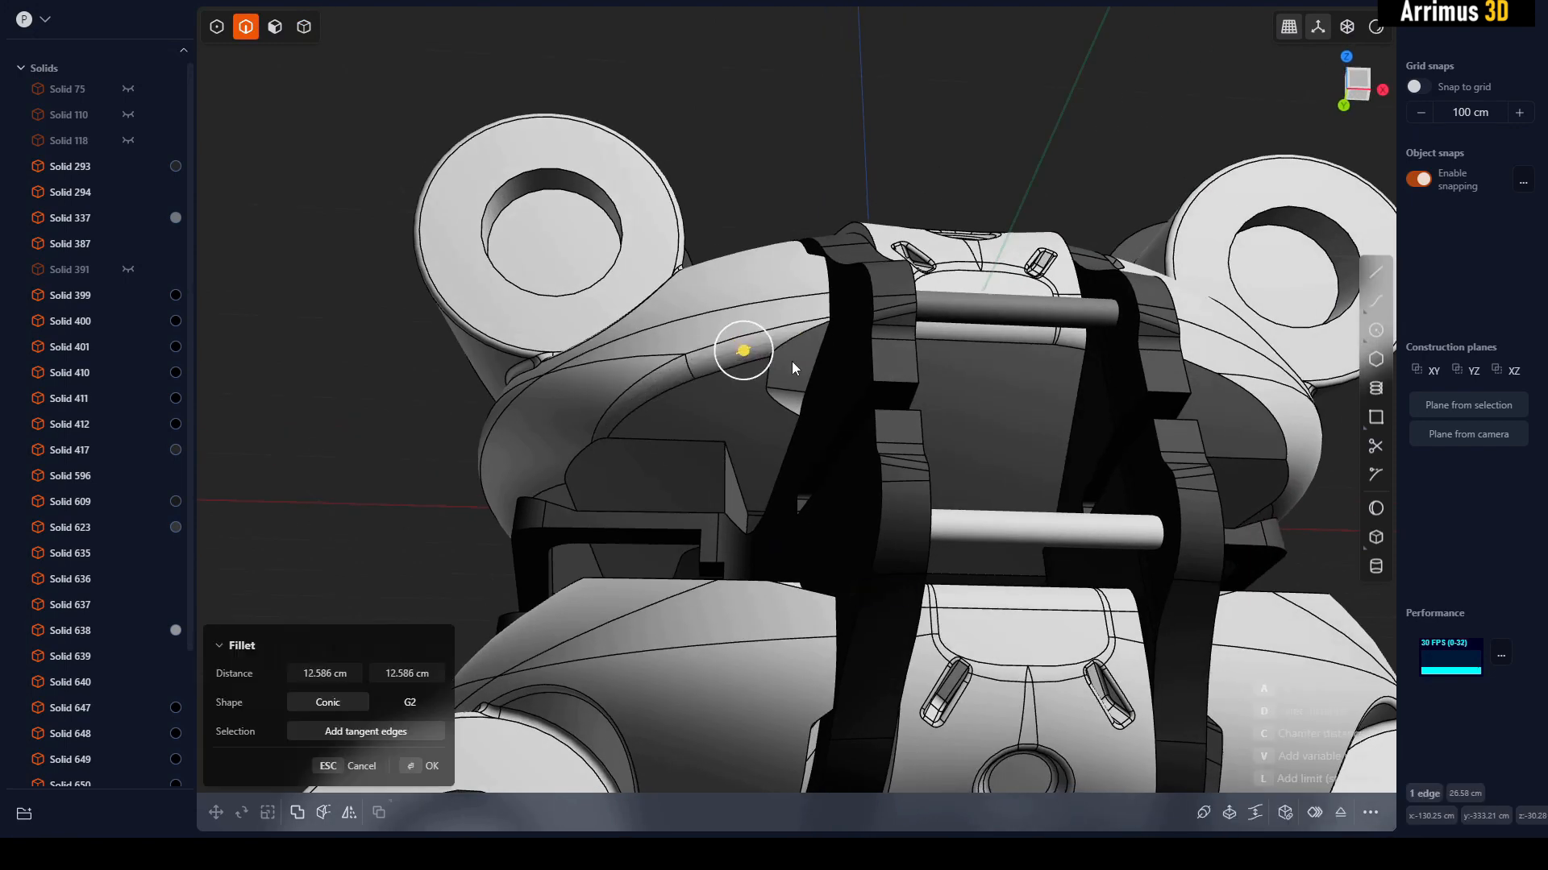
key(Return)
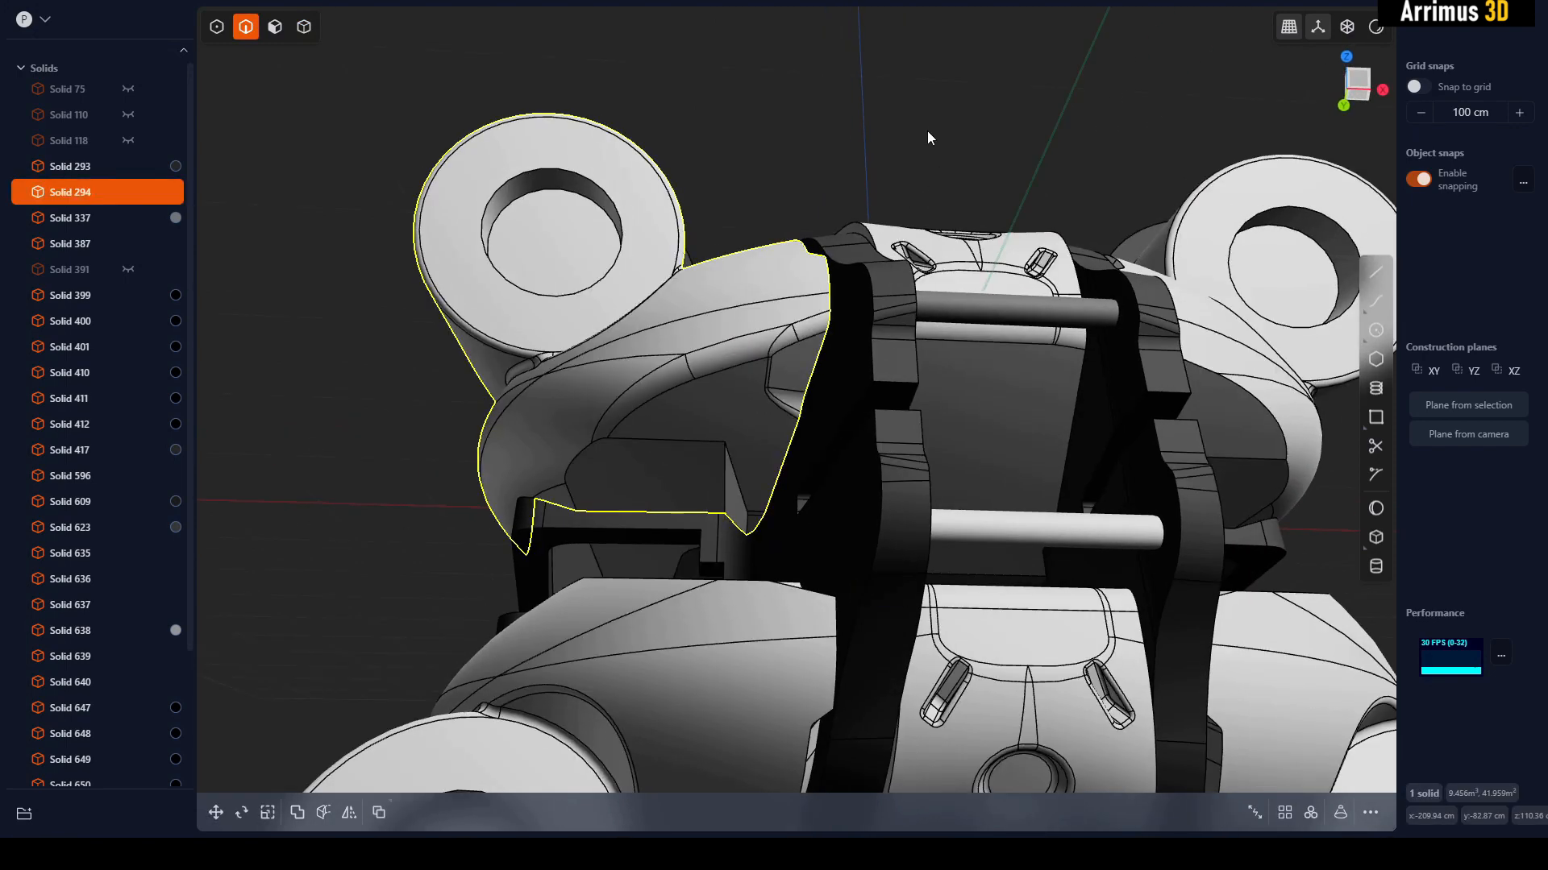
- Isolate the upper side armour panel and unhide all solids again
click(927, 132)
middle_drag(927, 131, 840, 326)
key(4)
click(840, 326)
key(shift+h)
key(alt+h)
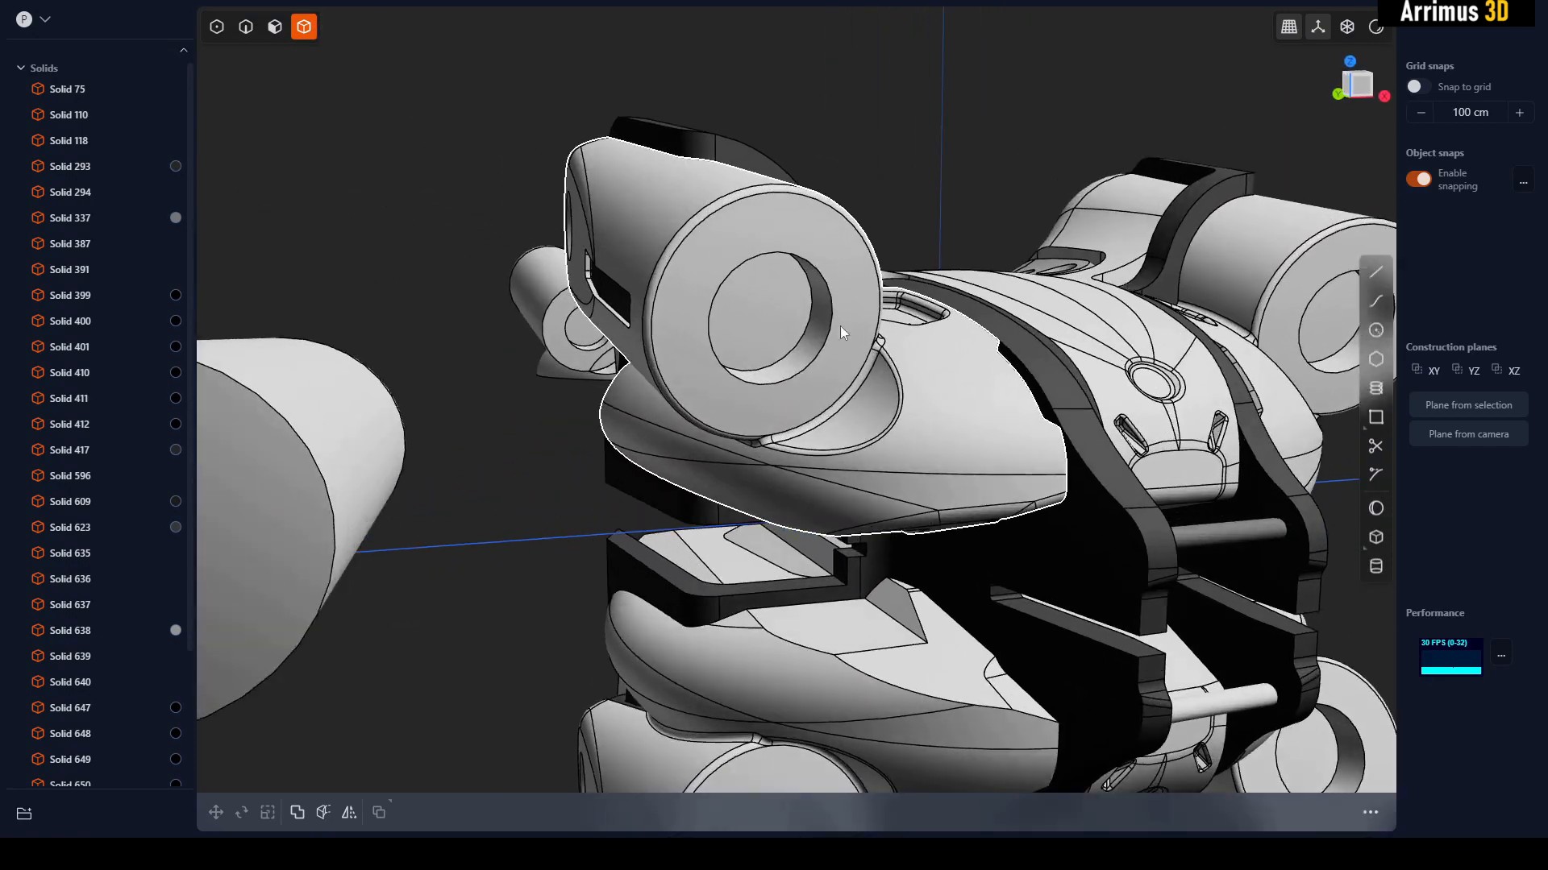
scroll(840, 326, up, 2)
key(2)
click(823, 277)
key(b)
key(o)
key(Escape)
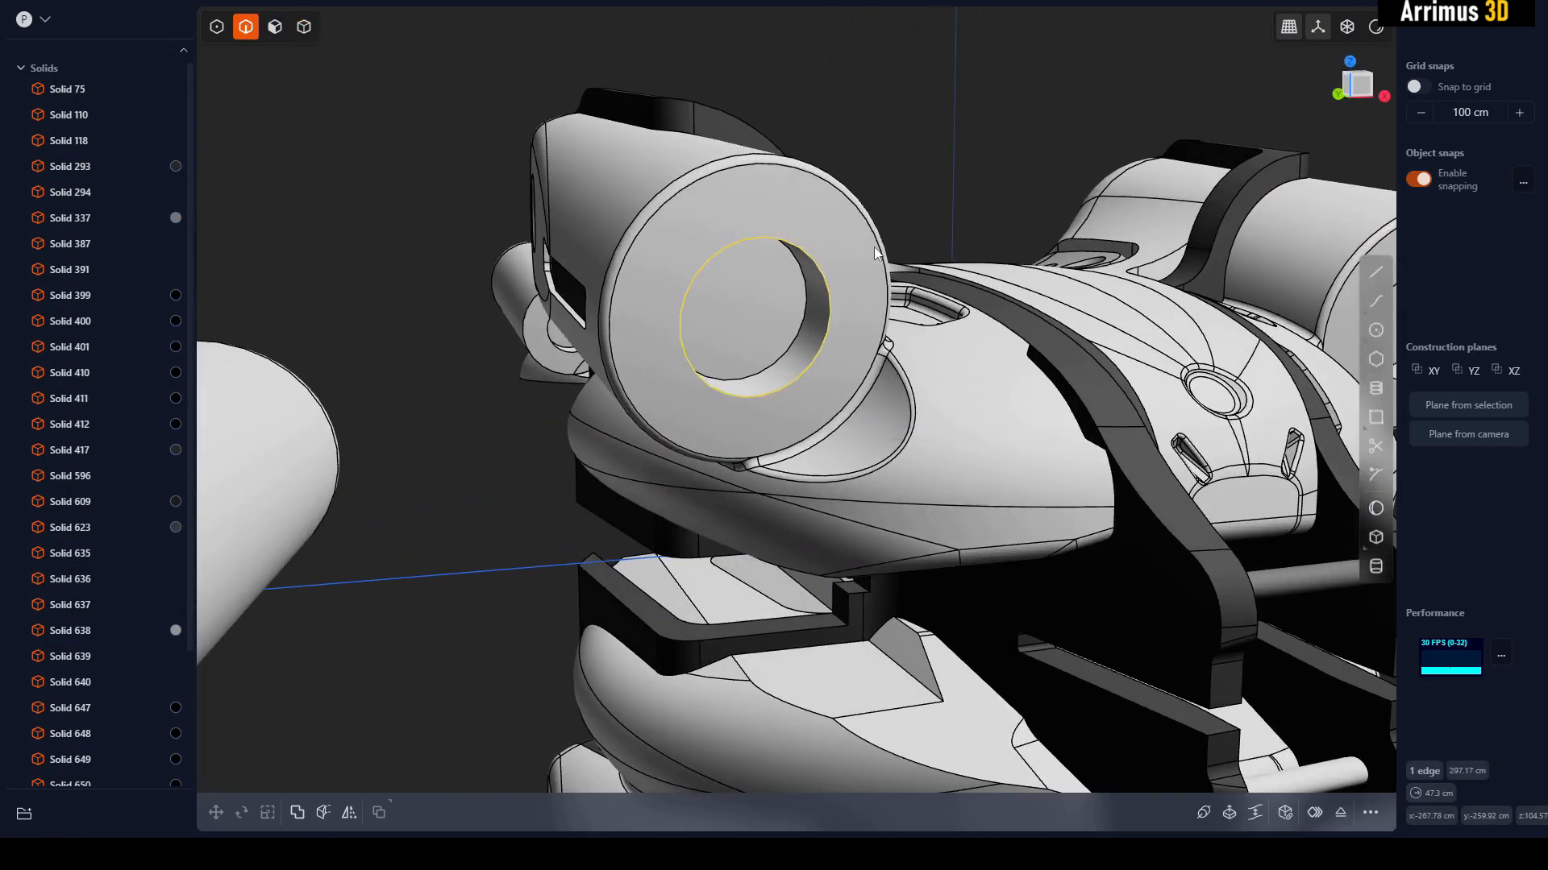
key(o)
drag(851, 260, 902, 254)
key(Escape)
key(Escape)
- Create a circle curve from the rim of the cylinder's end hole and scale it up concentrically around the hole
middle_drag(916, 201, 783, 287)
click(821, 276)
key(b)
key(g)
key(g)
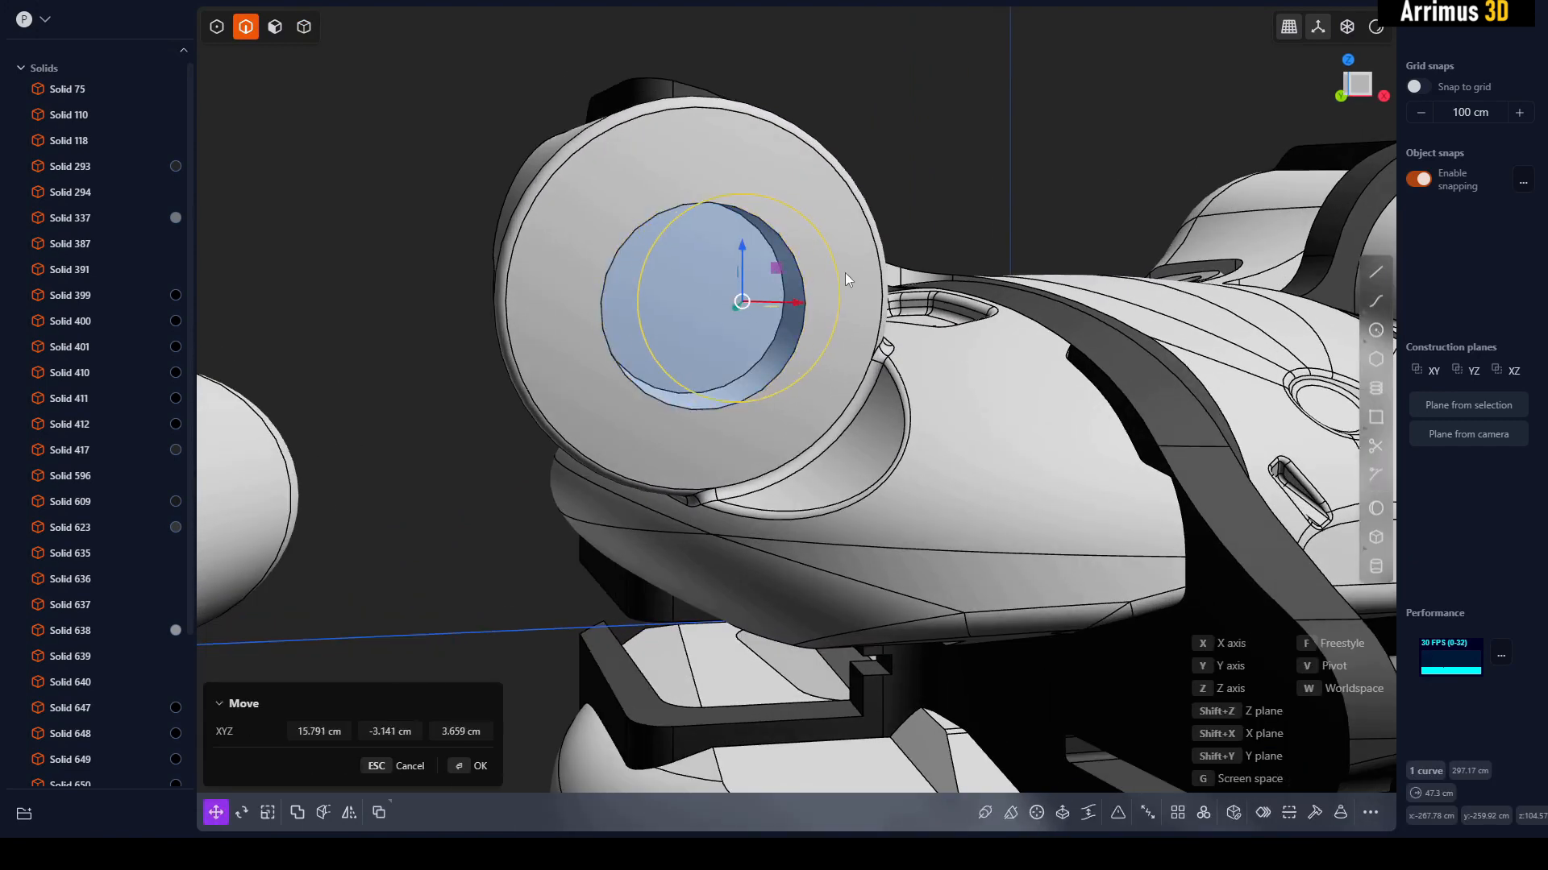
key(Escape)
key(s)
key(s)
click(927, 214)
right_click(927, 215)
- Extrude the enlarged circular region about 14 cm into the cylinder's end face
key(4)
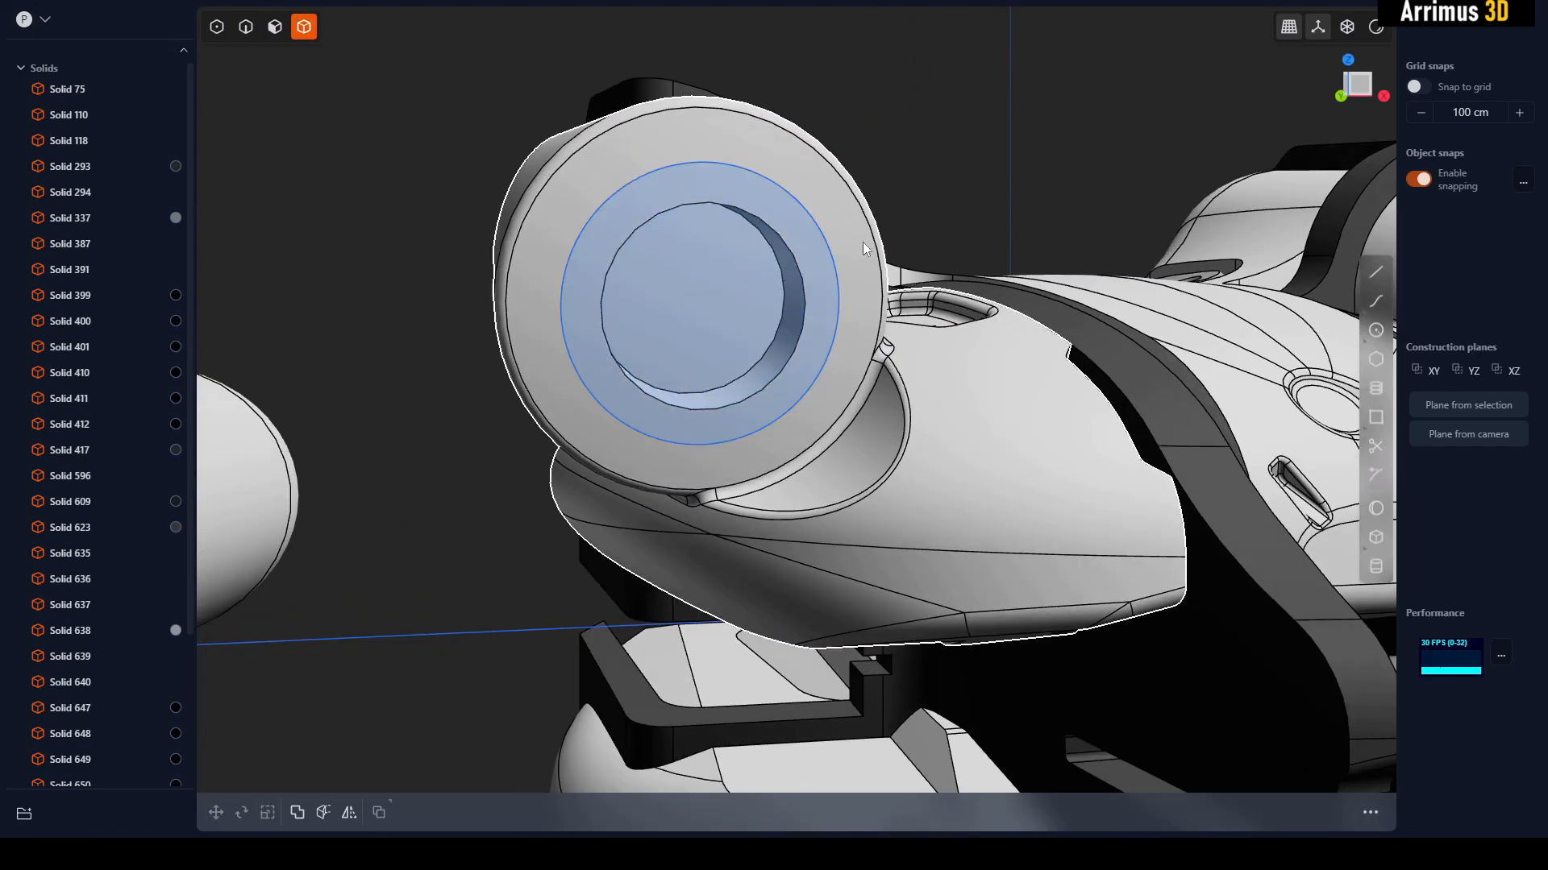
click(863, 242)
middle_drag(863, 242, 924, 276)
key(3)
click(874, 286)
key(e)
drag(824, 336, 802, 322)
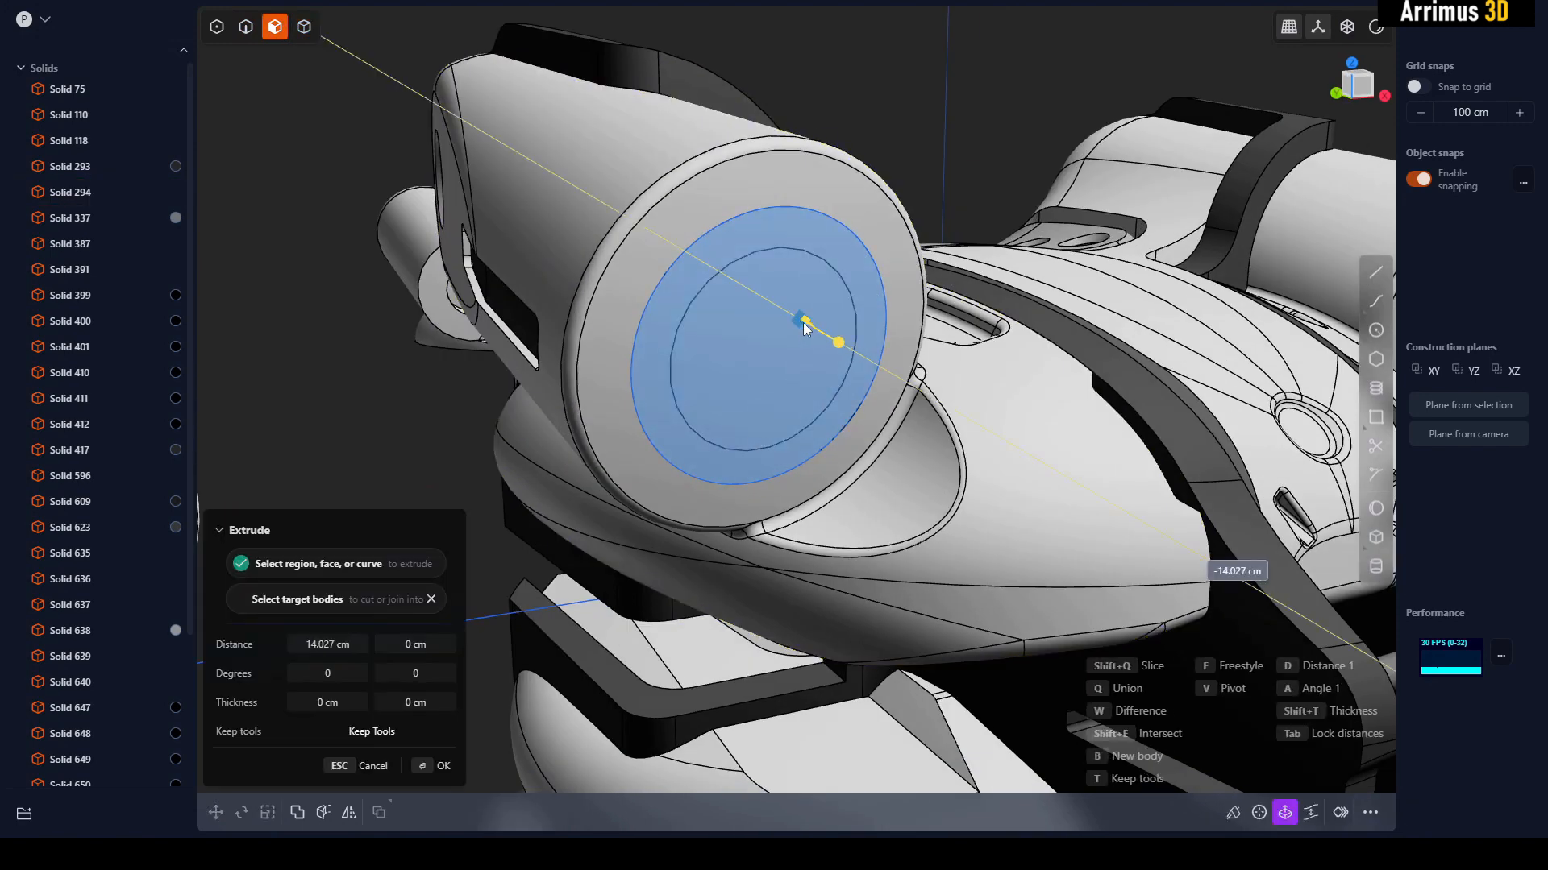
key(Escape)
key(2)
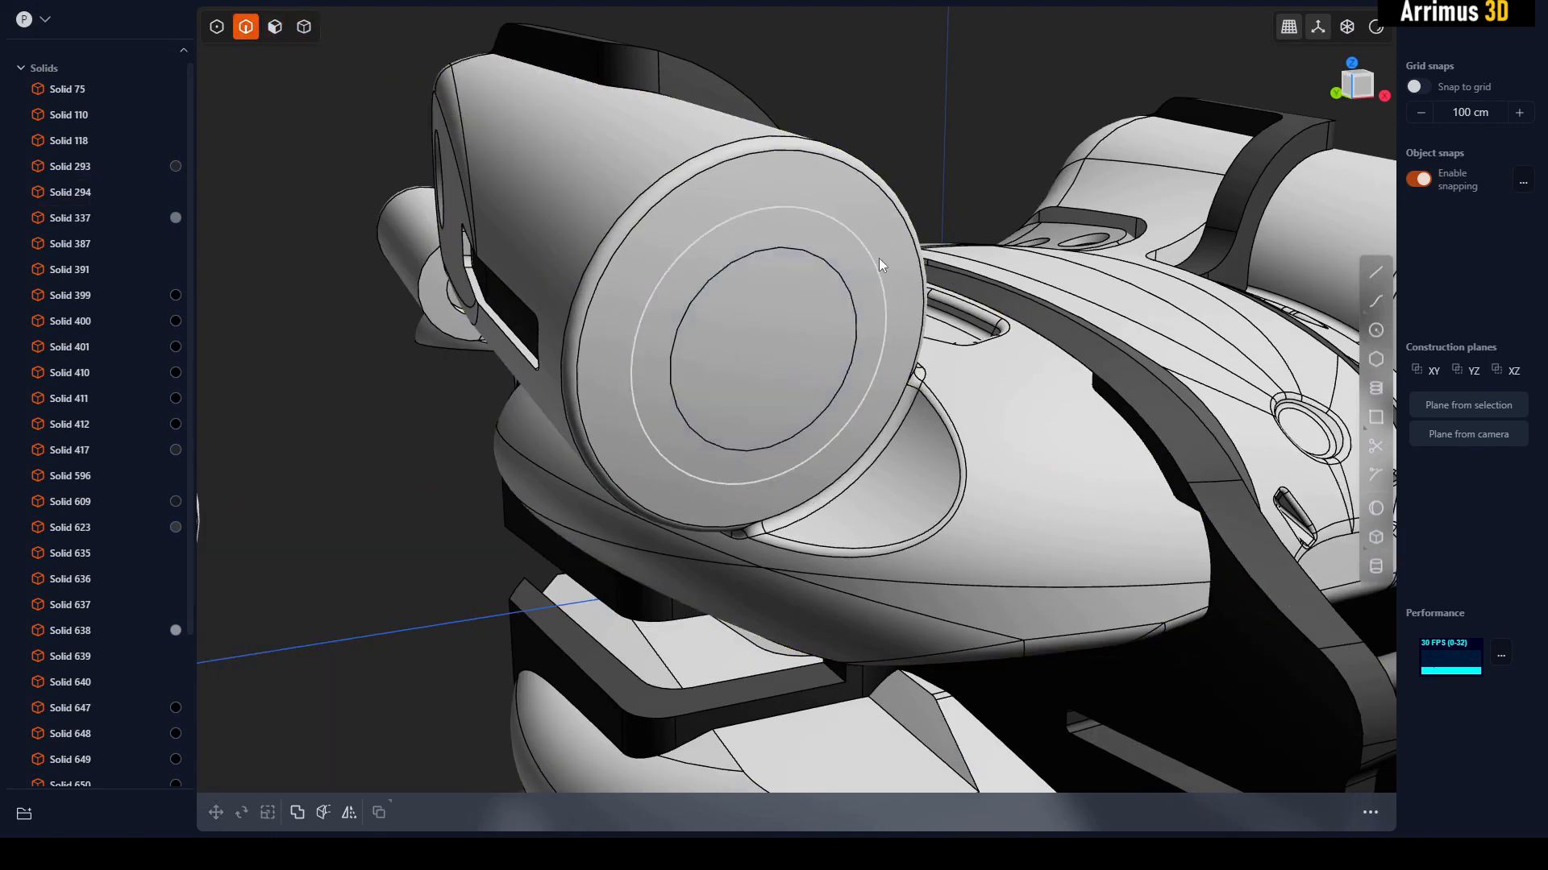
- Run a Boolean between the side armour panel and the extruded disc, and delete the plug filling the hole
scroll(878, 258, up, 2)
key(4)
click(880, 259)
shift+click(809, 297)
key(q)
key(q)
right_click(940, 211)
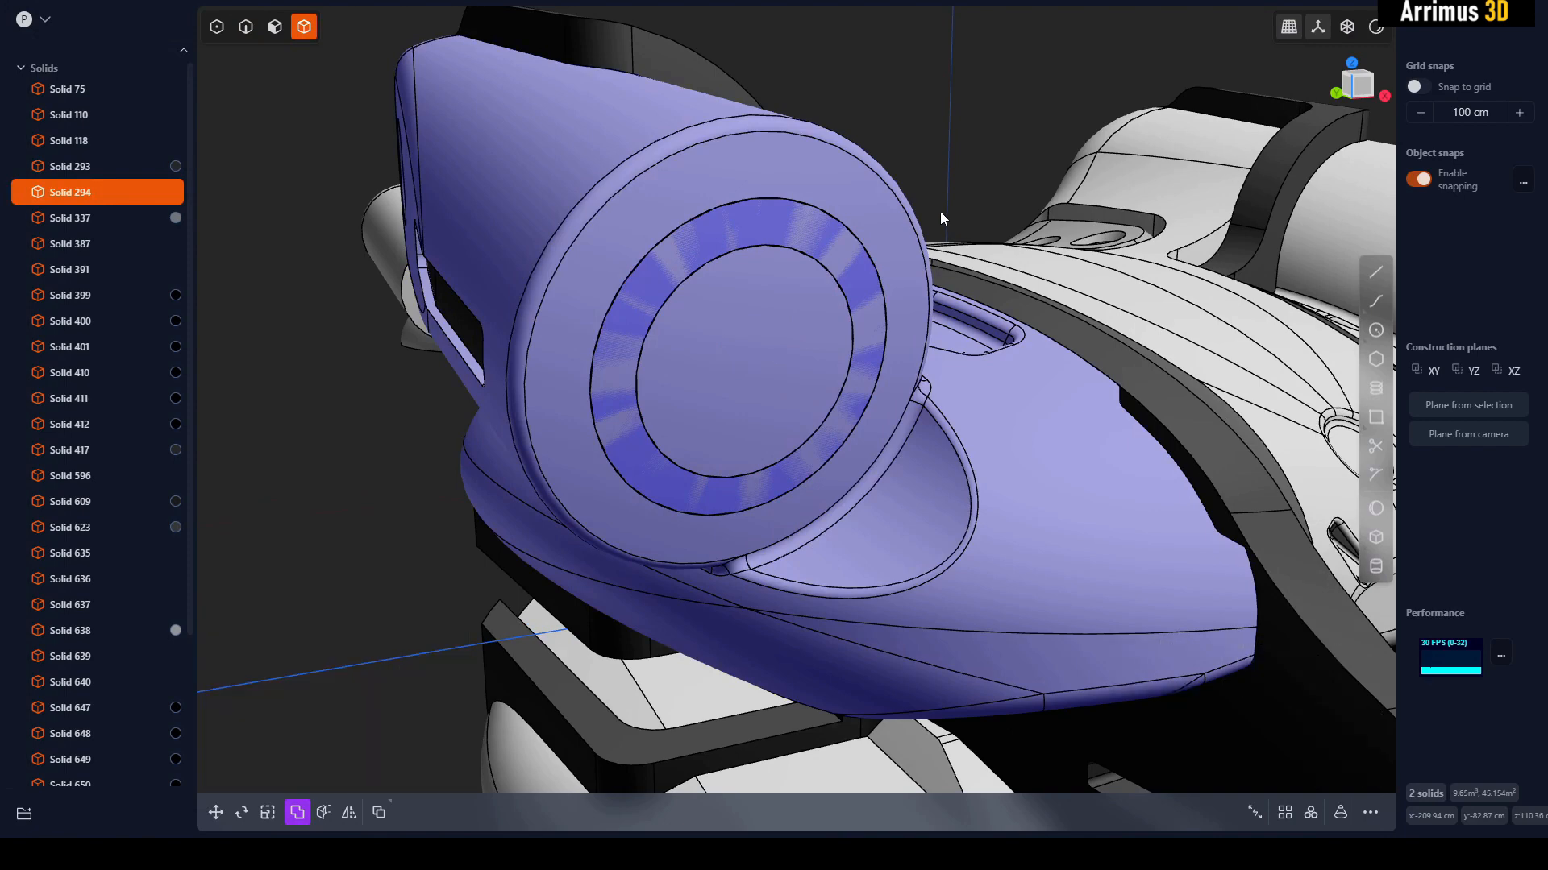
click(777, 362)
key(Delete)
middle_drag(854, 321, 990, 166)
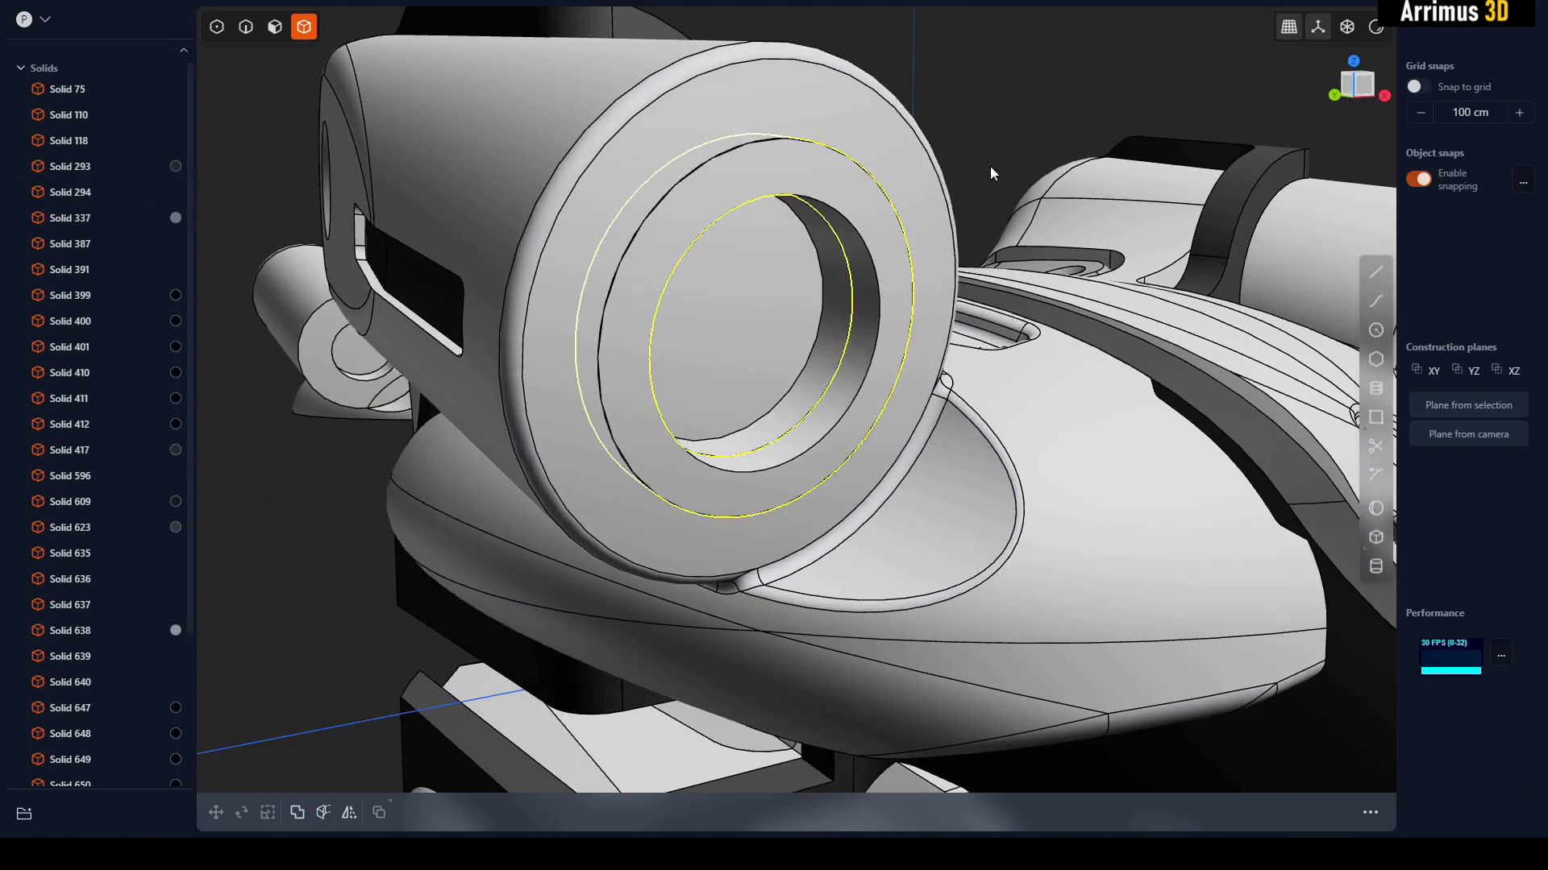
- Assign a dark grey material to the ring around the cylinder's end hole
click(885, 234)
key(m)
click(366, 359)
drag(345, 420, 288, 461)
right_click(619, 313)
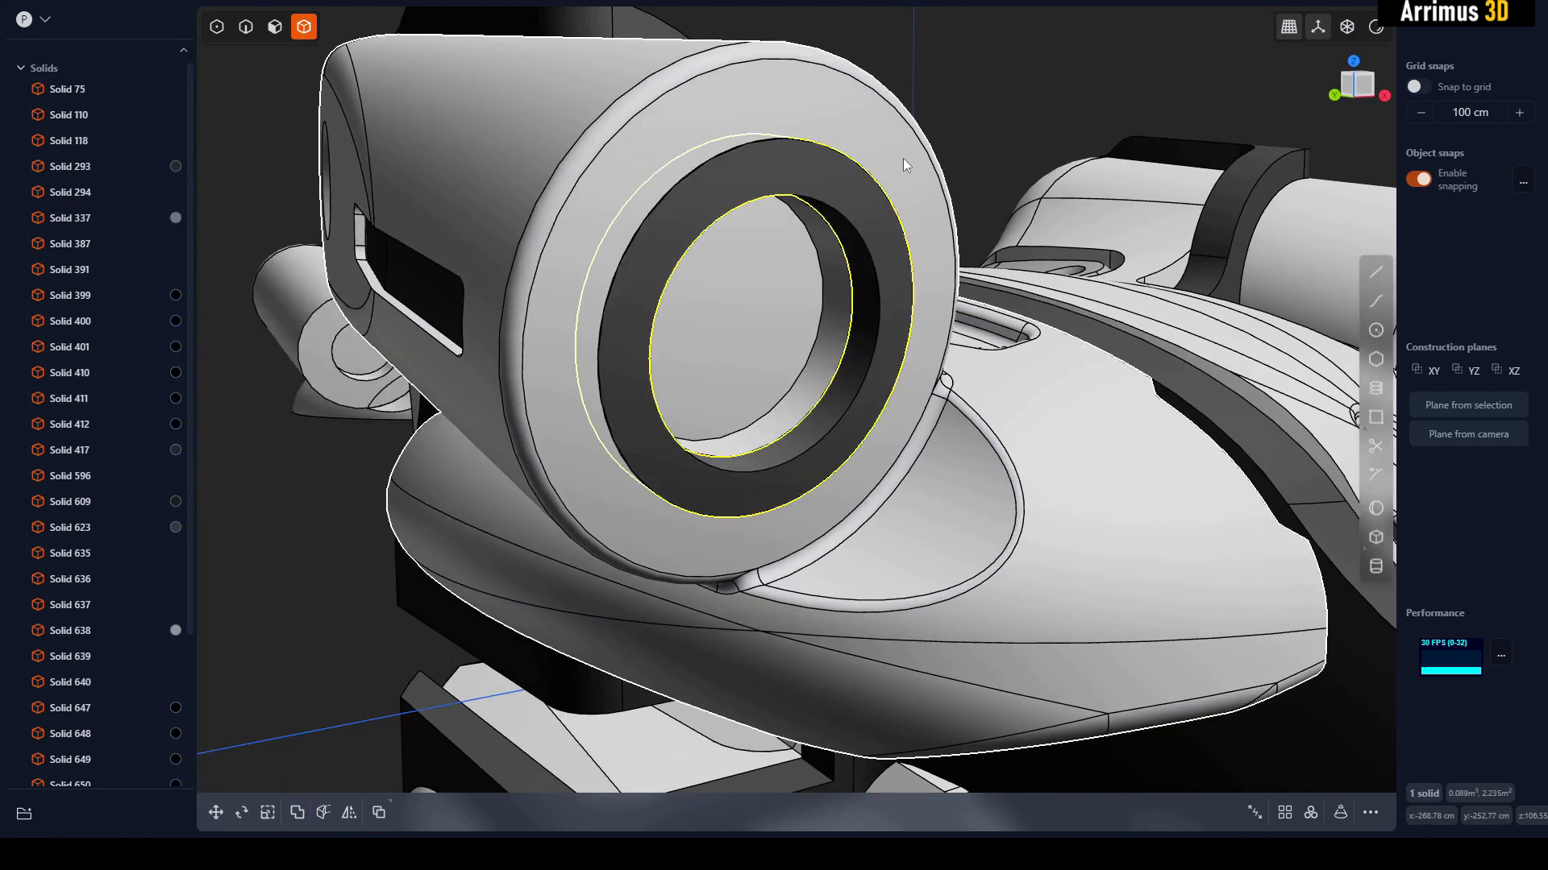
click(902, 162)
key(Delete)
key(ctrl+z)
click(870, 185)
key(Delete)
key(ctrl+z)
click(935, 257)
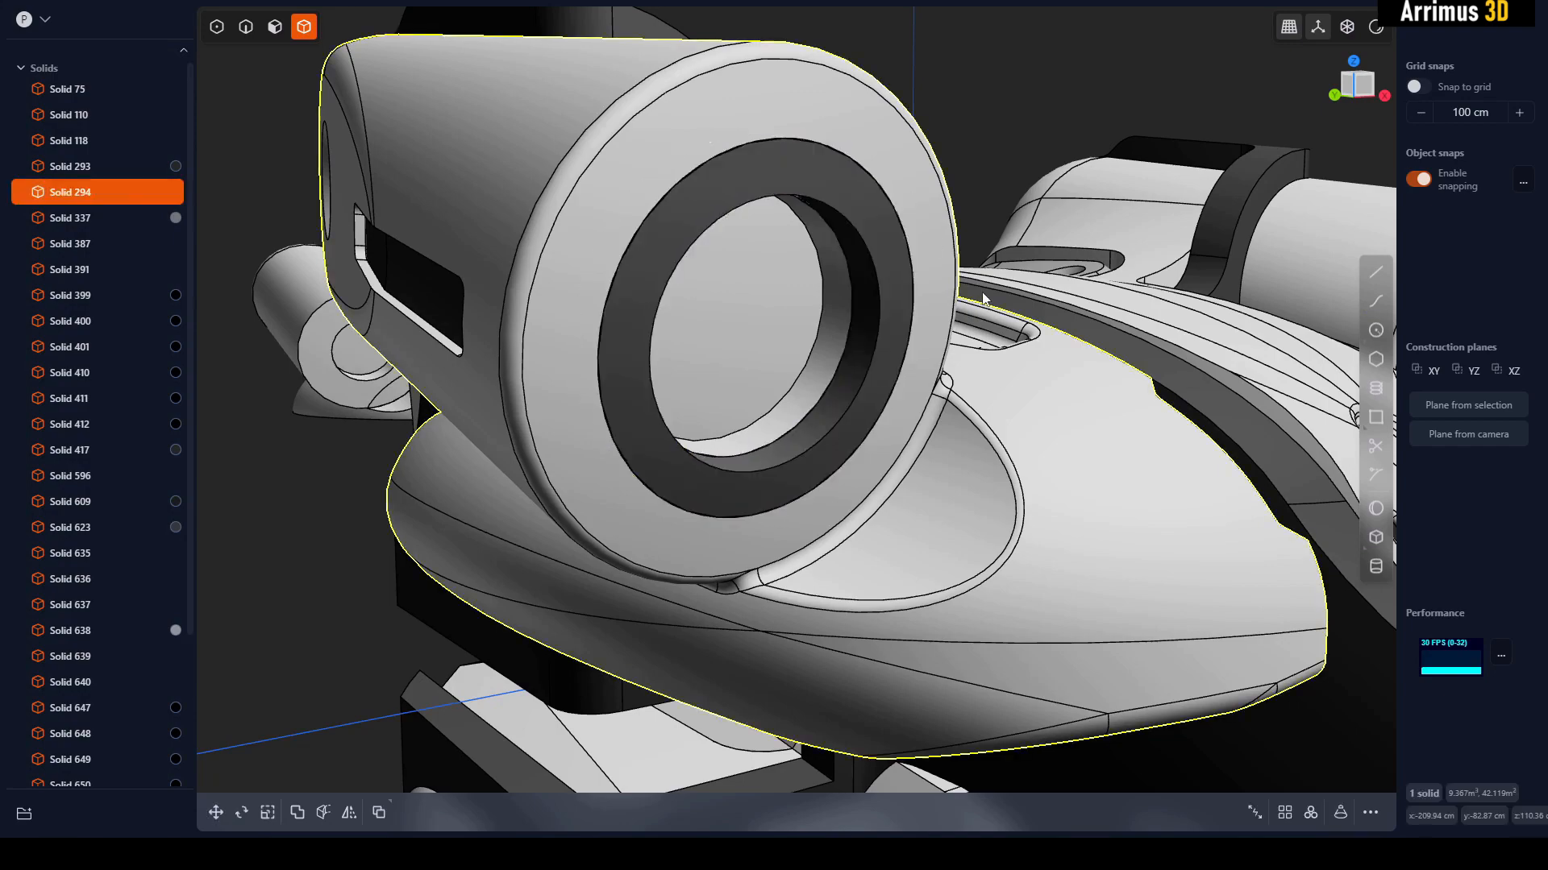
- Assign a dark olive-green material to all four side armour panels, upper and lower
scroll(981, 300, down, 5)
middle_drag(888, 434, 691, 577)
shift+click(688, 590)
click(1259, 553)
middle_drag(926, 605, 725, 566)
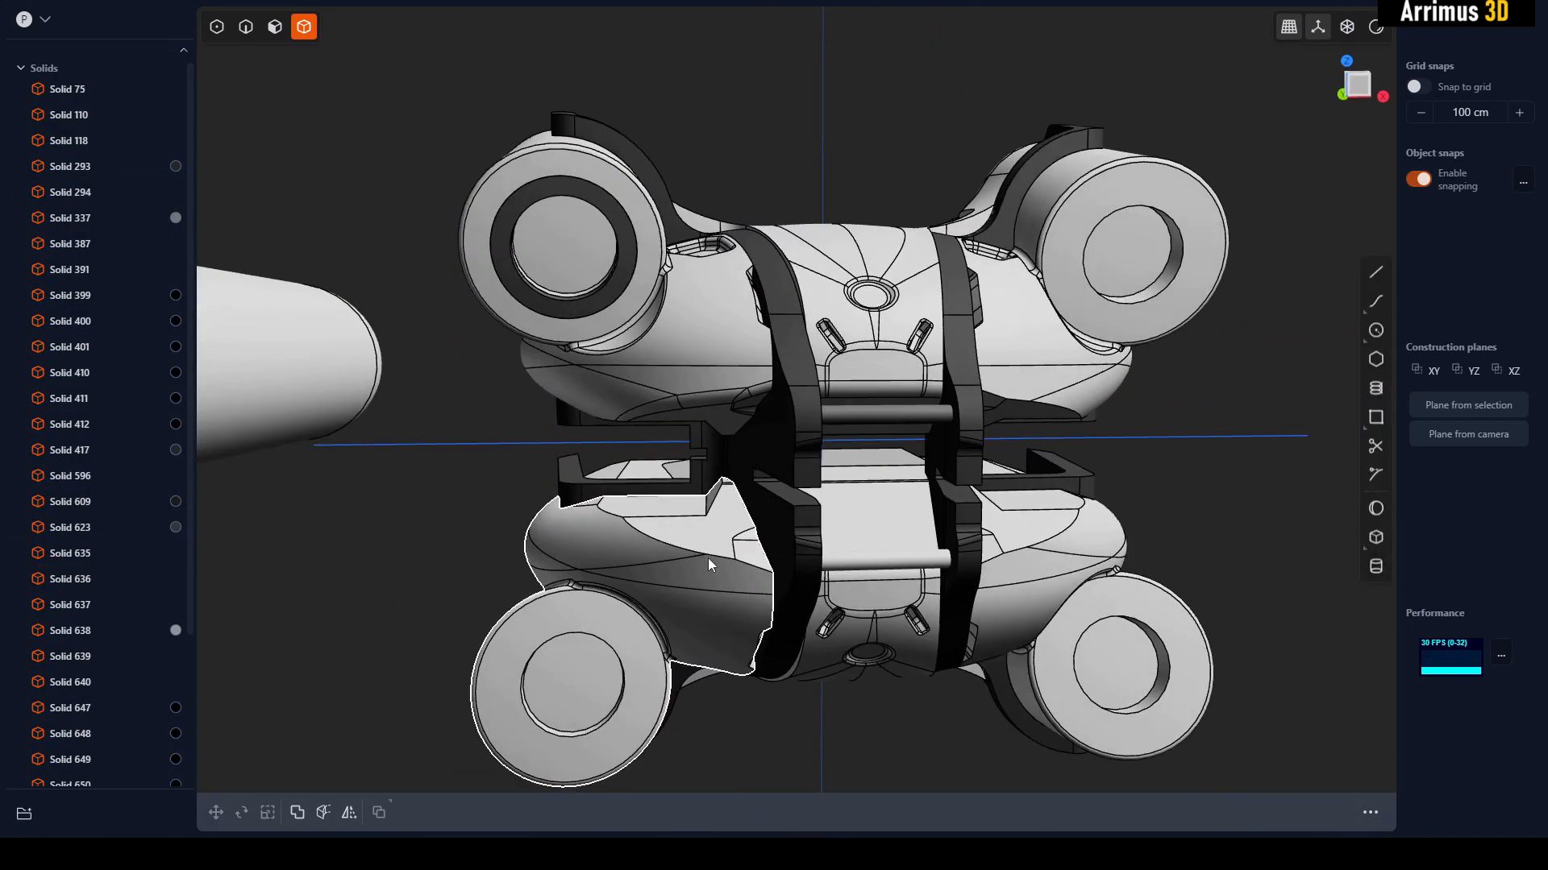
click(700, 370)
shift+click(699, 578)
shift+click(1032, 557)
shift+click(1032, 359)
middle_drag(1017, 355, 1031, 388)
key(m)
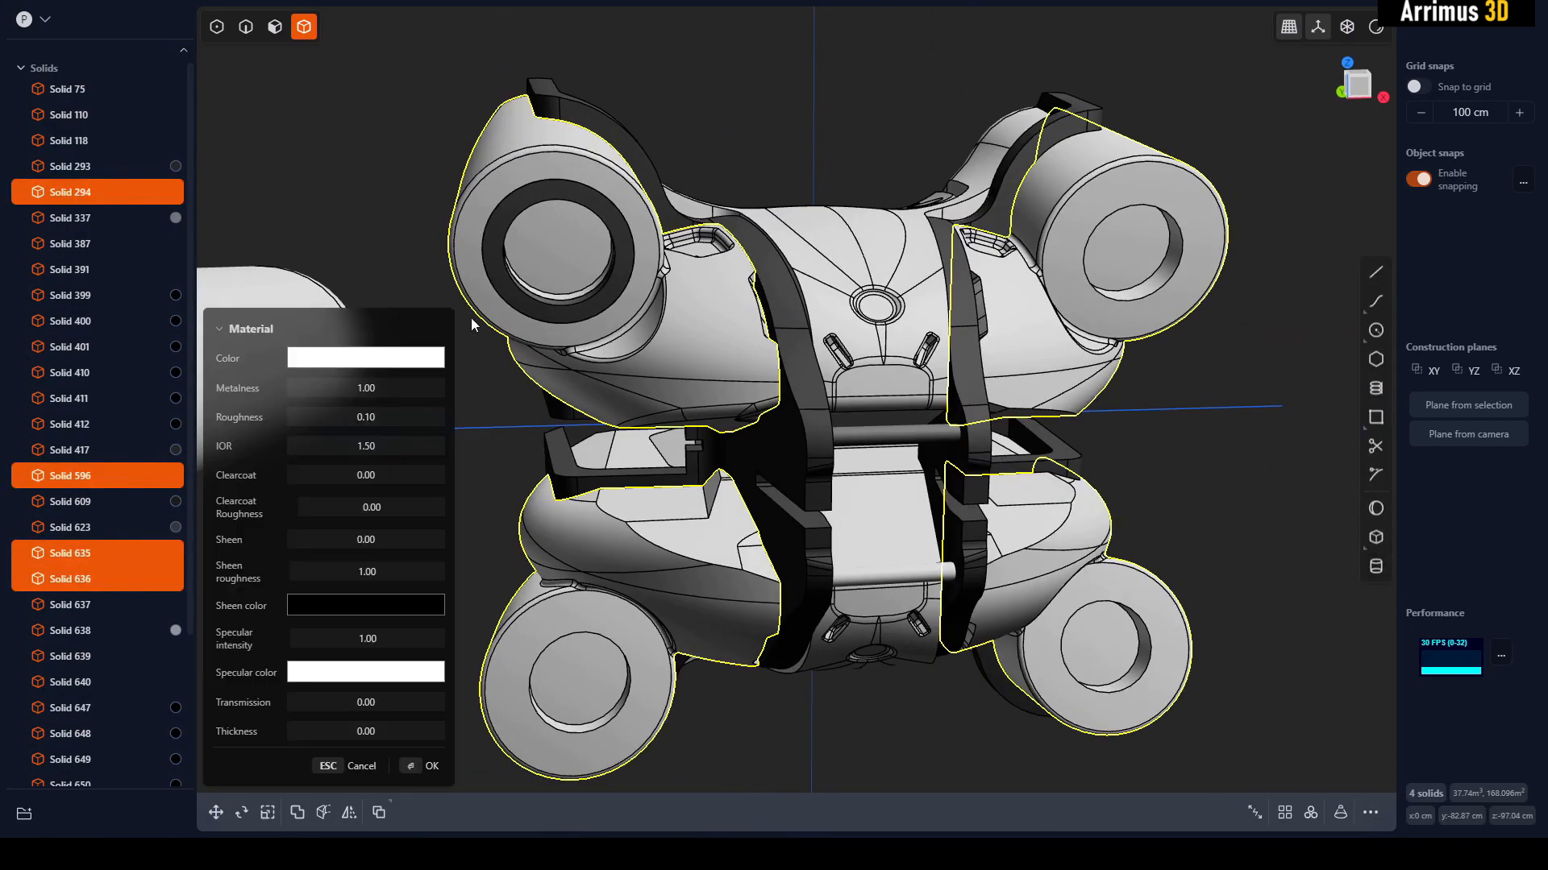
click(404, 360)
click(439, 497)
drag(394, 453, 333, 456)
click(417, 267)
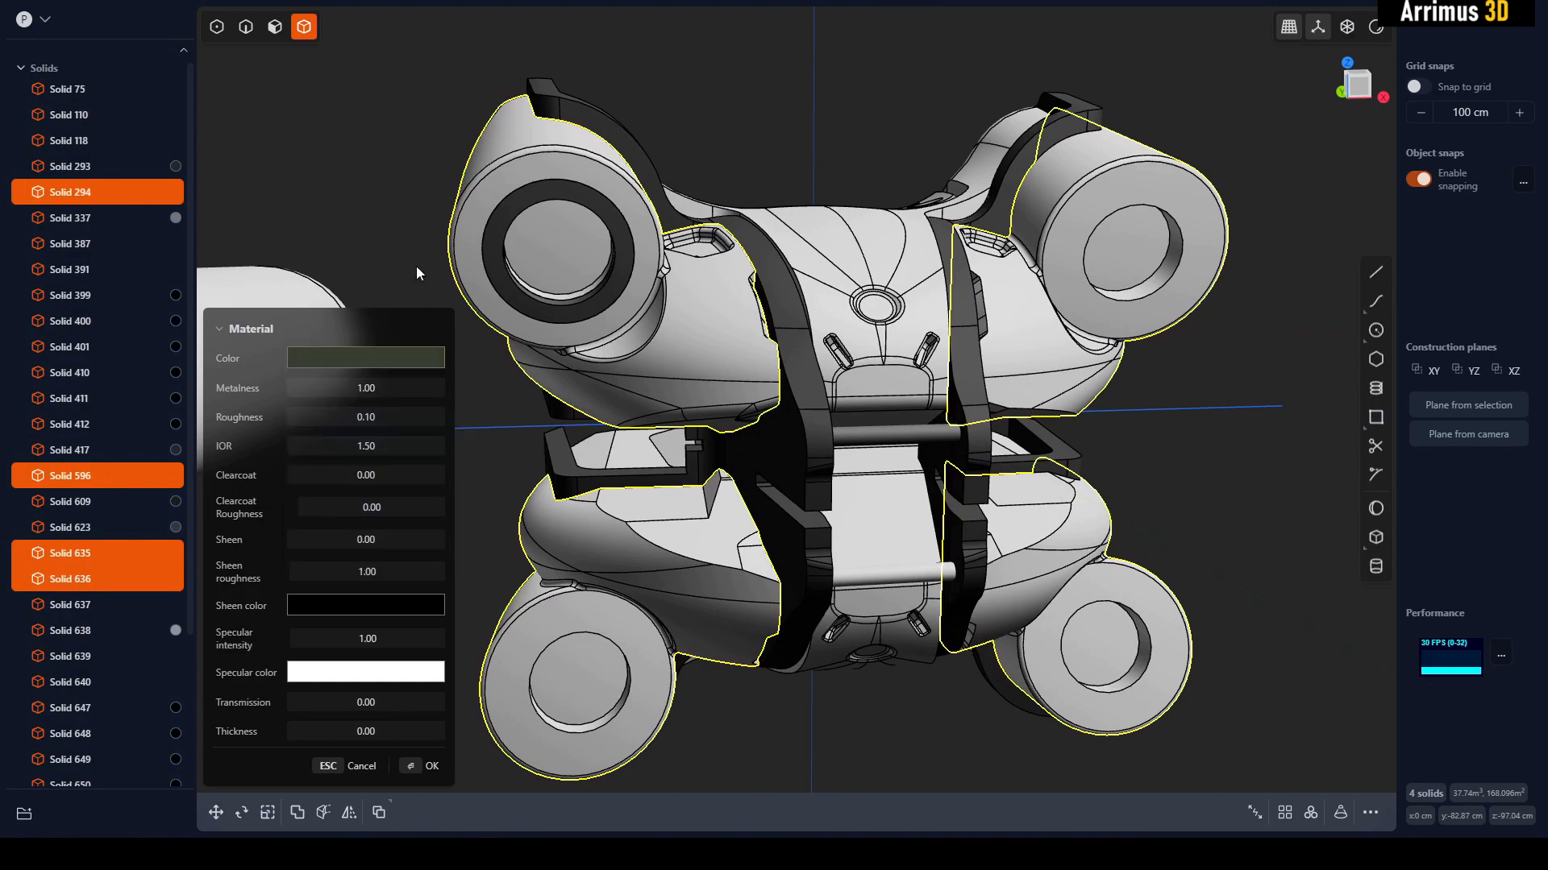
key(Return)
middle_drag(416, 266, 514, 267)
key(Escape)
- Select the whole coloured assembly and isolate it from the leftover construction solids
scroll(677, 268, down, 2)
middle_drag(677, 268, 945, 245)
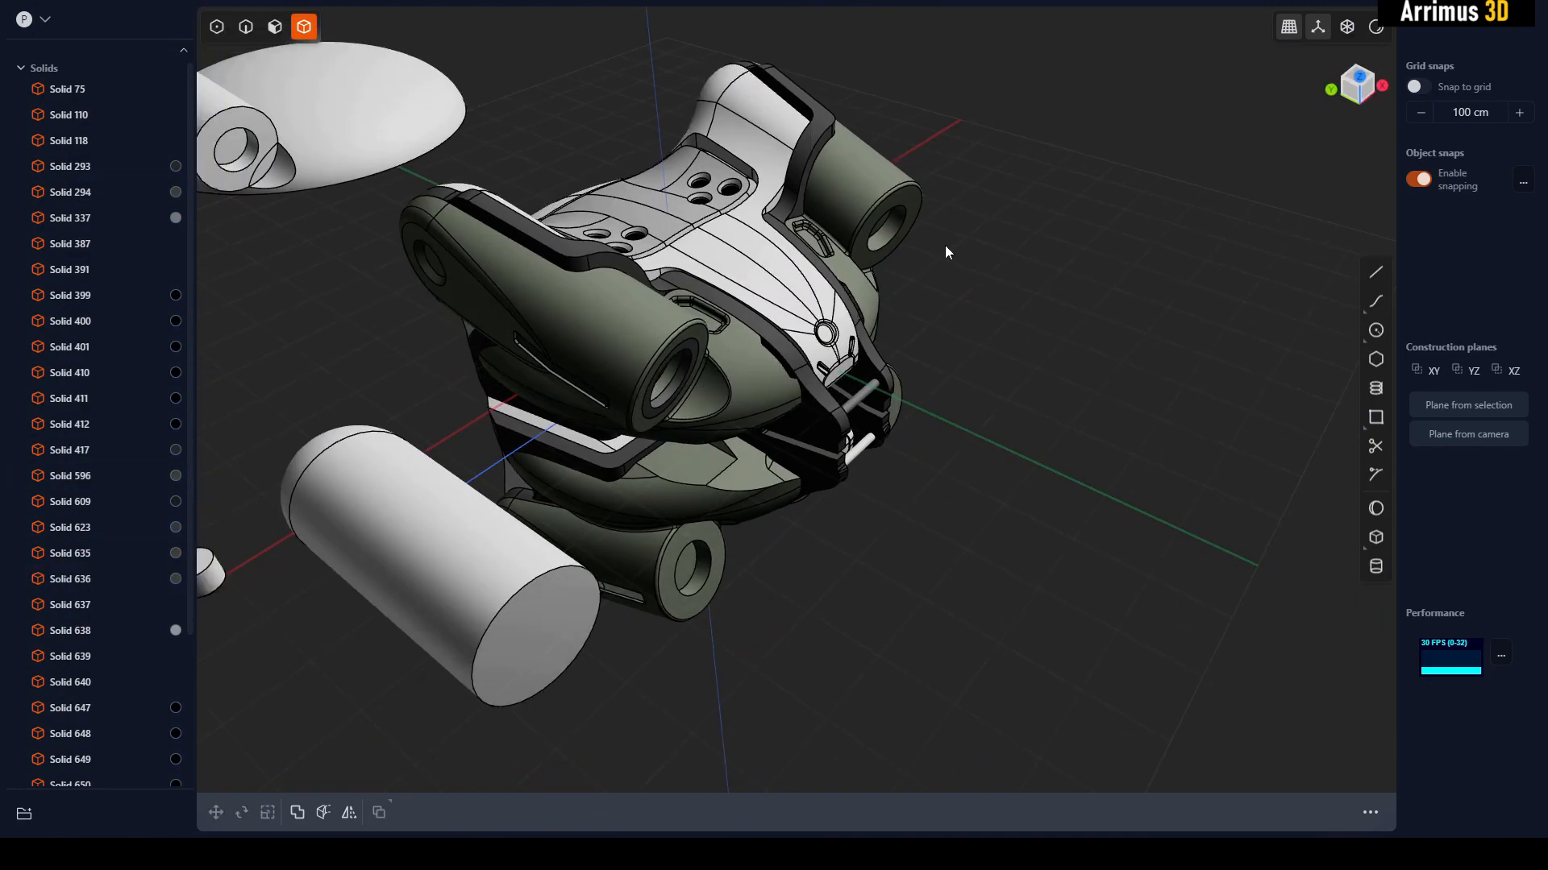
click(872, 185)
shift+click(864, 291)
middle_drag(875, 298, 774, 379)
drag(1096, 246, 517, 635)
key(shift+h)
click(946, 465)
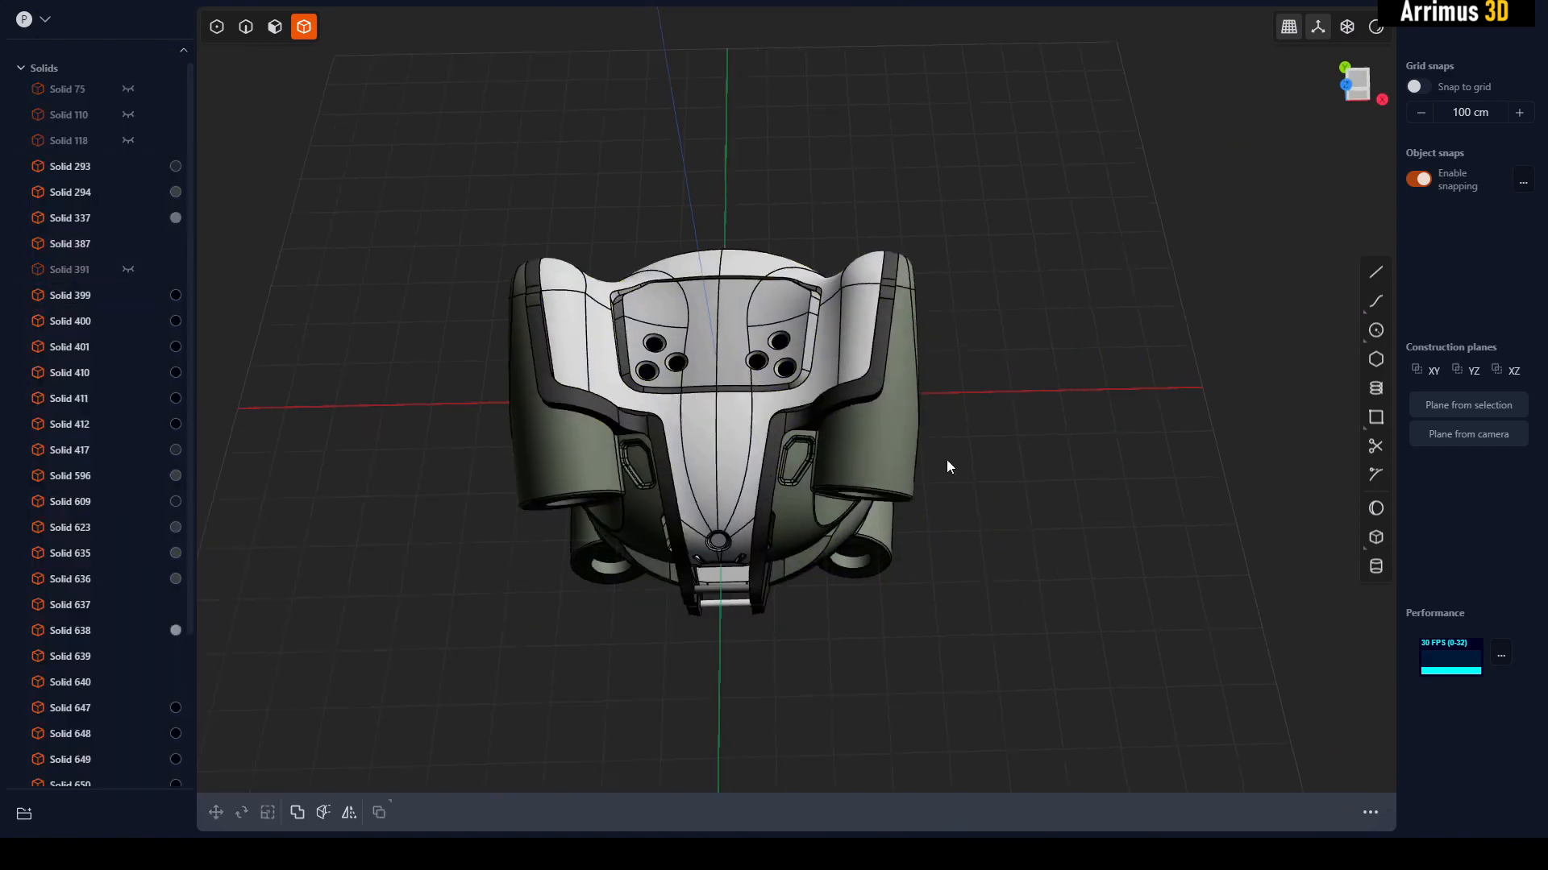
- Assign an olive-green material (RGB 61, 69, 43) to the upper and lower central body panels
middle_drag(946, 465, 927, 395)
middle_drag(750, 442, 735, 274)
click(719, 432)
shift+click(753, 502)
middle_drag(762, 483, 825, 395)
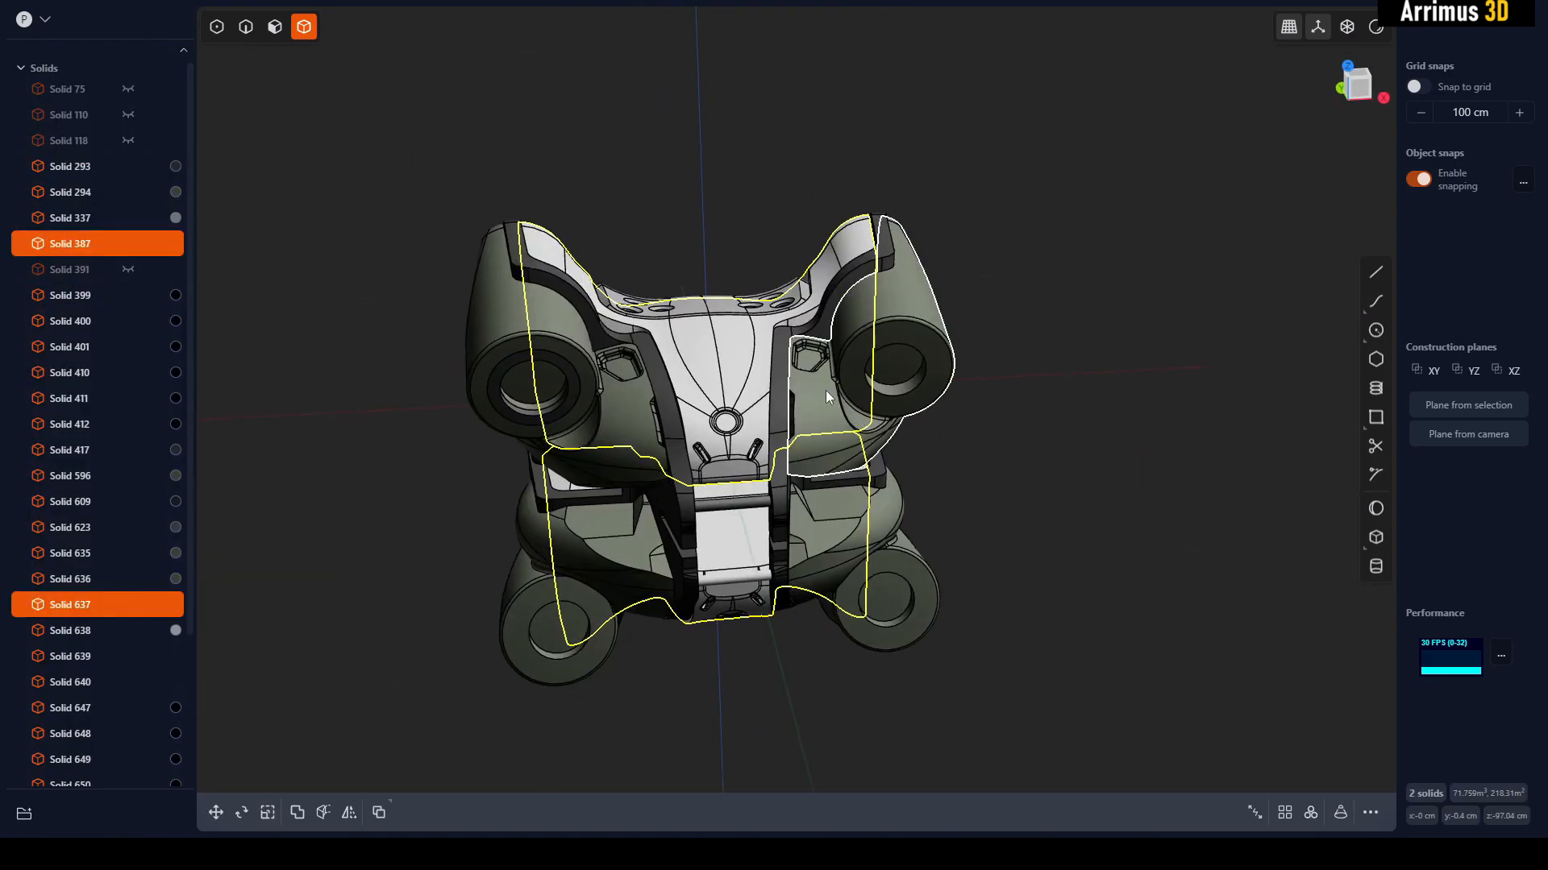
key(m)
click(366, 358)
click(441, 500)
click(356, 452)
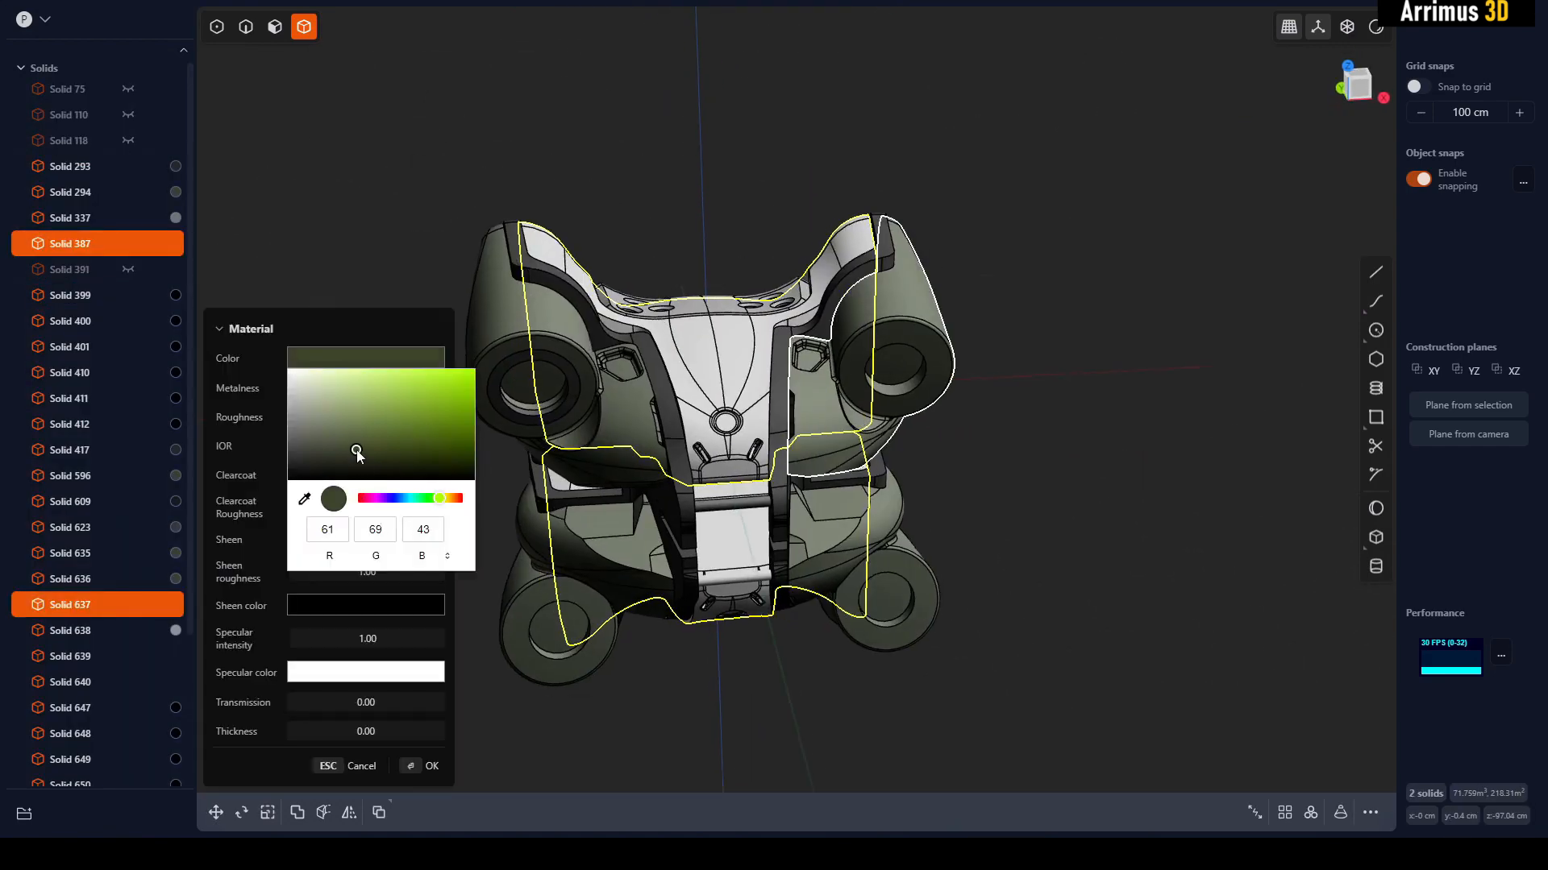
key(Return)
click(447, 260)
middle_drag(447, 260, 527, 285)
- Fillet the short lower edge of the upper dark strap and the adjoining lower edge of the olive central panel
middle_drag(827, 377, 753, 403)
click(802, 403)
key(c)
click(801, 403)
key(Return)
scroll(702, 371, up, 3)
key(2)
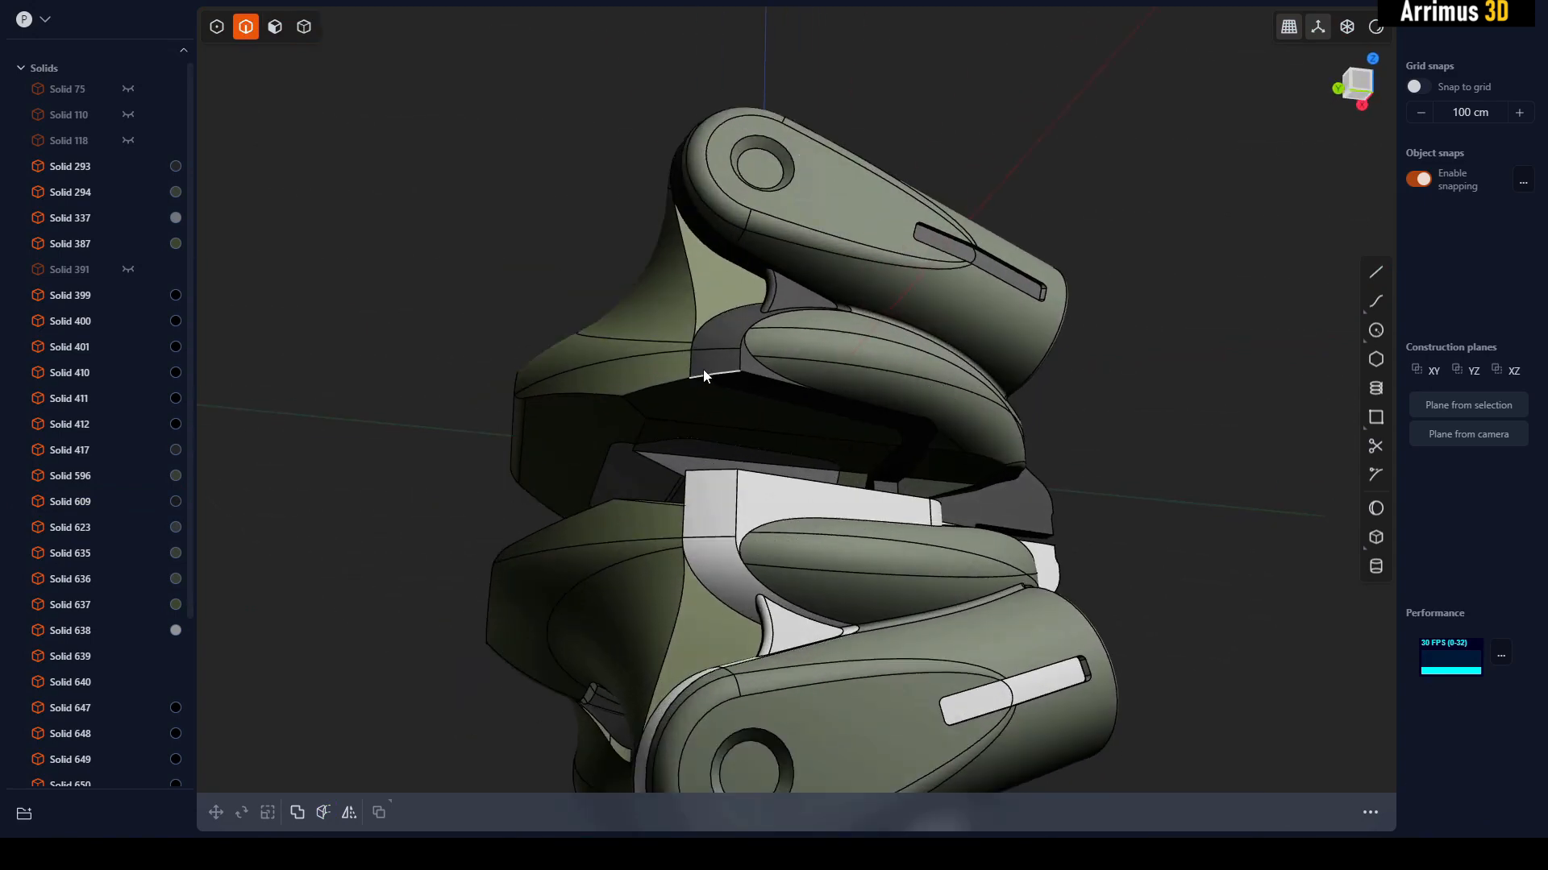
click(703, 377)
key(b)
key(Return)
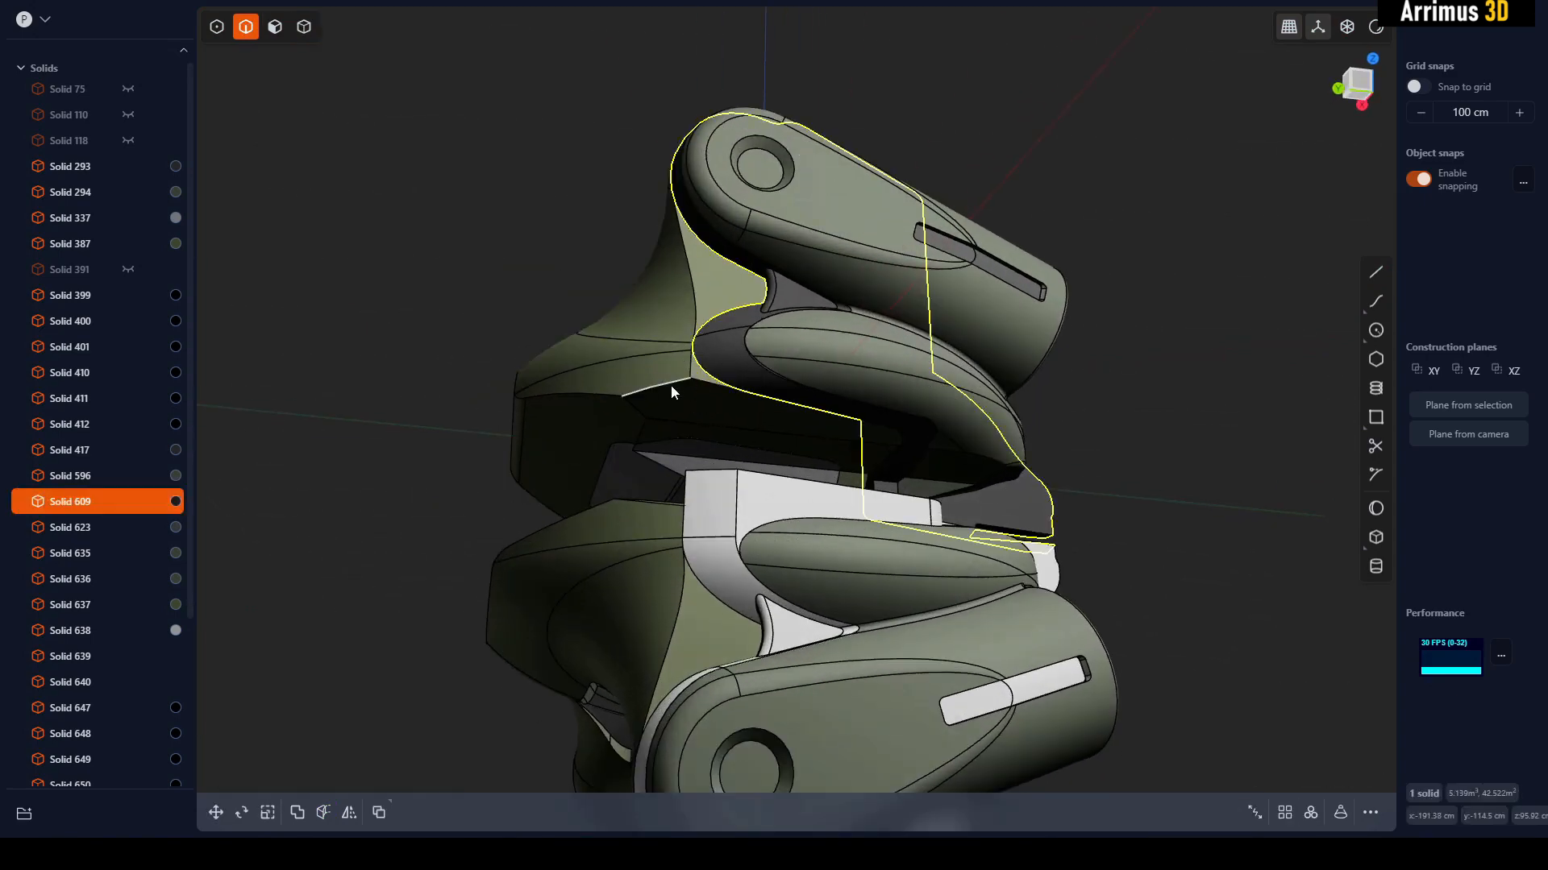
click(670, 385)
key(b)
key(Return)
middle_drag(737, 385, 830, 432)
scroll(798, 474, up, 5)
scroll(798, 469, up, 2)
click(845, 436)
key(b)
key(Escape)
click(826, 299)
key(b)
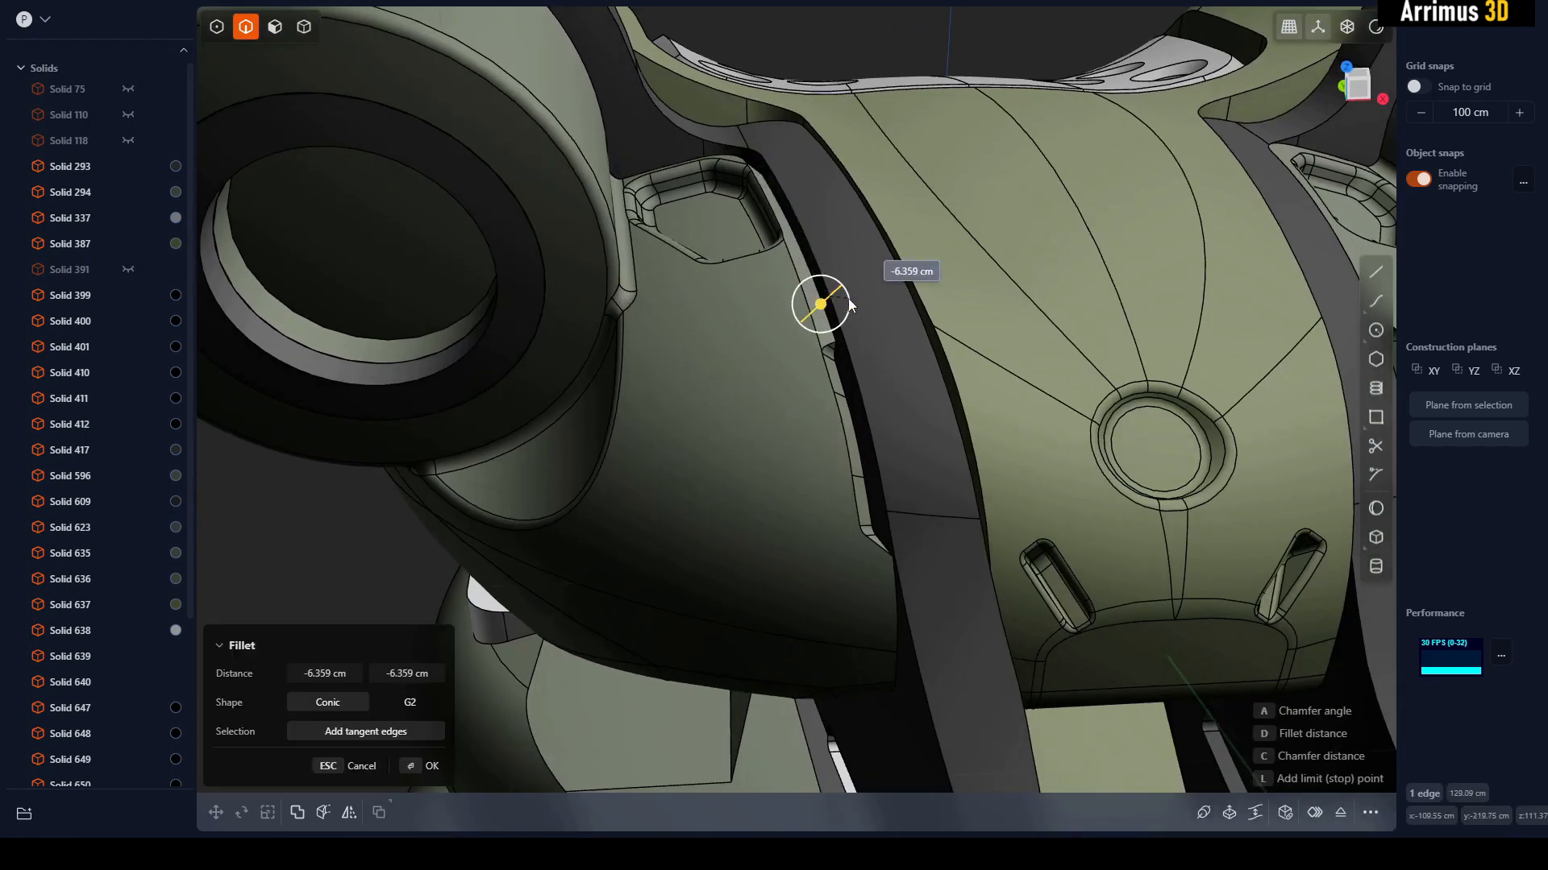
key(Escape)
- Isolate the dark strap and try to chamfer one long edge of its front face by about 4.7 cm
key(4)
click(883, 409)
key(shift+h)
key(2)
click(856, 367)
key(b)
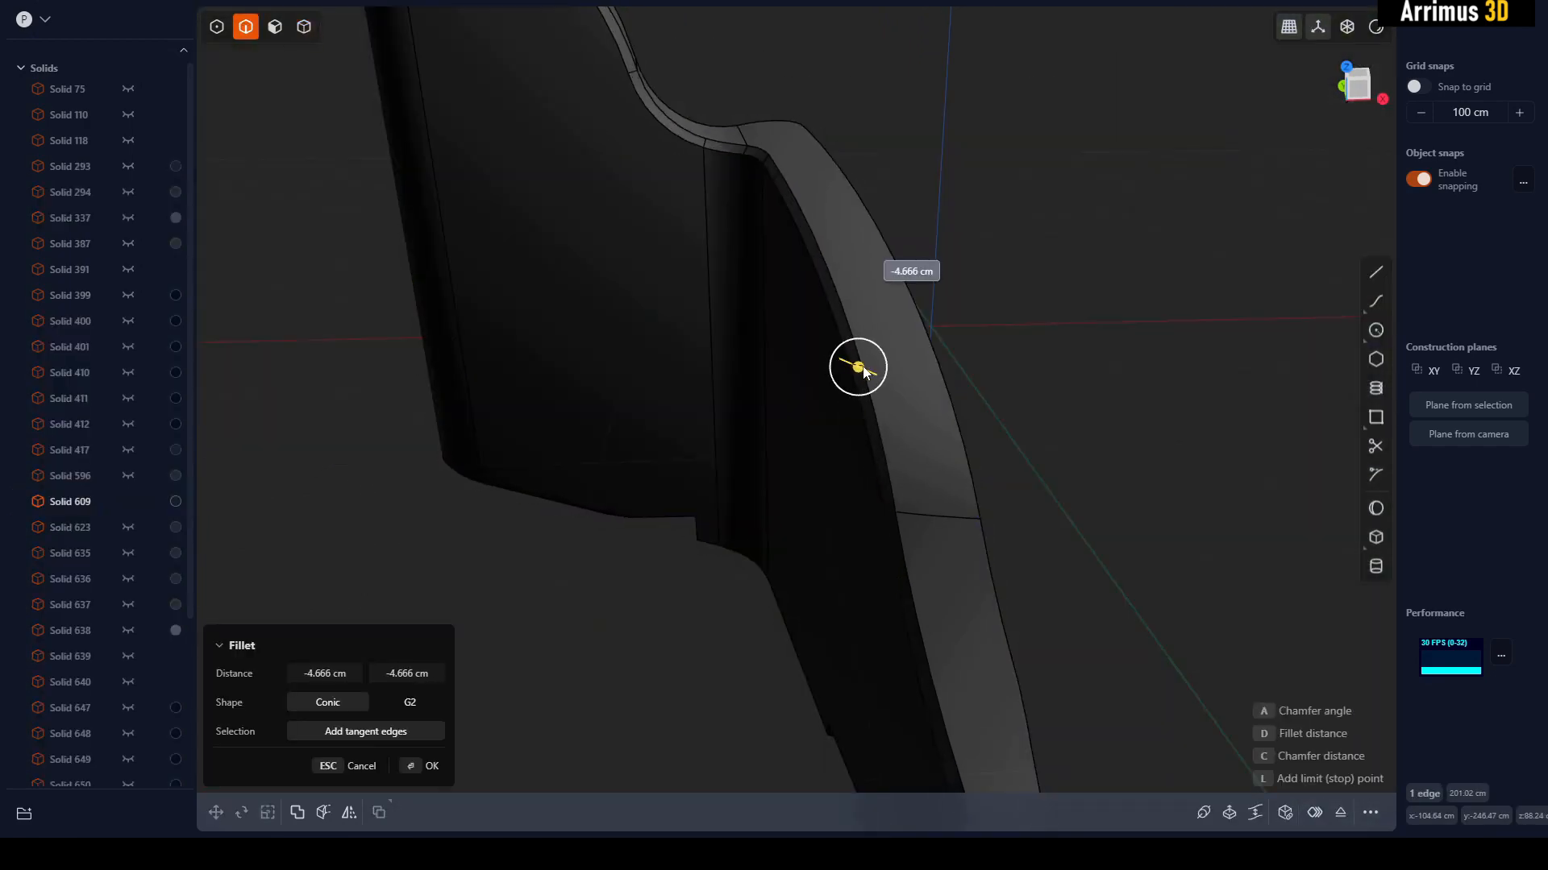
key(Return)
- Select both long edges of the strap's front face, show all hidden solids, and fillet the edges about 1.7 cm
click(938, 371)
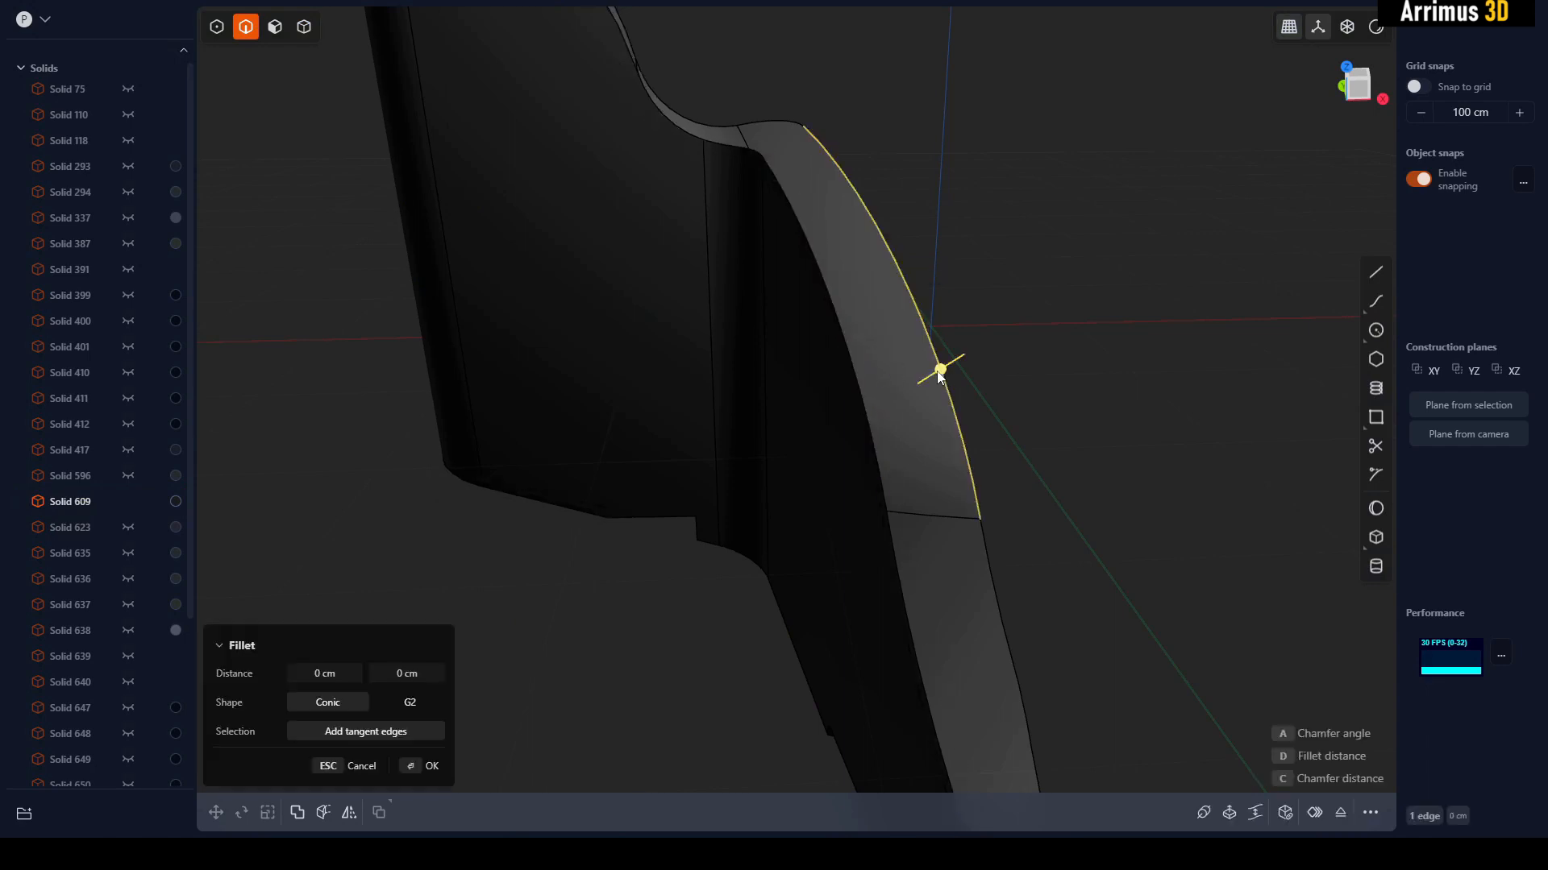
shift+click(857, 386)
key(alt+h)
key(b)
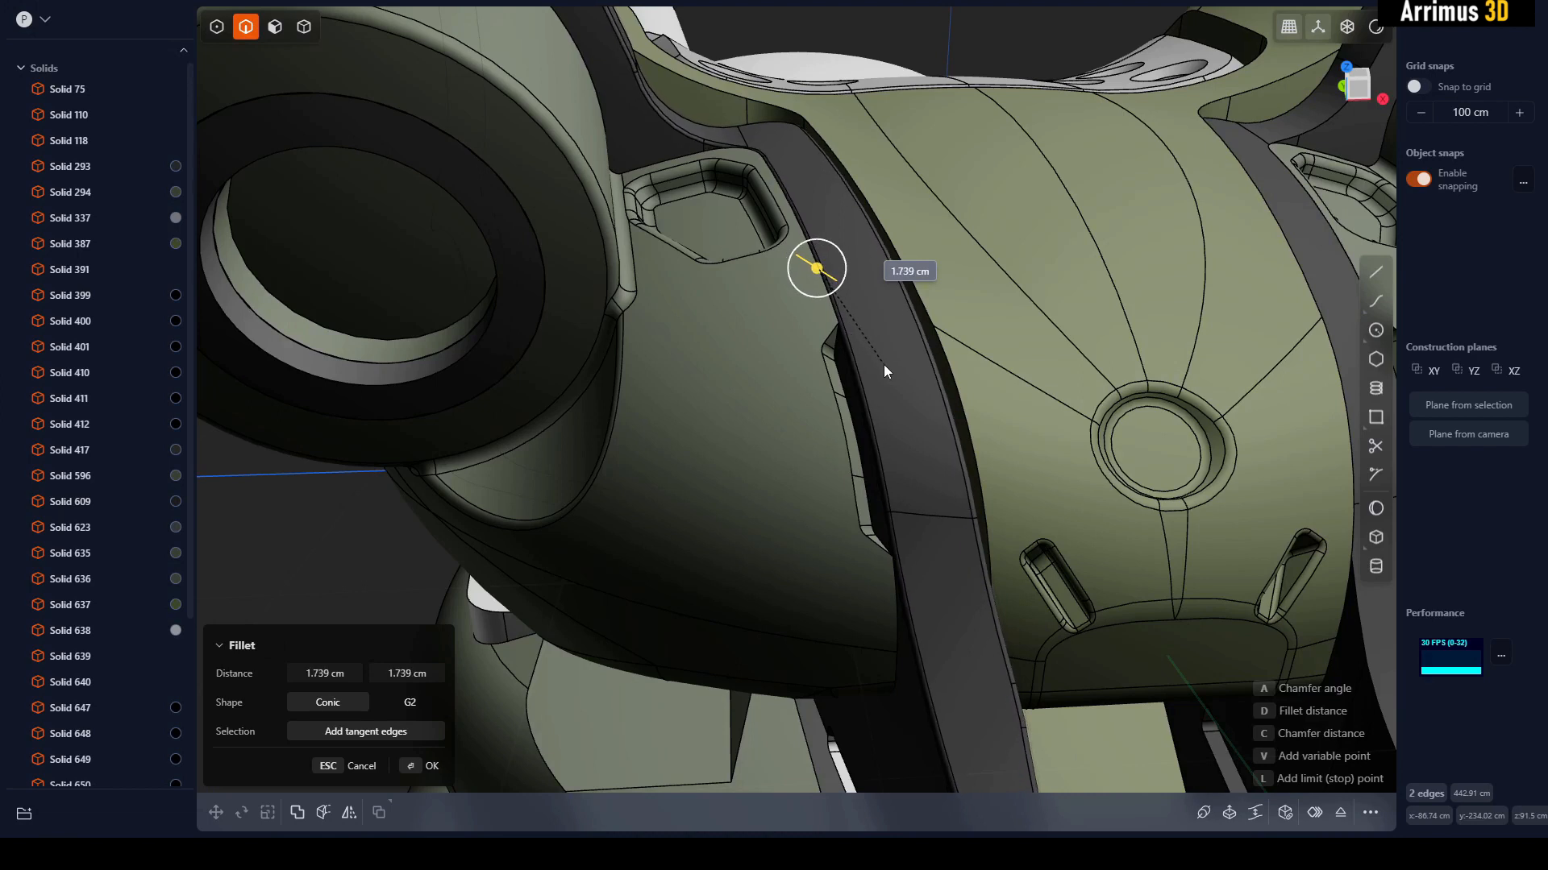
key(Return)
- Fillet the olive central panel's long edge beside the strap with a distance of about 5.4 cm
click(951, 382)
key(b)
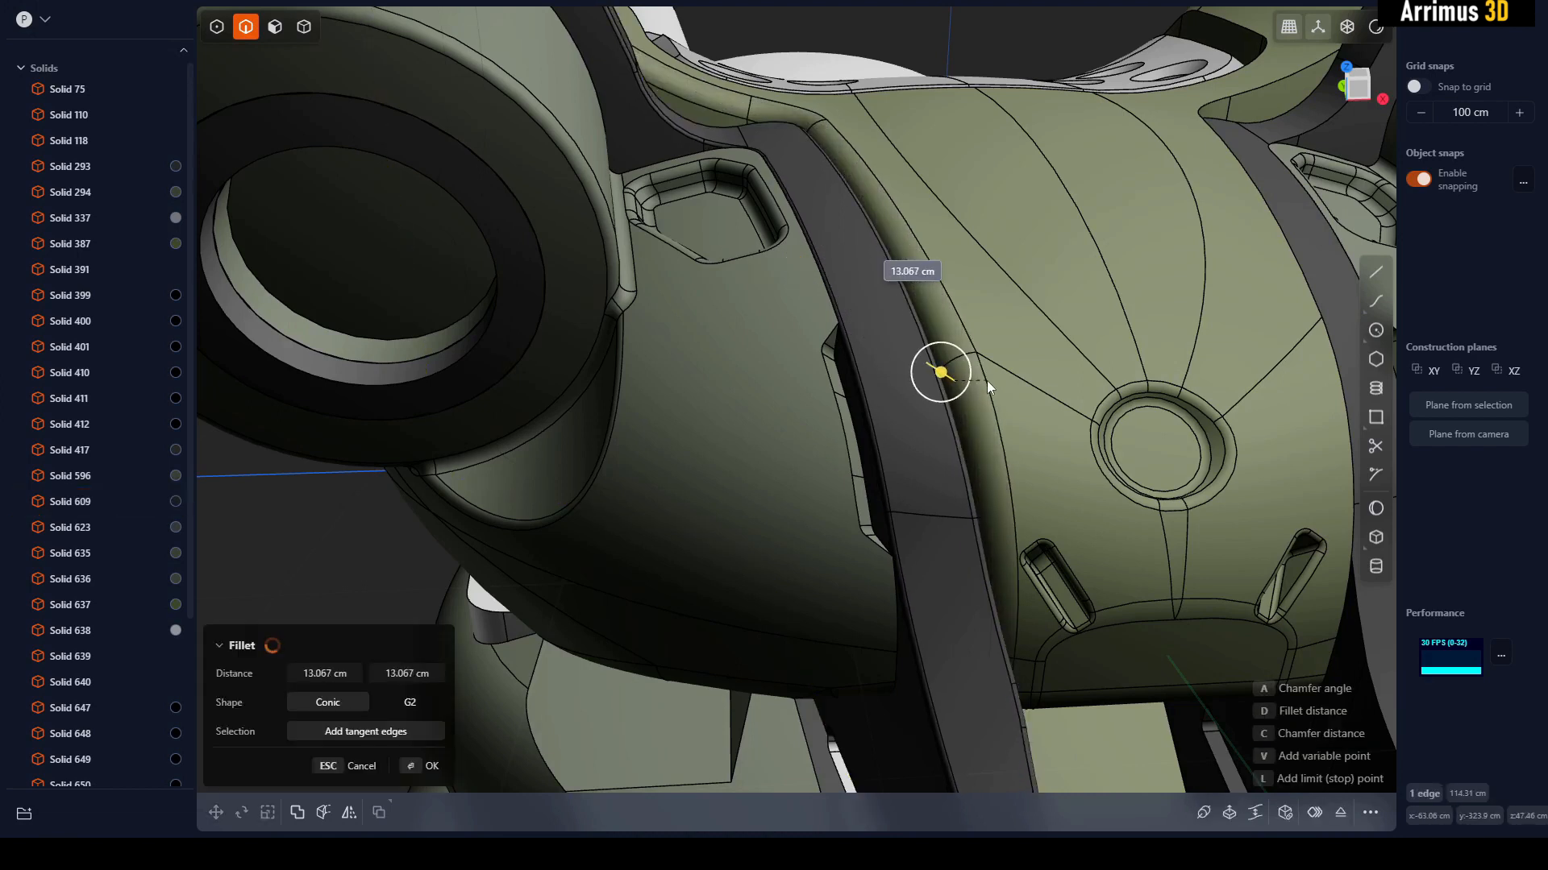
key(Return)
click(964, 412)
key(b)
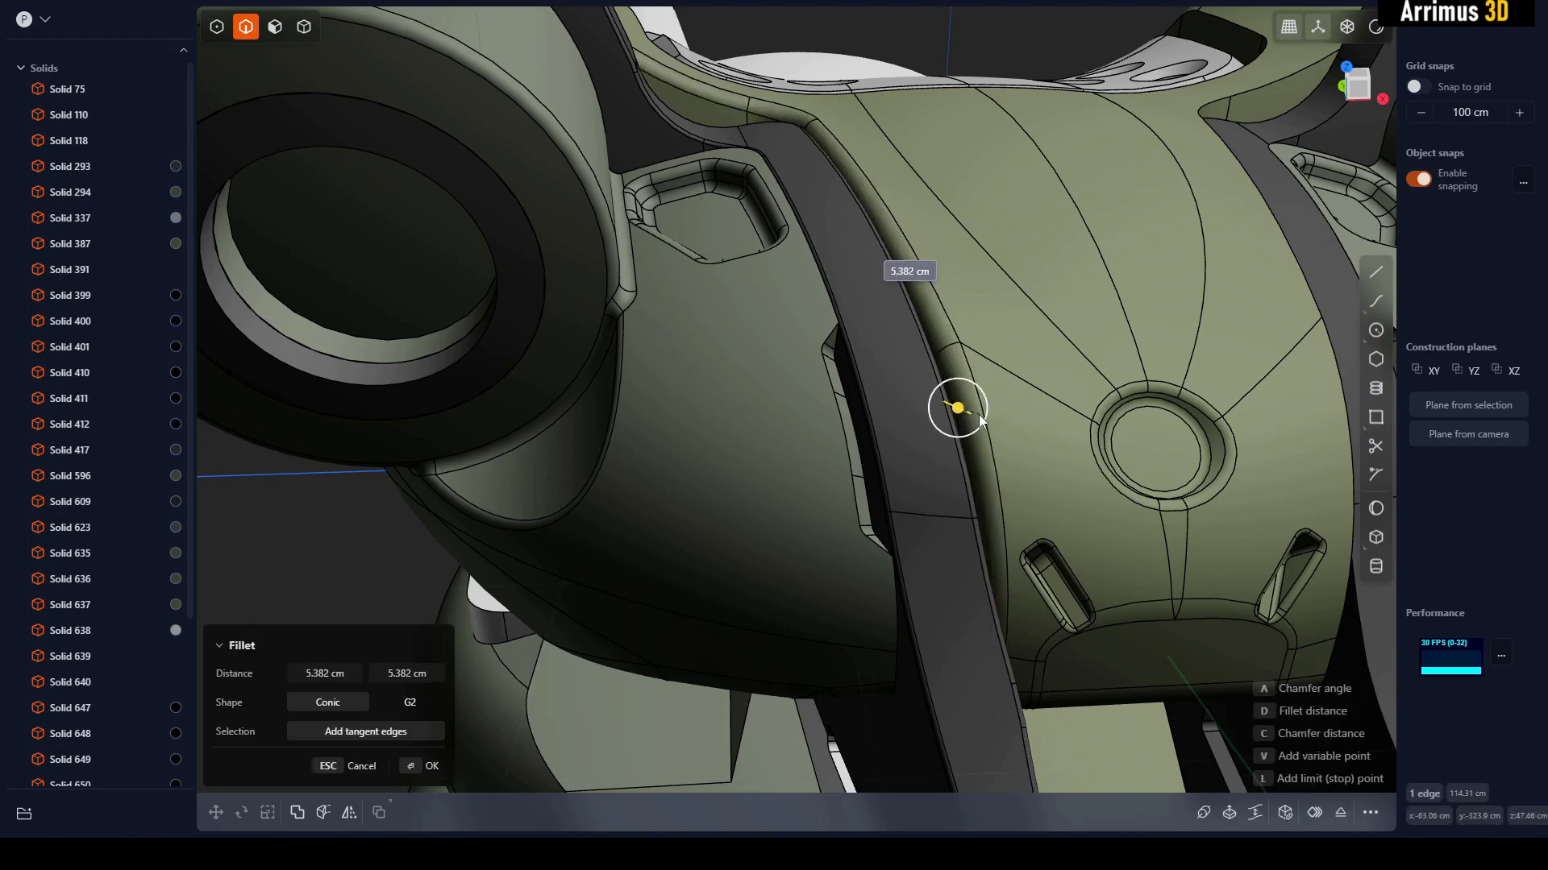
key(Return)
scroll(1003, 427, down, 5)
scroll(887, 379, up, 5)
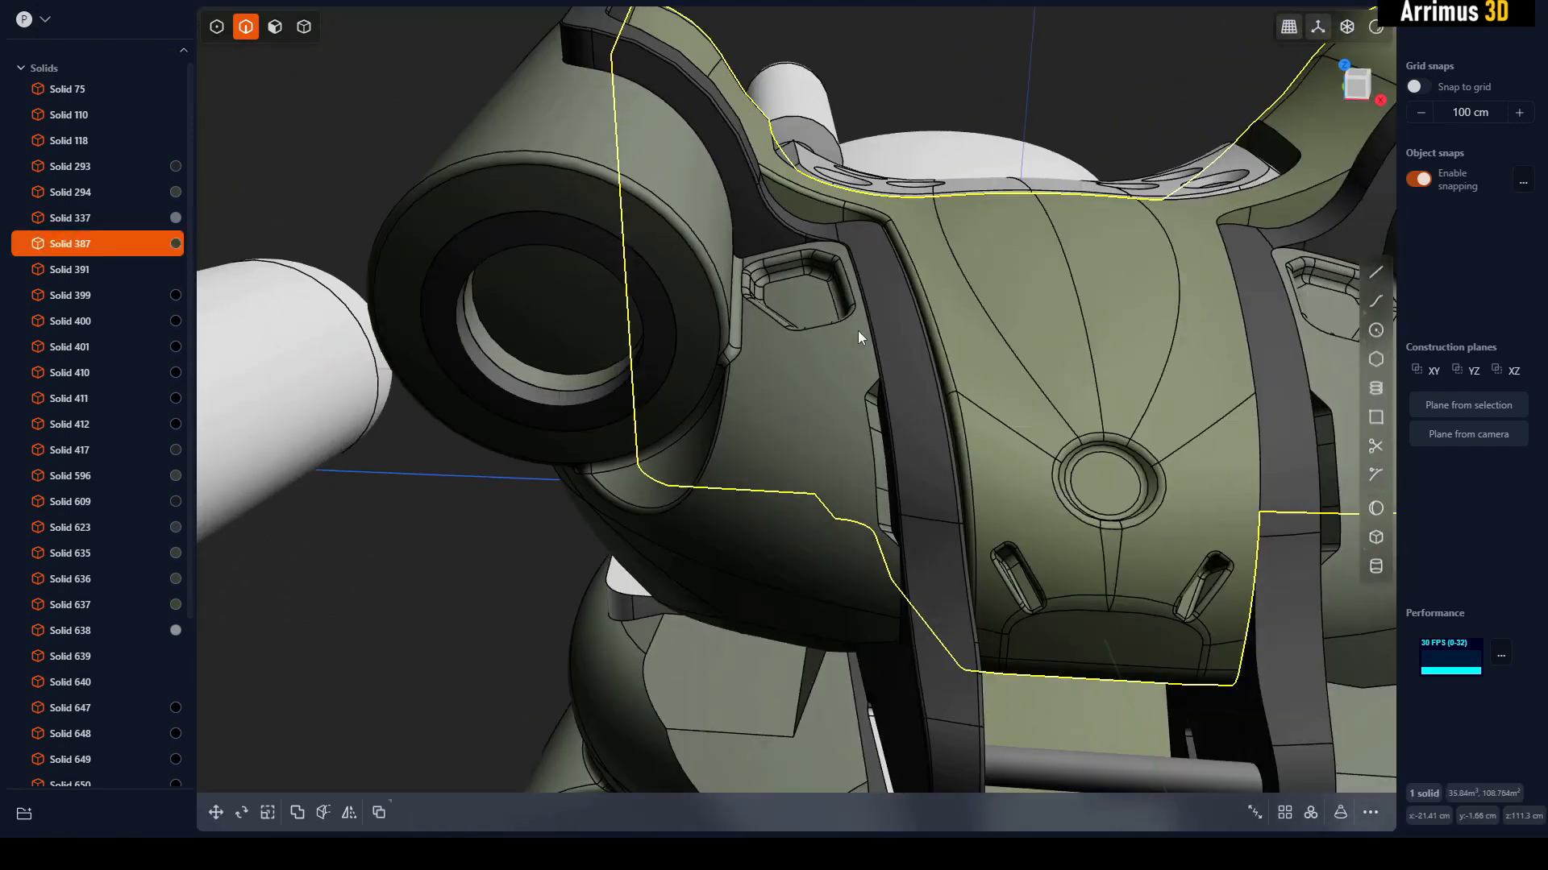
scroll(887, 363, up, 5)
click(872, 368)
key(b)
drag(873, 367, 881, 357)
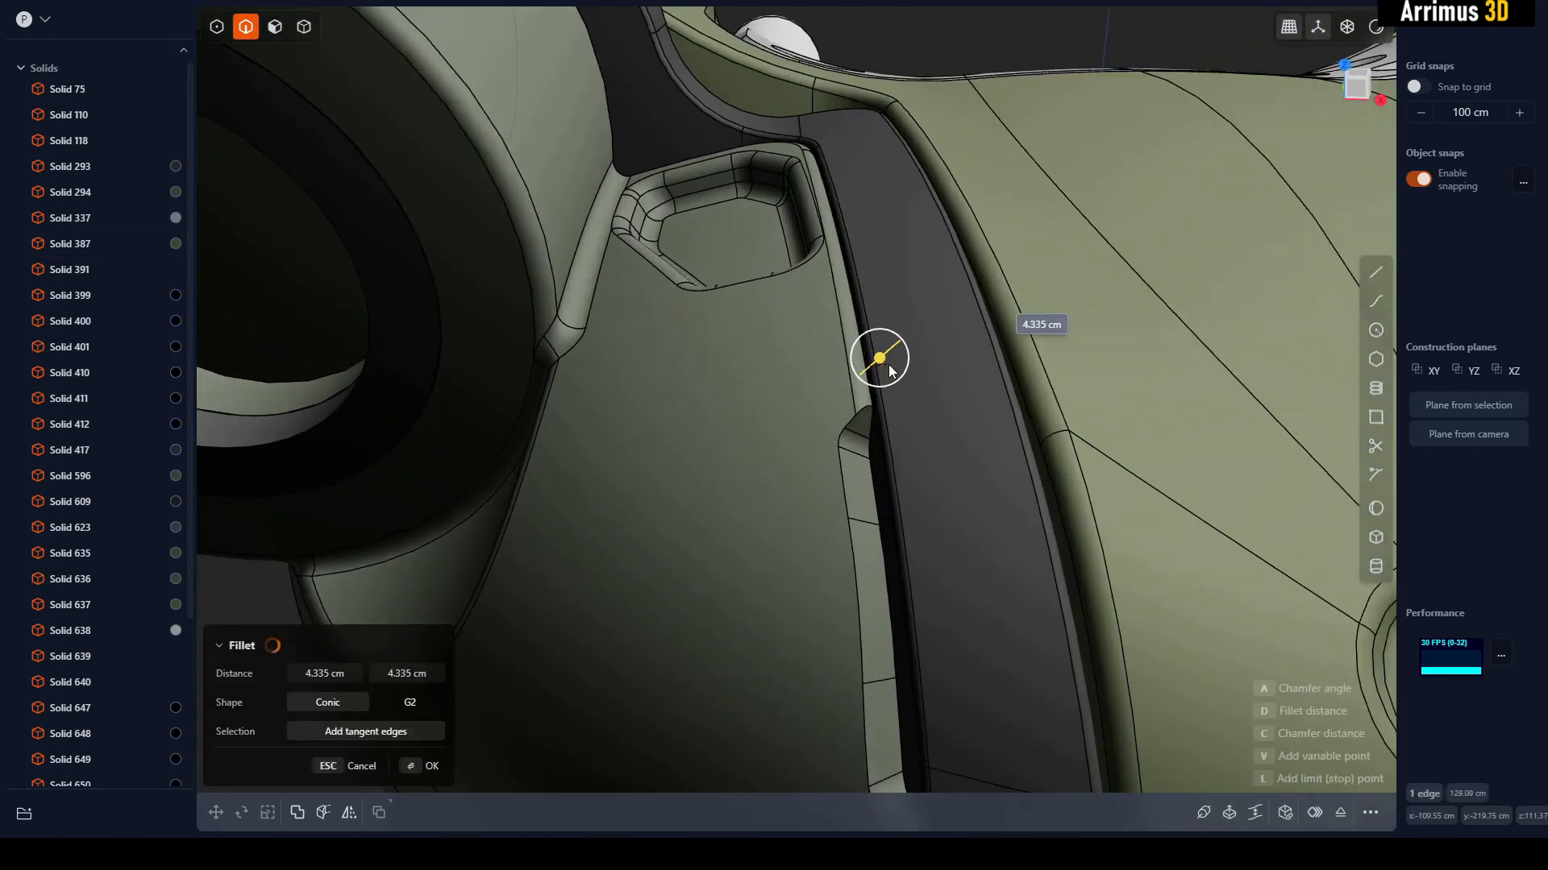
key(Escape)
- Fillet the two side armour panel edges running along the dark strap with a distance of about 2.8 cm
click(839, 392)
middle_drag(884, 476, 885, 532)
click(927, 498)
key(b)
middle_drag(925, 242, 922, 418)
click(876, 312)
drag(878, 310, 896, 315)
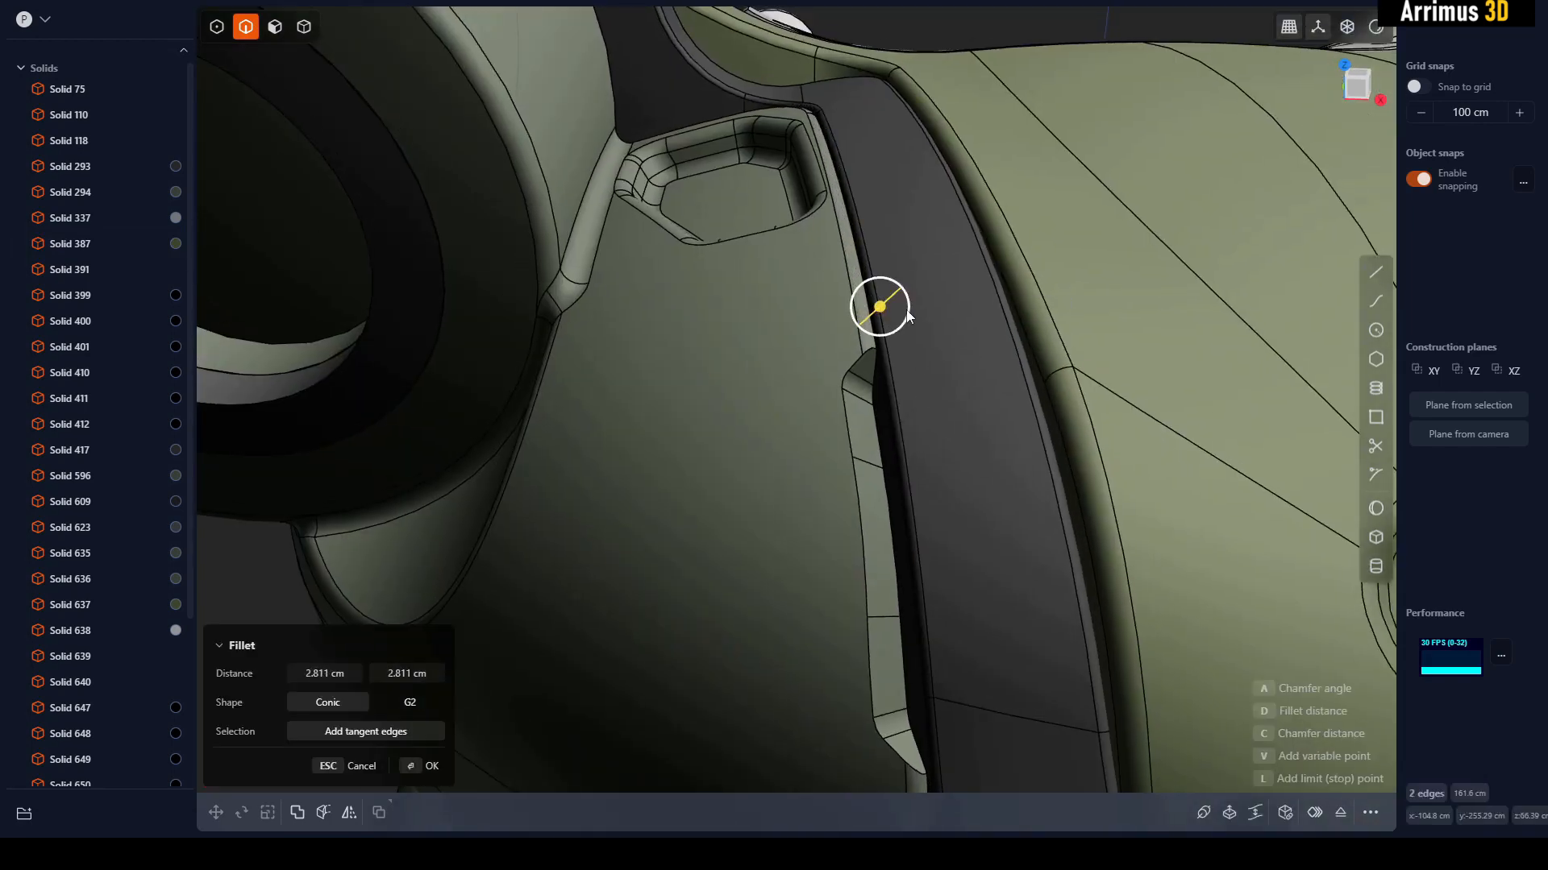
right_click(898, 315)
- Duplicate the large white round-ended cylinder and move the copy straight up along the Z axis
middle_drag(898, 318, 899, 403)
scroll(900, 403, down, 3)
click(966, 162)
middle_drag(966, 163, 932, 438)
scroll(927, 439, down, 5)
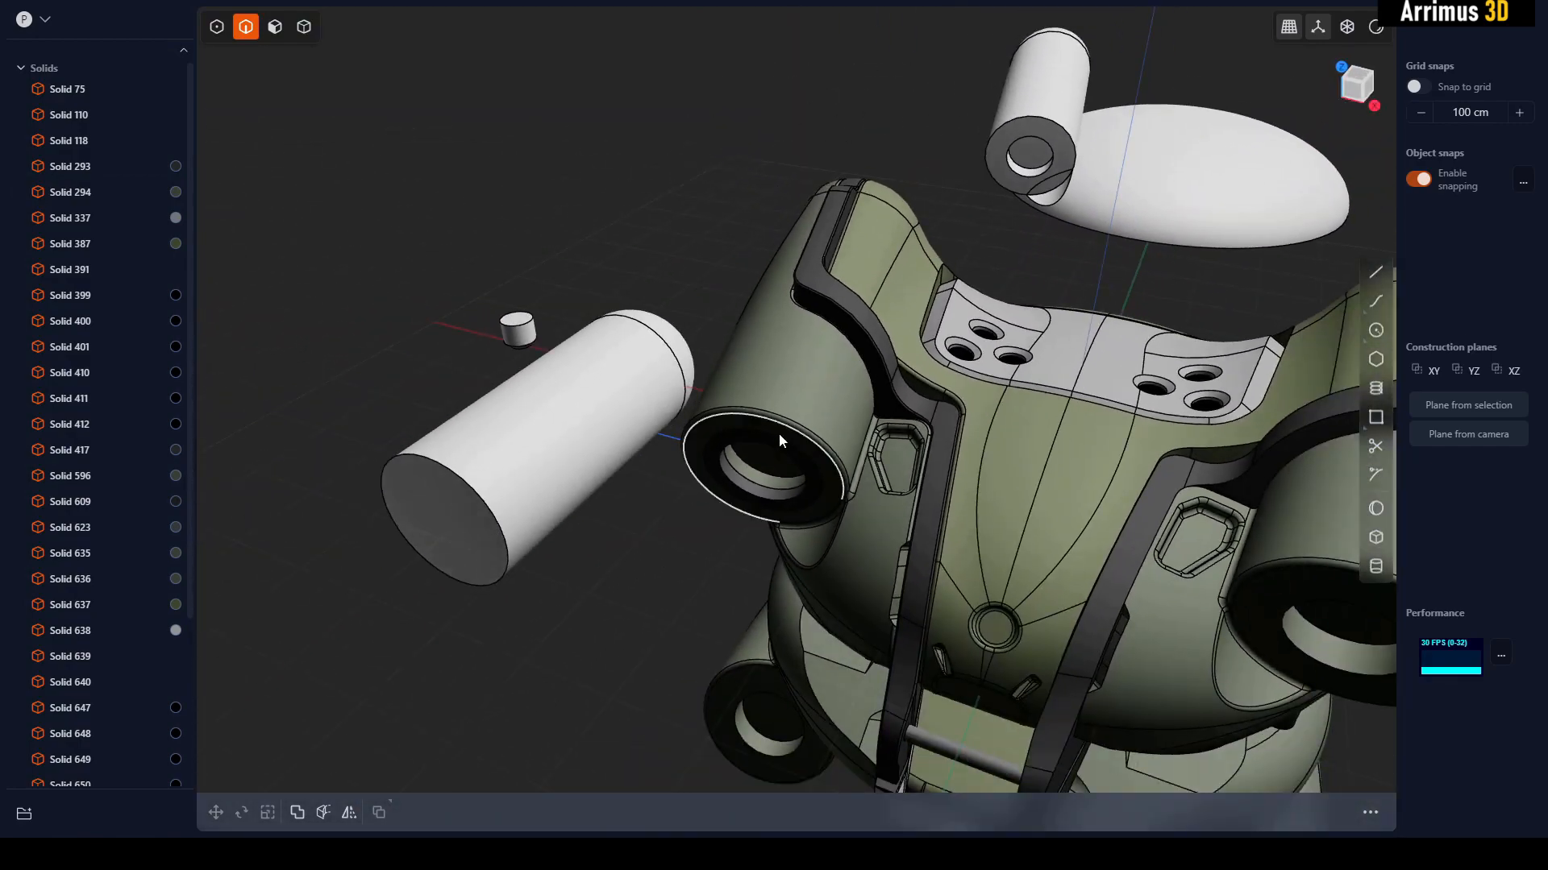
key(4)
click(615, 439)
middle_drag(621, 440, 676, 546)
key(shift+d)
key(z)
click(555, 225)
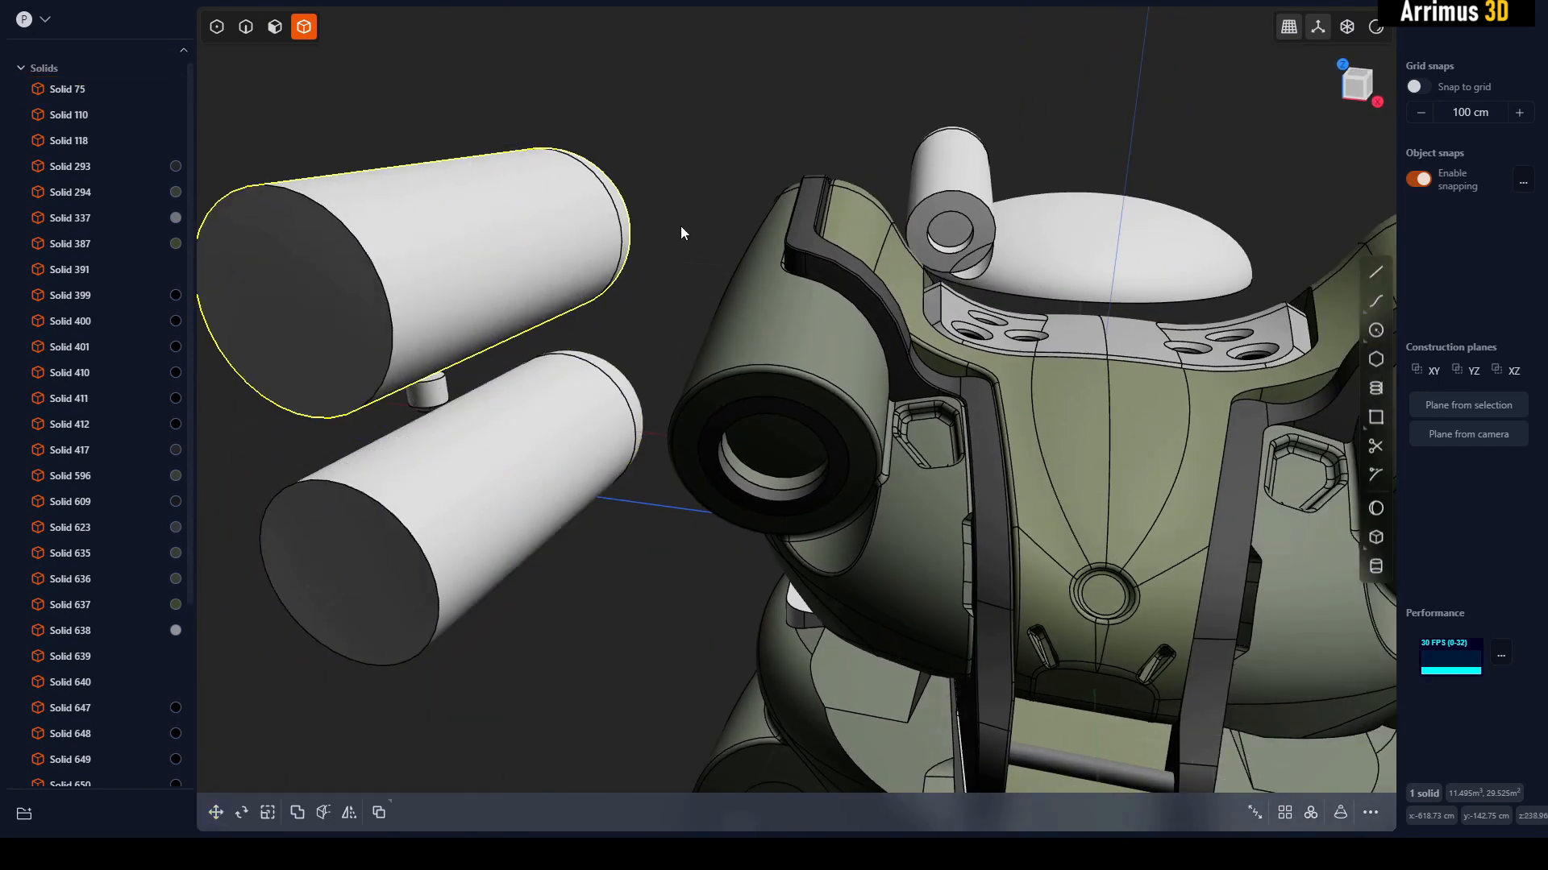
- Scale the copied round-ended cylinder down uniformly to about 0.306
shift+middle_drag(680, 229, 700, 241)
key(s)
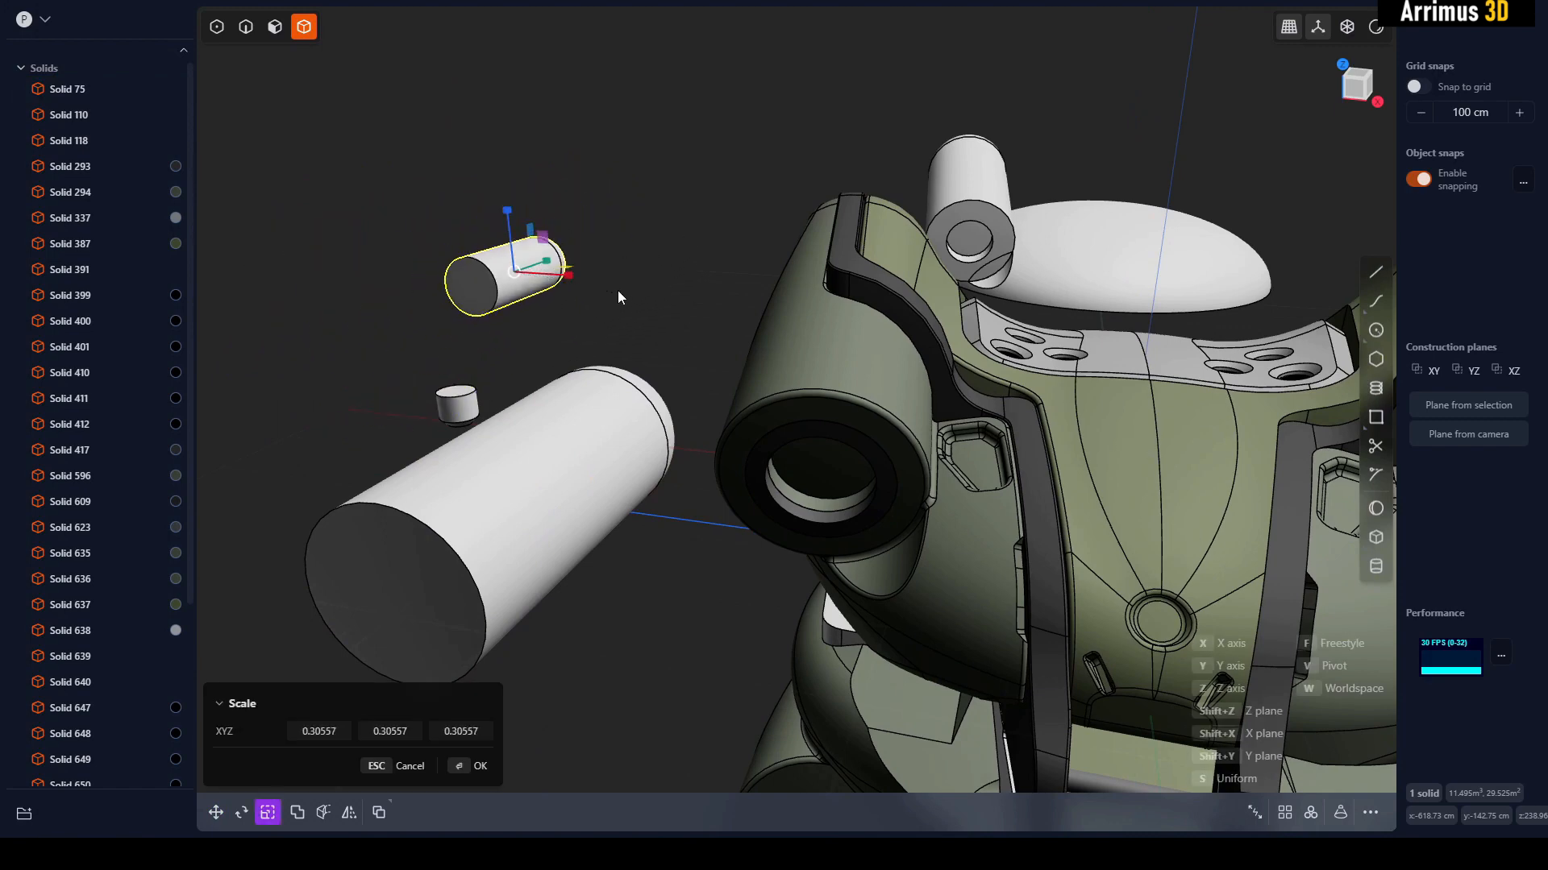
click(634, 266)
- Place a scaled-down copy of the small round-ended cylinder at the olive central panel's edge beside the strap's bend
click(495, 288)
key(ctrl+d)
click(472, 286)
scroll(778, 335, up, 4)
shift+middle_drag(951, 339, 883, 388)
scroll(791, 350, up, 5)
key(s)
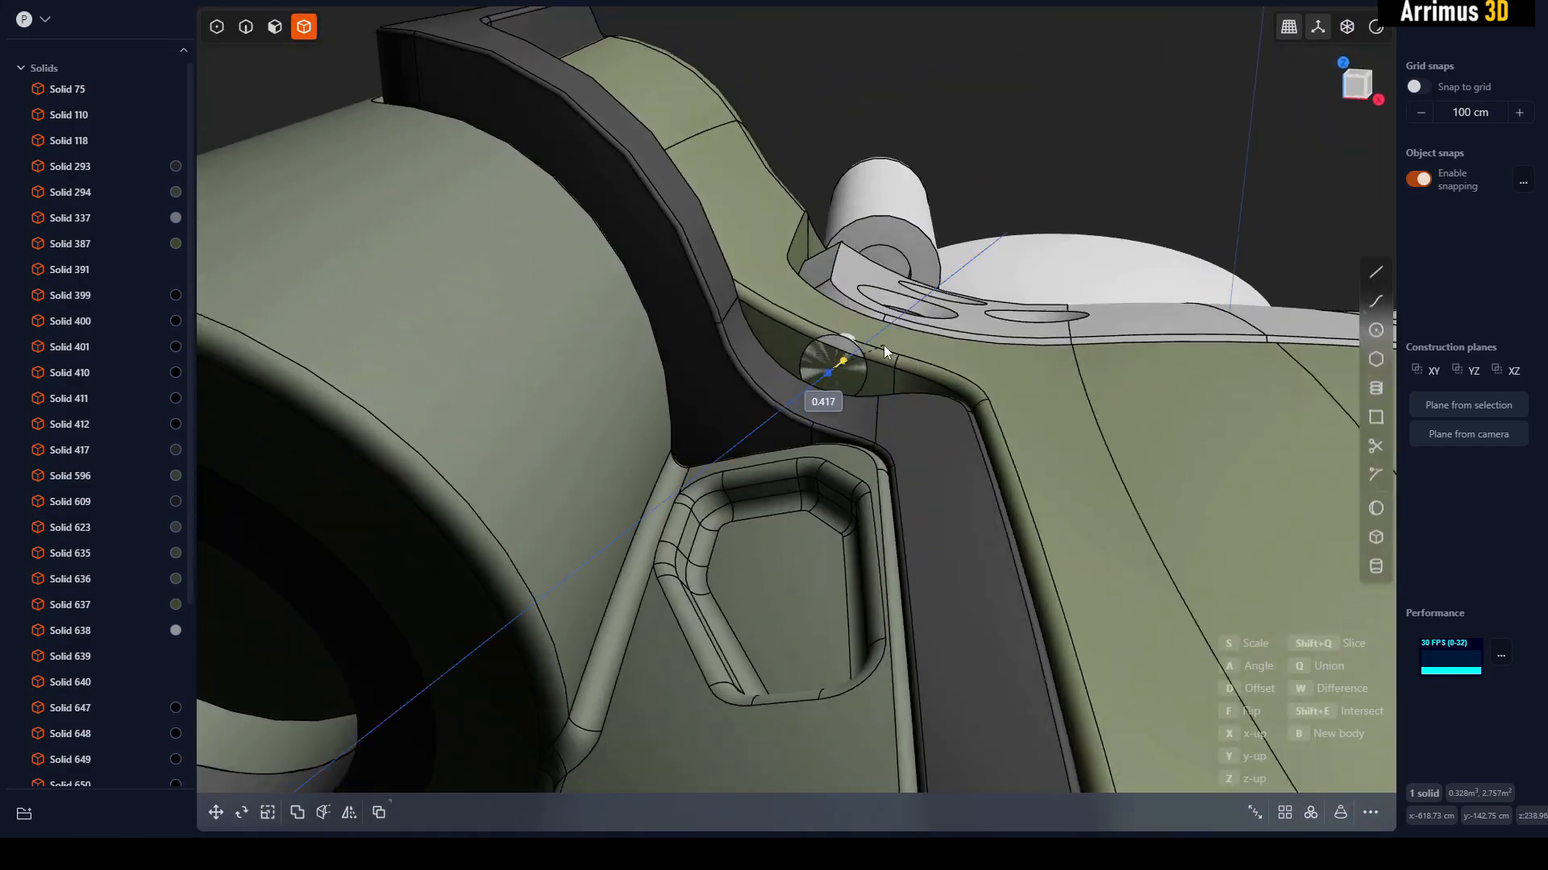
click(932, 313)
middle_drag(932, 312, 811, 385)
right_click(809, 387)
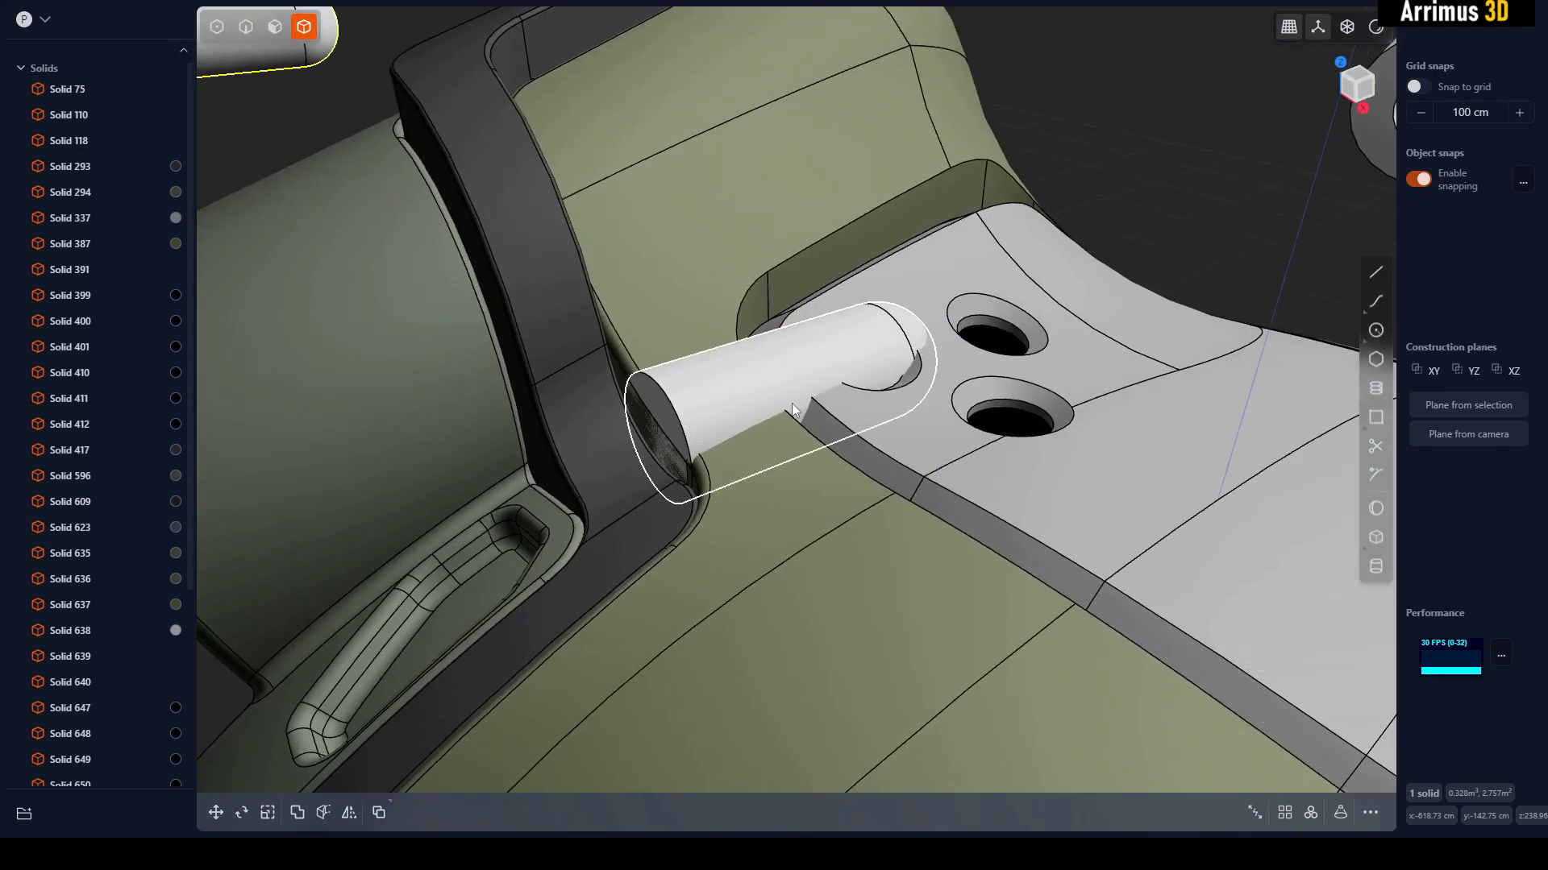
- Move the placed cylinder so it sits over the strap's bend at the olive panel's edge
click(712, 400)
middle_drag(713, 400, 824, 364)
key(g)
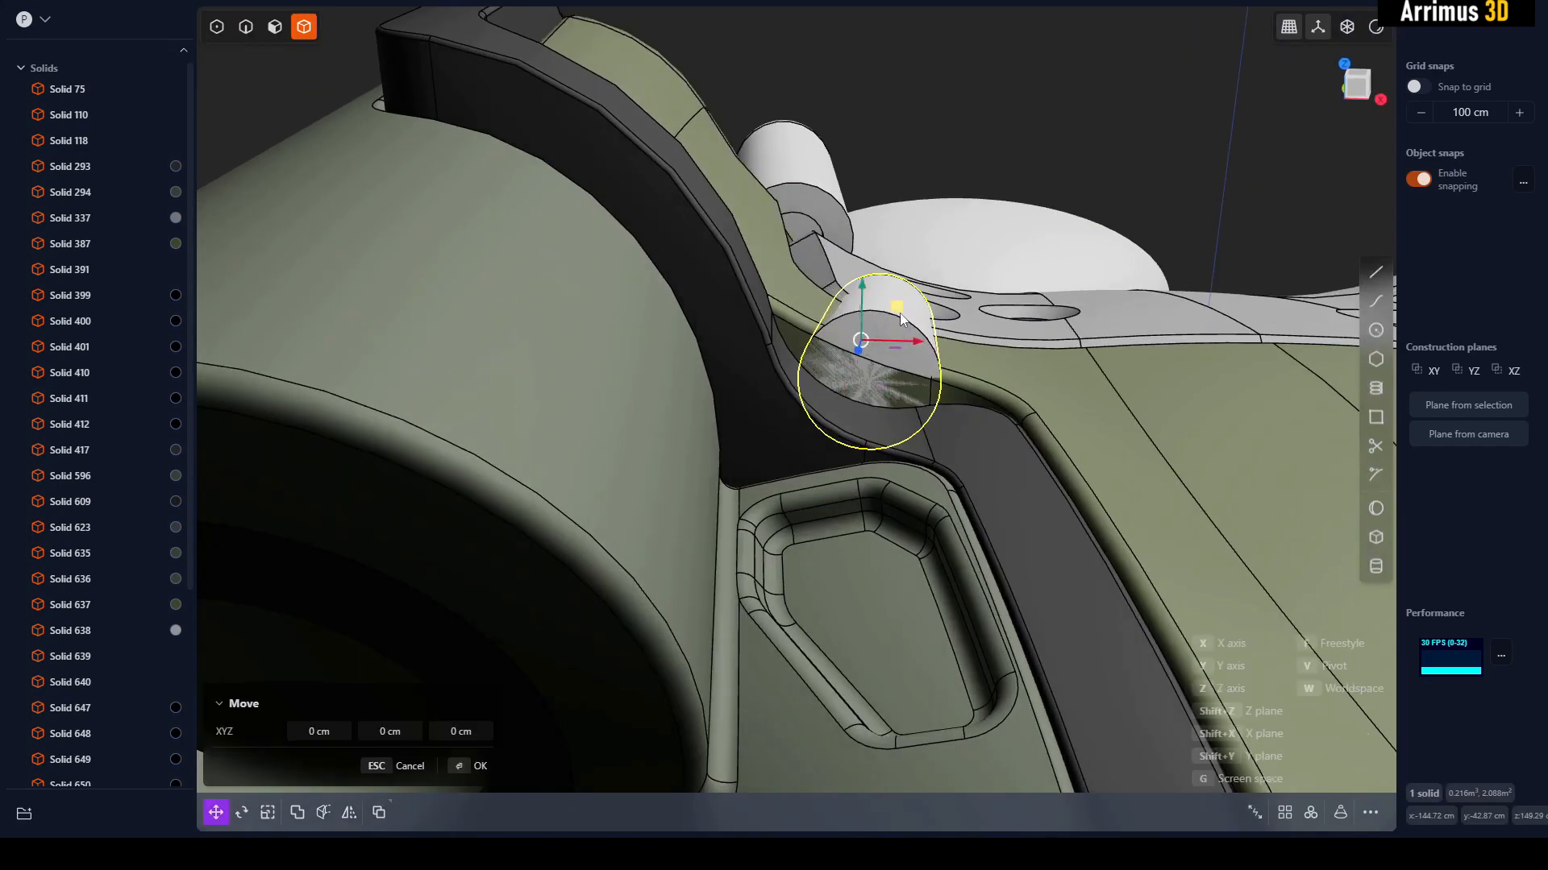
drag(922, 253, 914, 234)
middle_drag(914, 234, 843, 390)
right_click(703, 344)
key(3)
click(838, 380)
mouse_move(838, 380)
mouse_down()
mouse_move(650, 345)
mouse_move(830, 368)
mouse_up()
shift+click(708, 350)
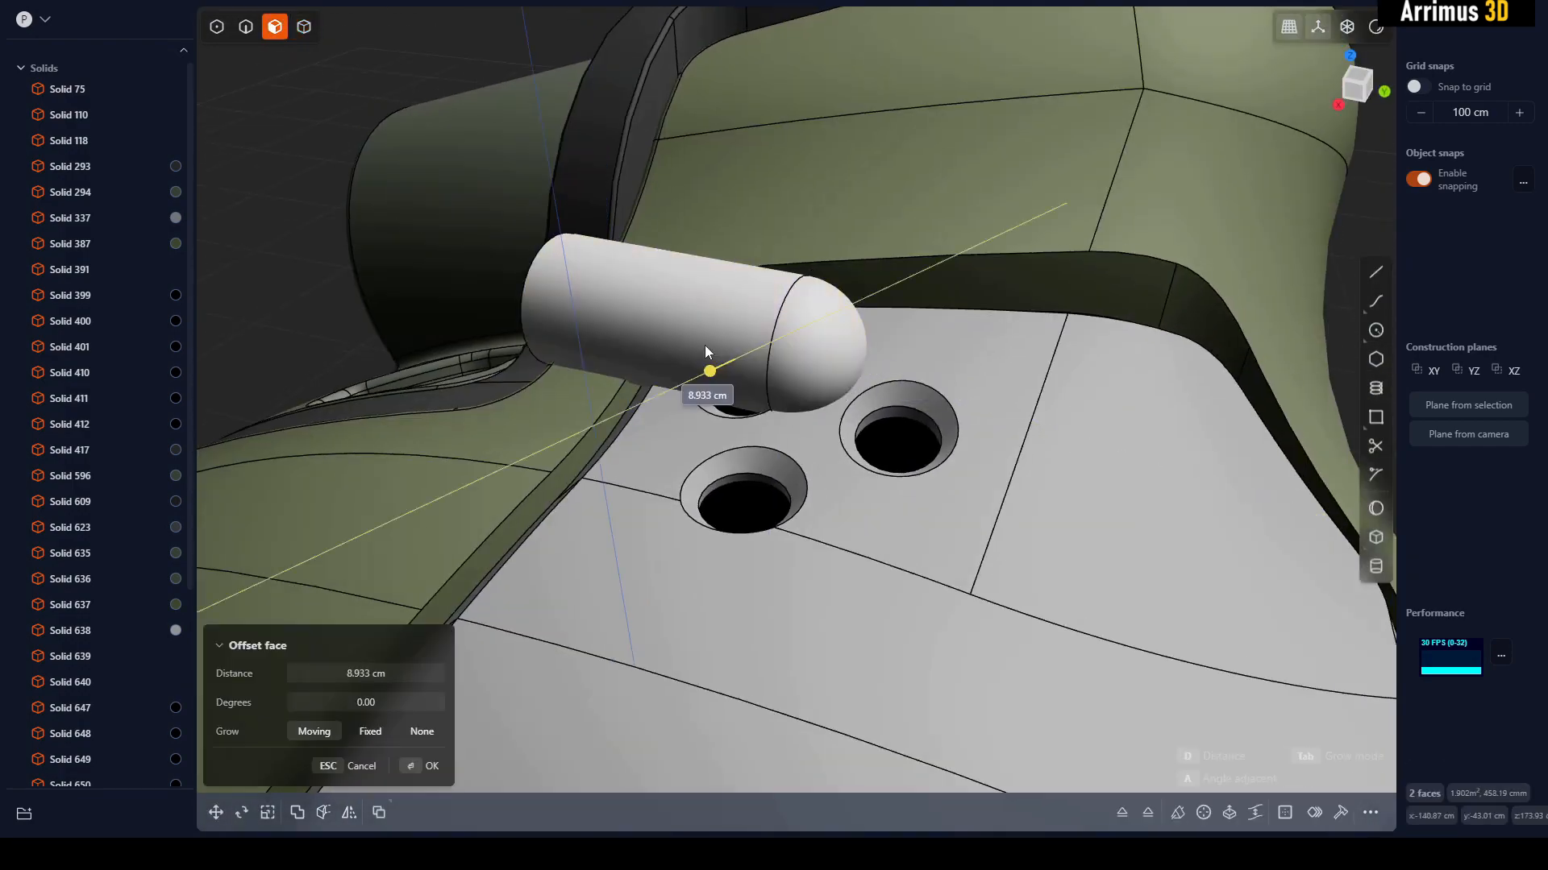
key(Escape)
- Shorten the placed cylinder into a stubby peg by moving its rounded end face about 88 cm back along its axis
click(363, 311)
middle_drag(389, 314, 787, 375)
click(851, 356)
key(g)
key(z)
middle_drag(951, 379, 788, 377)
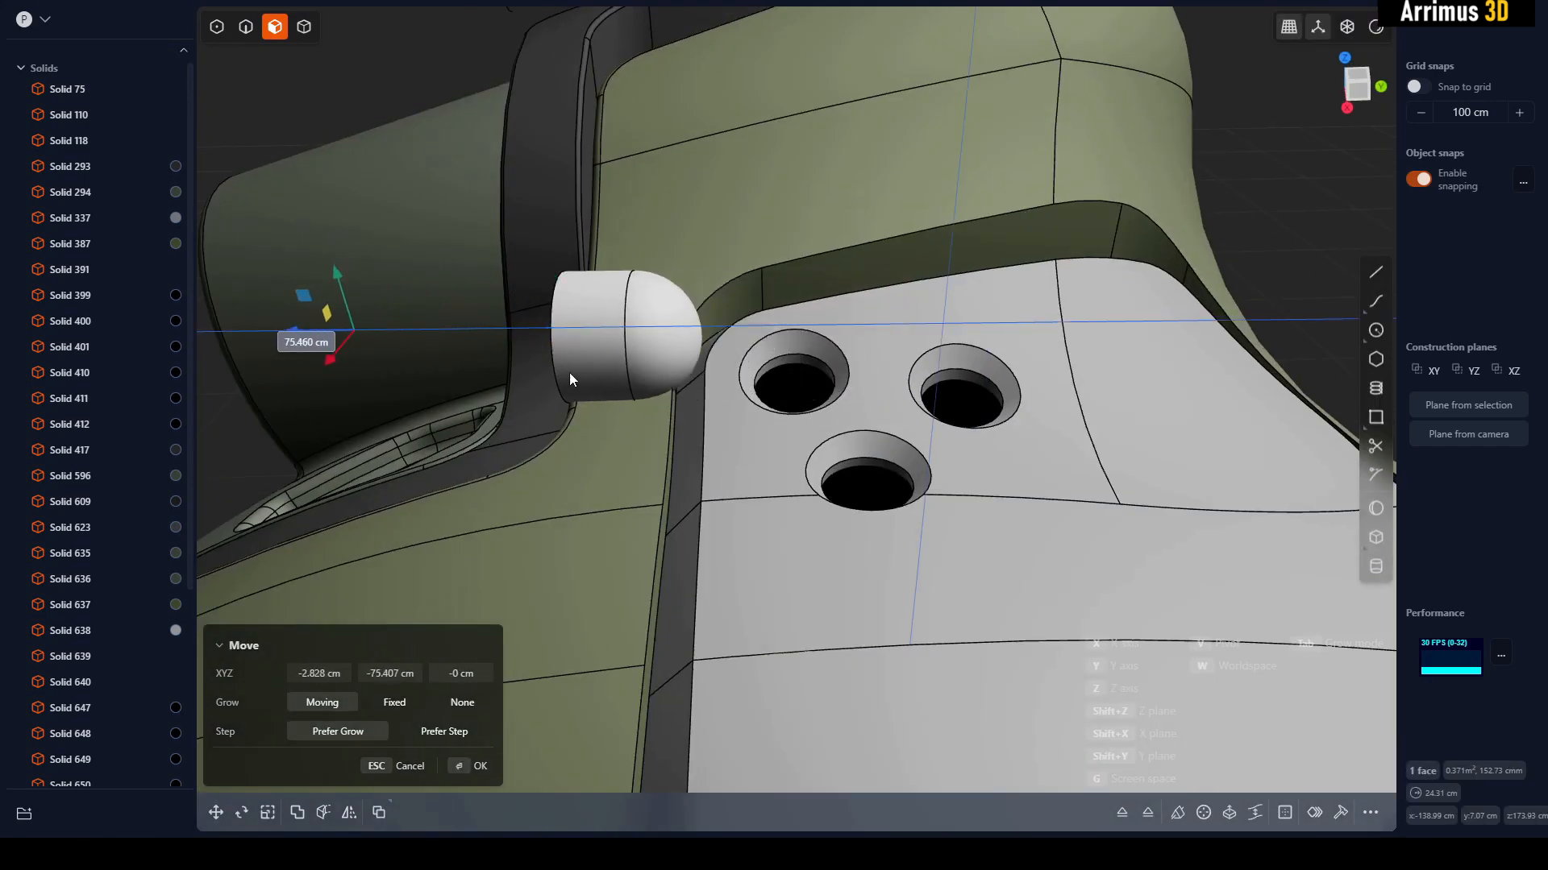
click(540, 377)
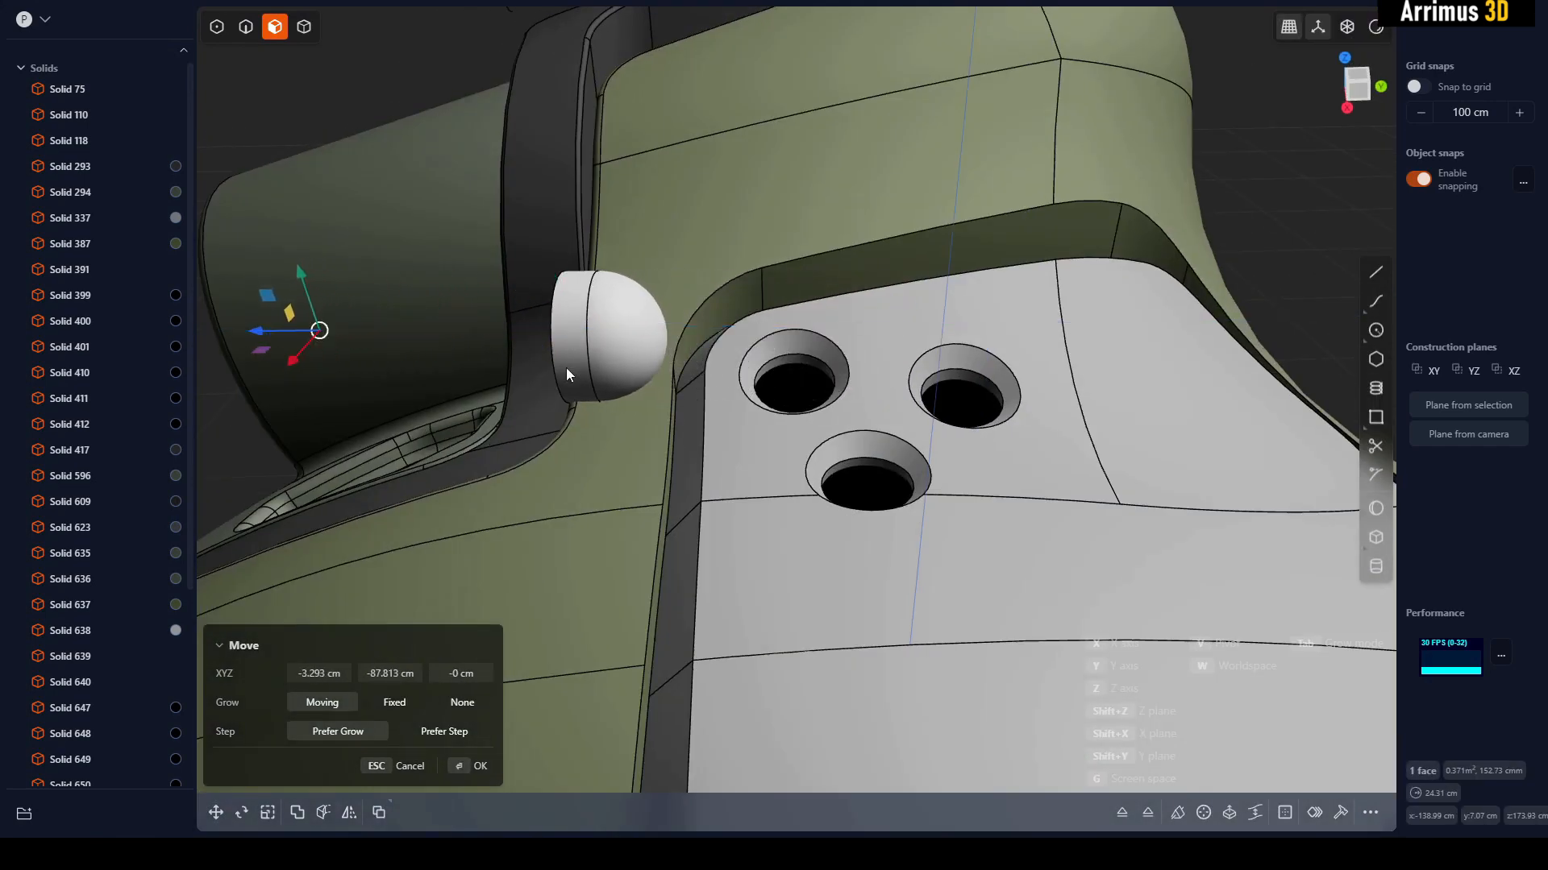
right_click(566, 369)
middle_drag(567, 368, 801, 346)
key(Escape)
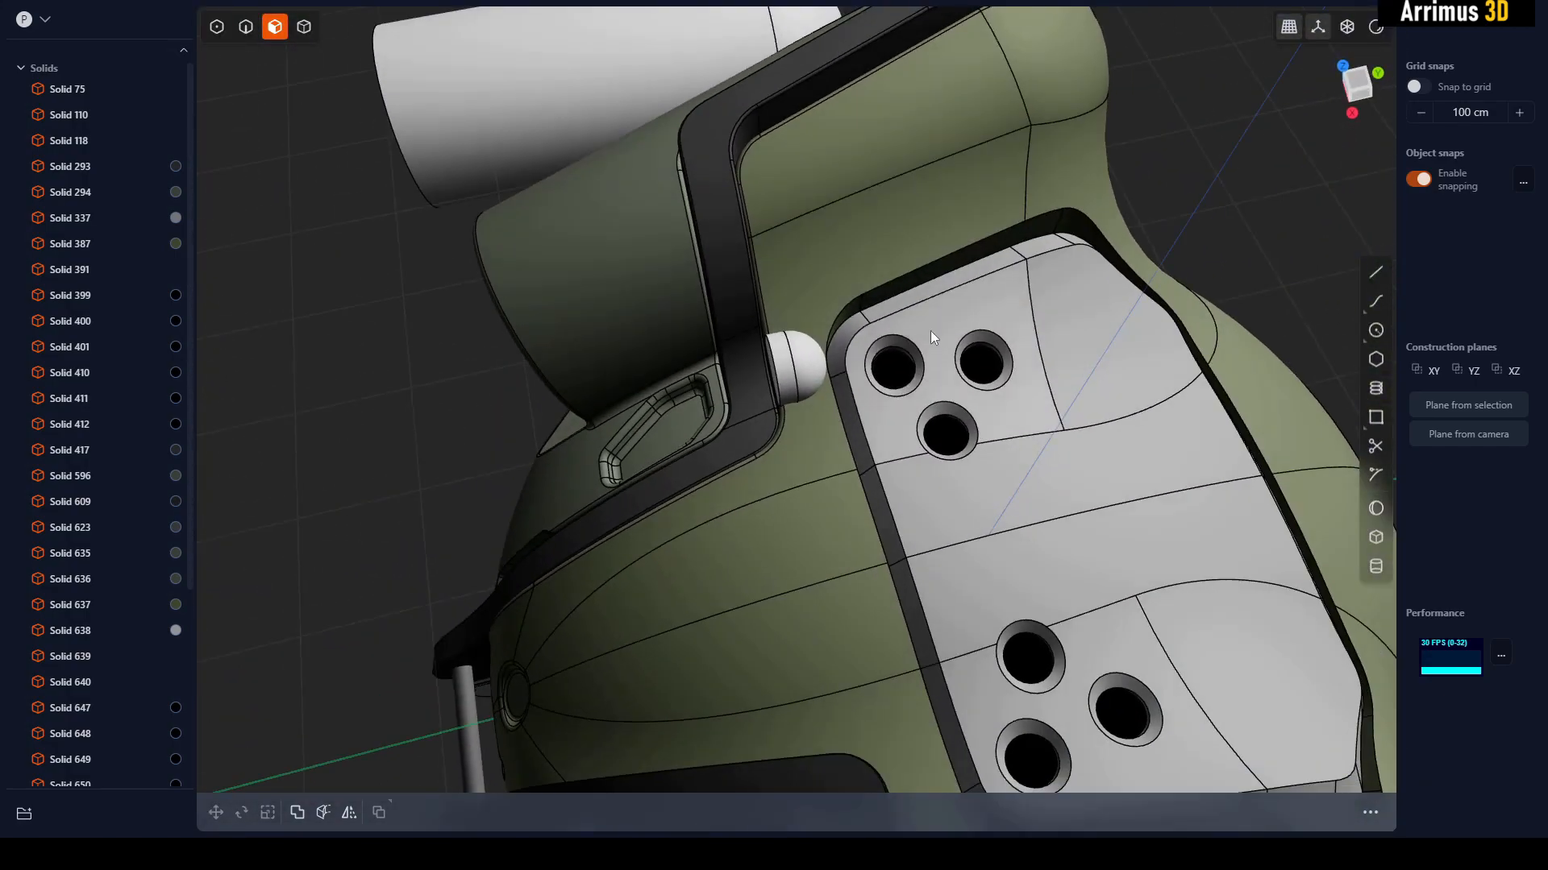
- Union the short round-ended peg with the olive central panel
scroll(911, 361, up, 2)
middle_drag(911, 361, 874, 471)
scroll(732, 348, up, 4)
key(4)
click(759, 414)
shift+click(776, 322)
key(q)
key(q)
right_click(914, 400)
- Fillet the circular edge of the peg's flat end by about 3.4 cm
key(2)
click(712, 236)
key(b)
click(875, 261)
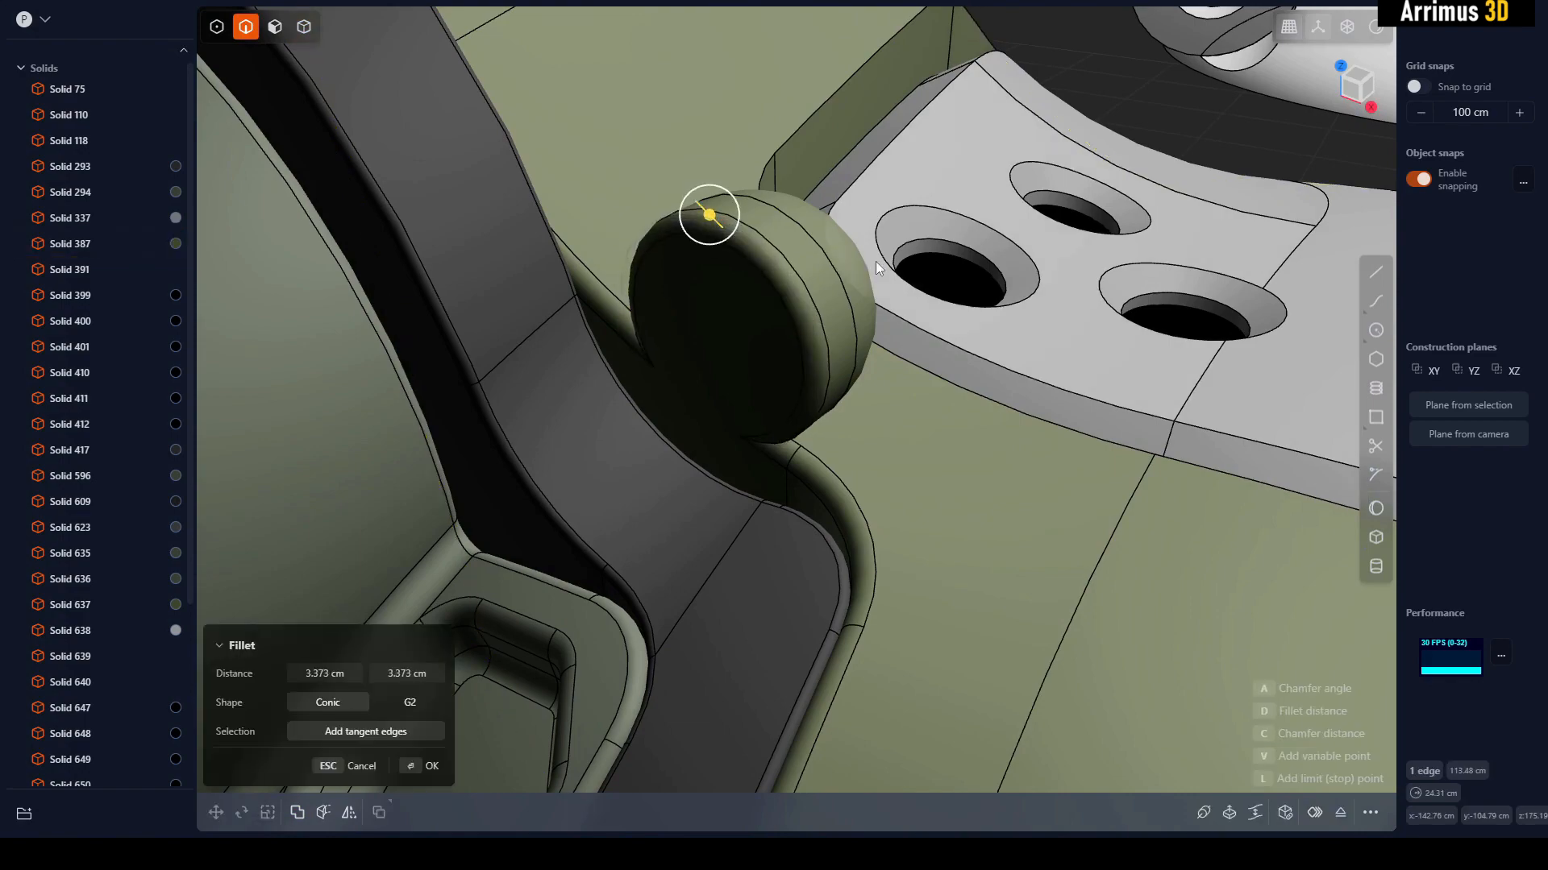
right_click(876, 262)
- Try to fillet the seam between the peg and the olive central panel using a fillet distance
middle_drag(875, 261, 904, 400)
click(632, 299)
key(b)
scroll(703, 300, up, 5)
key(d)
click(805, 263)
right_click(805, 263)
key(Escape)
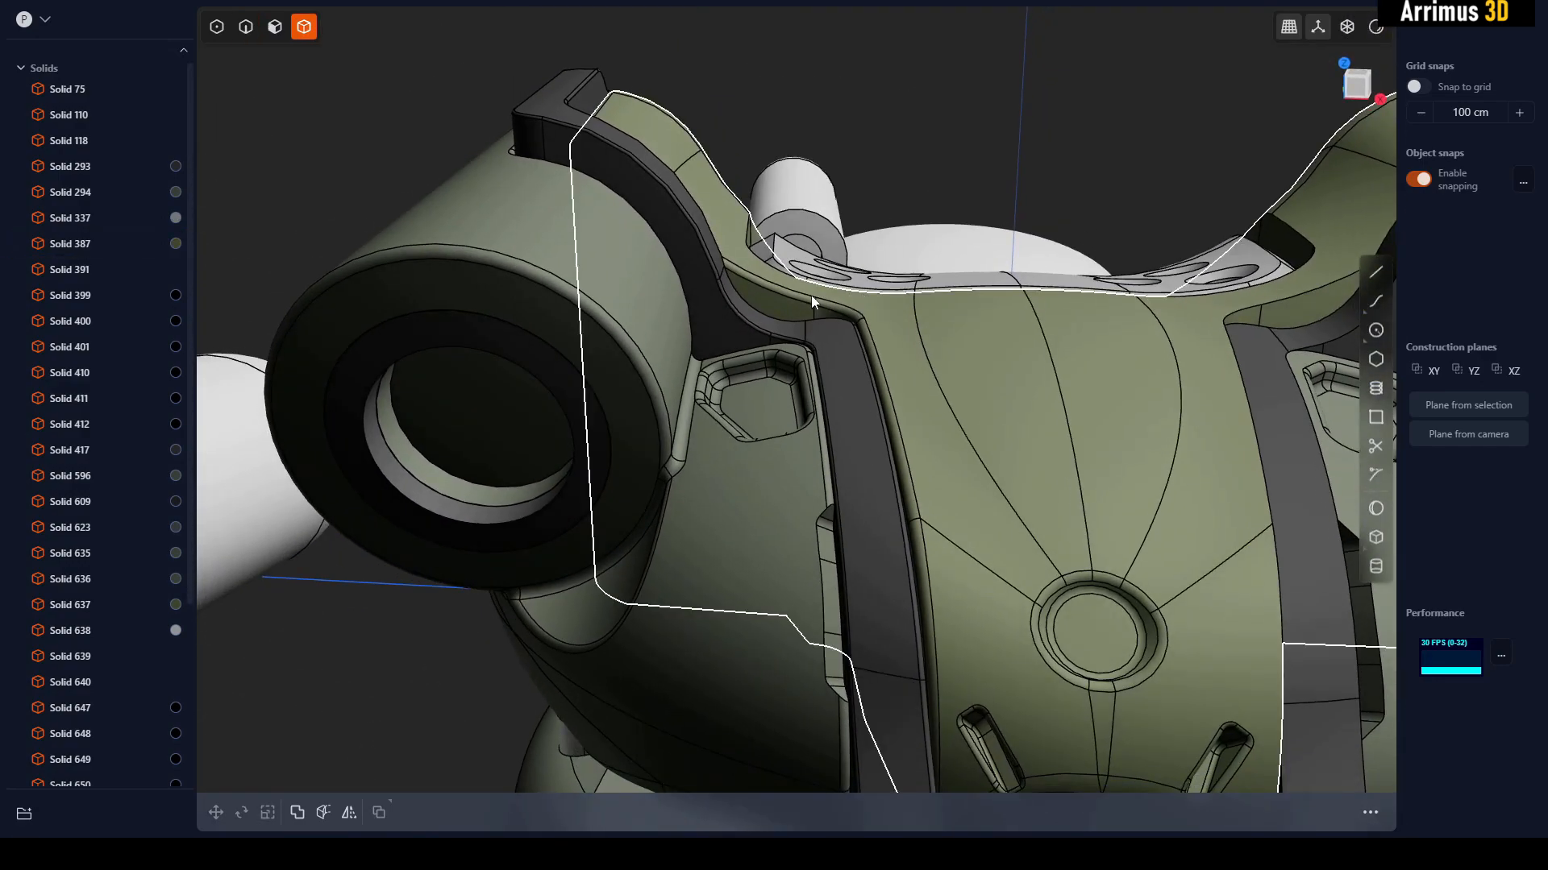
- Start placing a copy of the small white round-ended cylinder, using its curved side face as the reference
scroll(811, 295, up, 2)
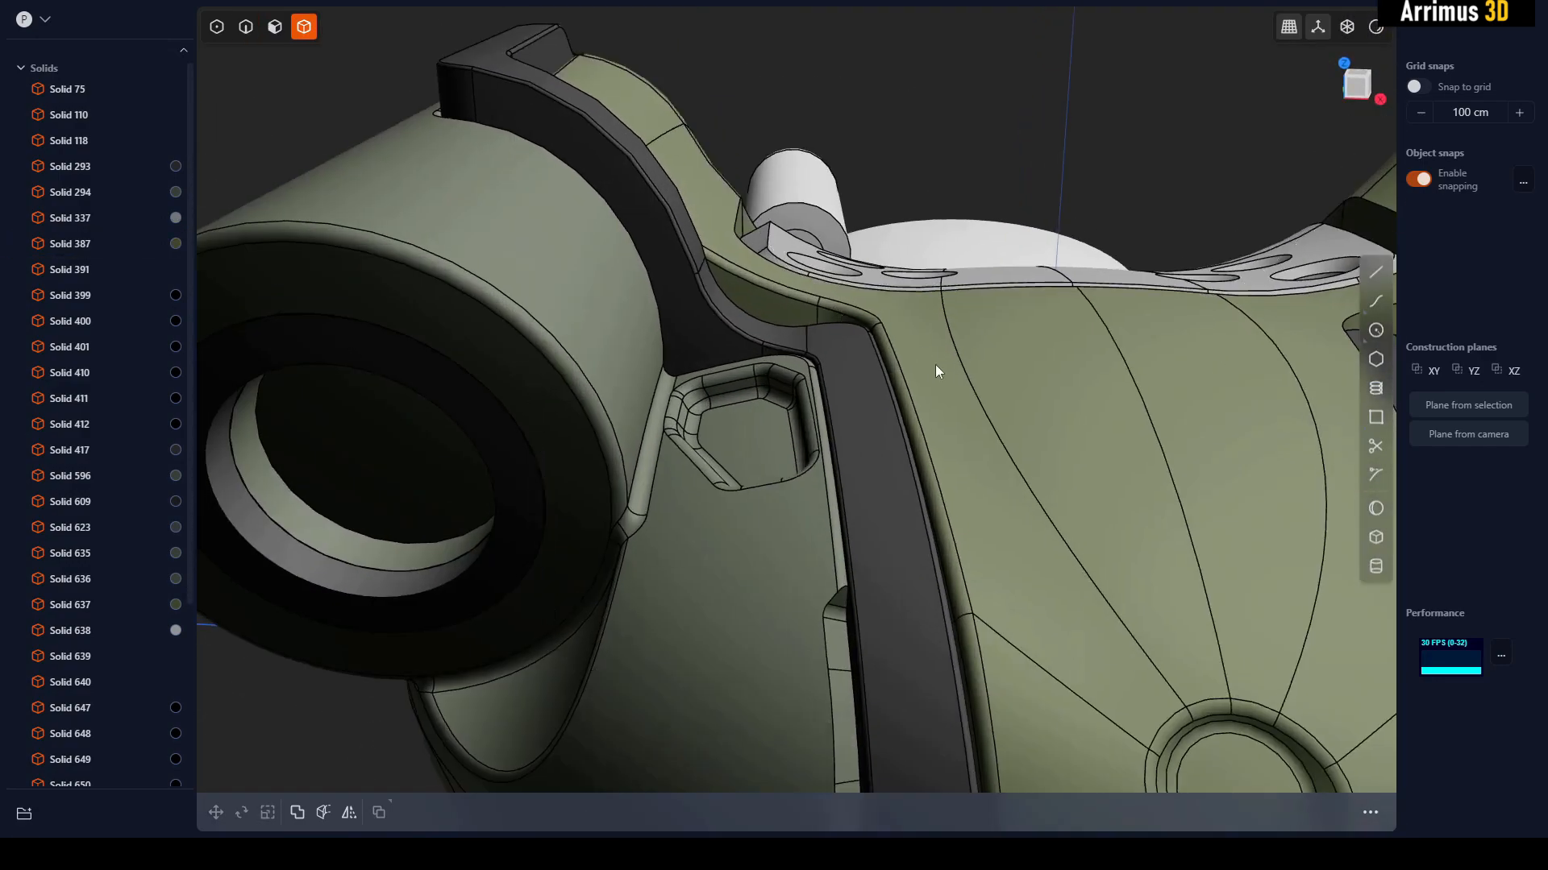
middle_drag(935, 365, 881, 421)
scroll(885, 395, down, 2)
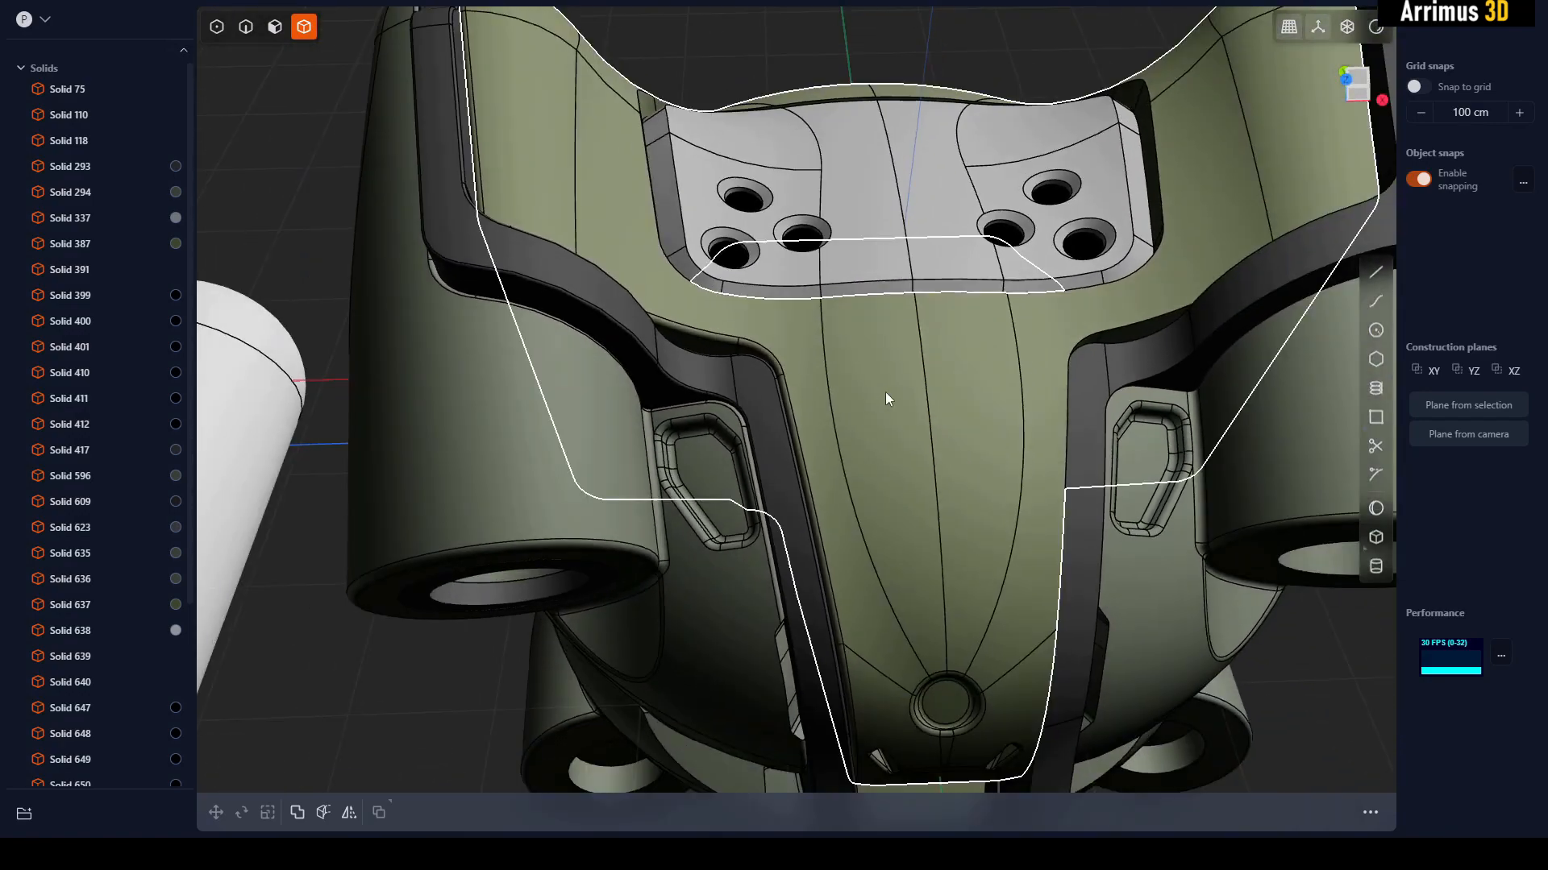
scroll(885, 392, down, 2)
scroll(839, 387, up, 3)
scroll(783, 370, down, 3)
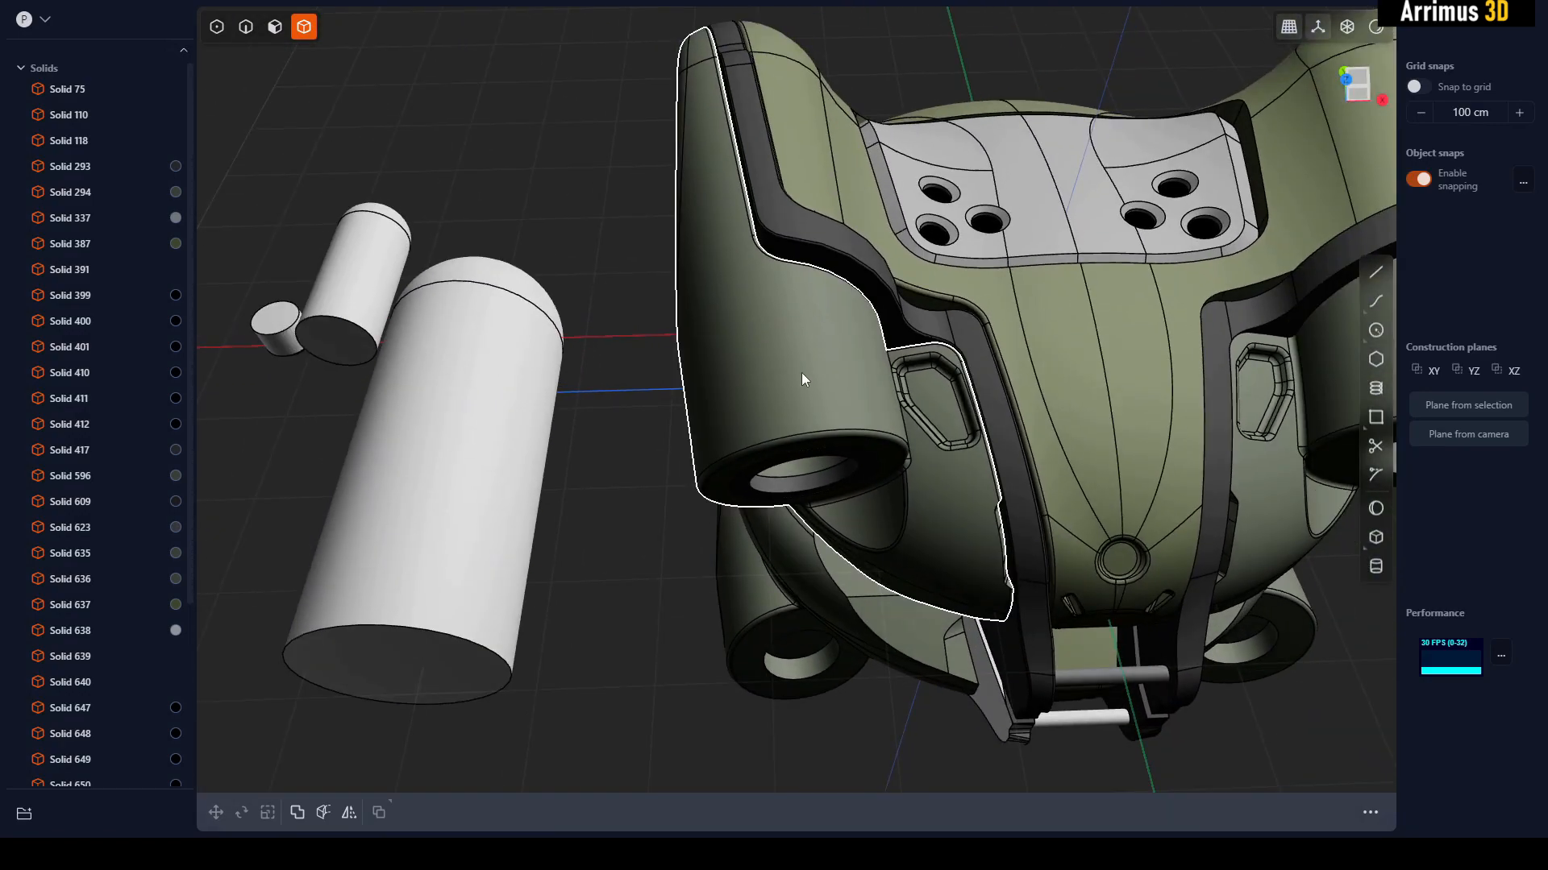
click(524, 395)
middle_drag(532, 398, 750, 403)
click(603, 334)
middle_drag(603, 333, 601, 310)
key(alt+d)
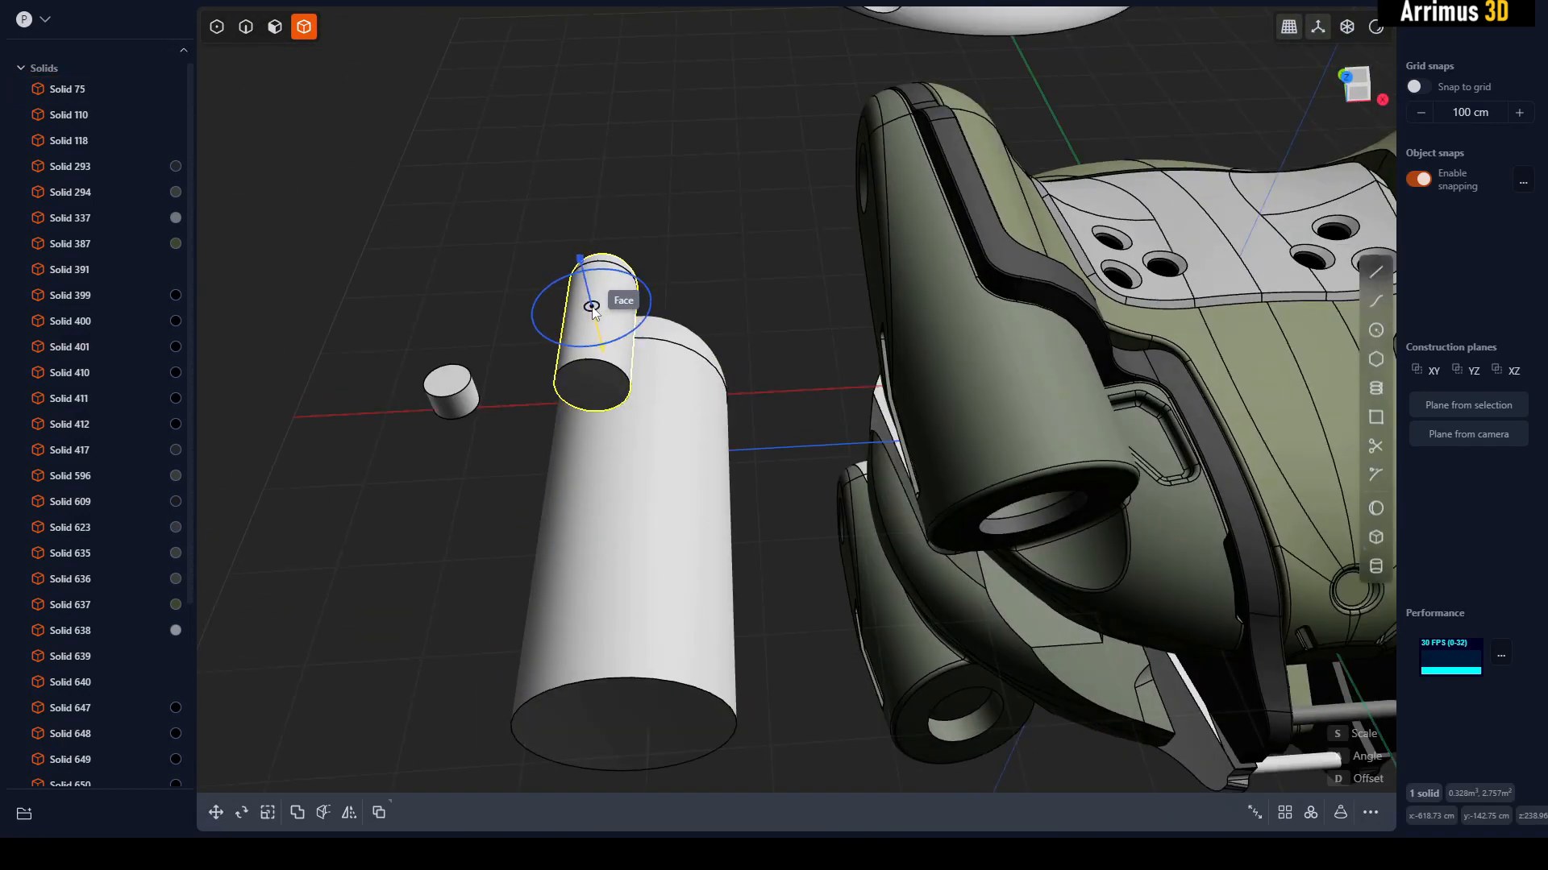
click(595, 313)
- Place the round-ended cylinder copy on the olive central panel near the strap's corner, flip it and adjust its offset from the surface
middle_drag(1257, 298, 912, 353)
scroll(766, 412, up, 5)
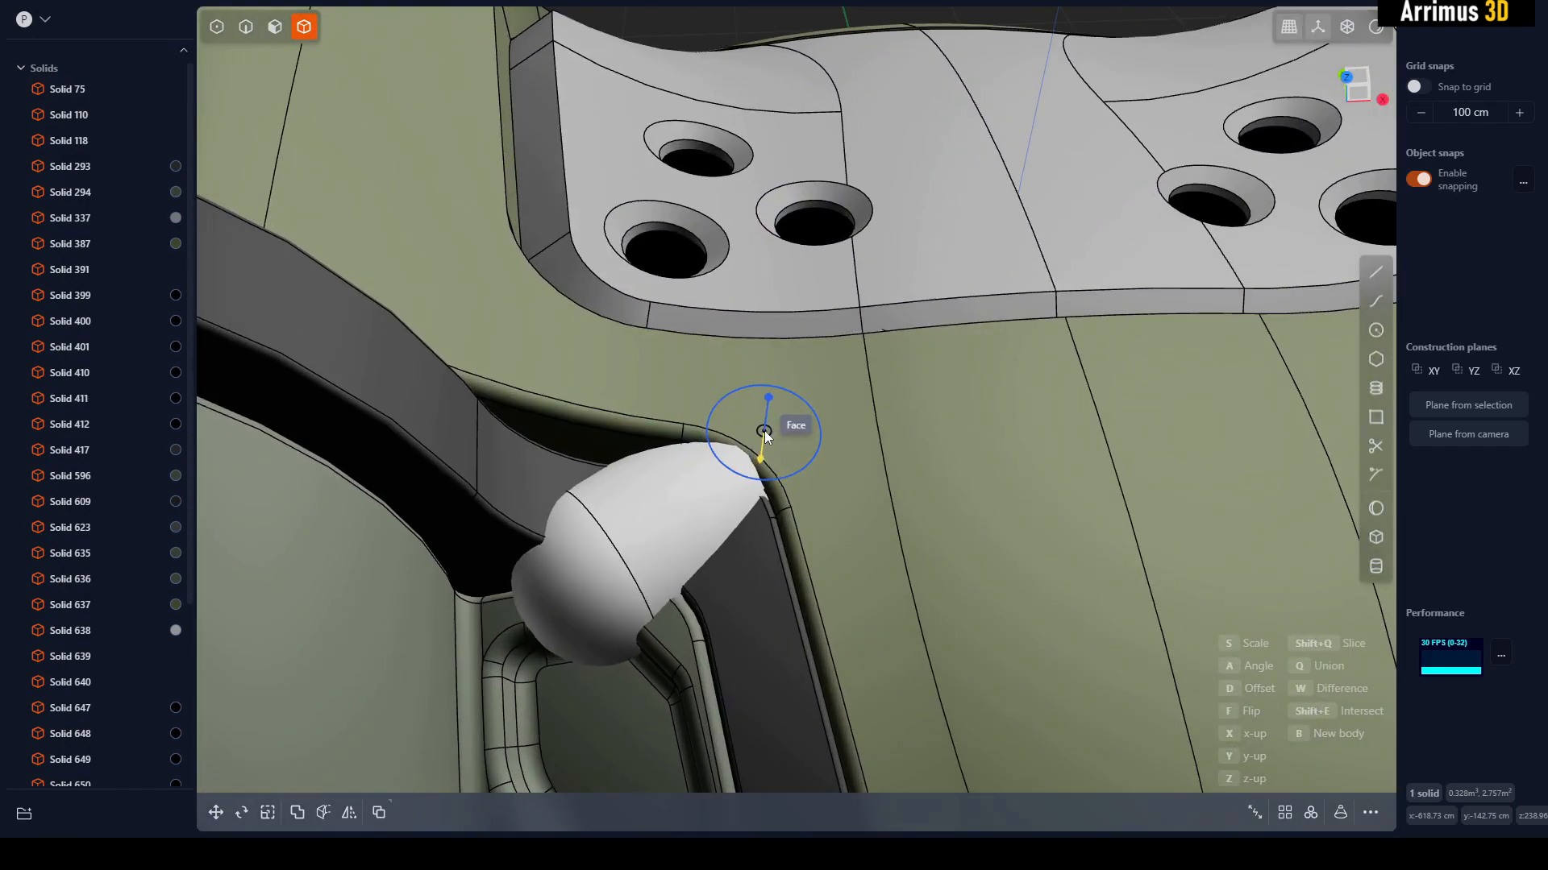
click(762, 430)
middle_drag(763, 431, 922, 327)
key(d)
click(779, 313)
key(f)
key(d)
click(794, 348)
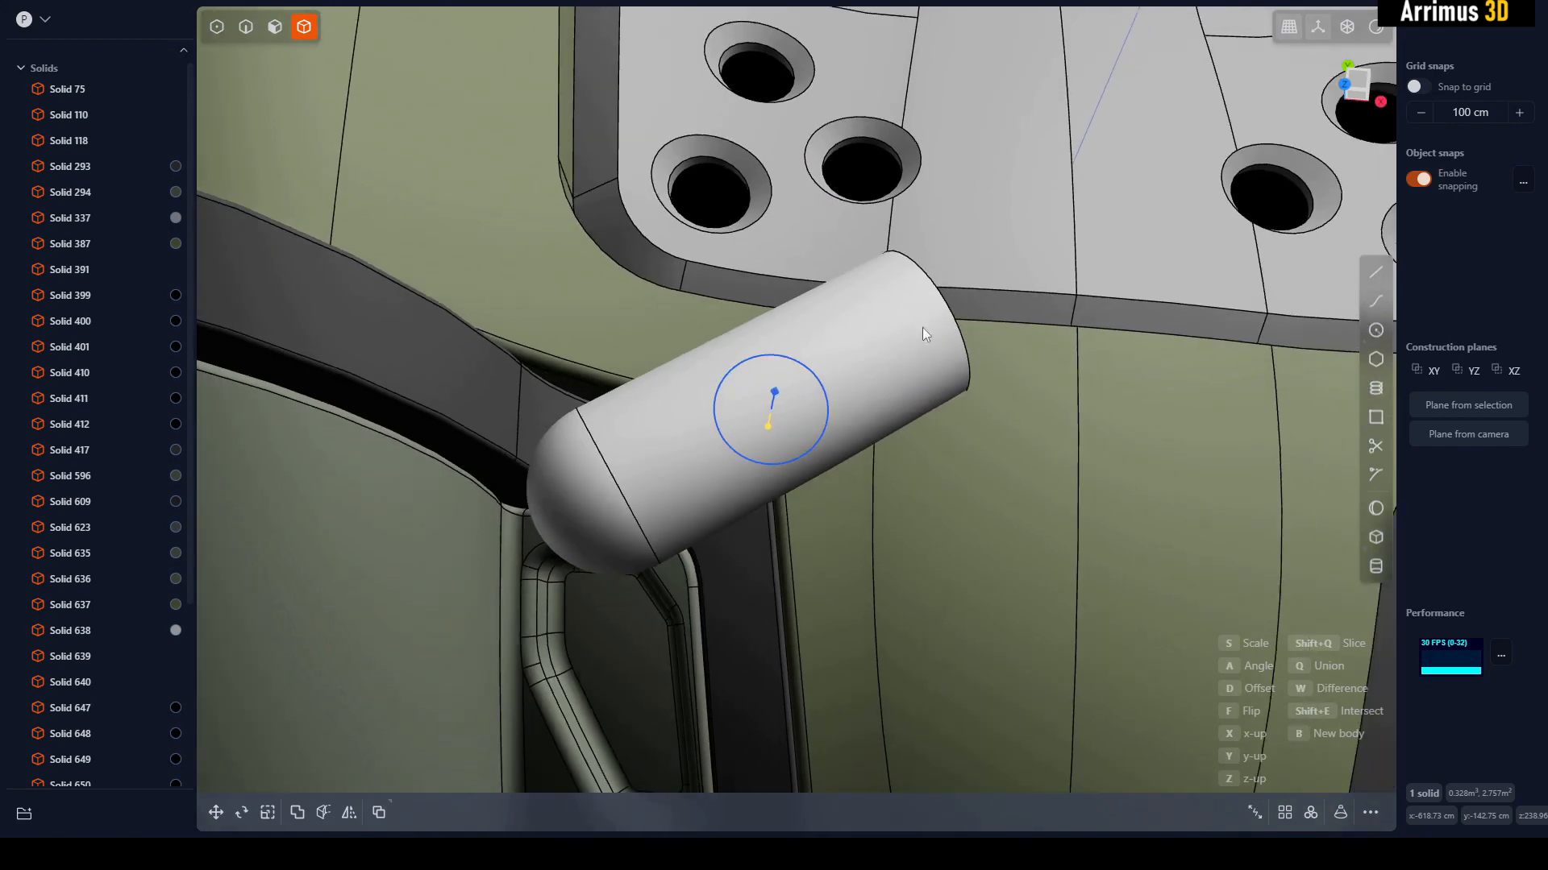
- Rotate the placed cylinder diagonally across the olive panel's edge and scale it down
key(a)
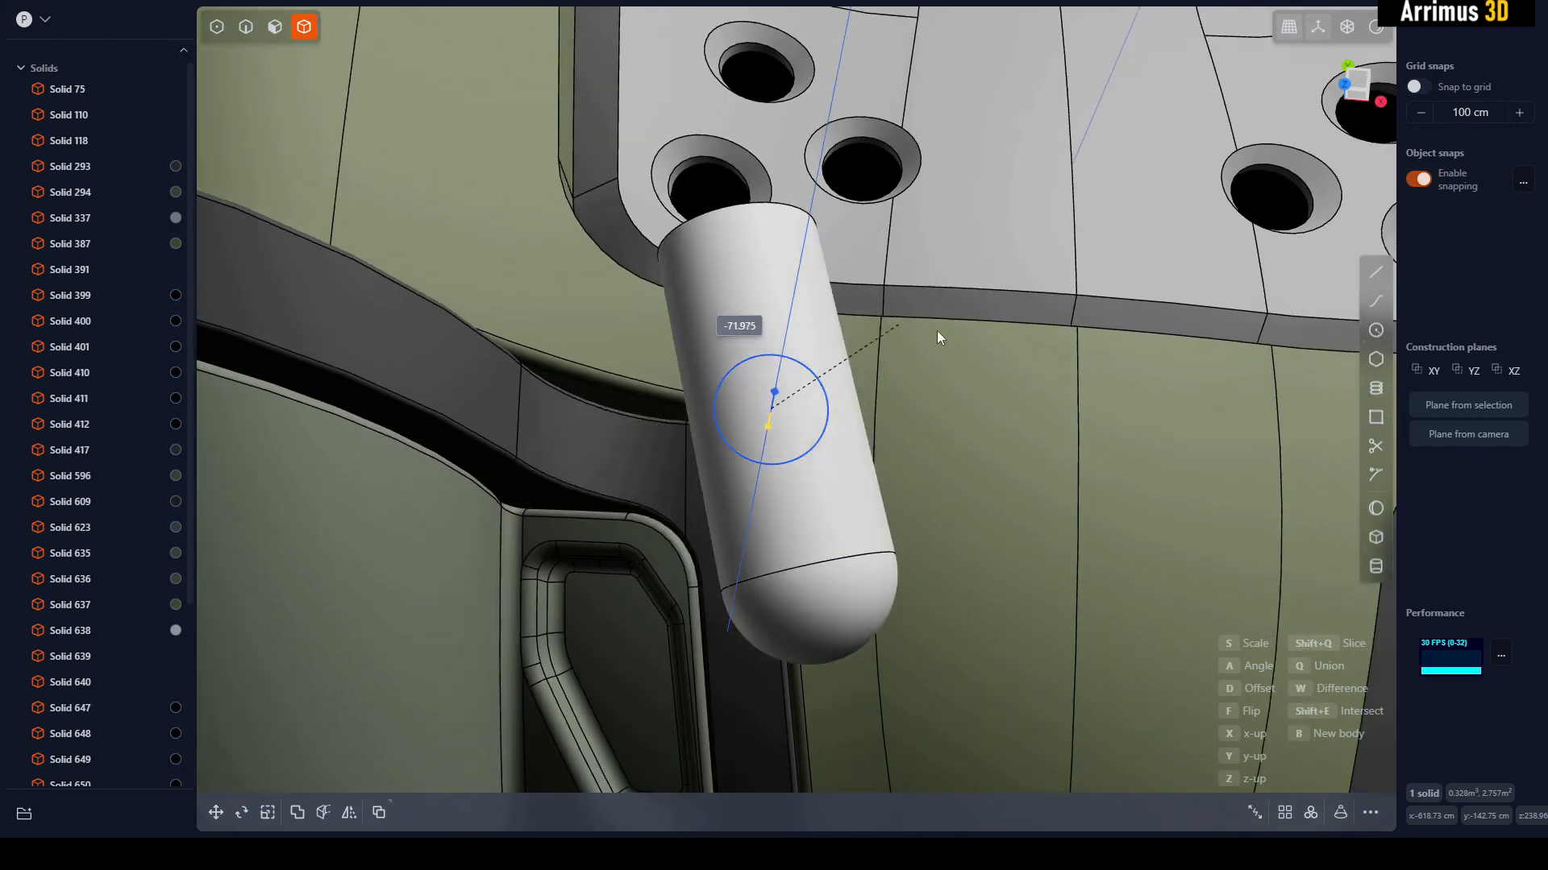
click(645, 293)
key(a)
click(926, 440)
middle_drag(926, 440, 859, 359)
key(s)
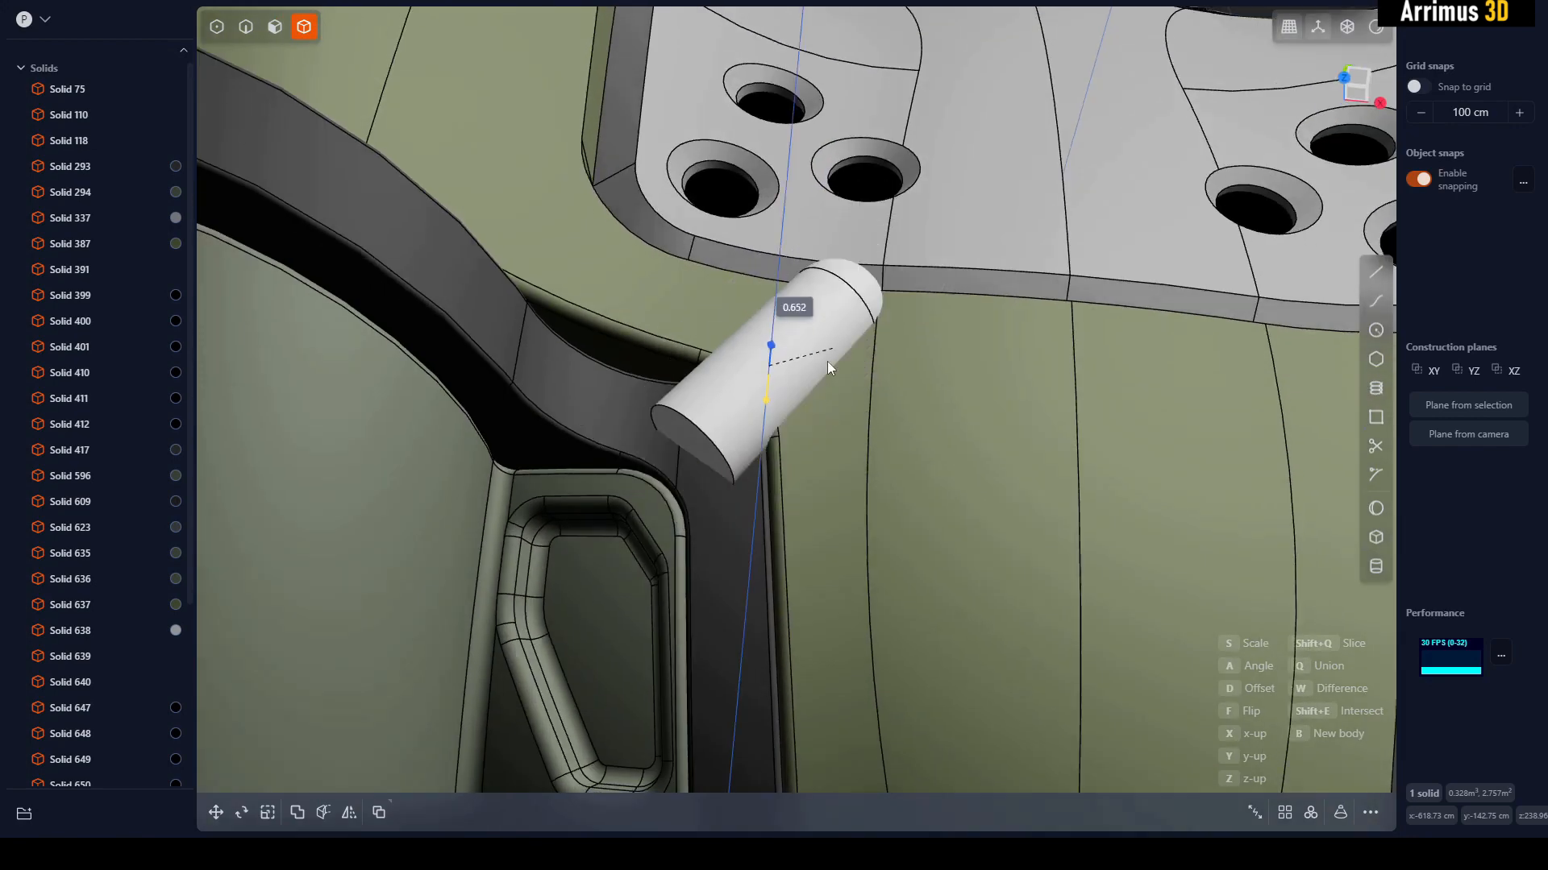
click(828, 411)
- Fine-tune the cylinder's angle and surface offset so it sits at the panel corner beside the strap
middle_drag(832, 414, 764, 371)
key(a)
click(828, 362)
key(d)
click(843, 374)
key(d)
click(831, 304)
- Place a copy on the dark green side body beside the strap, angled diagonally and scaled to about 0.18
scroll(814, 410, down, 3)
scroll(850, 412, down, 4)
scroll(766, 418, down, 1)
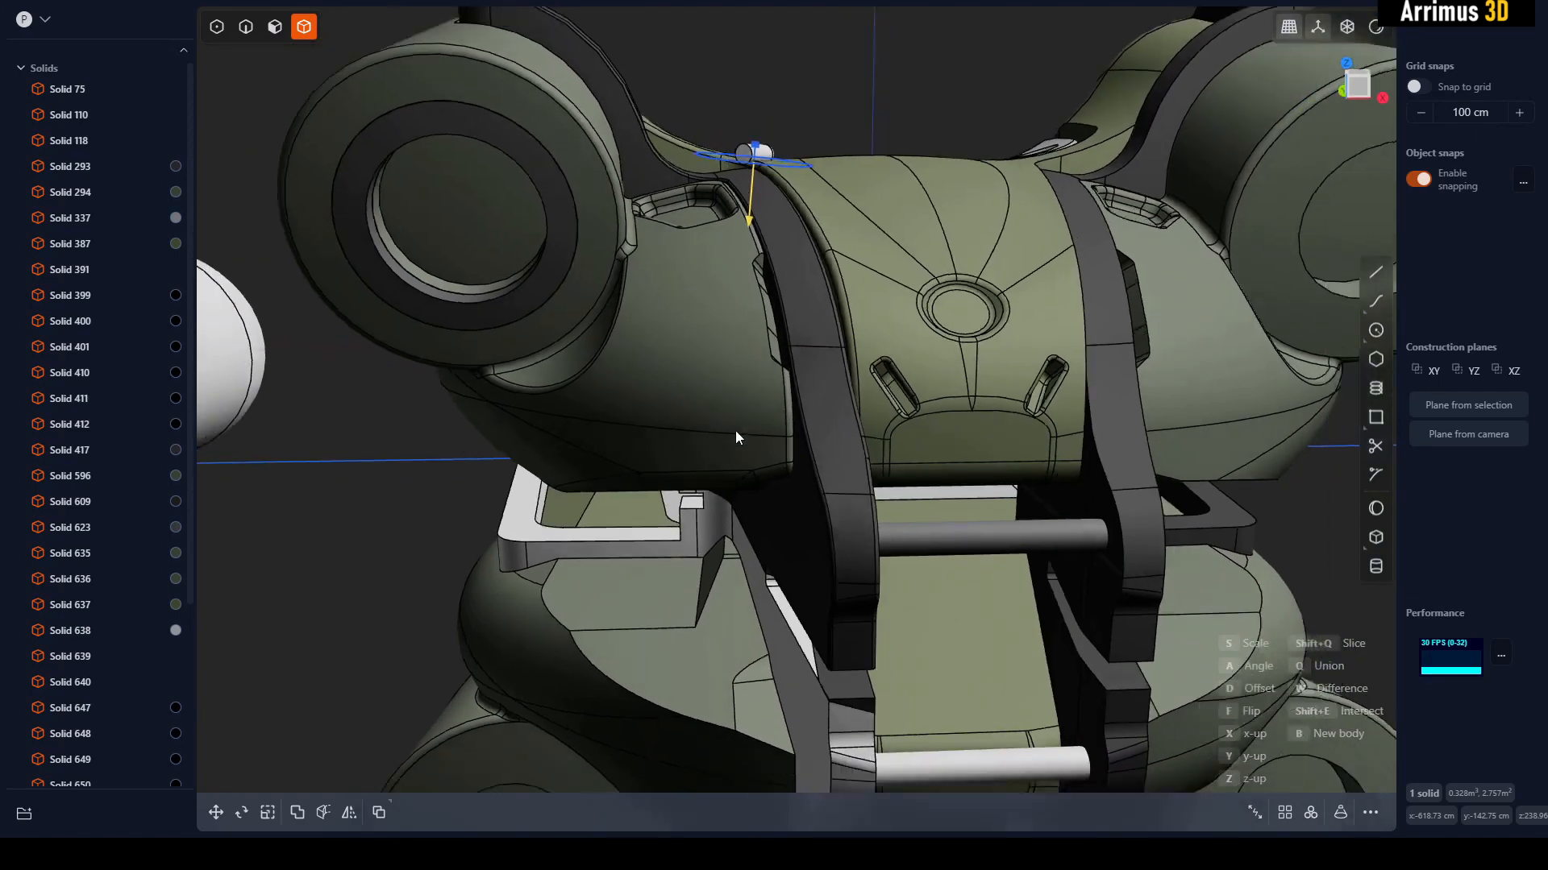
scroll(760, 442, up, 5)
click(760, 440)
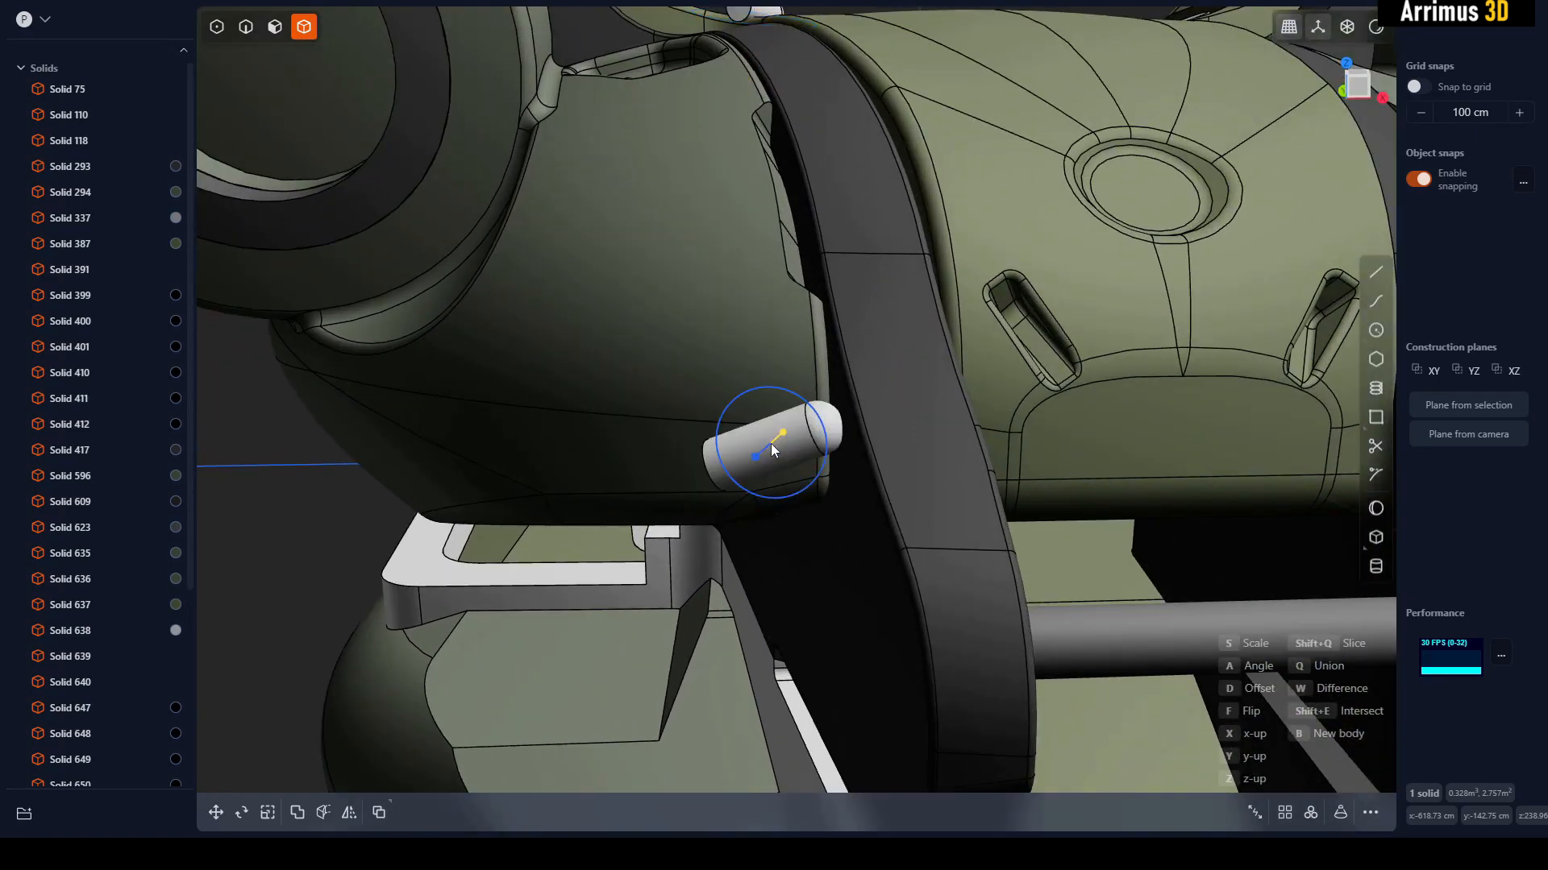
click(826, 498)
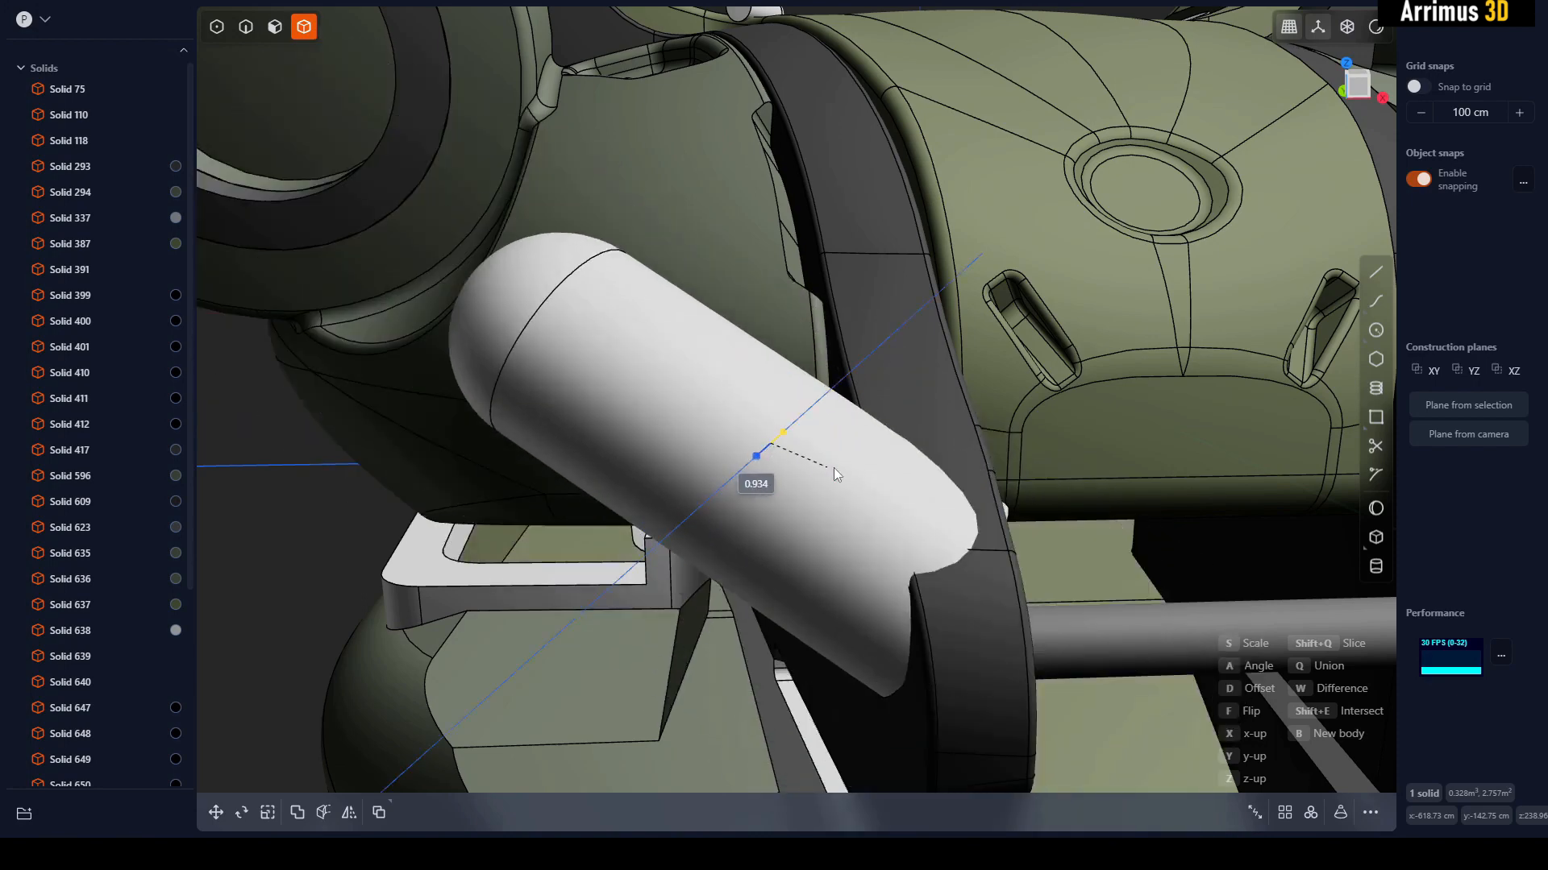
click(875, 421)
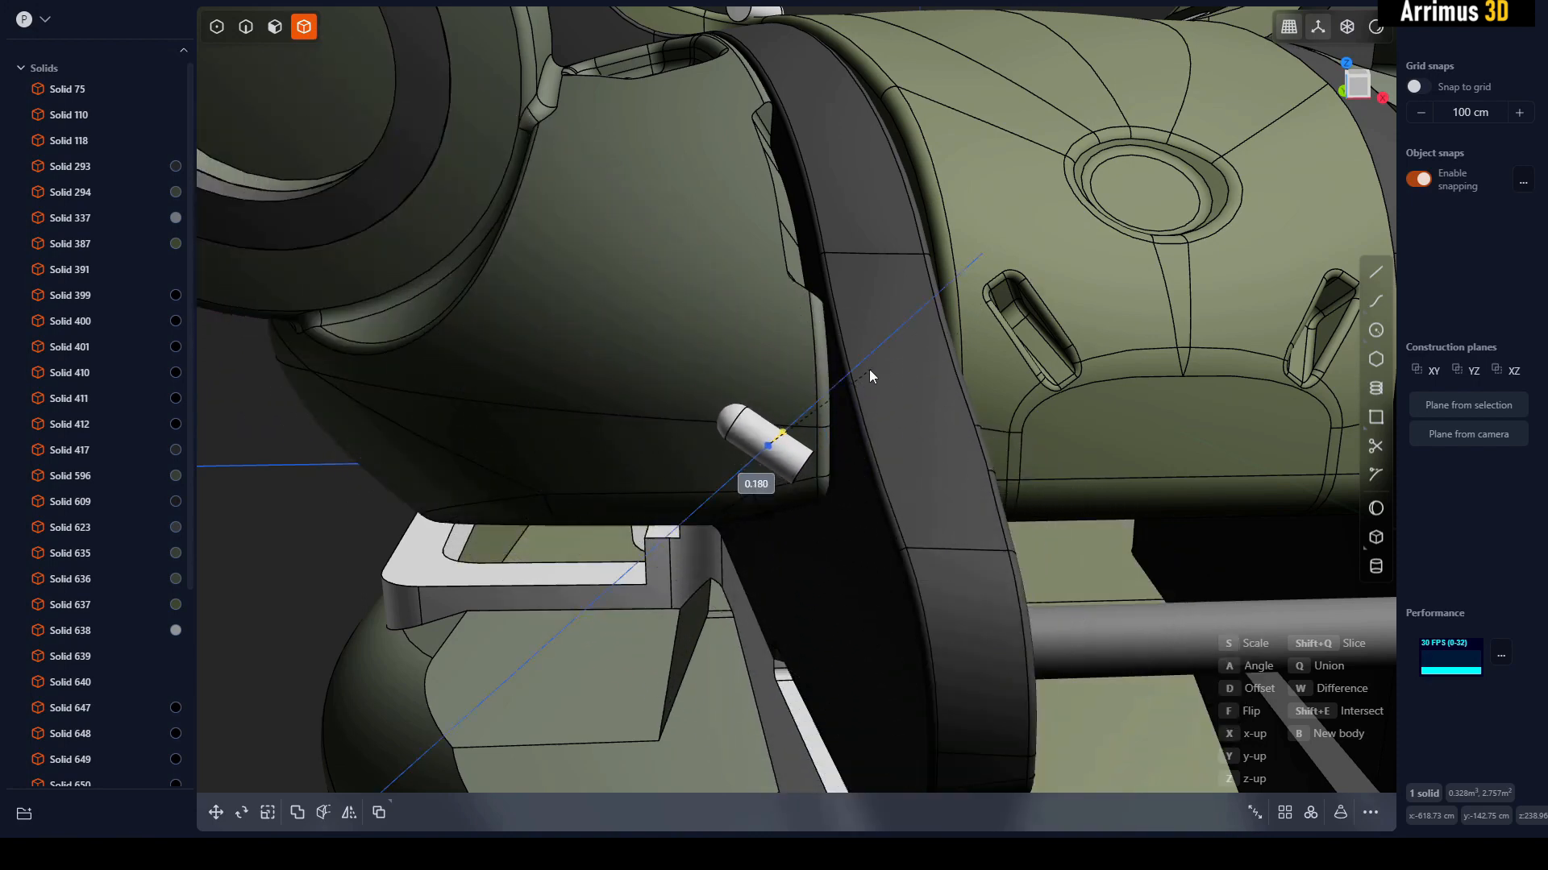
scroll(721, 377, down, 2)
click(721, 379)
- Place a copy across the upper rim of the side body's curved recess, rotated so its round end points away from the recess
middle_drag(636, 378, 816, 454)
scroll(856, 388, up, 4)
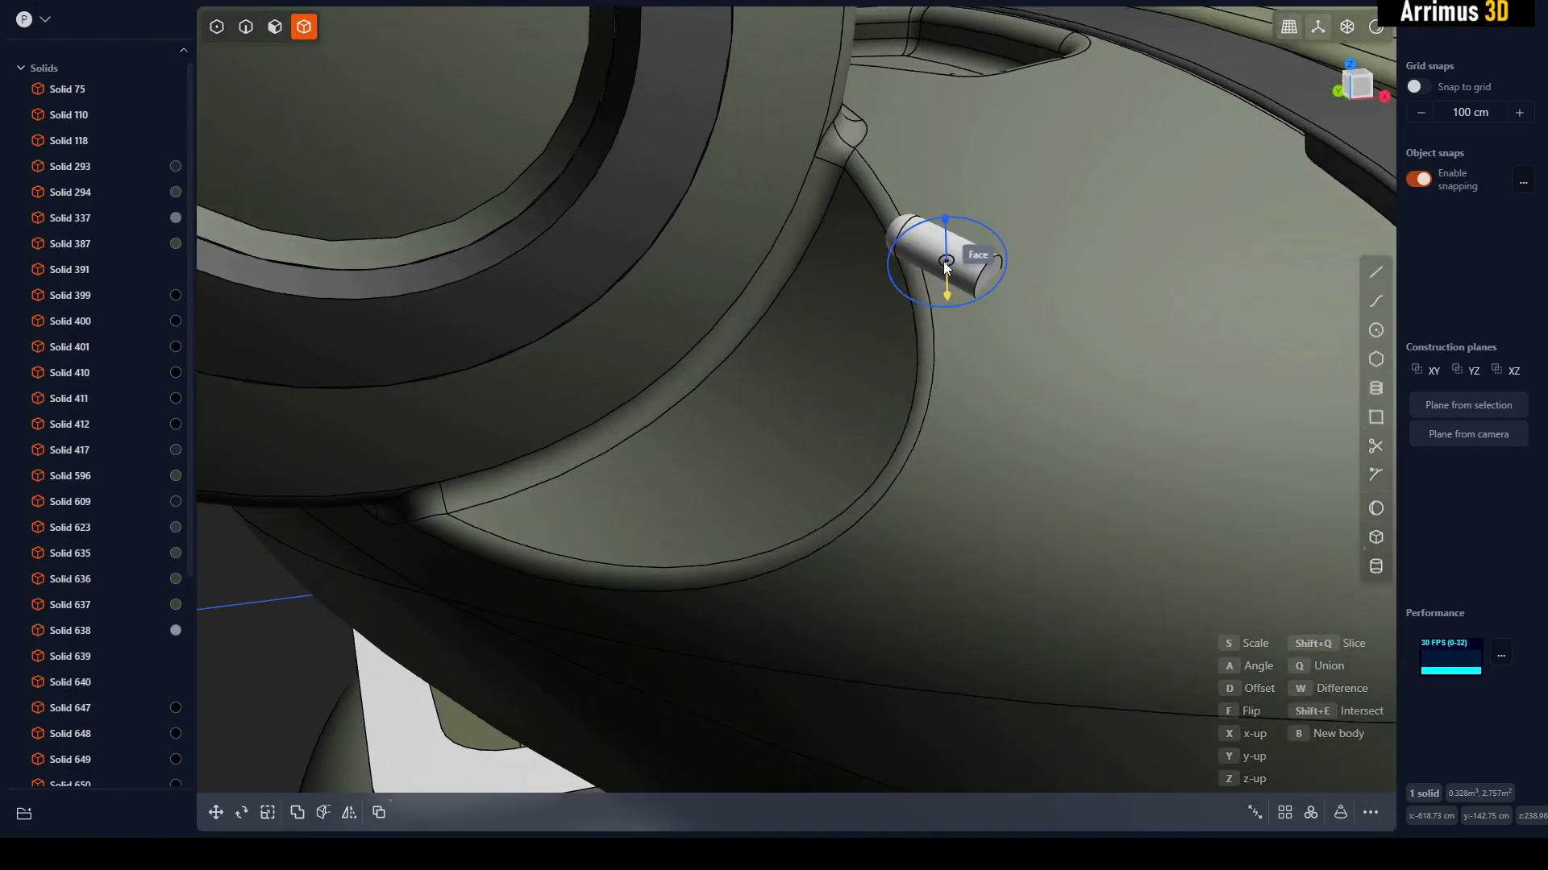
key(a)
drag(904, 299, 1212, 374)
key(a)
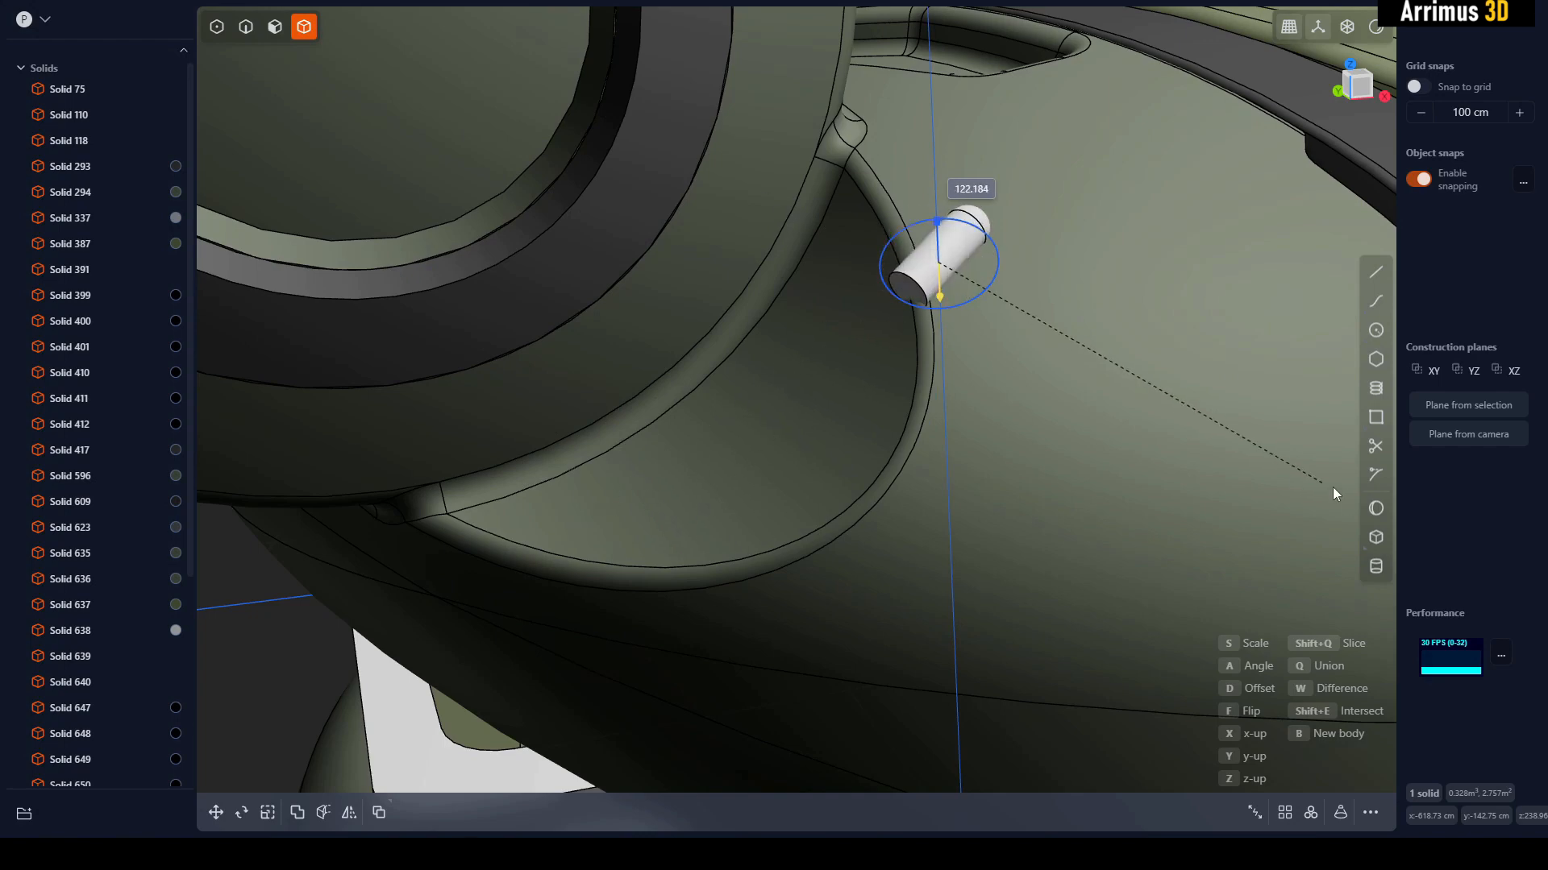
click(1473, 552)
middle_drag(1048, 332, 1047, 403)
key(a)
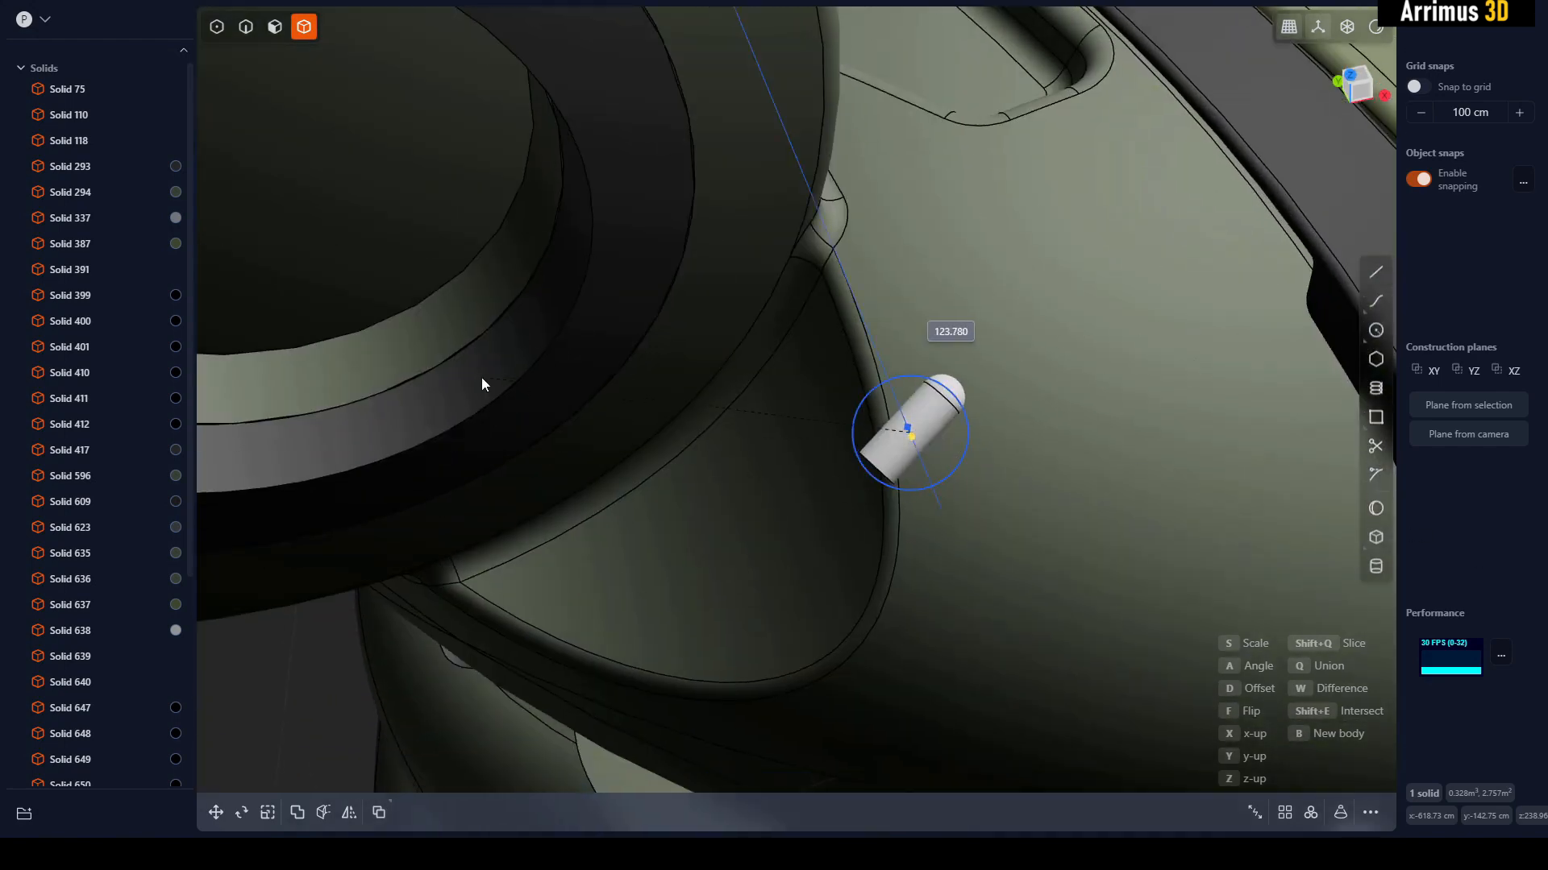
click(771, 484)
- Place another copy of the small cylinder at the lower rim of the side body's curved recess
middle_drag(960, 585, 1000, 518)
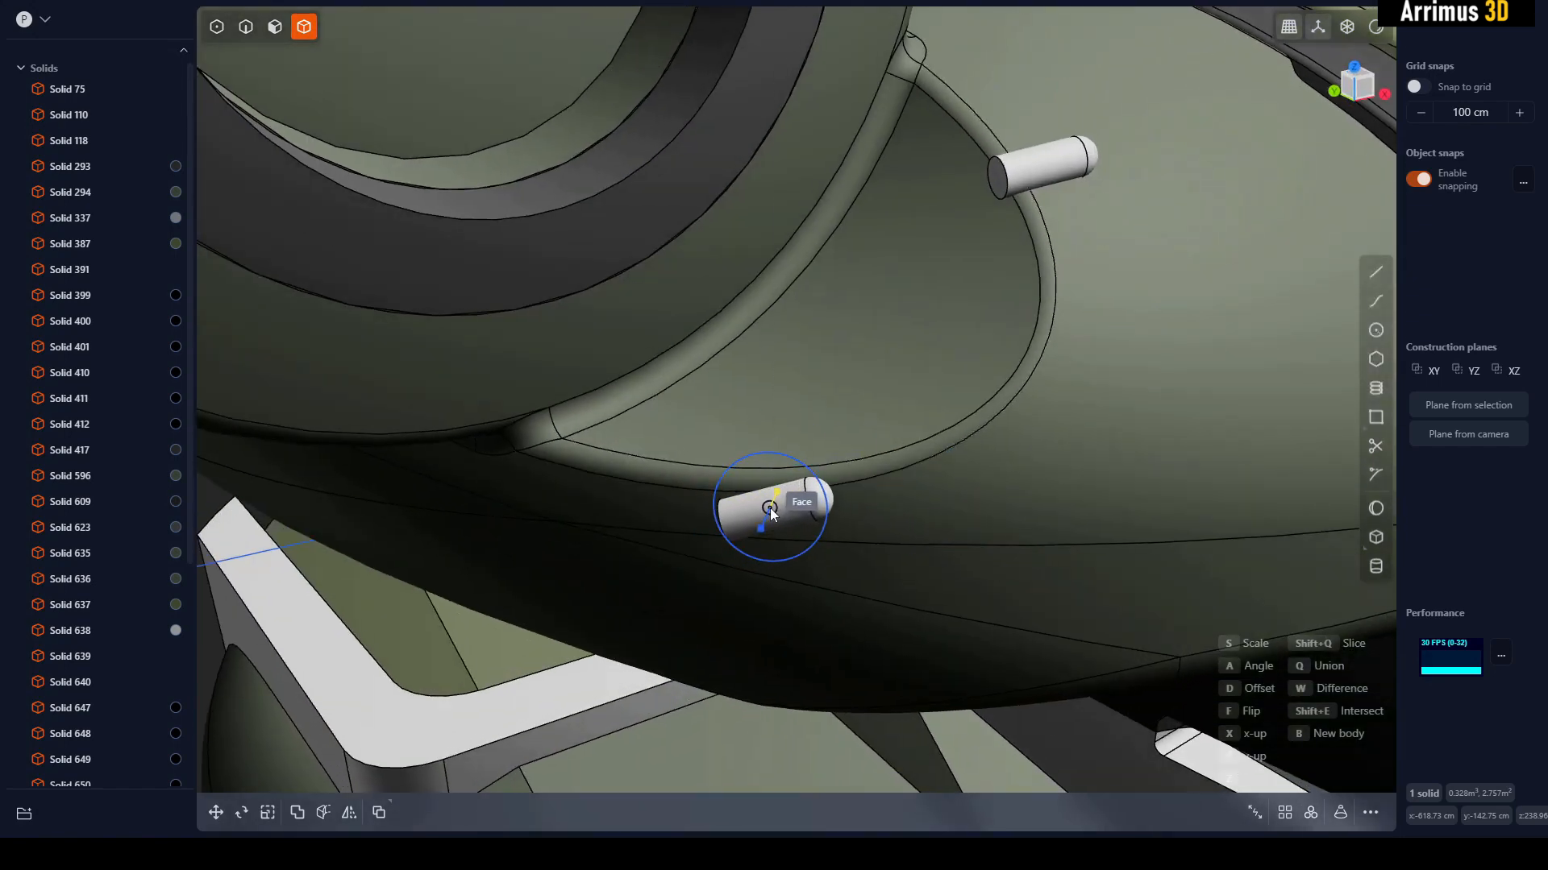
click(770, 508)
click(963, 561)
- Place and rotate a copy on the body beside the rounded corner of the black frame
middle_drag(969, 553, 1065, 430)
scroll(964, 435, up, 6)
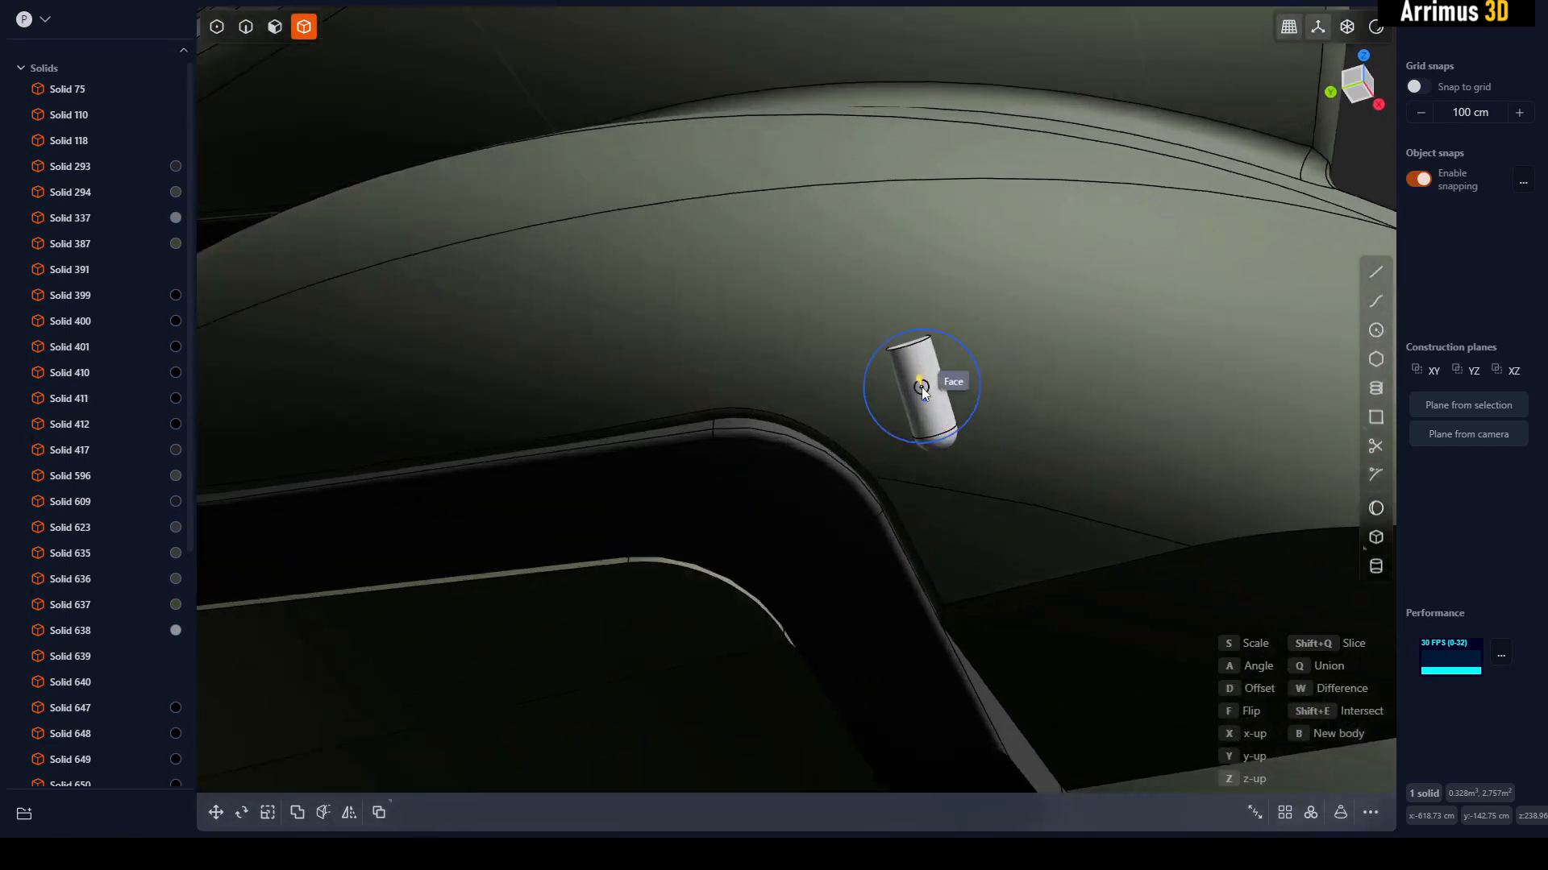
click(881, 403)
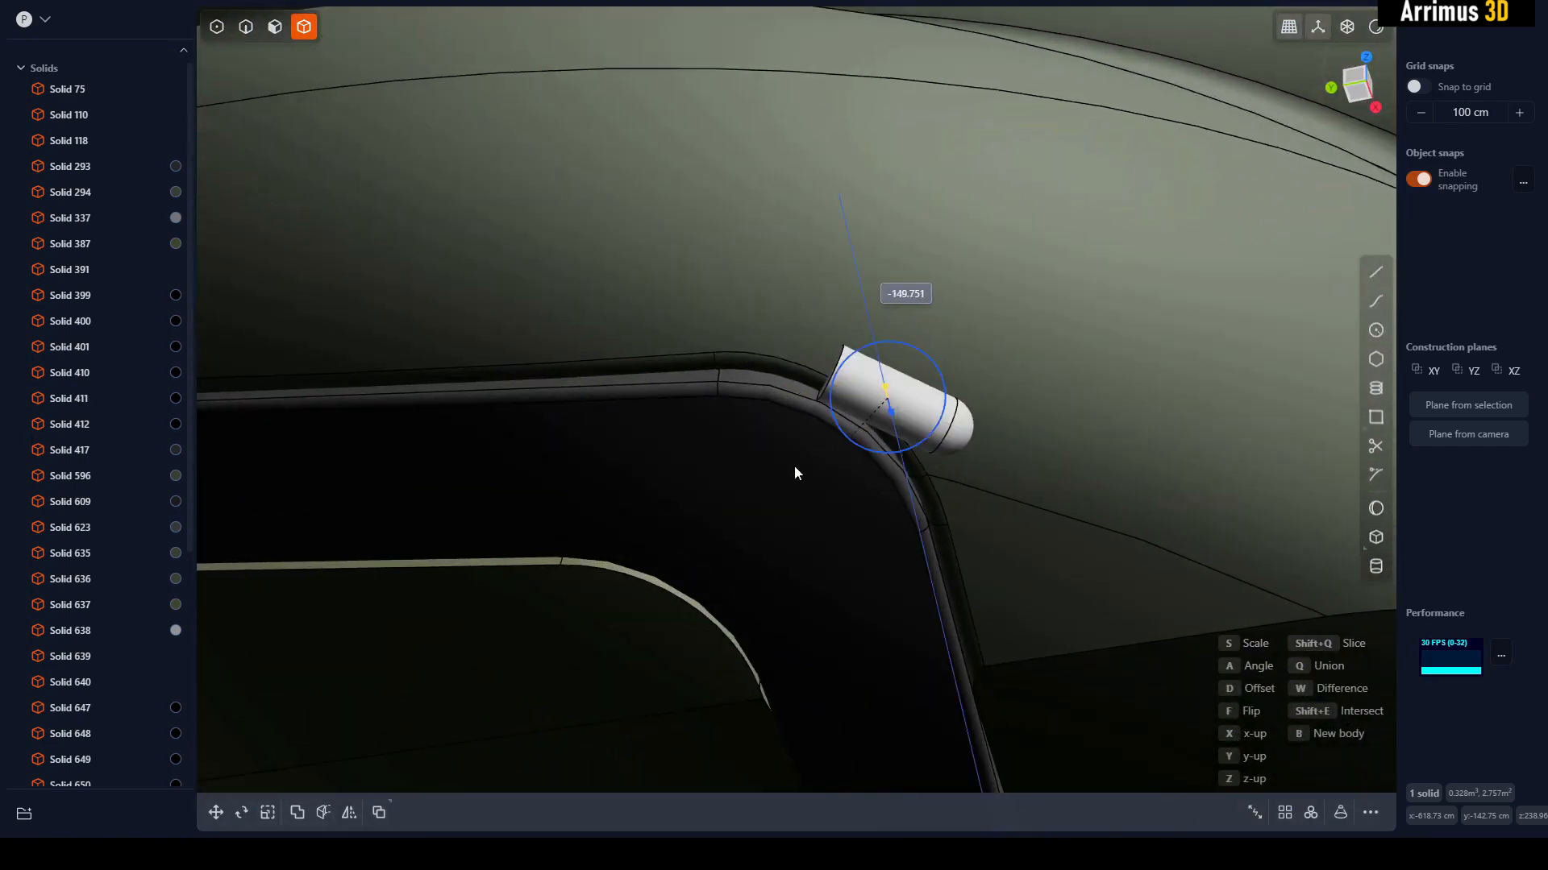
click(531, 320)
- Place a diagonal copy across the edge between the dark grey rounded surround and the green body
scroll(589, 339, down, 6)
middle_drag(593, 340, 882, 482)
scroll(829, 490, up, 5)
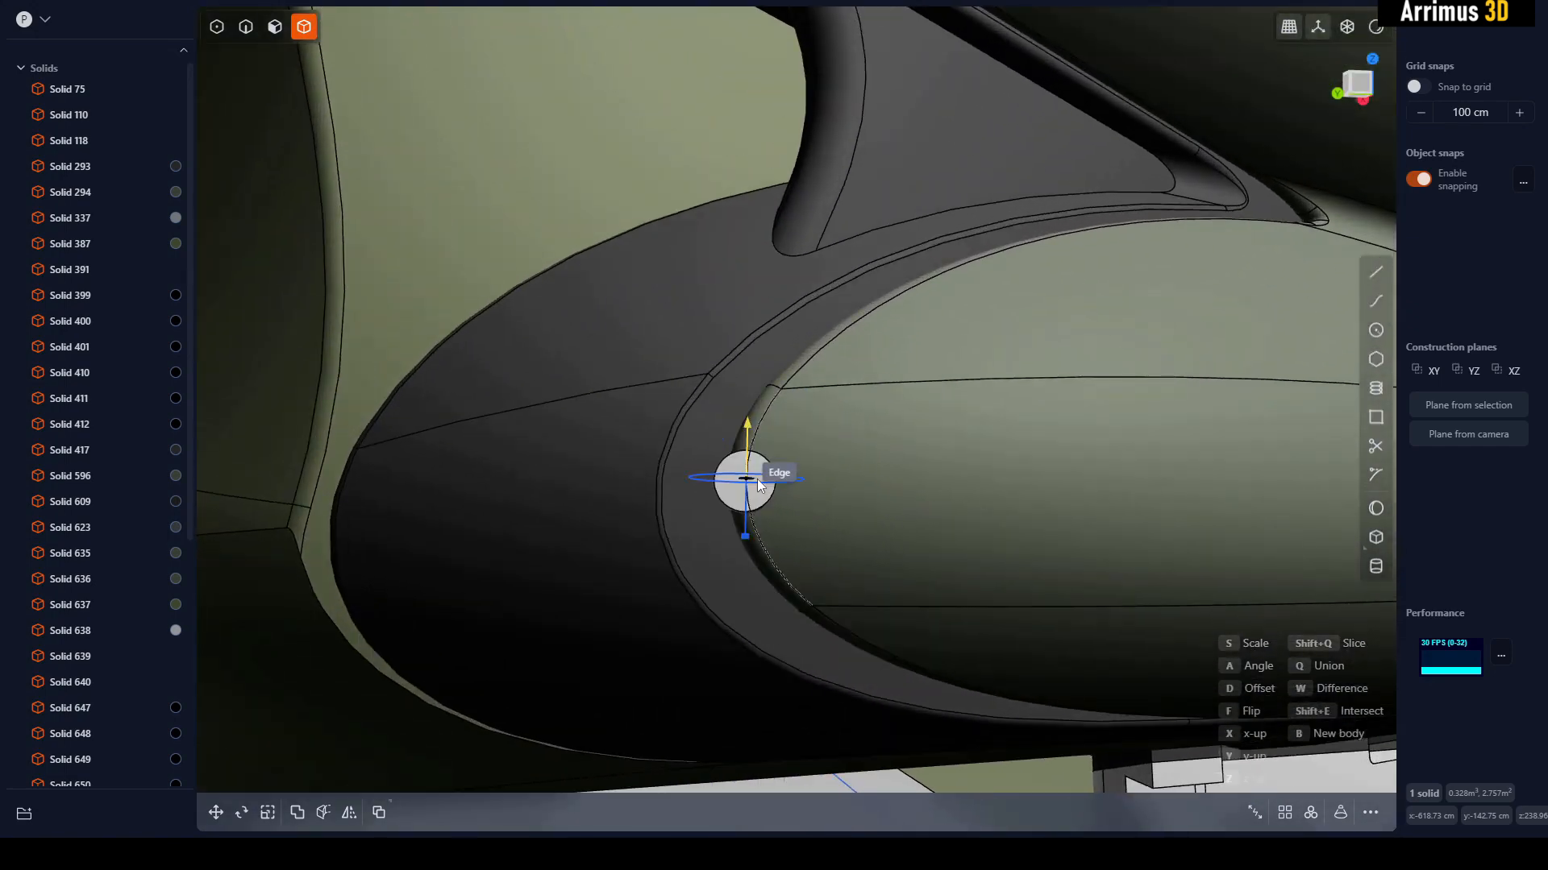
click(757, 479)
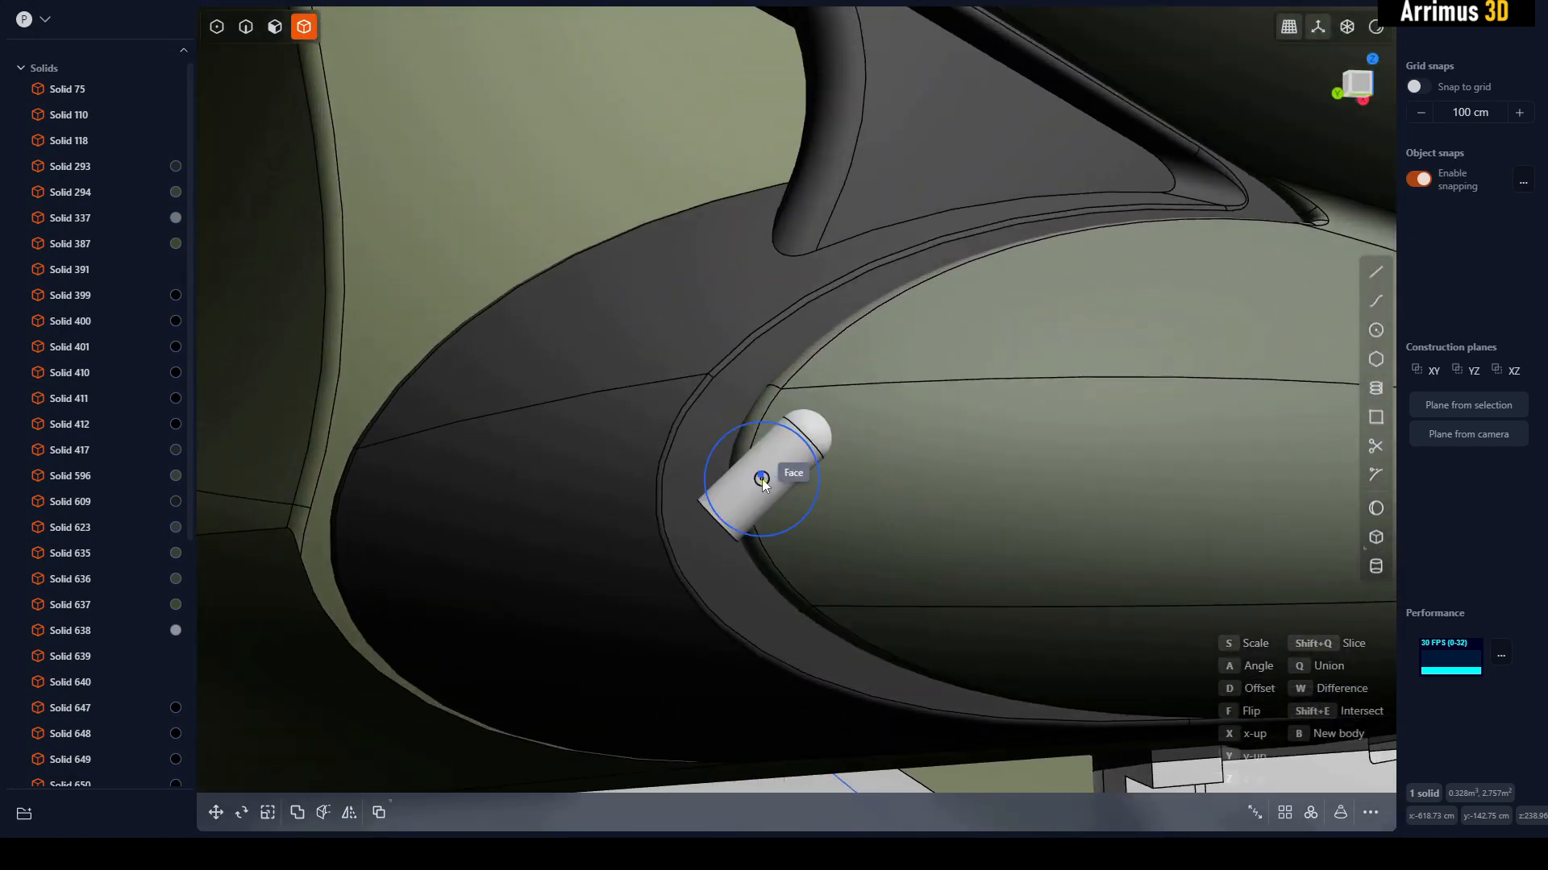
click(433, 445)
middle_drag(608, 437, 878, 512)
click(517, 535)
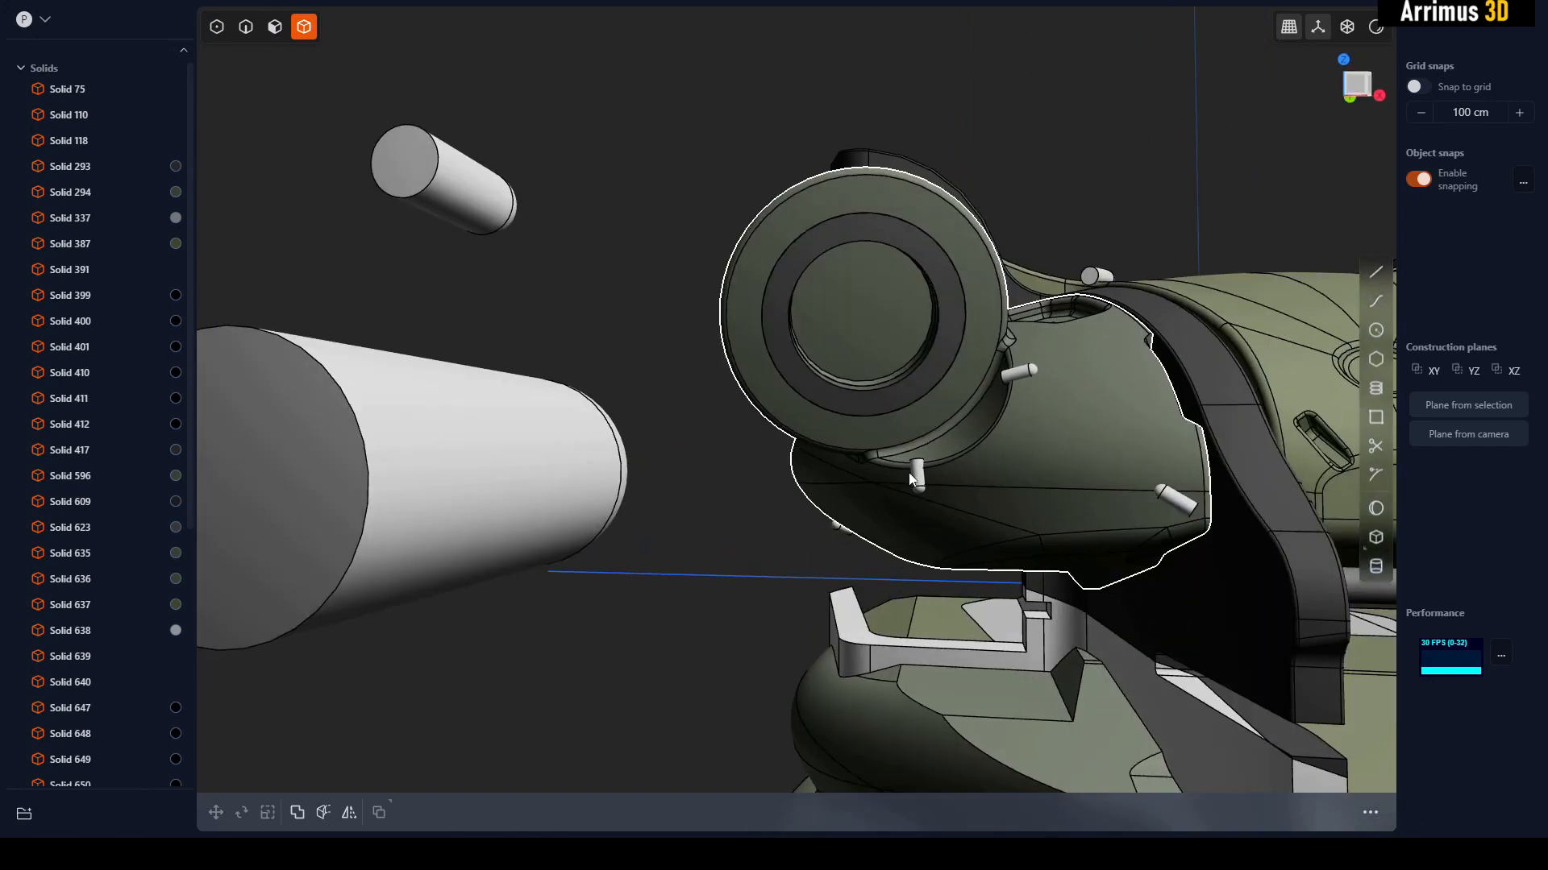
- Duplicate the small peg at the recess's lower rim and move the copy along X into empty space
click(917, 477)
key(shift+d)
key(x)
click(657, 555)
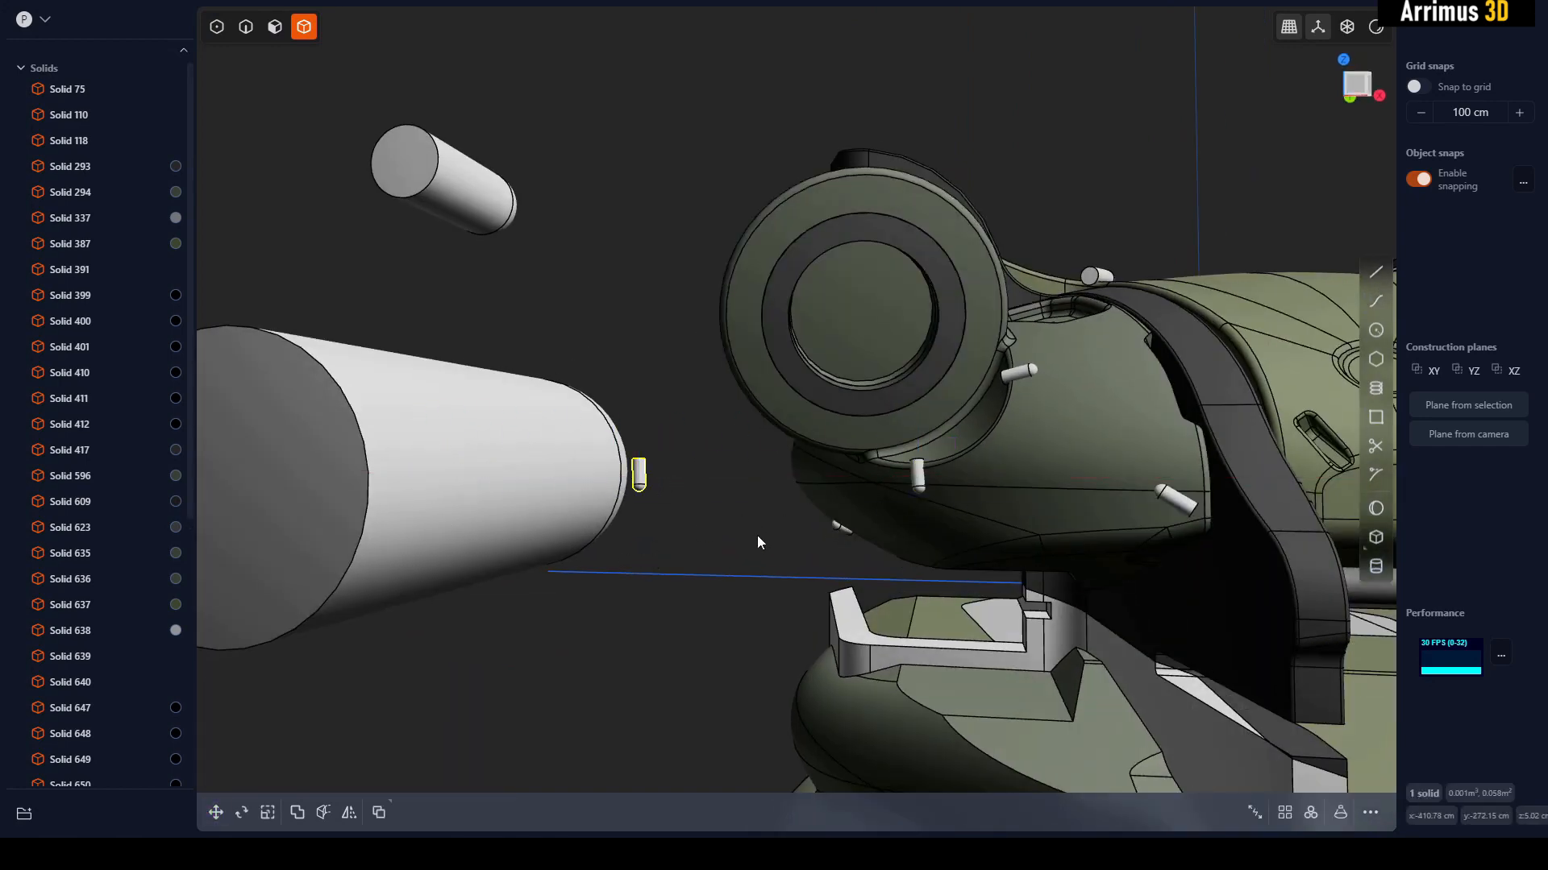
click(757, 535)
- Offset the flat end face of the diagonal peg beside the strap by about 21.6 cm
shift+middle_drag(1229, 500, 838, 472)
scroll(839, 473, up, 5)
key(3)
click(796, 516)
key(d)
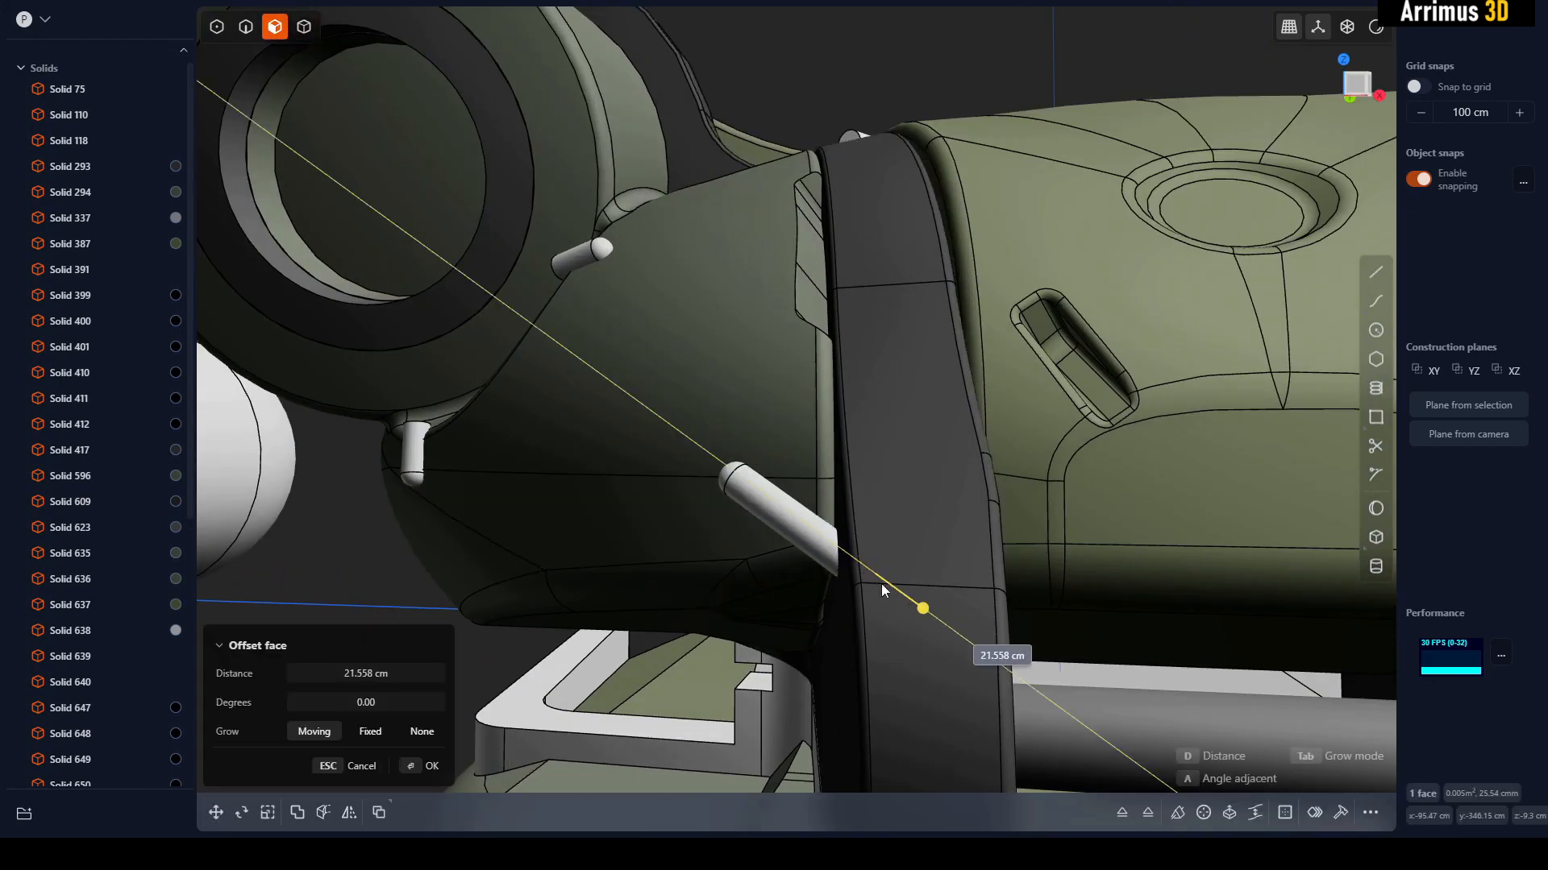
click(881, 583)
- Cut the lengthened diagonal peg out of the dark green side body with a Boolean
key(4)
click(372, 514)
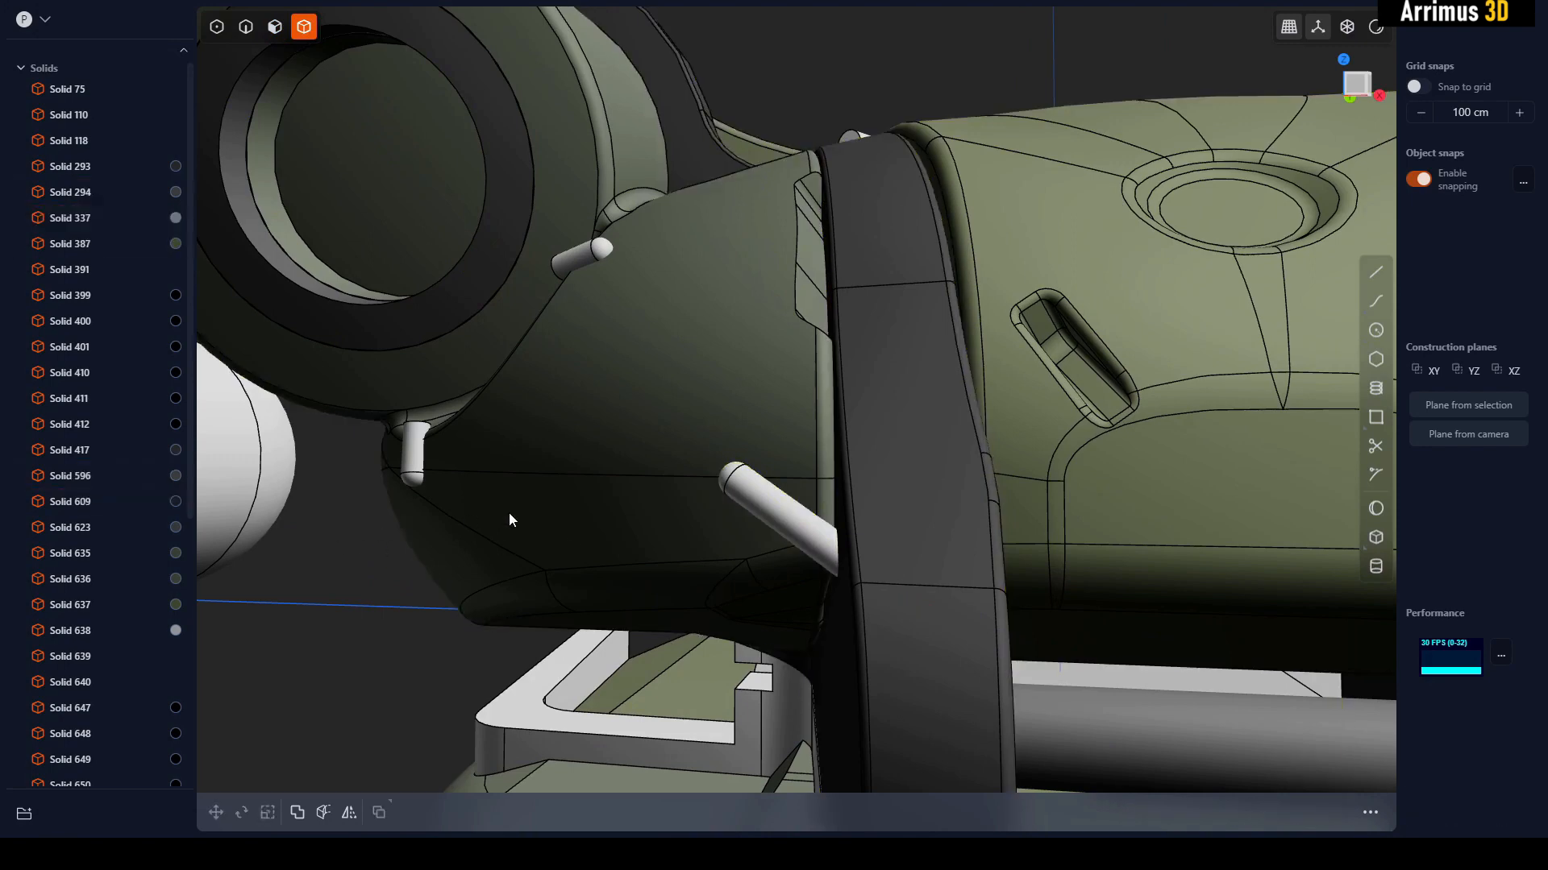
click(511, 515)
shift+click(775, 516)
key(q)
right_click(405, 556)
click(405, 556)
- Cut the two small pegs around the curved recess out of the dark green side body
middle_drag(405, 556, 774, 476)
click(758, 488)
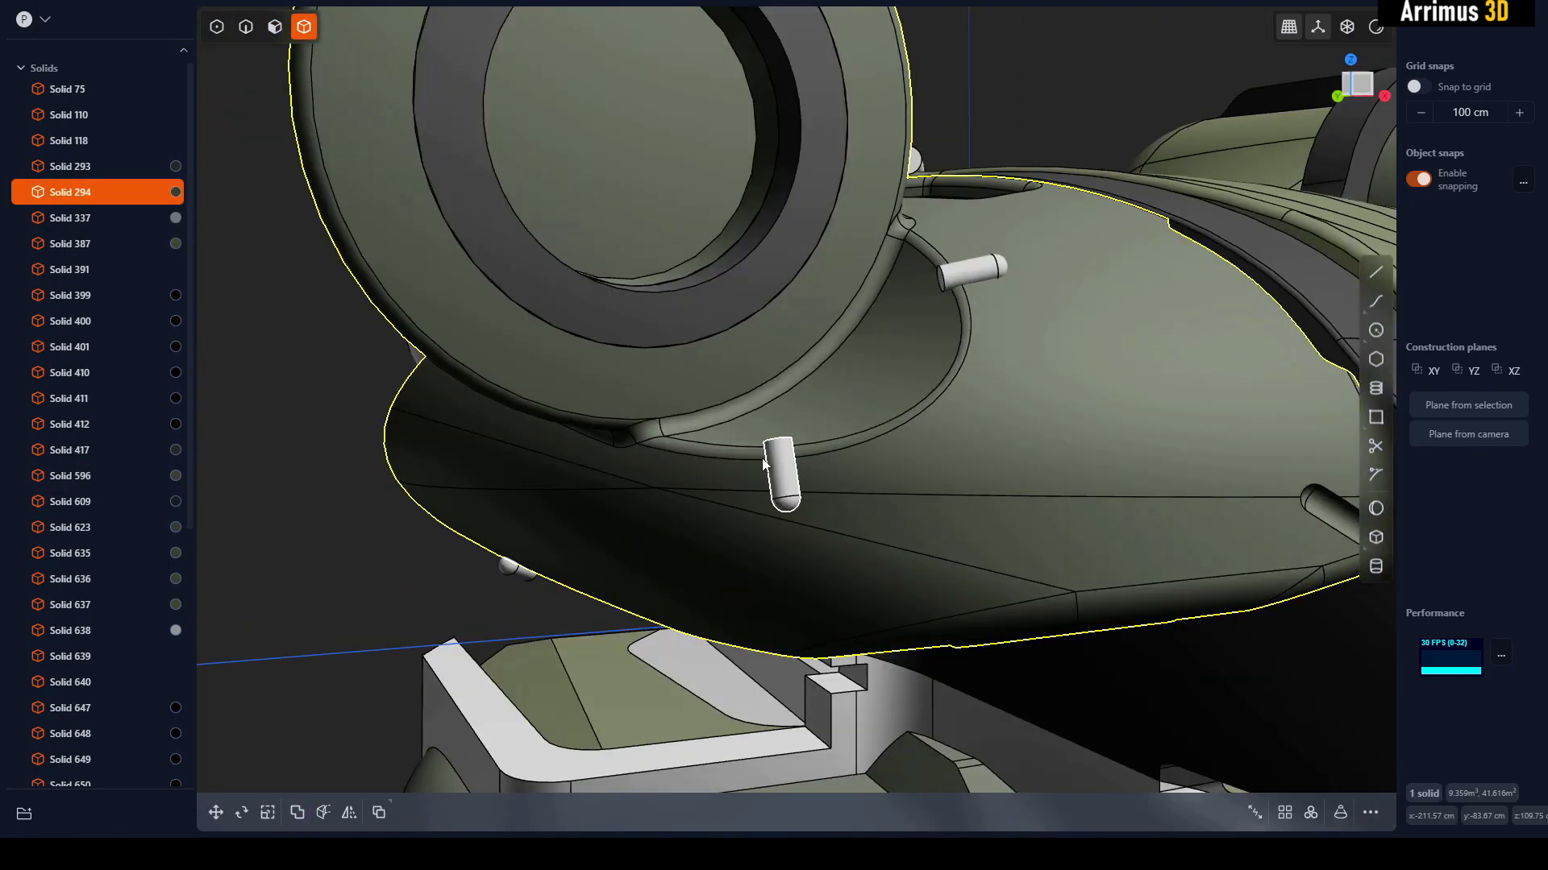
shift+click(781, 477)
shift+click(972, 274)
key(q)
right_click(986, 321)
click(1061, 146)
- Fillet the edges of the two small grooves at the curved recess of the side body
middle_drag(1061, 147, 869, 440)
scroll(869, 440, up, 3)
key(2)
click(784, 438)
key(b)
key(Escape)
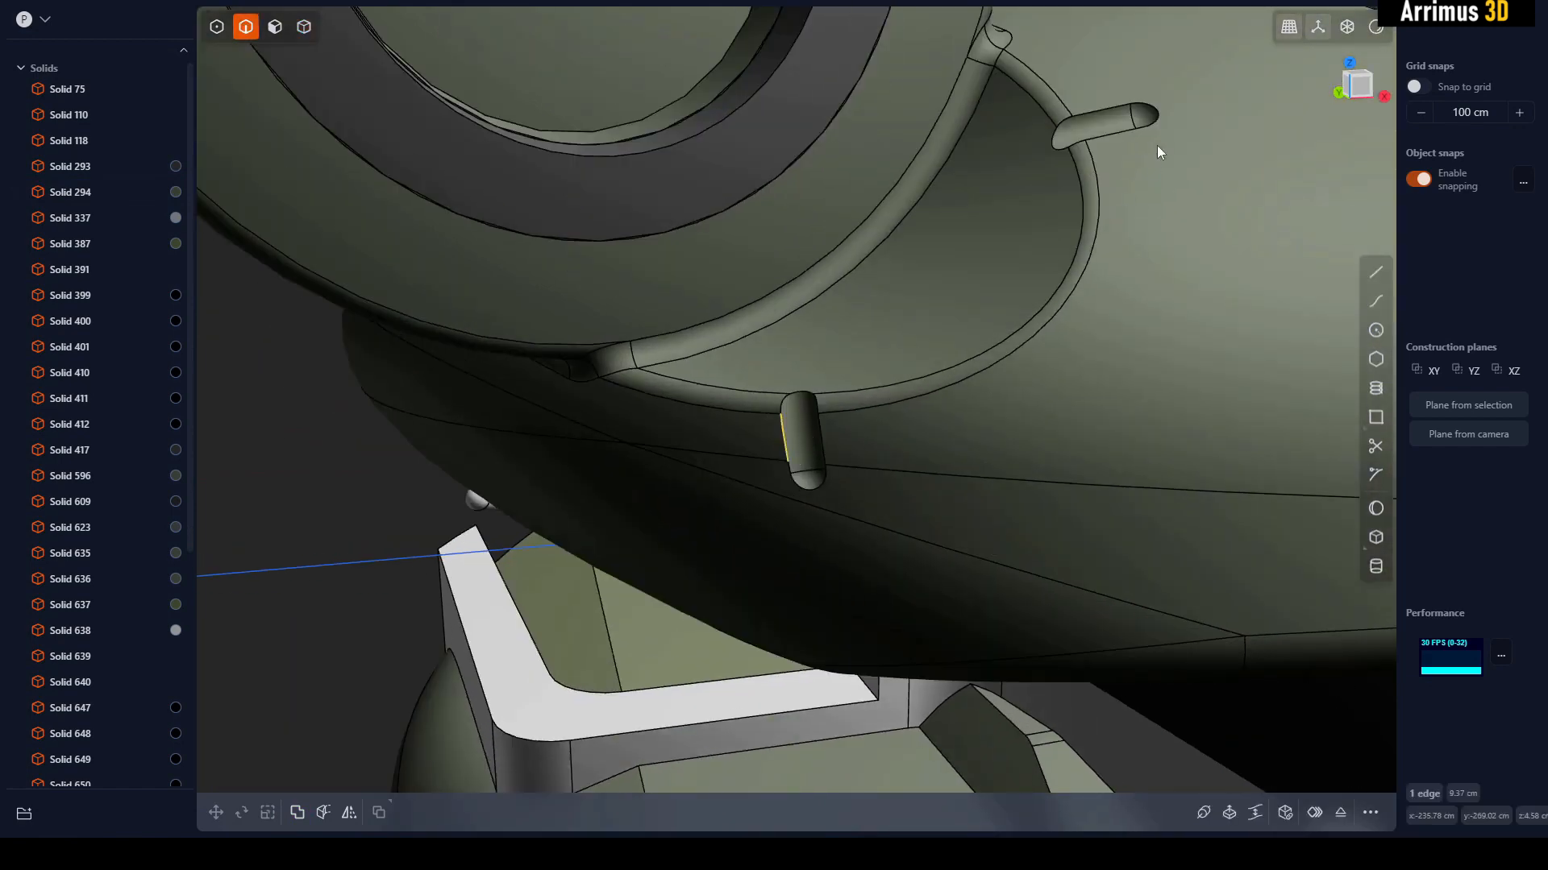
shift+click(1101, 111)
key(b)
click(1115, 115)
right_click(1133, 144)
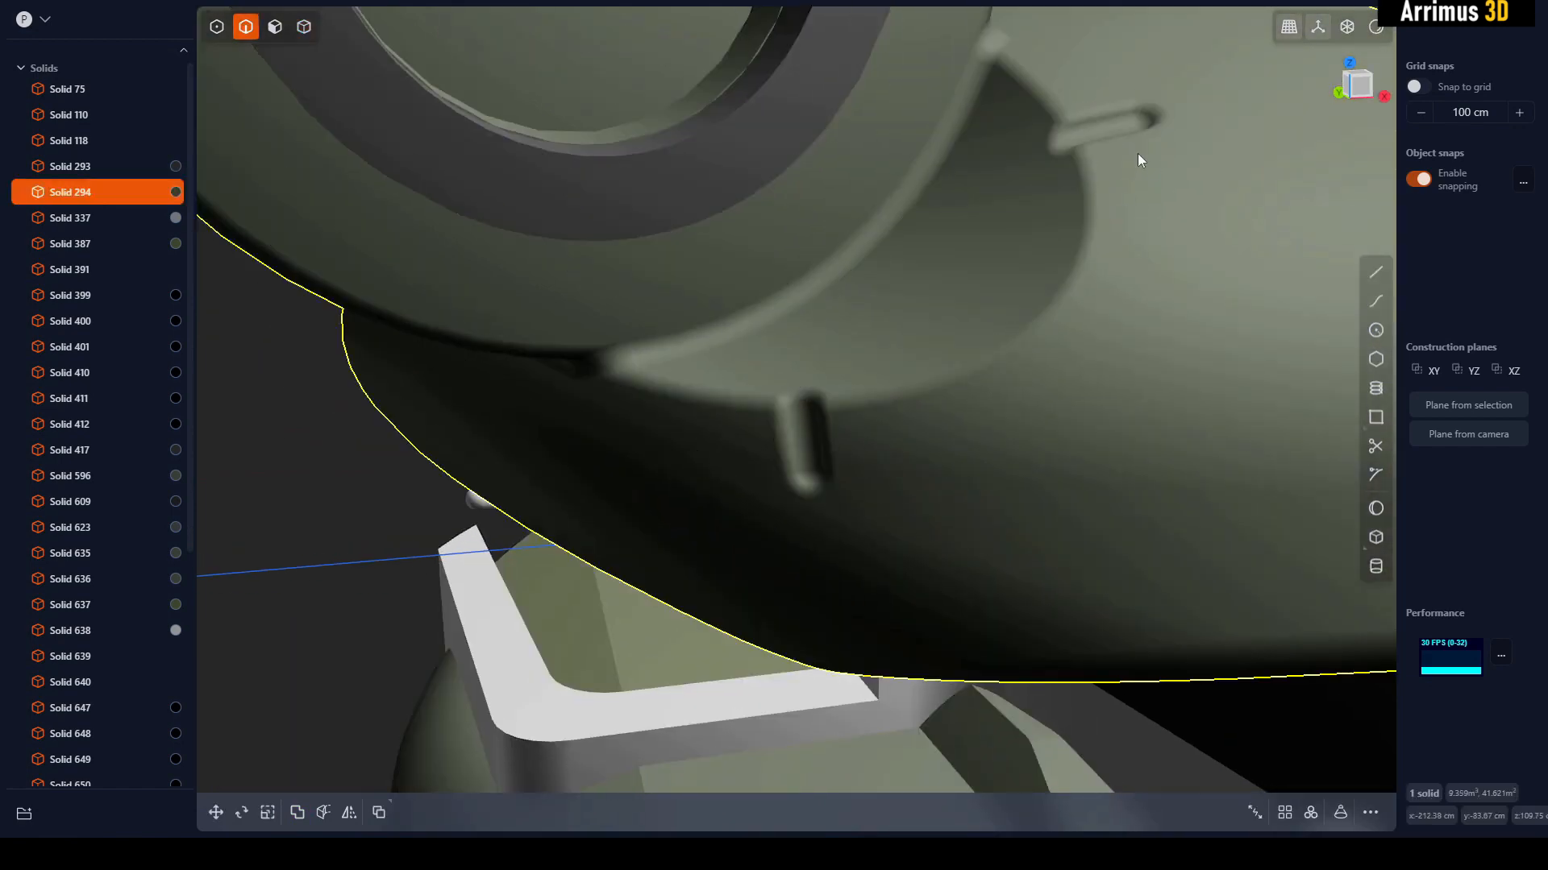
- Fillet the edge of the diagonal groove beside the strap on the dark green side body
scroll(1047, 207, down, 3)
scroll(1048, 207, down, 2)
shift+middle_drag(1281, 443, 1014, 437)
scroll(1014, 436, up, 3)
click(1144, 326)
key(b)
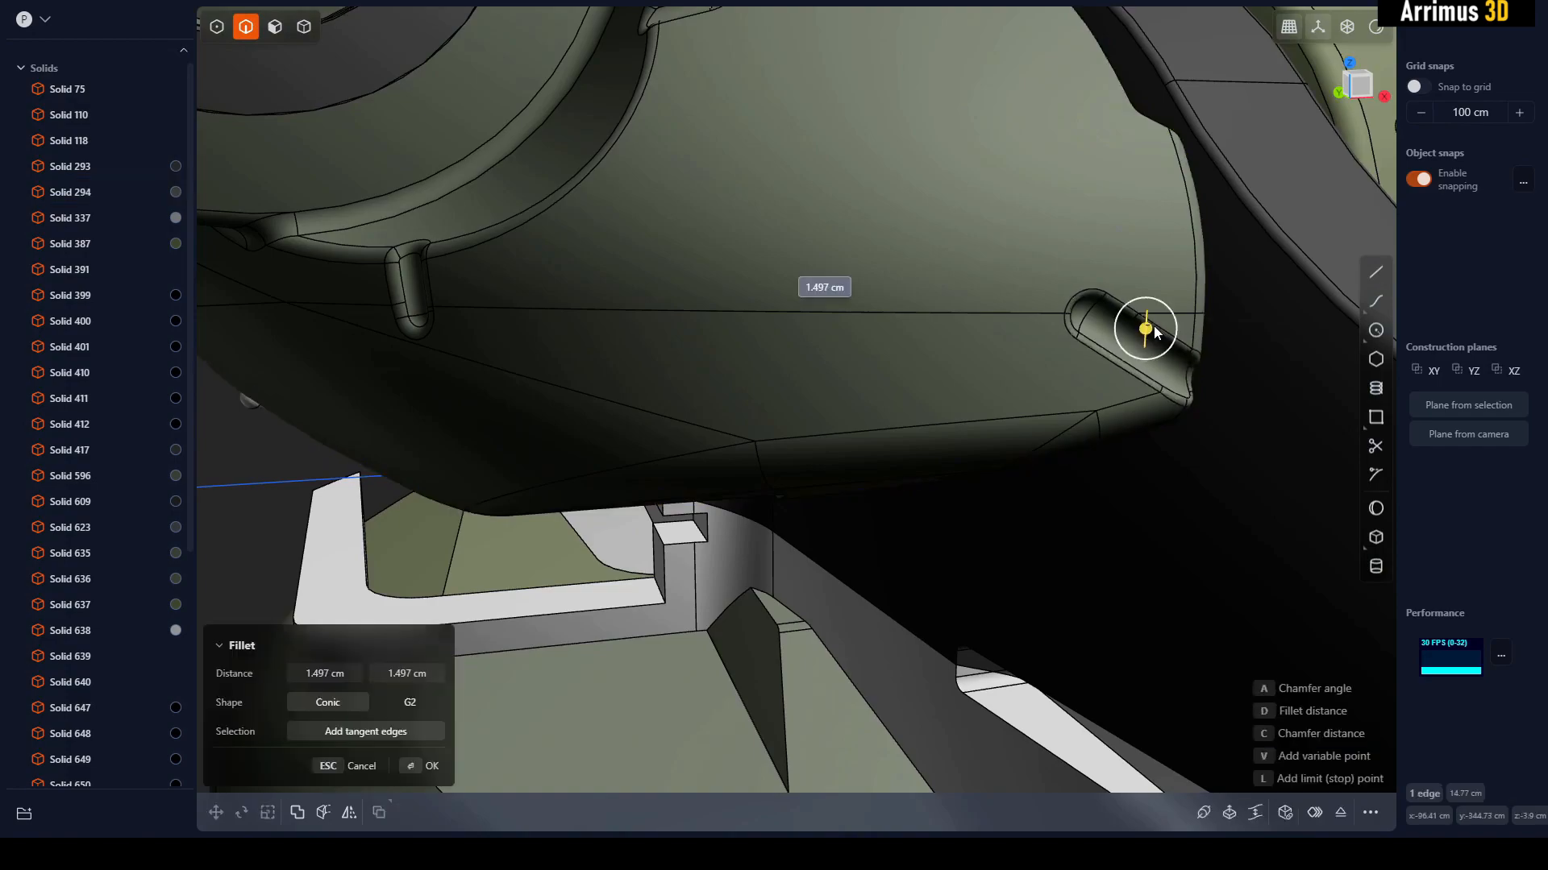
click(1160, 302)
right_click(1166, 292)
- Cut the small peg at the strap's corner out of the olive central panel with a Boolean
scroll(1152, 300, down, 3)
middle_drag(1128, 314, 828, 443)
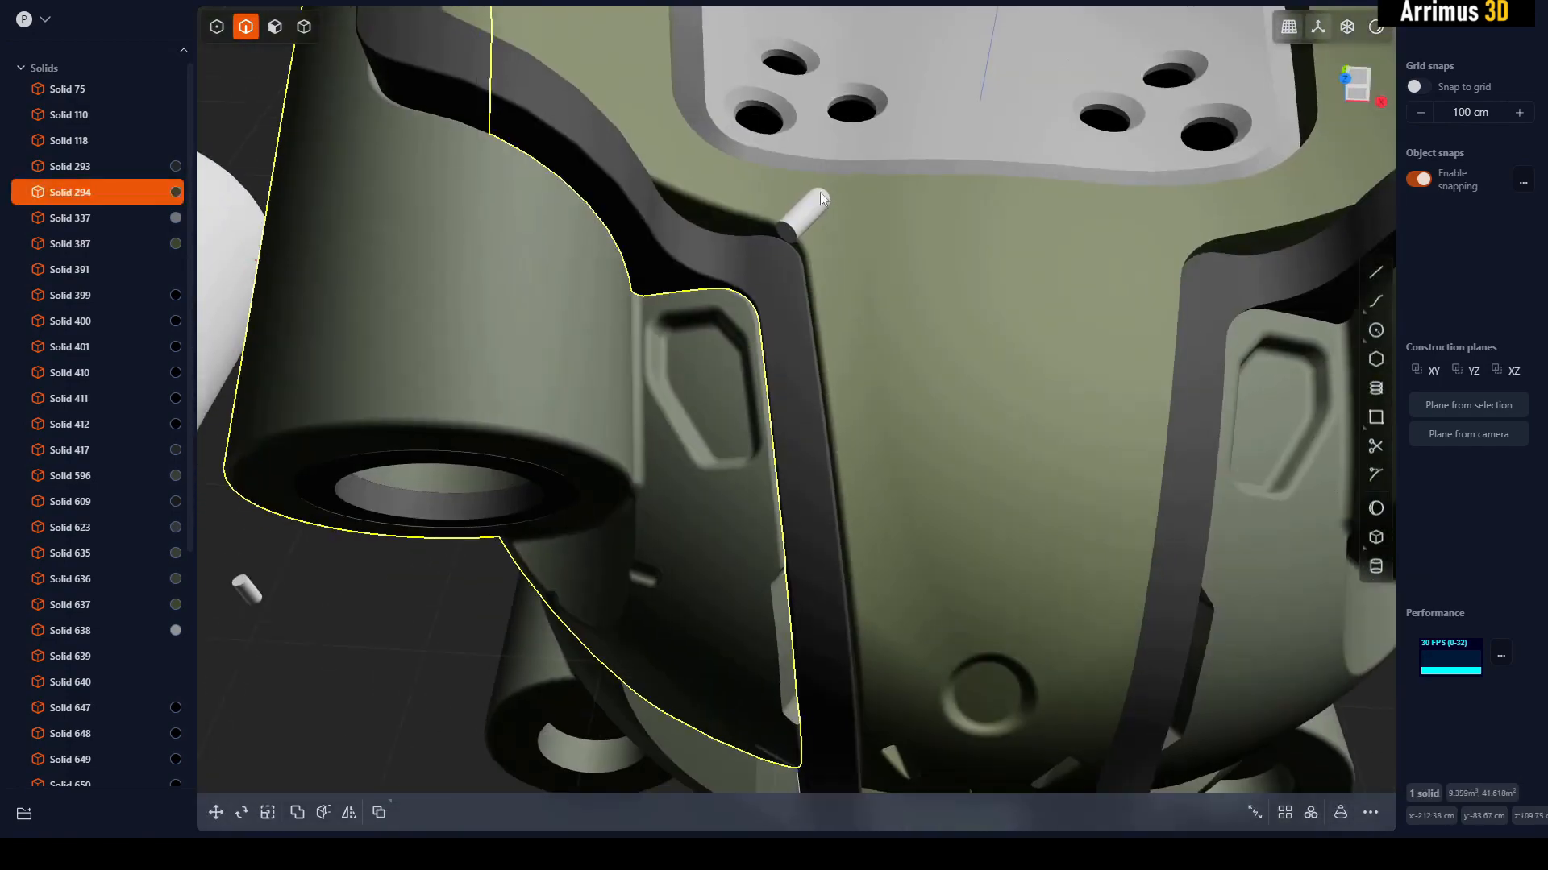
shift+middle_drag(820, 192, 943, 338)
key(4)
click(833, 320)
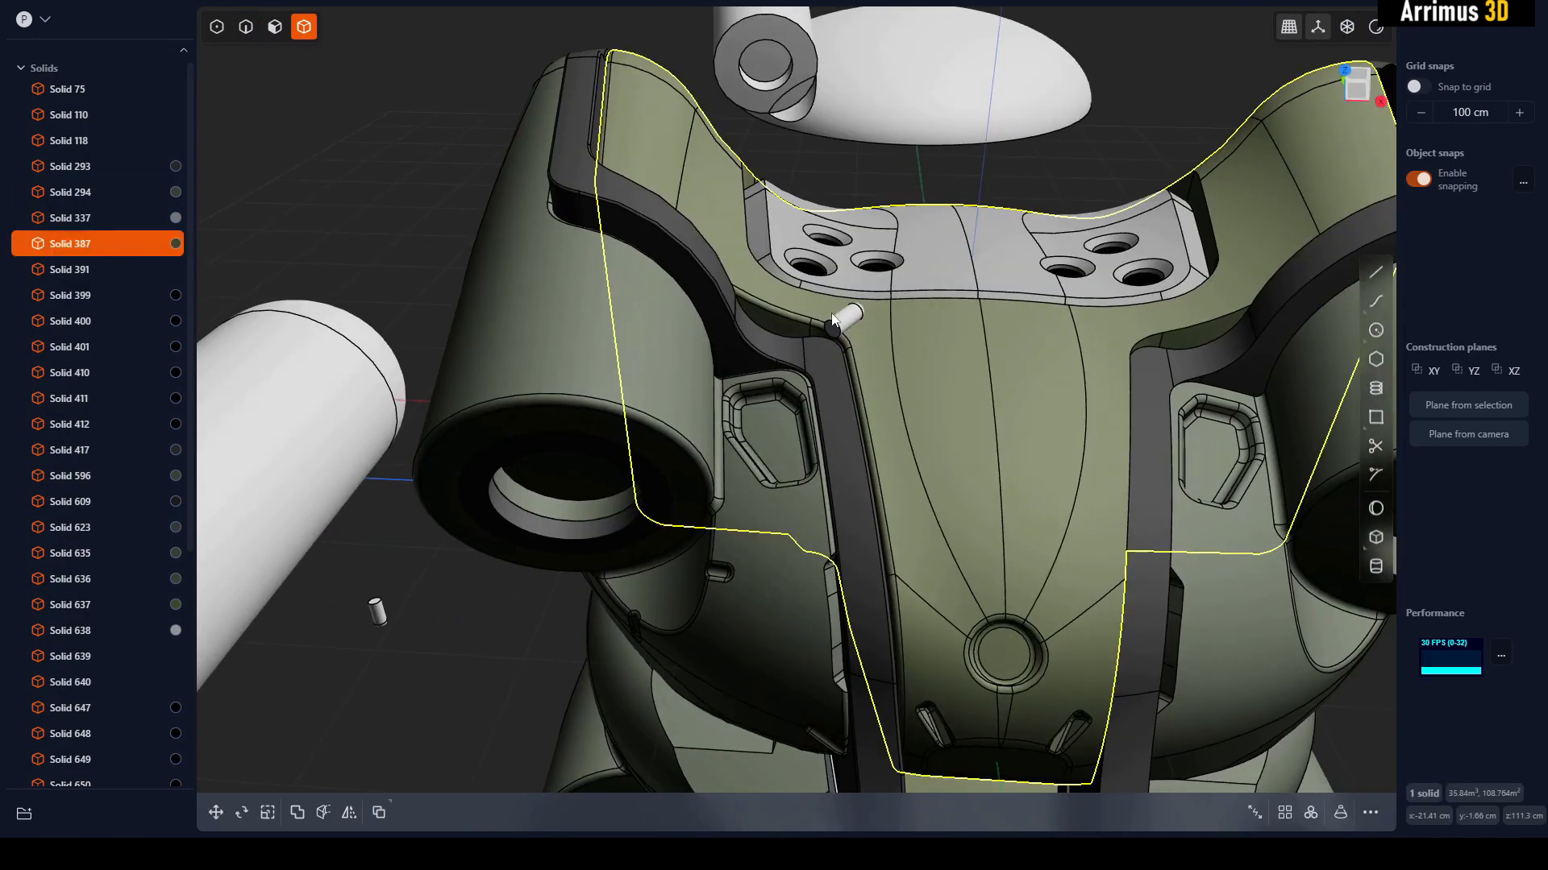
key(q)
click(842, 320)
right_click(871, 289)
- Fillet the edge of the round-ended groove in the olive central panel
scroll(885, 292, up, 5)
key(2)
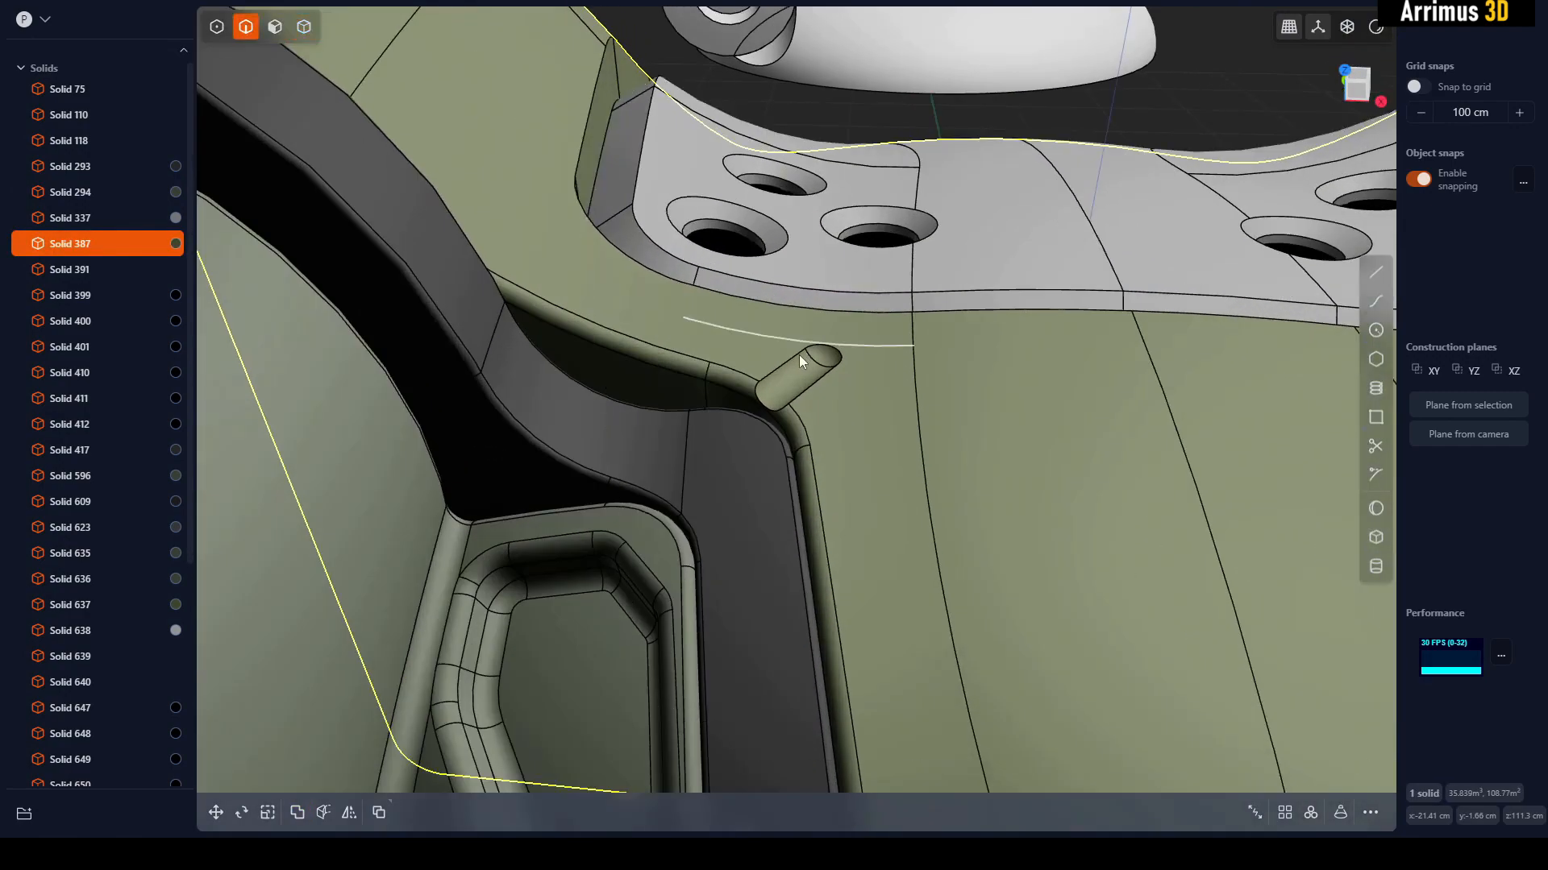
middle_drag(800, 356, 815, 449)
scroll(816, 448, down, 3)
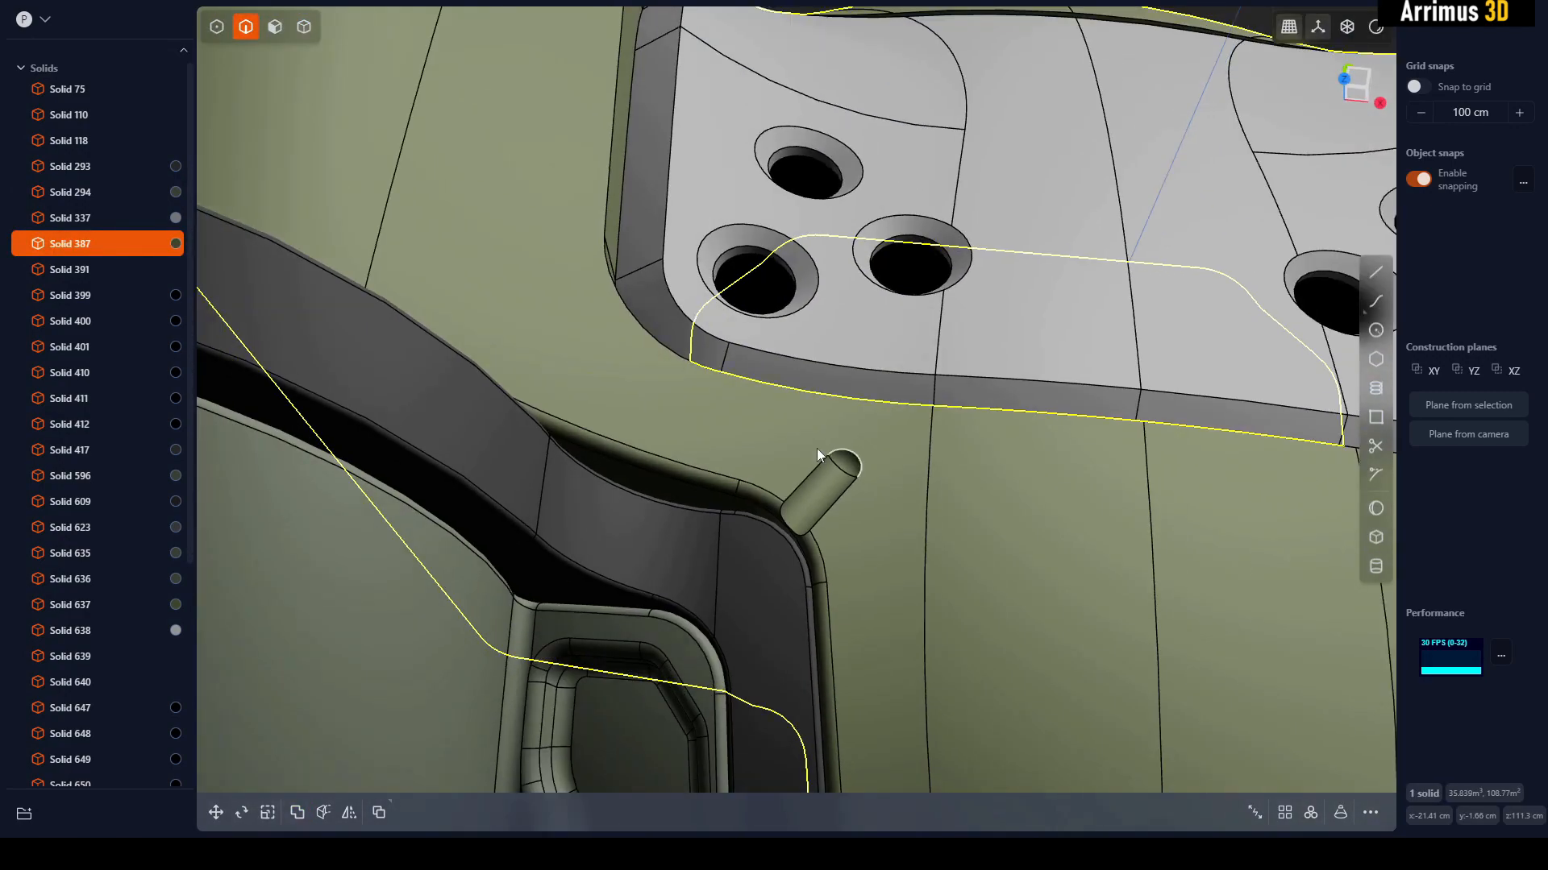
click(810, 476)
key(b)
click(821, 475)
right_click(847, 448)
- Fillet the upper outer edge of the light grey plate
click(807, 357)
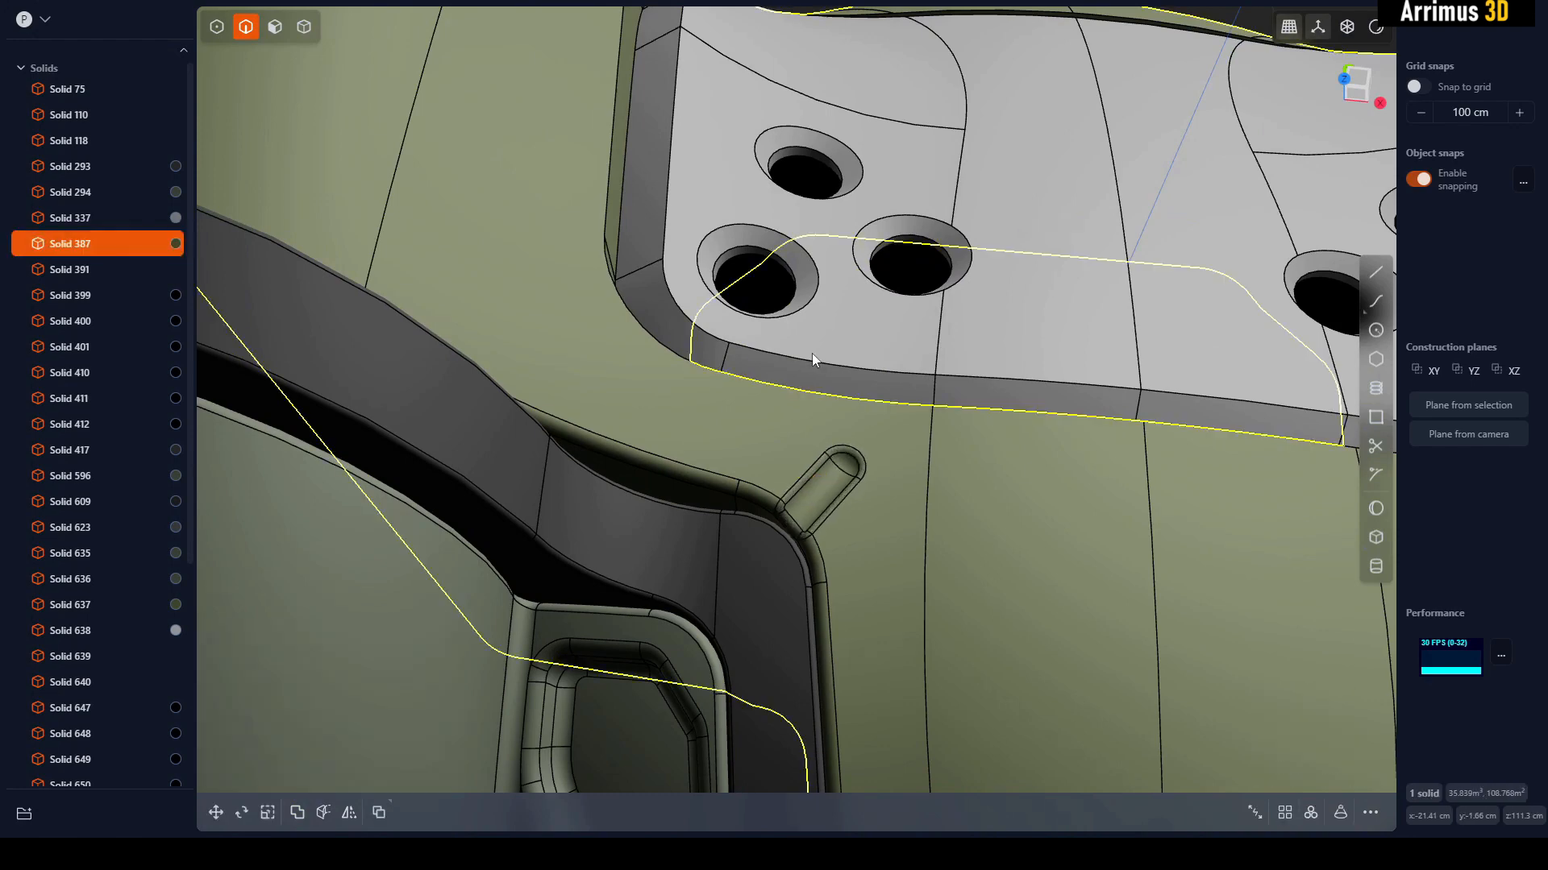
key(b)
click(881, 333)
right_click(882, 332)
- Fillet the outer rims of the three countersunk holes on one side of the light grey plate
shift+middle_drag(818, 245, 806, 336)
scroll(805, 335, up, 3)
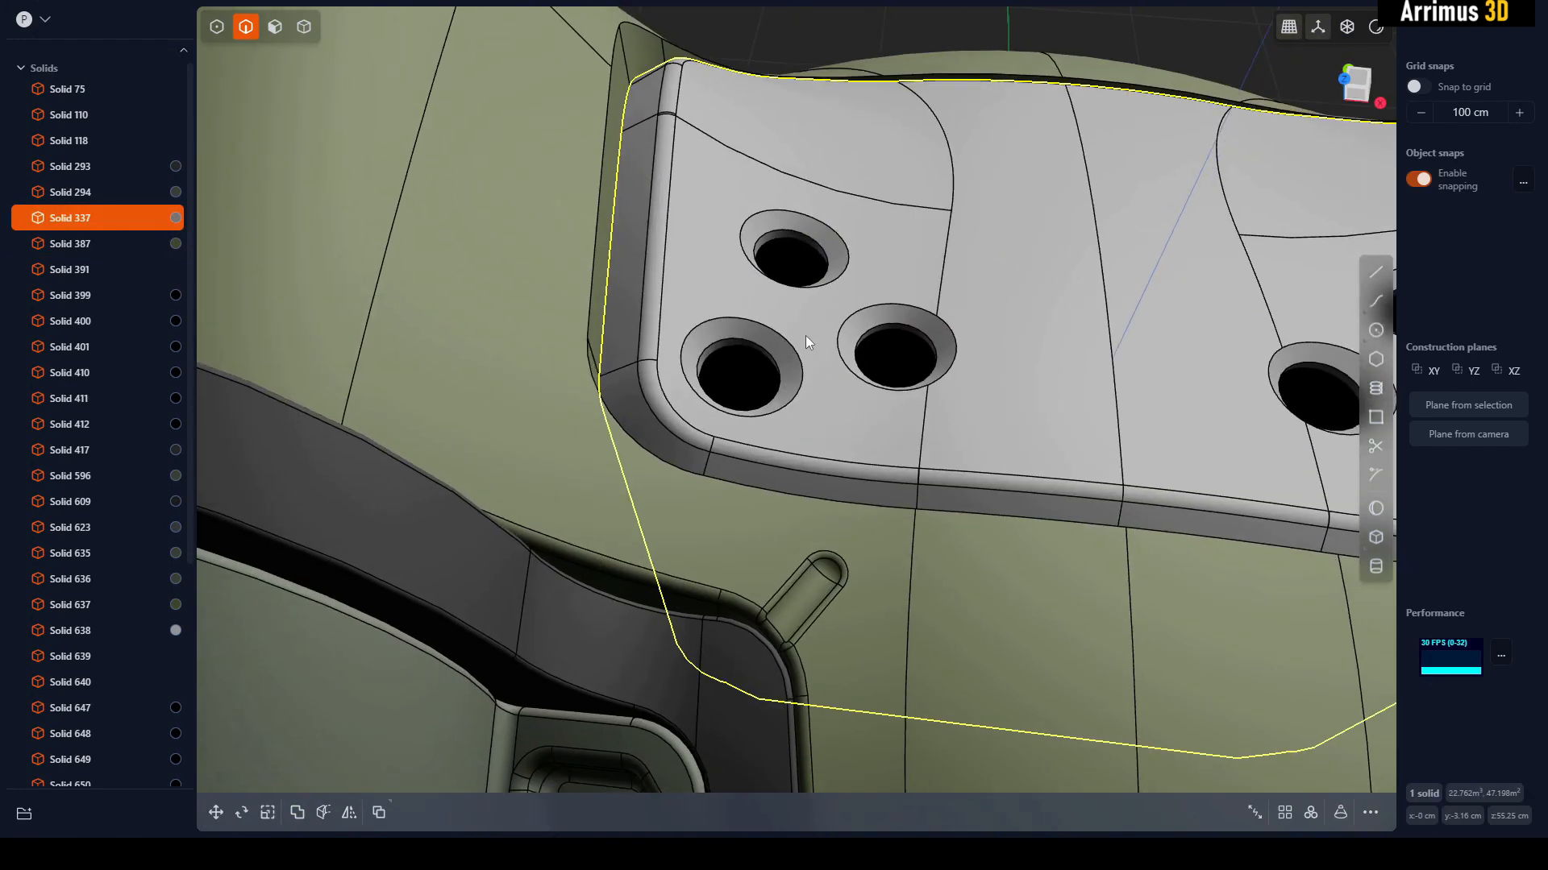
click(782, 341)
key(b)
click(857, 250)
click(940, 297)
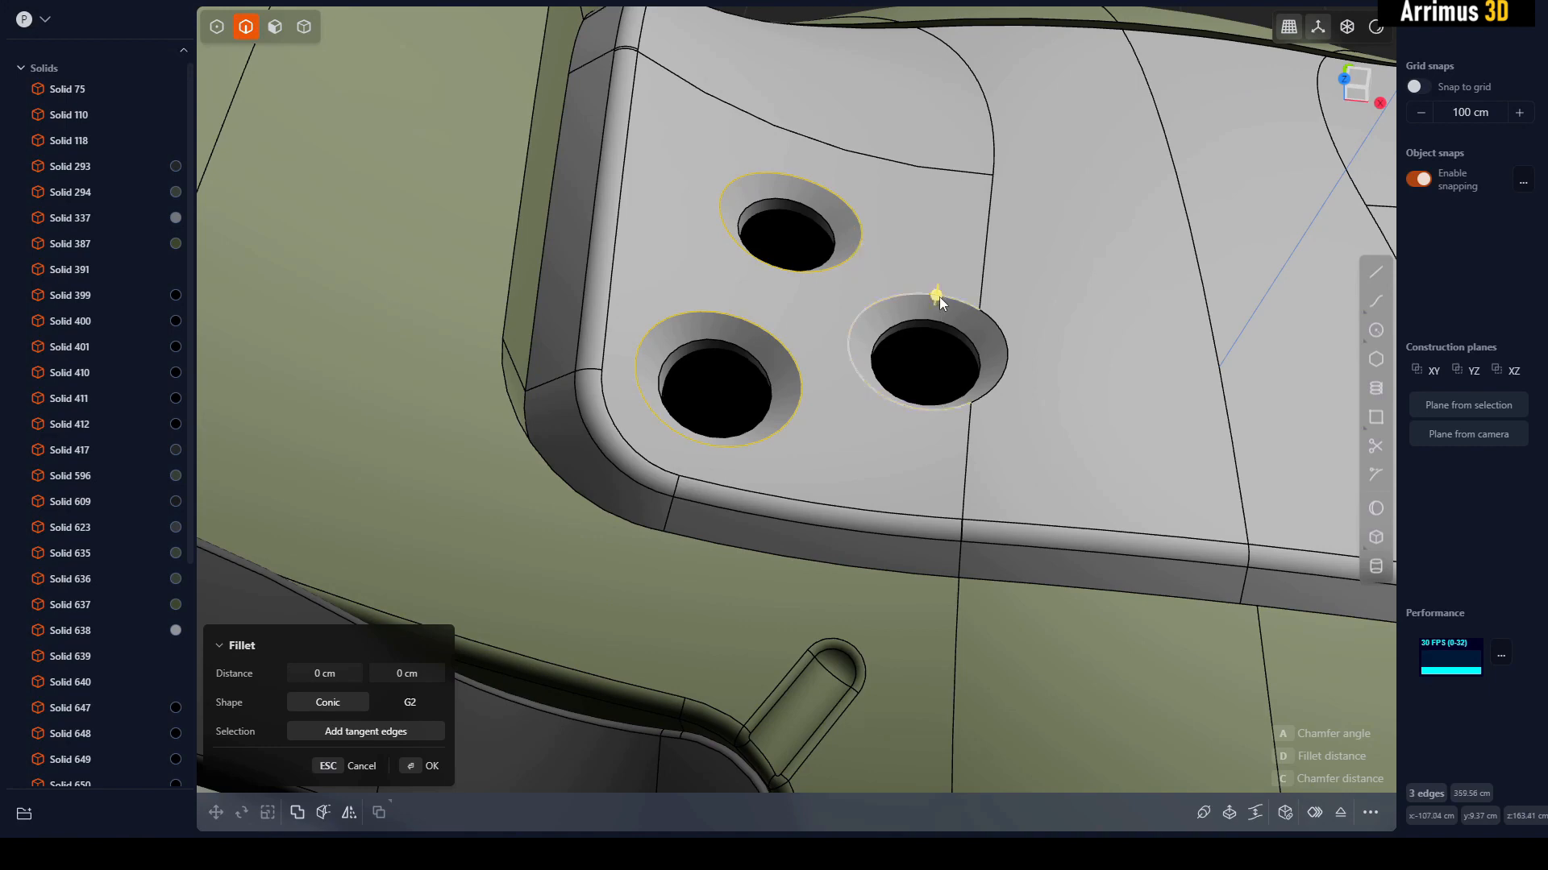
drag(940, 296, 953, 274)
right_click(954, 271)
- Isolate the light grey plate by hiding all other solids
middle_drag(955, 271, 970, 187)
scroll(970, 187, down, 2)
key(4)
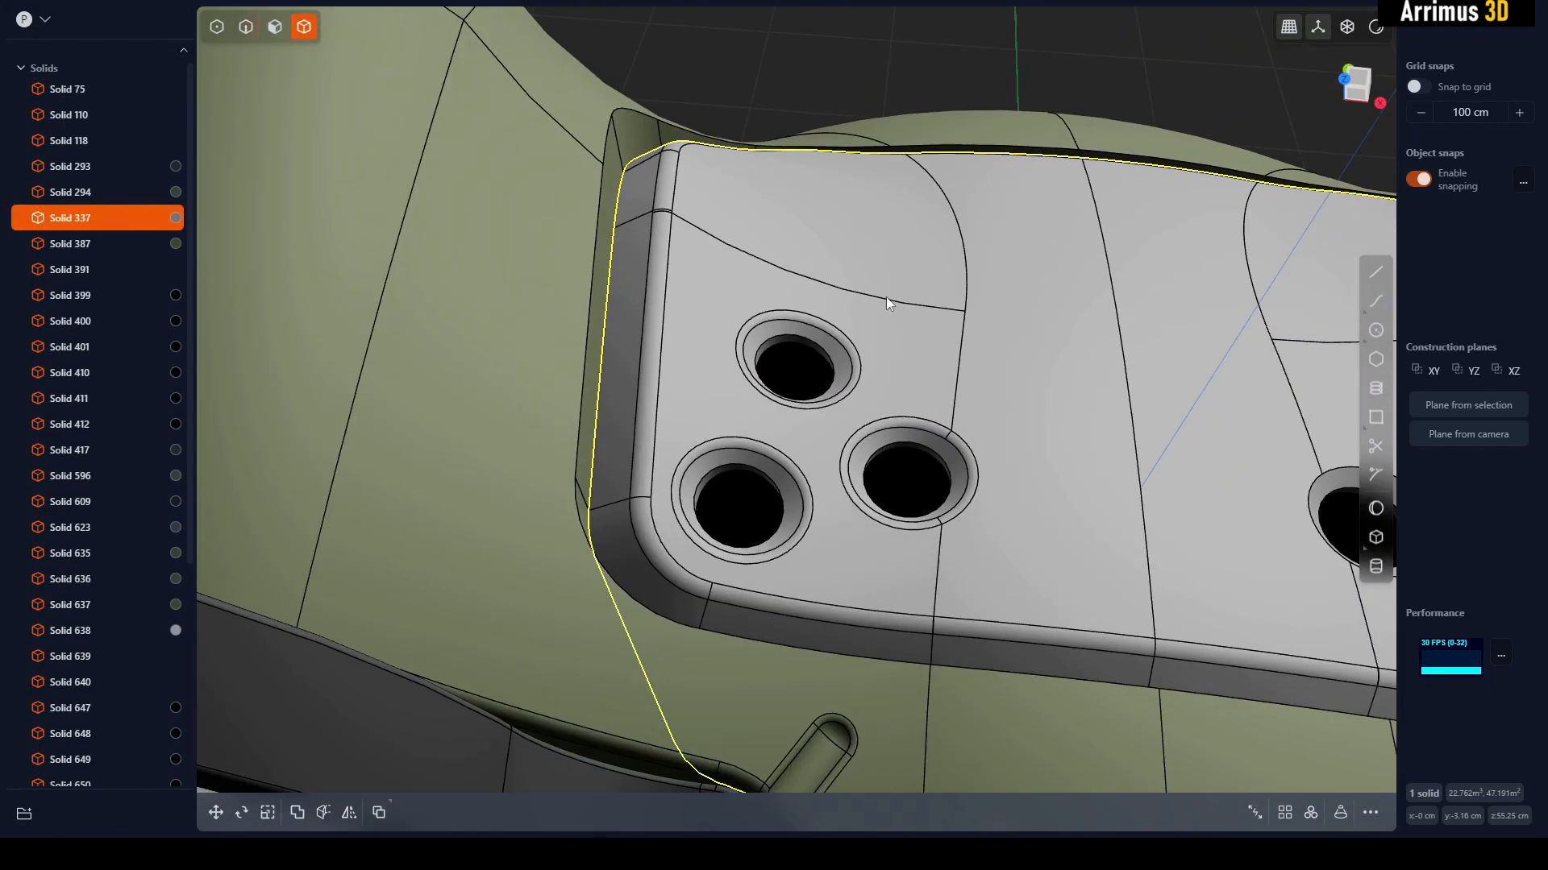
click(886, 296)
scroll(757, 87, down, 2)
click(858, 238)
key(shift+h)
- Fillet the inner circular edges of the same three countersunk holes in the isolated plate
scroll(807, 273, up, 2)
key(2)
click(798, 286)
key(b)
scroll(736, 404, up, 2)
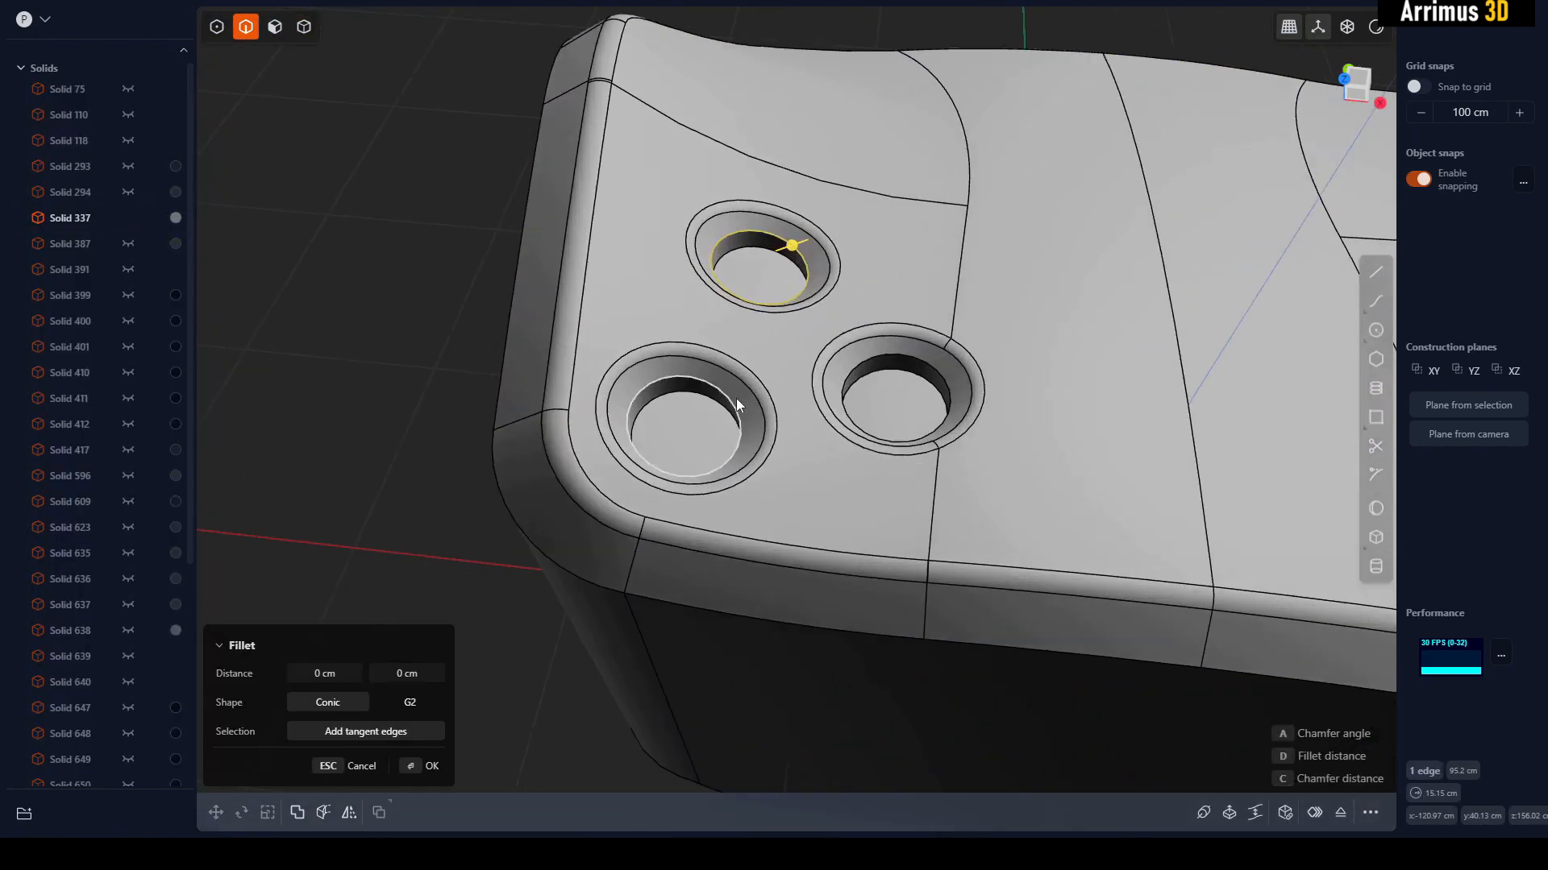
click(736, 404)
click(929, 366)
drag(939, 370, 965, 350)
right_click(965, 350)
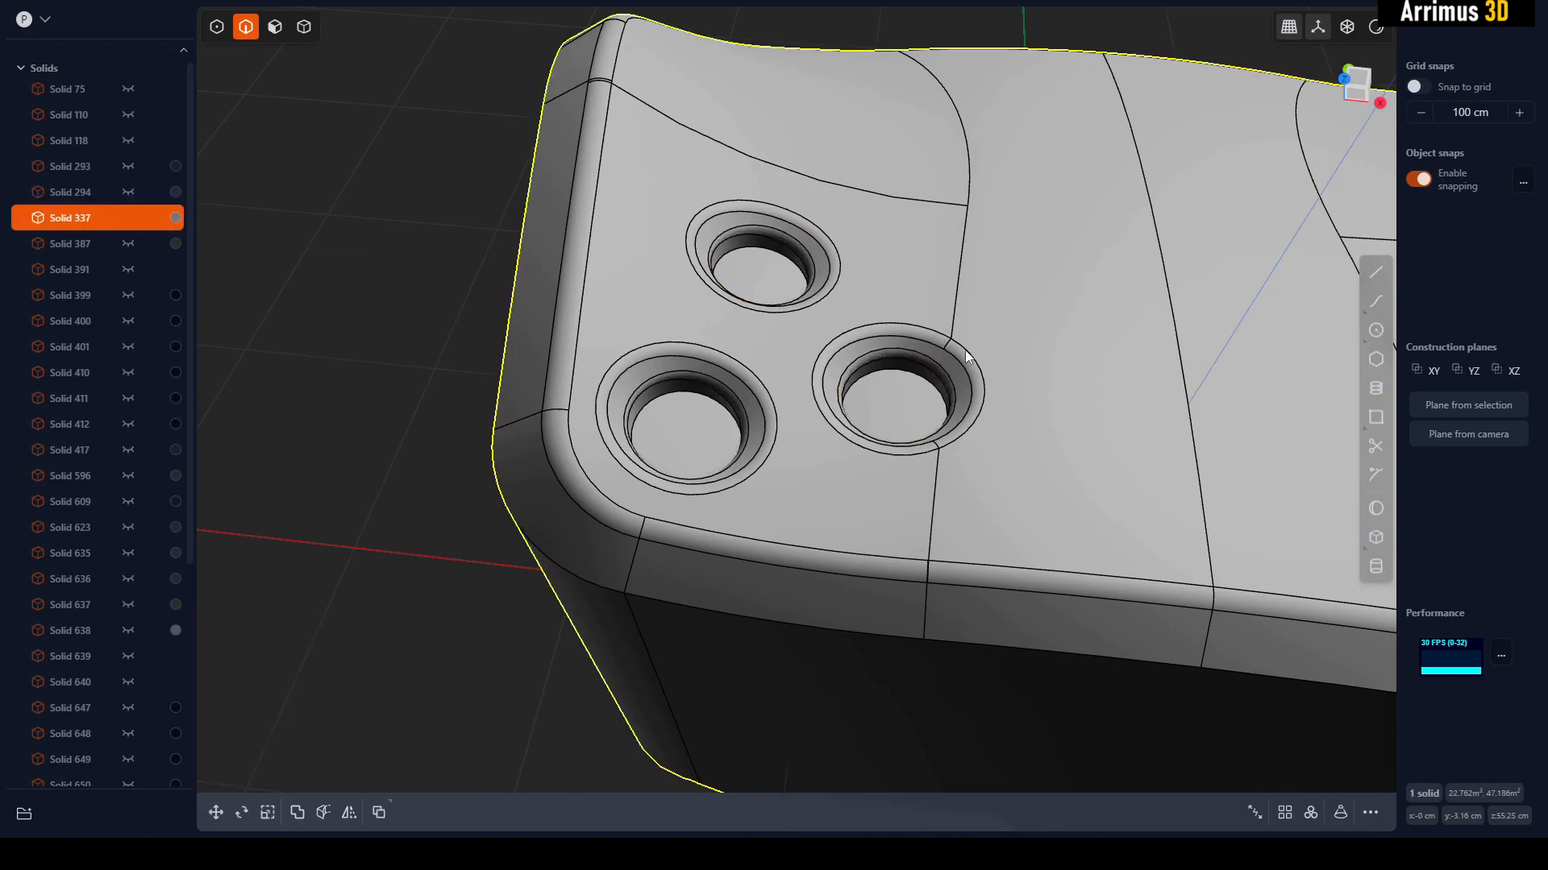
- Show all hidden solids again and delete Solid 638
key(alt+h)
scroll(964, 348, down, 5)
shift+middle_drag(1013, 345, 879, 317)
key(4)
click(1029, 124)
middle_drag(960, 427, 980, 216)
click(964, 478)
key(Delete)
- Examine the complete assembly from the front at a distance
click(937, 391)
scroll(938, 390, down, 3)
scroll(980, 216, down, 3)
middle_drag(960, 322, 788, 353)
middle_drag(902, 367, 952, 376)
click(1159, 413)
scroll(935, 424, down, 1)
middle_drag(1048, 419, 1009, 416)
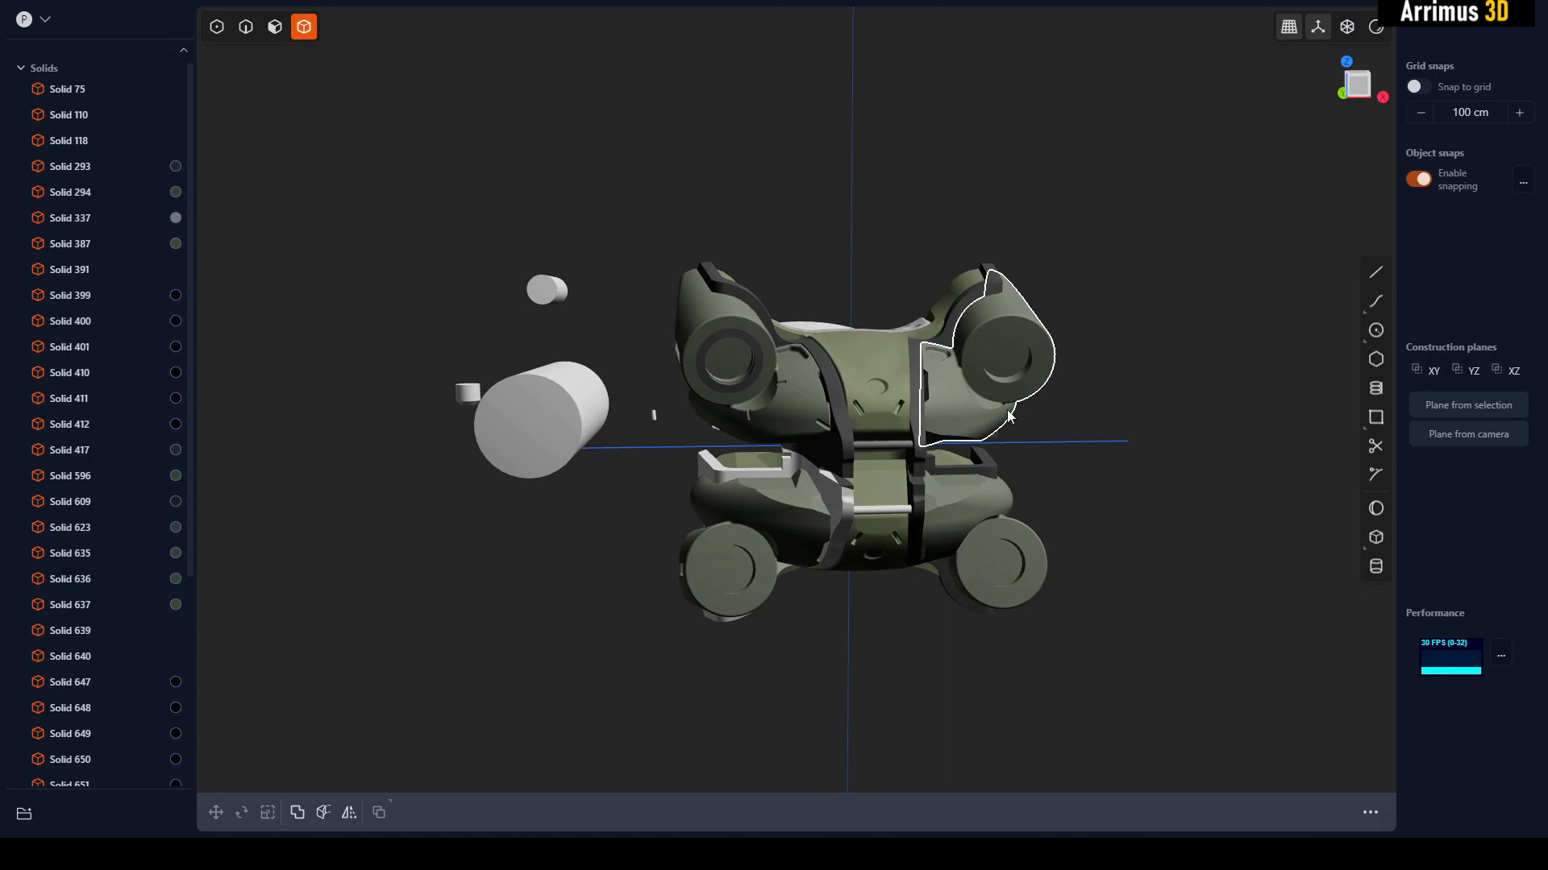